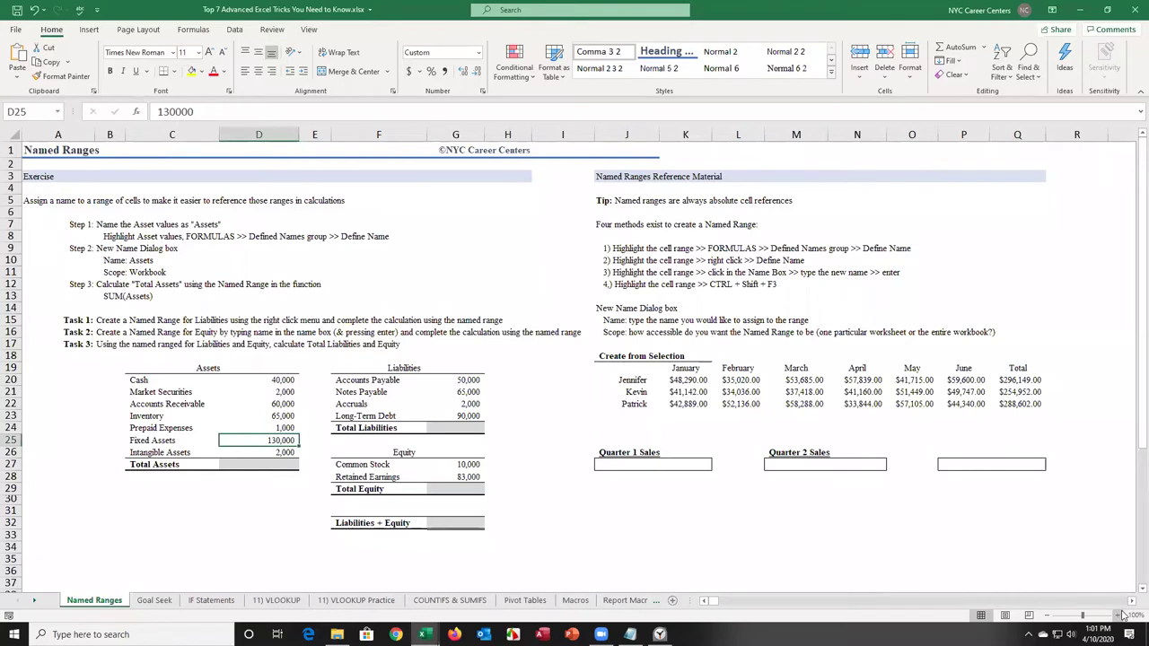
Step: Total the asset values in cell D27 with the formula =sum(D20:D26)
{"action": "left_click", "coordinate": [1118, 616]}
{"action": "left_click", "coordinate": [1118, 616]}
{"action": "left_click", "coordinate": [1118, 616]}
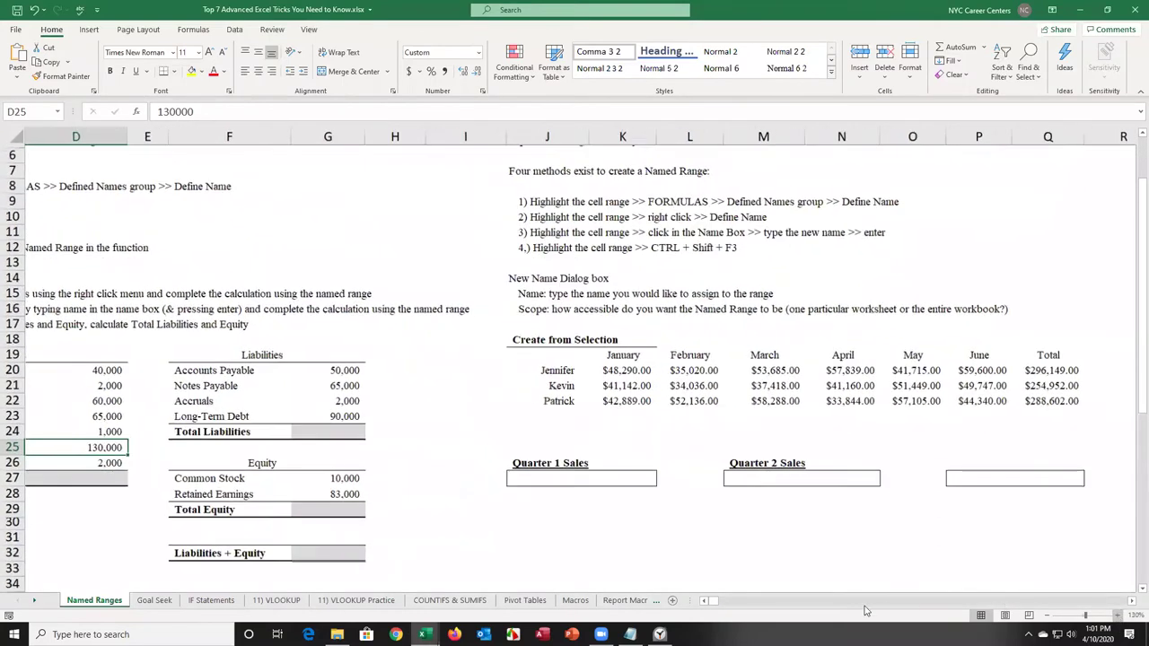
{"action": "scroll", "coordinate": [710, 604], "scroll_direction": "left", "scroll_amount": 3}
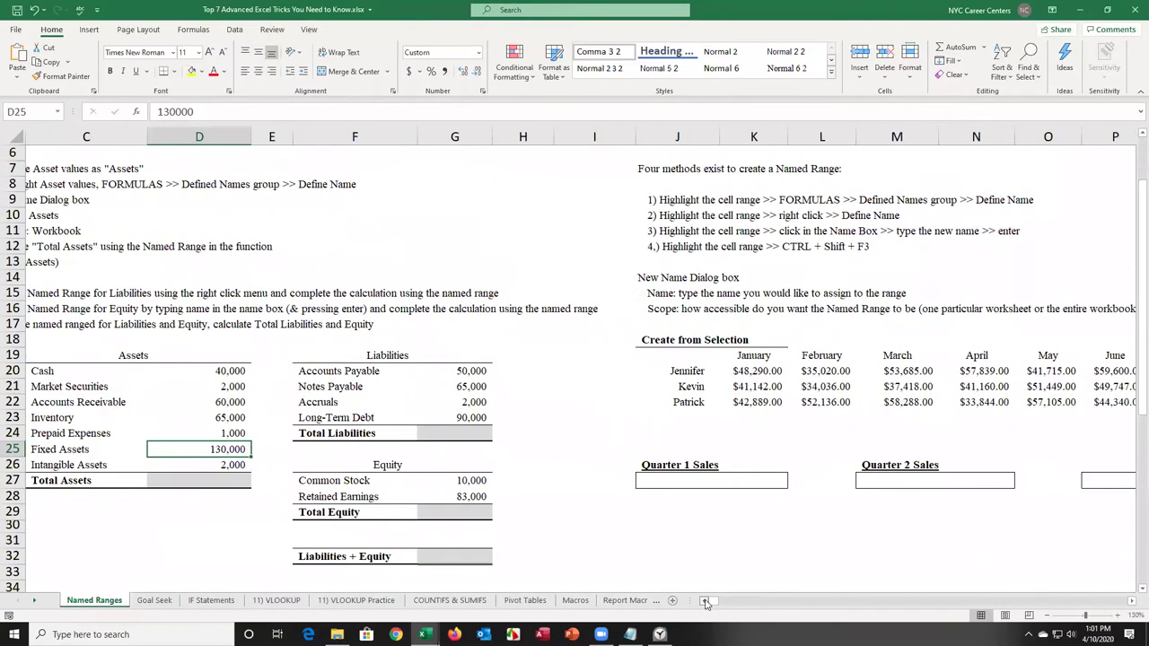
{"action": "left_click", "coordinate": [343, 480]}
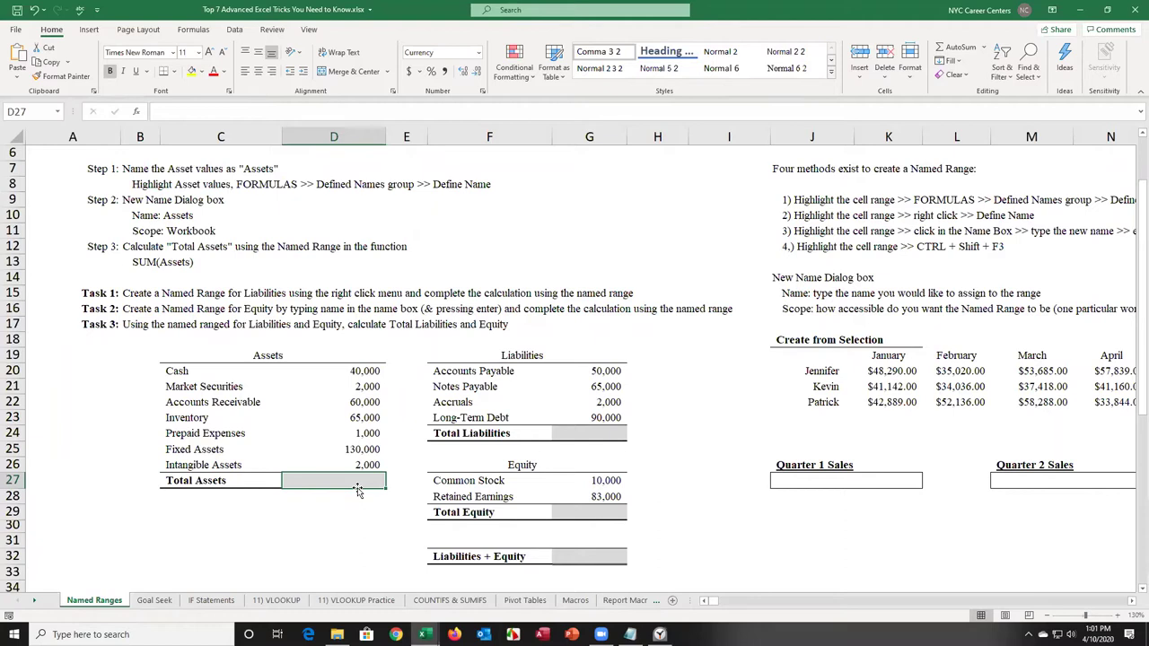
{"action": "type", "text": "=sum"}
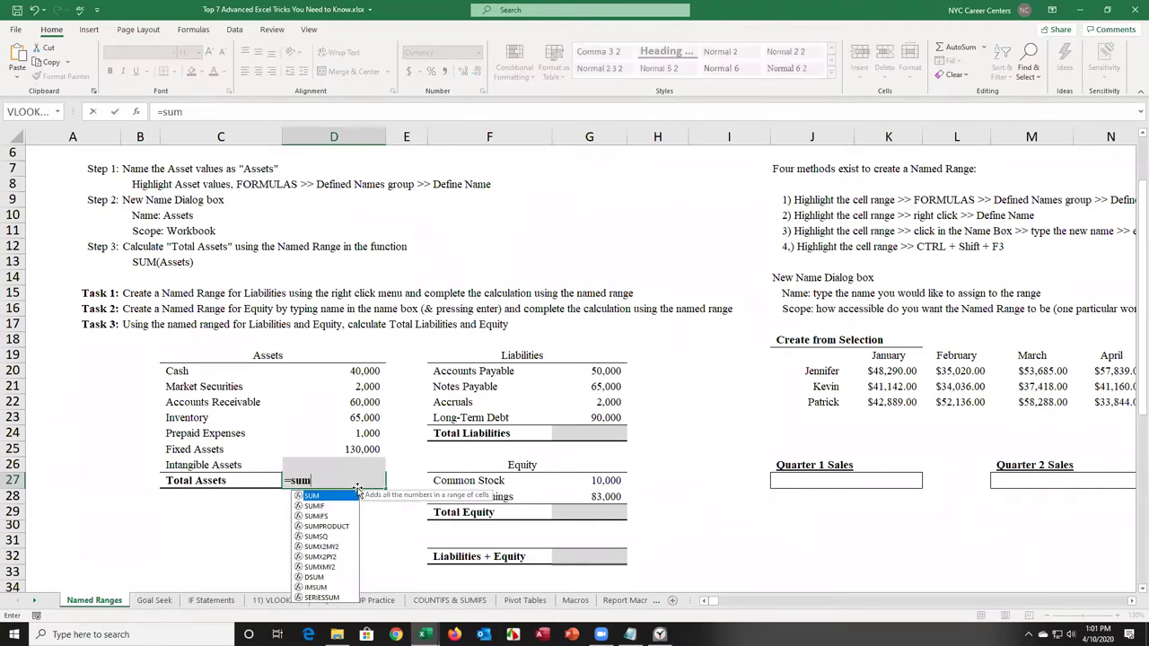
{"action": "type", "text": "("}
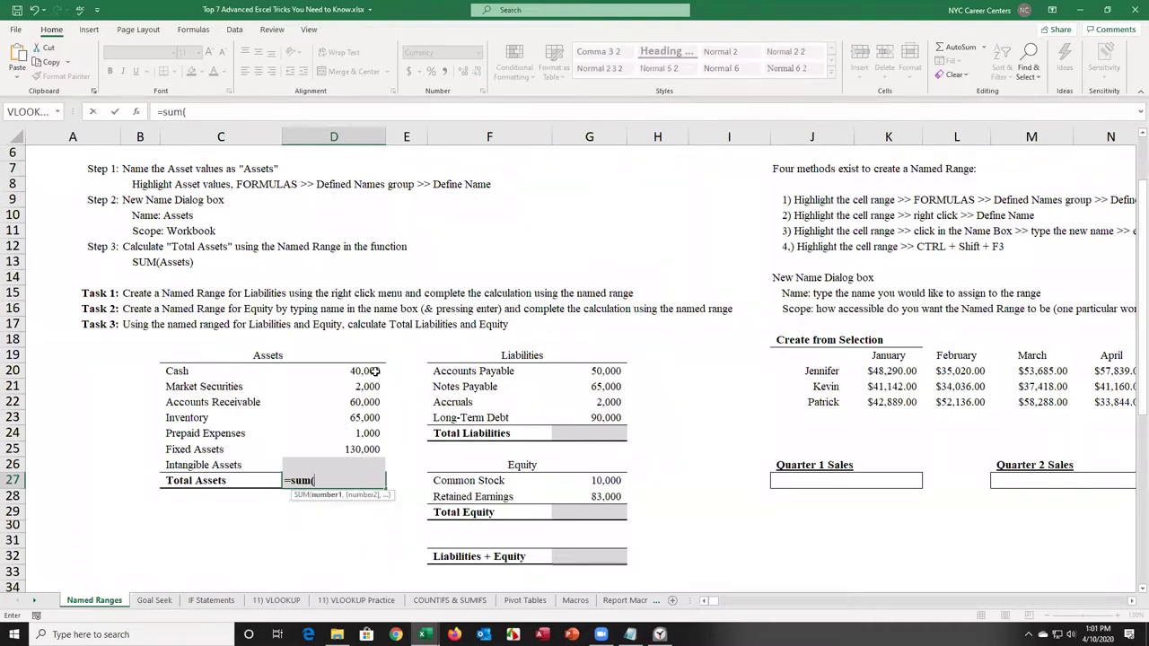
{"action": "left_click_drag", "start_coordinate": [368, 370], "coordinate": [363, 465]}
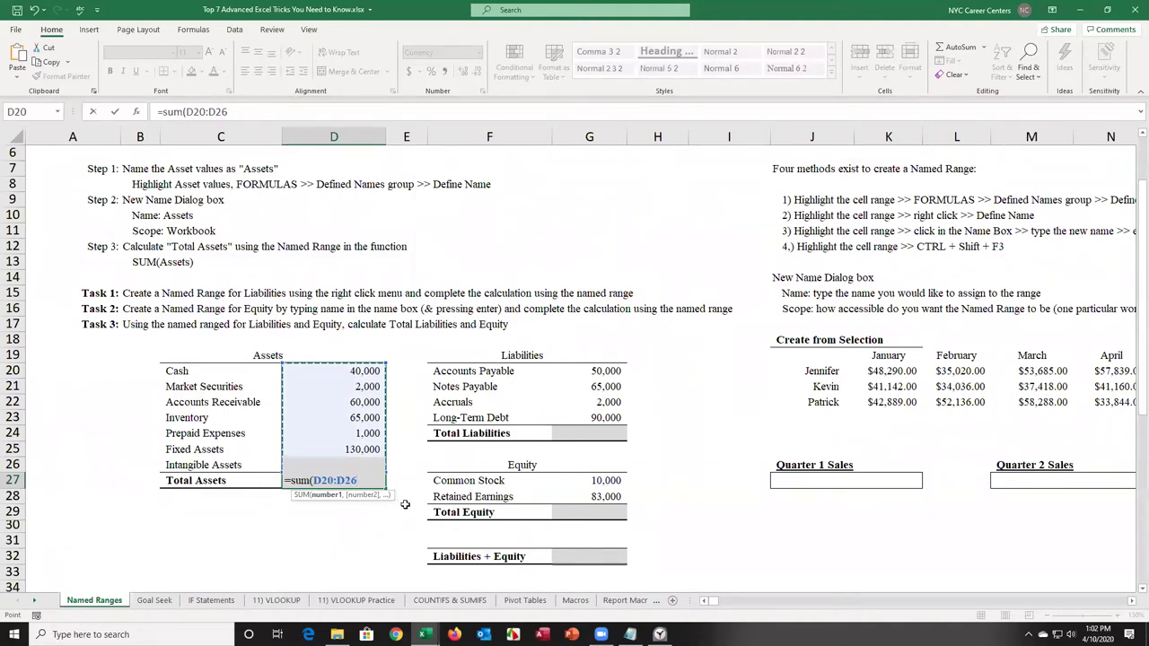
{"action": "type", "text": ")"}
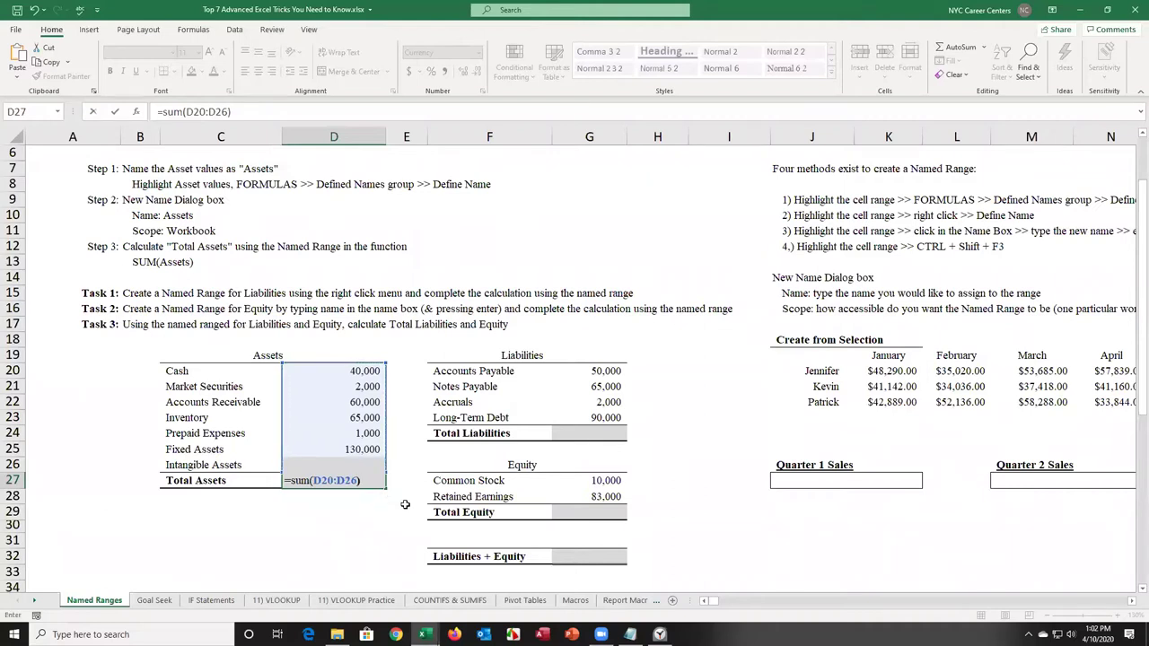
{"action": "key", "text": "Return"}
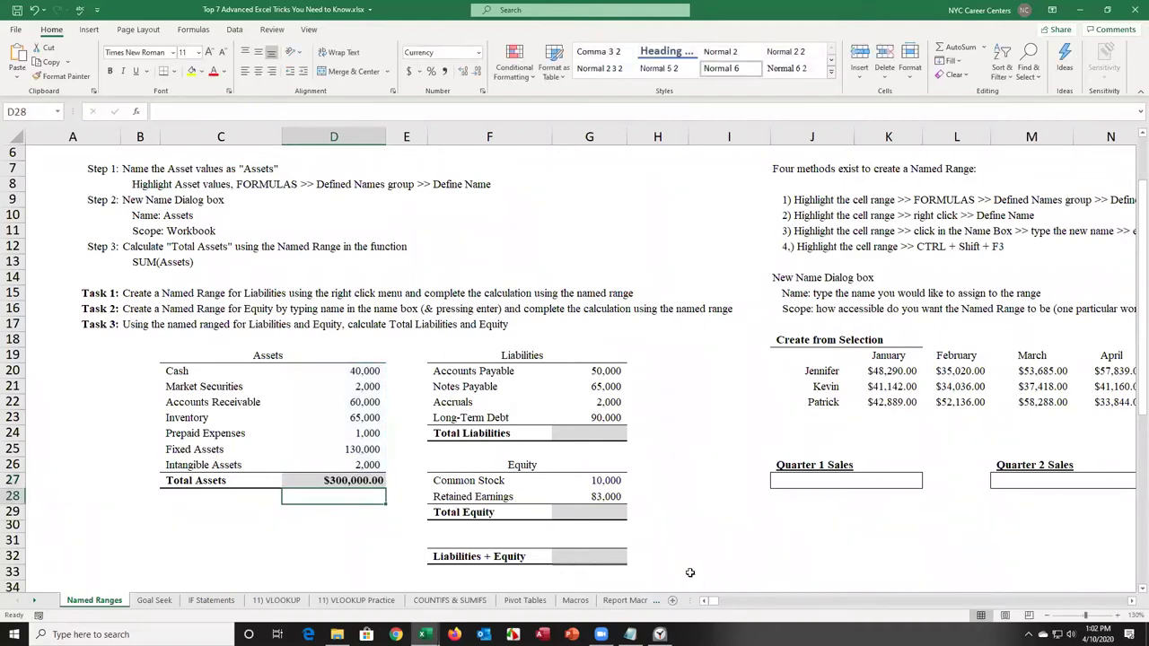
Step: Inspect the cell references used in the Total Assets formula in D27
{"action": "left_click", "coordinate": [1117, 618]}
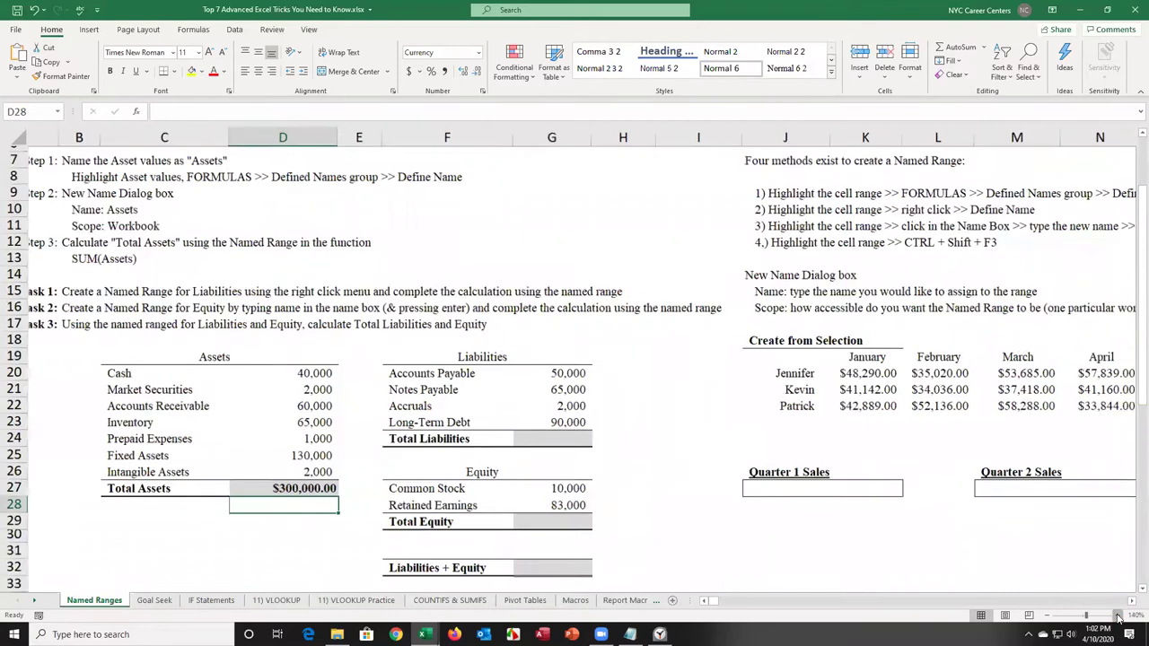
{"action": "left_click", "coordinate": [1118, 618]}
{"action": "left_click", "coordinate": [705, 601]}
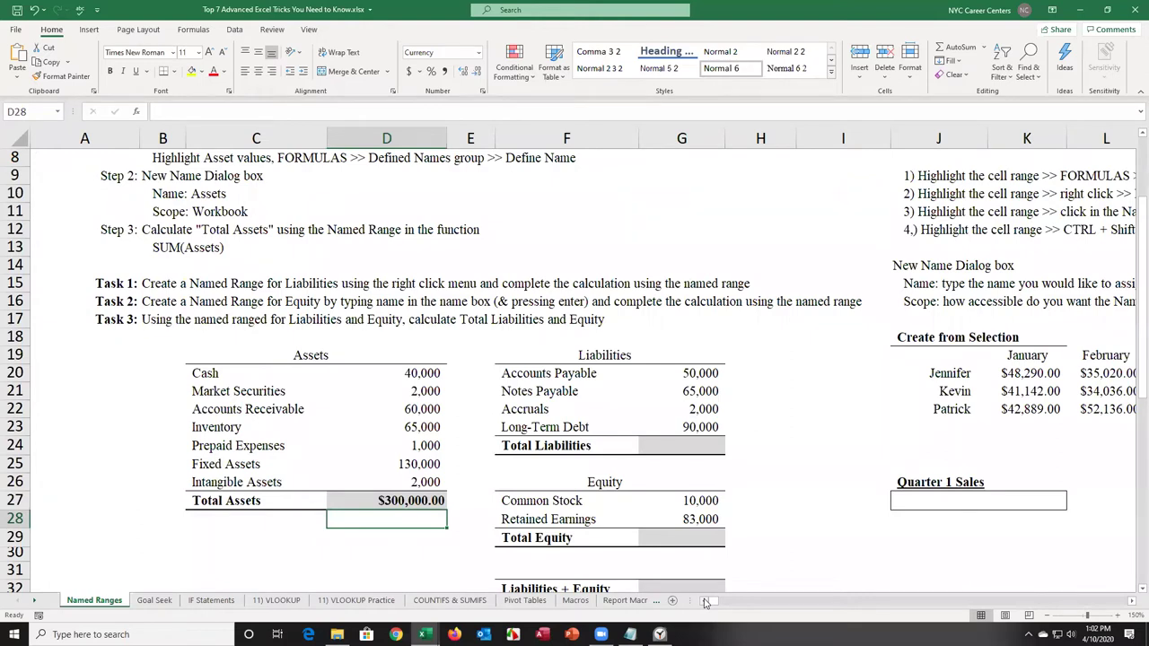
{"action": "left_click", "coordinate": [386, 500]}
{"action": "double_click", "coordinate": [386, 500]}
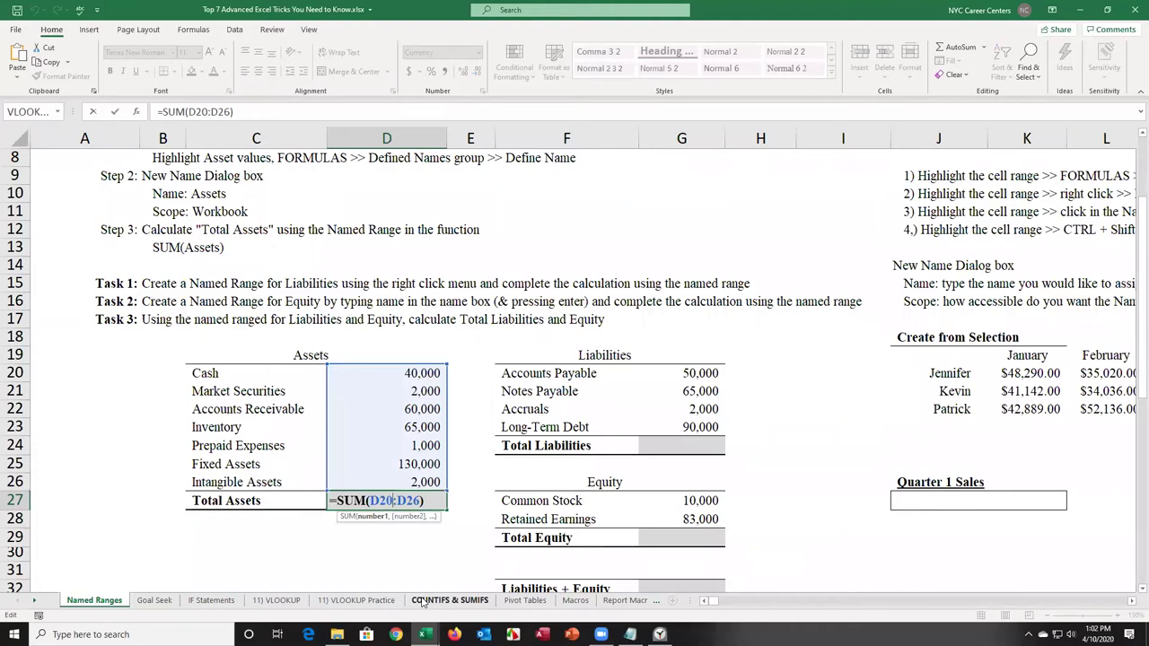
{"action": "key", "text": "ctrl+Return"}
Step: Name the asset values in D20:D26 as the range "assets"
{"action": "left_click_drag", "start_coordinate": [399, 375], "coordinate": [395, 485]}
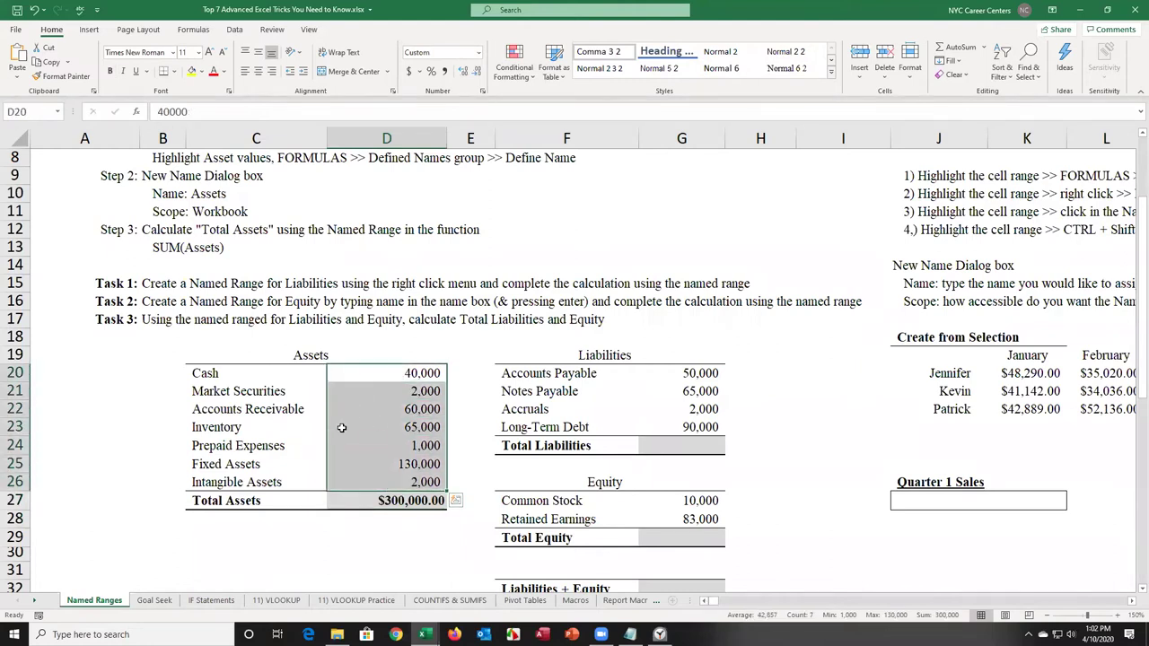
{"action": "left_click", "coordinate": [366, 381]}
{"action": "left_click_drag", "start_coordinate": [366, 381], "coordinate": [368, 485]}
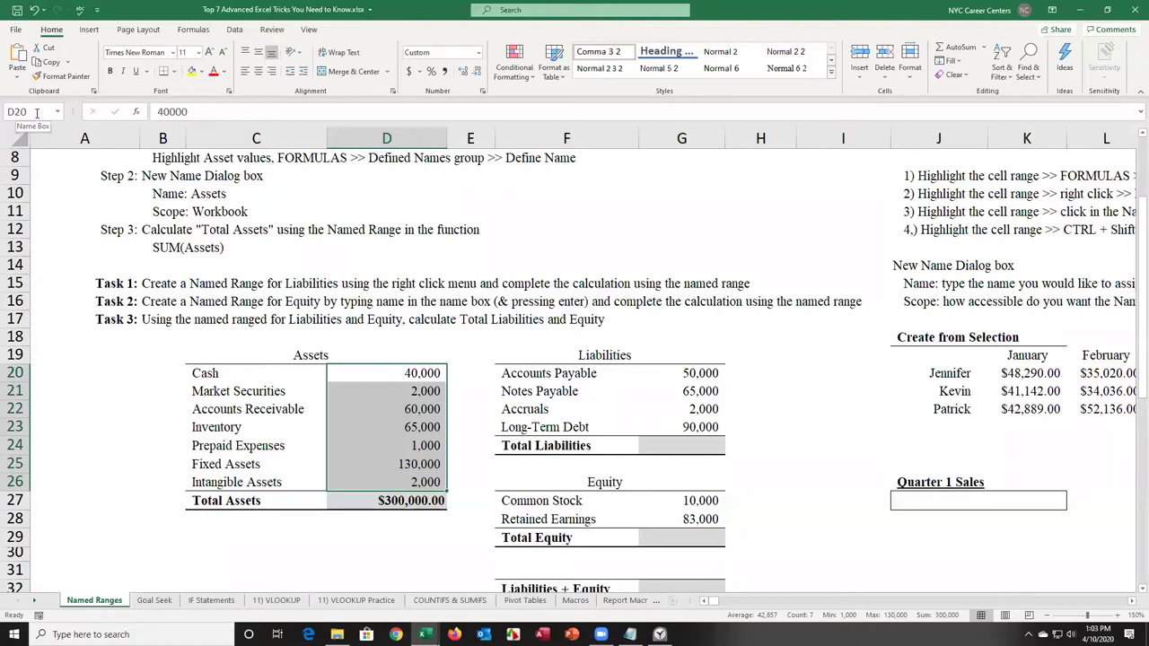
{"action": "left_click", "coordinate": [34, 112]}
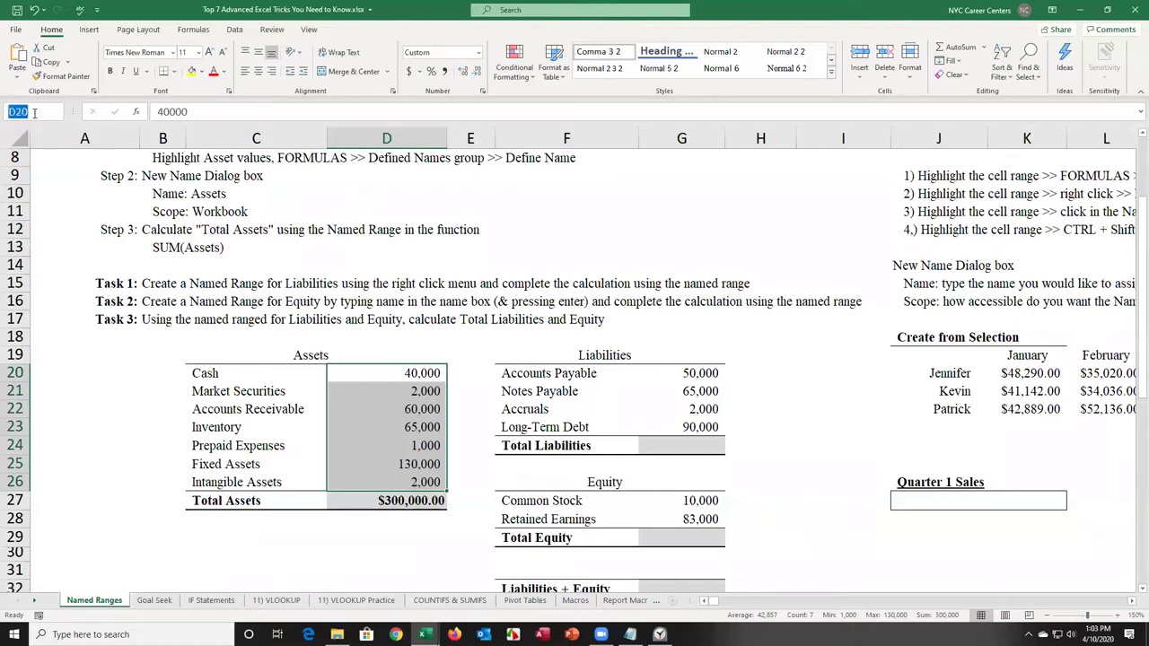
{"action": "type", "text": "assets"}
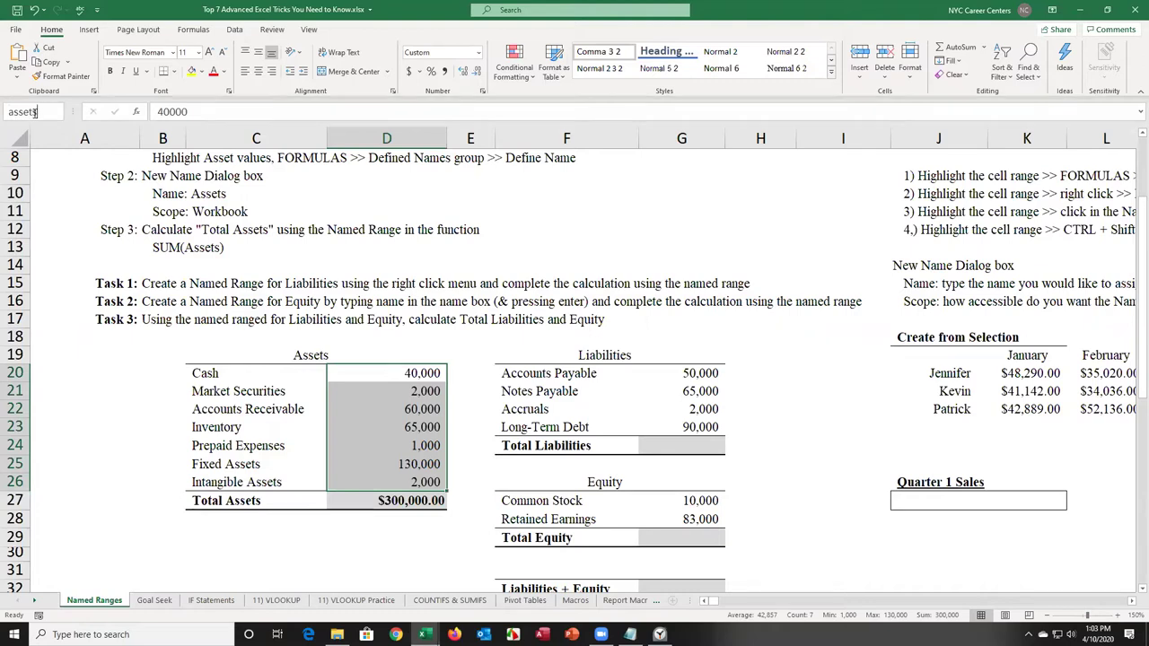
{"action": "key", "text": "Return"}
Step: Replace the Total Assets formula in D27 with =sum(assets), using the named range
{"action": "left_click", "coordinate": [406, 500]}
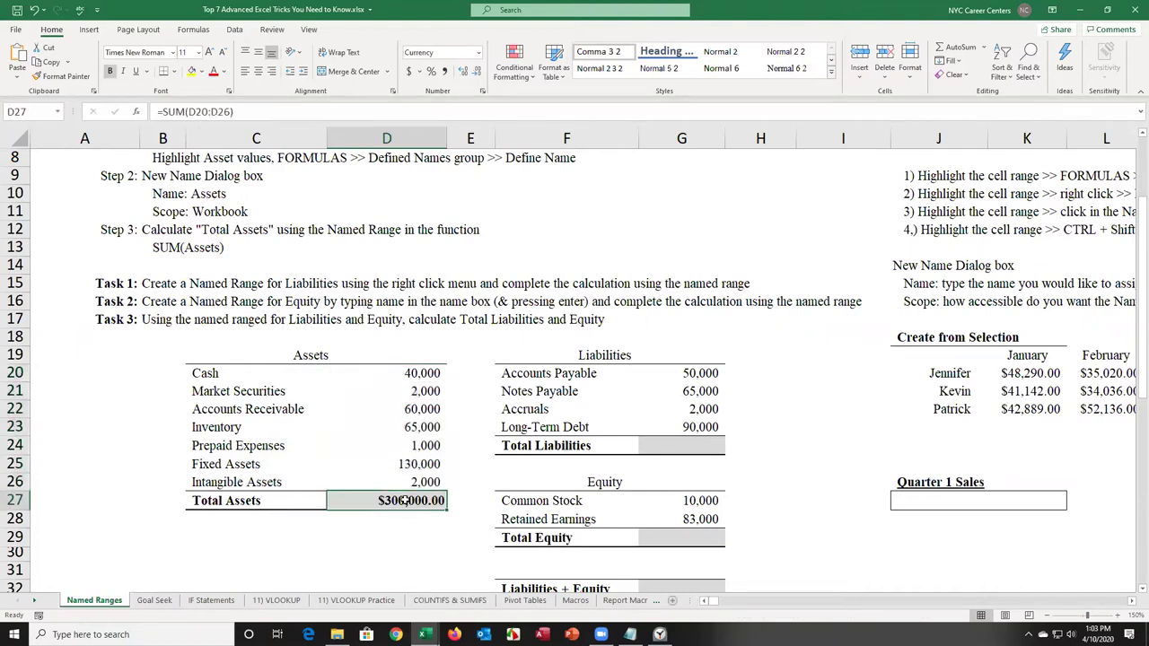
{"action": "key", "text": "Delete"}
{"action": "left_click", "coordinate": [396, 539]}
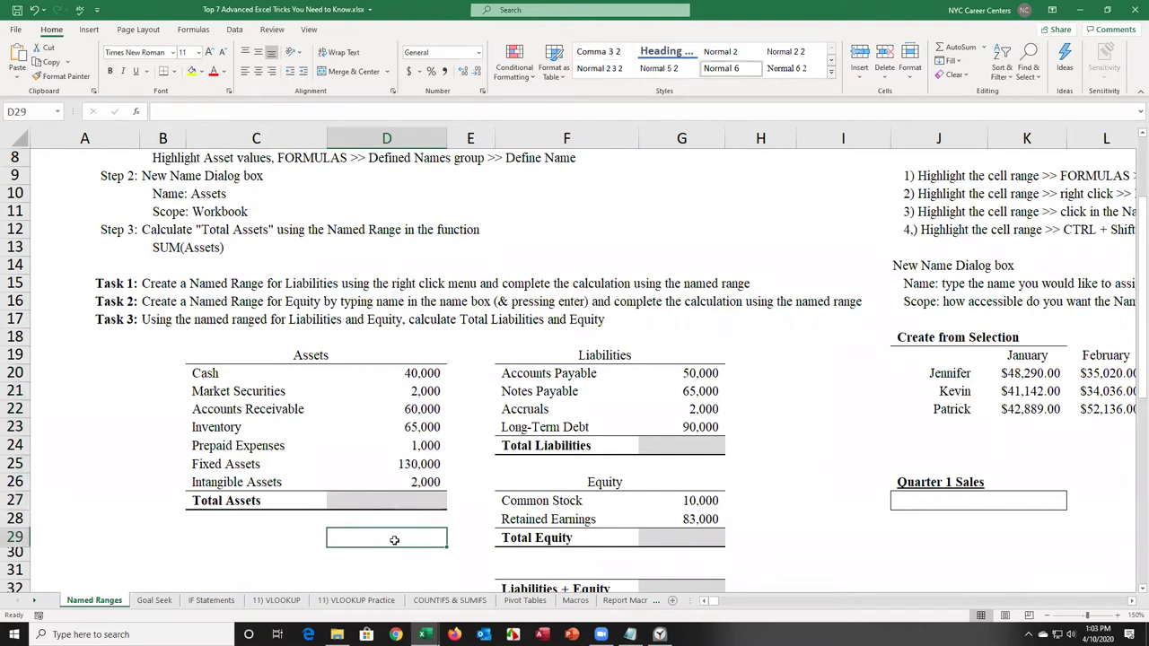
{"action": "left_click", "coordinate": [400, 499]}
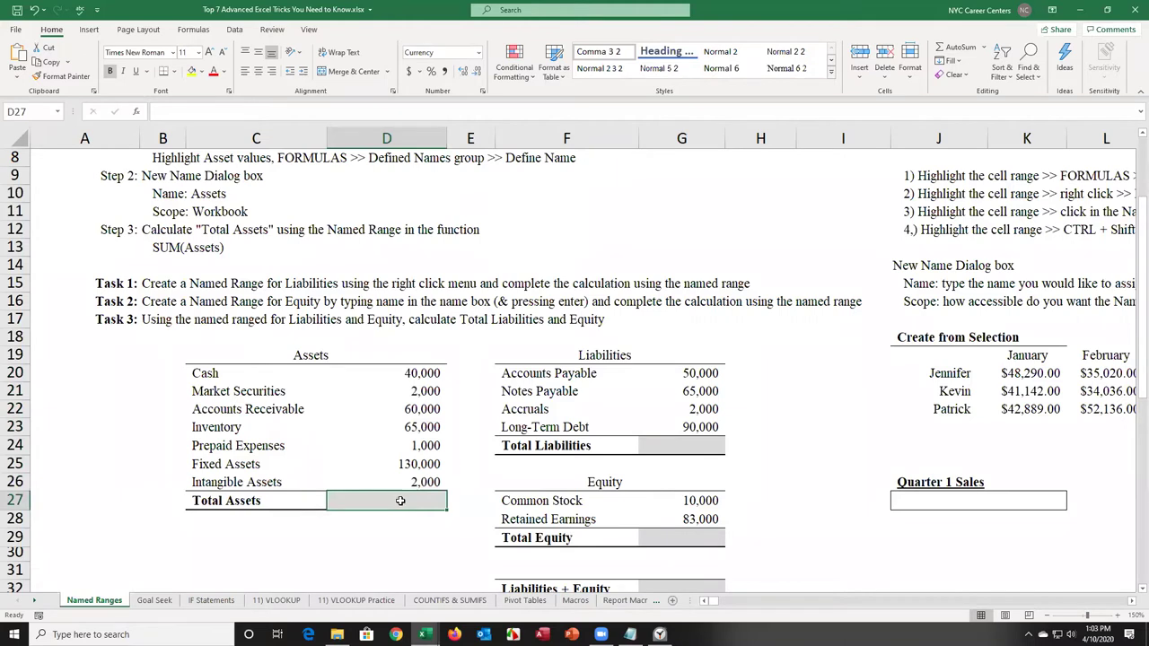
{"action": "type", "text": "="}
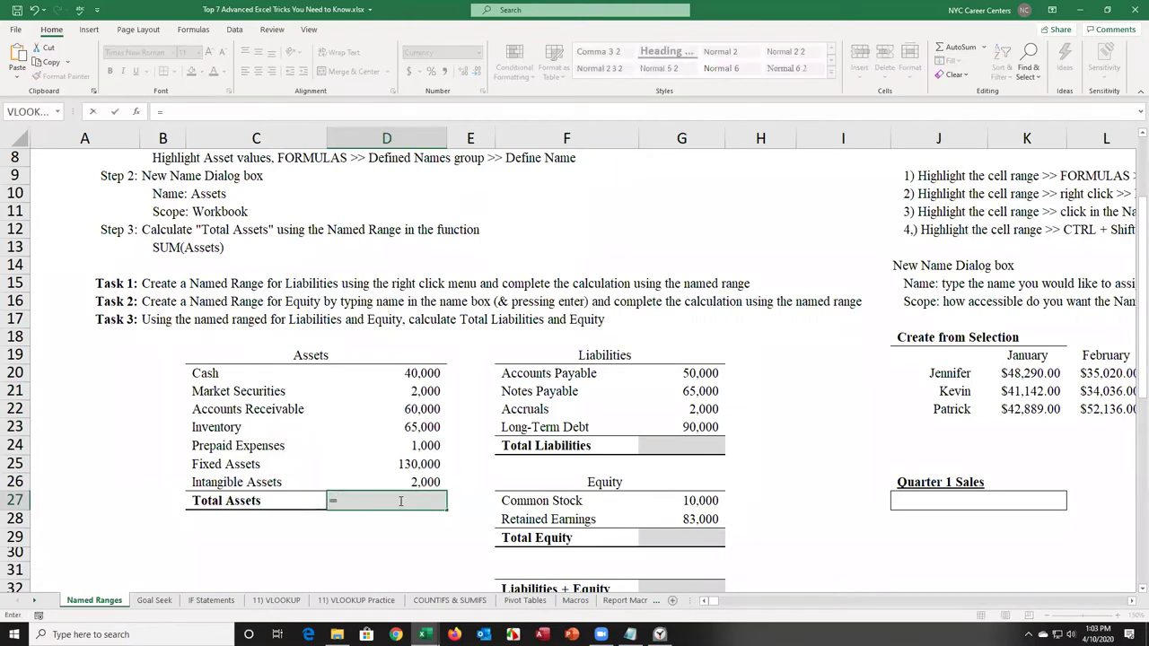
{"action": "type", "text": "sum"}
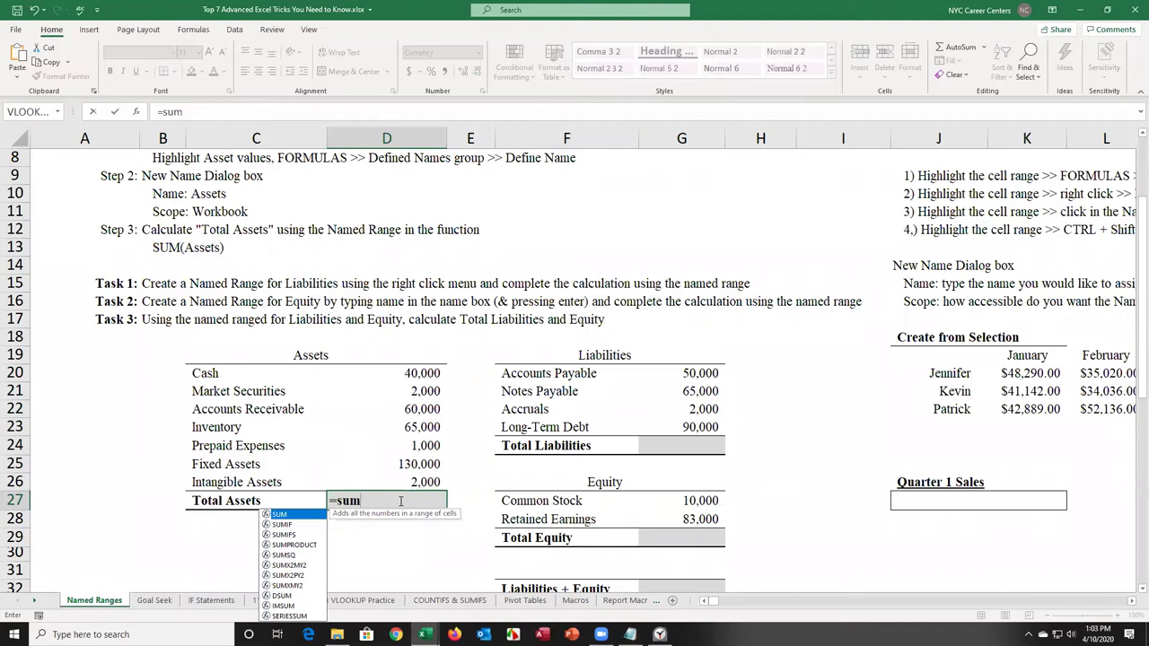
{"action": "type", "text": "("}
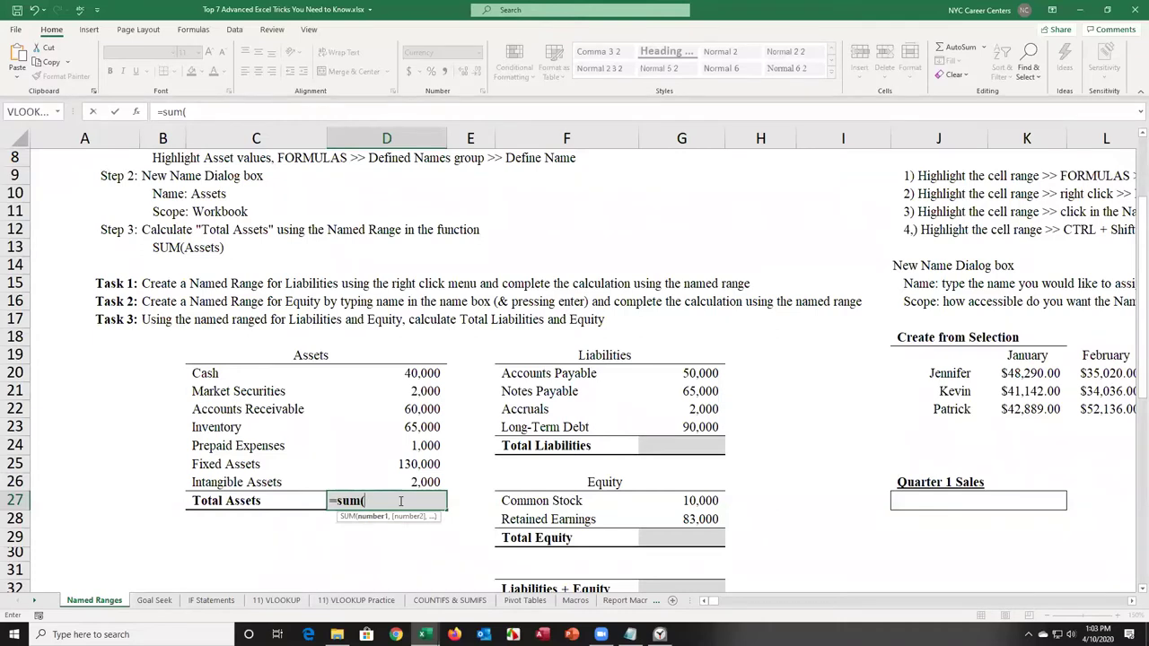
{"action": "type", "text": "asset"}
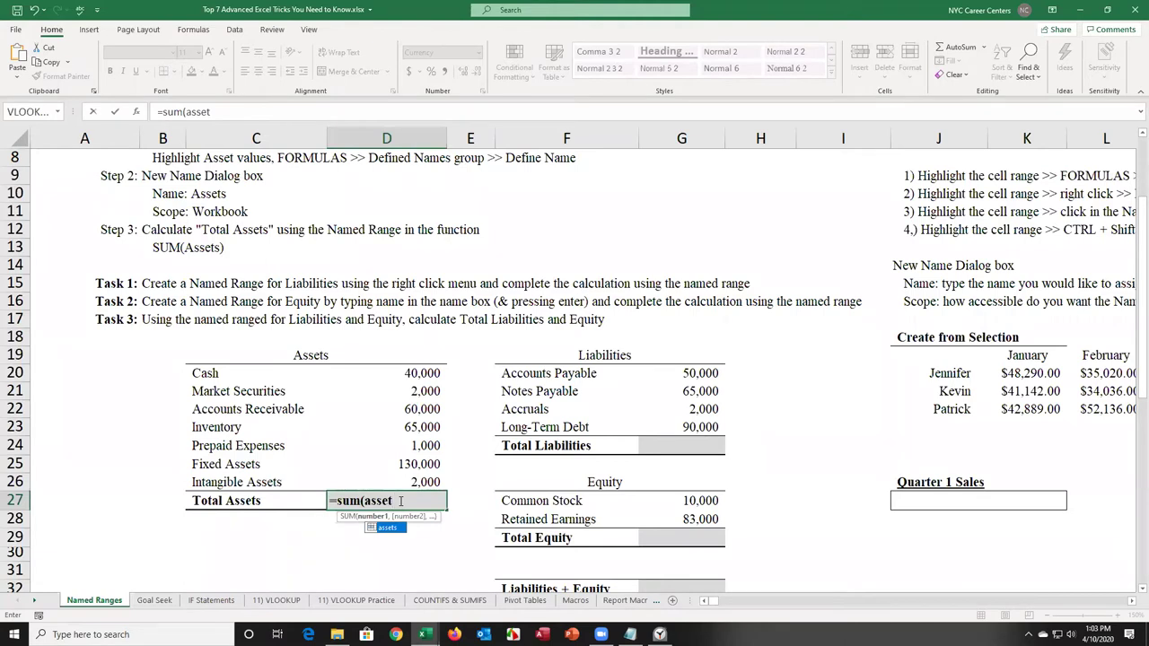
{"action": "key", "text": "Tab"}
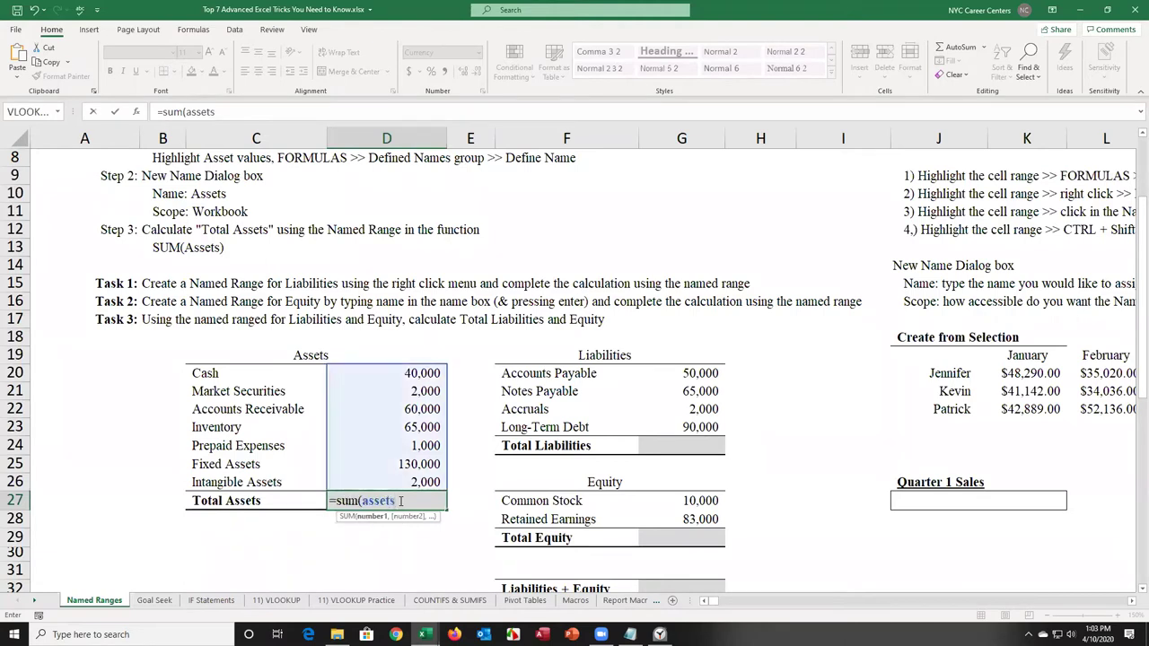
{"action": "type", "text": ")"}
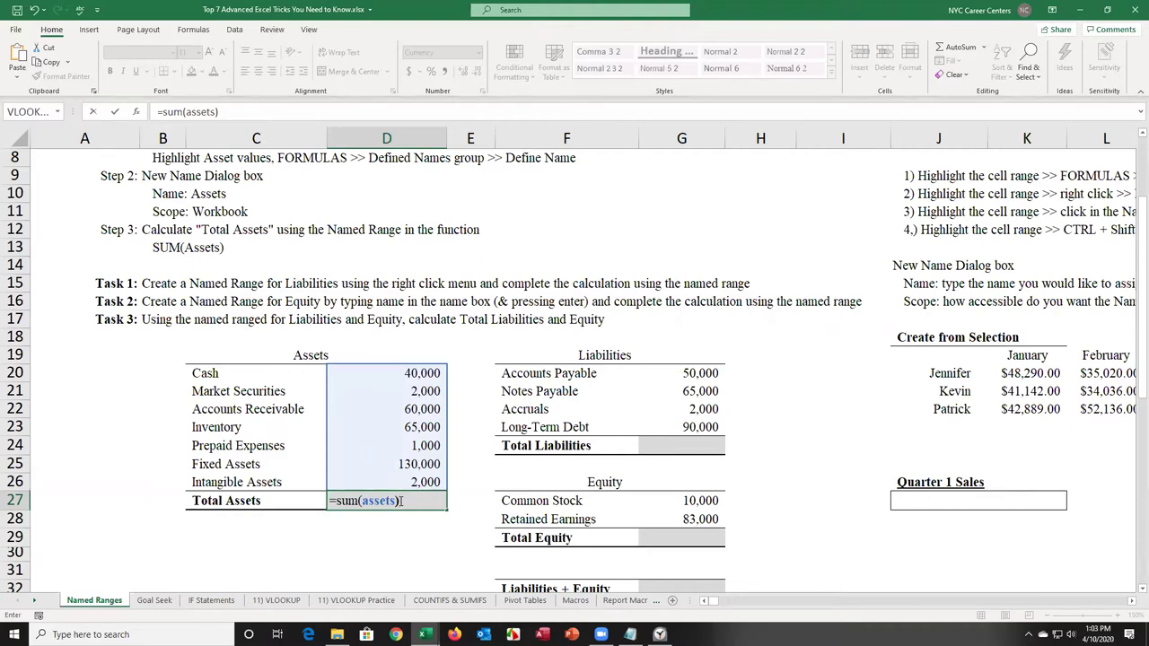
{"action": "key", "text": "Return"}
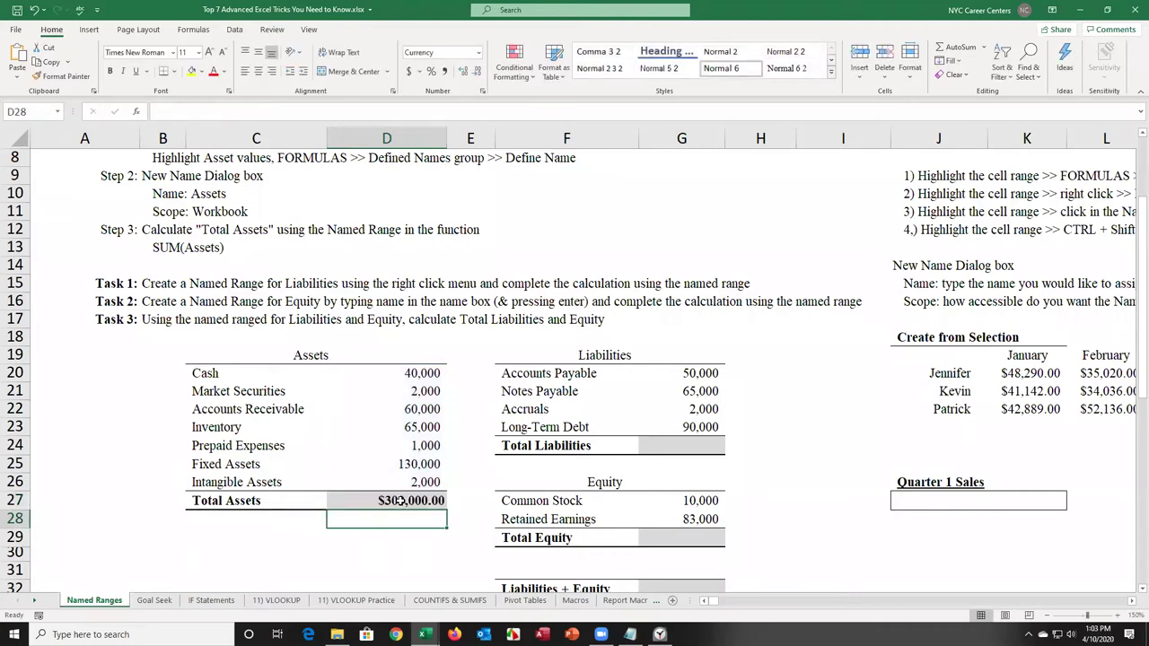
Step: Define the name "lia" with workbook scope for the liability values in G20:G23
{"action": "left_click_drag", "start_coordinate": [693, 375], "coordinate": [690, 422]}
{"action": "right_click", "coordinate": [695, 398]}
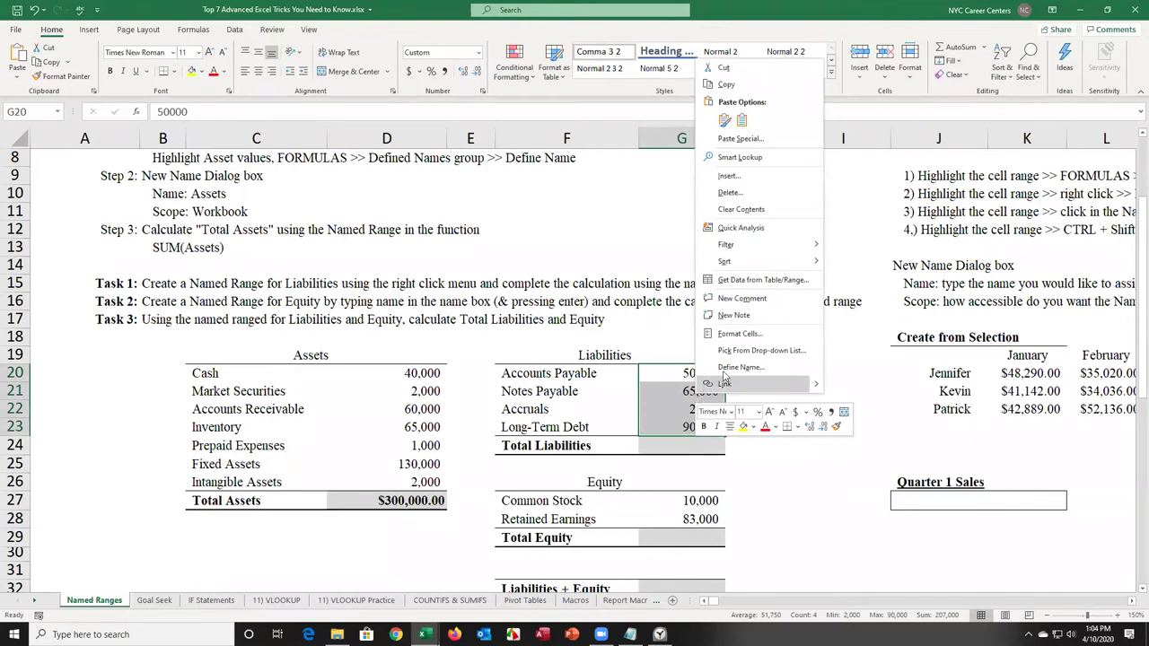
{"action": "left_click", "coordinate": [732, 368]}
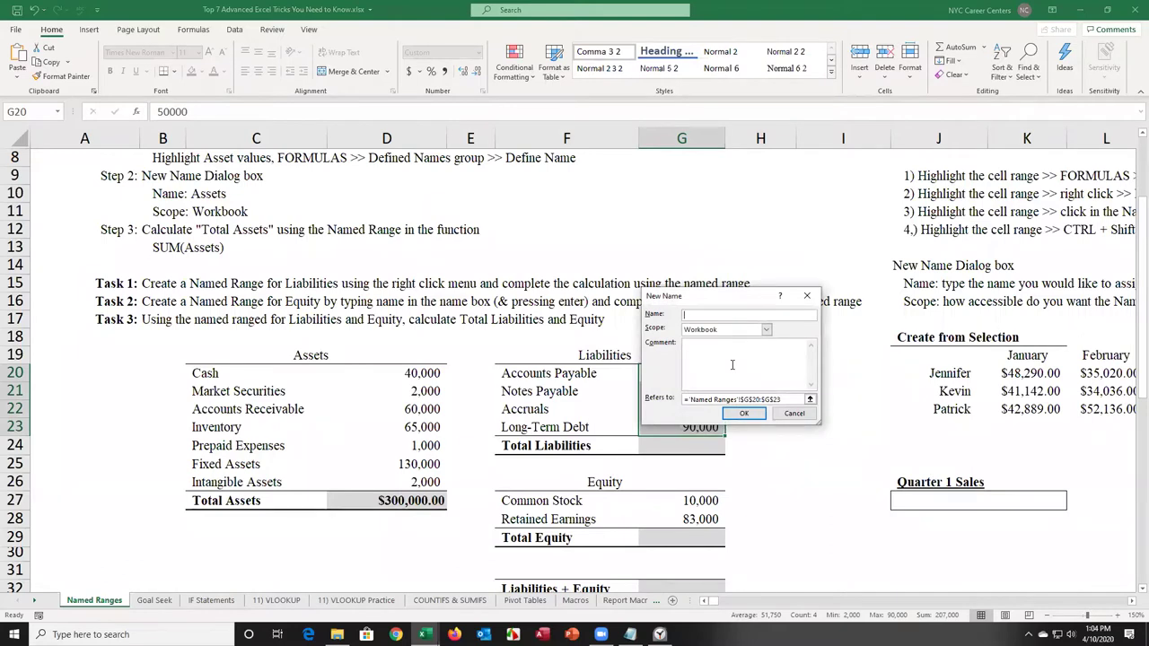
{"action": "type", "text": "lia"}
{"action": "left_click", "coordinate": [745, 414]}
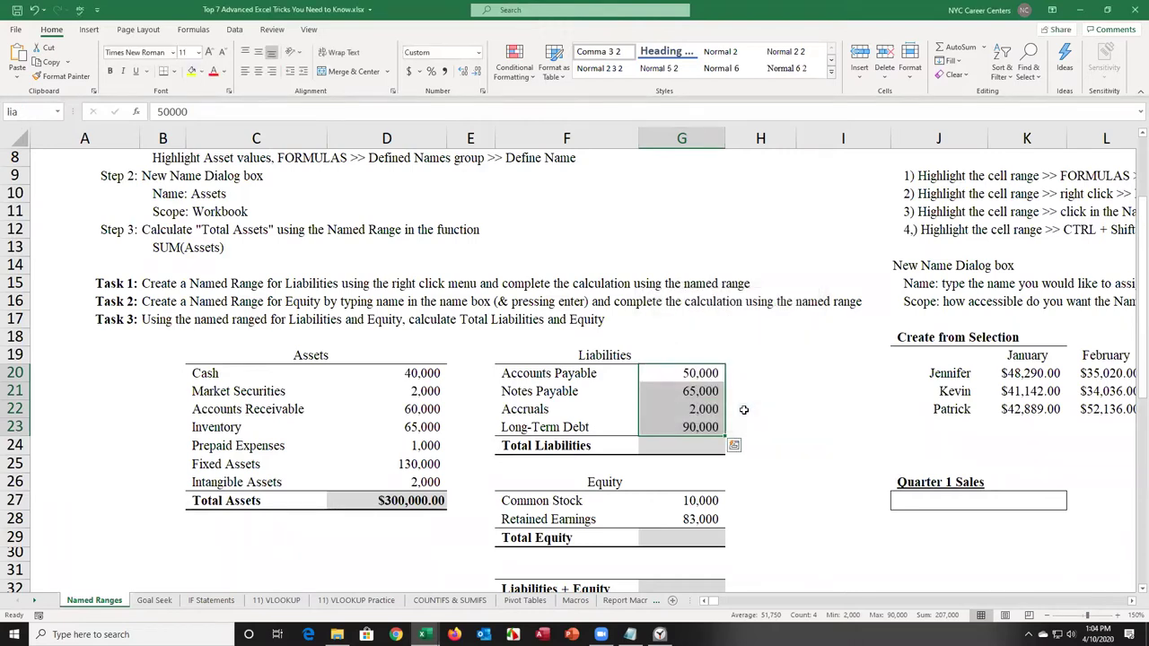
Step: Calculate Total Liabilities in cell G24 with a SUM of the named range lia
{"action": "left_click", "coordinate": [661, 446]}
{"action": "type", "text": "=sum"}
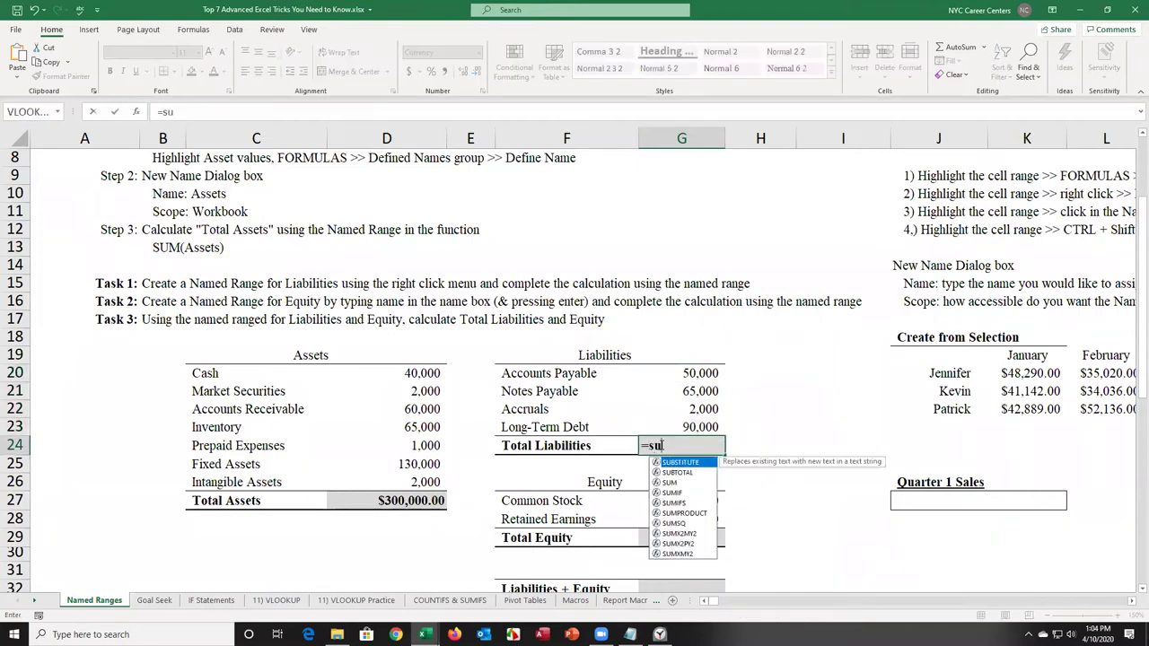
{"action": "key", "text": "Tab"}
{"action": "type", "text": "lia"}
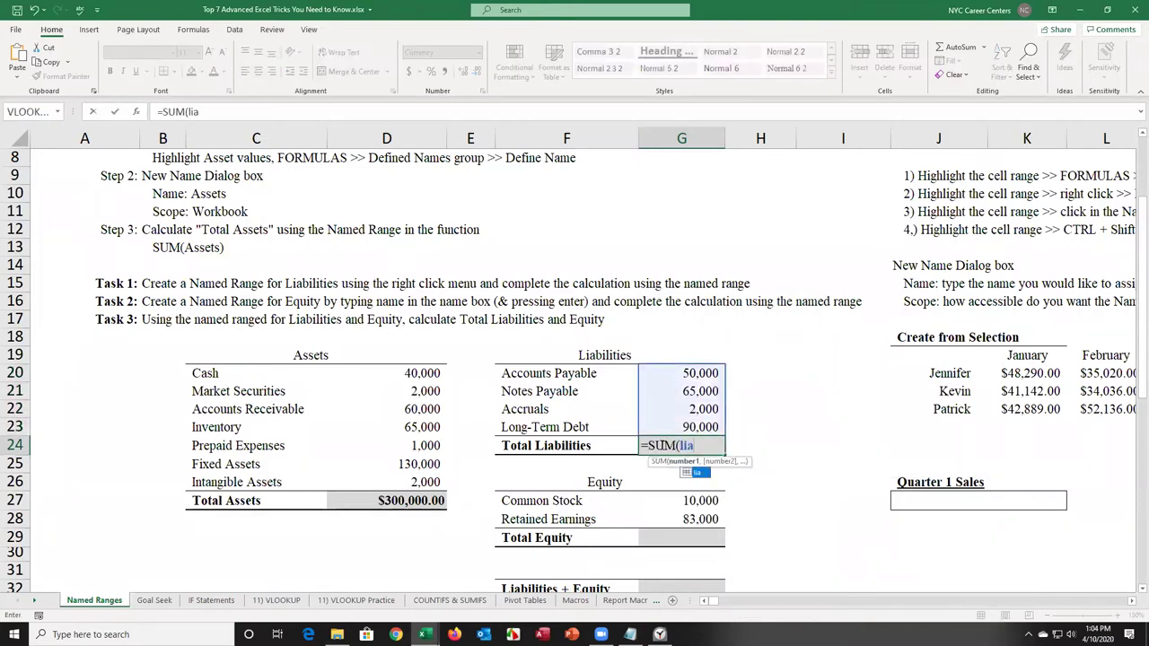
{"action": "key", "text": "Return"}
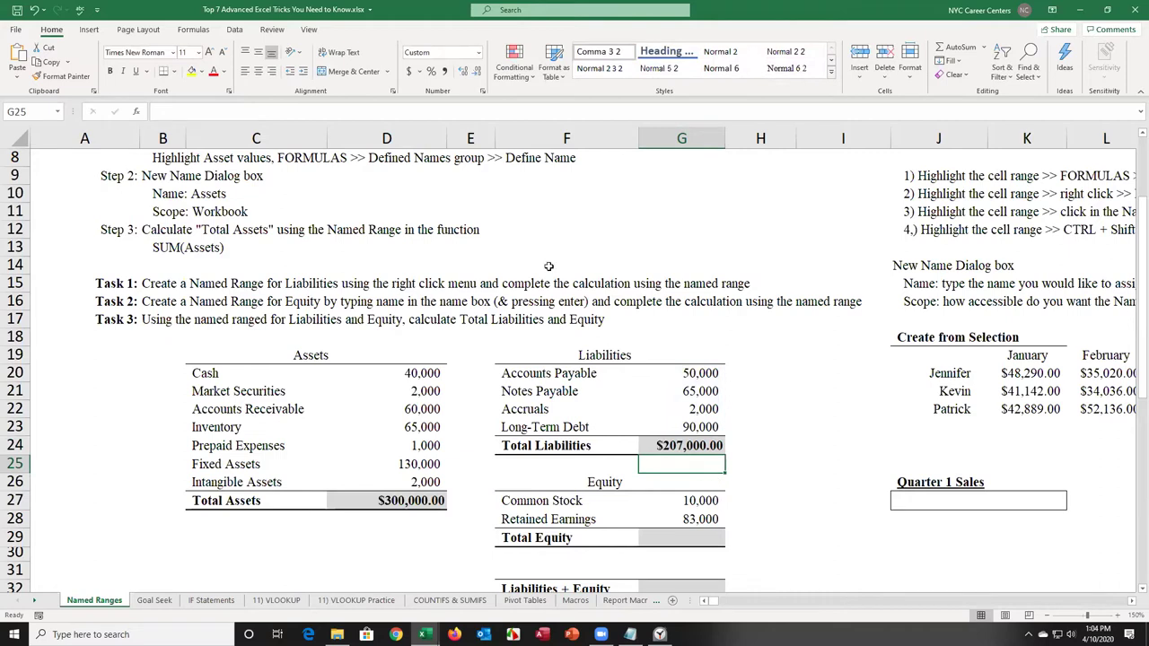
Step: Define the name "equ" with workbook scope for the equity values in G27:G28
{"action": "left_click", "coordinate": [194, 30]}
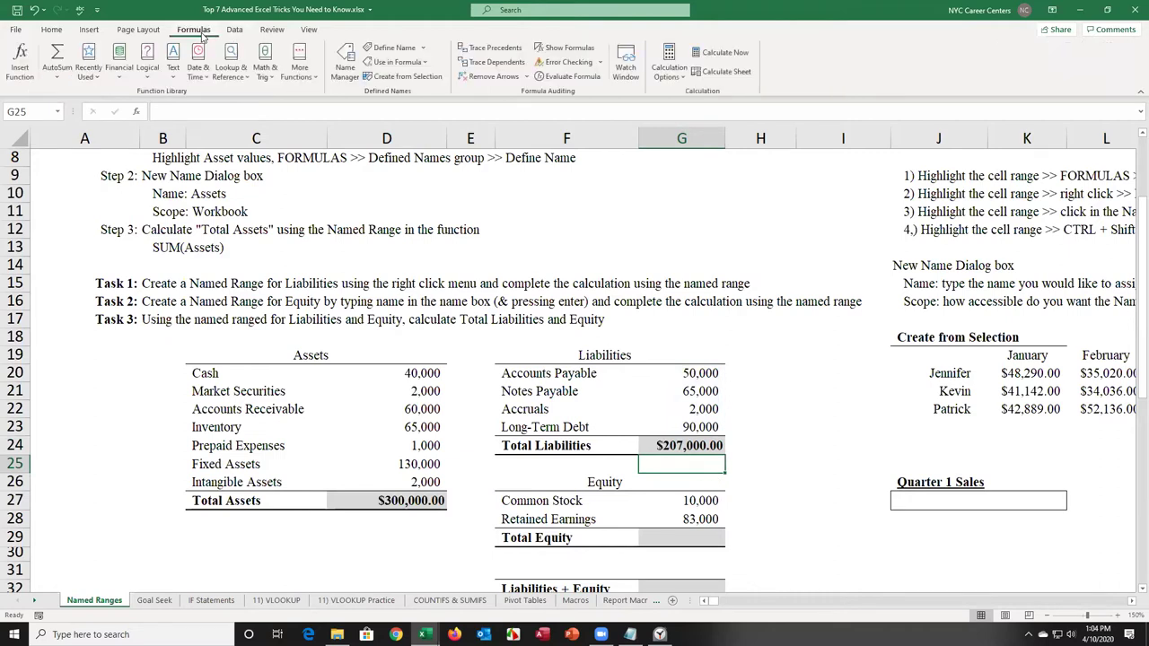
{"action": "left_click_drag", "start_coordinate": [679, 505], "coordinate": [679, 521]}
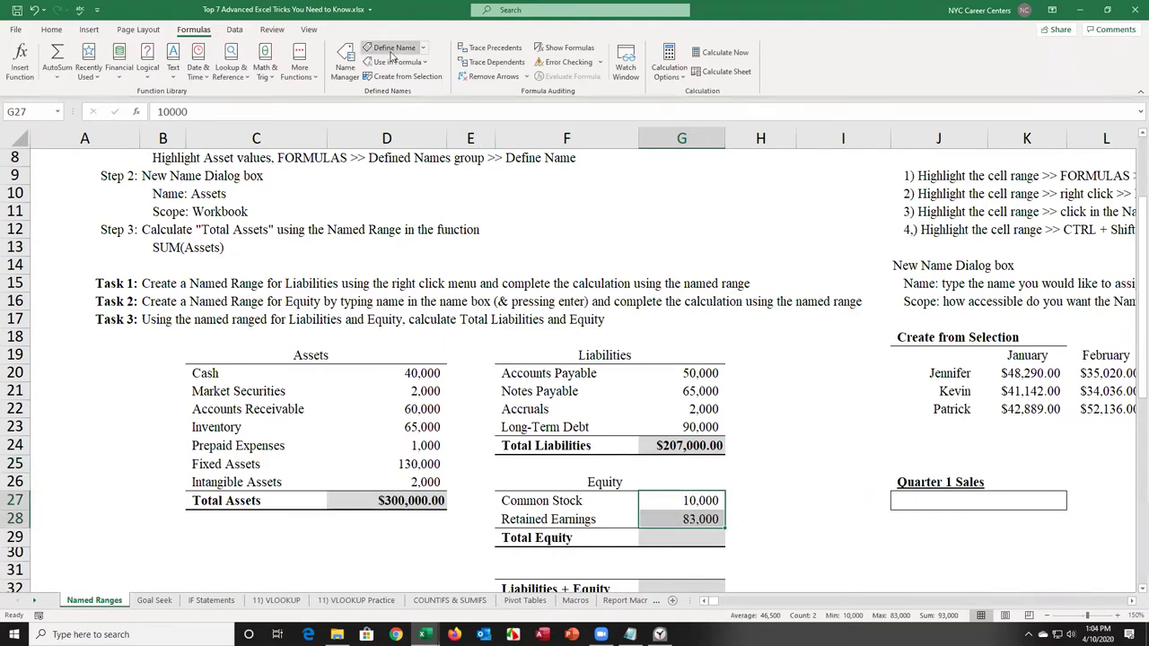
{"action": "left_click", "coordinate": [393, 50]}
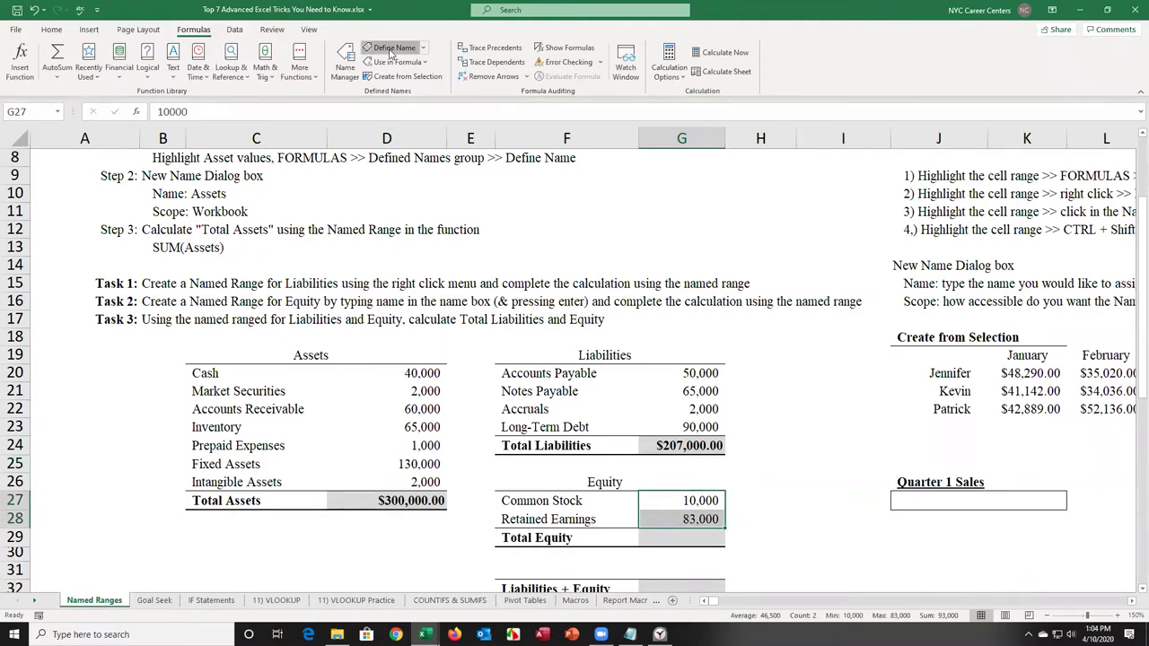
{"action": "type", "text": "equ"}
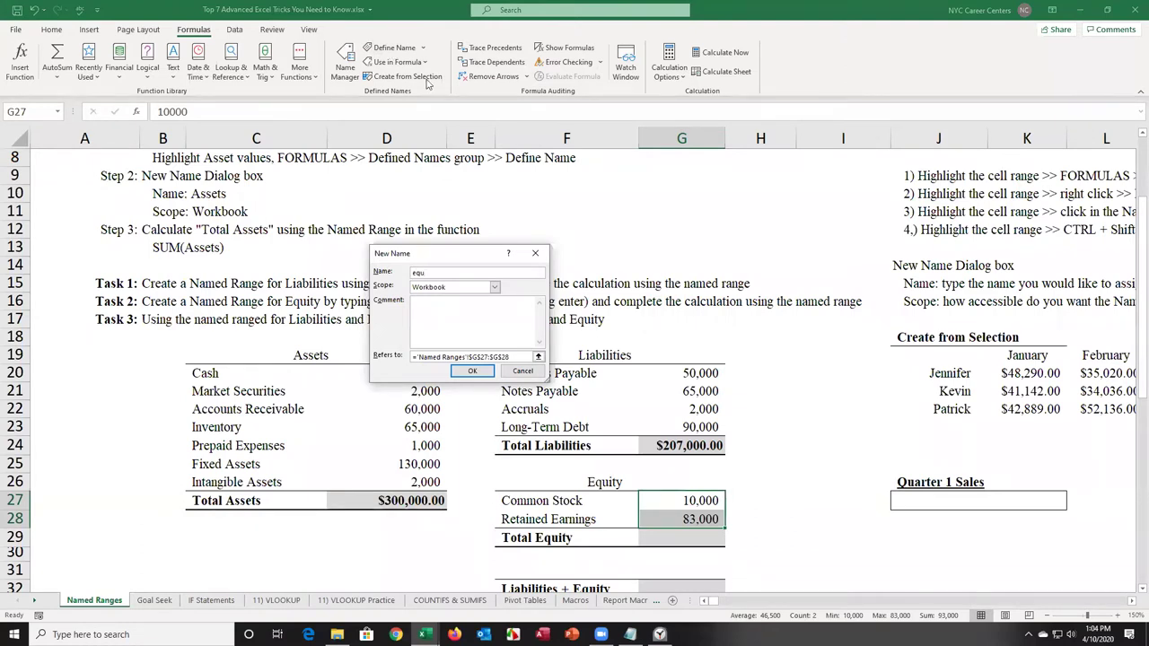
{"action": "key", "text": "Return"}
Step: Calculate Total Equity in cell G29 with a SUM of the named range equ
{"action": "key", "text": "Down"}
{"action": "key", "text": "Down"}
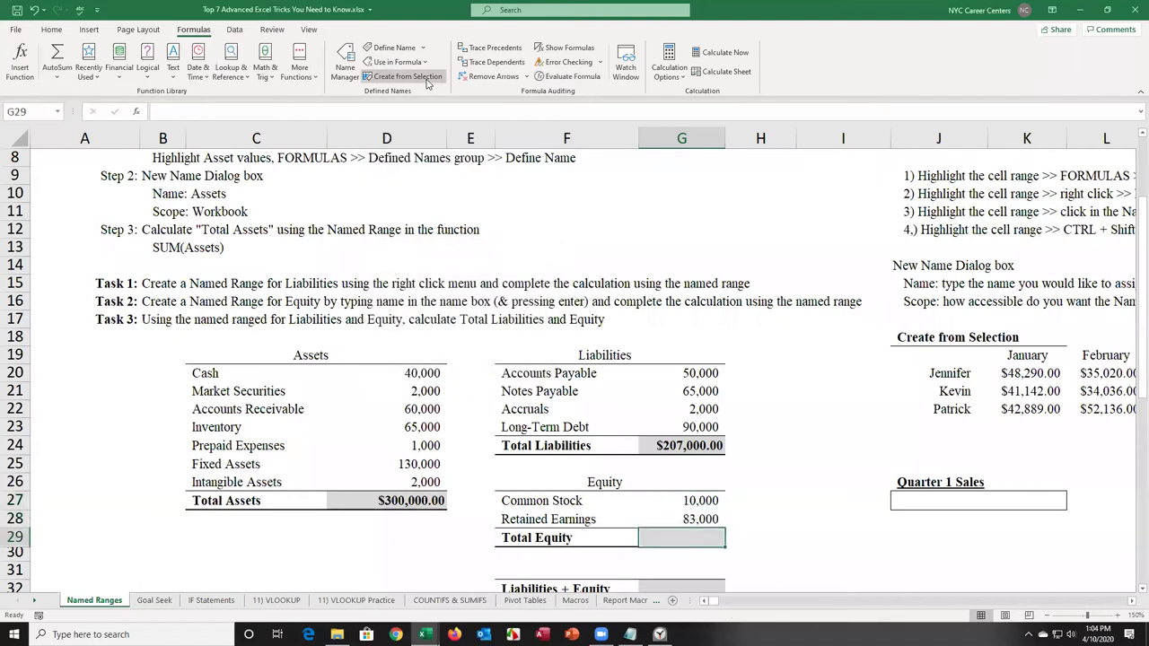
{"action": "type", "text": "=sum"}
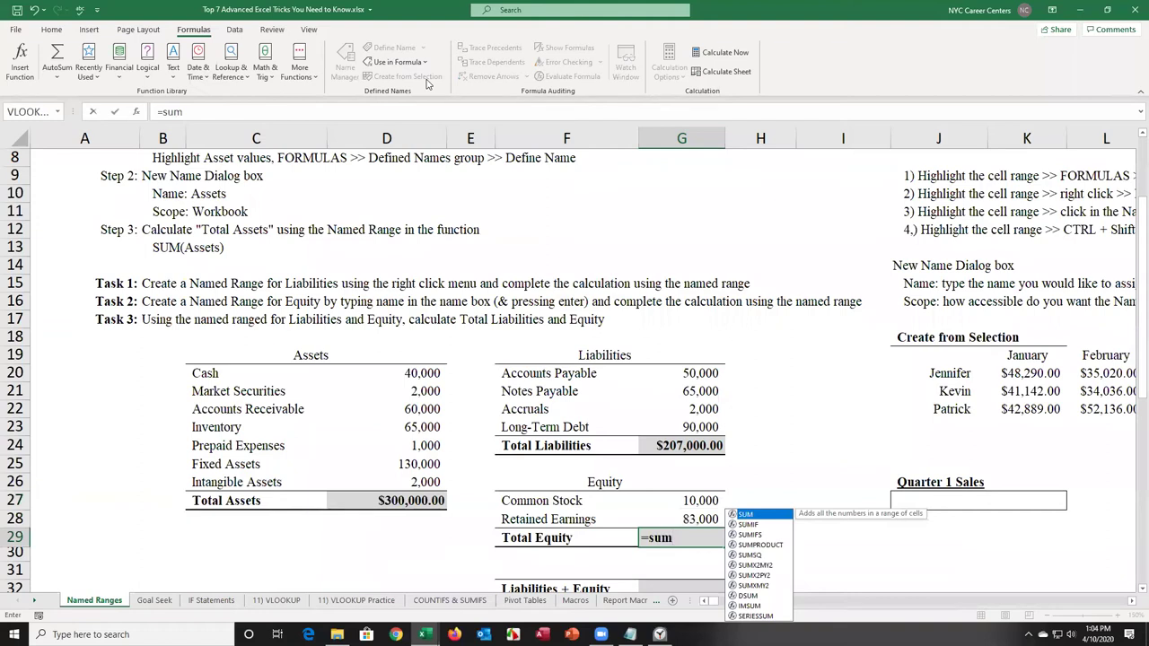
{"action": "key", "text": "Tab"}
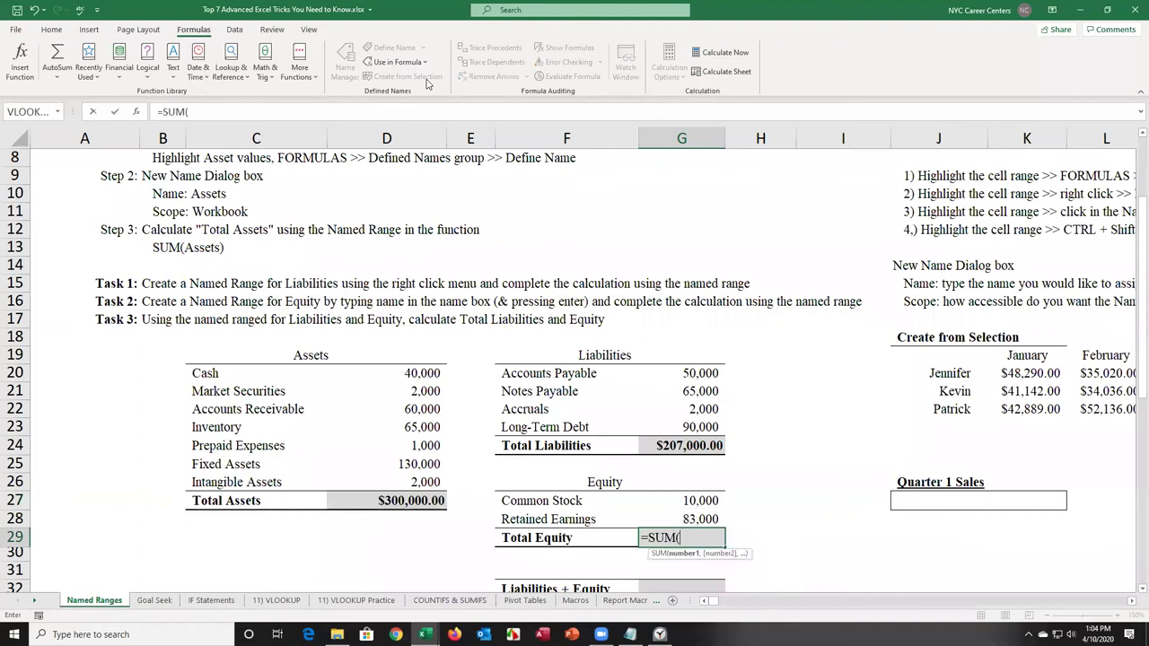
{"action": "type", "text": "equ"}
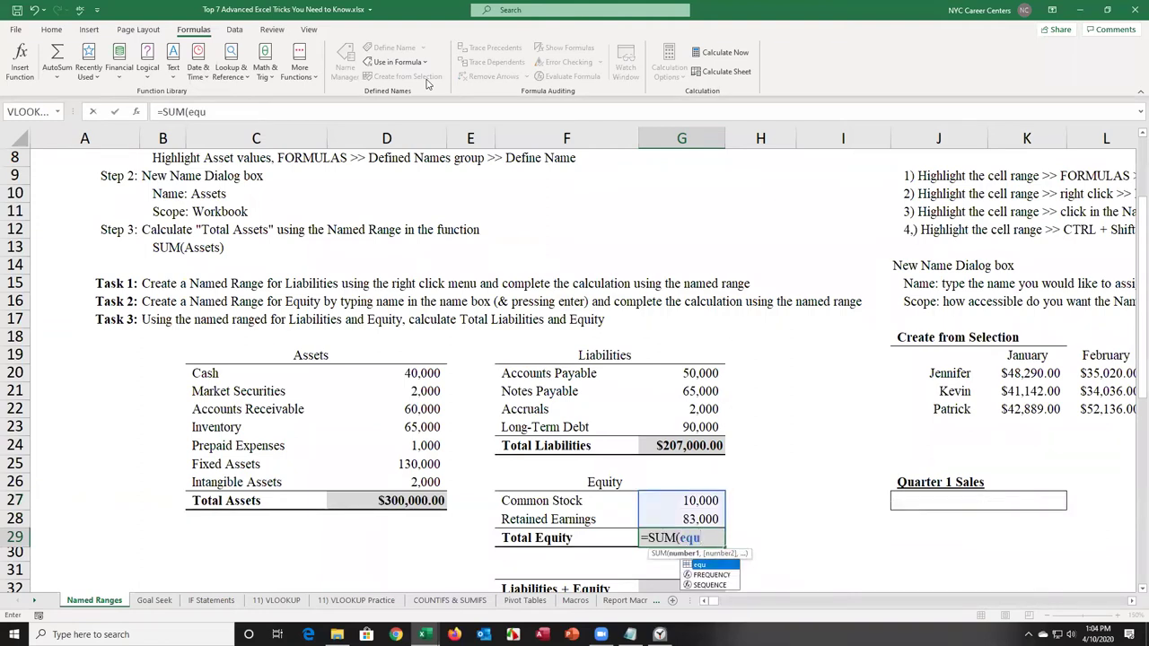
{"action": "key", "text": "Return"}
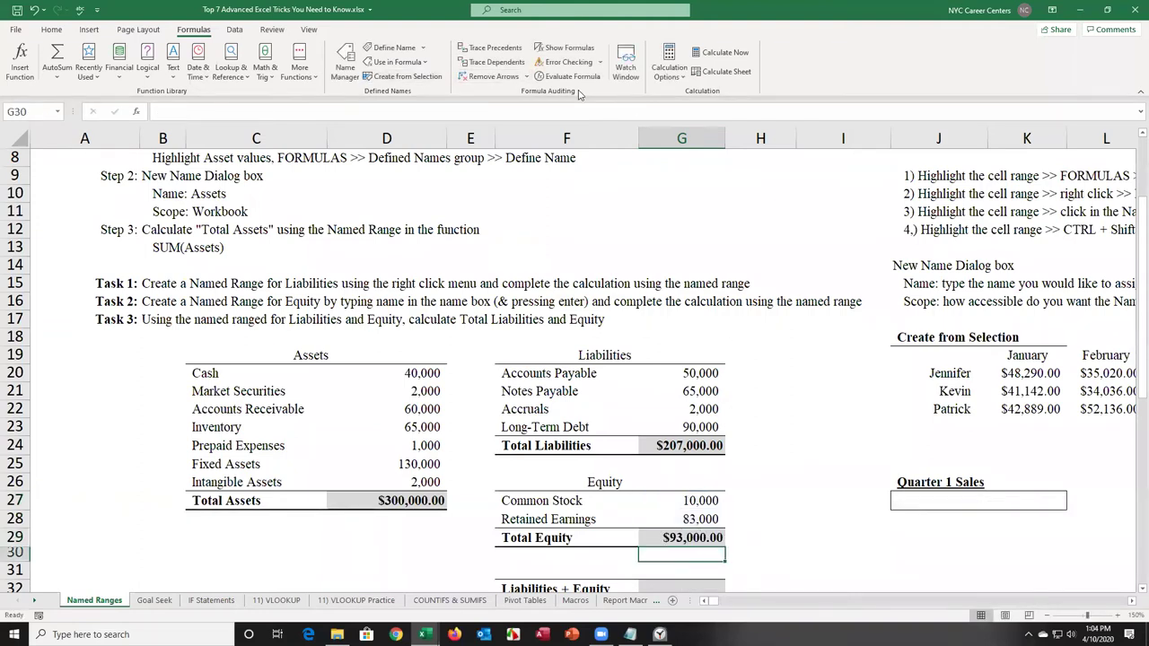
Step: Calculate Liabilities + Equity in cell G32 with =SUM(lia,equ)
{"action": "key", "text": "Down"}
{"action": "key", "text": "Down"}
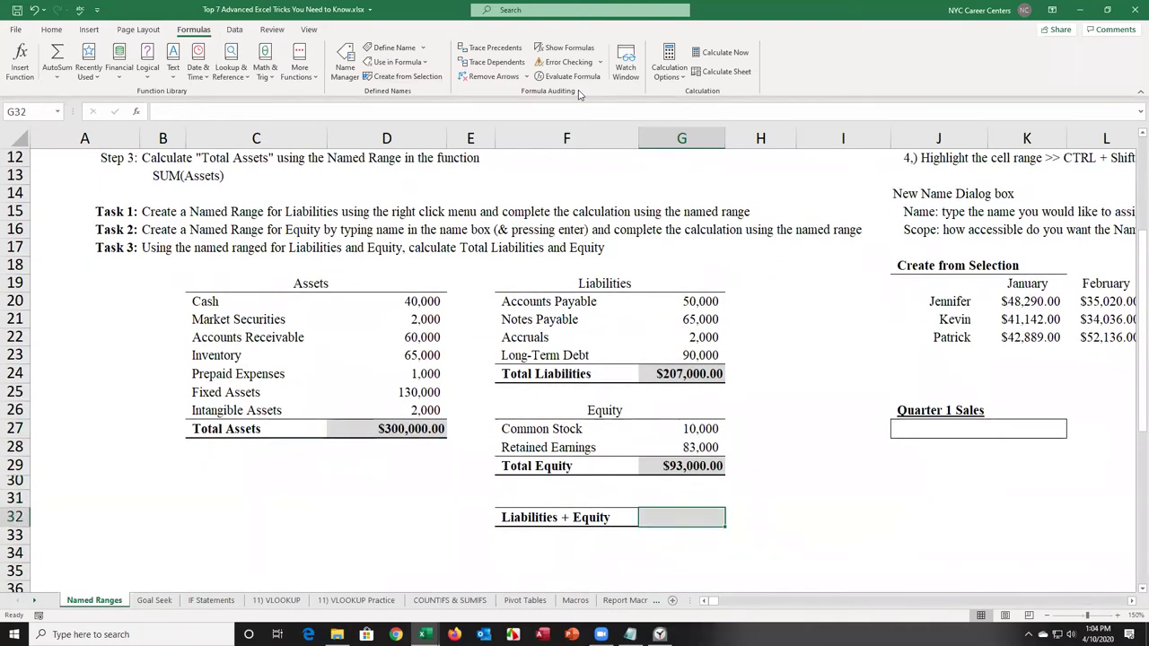
{"action": "type", "text": "=SUM("}
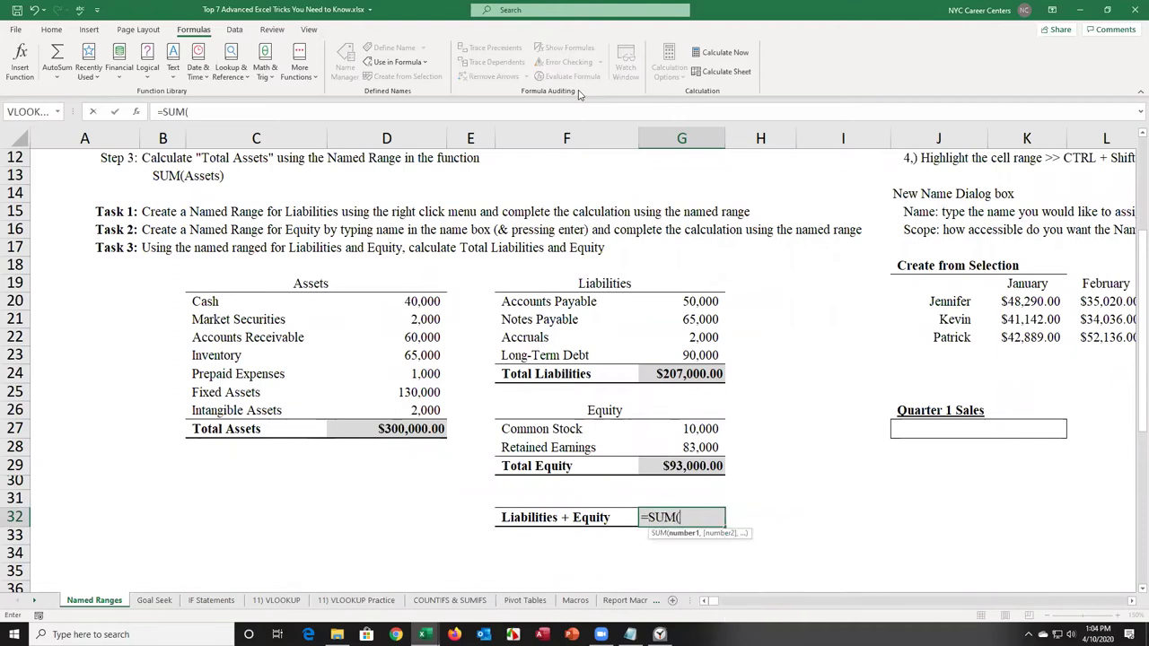
{"action": "type", "text": "lia,equ"}
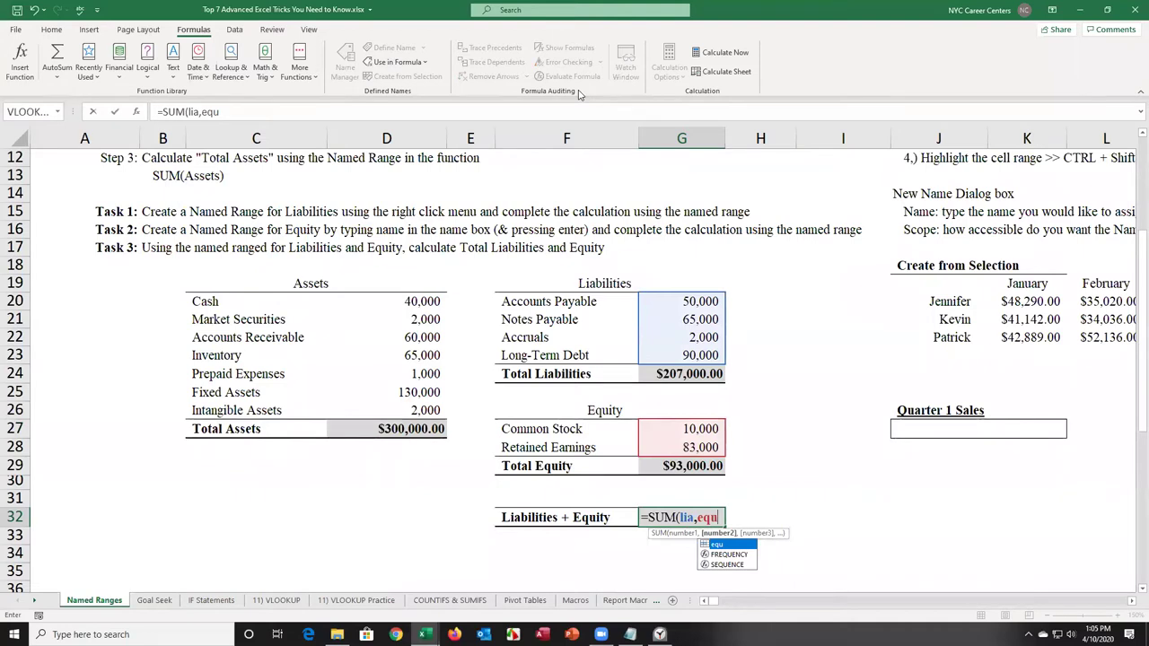
{"action": "key", "text": "Return"}
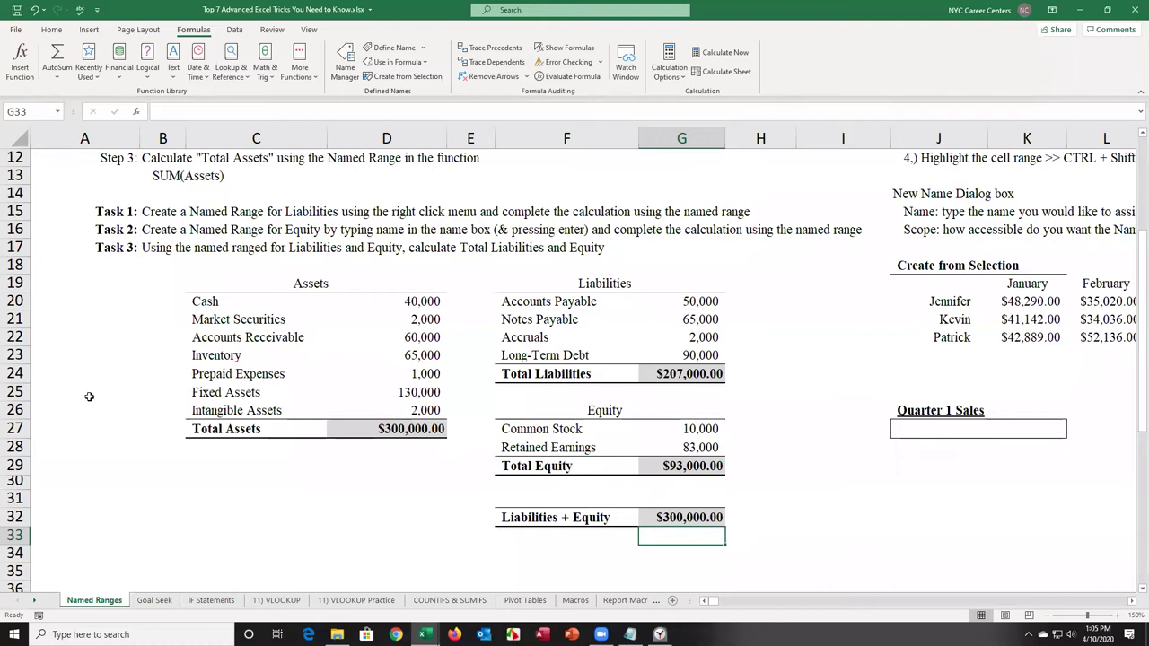
Step: Enter the label "Sum of Assest" in cell G4 of the Goal Seek sheet
{"action": "left_click", "coordinate": [154, 600]}
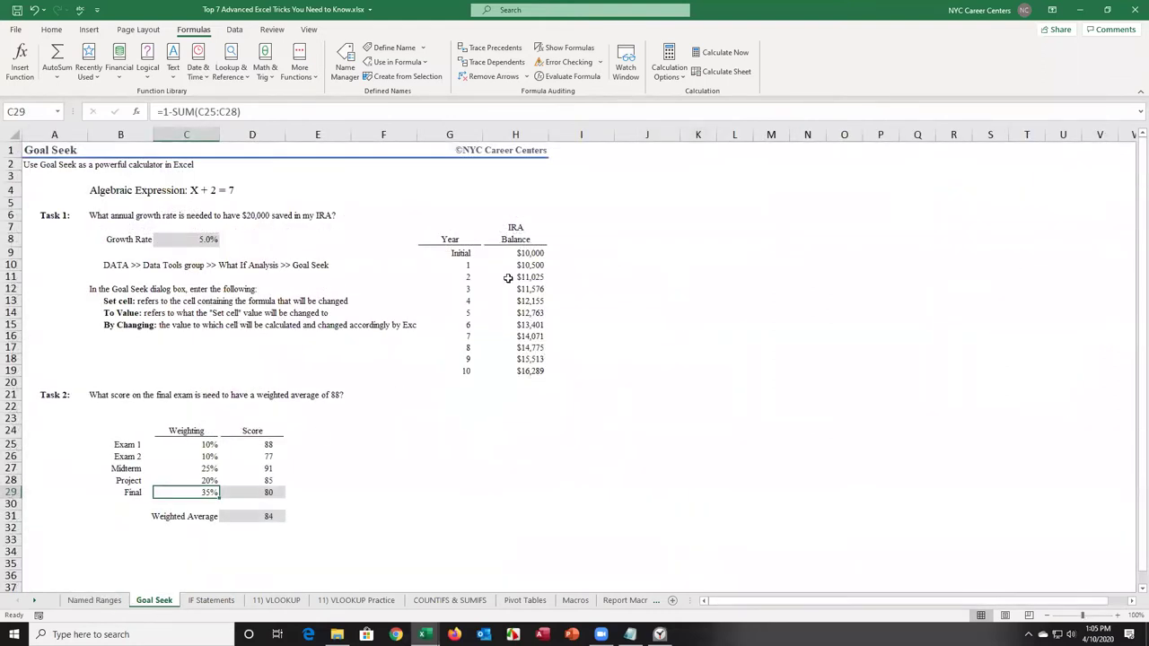
{"action": "left_click", "coordinate": [429, 212]}
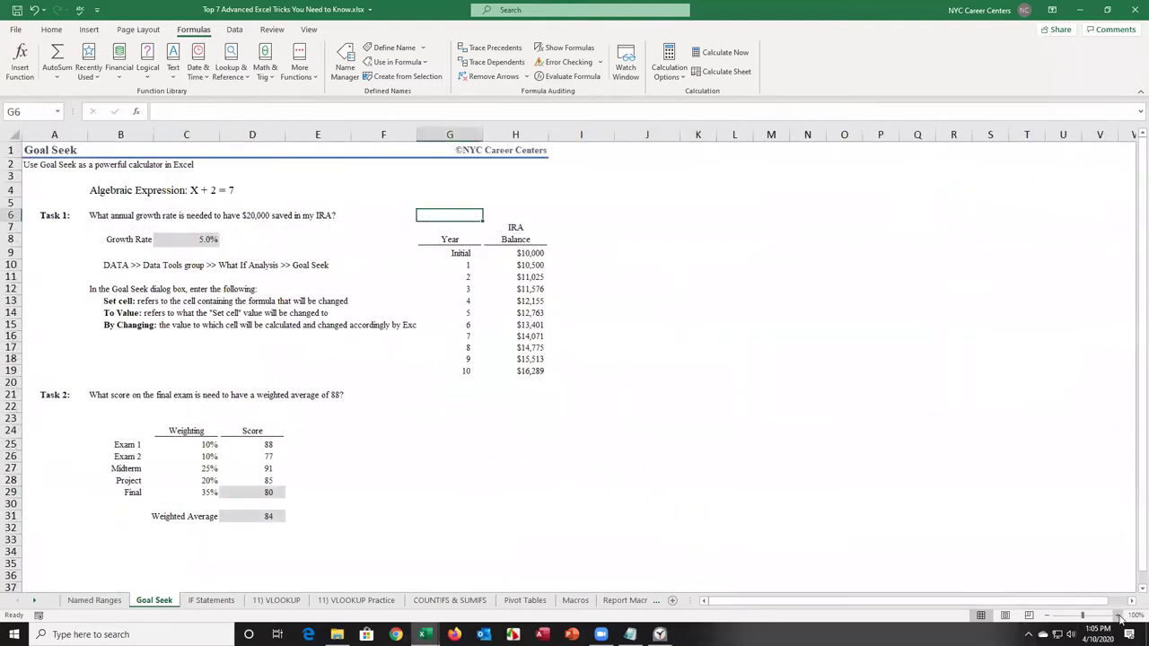
{"action": "left_click", "coordinate": [1119, 617]}
{"action": "left_click", "coordinate": [1120, 616]}
{"action": "left_click", "coordinate": [1119, 617]}
{"action": "left_click", "coordinate": [1120, 617]}
{"action": "left_click", "coordinate": [1120, 616]}
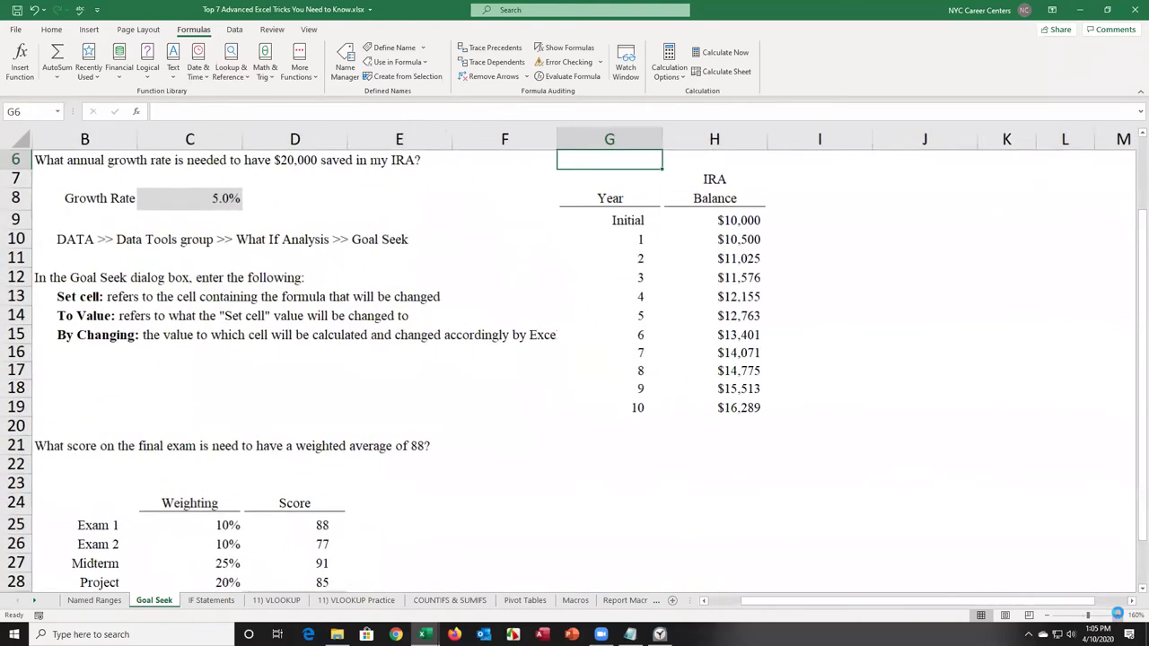
{"action": "left_click", "coordinate": [1120, 617]}
{"action": "left_click", "coordinate": [1119, 617]}
{"action": "left_click", "coordinate": [705, 306]}
{"action": "key", "text": "Up"}
{"action": "key", "text": "Up"}
{"action": "key", "text": "Up"}
{"action": "key", "text": "Up"}
{"action": "key", "text": "Up"}
{"action": "key", "text": "Up"}
{"action": "key", "text": "Up"}
{"action": "key", "text": "Up"}
{"action": "key", "text": "Up"}
{"action": "key", "text": "Up"}
{"action": "key", "text": "Up"}
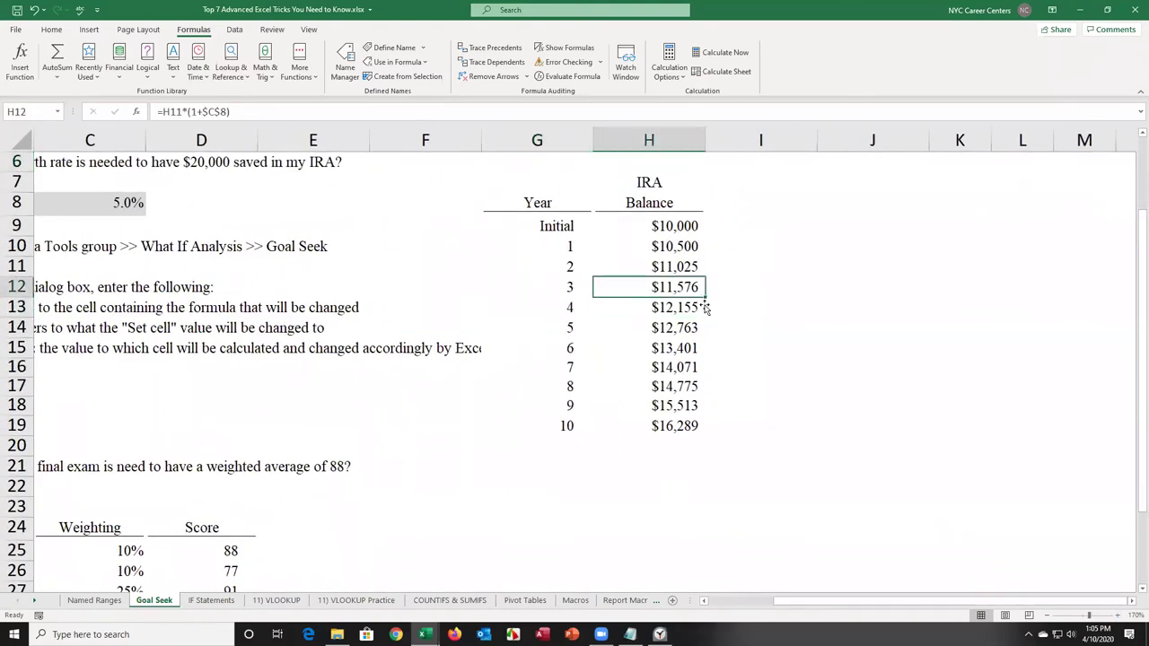
{"action": "key", "text": "Left"}
{"action": "key", "text": "Down"}
{"action": "key", "text": "Down"}
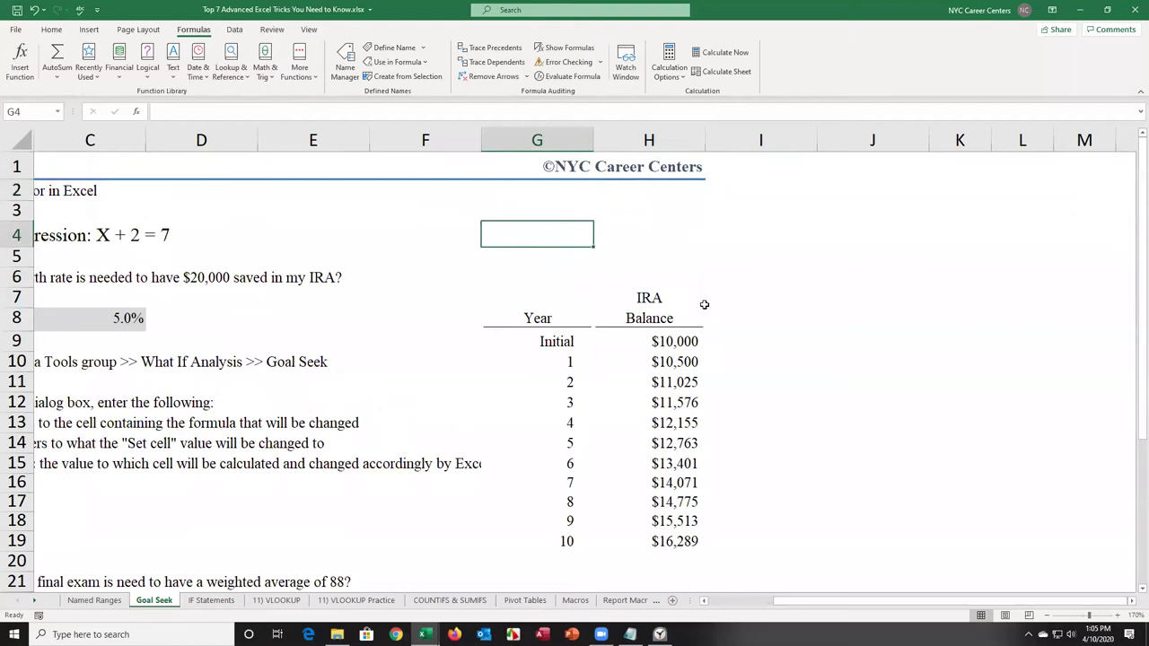
{"action": "type", "text": "Sum "}
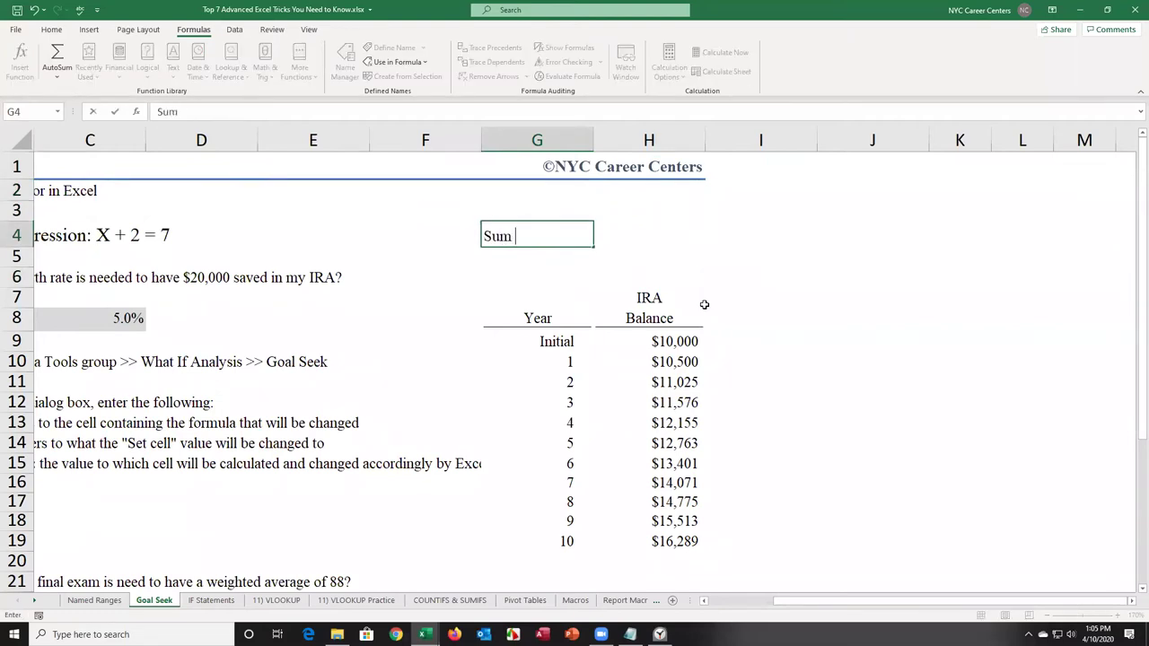
{"action": "type", "text": "of Assest"}
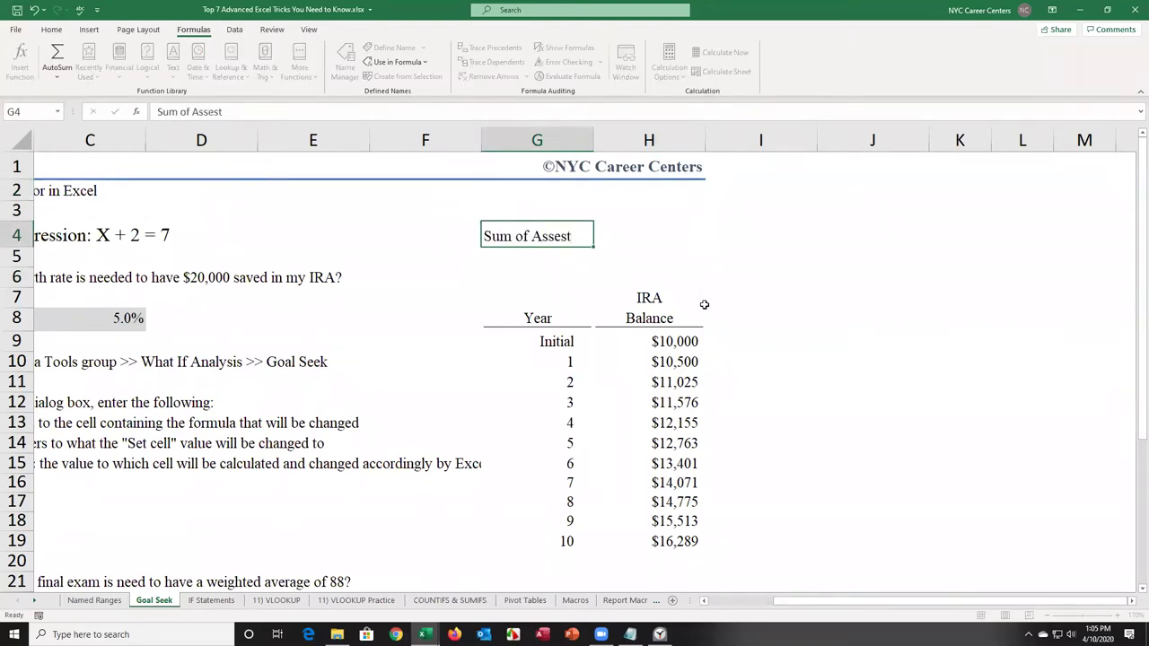
{"action": "key", "text": "Return"}
Step: Sum the named range assets in cell G5 with =sum(assets) and format the cell as currency
{"action": "type", "text": "=sum"}
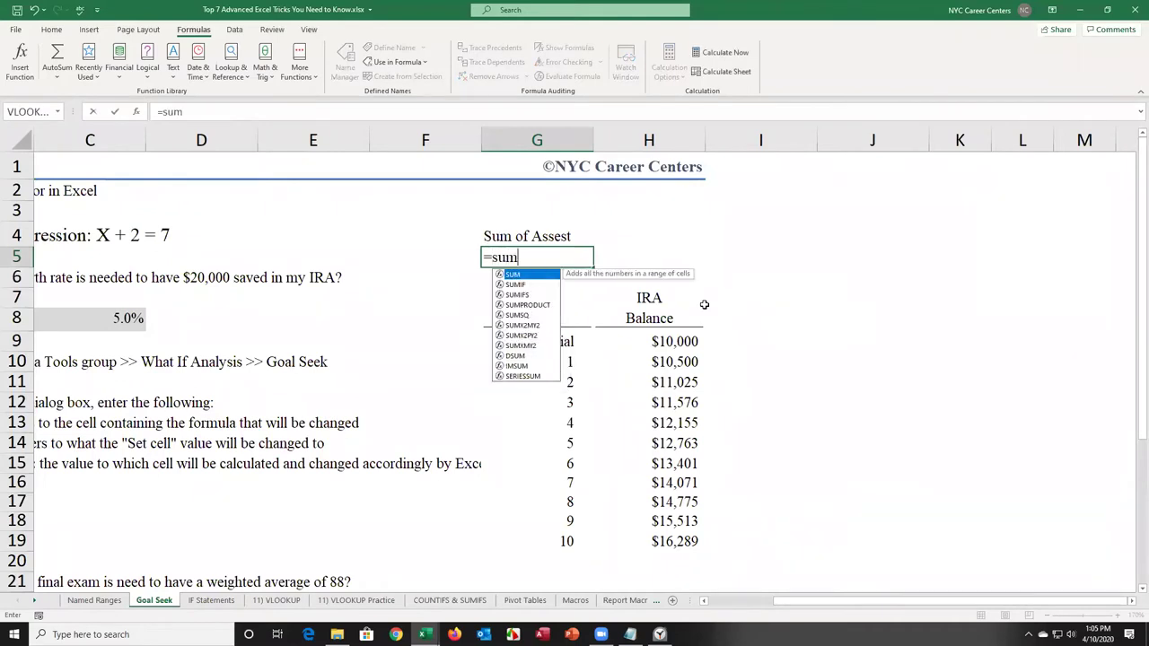
{"action": "type", "text": "(asse"}
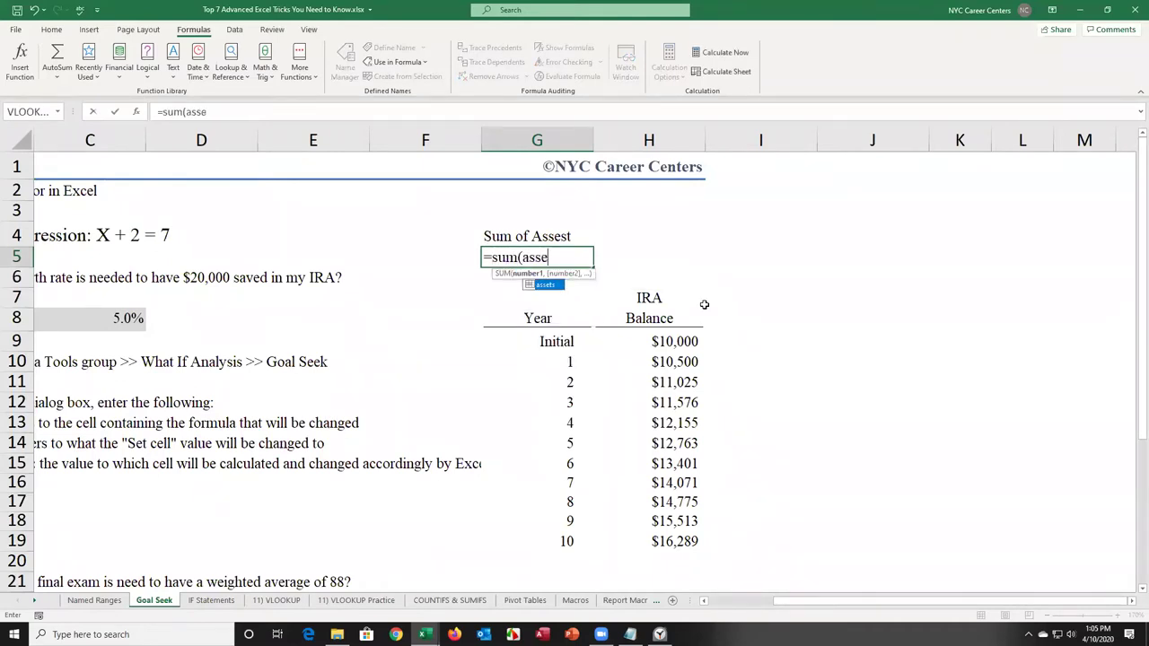
{"action": "key", "text": "Tab"}
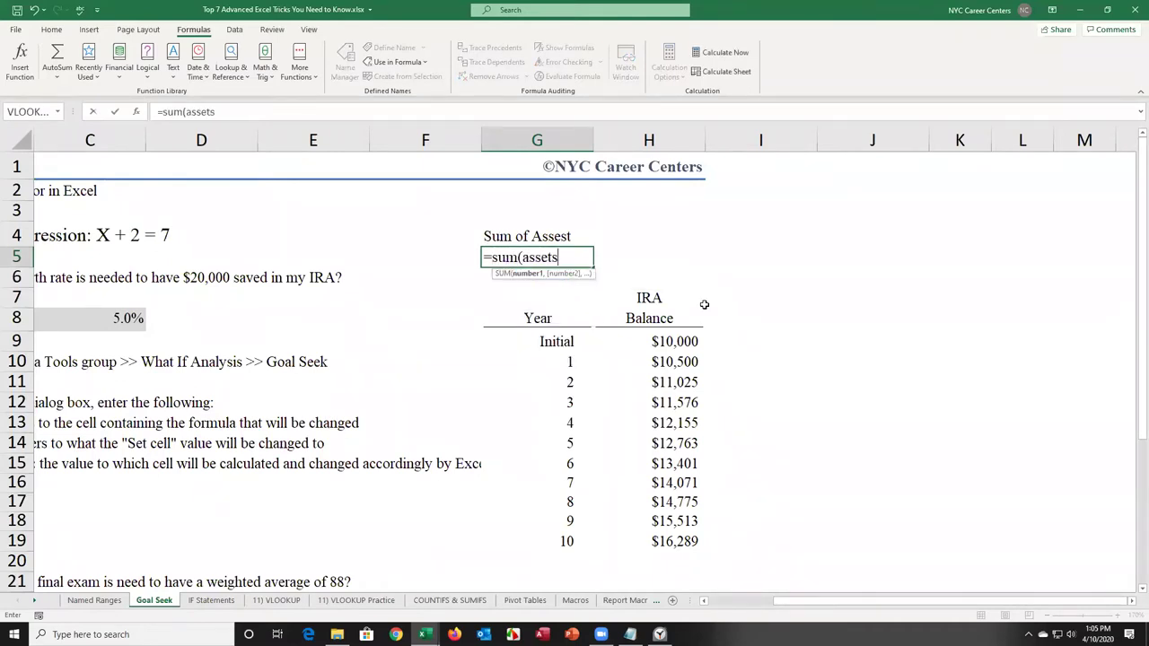
{"action": "key", "text": "Return"}
{"action": "key", "text": "Up"}
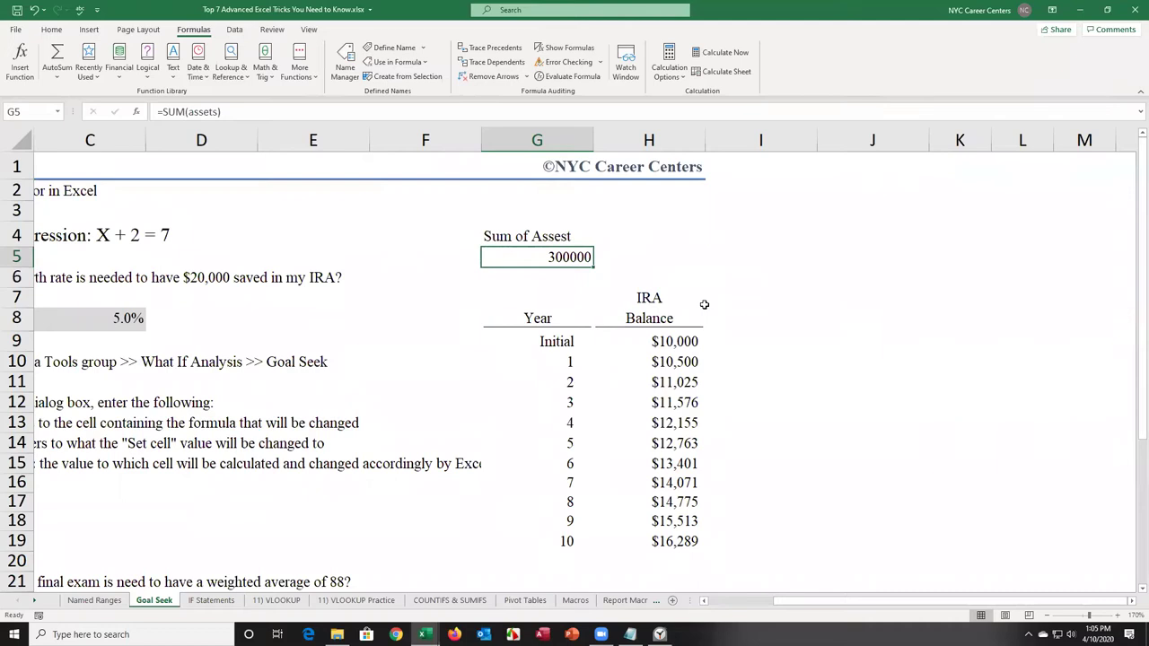
{"action": "key", "text": "ctrl+shift+4"}
Step: Enter the label "Sum of Liabilities and Equity" in cell H4
{"action": "key", "text": "Up"}
{"action": "key", "text": "Right"}
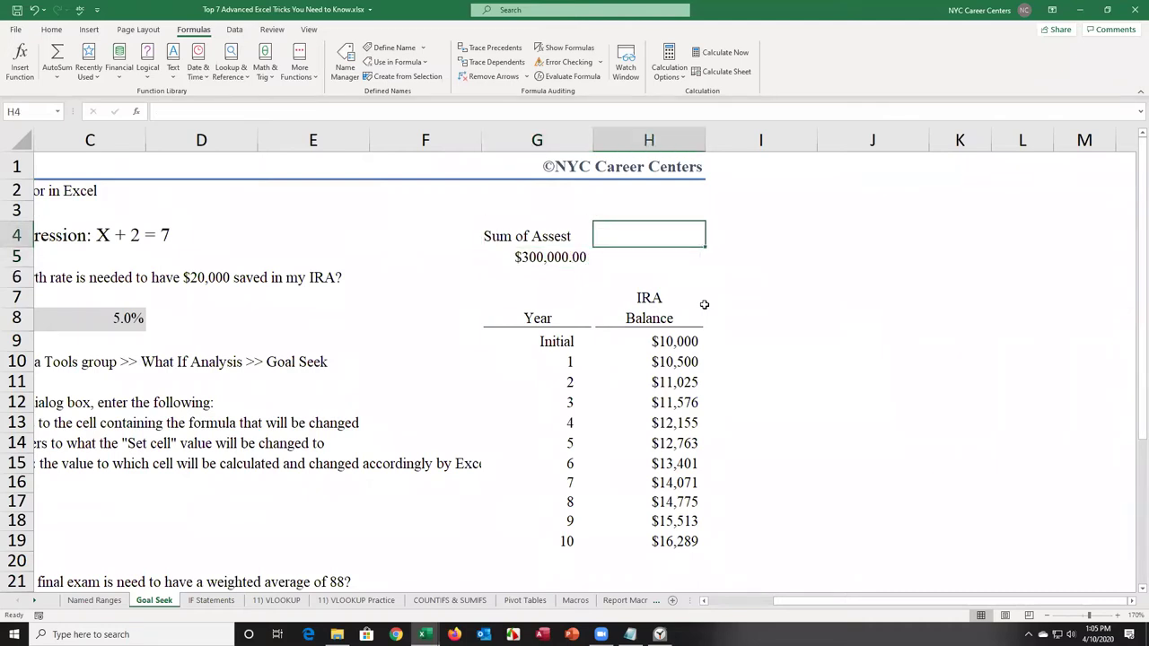
{"action": "type", "text": "Sum of "}
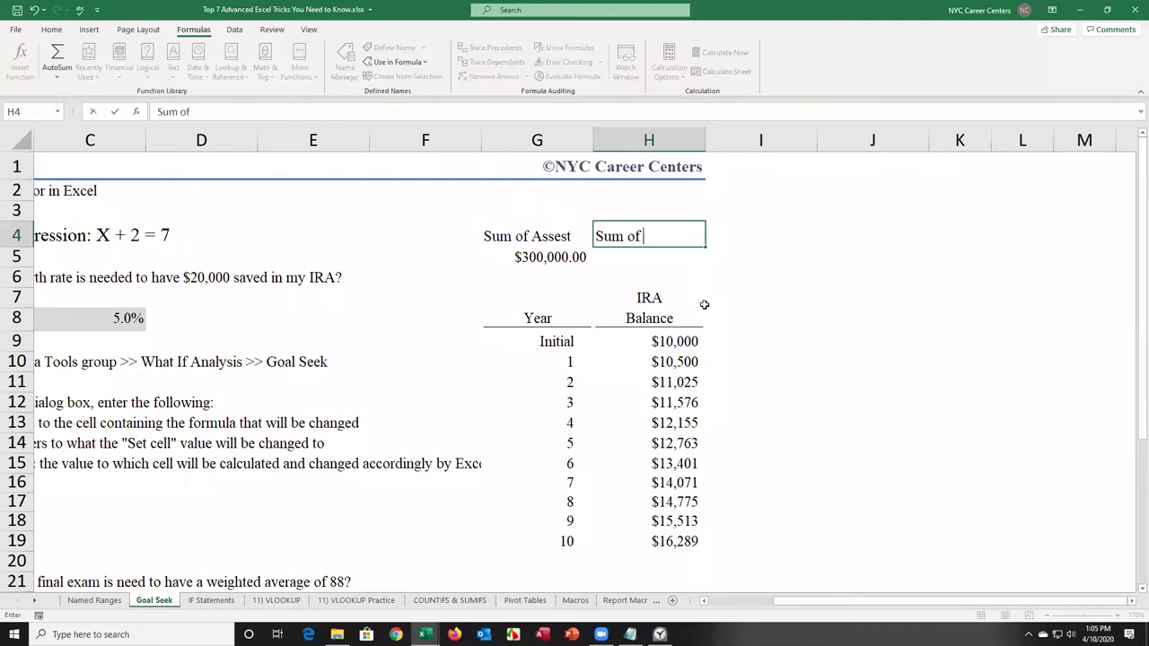
{"action": "type", "text": "Lias"}
{"action": "key", "text": "BackSpace"}
{"action": "type", "text": "bilities and "}
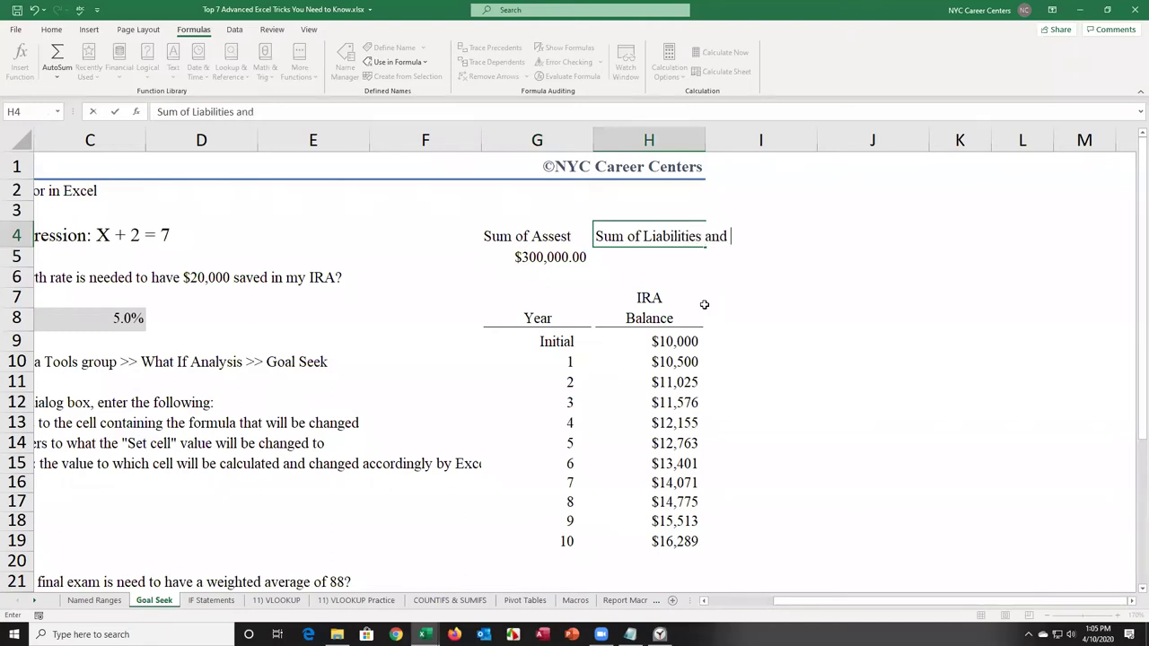
{"action": "type", "text": "Equity"}
{"action": "key", "text": "Return"}
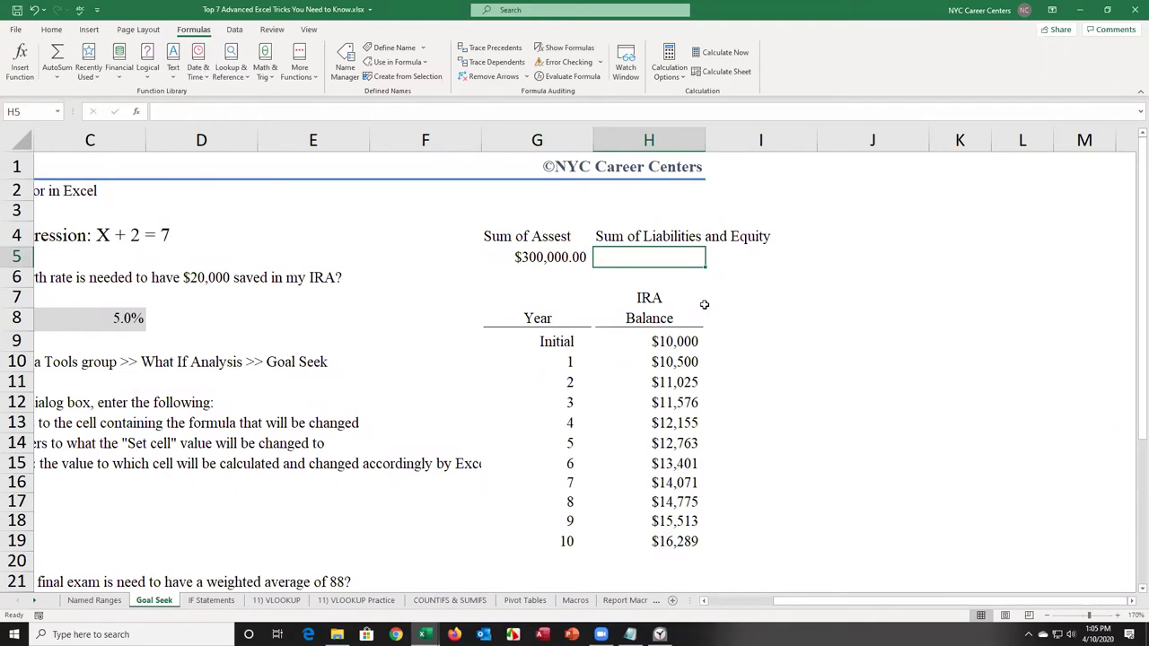
Step: Sum the named ranges lia and equ in cell H5 with =SUM(lia,equ)
{"action": "type", "text": "=sum"}
{"action": "key", "text": "Tab"}
{"action": "type", "text": "lia,equ"}
{"action": "key", "text": "Return"}
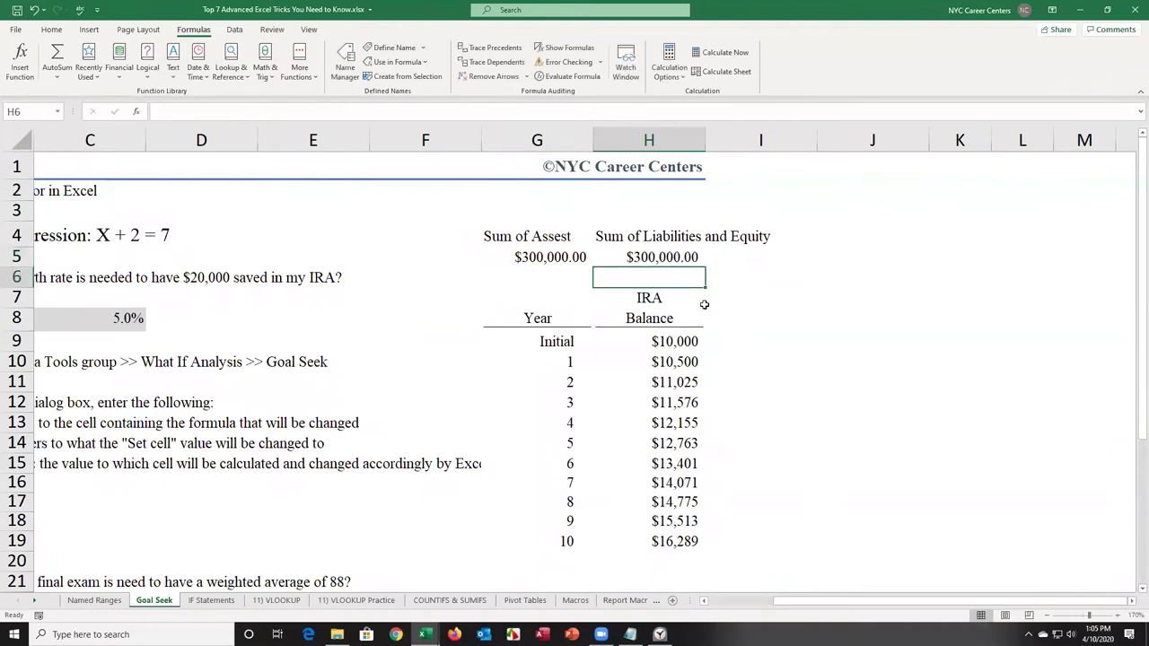
Step: Clear the test labels and formulas from cells G4:H5 on the Goal Seek sheet
{"action": "key", "text": "Up"}
{"action": "key", "text": "Left"}
{"action": "key", "text": "Right"}
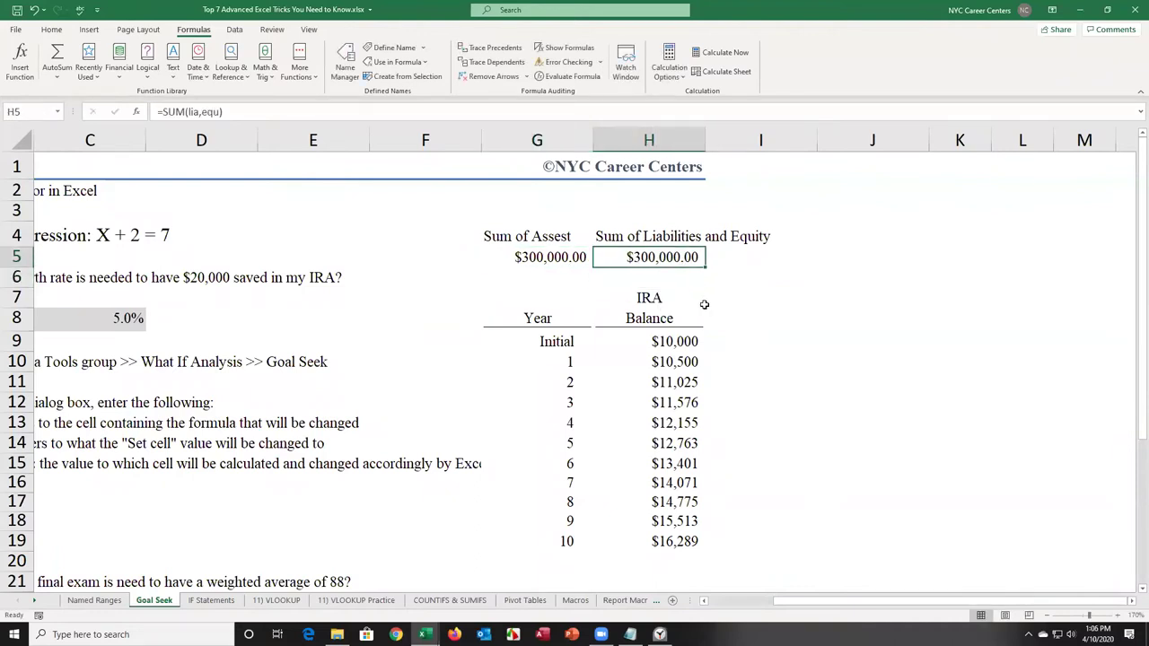
{"action": "key", "text": "shift+Left"}
{"action": "key", "text": "shift+Up"}
{"action": "key", "text": "Delete"}
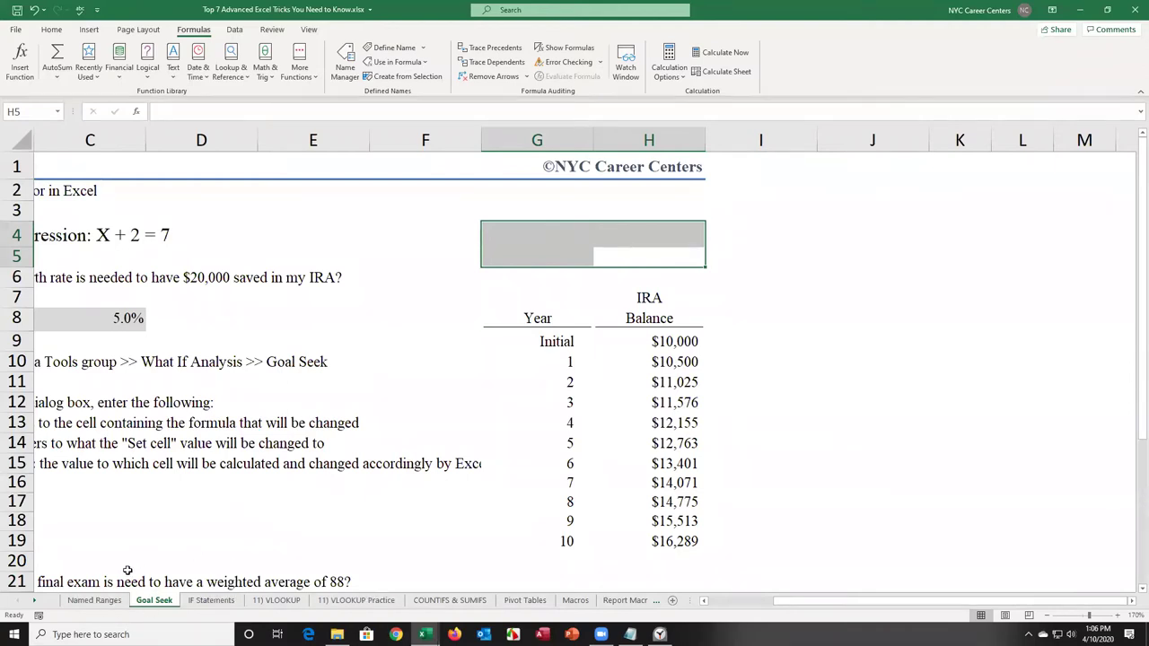
Step: Return to the Named Ranges sheet and examine the monthly sales columns in the Create from Selection table
{"action": "left_click", "coordinate": [94, 600]}
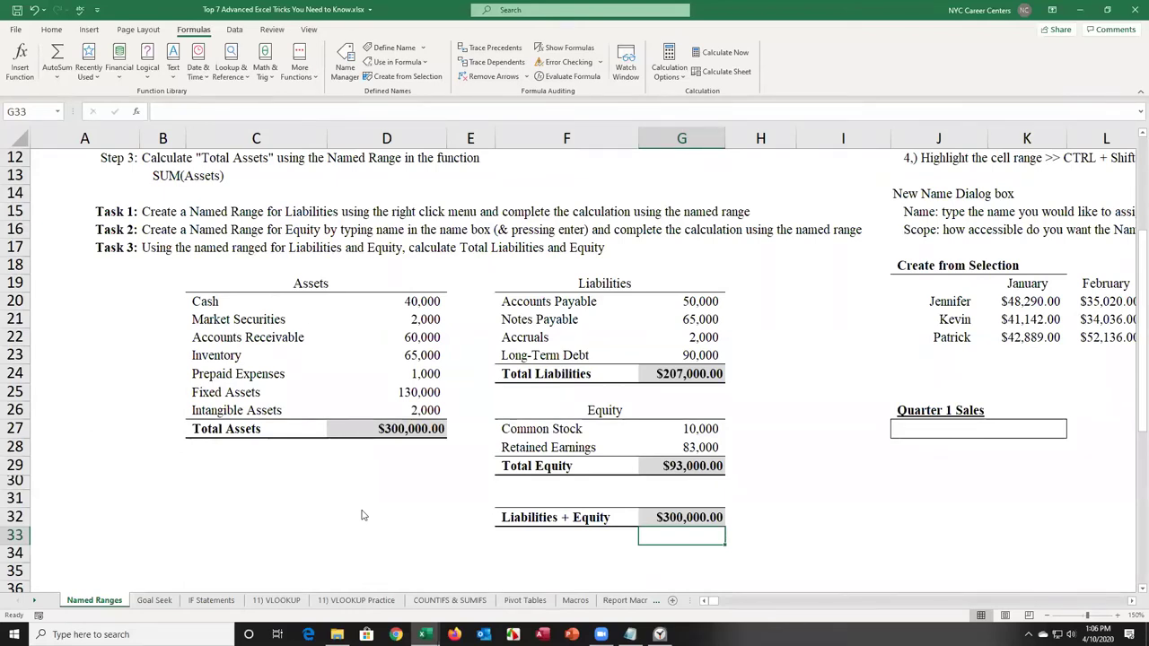
{"action": "key", "text": "Right"}
{"action": "key", "text": "Right"}
{"action": "key", "text": "Right"}
{"action": "key", "text": "Right"}
{"action": "key", "text": "Right"}
{"action": "key", "text": "Right"}
{"action": "key", "text": "Right"}
{"action": "key", "text": "Right"}
{"action": "key", "text": "Right"}
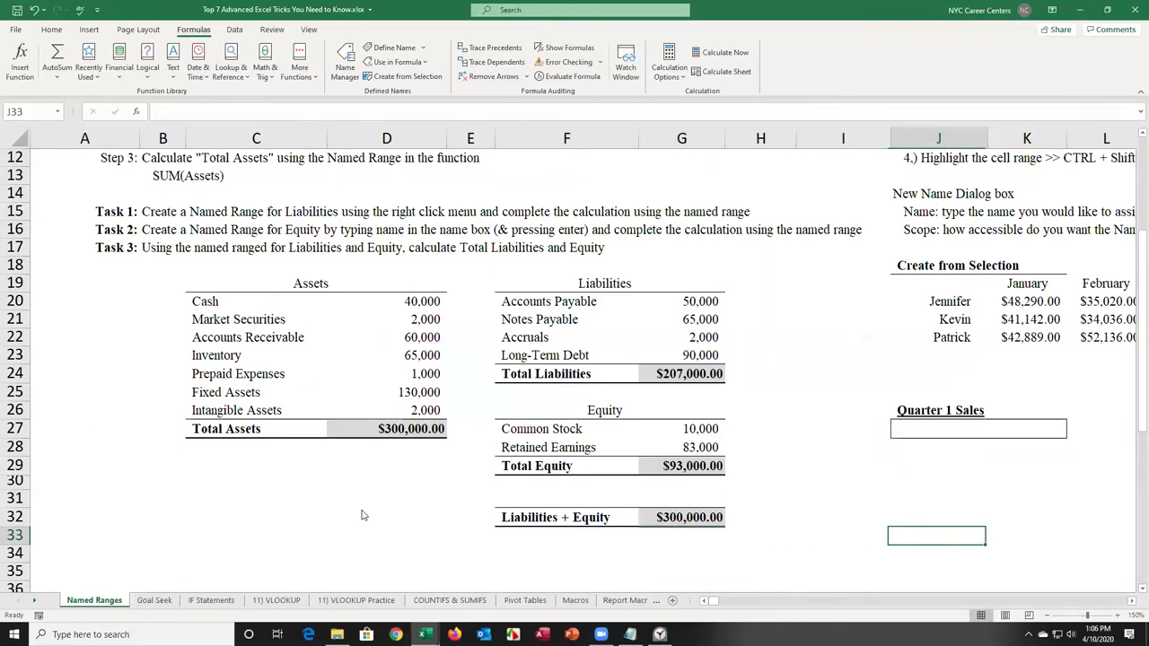
{"action": "key", "text": "Right"}
{"action": "key", "text": "Right"}
{"action": "key", "text": "Right"}
{"action": "key", "text": "Right"}
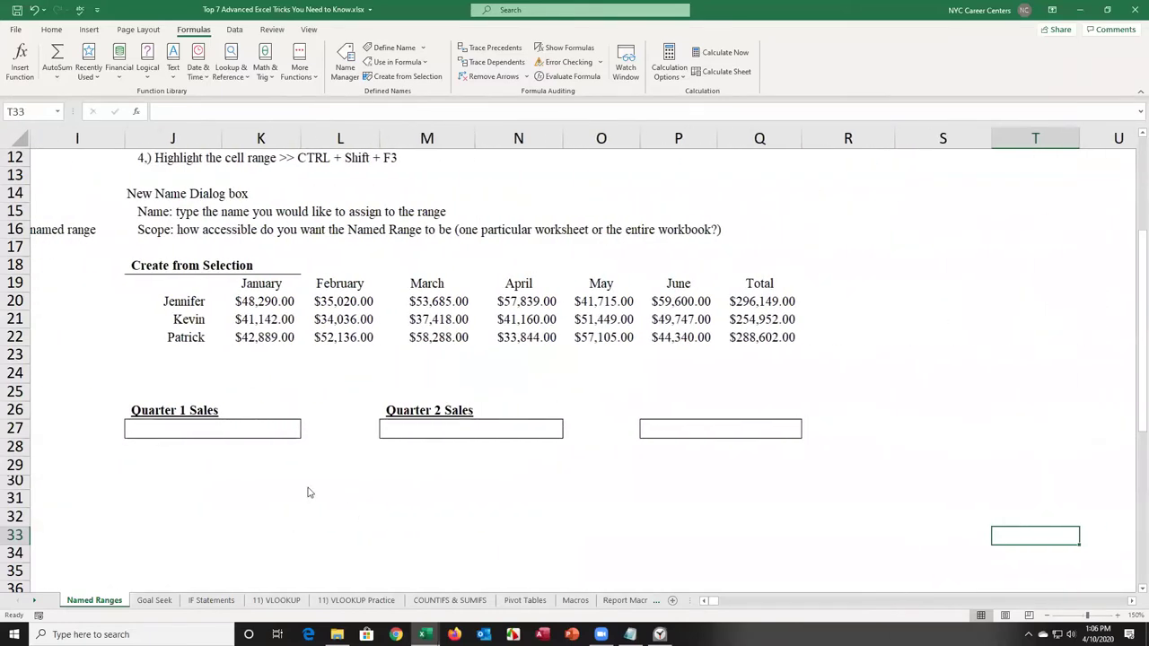
{"action": "left_click_drag", "start_coordinate": [270, 307], "coordinate": [275, 338]}
{"action": "left_click_drag", "start_coordinate": [349, 303], "coordinate": [344, 339]}
{"action": "left_click_drag", "start_coordinate": [442, 302], "coordinate": [447, 336]}
{"action": "left_click_drag", "start_coordinate": [536, 303], "coordinate": [534, 337]}
{"action": "left_click_drag", "start_coordinate": [265, 304], "coordinate": [264, 340]}
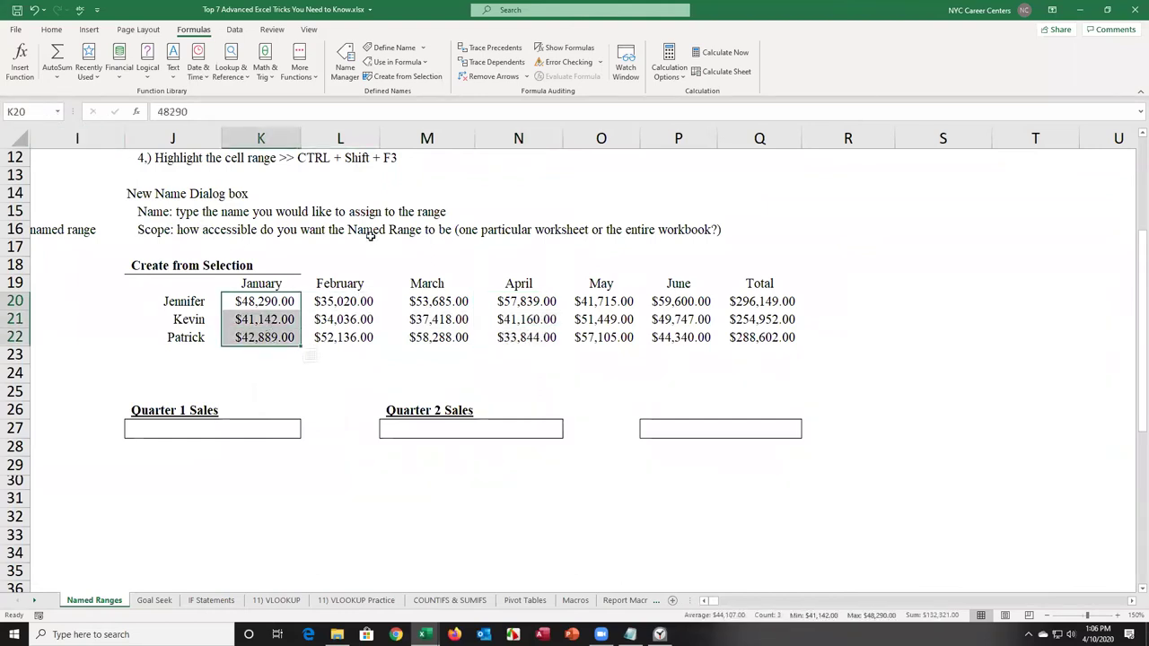
{"action": "left_click", "coordinate": [295, 316]}
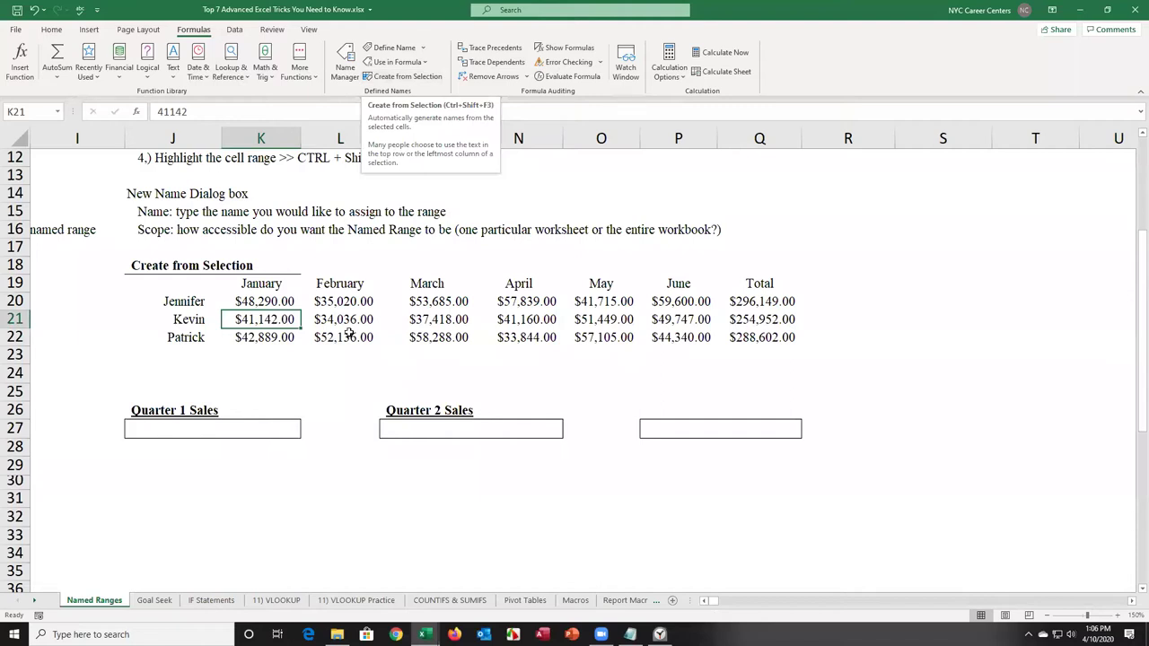
{"action": "left_click", "coordinate": [292, 333]}
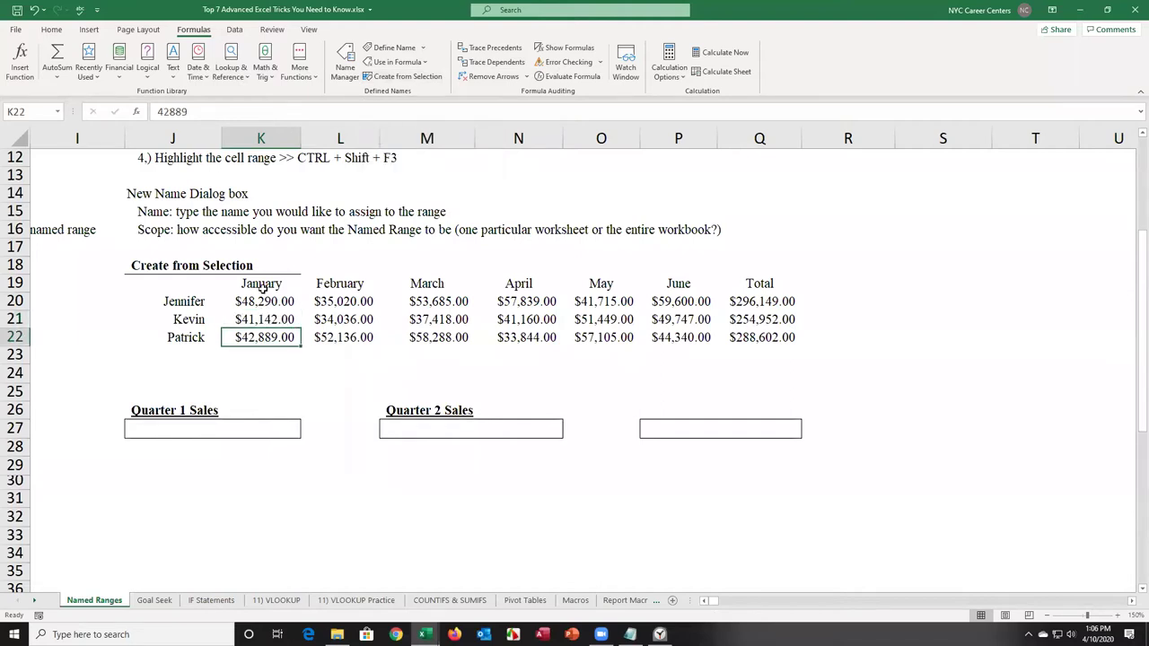
{"action": "left_click_drag", "start_coordinate": [263, 285], "coordinate": [675, 336]}
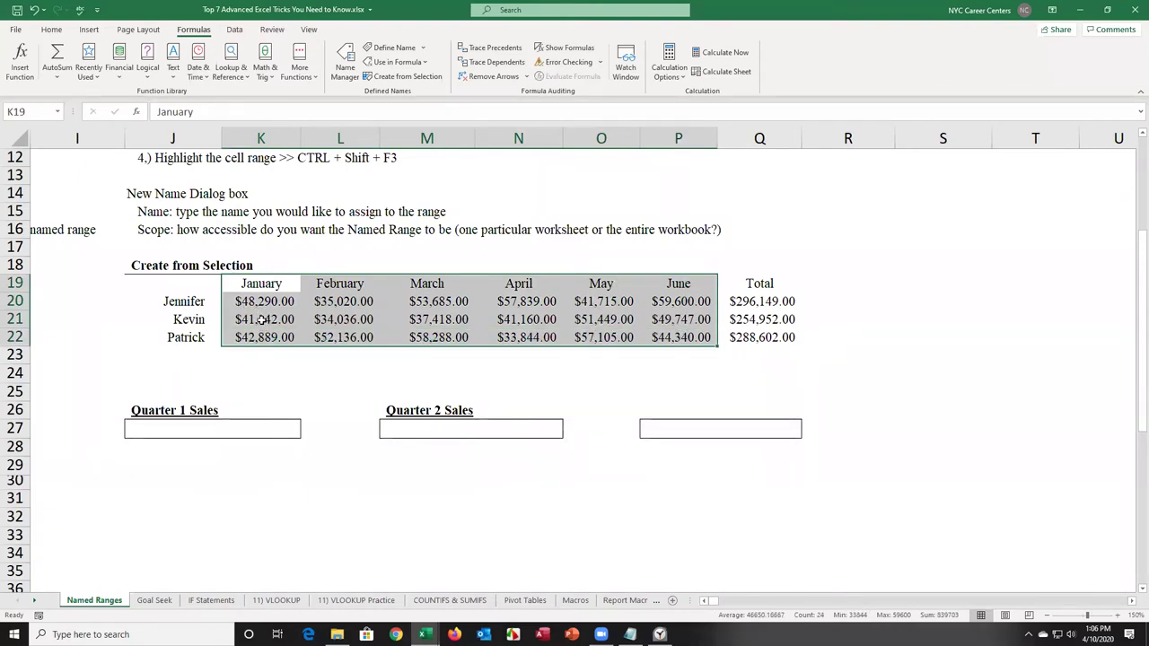
{"action": "left_click", "coordinate": [398, 77]}
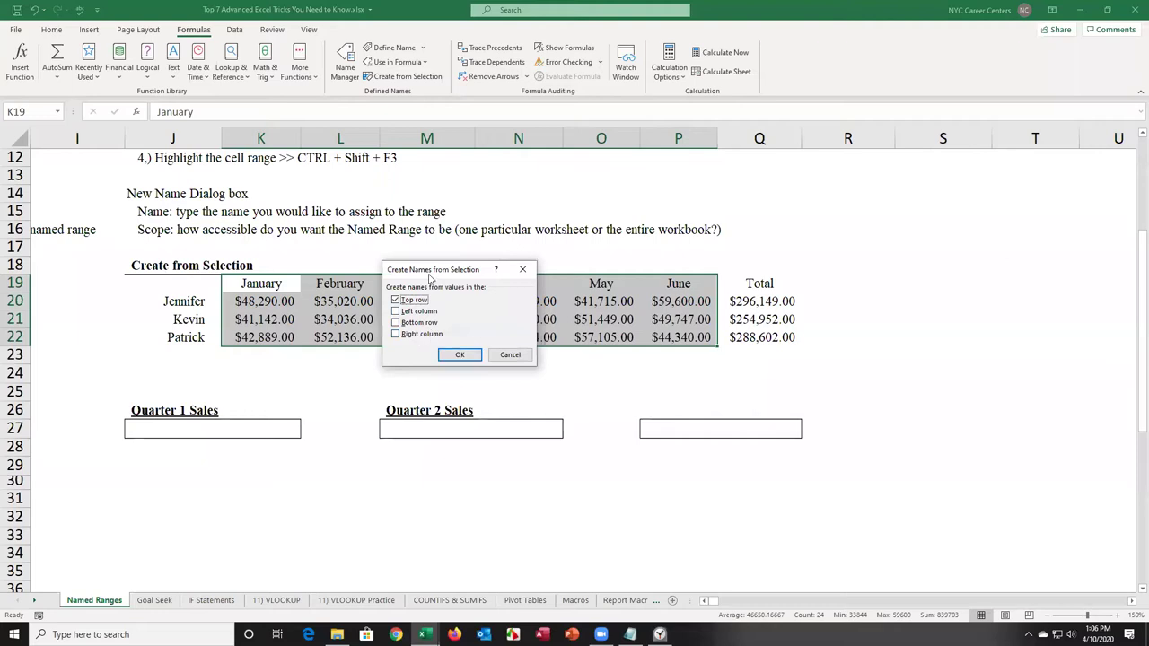
{"action": "left_click_drag", "start_coordinate": [440, 275], "coordinate": [440, 365]}
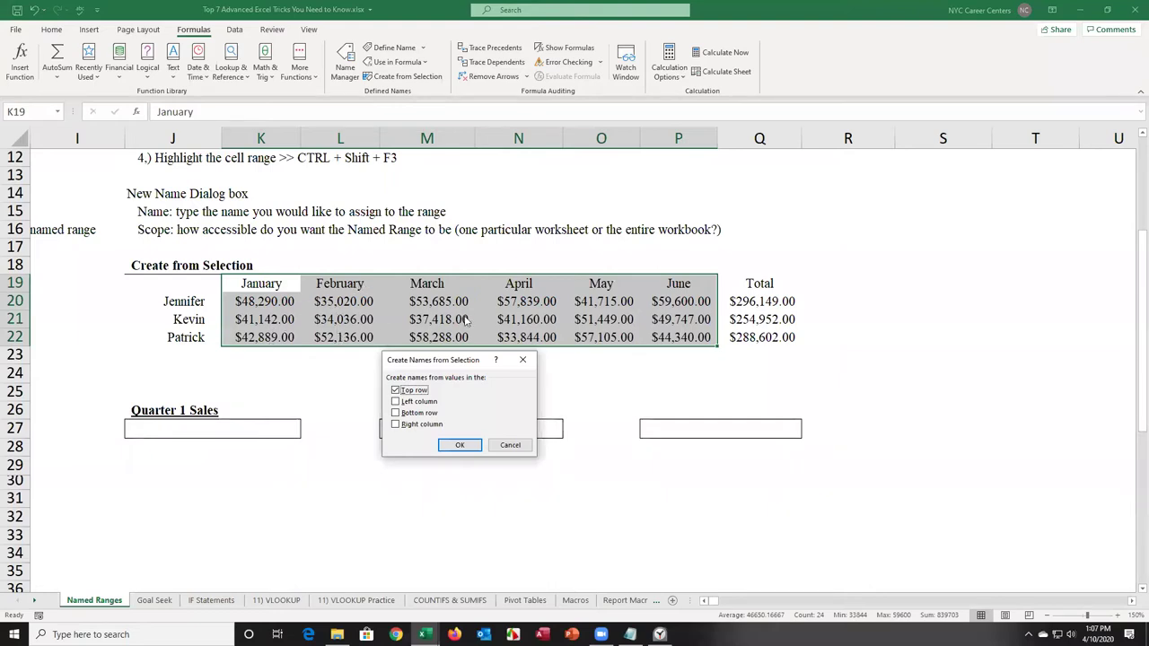
{"action": "left_click", "coordinate": [511, 446]}
{"action": "left_click", "coordinate": [408, 263]}
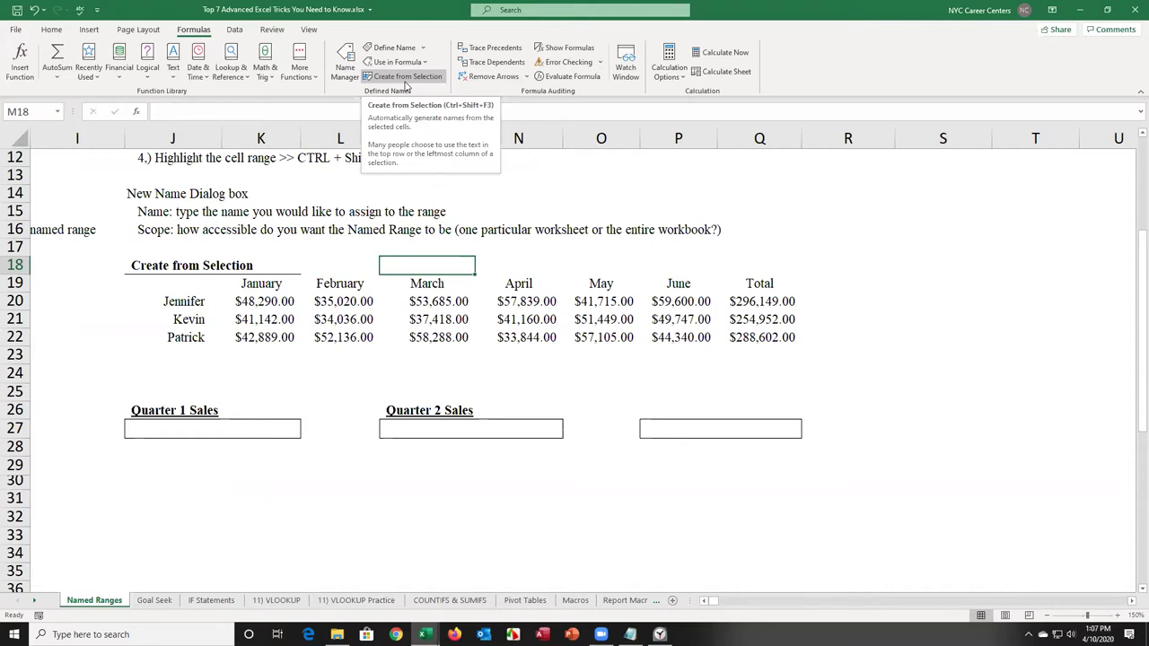
Step: Create named ranges for the January to June sales in K19:P22, taking the names from the top row
{"action": "left_click", "coordinate": [262, 293]}
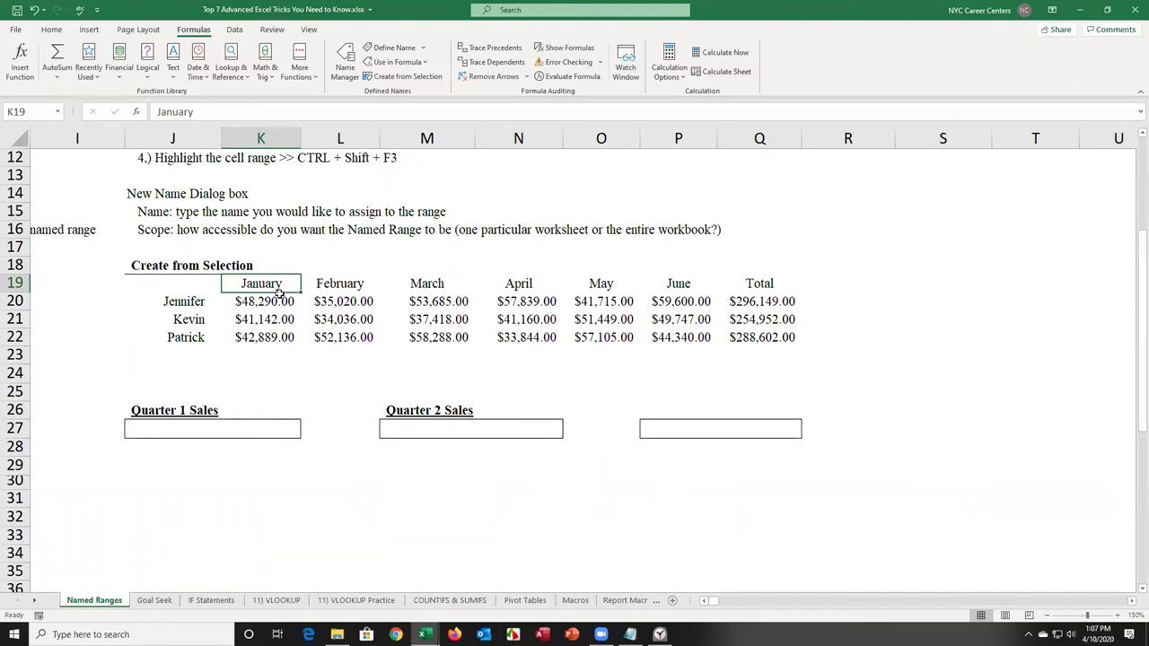
{"action": "key", "text": "shift+Right"}
{"action": "key", "text": "shift+Right"}
{"action": "key", "text": "shift+Right"}
{"action": "key", "text": "shift+Right"}
{"action": "key", "text": "shift+Right"}
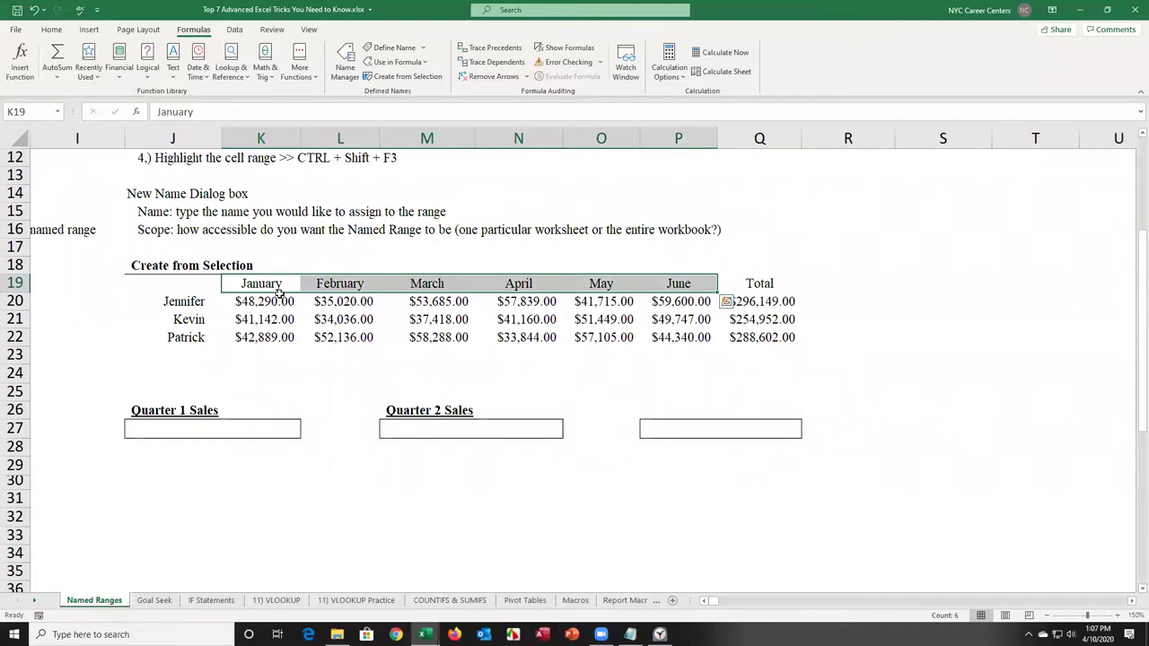
{"action": "key", "text": "shift+Down"}
{"action": "key", "text": "shift+Down"}
{"action": "key", "text": "shift+Down"}
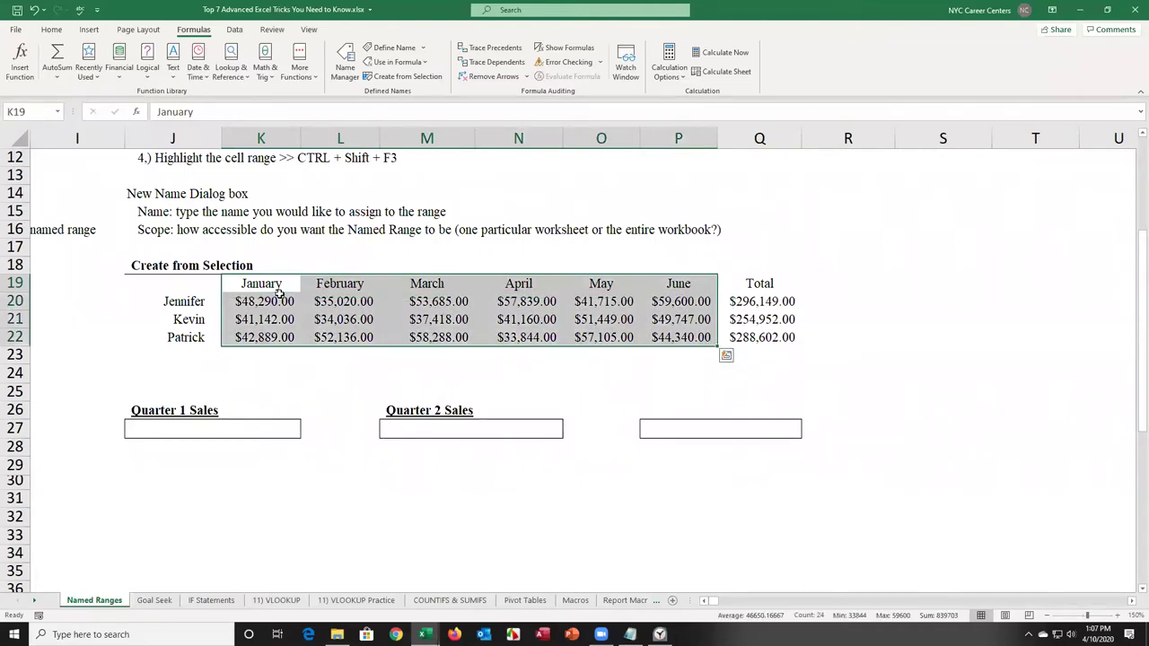
{"action": "key", "text": "ctrl+shift+F3"}
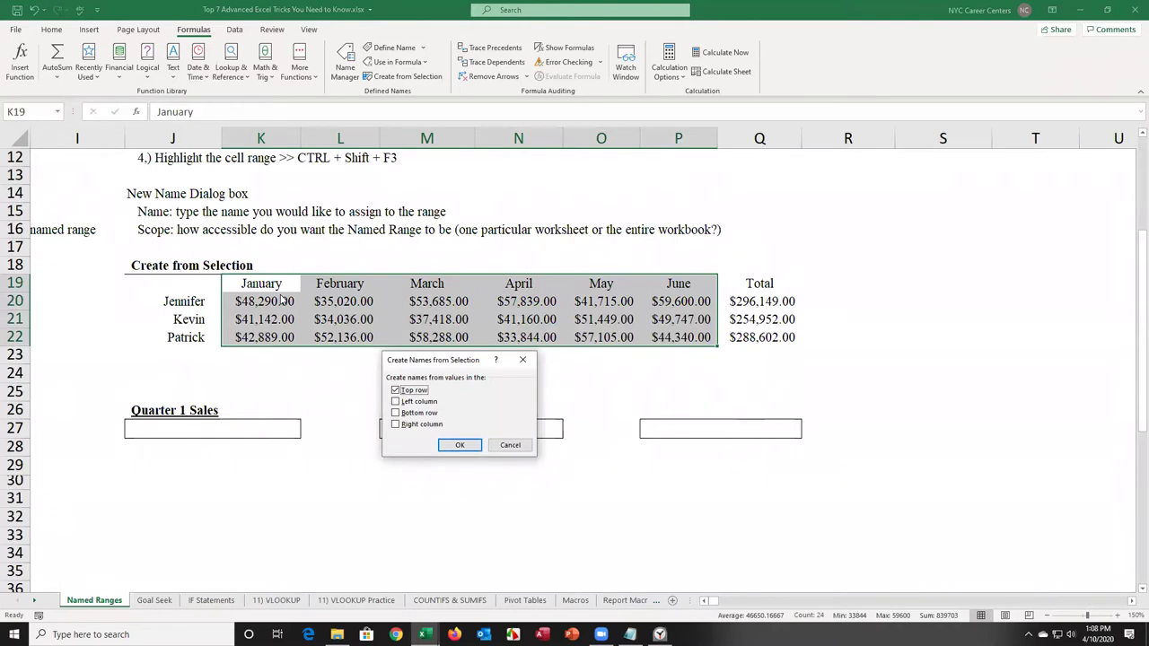
{"action": "key", "text": "Return"}
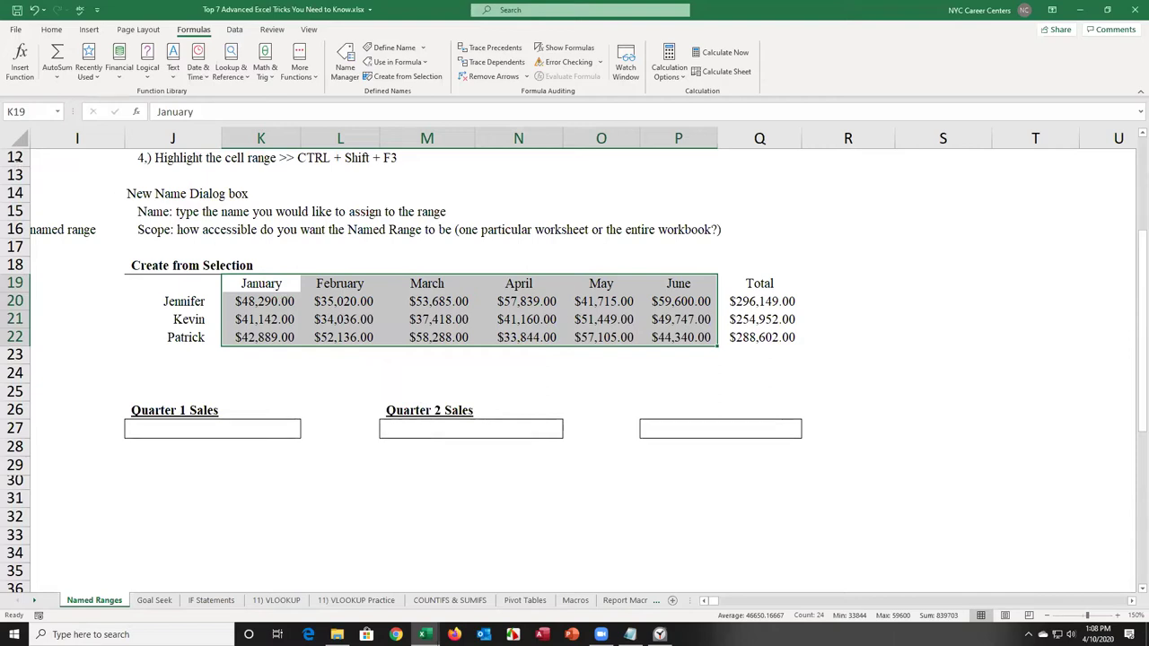
Step: Check which cells the named ranges January, February and March cover by going to each of them
{"action": "left_click", "coordinate": [57, 112]}
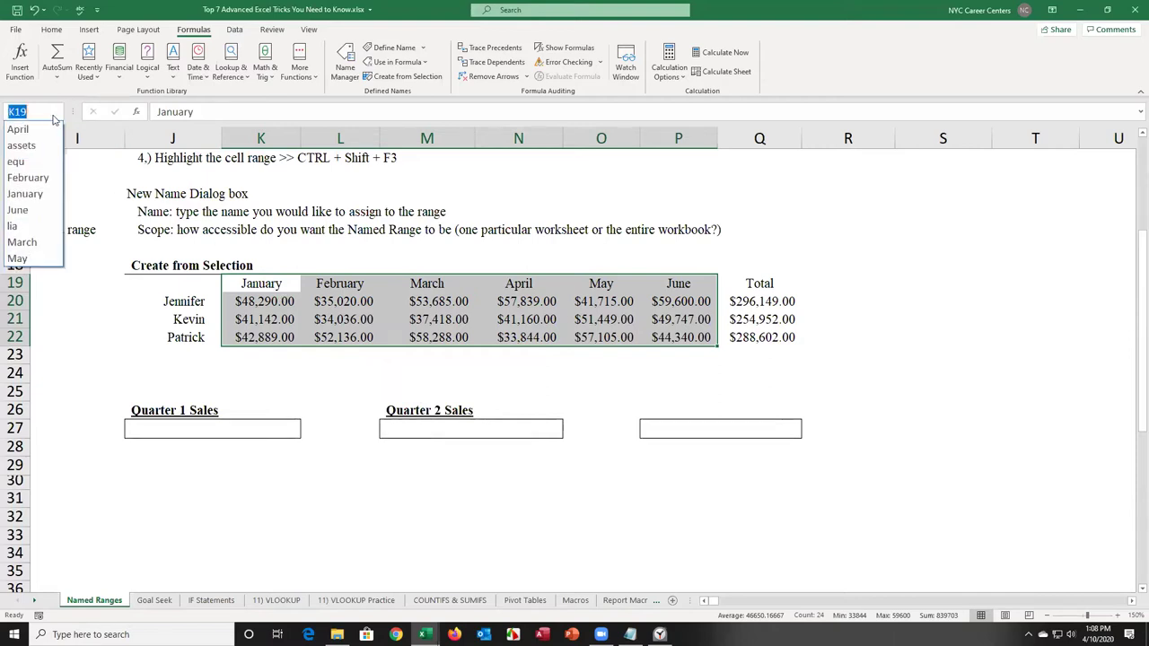
{"action": "left_click", "coordinate": [31, 194]}
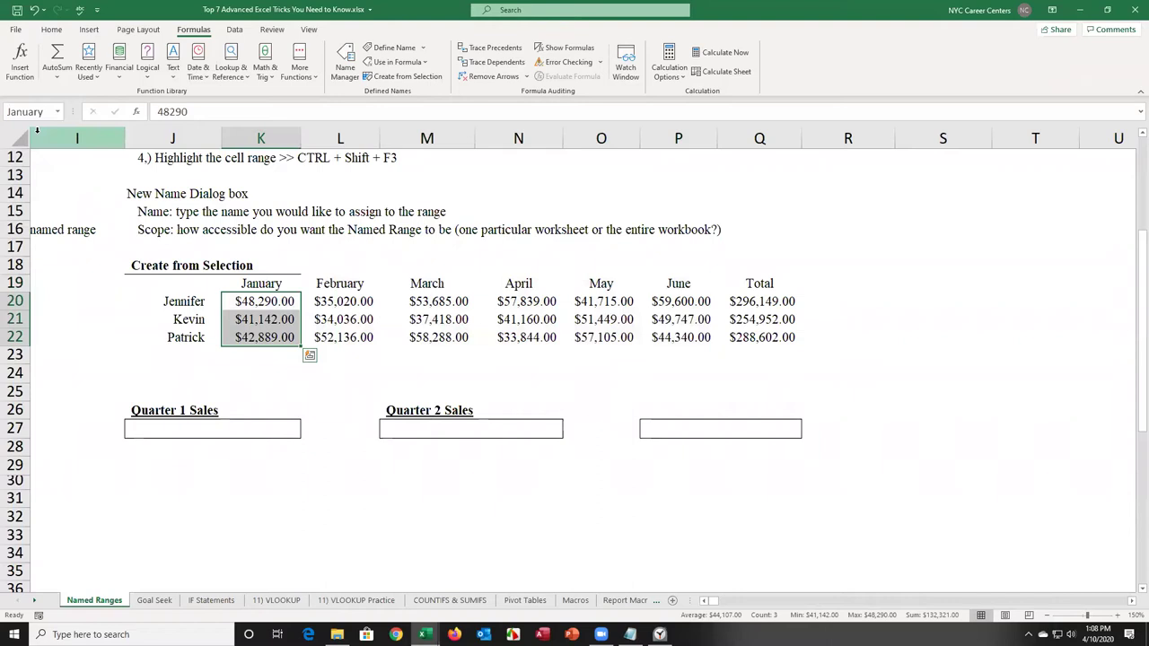
{"action": "left_click", "coordinate": [57, 111]}
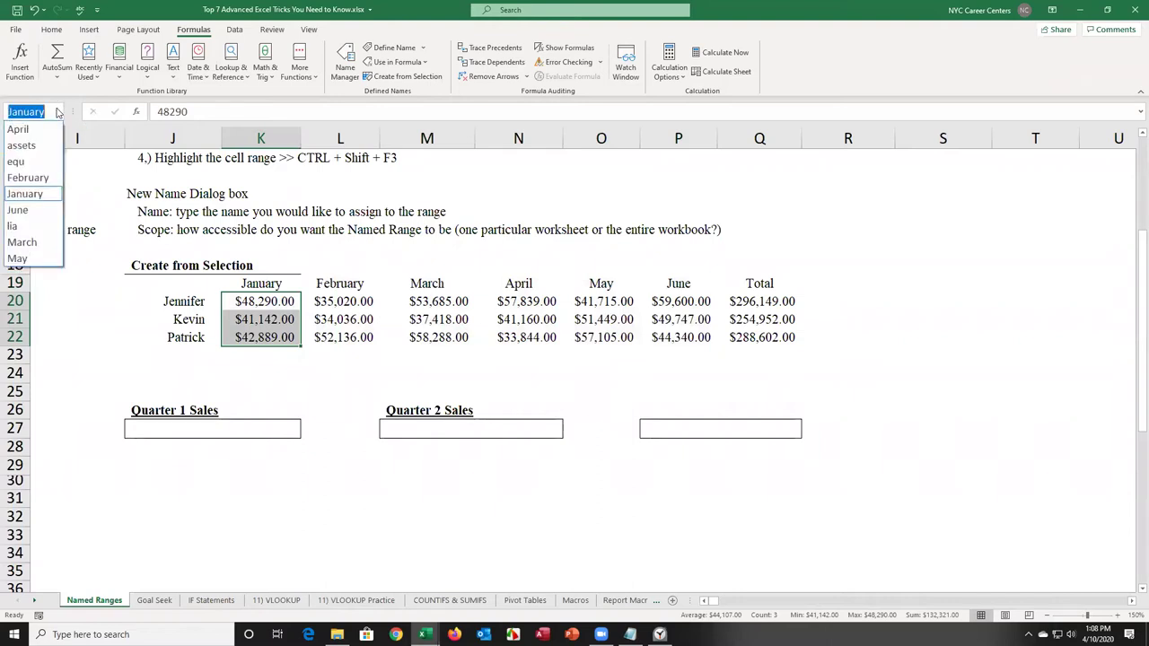
{"action": "left_click", "coordinate": [40, 178]}
{"action": "left_click", "coordinate": [60, 111]}
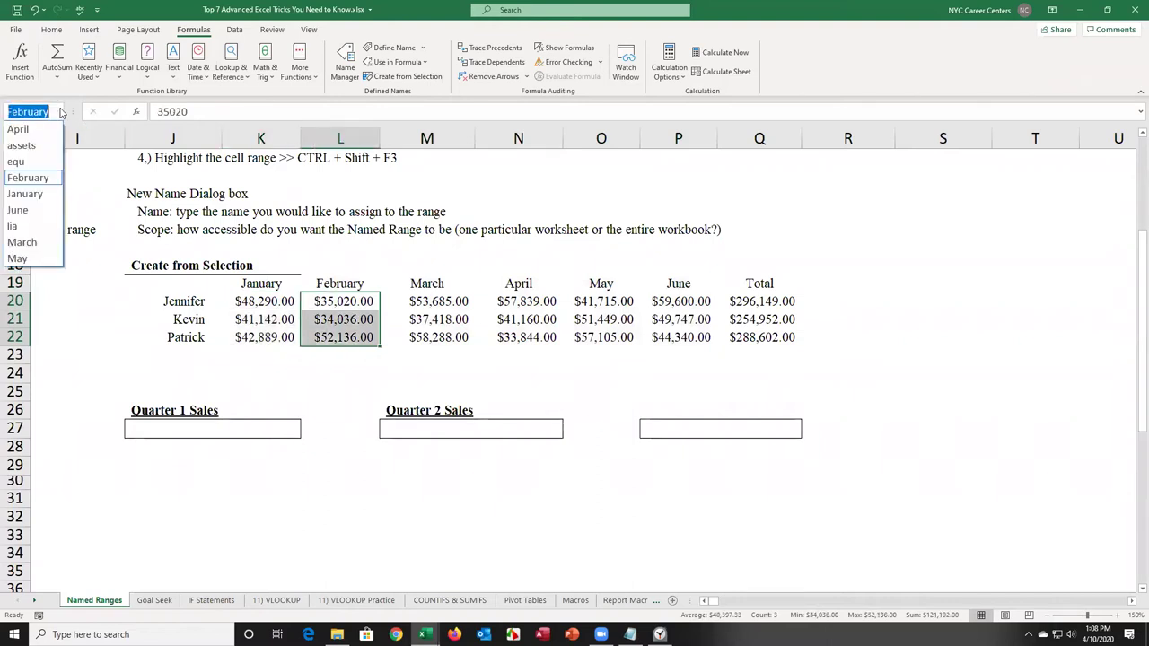
{"action": "left_click", "coordinate": [36, 243]}
Step: Total the Quarter 1 sales in cell J27 with =SUM(January,February,March)
{"action": "left_click", "coordinate": [202, 439]}
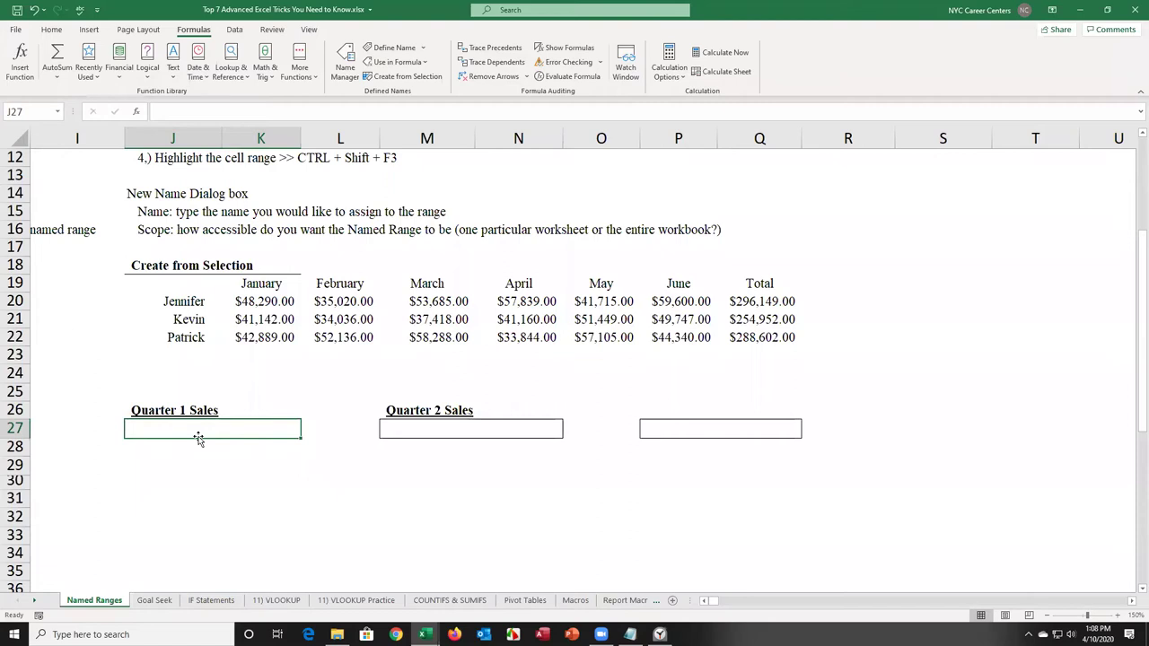
{"action": "type", "text": "="}
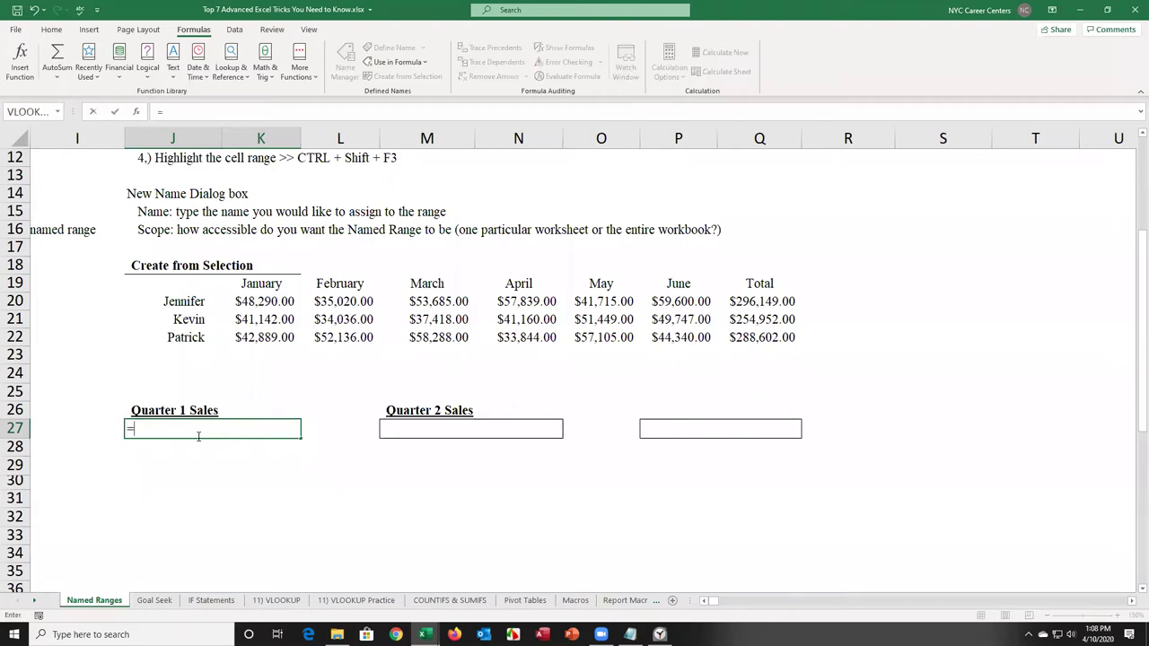
{"action": "type", "text": "sum"}
{"action": "key", "text": "Tab"}
{"action": "type", "text": "j"}
{"action": "key", "text": "Tab"}
{"action": "type", "text": ",fe"}
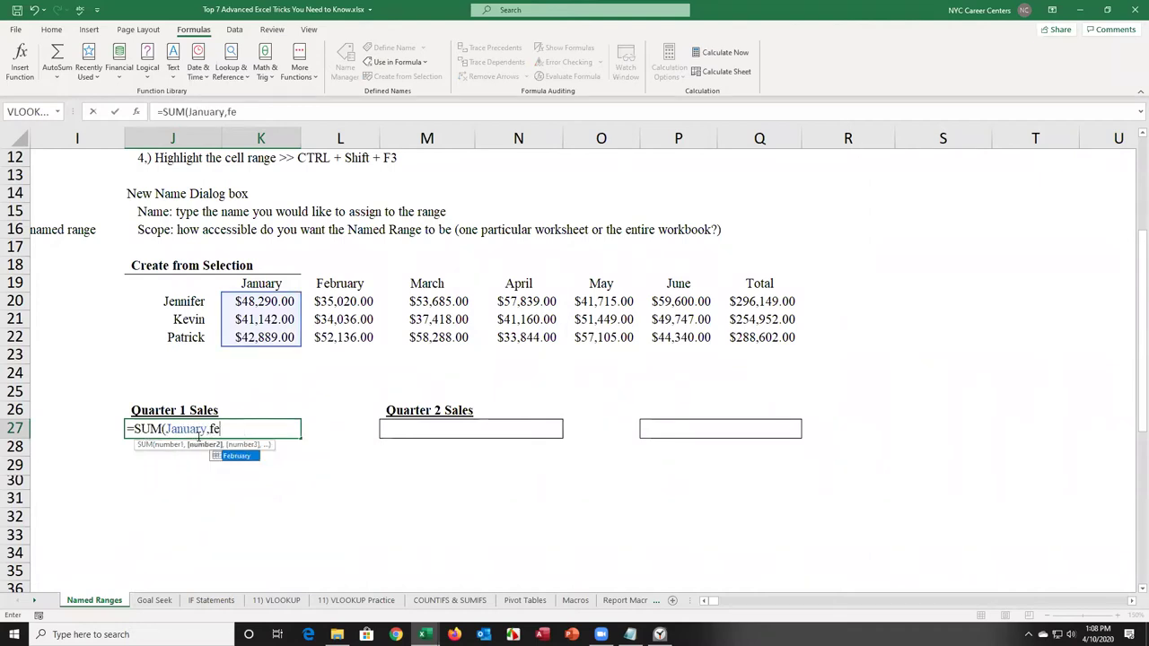
{"action": "key", "text": "Tab"}
{"action": "type", "text": ",ma"}
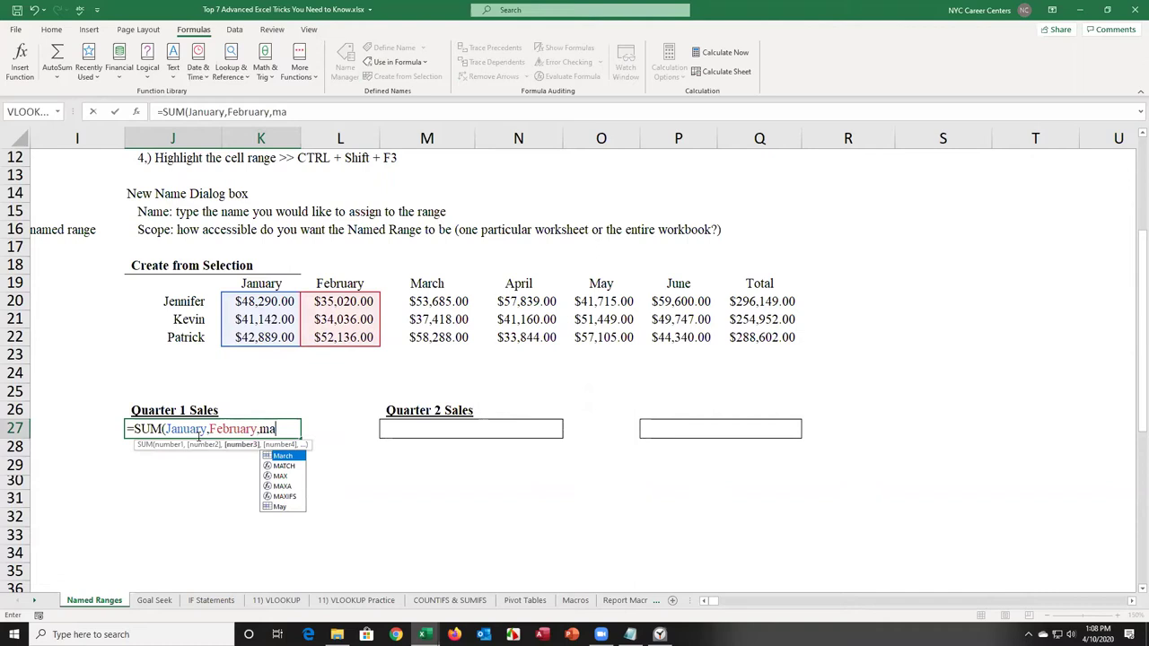
{"action": "type", "text": "r"}
{"action": "key", "text": "Tab"}
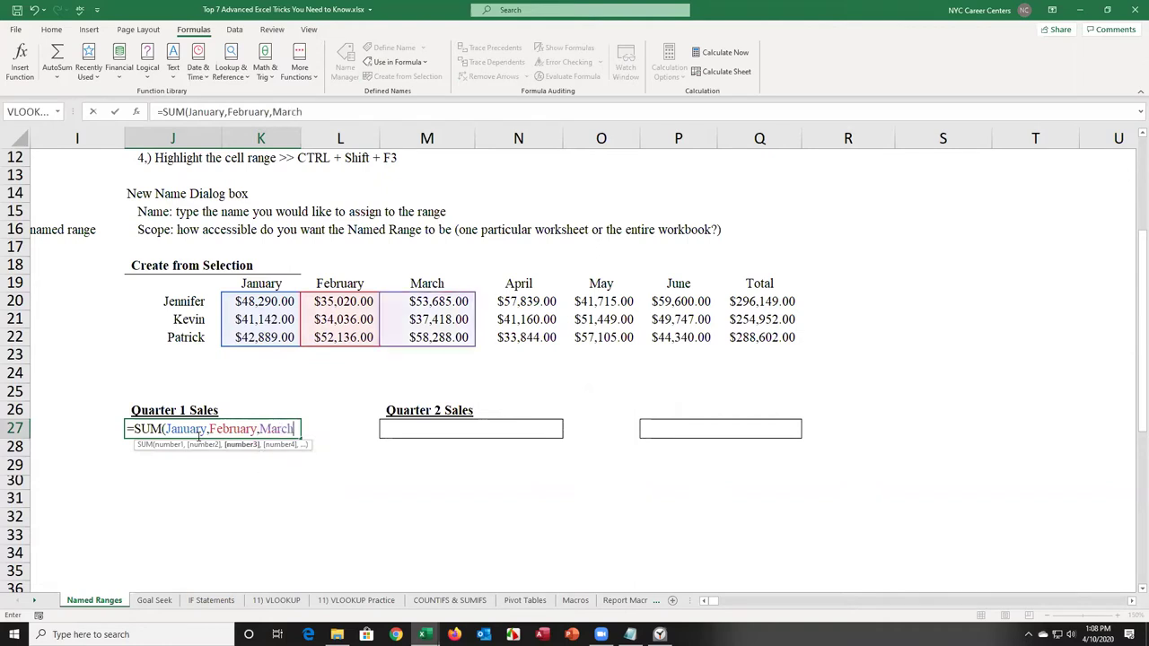
{"action": "type", "text": ")"}
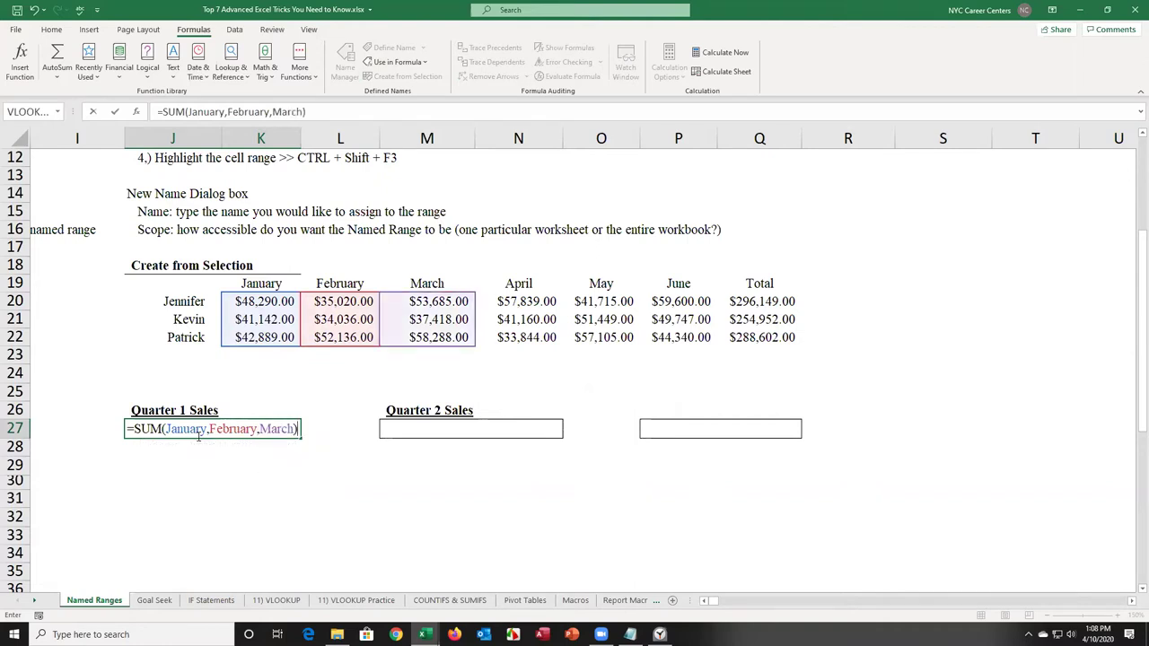
{"action": "key", "text": "Return"}
Step: Total the Quarter 2 sales in cell M27 with =SUM(April,May,June)
{"action": "left_click", "coordinate": [199, 437]}
{"action": "key", "text": "Right"}
{"action": "key", "text": "Right"}
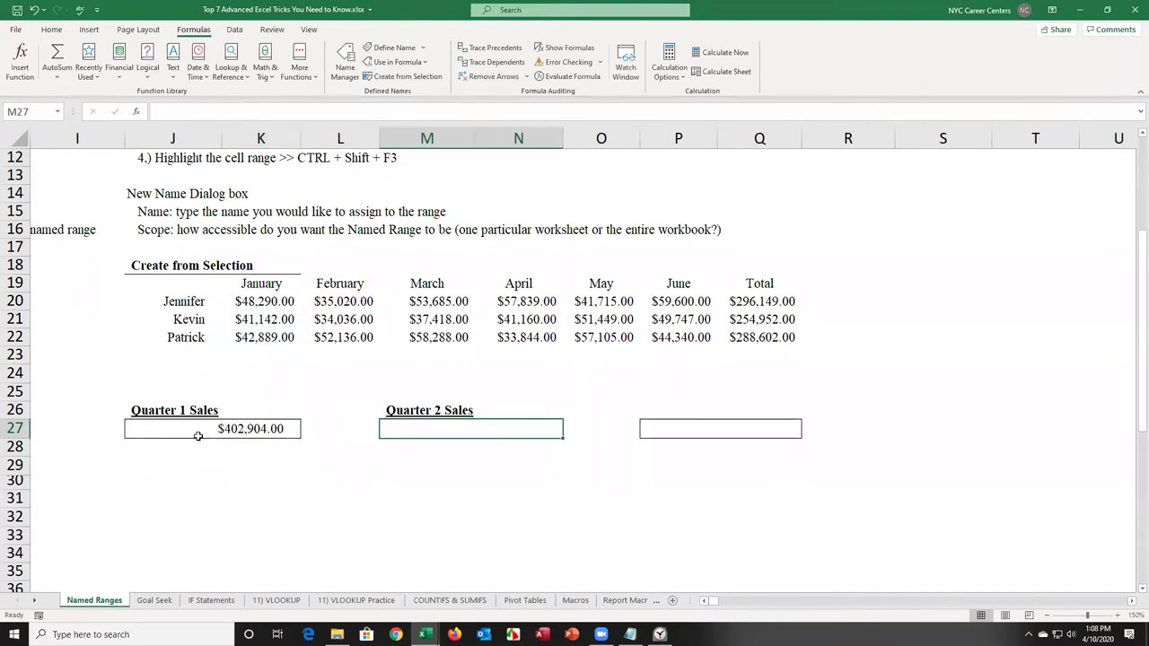
{"action": "type", "text": "=sum"}
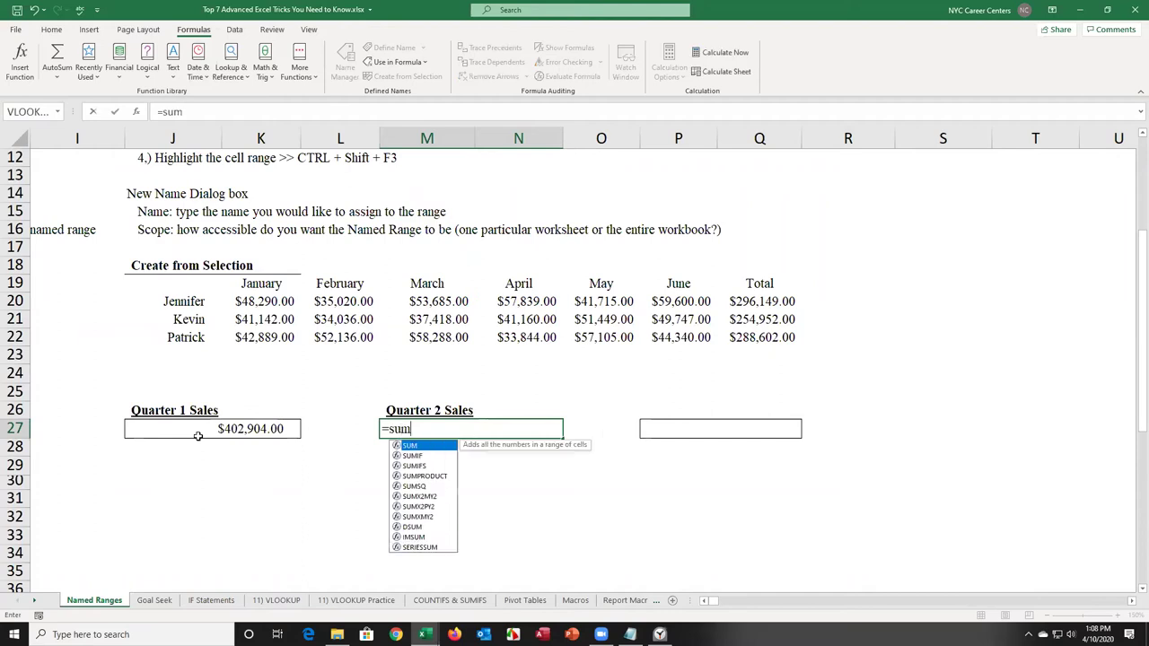
{"action": "key", "text": "Tab"}
{"action": "type", "text": "April,"}
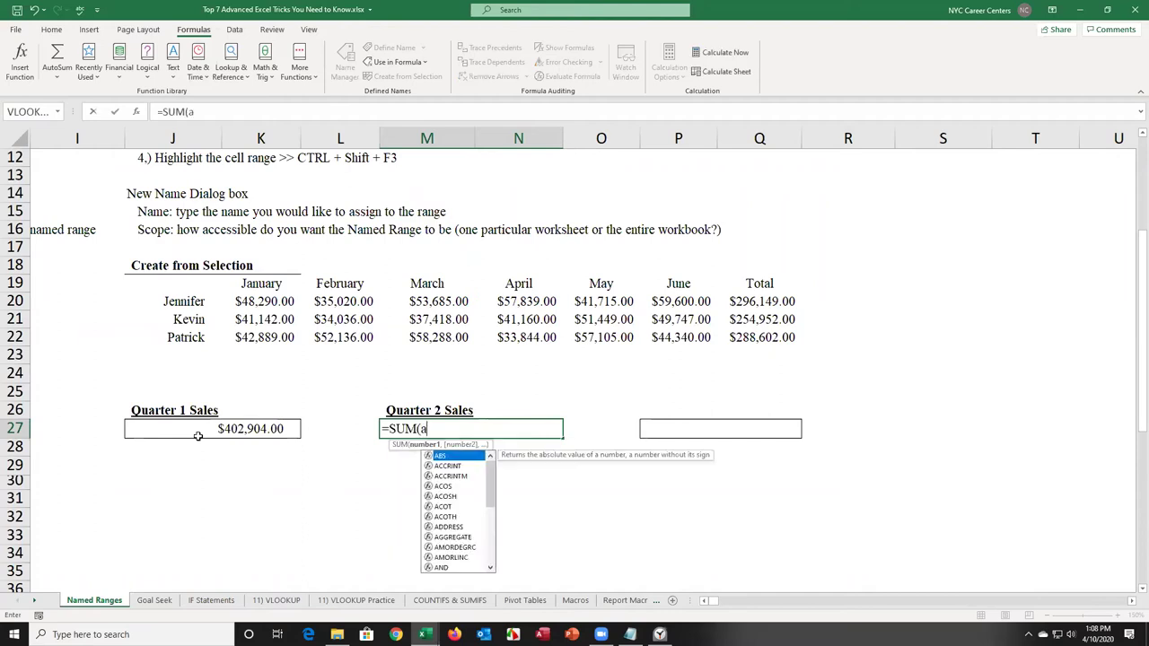
{"action": "type", "text": "m"}
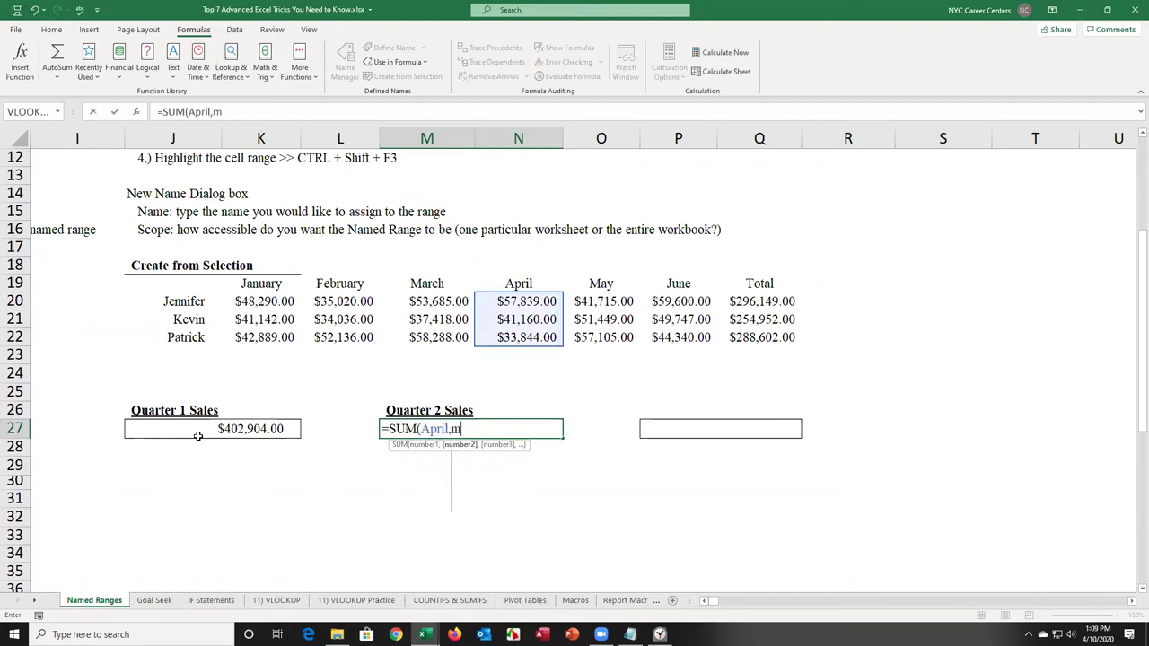
{"action": "type", "text": "ay,"}
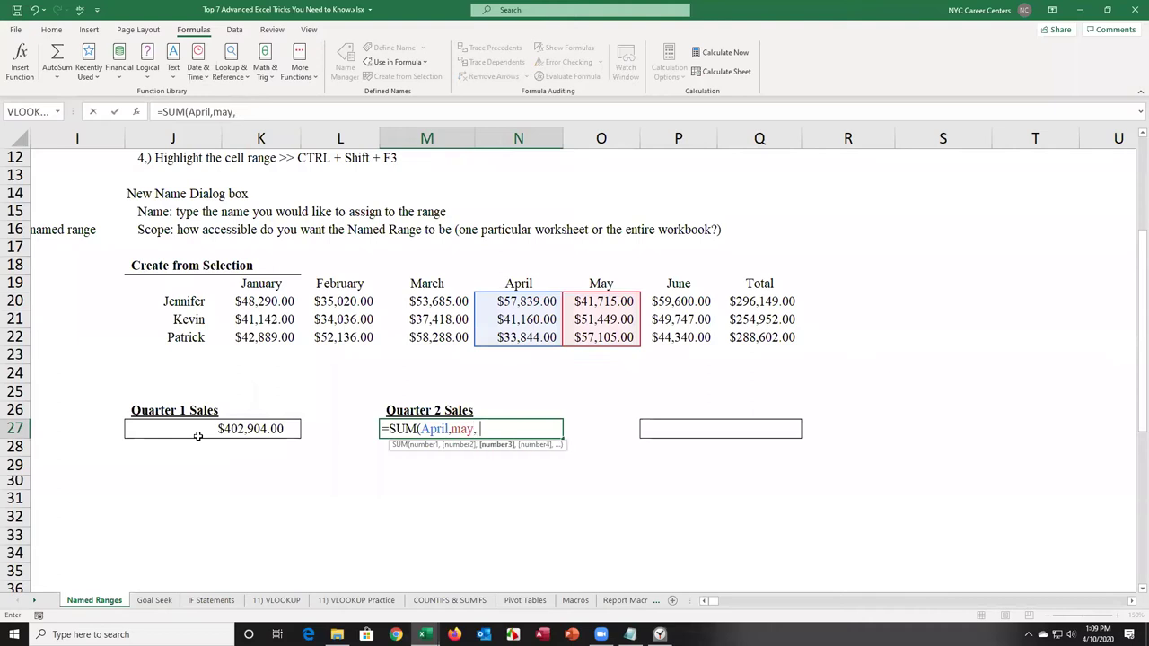
{"action": "type", "text": "june"}
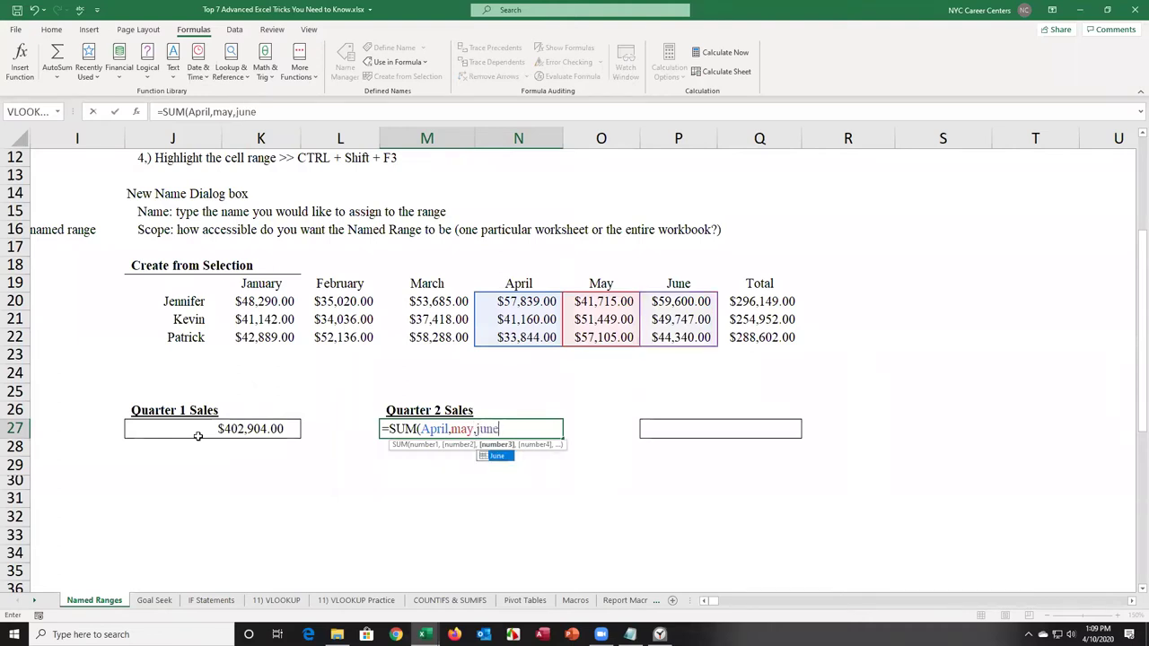
{"action": "key", "text": "Return"}
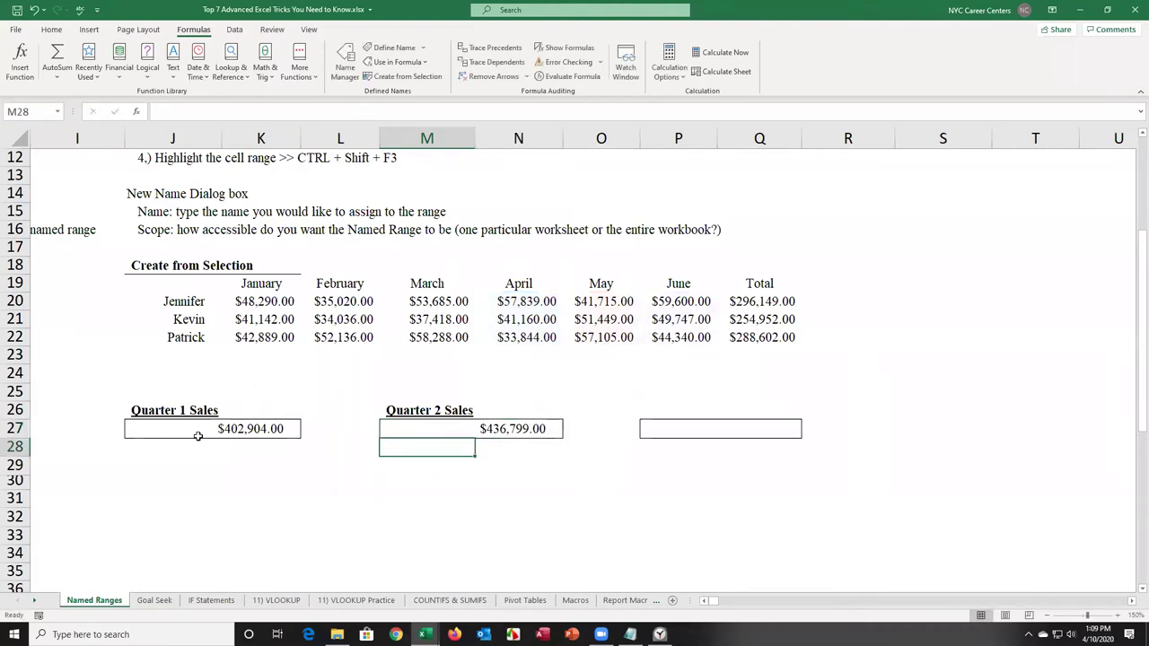
Step: Enter the label "Quarters 1 and 2" in cell P26 above the empty third result box
{"action": "key", "text": "Up"}
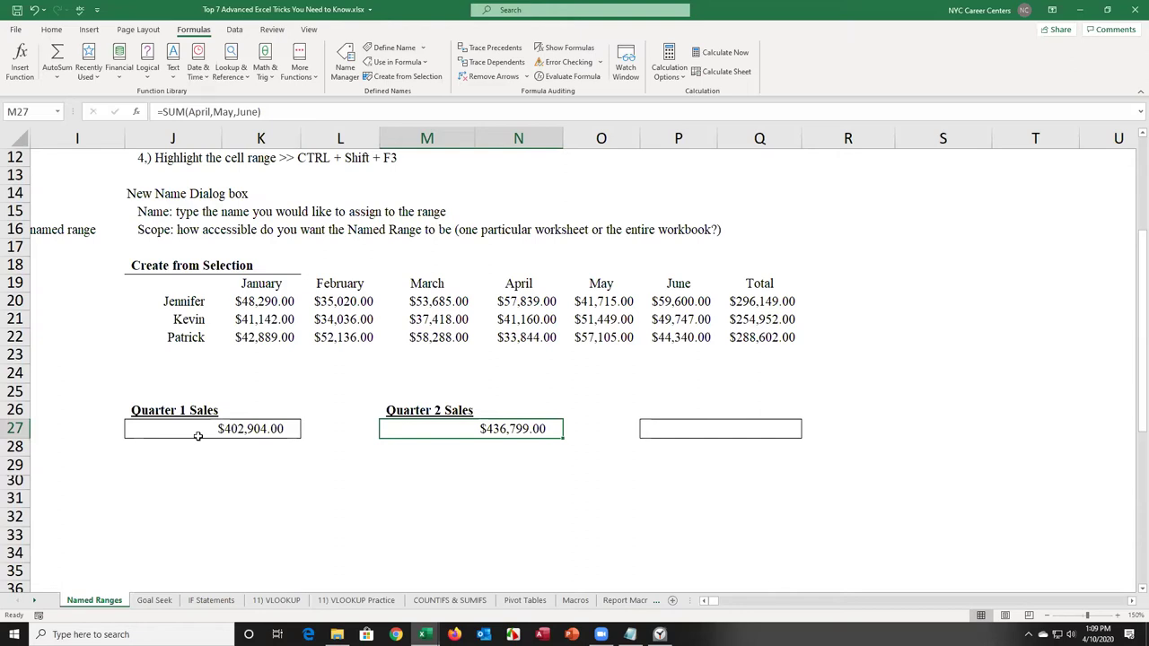
{"action": "key", "text": "Right"}
{"action": "key", "text": "Right"}
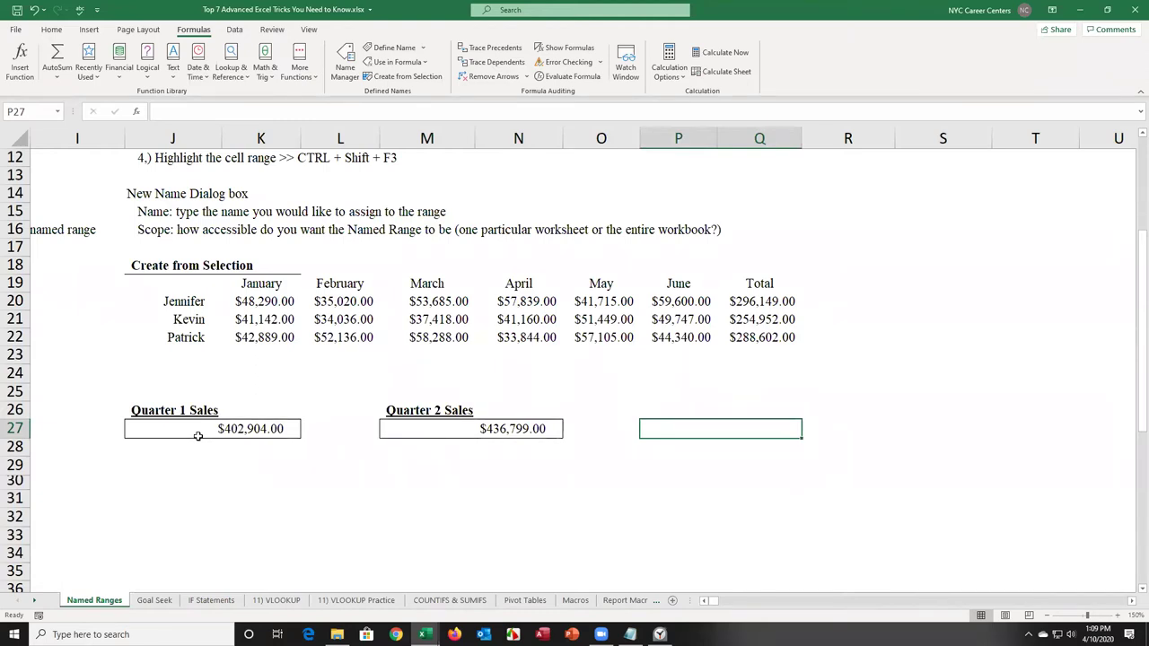
{"action": "key", "text": "Up"}
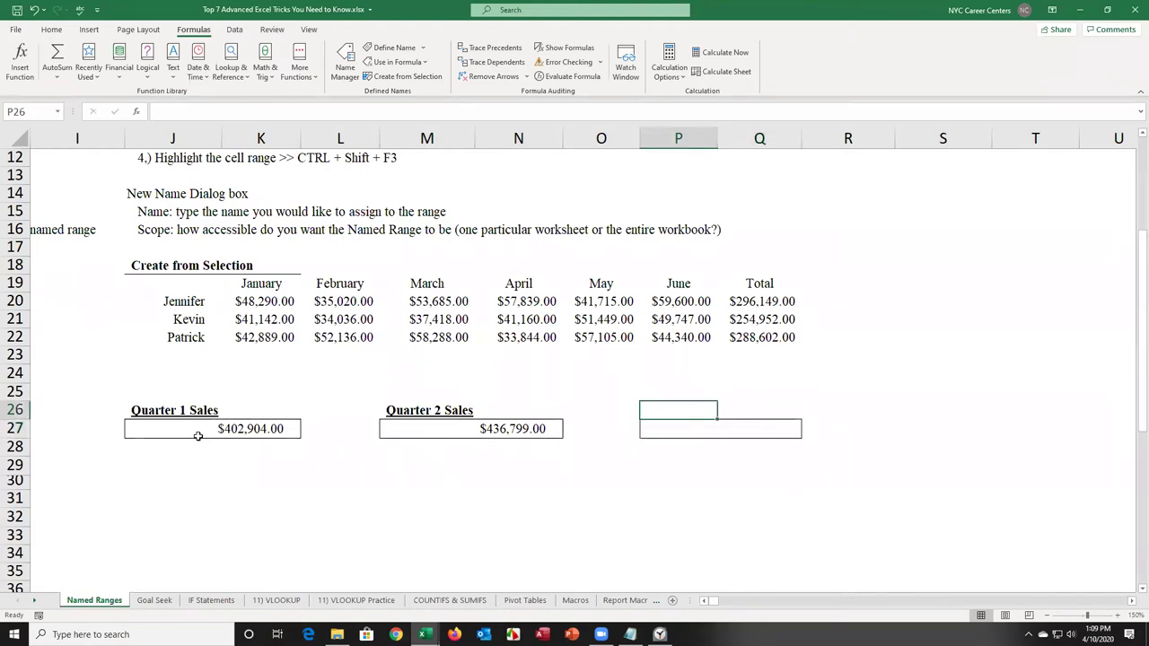
{"action": "type", "text": "Q"}
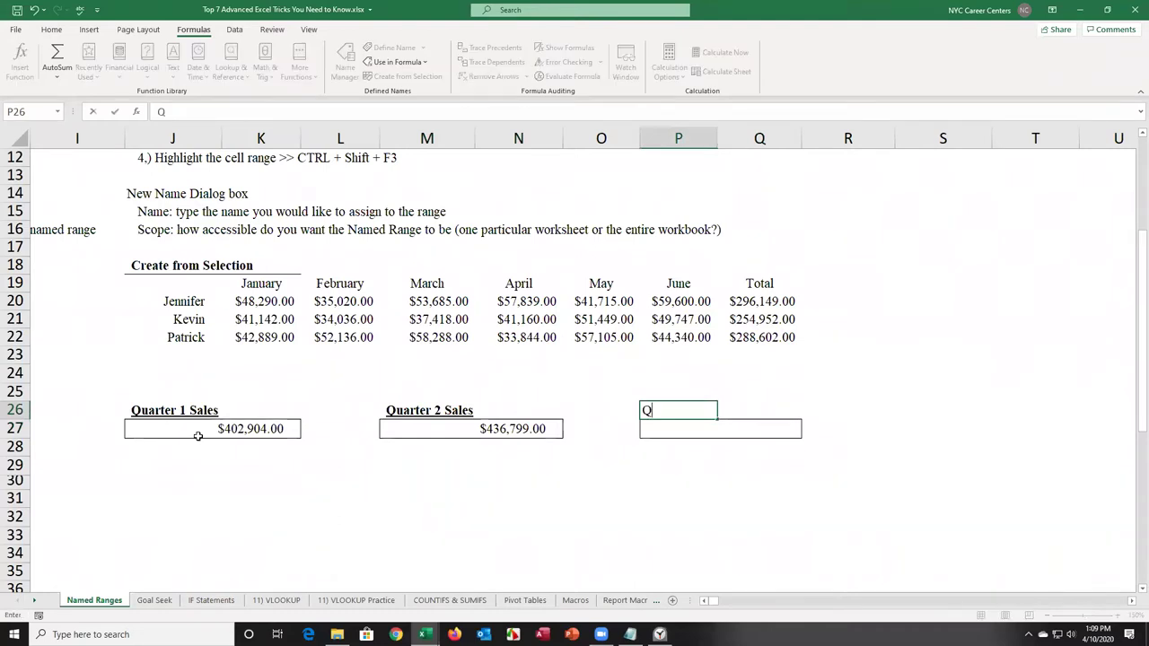
{"action": "type", "text": "uarters 1 and 2"}
{"action": "key", "text": "Return"}
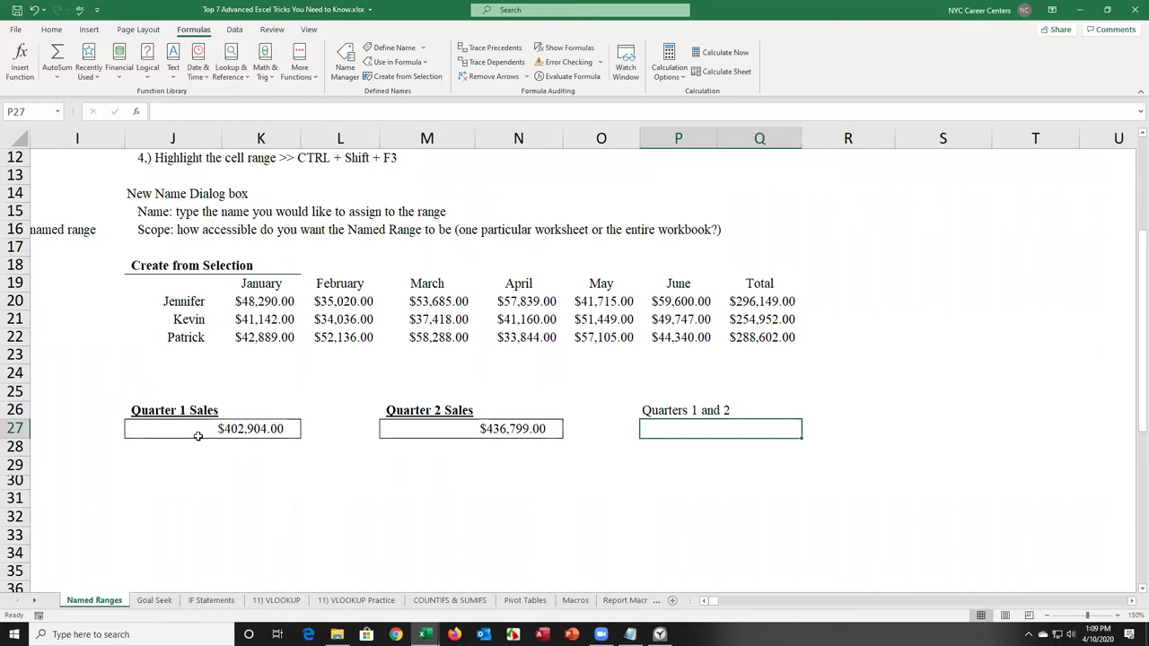
Step: Total the sales of both quarters in cell P27 with =SUM(January:June)
{"action": "type", "text": "="}
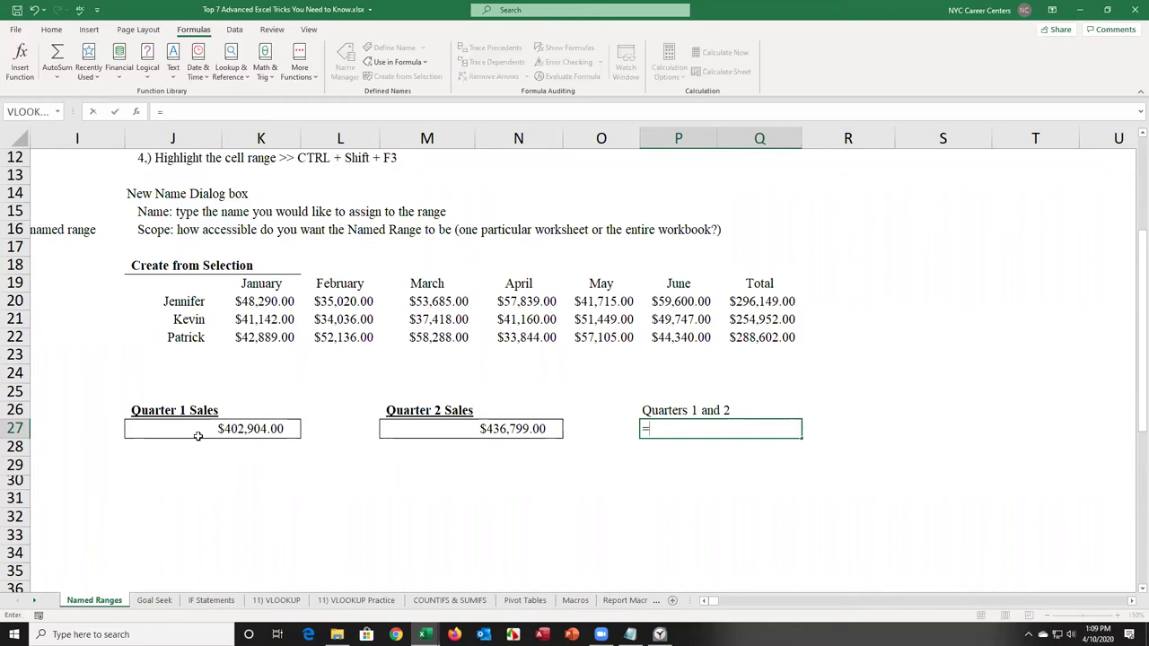
{"action": "type", "text": "sum"}
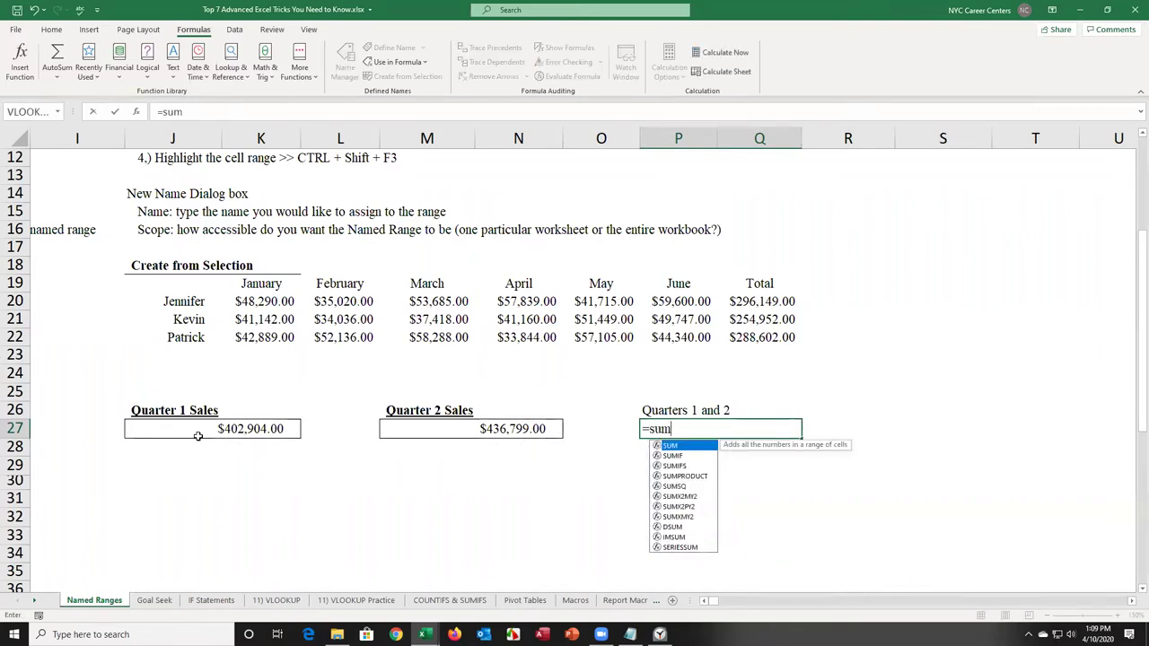
{"action": "key", "text": "Tab"}
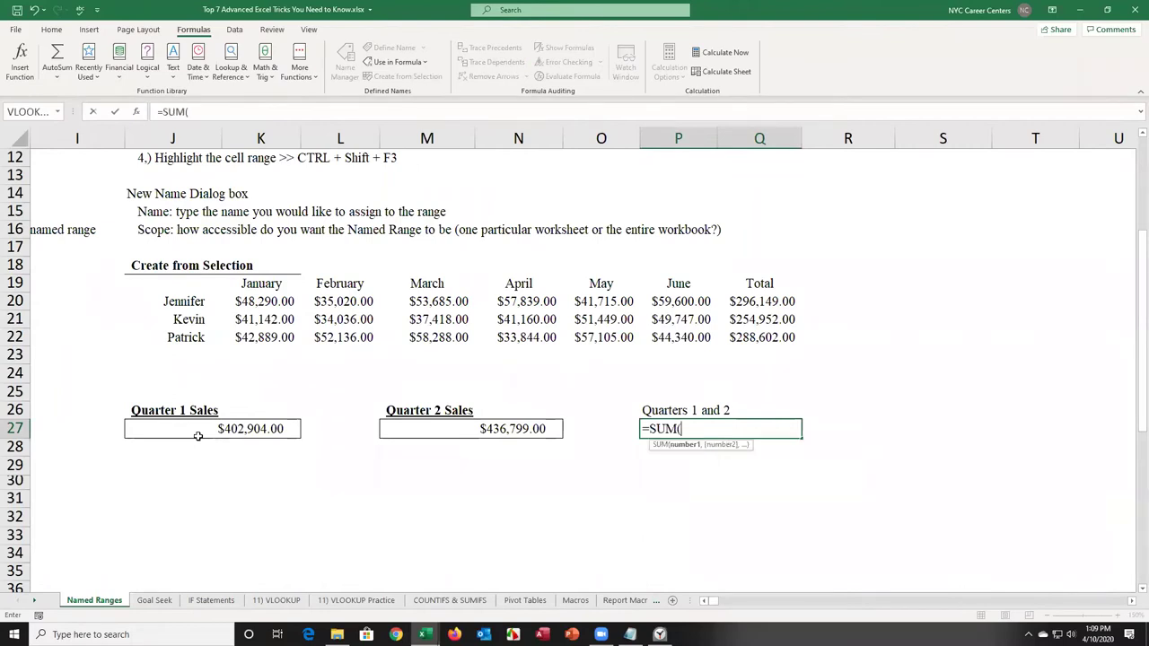
{"action": "type", "text": "Jan"}
{"action": "key", "text": "Tab"}
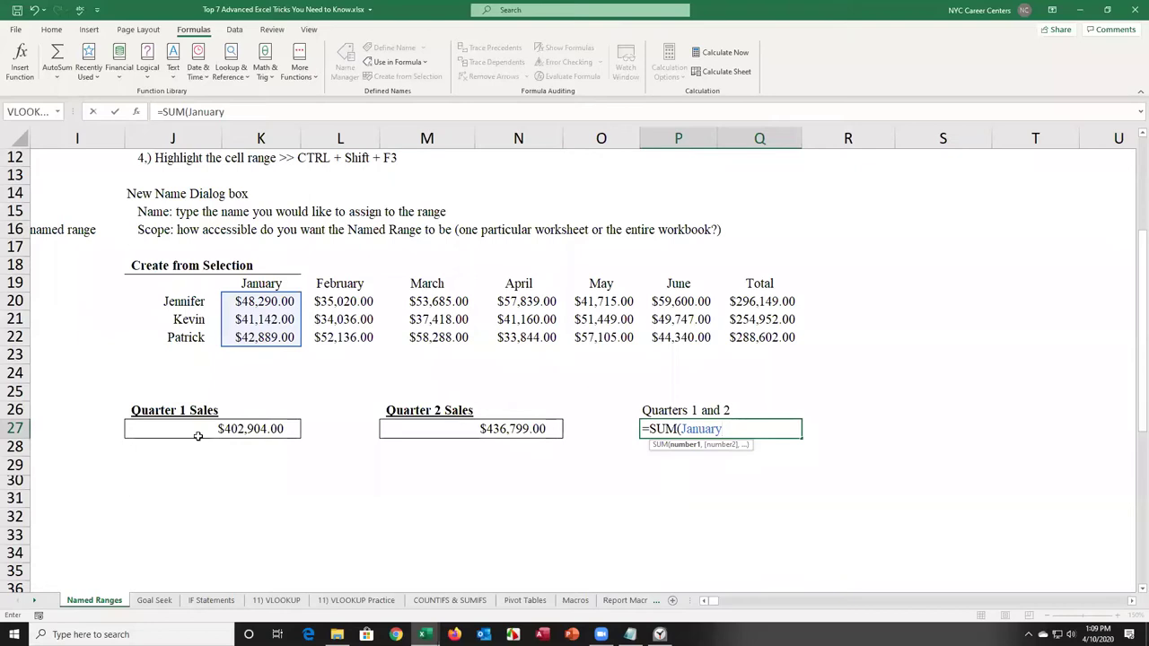
{"action": "type", "text": ":"}
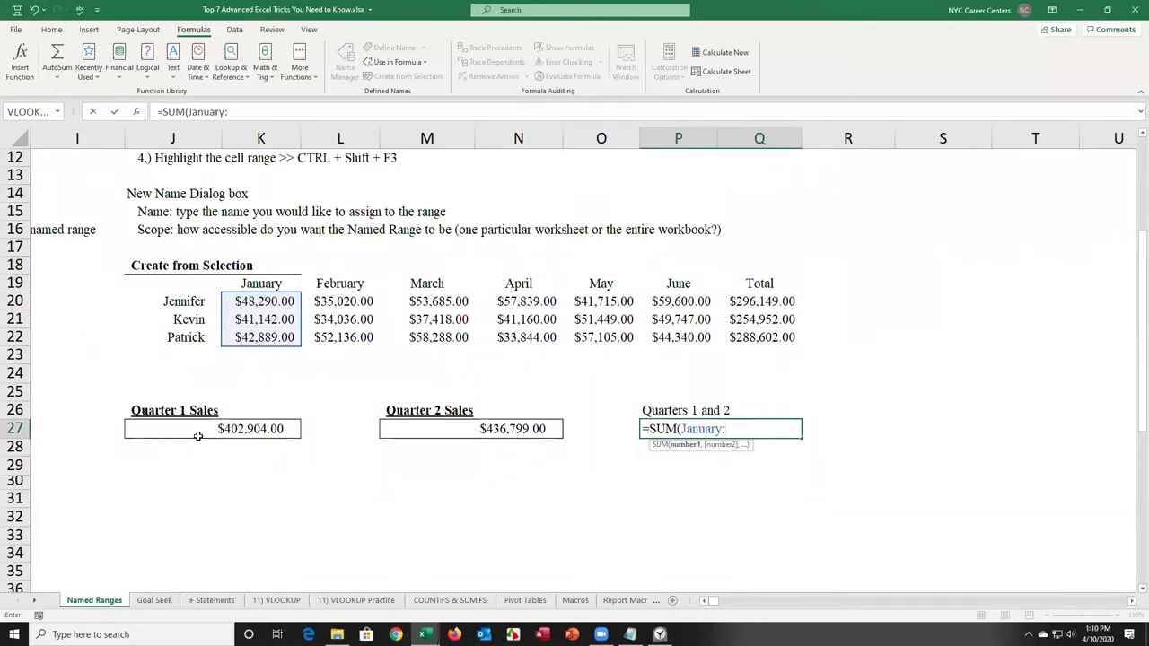
{"action": "type", "text": "Jun"}
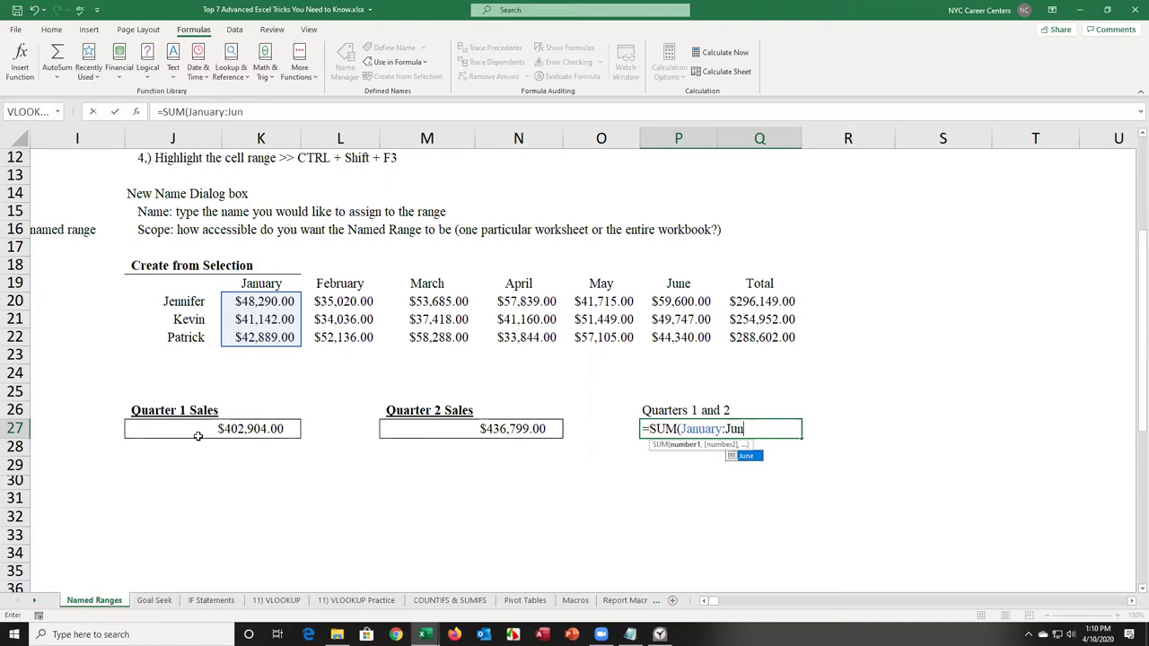
{"action": "type", "text": "e)"}
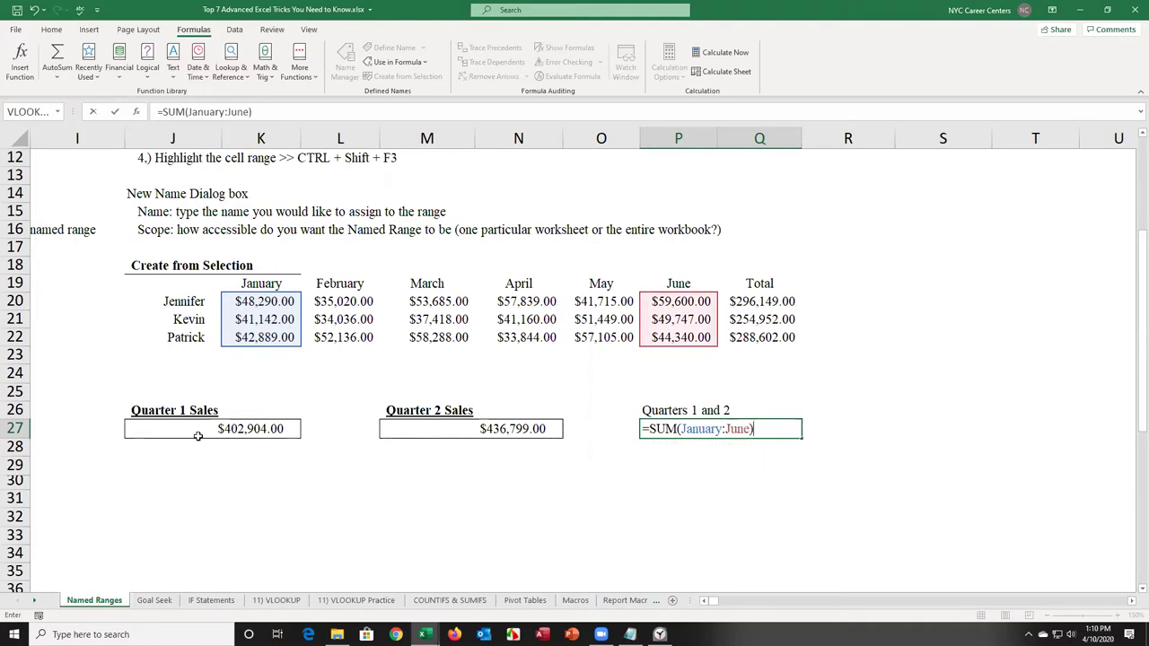
{"action": "key", "text": "Return"}
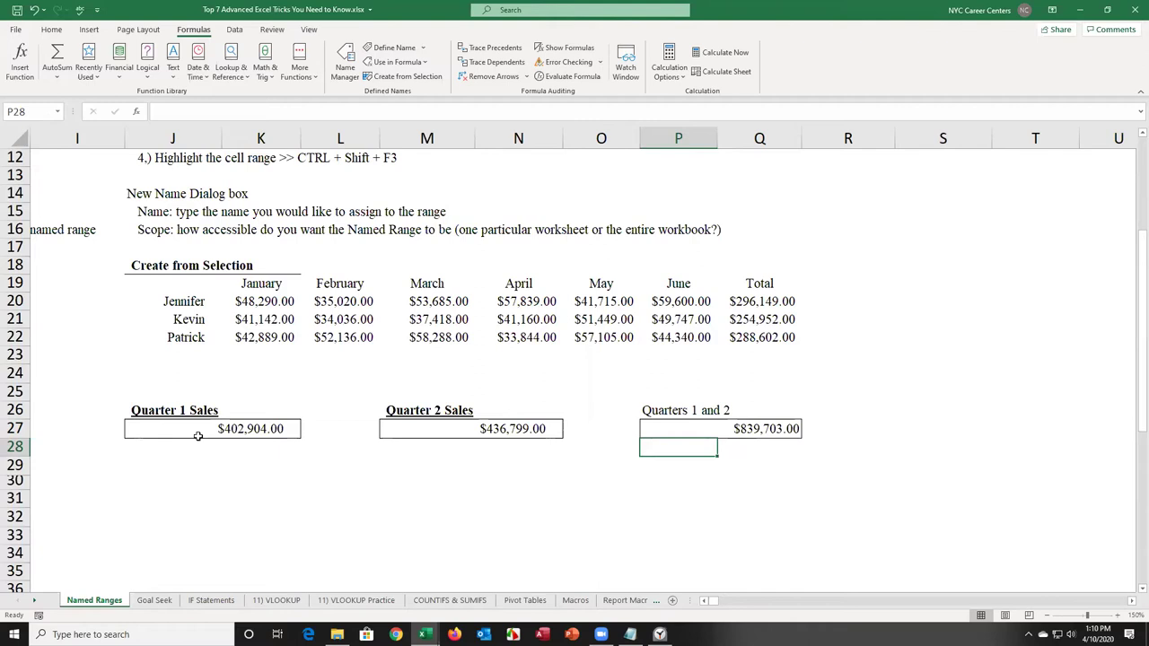
Step: Switch to the Timeline.xlsm workbook and enter the status "Done" for the Named Ranges topic in cell C2
{"action": "key", "text": "alt+Tab"}
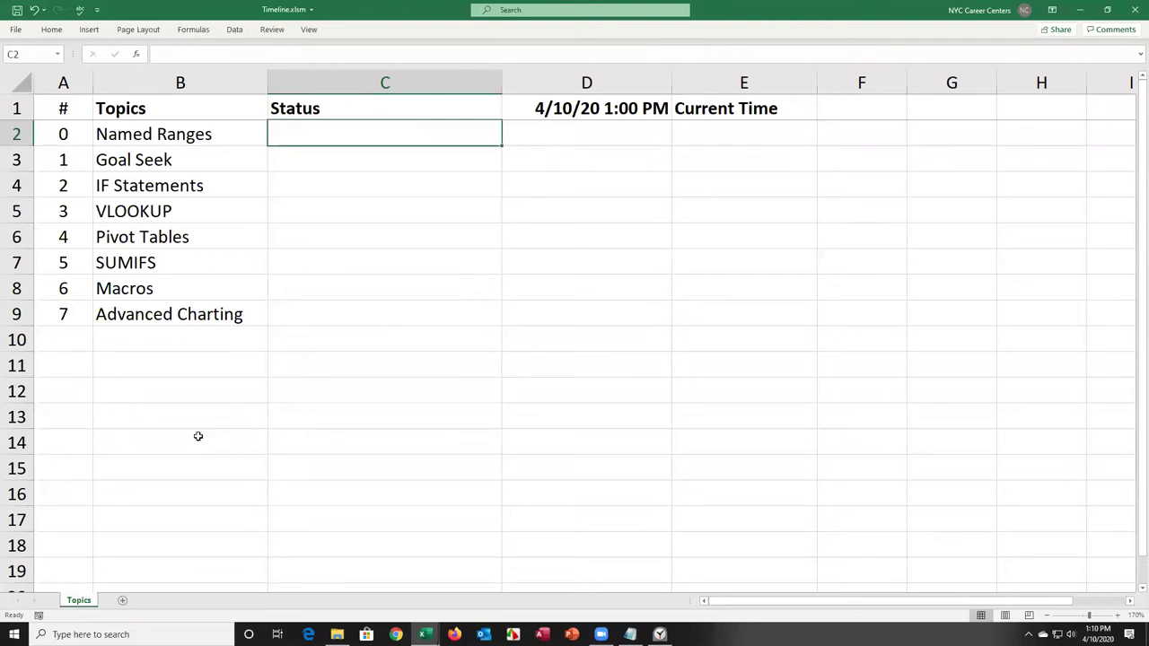
{"action": "type", "text": "Done"}
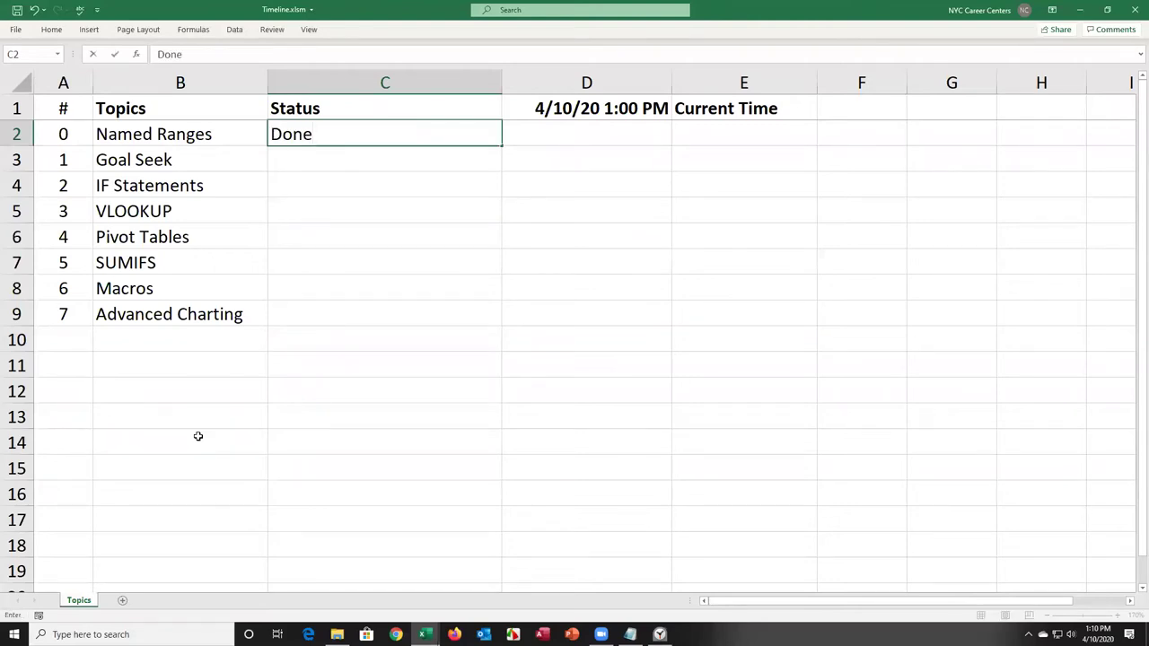
{"action": "key", "text": "Return"}
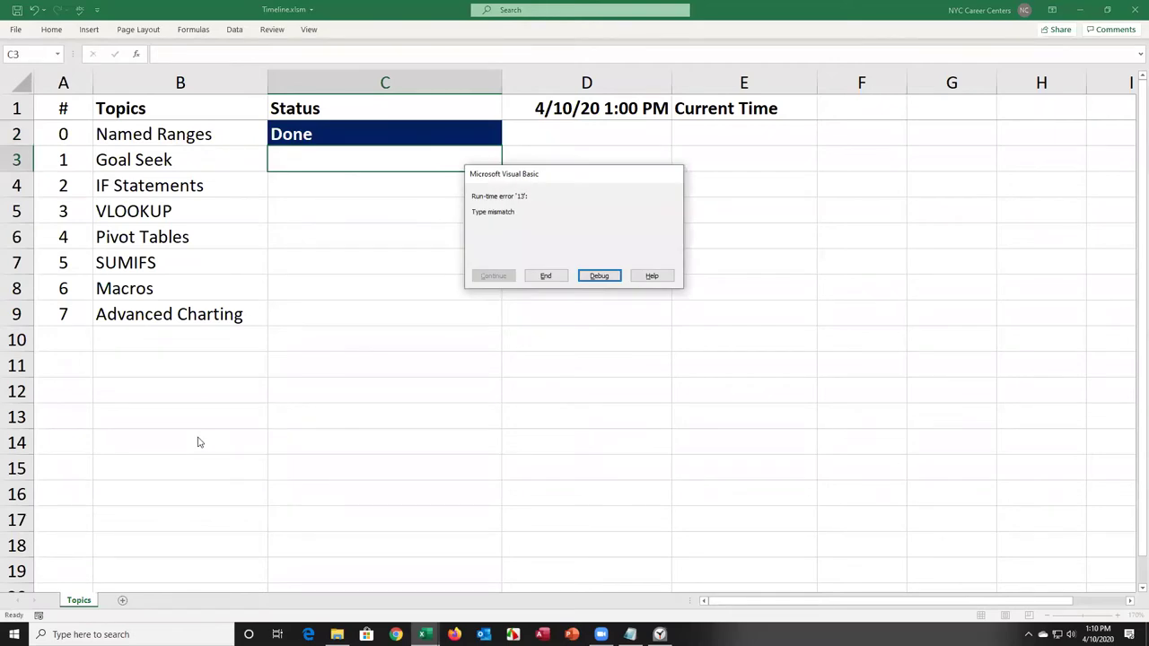
Step: Inspect the failing Worksheet_Change macro line in the debugger, stop the macro and close the code editor
{"action": "left_click", "coordinate": [599, 276]}
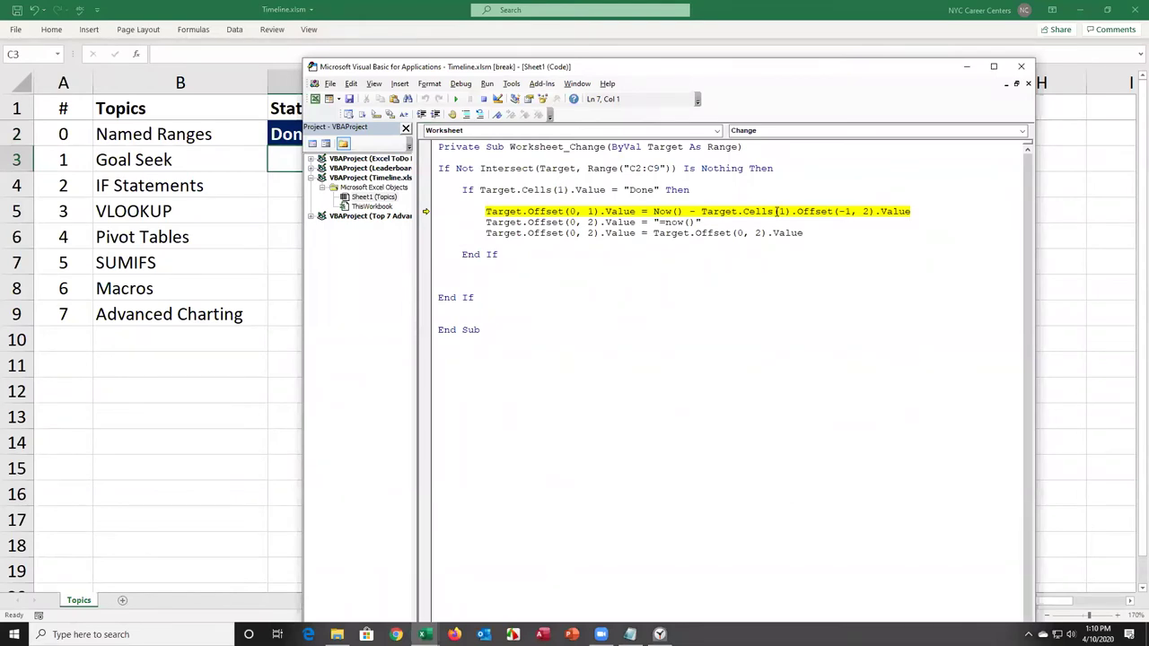
{"action": "left_click", "coordinate": [1023, 69]}
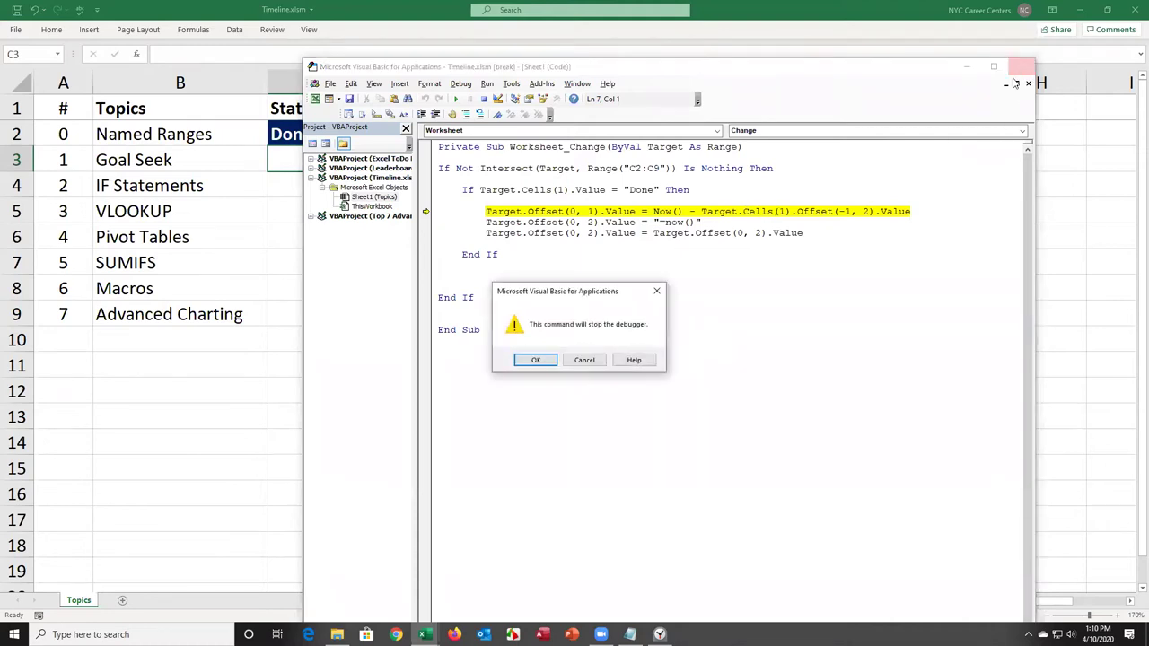
{"action": "left_click", "coordinate": [585, 361]}
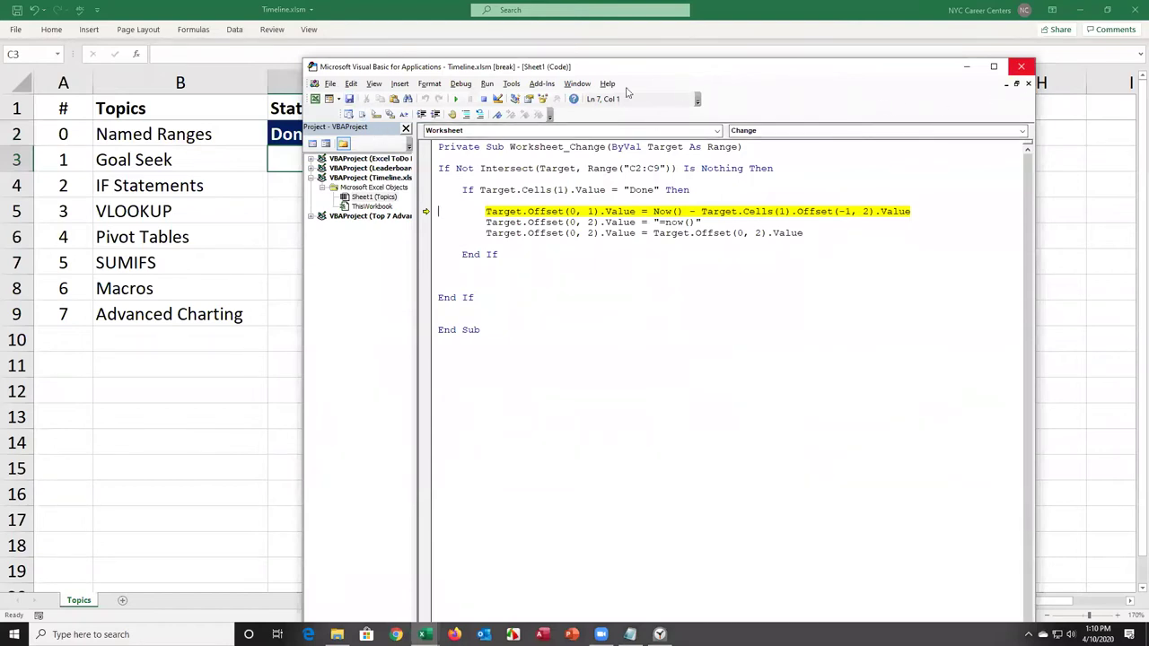
{"action": "left_click", "coordinate": [483, 99]}
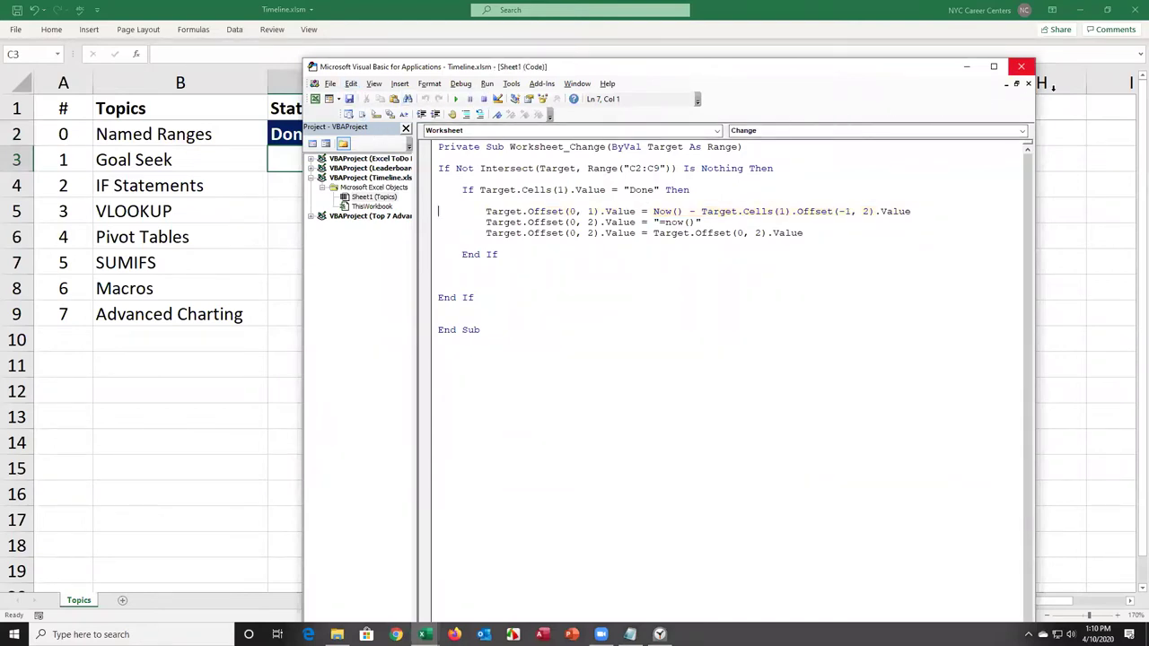
{"action": "left_click", "coordinate": [1021, 66]}
Step: Enter the current time, 1:10 PM, in cell D2 beside the Named Ranges status
{"action": "left_click", "coordinate": [575, 137]}
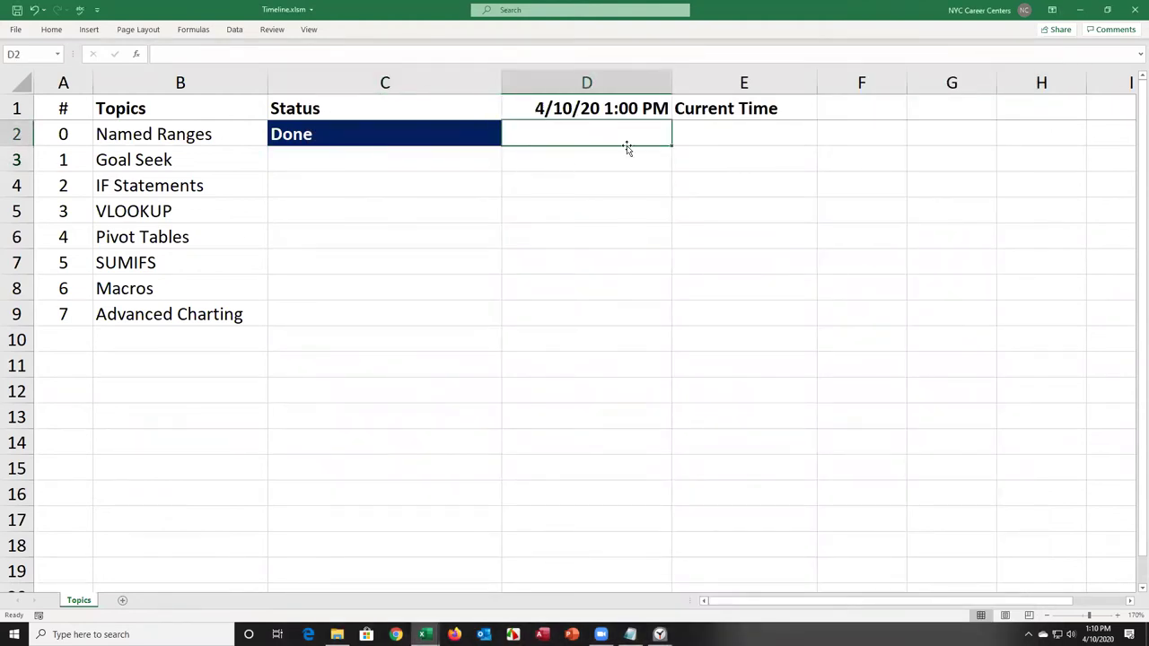
{"action": "key", "text": "ctrl+shift+semicolon"}
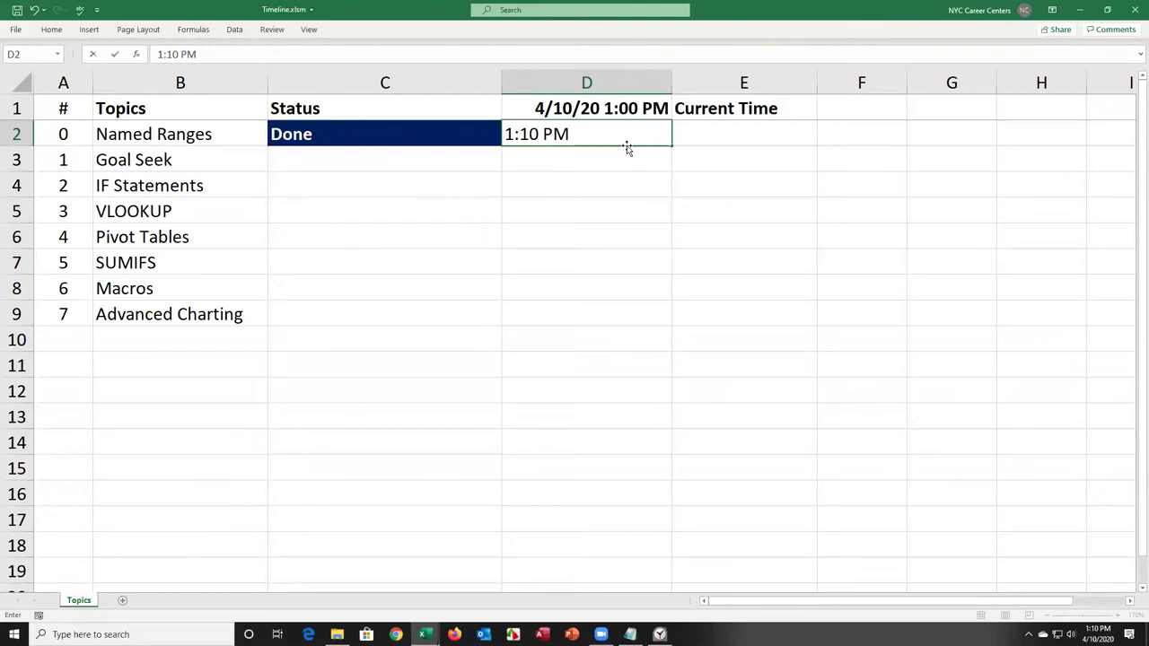
{"action": "key", "text": "Return"}
{"action": "key", "text": "Up"}
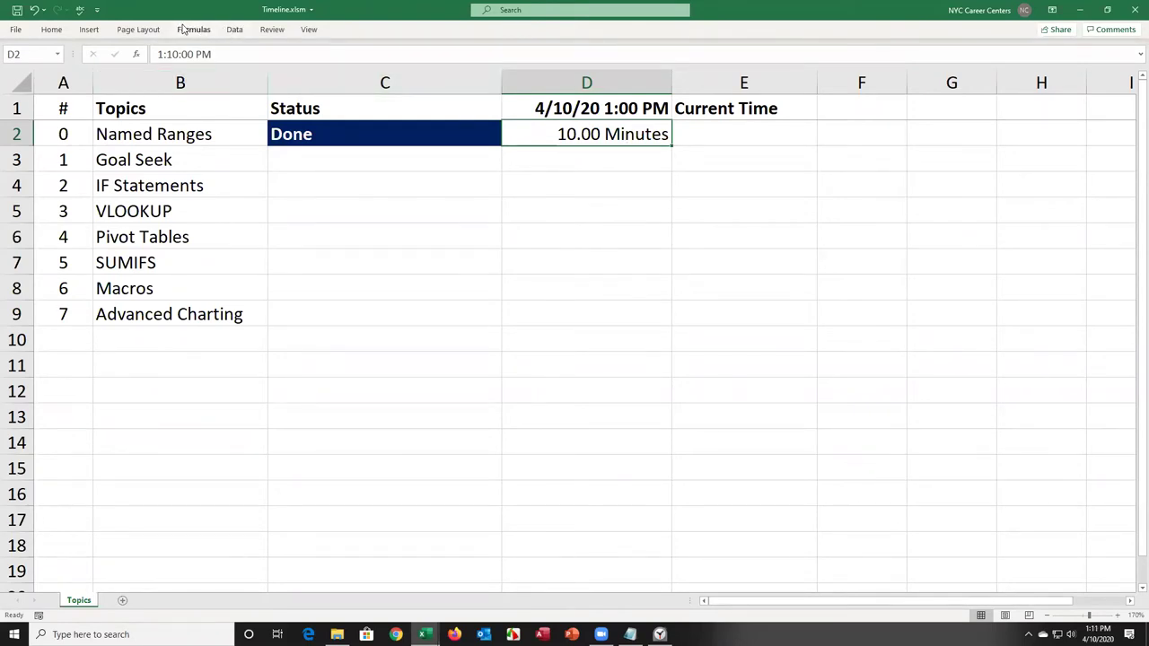
Step: Apply the Time number format to cell D2 and select the Goal Seek topic's status cell C3
{"action": "left_click", "coordinate": [52, 29]}
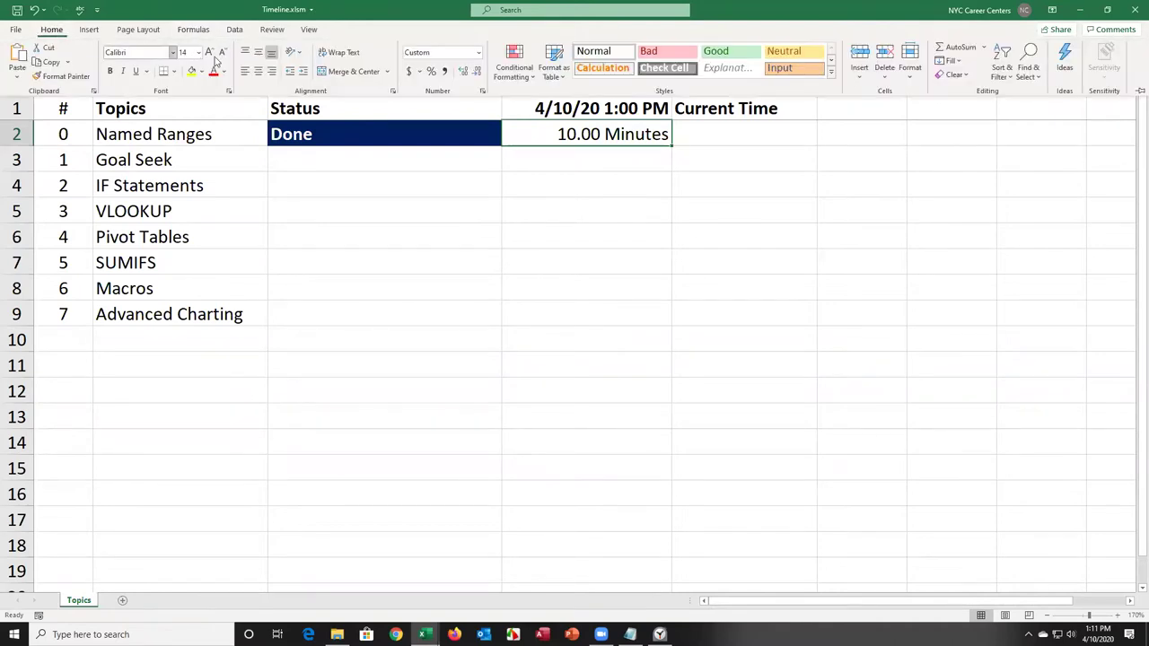
{"action": "left_click", "coordinate": [479, 53]}
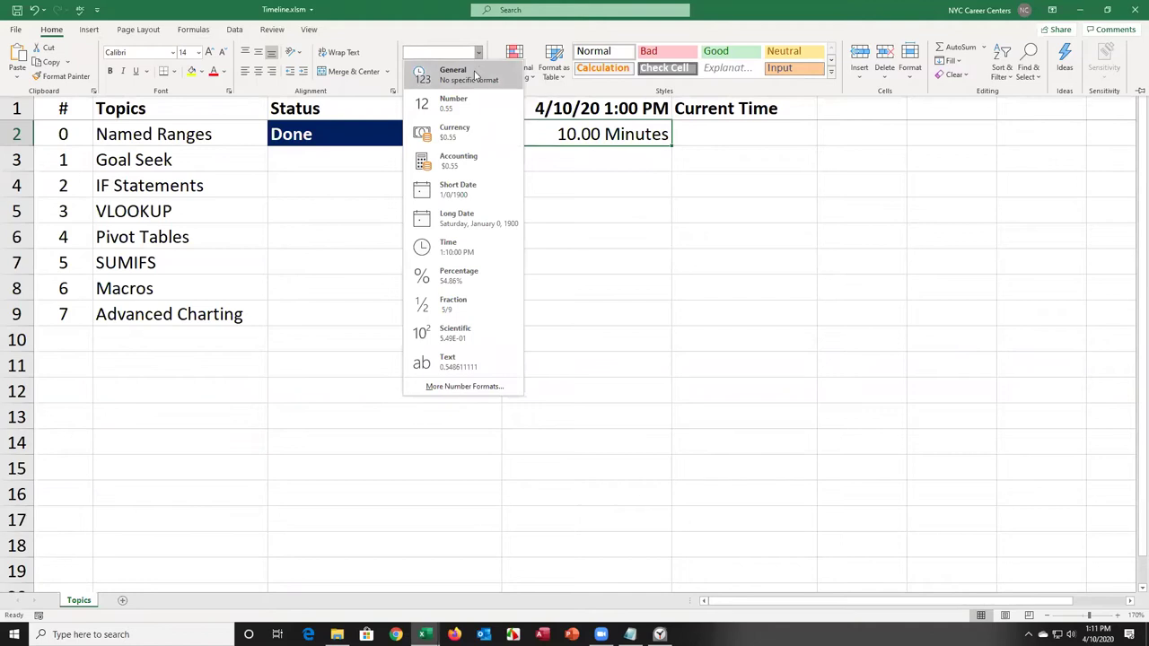
{"action": "left_click", "coordinate": [458, 257]}
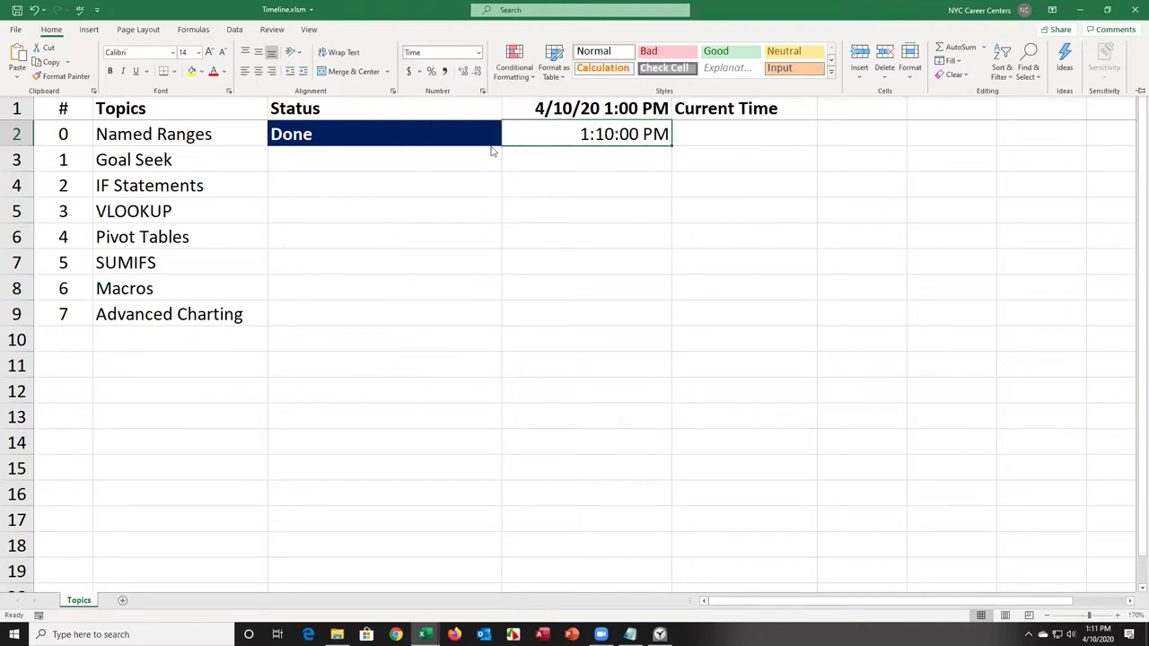
{"action": "left_click", "coordinate": [478, 53]}
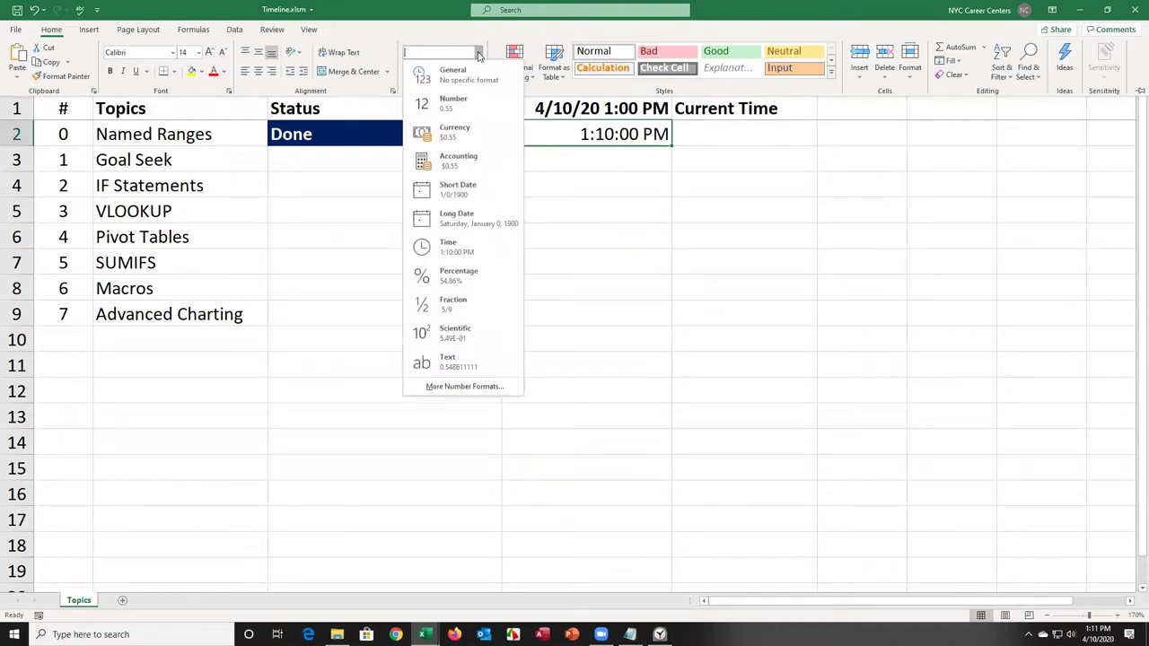
{"action": "left_click", "coordinate": [615, 226]}
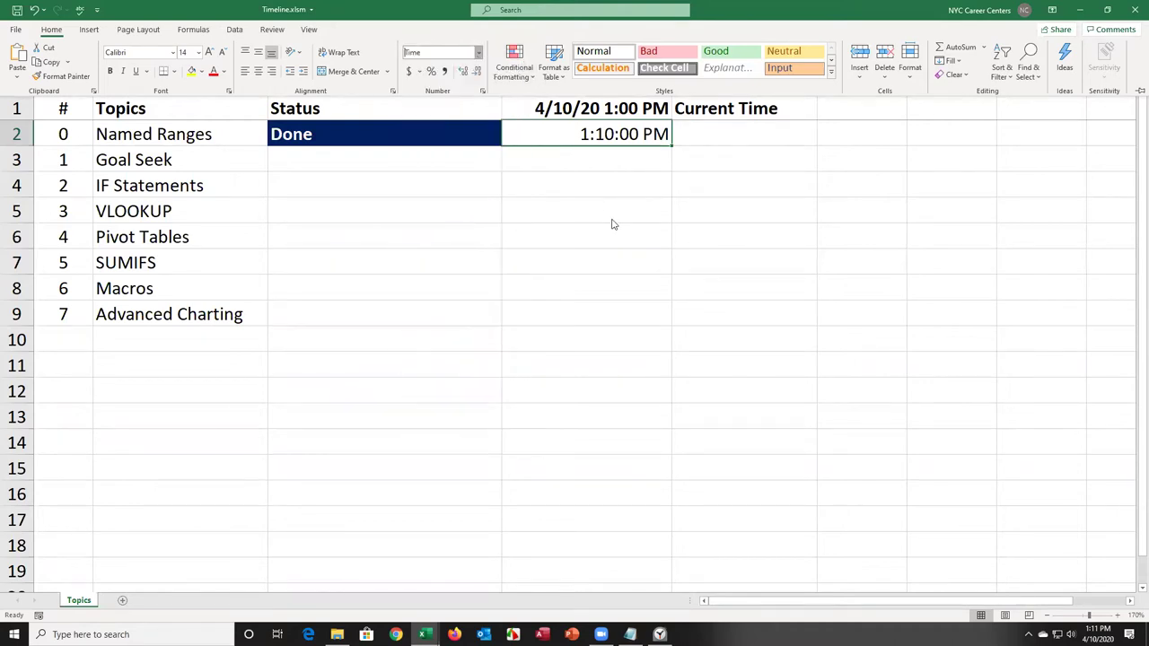
{"action": "left_click", "coordinate": [384, 159]}
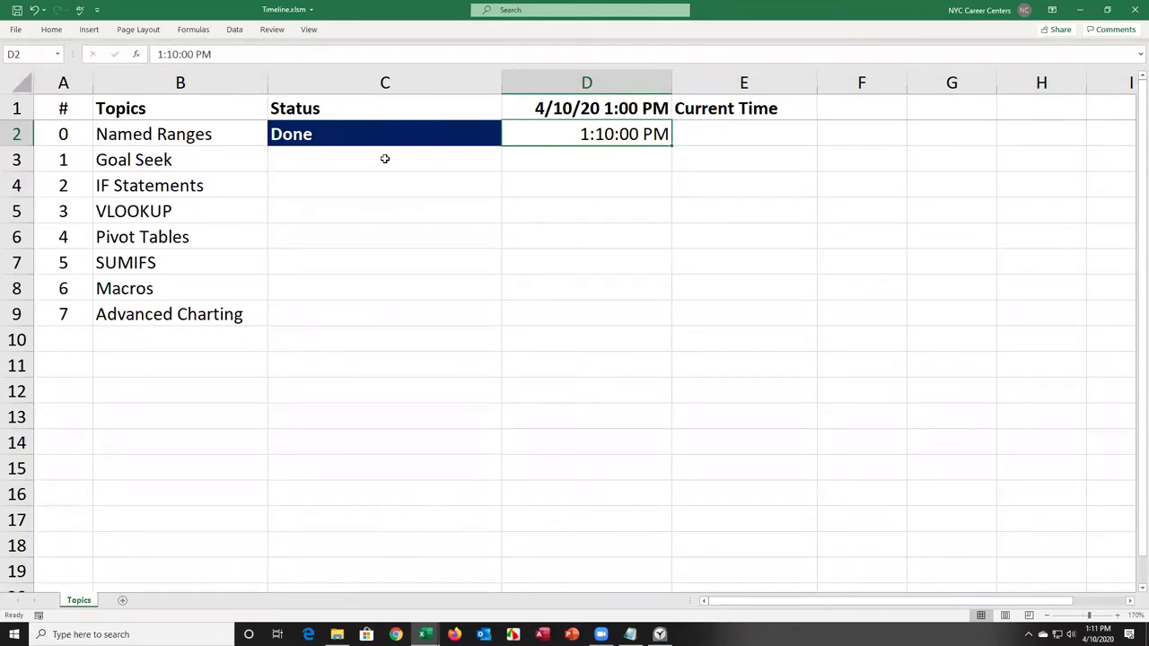
{"action": "key", "text": "Return"}
{"action": "left_click", "coordinate": [384, 159]}
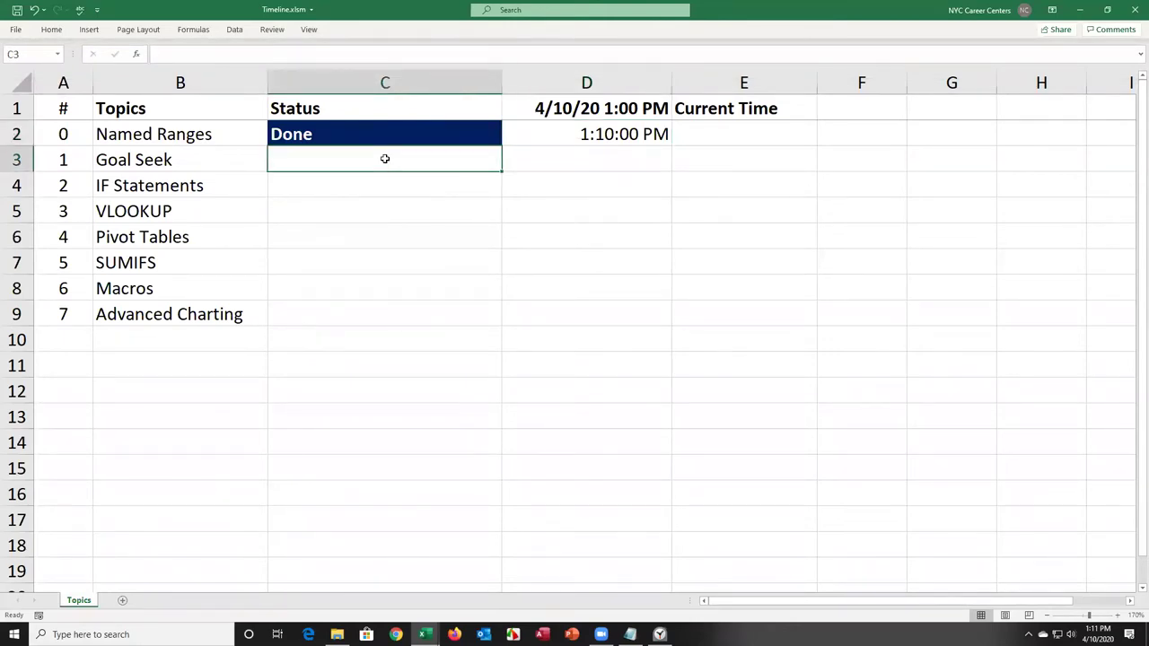
Step: Switch back to the Top 7 Advanced Excel Tricks workbook and show the Goal Seek worksheet from column A
{"action": "key", "text": "alt+Tab"}
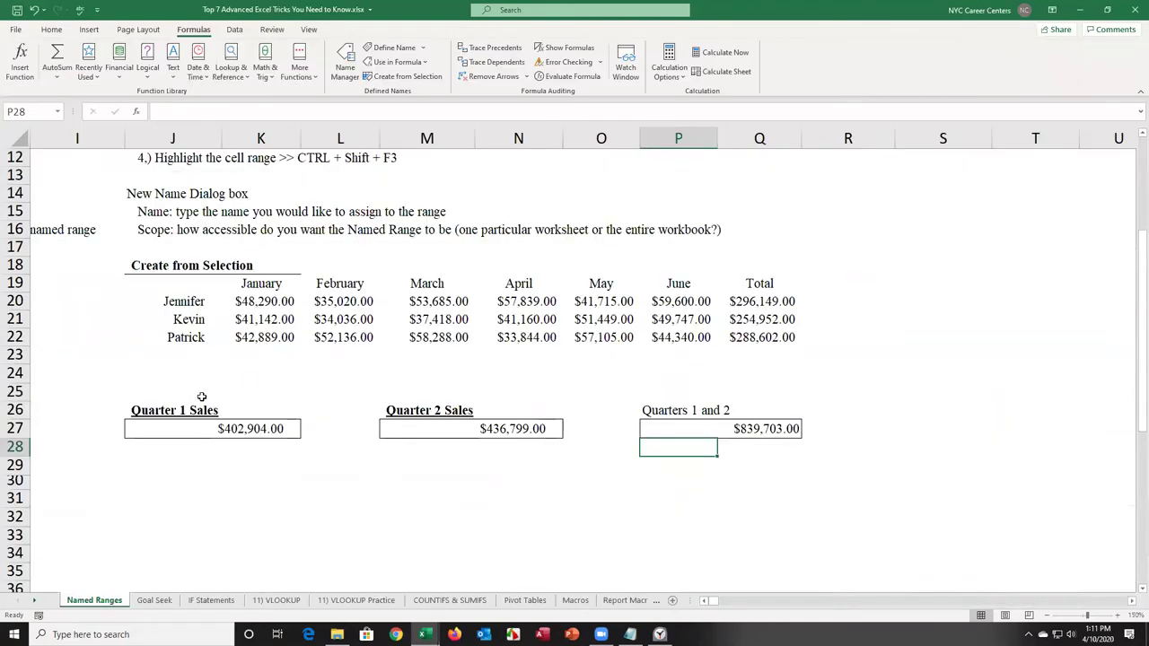
{"action": "left_click", "coordinate": [165, 602]}
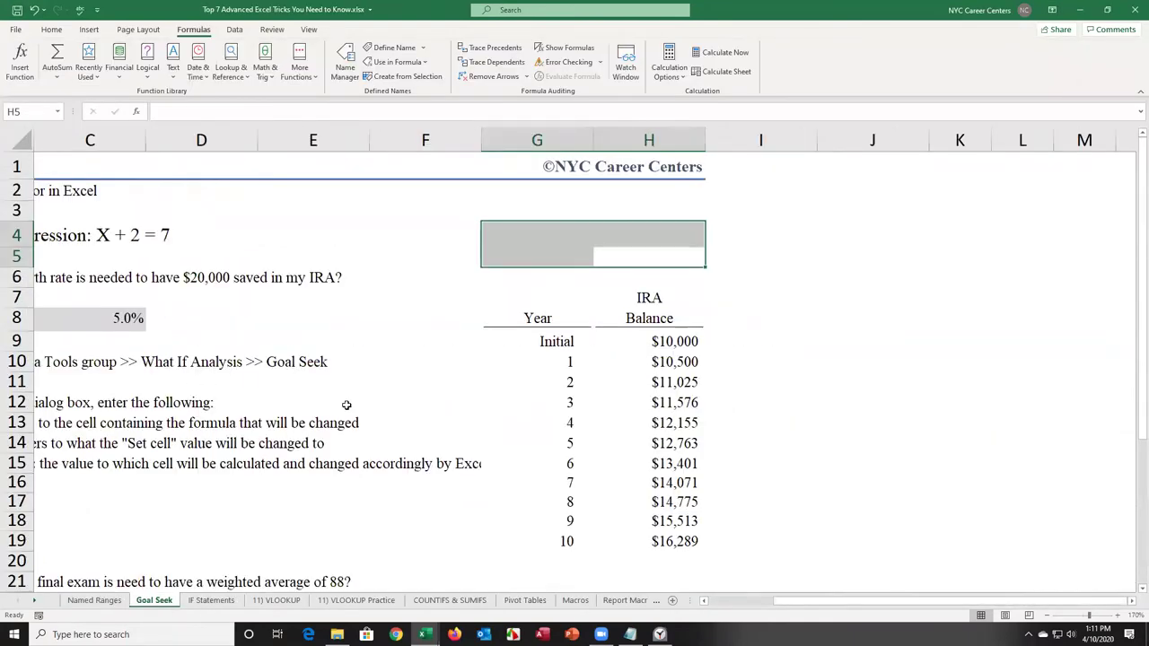
{"action": "left_click", "coordinate": [398, 376]}
{"action": "key", "text": "Left"}
{"action": "key", "text": "Left"}
{"action": "key", "text": "Left"}
{"action": "key", "text": "Left"}
{"action": "key", "text": "Left"}
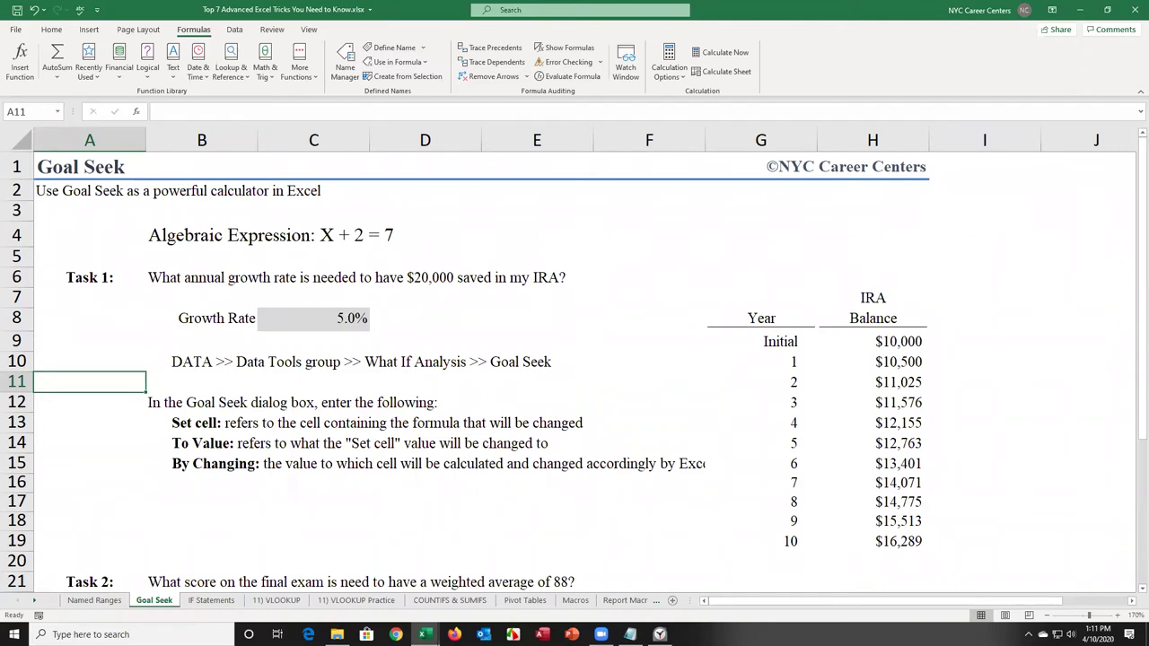
Step: Examine the algebraic expression, the Task 1 question, the initial IRA balance and the growth rate, finishing on the year 10 balance in cell H19
{"action": "left_click", "coordinate": [285, 252]}
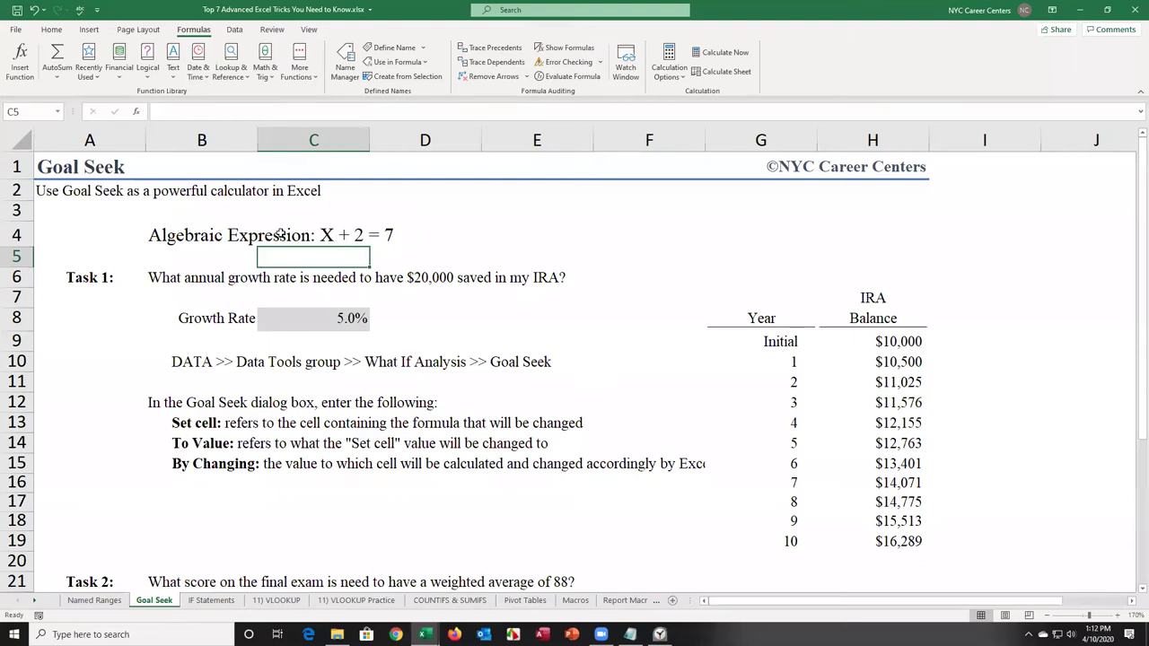
{"action": "left_click_drag", "start_coordinate": [280, 235], "coordinate": [387, 235]}
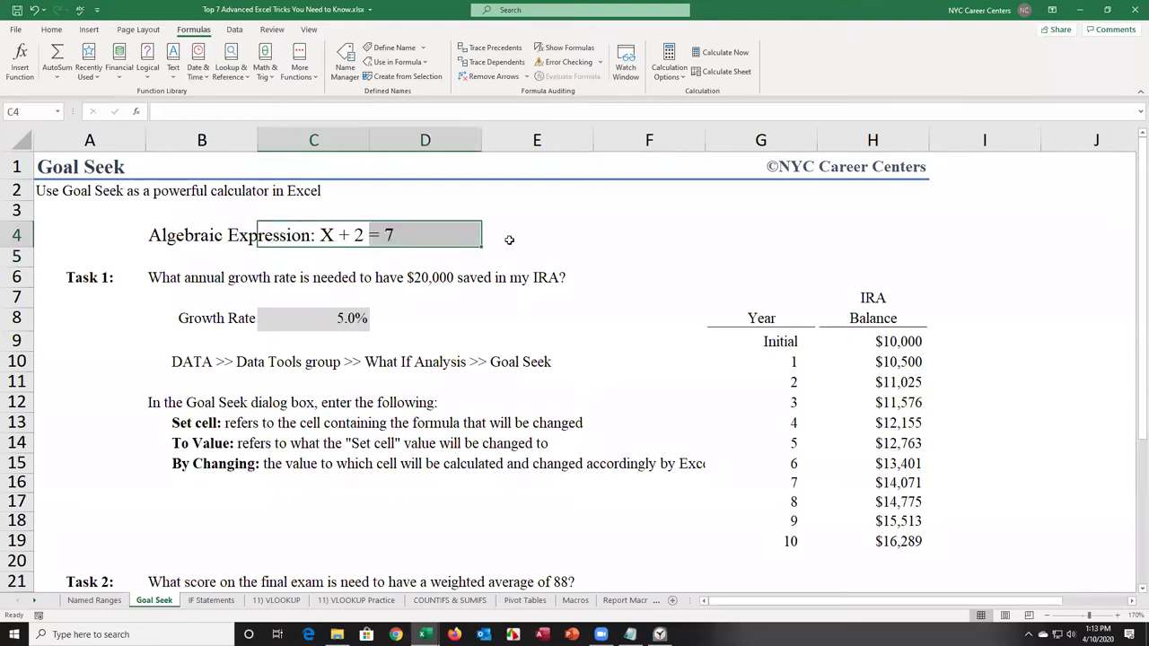
{"action": "left_click", "coordinate": [508, 282]}
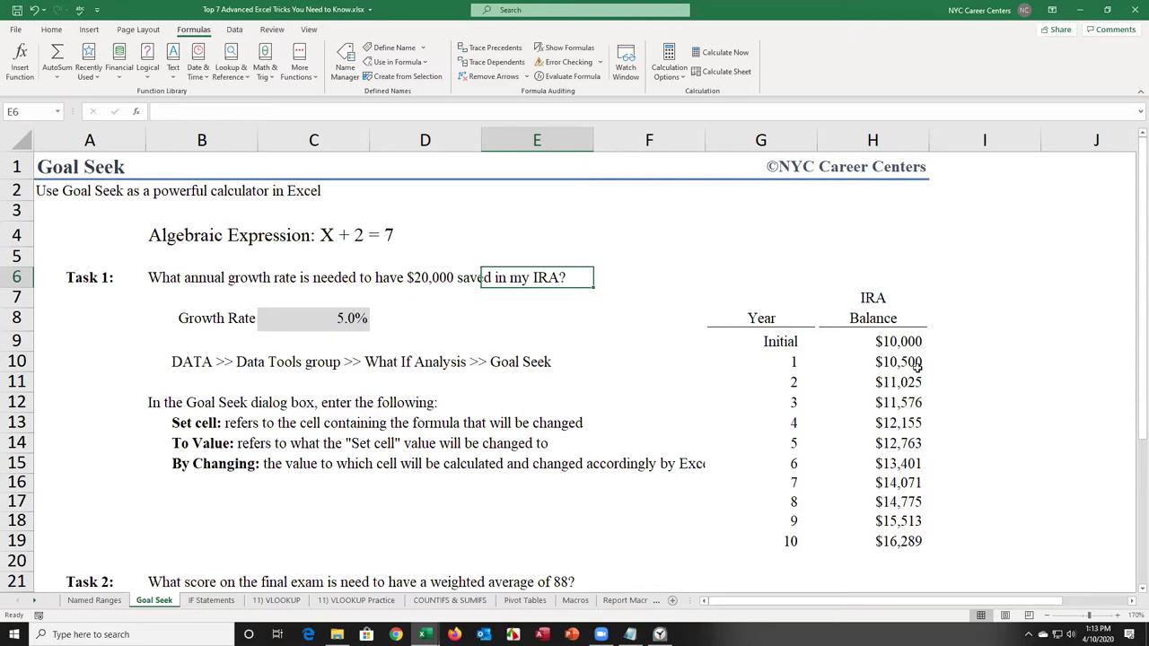
{"action": "left_click", "coordinate": [901, 342]}
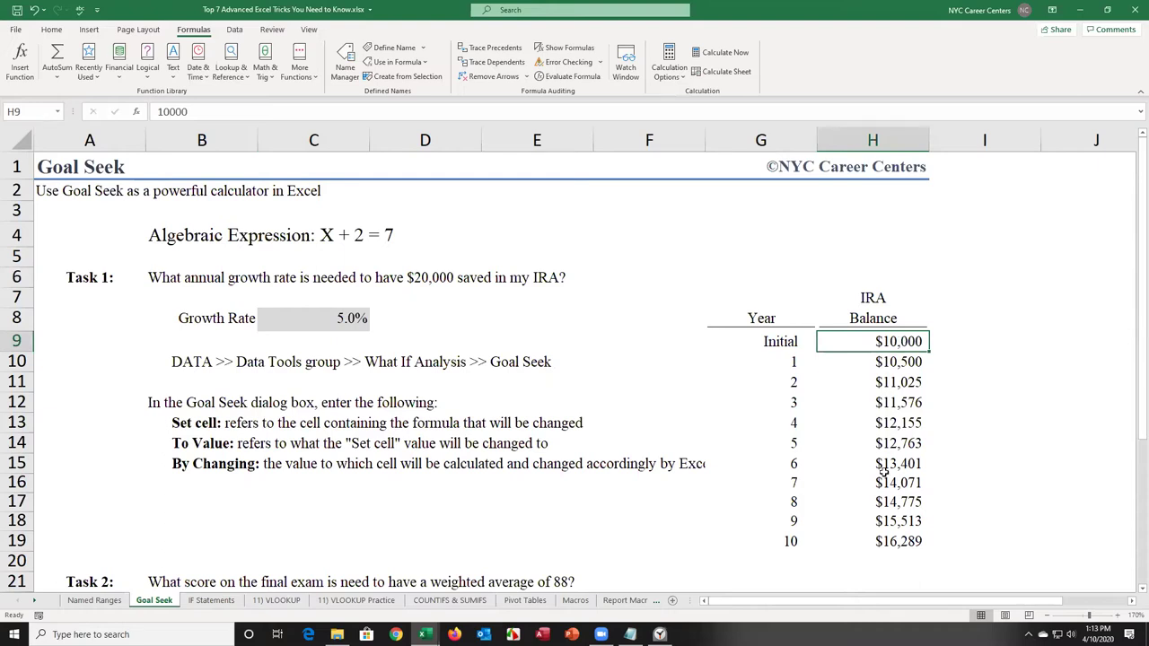
{"action": "left_click", "coordinate": [890, 543]}
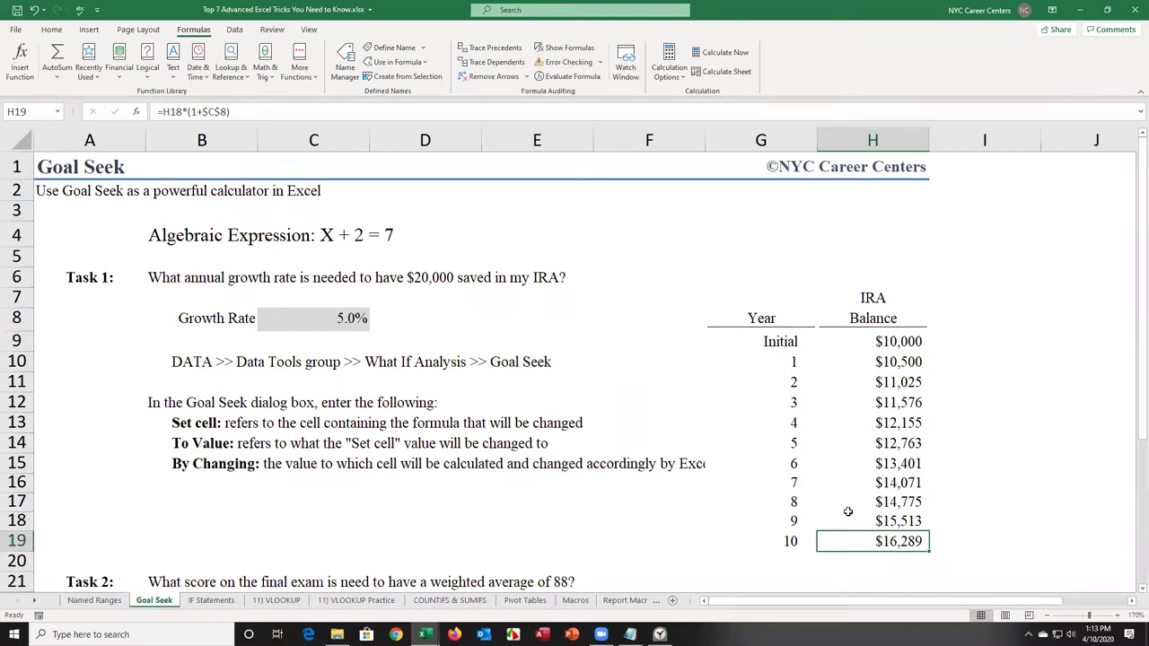
{"action": "left_click", "coordinate": [359, 322]}
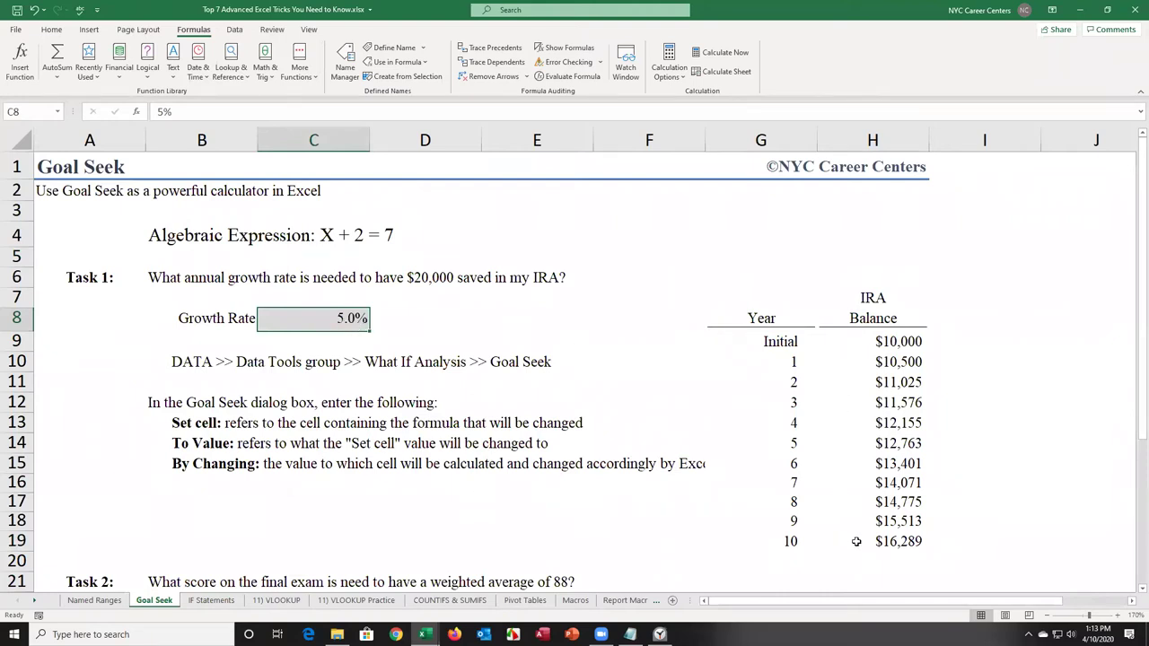
{"action": "left_click", "coordinate": [898, 544]}
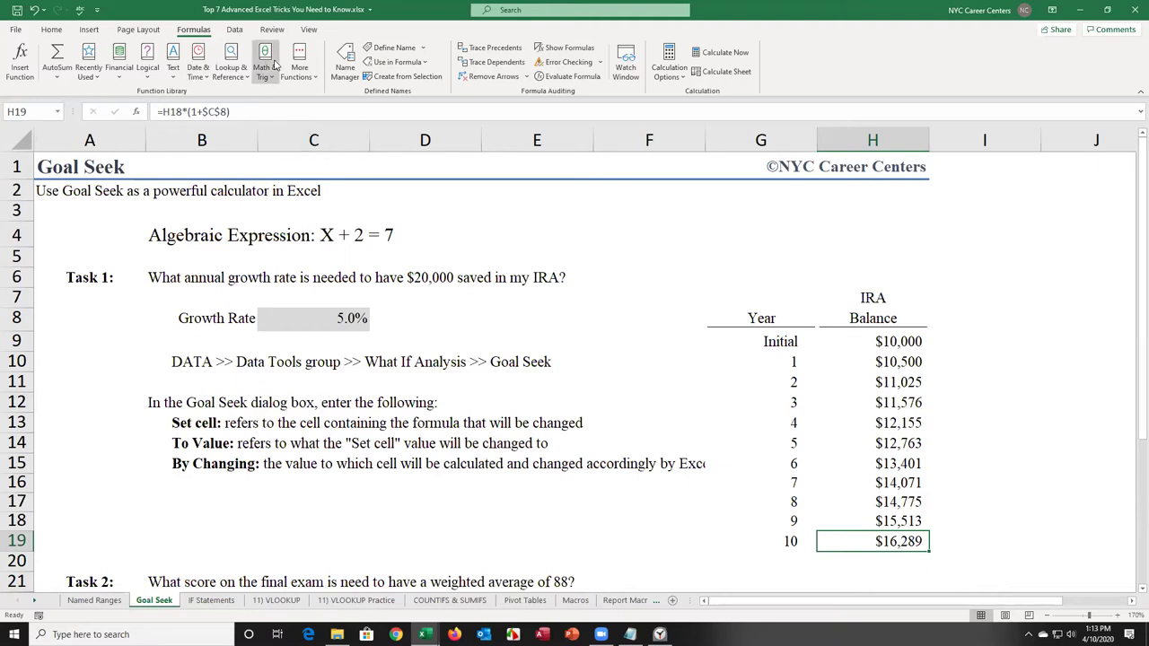
Step: Run Goal Seek to set the year 10 IRA balance in H19 to 20000 by changing the growth rate in C8
{"action": "left_click", "coordinate": [236, 31]}
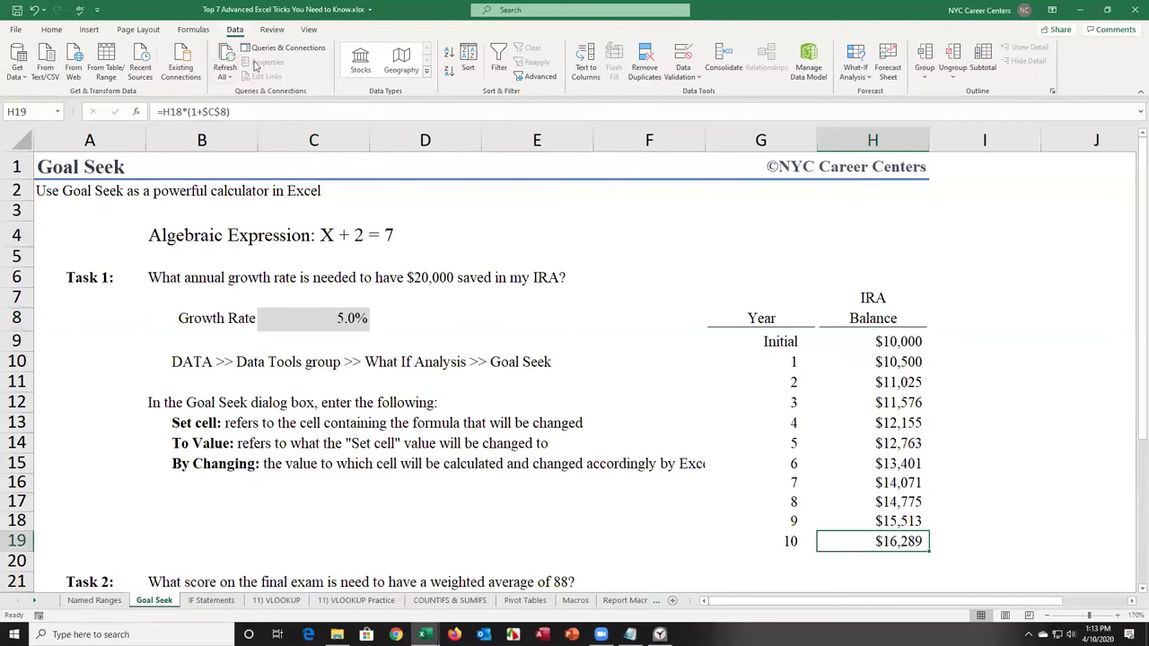
{"action": "left_click", "coordinate": [867, 81]}
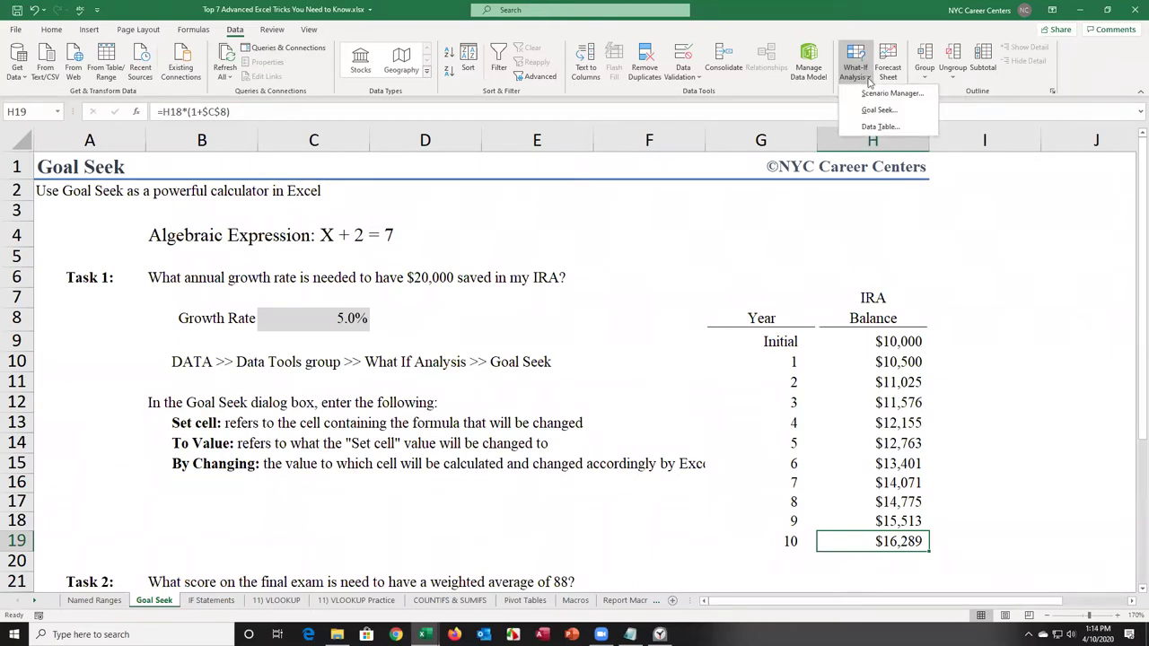
{"action": "left_click", "coordinate": [869, 113]}
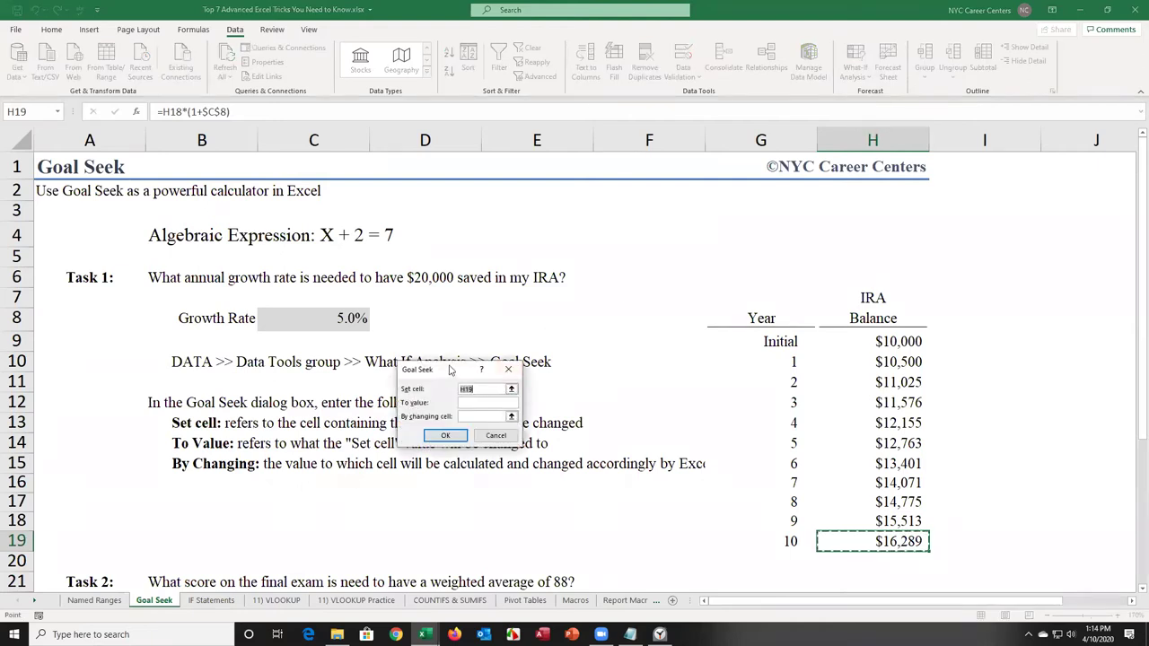
{"action": "left_click_drag", "start_coordinate": [451, 371], "coordinate": [613, 247]}
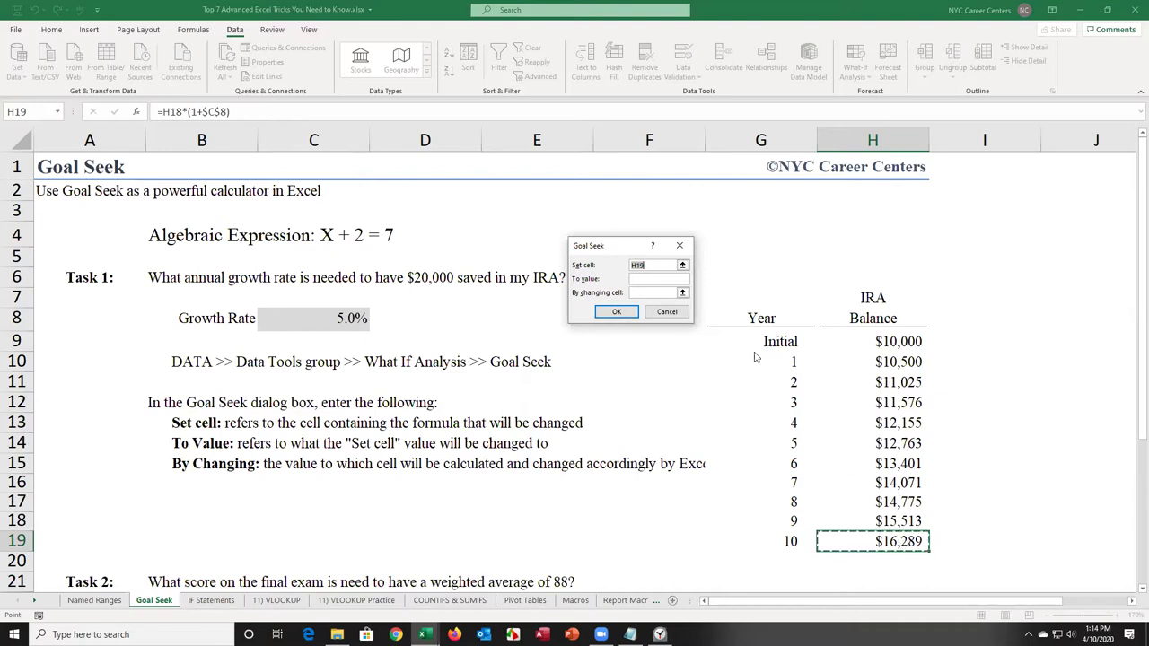
{"action": "left_click", "coordinate": [643, 279]}
{"action": "type", "text": "20000"}
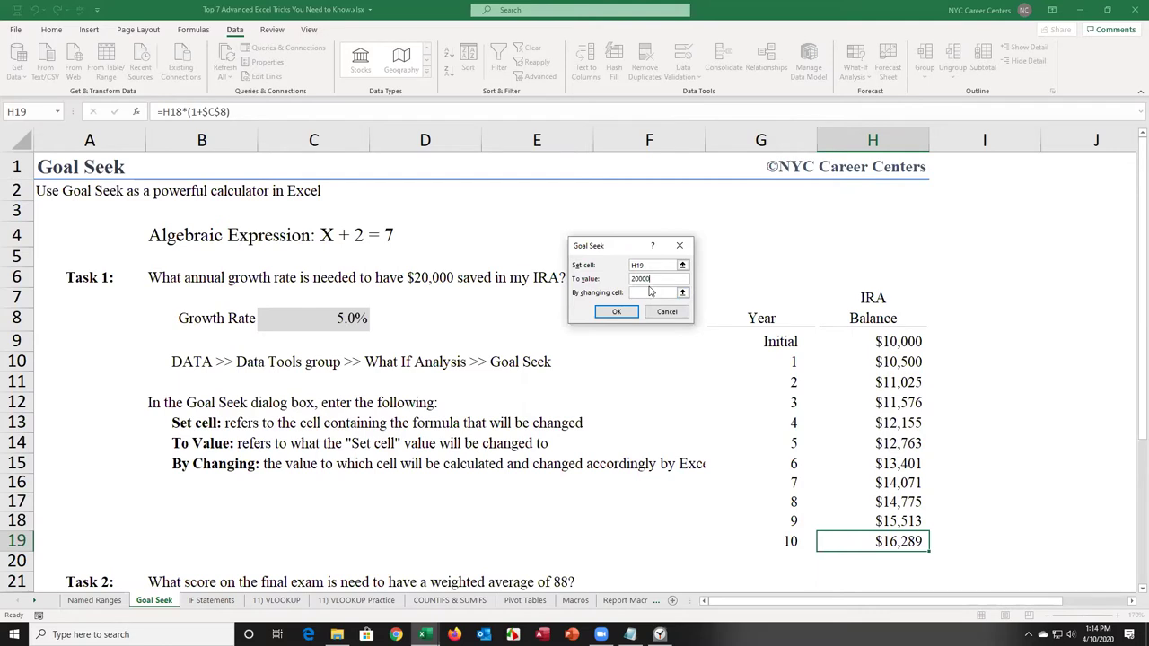
{"action": "left_click", "coordinate": [637, 293]}
{"action": "left_click", "coordinate": [347, 316]}
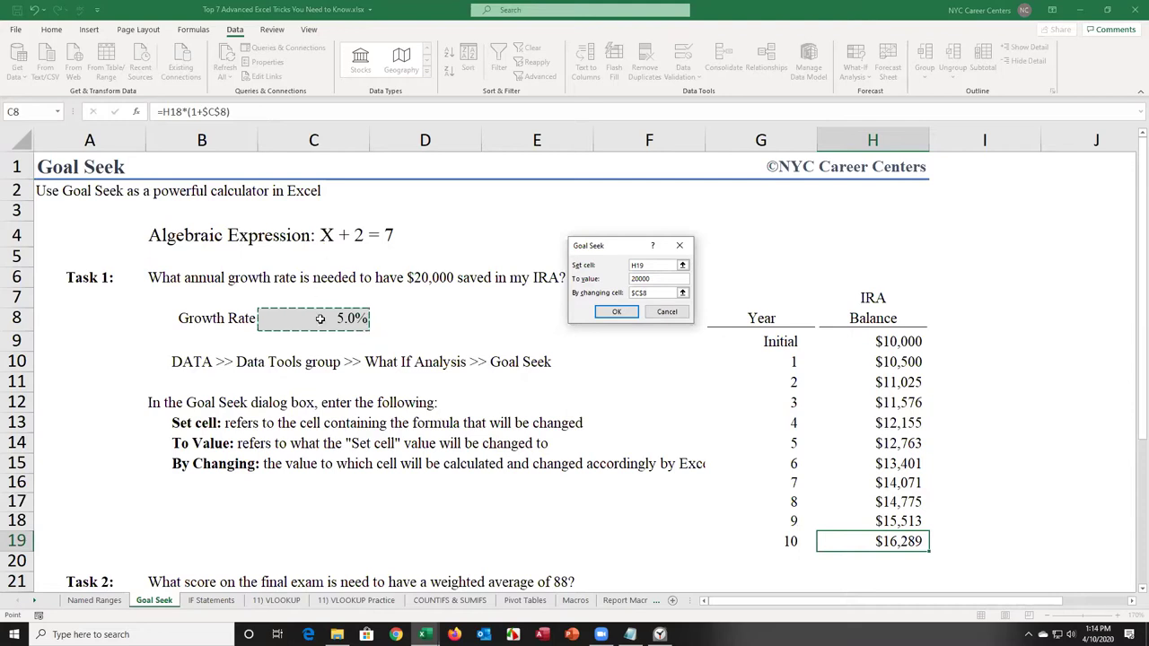
{"action": "left_click", "coordinate": [615, 312]}
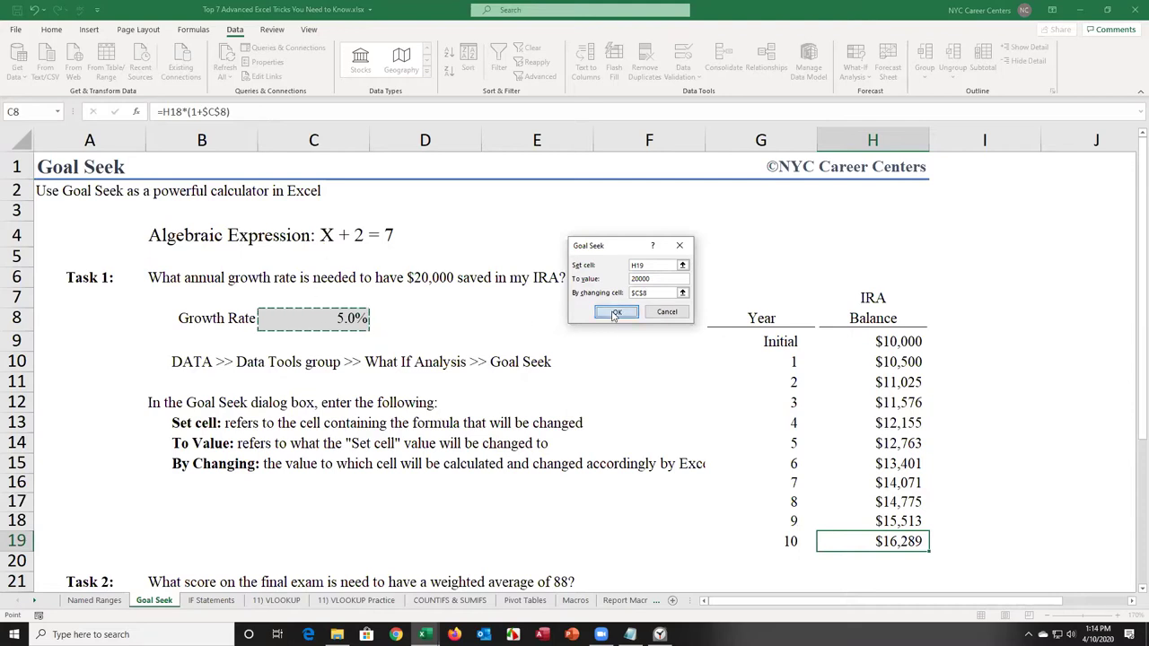
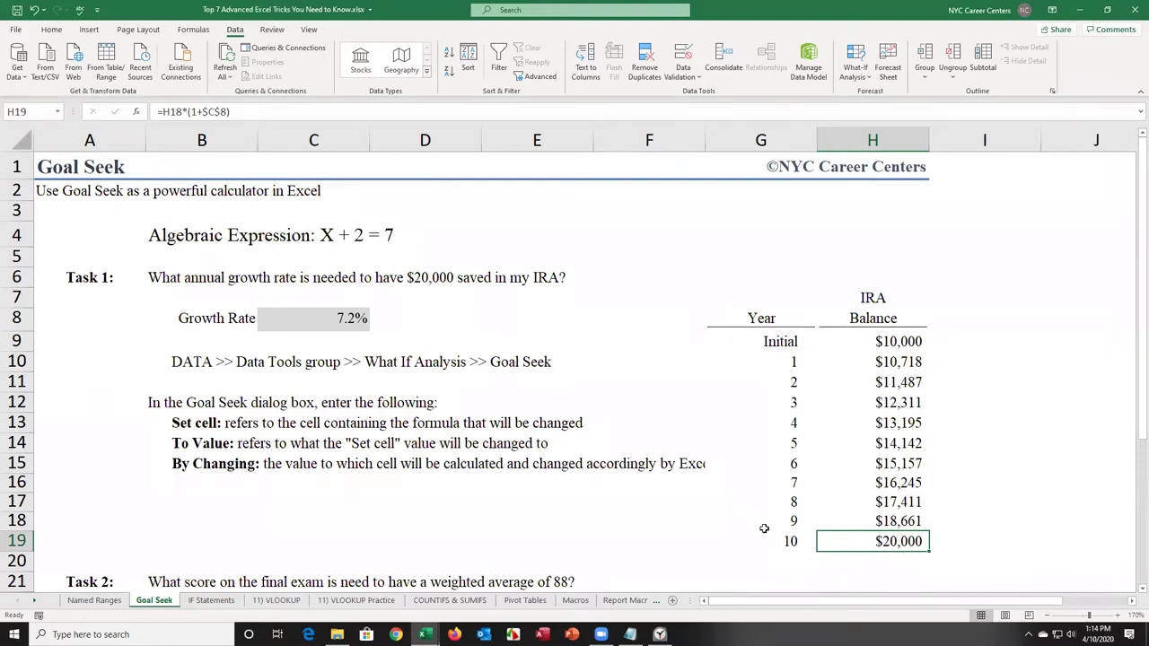
Step: Examine the year 10 balance formula in H19, plus the final exam score in D29 and weighted average in D31 of Task 2
{"action": "double_click", "coordinate": [886, 541]}
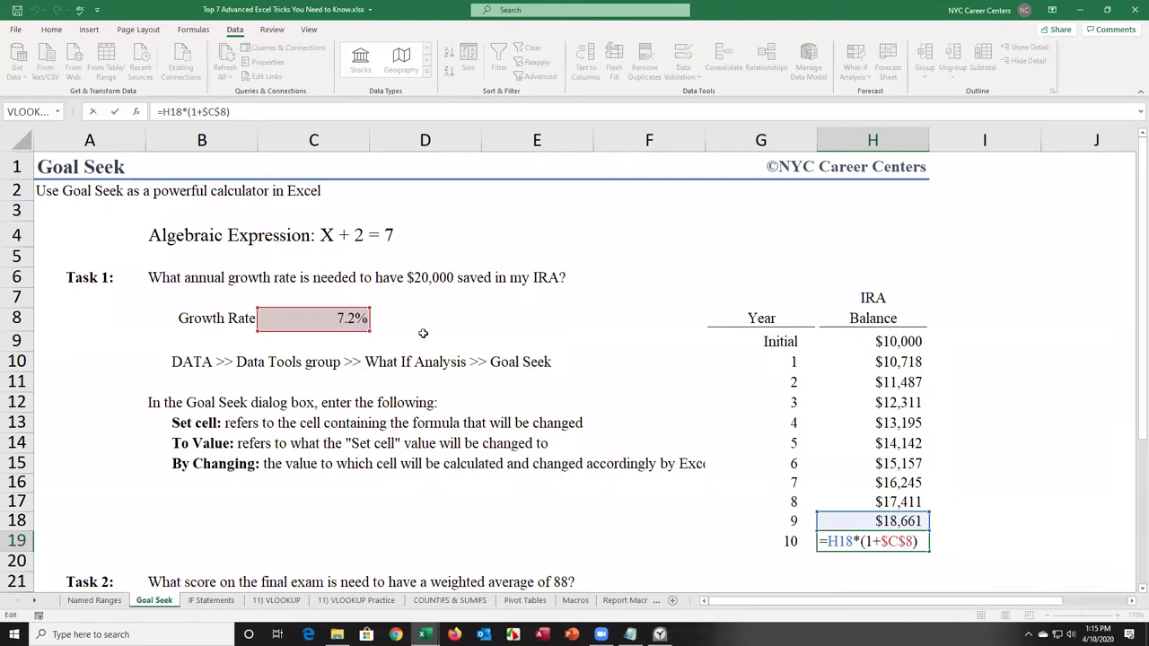
{"action": "left_click", "coordinate": [530, 335]}
{"action": "key", "text": "Down"}
{"action": "key", "text": "Down"}
{"action": "key", "text": "Down"}
{"action": "key", "text": "Down"}
{"action": "key", "text": "Down"}
{"action": "key", "text": "Down"}
{"action": "key", "text": "Down"}
{"action": "key", "text": "Down"}
{"action": "key", "text": "Down"}
{"action": "key", "text": "Down"}
{"action": "key", "text": "Down"}
{"action": "key", "text": "Down"}
{"action": "key", "text": "Down"}
{"action": "key", "text": "Down"}
{"action": "key", "text": "Down"}
{"action": "key", "text": "Down"}
{"action": "key", "text": "Down"}
{"action": "key", "text": "Down"}
{"action": "key", "text": "Down"}
{"action": "key", "text": "Down"}
{"action": "key", "text": "Down"}
{"action": "key", "text": "Down"}
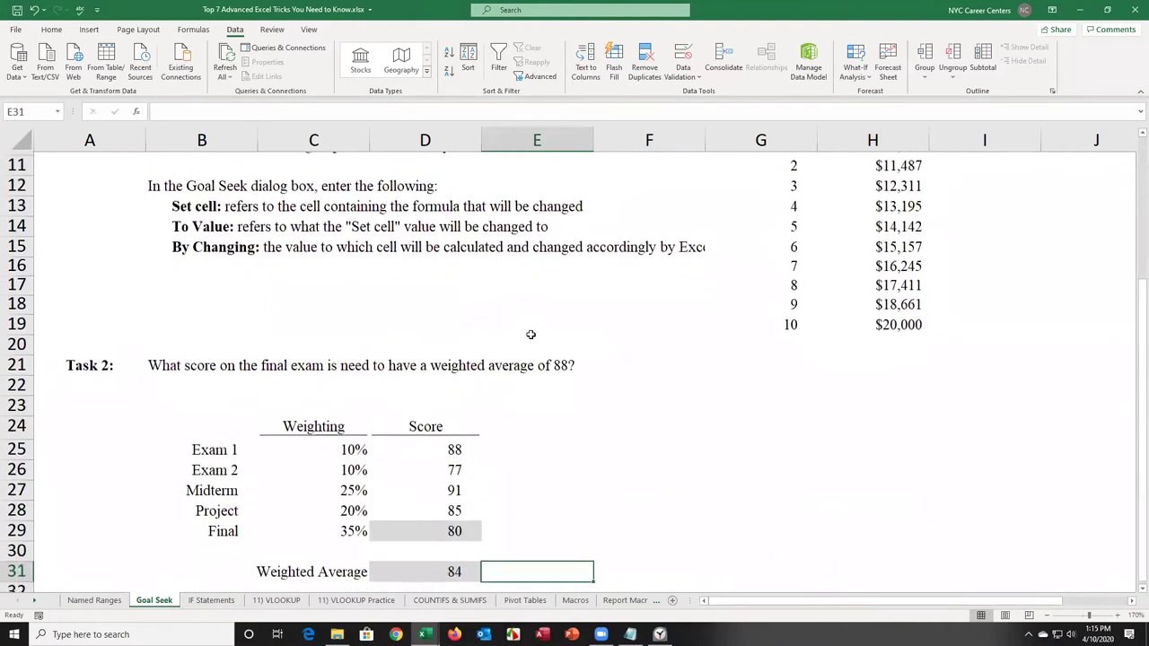
{"action": "left_click", "coordinate": [455, 507]}
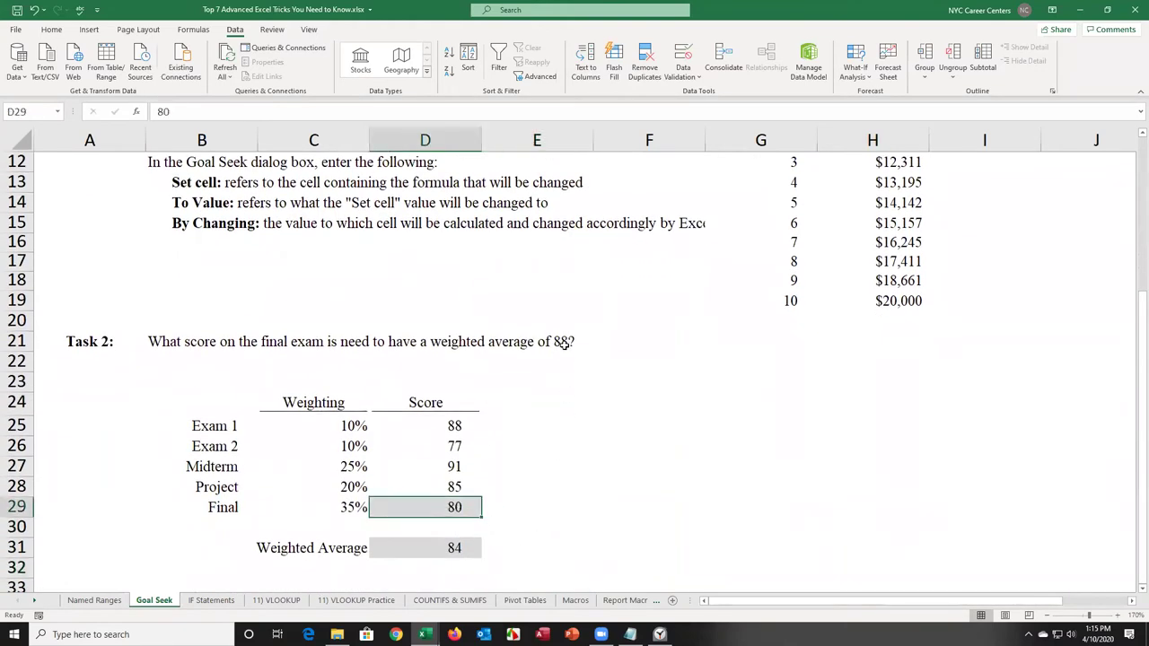
{"action": "left_click", "coordinate": [454, 547]}
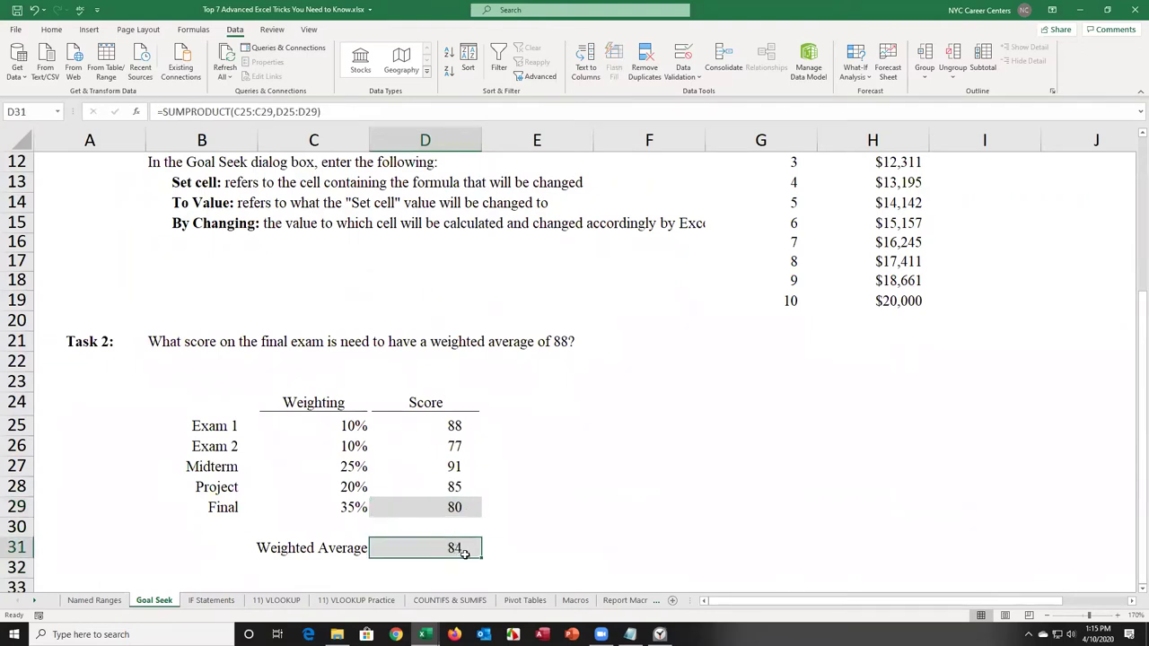
{"action": "left_click", "coordinate": [455, 507]}
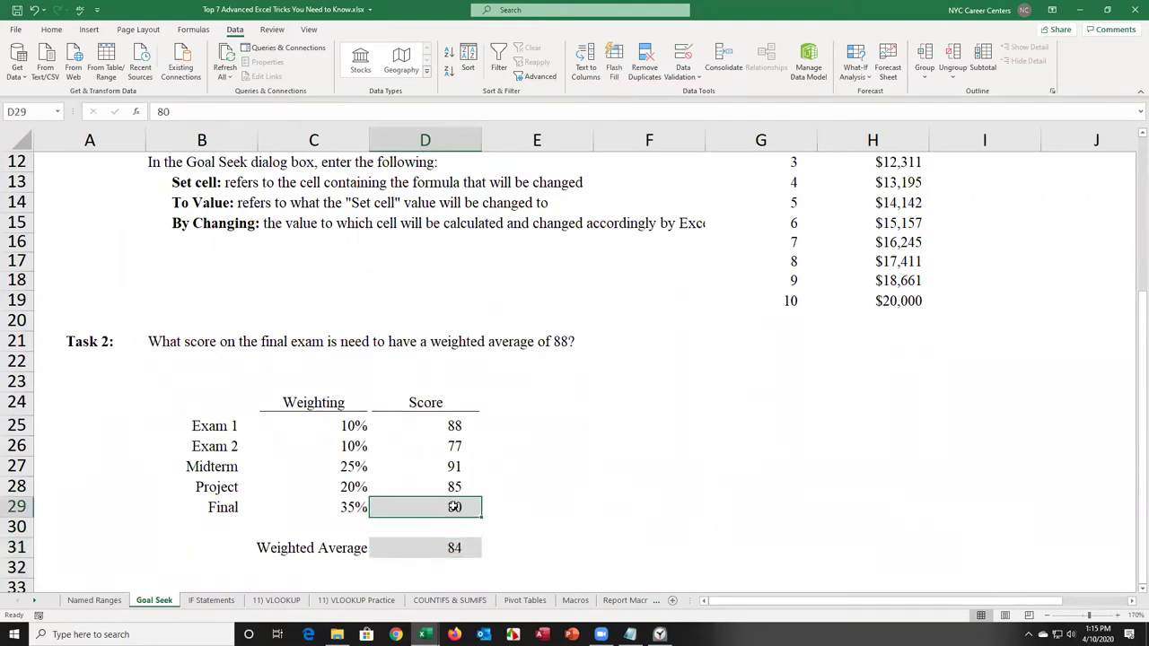
Step: Run Goal Seek to set the weighted average in D31 to 88 by changing the final exam score in D29
{"action": "left_click", "coordinate": [453, 551]}
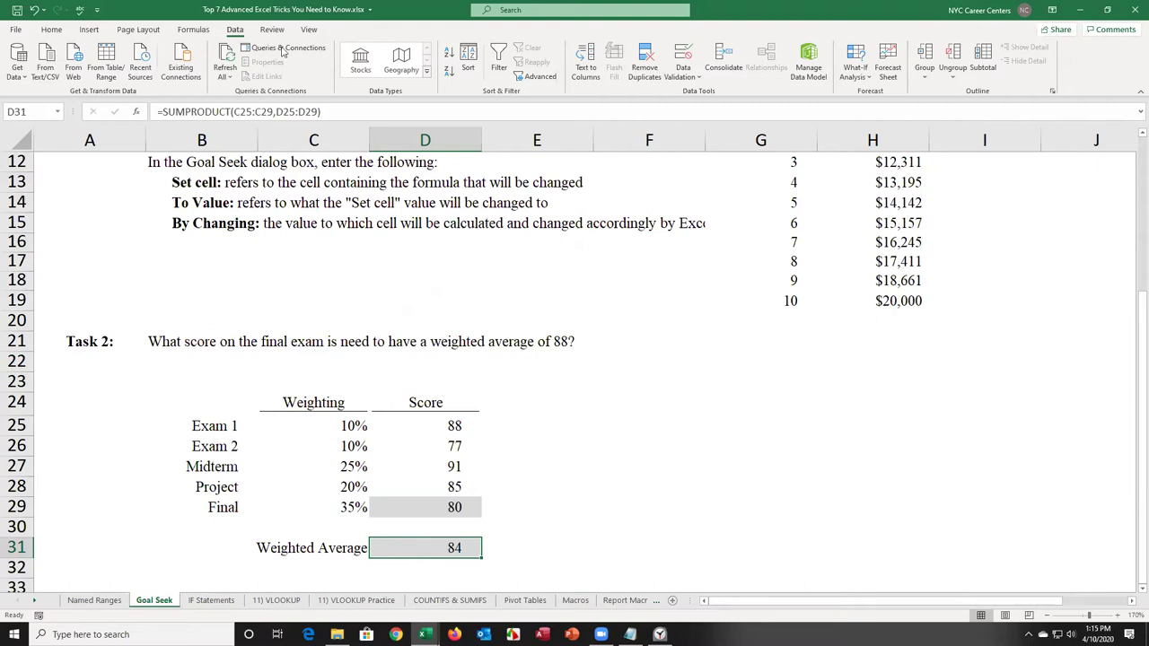
{"action": "left_click", "coordinate": [860, 77]}
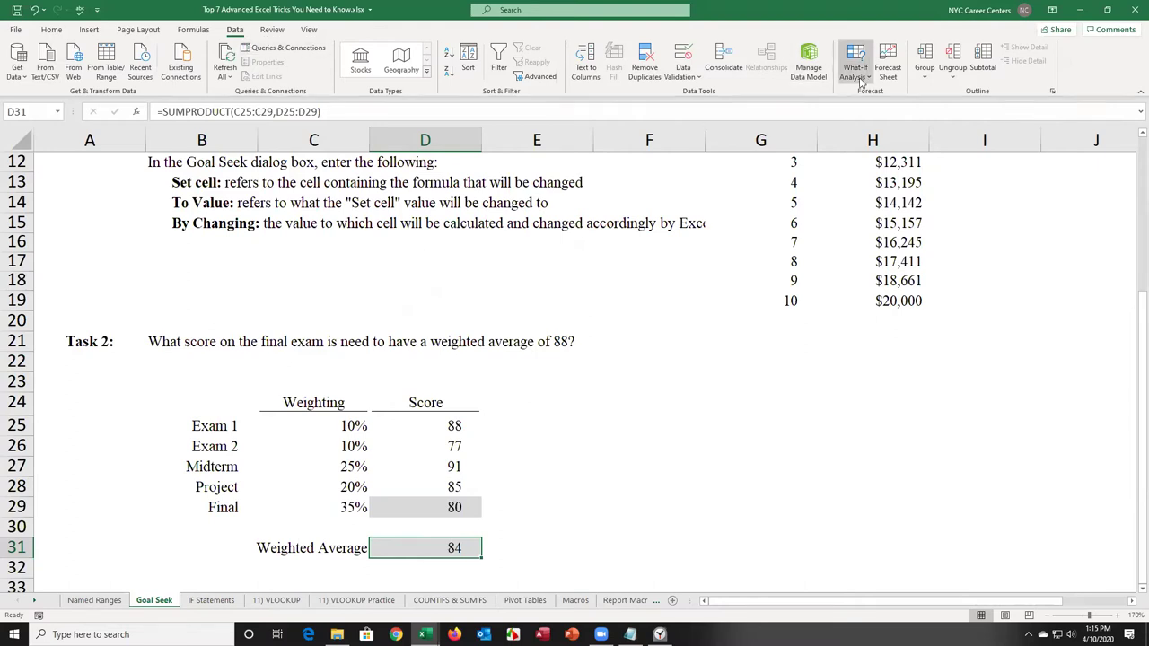
{"action": "left_click", "coordinate": [875, 110]}
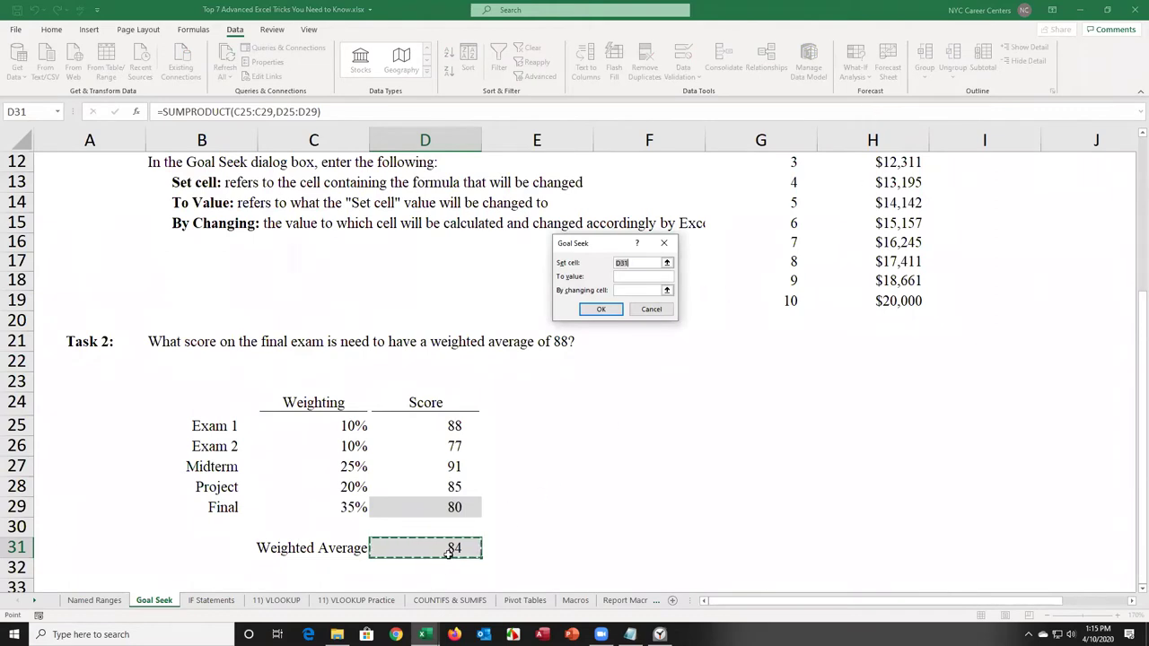
{"action": "left_click", "coordinate": [622, 277]}
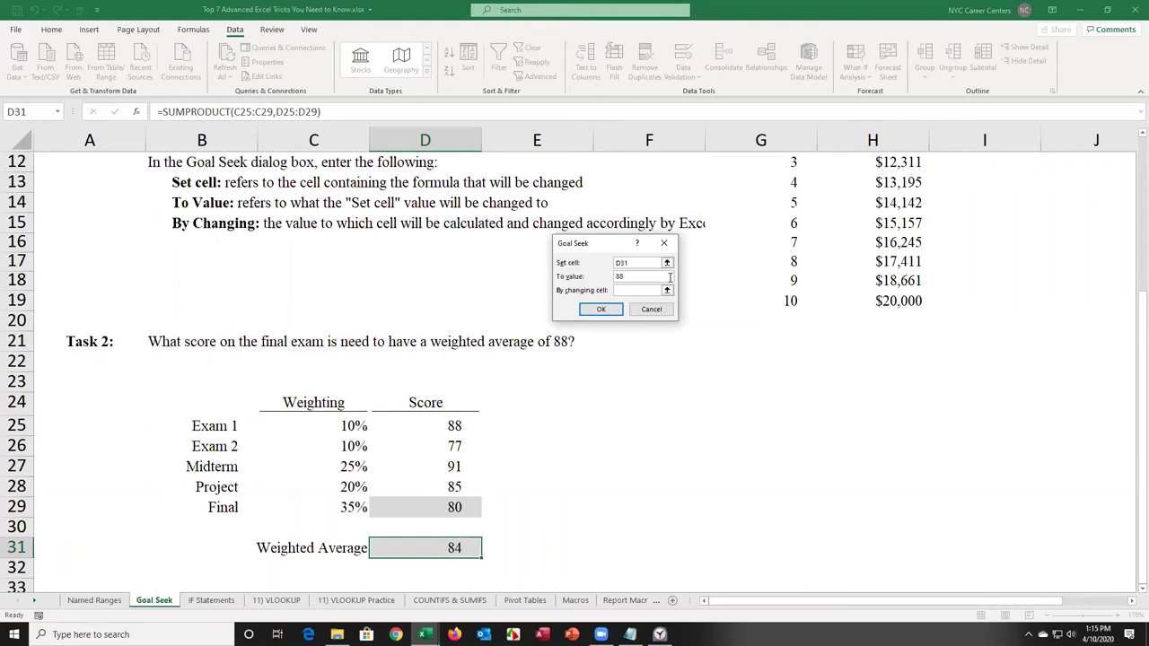
{"action": "left_click", "coordinate": [637, 290]}
{"action": "left_click", "coordinate": [455, 507]}
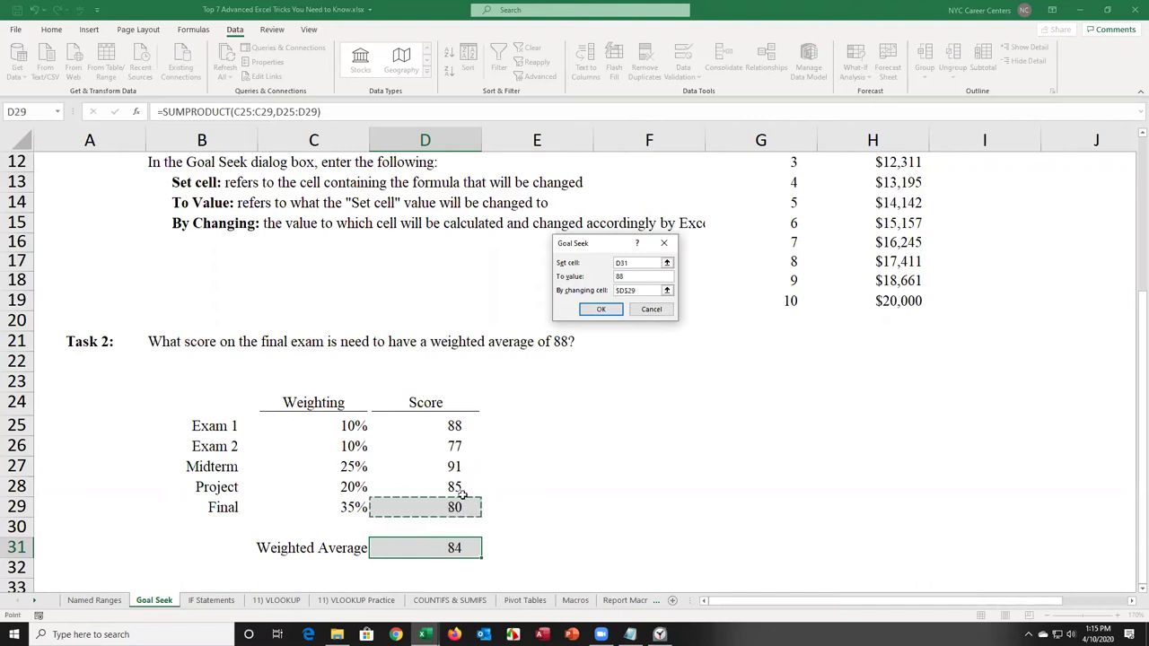
{"action": "left_click", "coordinate": [601, 309]}
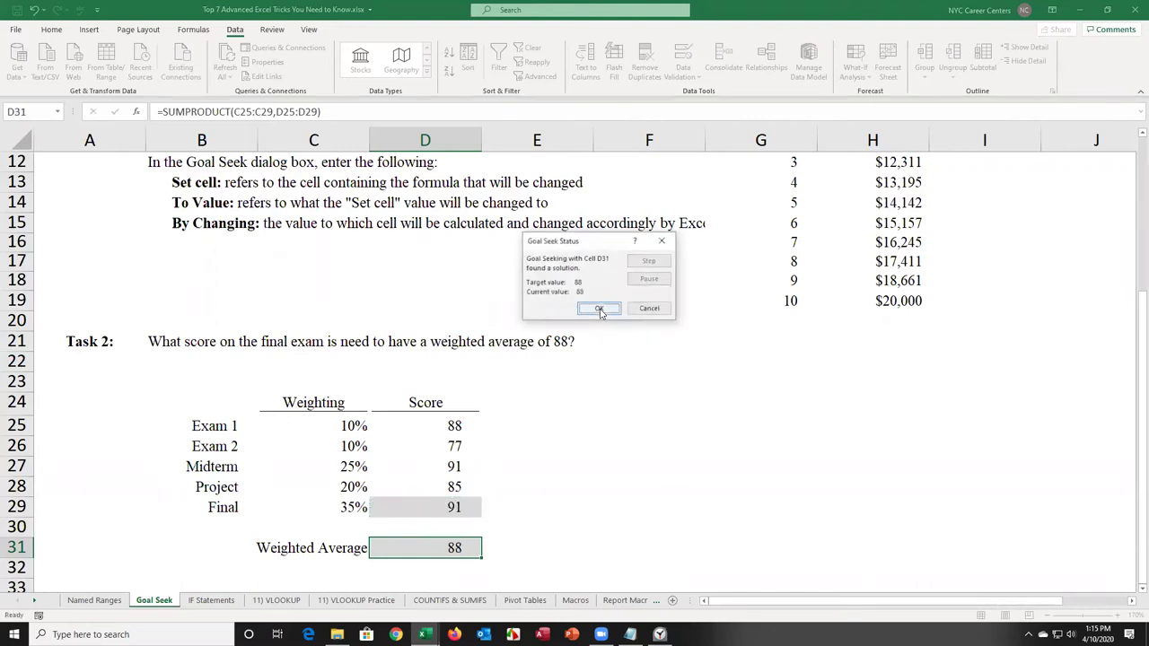
{"action": "left_click", "coordinate": [599, 310]}
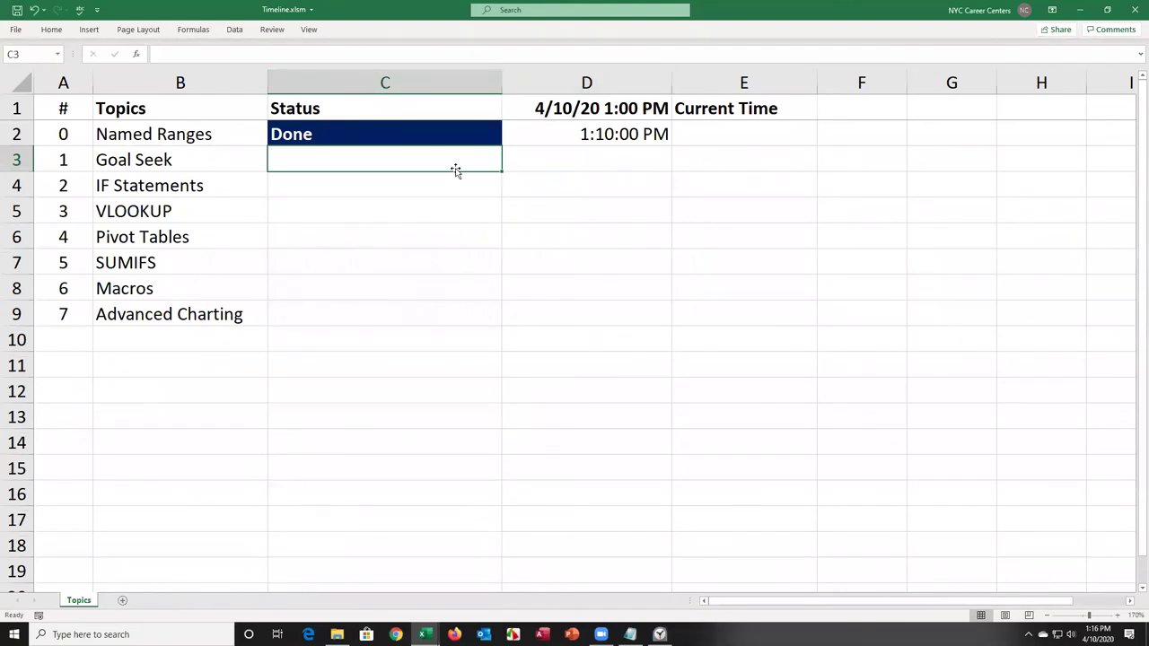
Step: Mark the Goal Seek topic as Done in cell C3 of the Timeline workbook, and return to the Top 7 Advanced Excel Tricks workbook
{"action": "type", "text": "Done"}
{"action": "key", "text": "Return"}
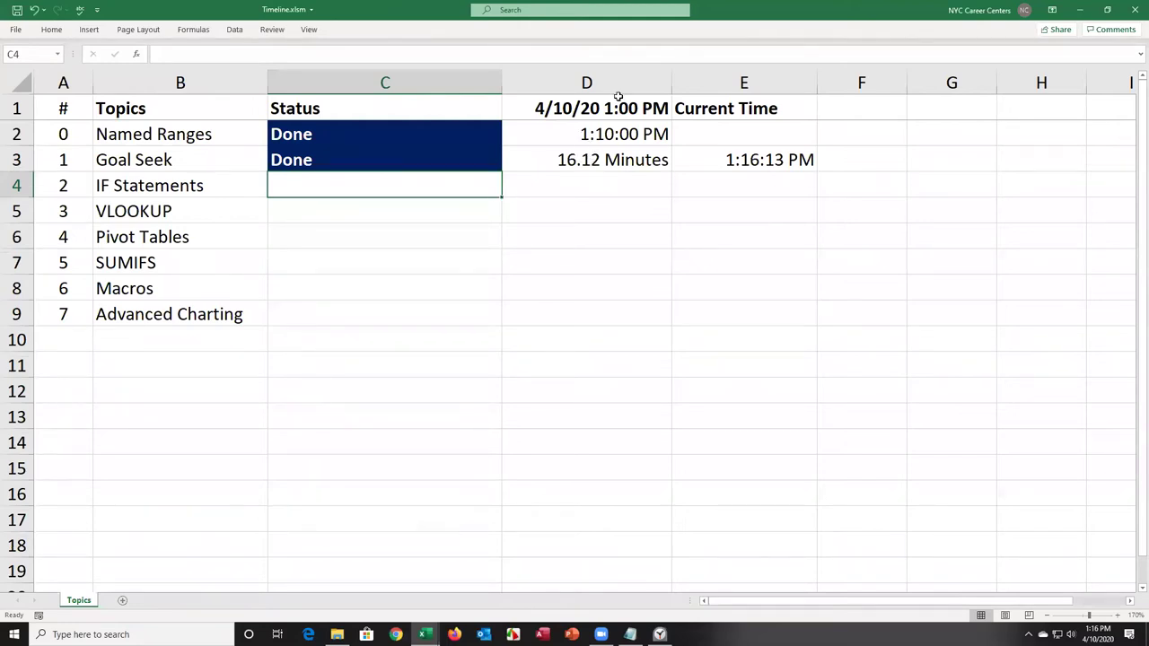
{"action": "key", "text": "alt+Tab"}
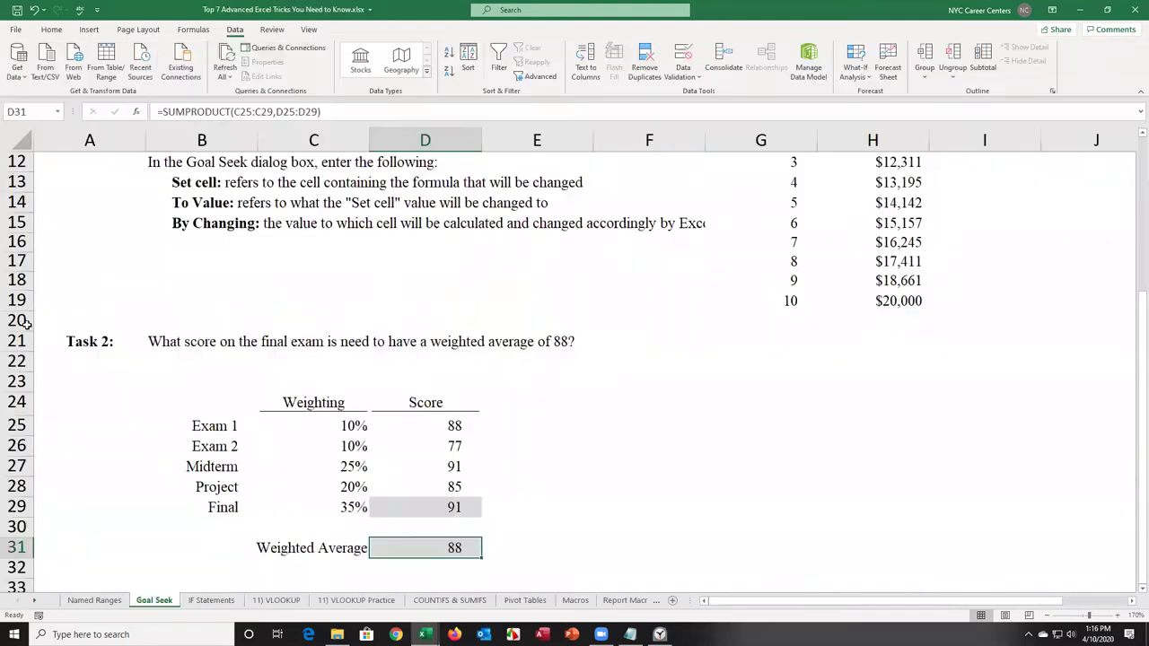
Step: Review the weighted average formula in D31 on the Goal Seek worksheet and the exact final exam score in D29
{"action": "left_click", "coordinate": [212, 601]}
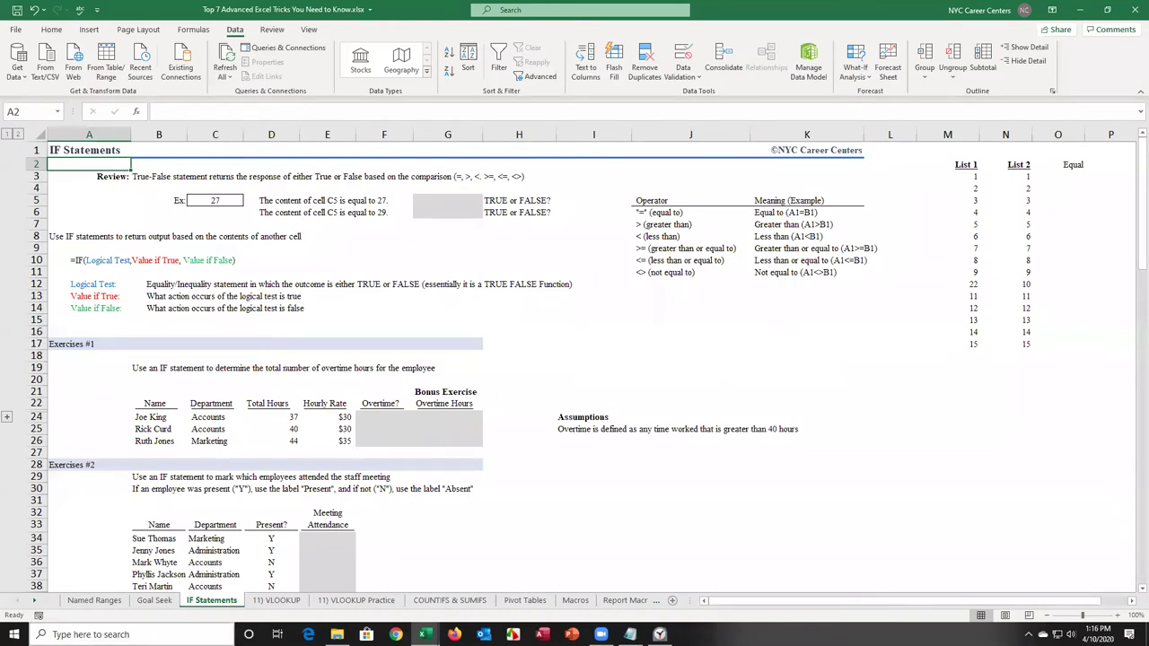
{"action": "left_click", "coordinate": [154, 601]}
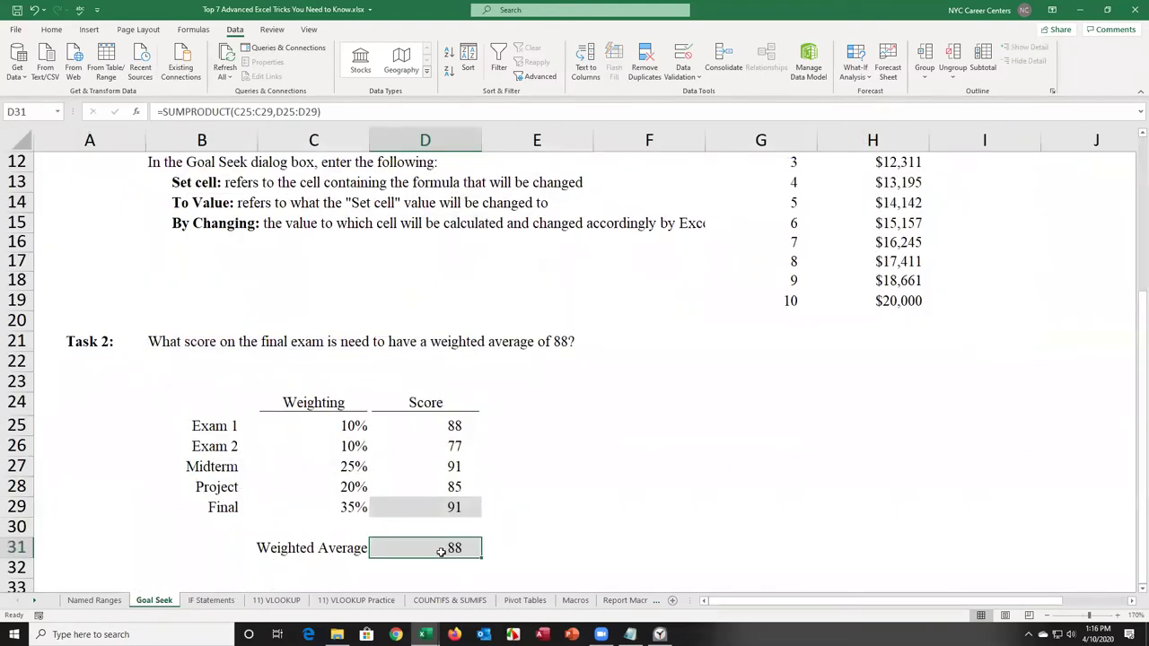
{"action": "double_click", "coordinate": [438, 547]}
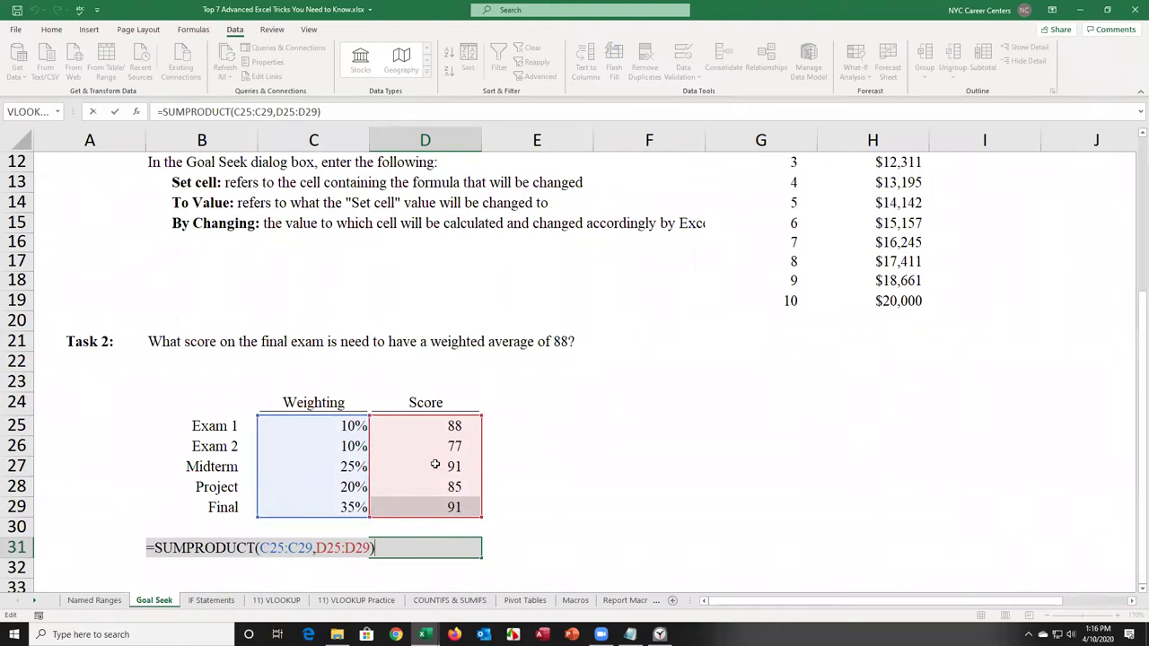
{"action": "key", "text": "Escape"}
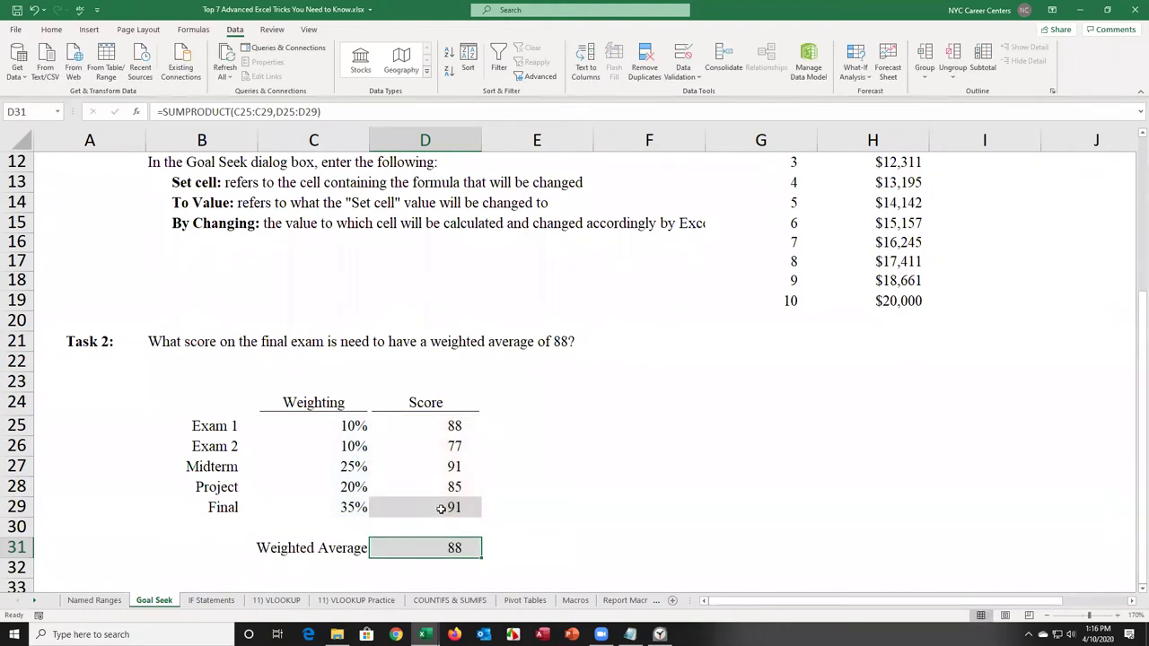
{"action": "left_click", "coordinate": [441, 509]}
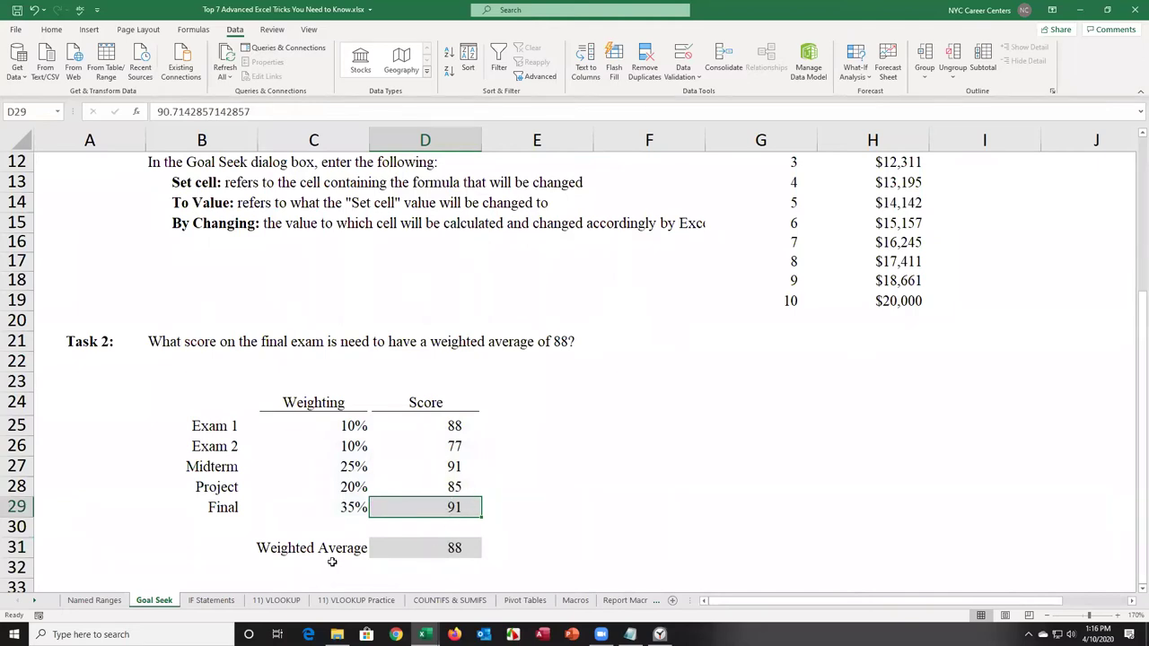
Step: Show the IF Statements worksheet at 150% zoom, starting from row 1
{"action": "left_click", "coordinate": [212, 600]}
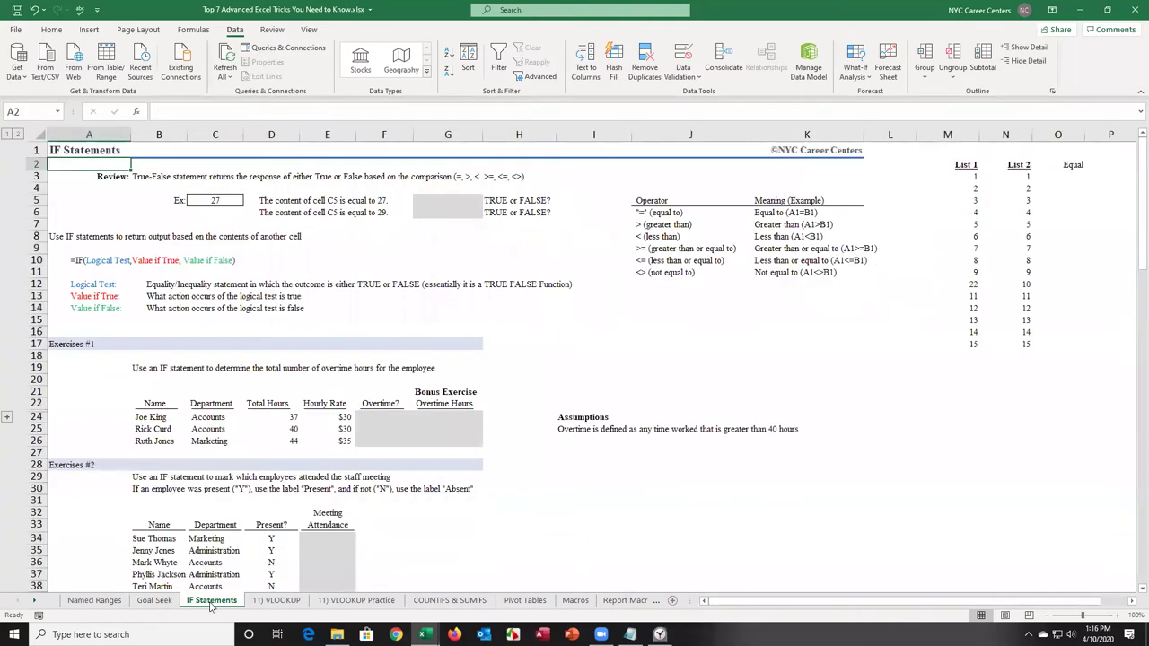
{"action": "left_click", "coordinate": [1120, 616]}
{"action": "left_click", "coordinate": [1120, 616]}
{"action": "left_click", "coordinate": [1119, 616]}
{"action": "left_click", "coordinate": [1119, 616]}
{"action": "left_click", "coordinate": [1119, 616]}
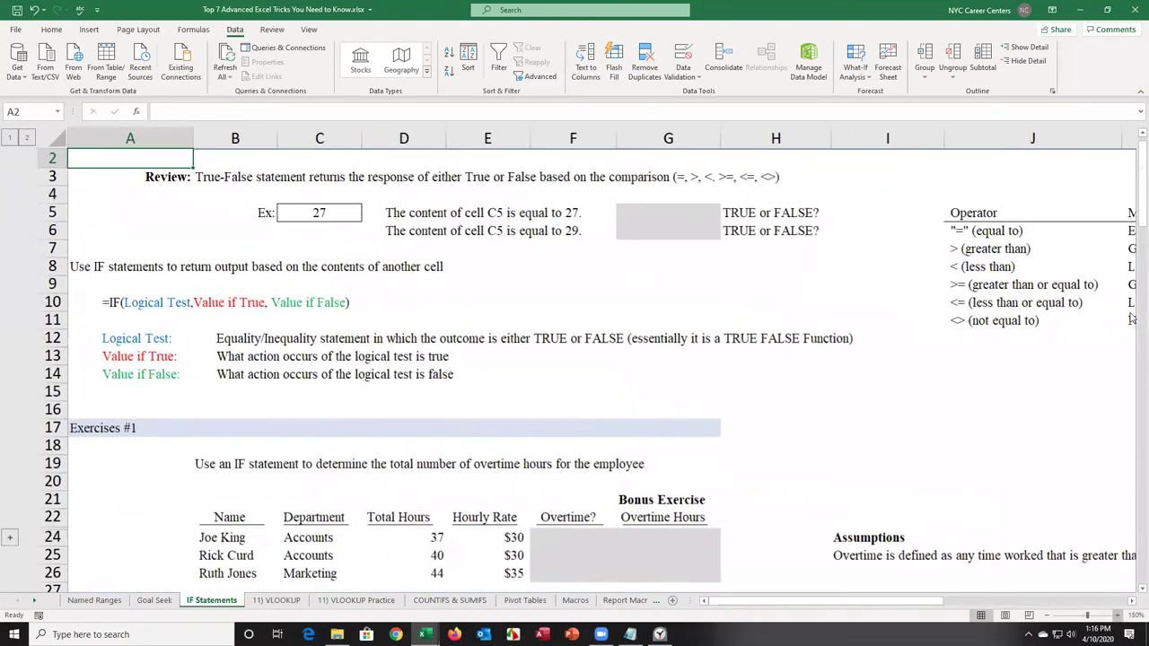
{"action": "left_click", "coordinate": [1142, 144]}
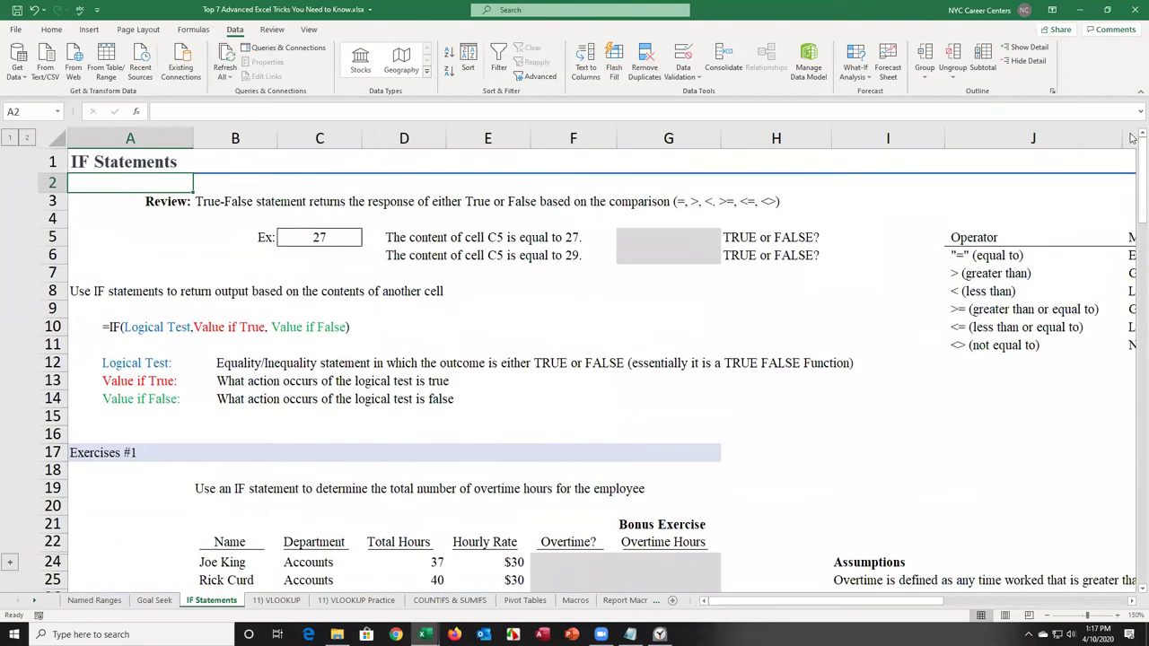
Step: Examine the comparison operators and their example meanings in J6:K11 on the IF Statements worksheet
{"action": "left_click", "coordinate": [700, 233]}
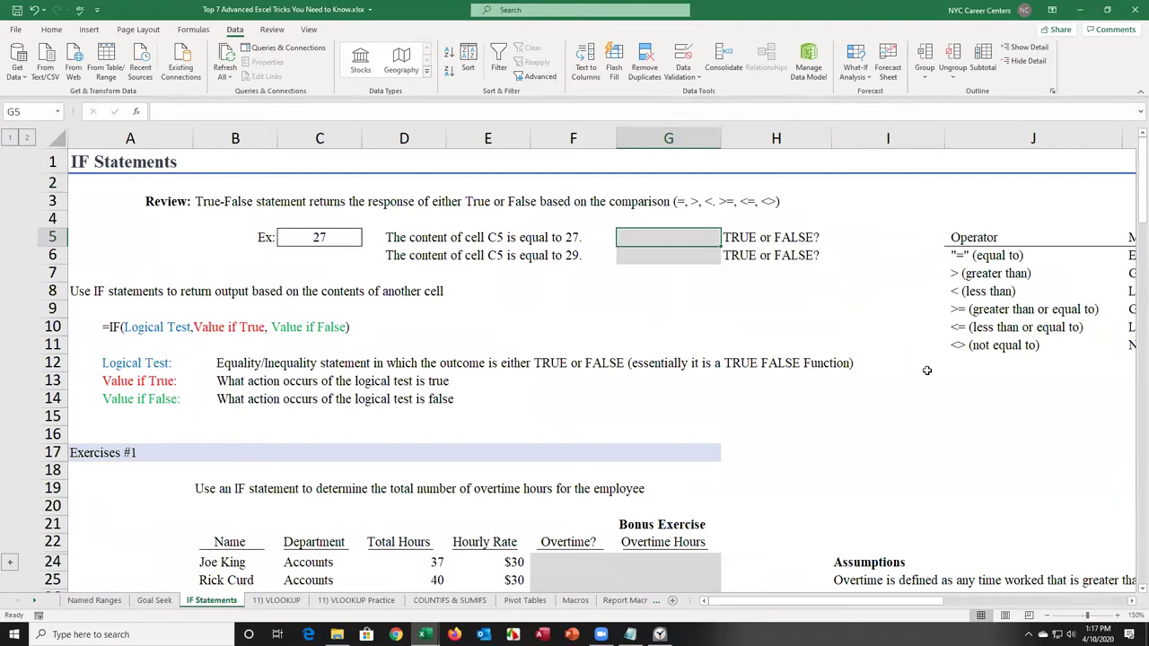
{"action": "key", "text": "Right"}
{"action": "key", "text": "Right"}
{"action": "key", "text": "Right"}
{"action": "key", "text": "Right"}
{"action": "key", "text": "Right"}
{"action": "key", "text": "Right"}
{"action": "key", "text": "Right"}
{"action": "key", "text": "Right"}
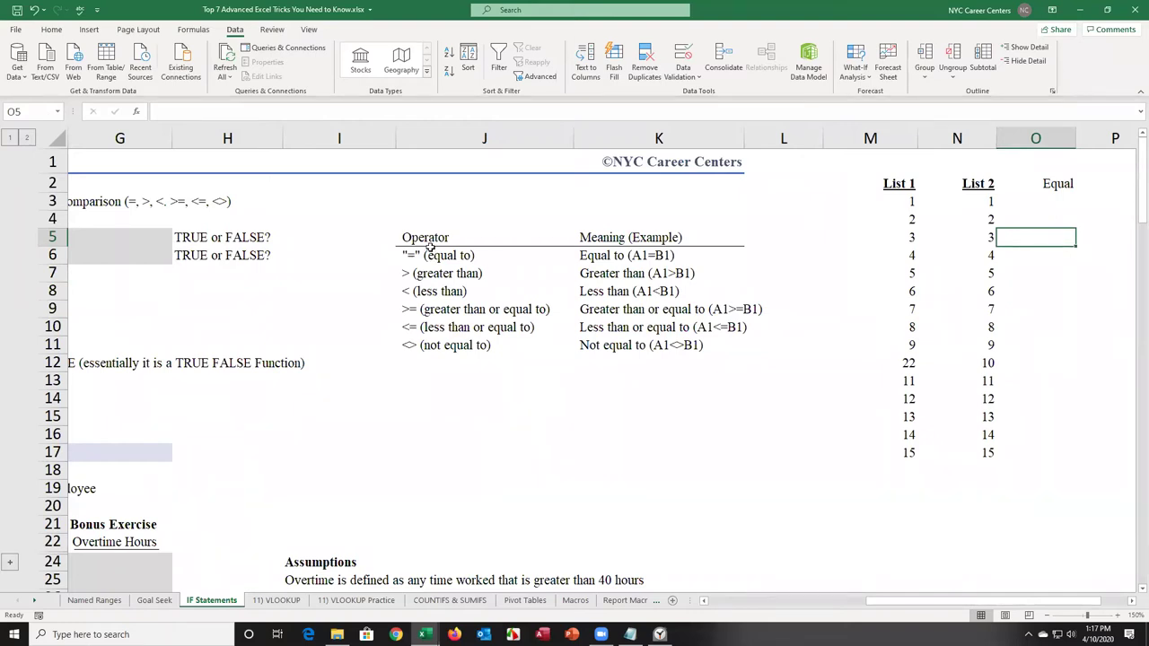
{"action": "left_click", "coordinate": [436, 256]}
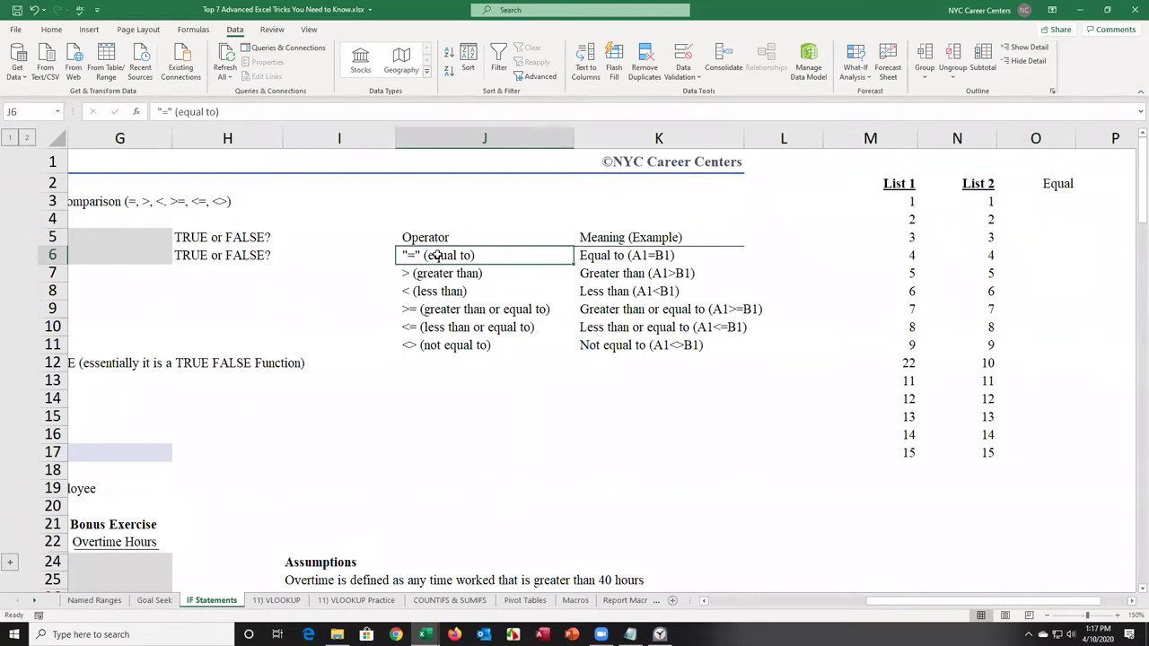
{"action": "key", "text": "Down"}
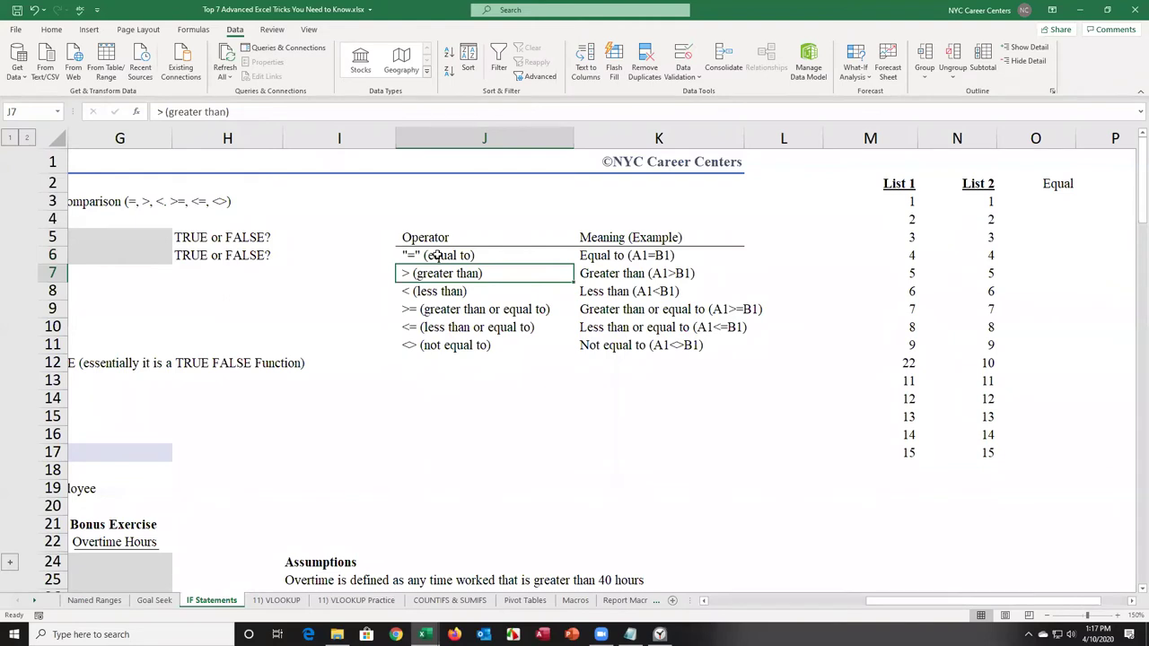
{"action": "key", "text": "Down"}
{"action": "key", "text": "Down"}
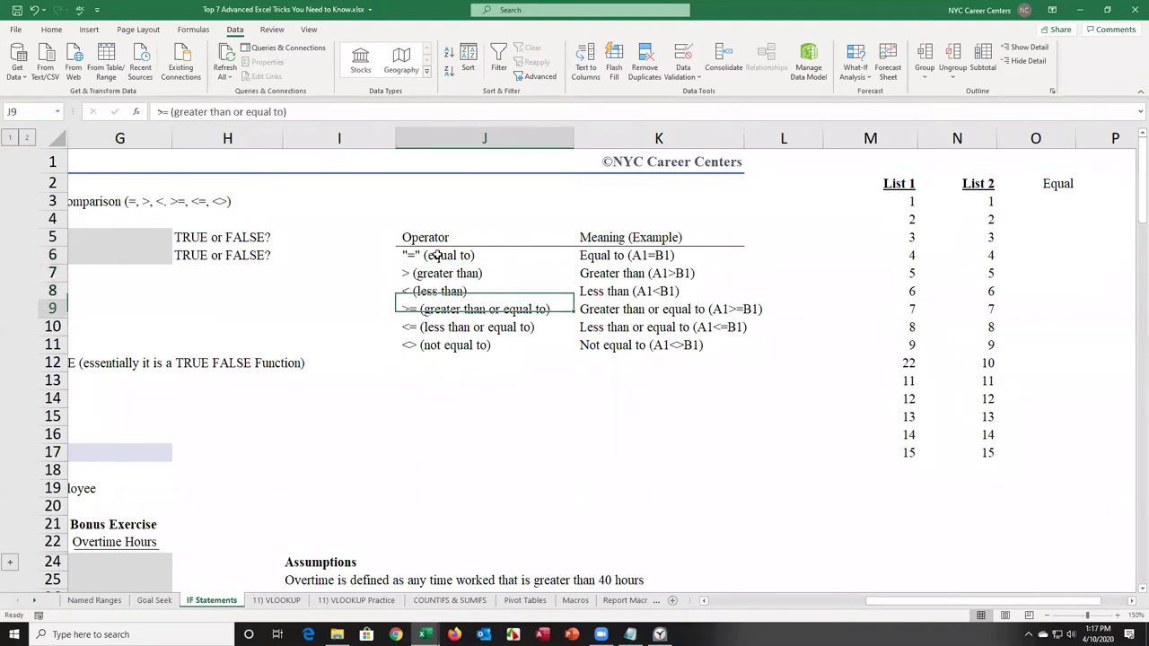
{"action": "key", "text": "Down"}
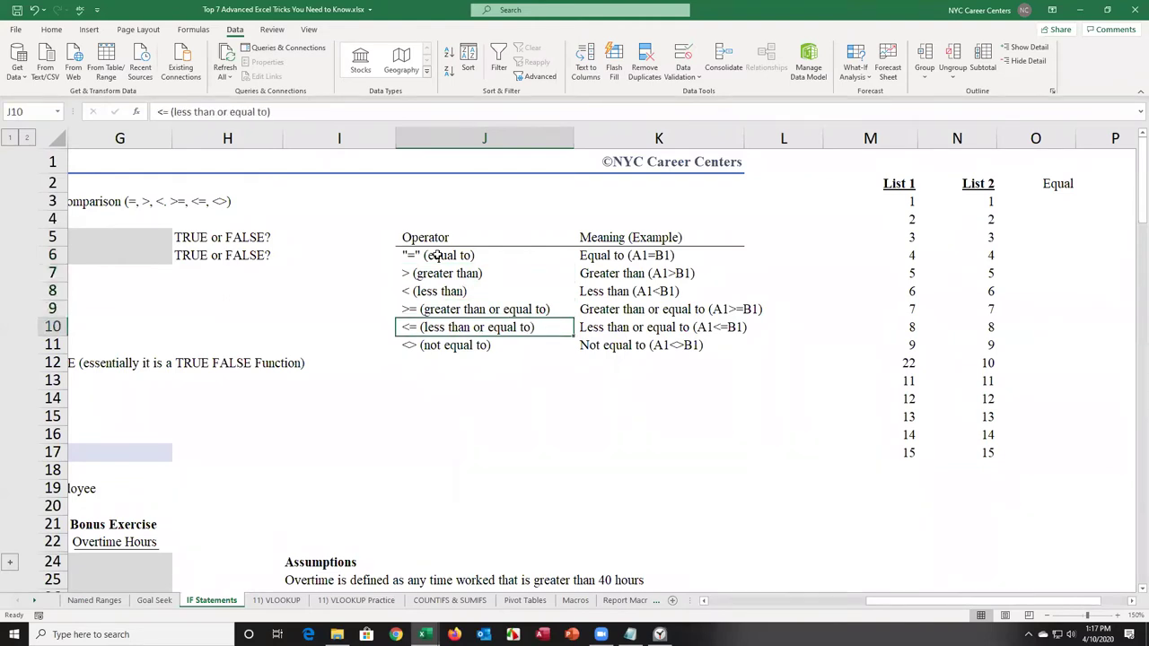
{"action": "key", "text": "Down"}
{"action": "key", "text": "Up"}
{"action": "key", "text": "Up"}
{"action": "key", "text": "Up"}
{"action": "key", "text": "Up"}
{"action": "key", "text": "Up"}
Step: Enter the comparison formula =C5=27 in G5 to test whether C5 equals 27
{"action": "key", "text": "Left"}
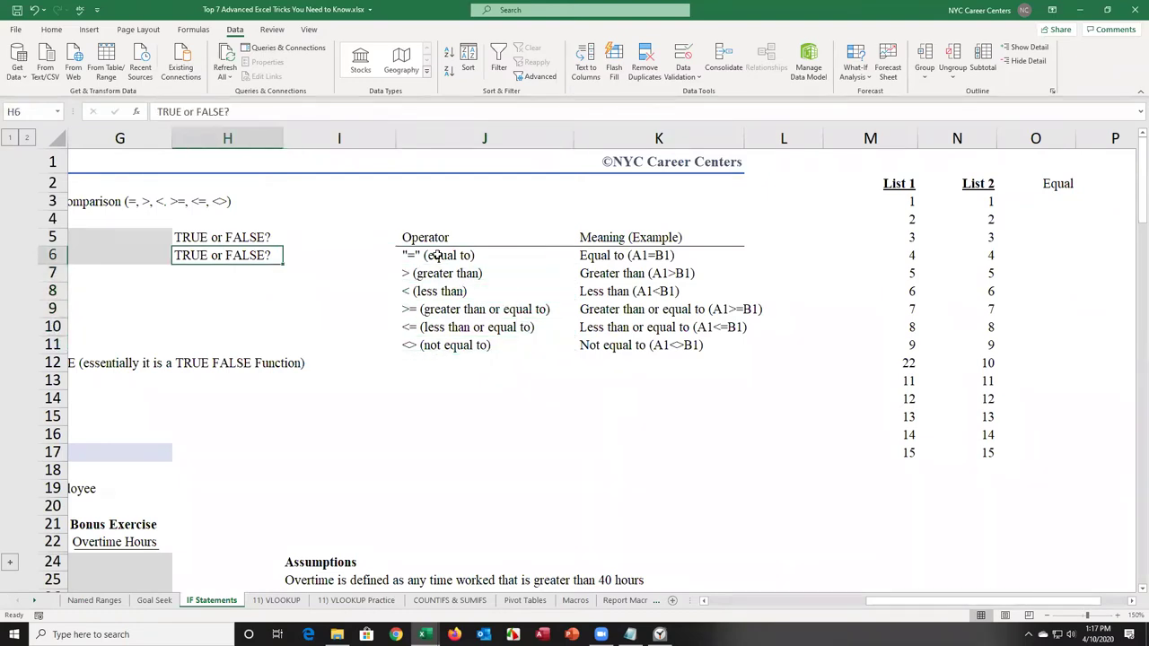
{"action": "key", "text": "Left"}
{"action": "key", "text": "Left"}
{"action": "key", "text": "Left"}
{"action": "key", "text": "Left"}
{"action": "key", "text": "Left"}
{"action": "key", "text": "Left"}
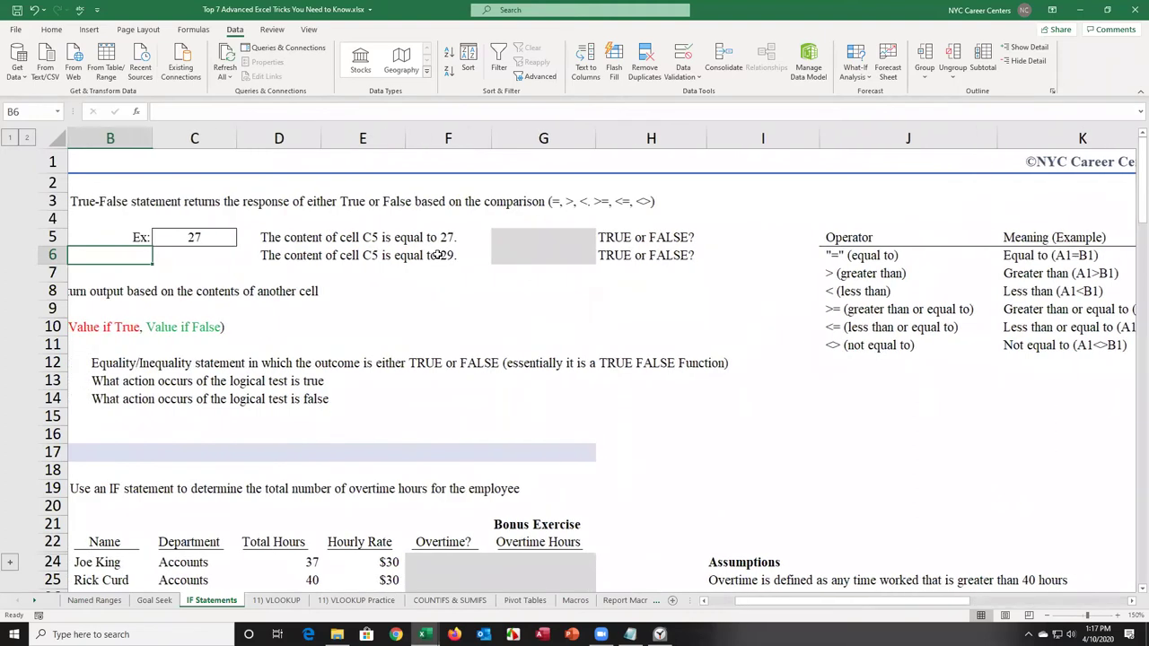
{"action": "key", "text": "Right"}
{"action": "key", "text": "Right"}
{"action": "key", "text": "Up"}
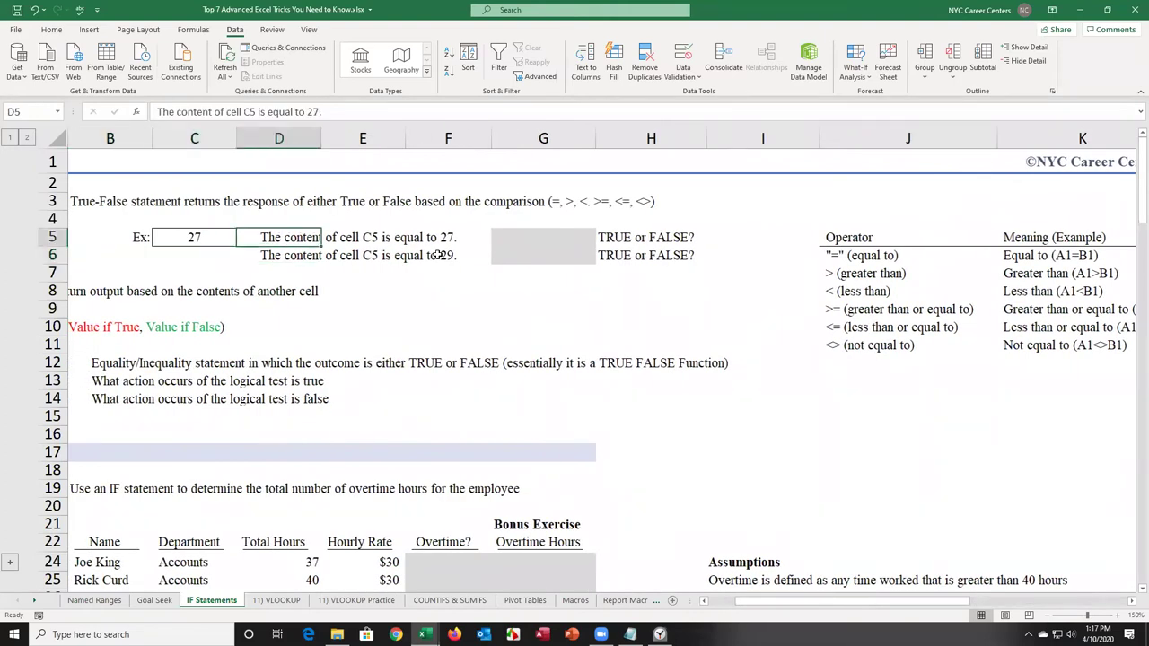
{"action": "key", "text": "Right"}
{"action": "key", "text": "Right"}
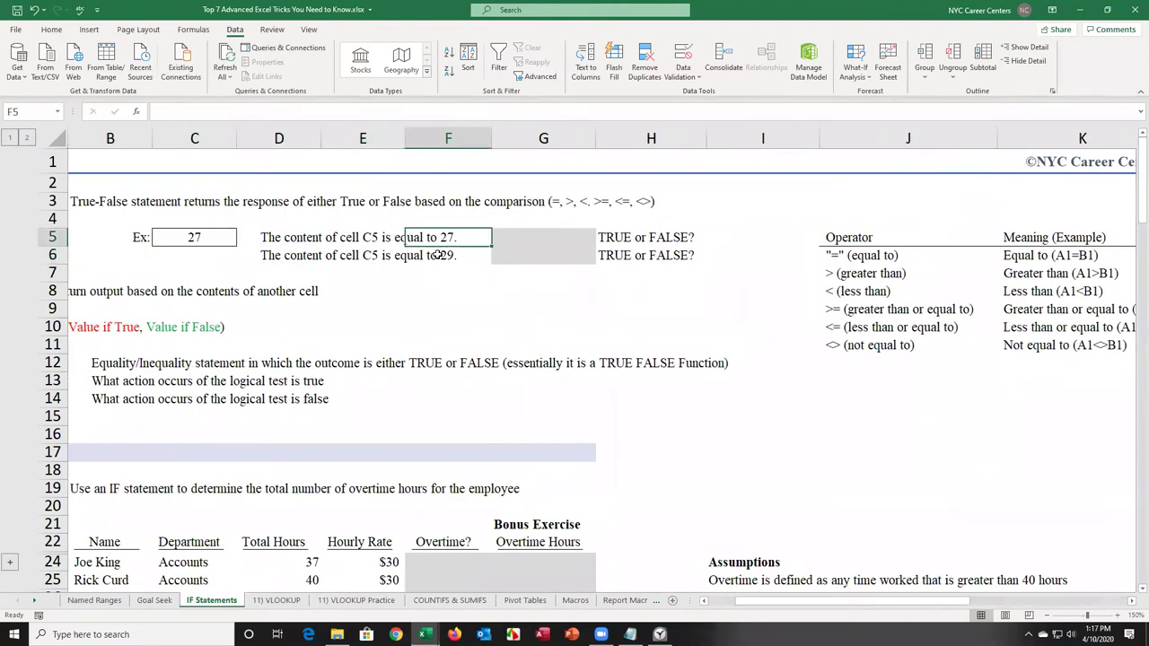
{"action": "key", "text": "Left"}
{"action": "key", "text": "Left"}
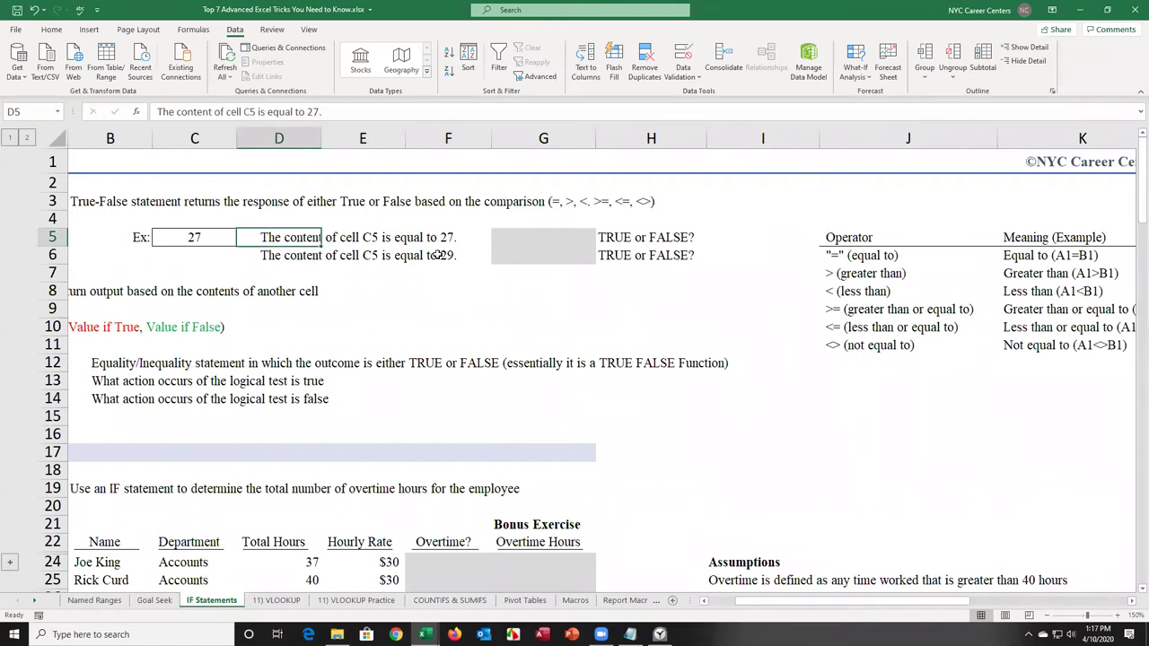
{"action": "key", "text": "Right"}
{"action": "key", "text": "Right"}
{"action": "key", "text": "Right"}
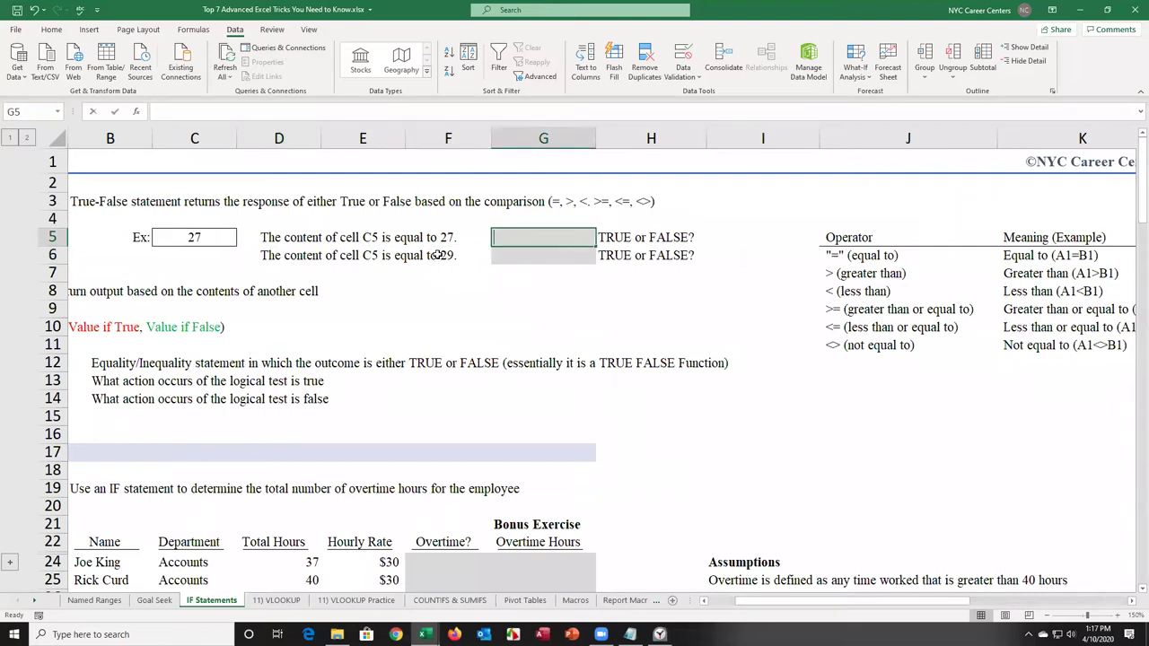
{"action": "type", "text": "="}
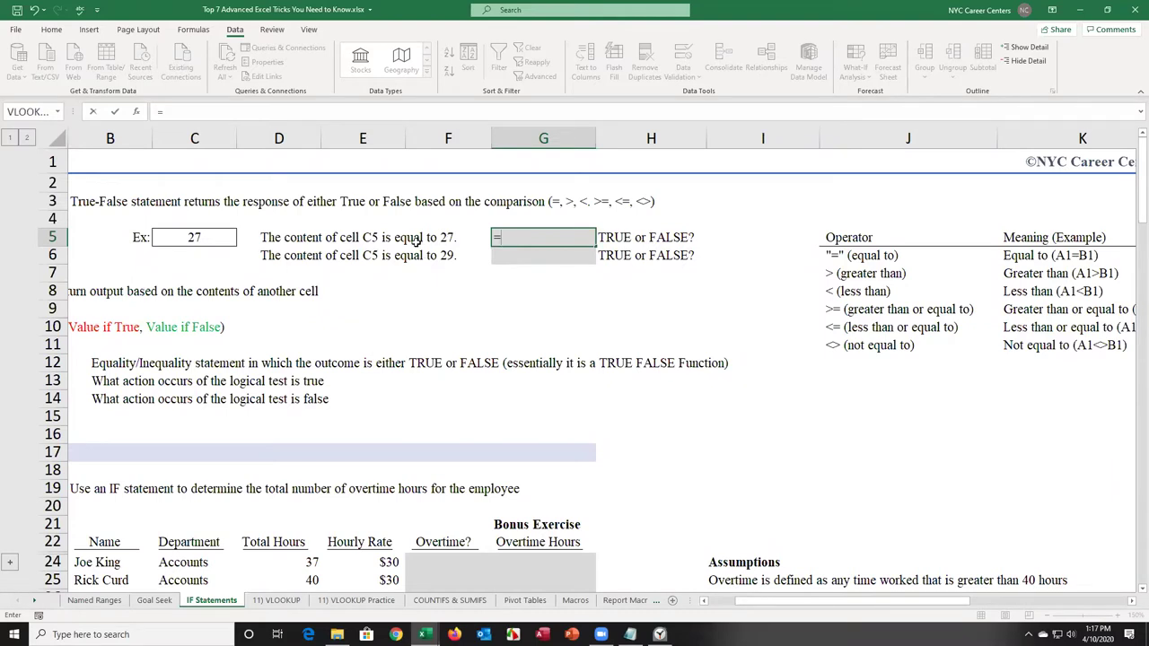
{"action": "left_click", "coordinate": [192, 237]}
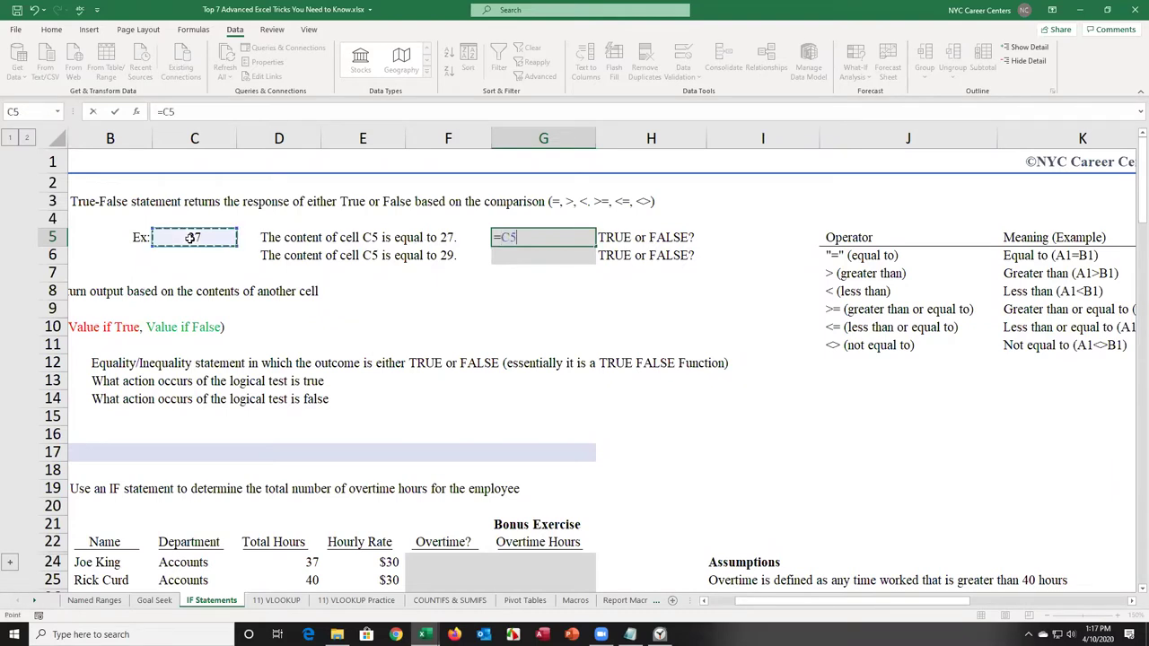
{"action": "type", "text": "=27"}
{"action": "key", "text": "Return"}
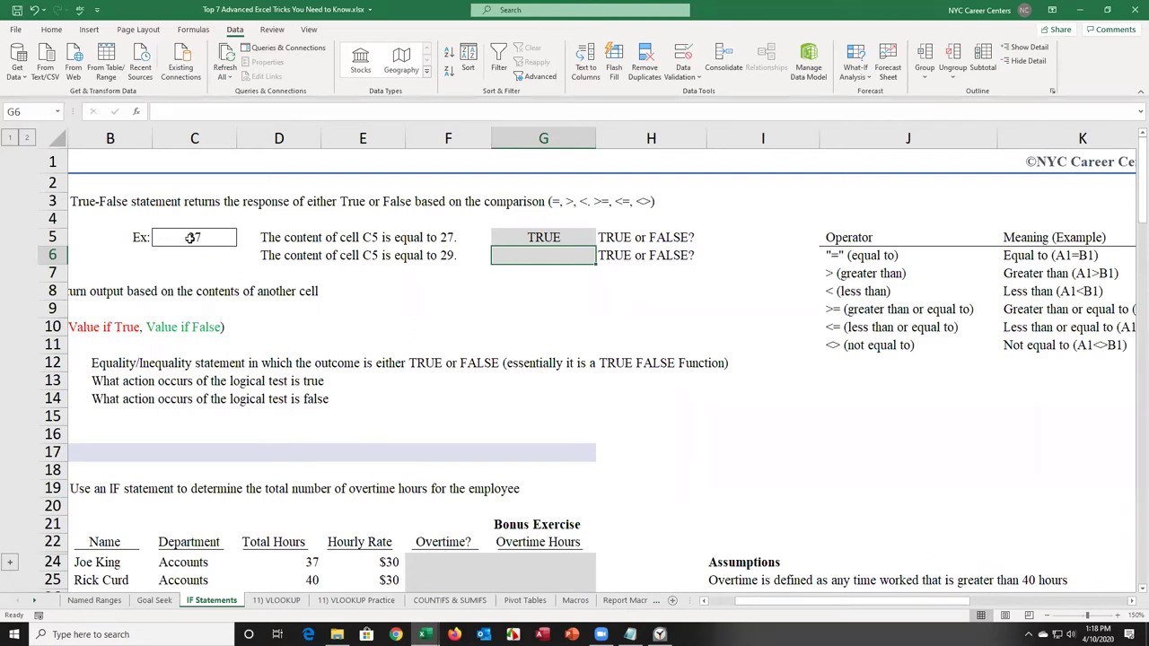
Step: Enter the comparison formula =C5=29 in G6 to test whether C5 equals 29
{"action": "type", "text": "="}
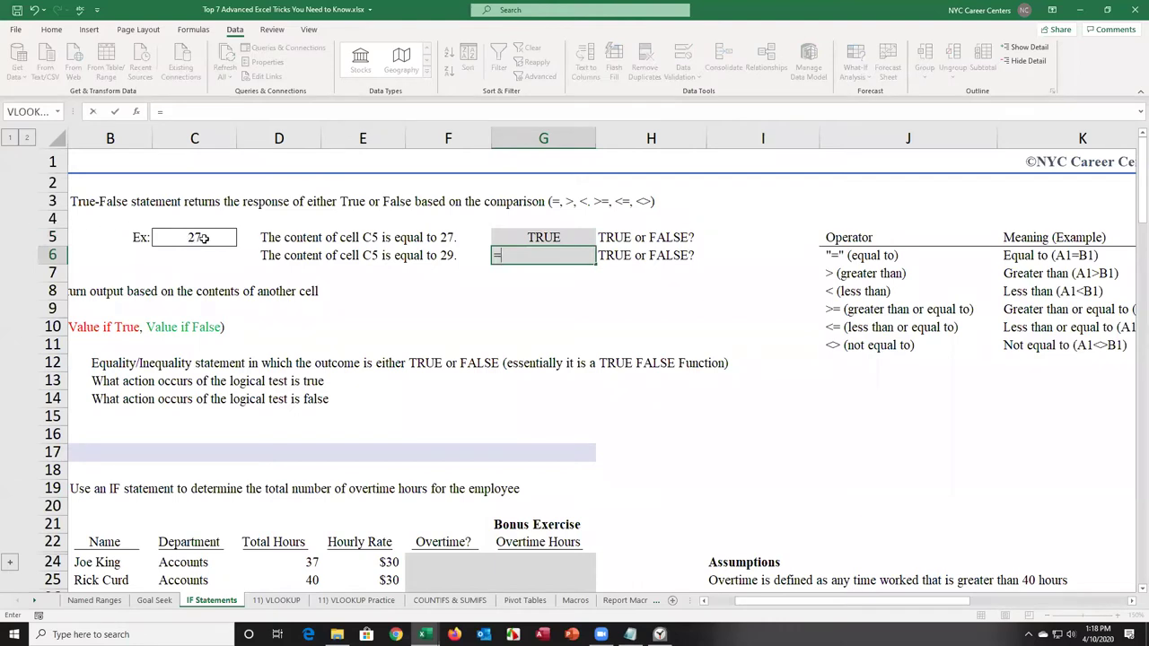
{"action": "left_click", "coordinate": [201, 238]}
{"action": "type", "text": "="}
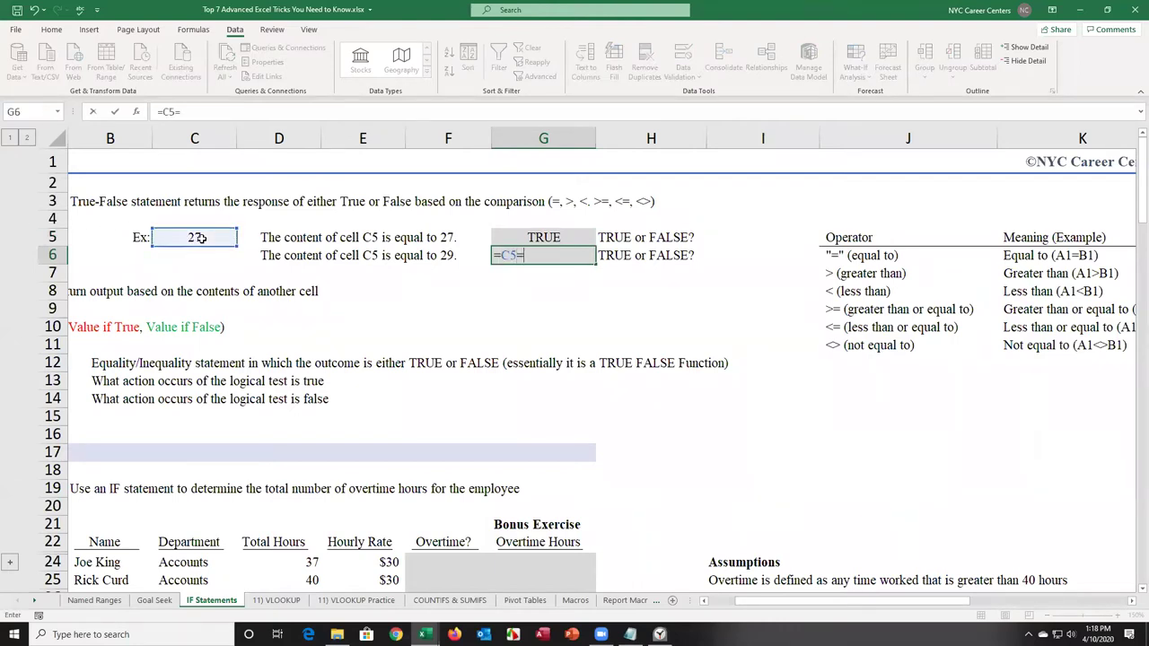
{"action": "type", "text": "29"}
{"action": "key", "text": "Return"}
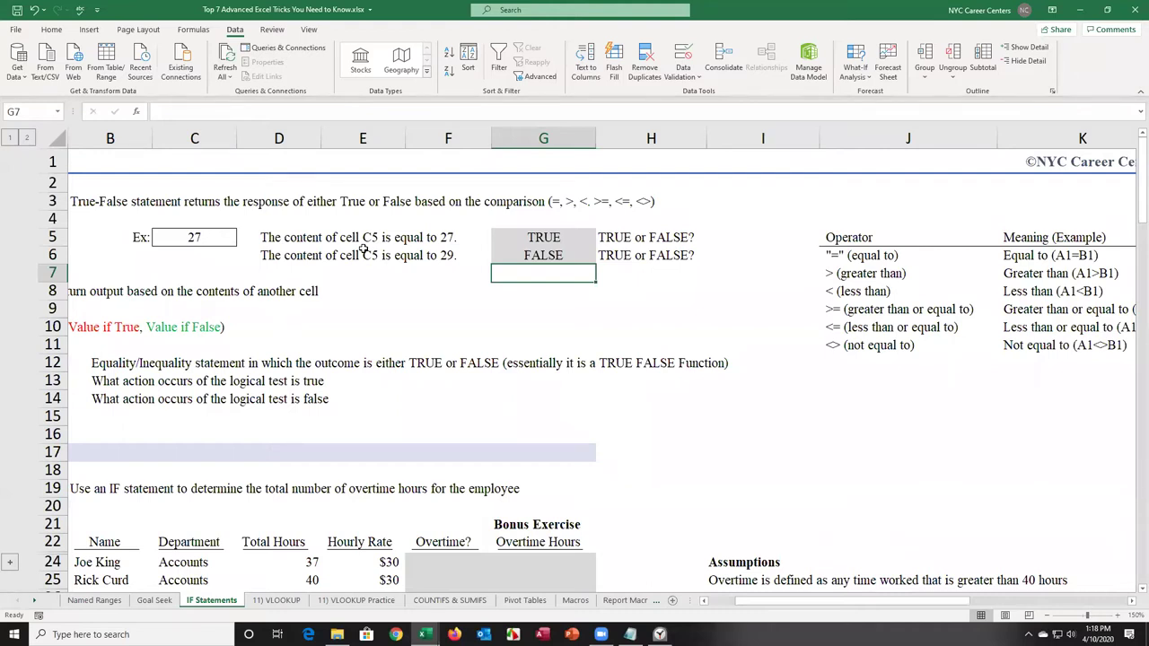
Step: Compare List 1 with List 2 by entering =M3=N3 in O3 and filling the formula down to O17
{"action": "key", "text": "Right"}
{"action": "key", "text": "Right"}
{"action": "key", "text": "Right"}
{"action": "key", "text": "Right"}
{"action": "key", "text": "Right"}
{"action": "key", "text": "Right"}
{"action": "key", "text": "Right"}
{"action": "key", "text": "Right"}
{"action": "key", "text": "Right"}
{"action": "key", "text": "Right"}
{"action": "key", "text": "Right"}
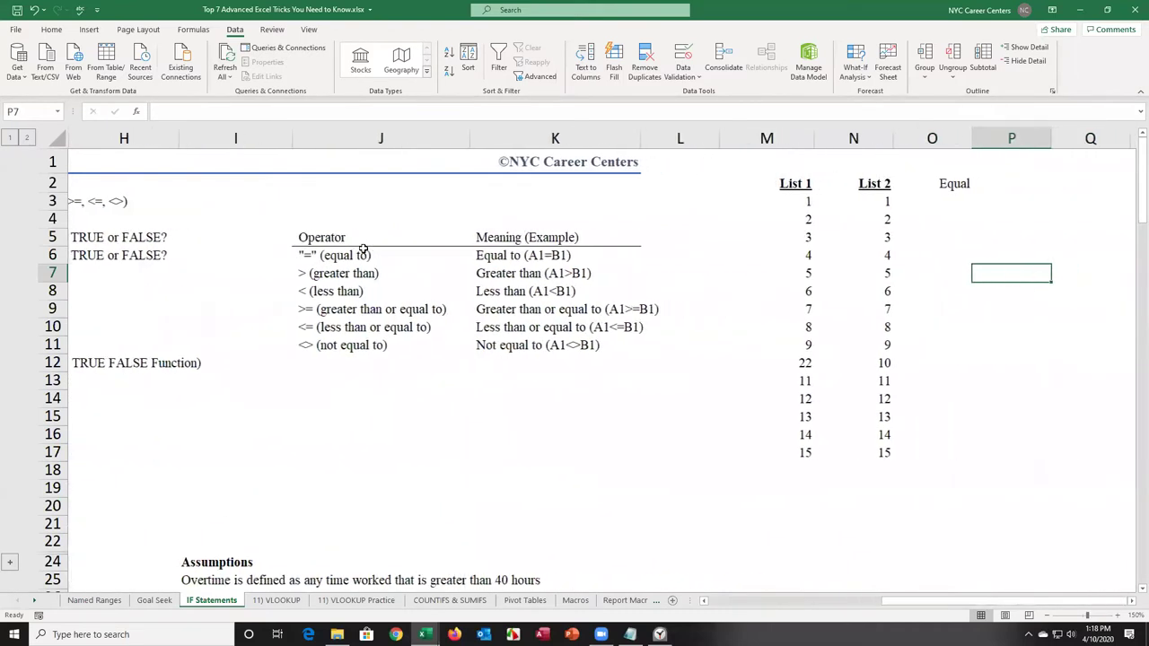
{"action": "key", "text": "Right"}
{"action": "key", "text": "Right"}
{"action": "key", "text": "Left"}
{"action": "key", "text": "Left"}
{"action": "key", "text": "Left"}
{"action": "key", "text": "Left"}
{"action": "key", "text": "Up"}
{"action": "key", "text": "Left"}
{"action": "key", "text": "Up"}
{"action": "key", "text": "Up"}
{"action": "key", "text": "Up"}
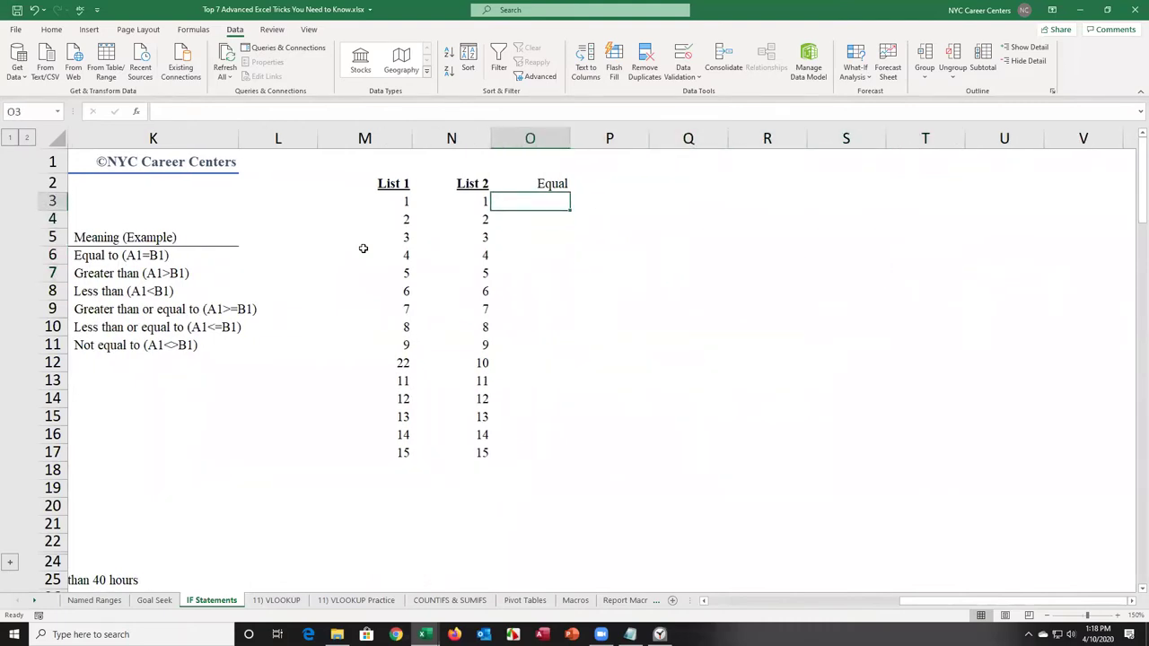
{"action": "type", "text": "="}
{"action": "key", "text": "Left"}
{"action": "key", "text": "Left"}
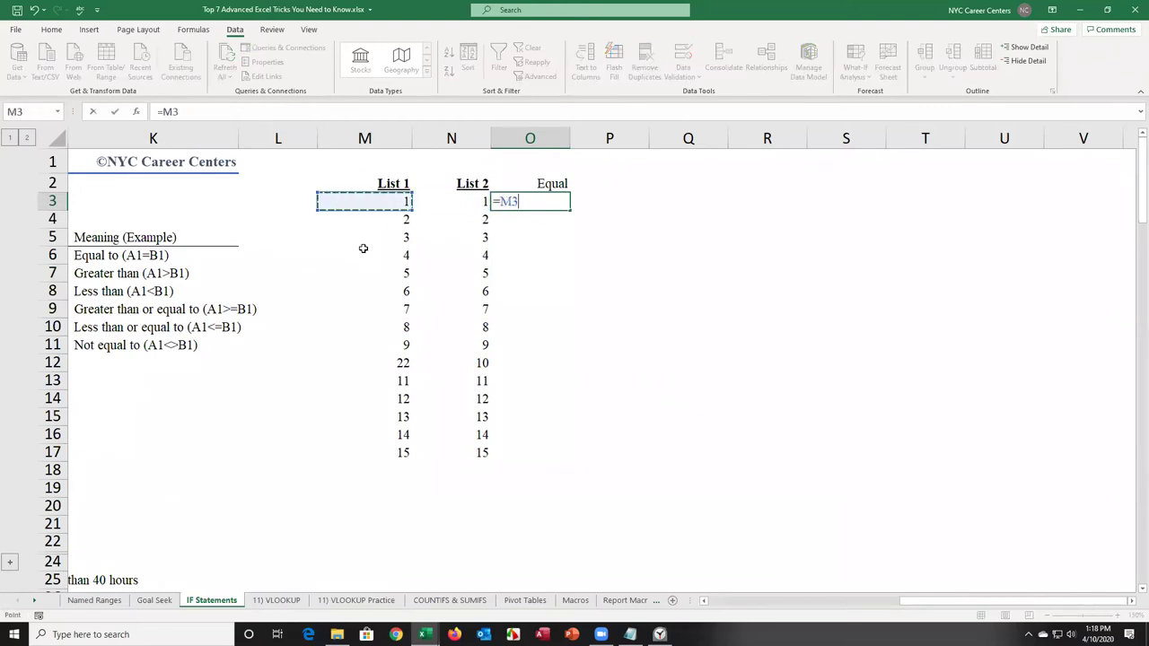
{"action": "type", "text": "="}
{"action": "key", "text": "Left"}
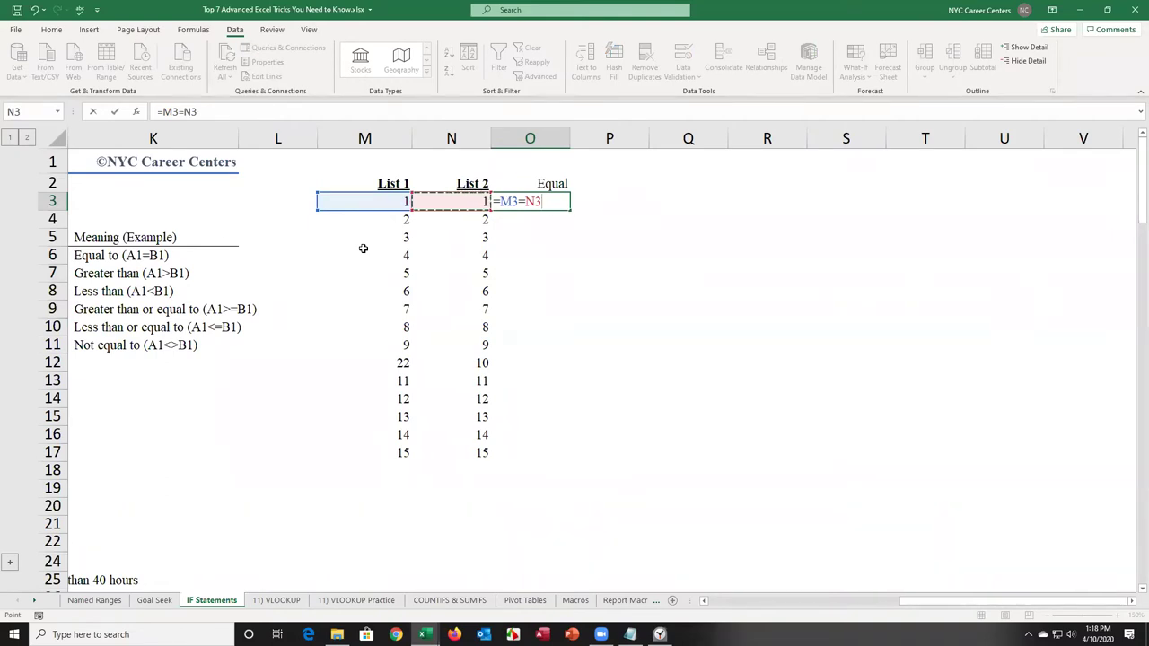
{"action": "key", "text": "Return"}
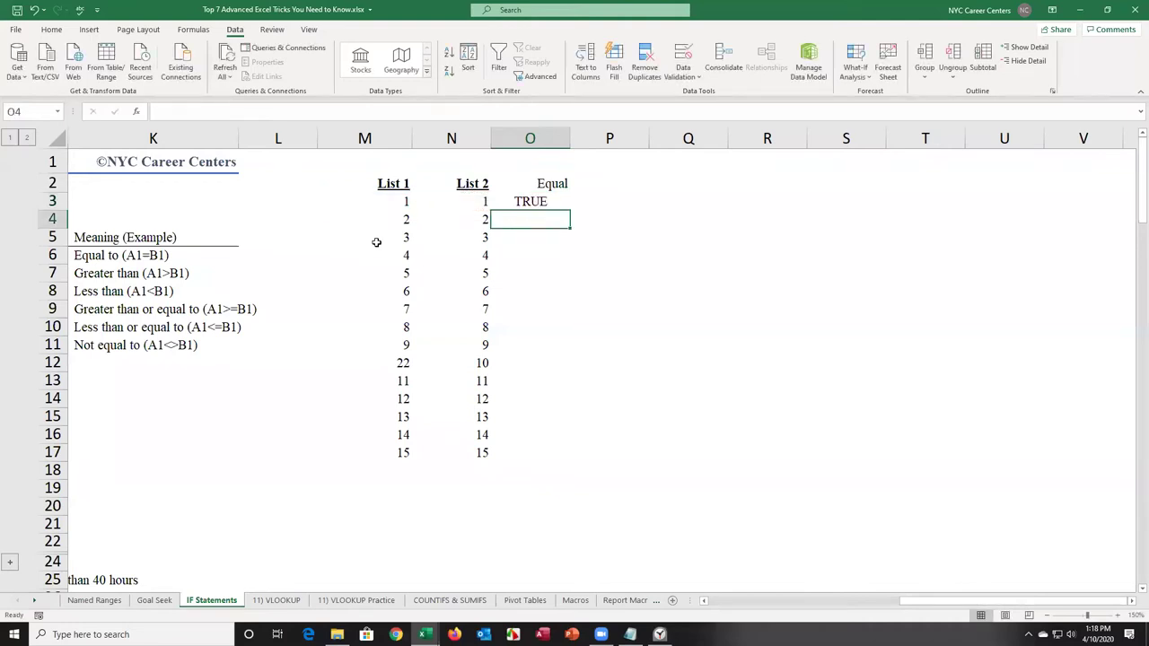
{"action": "left_click", "coordinate": [537, 201]}
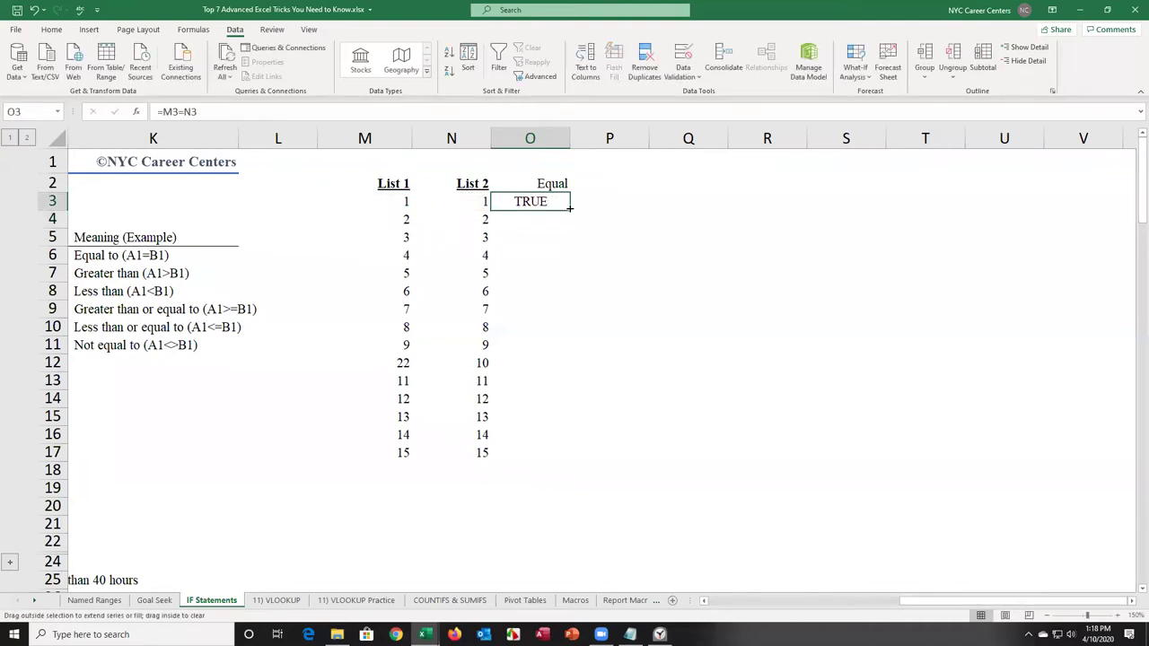
{"action": "double_click", "coordinate": [569, 208]}
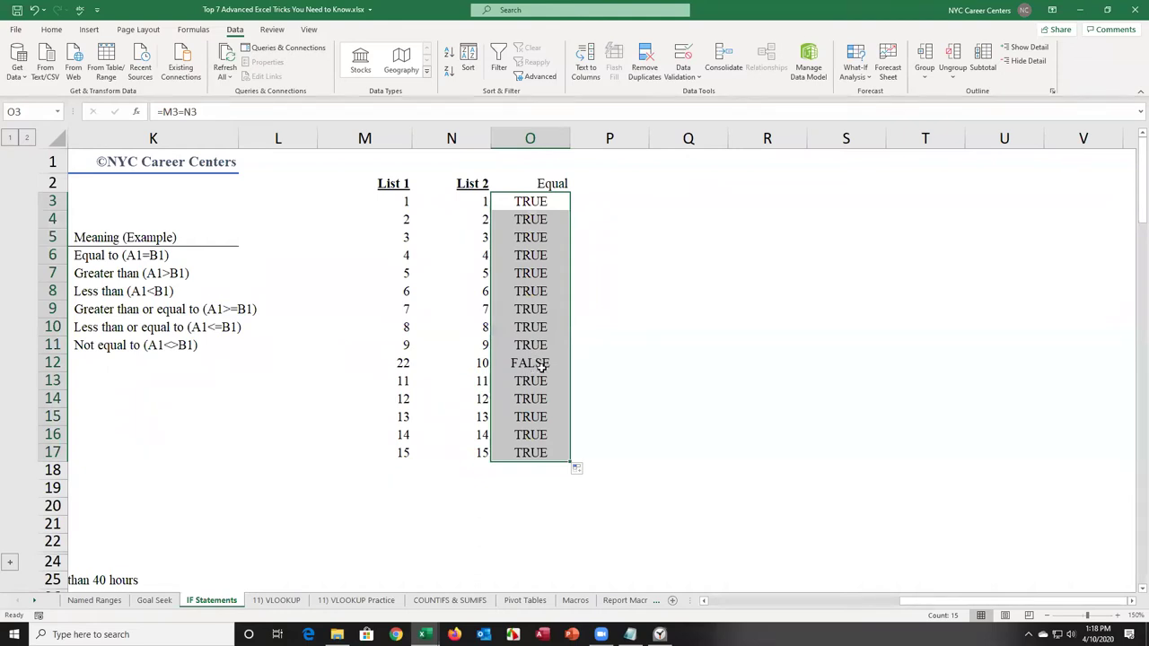
Step: Set the comparison heading in O2 to Greater Than
{"action": "left_click", "coordinate": [549, 185]}
{"action": "left_click", "coordinate": [575, 187]}
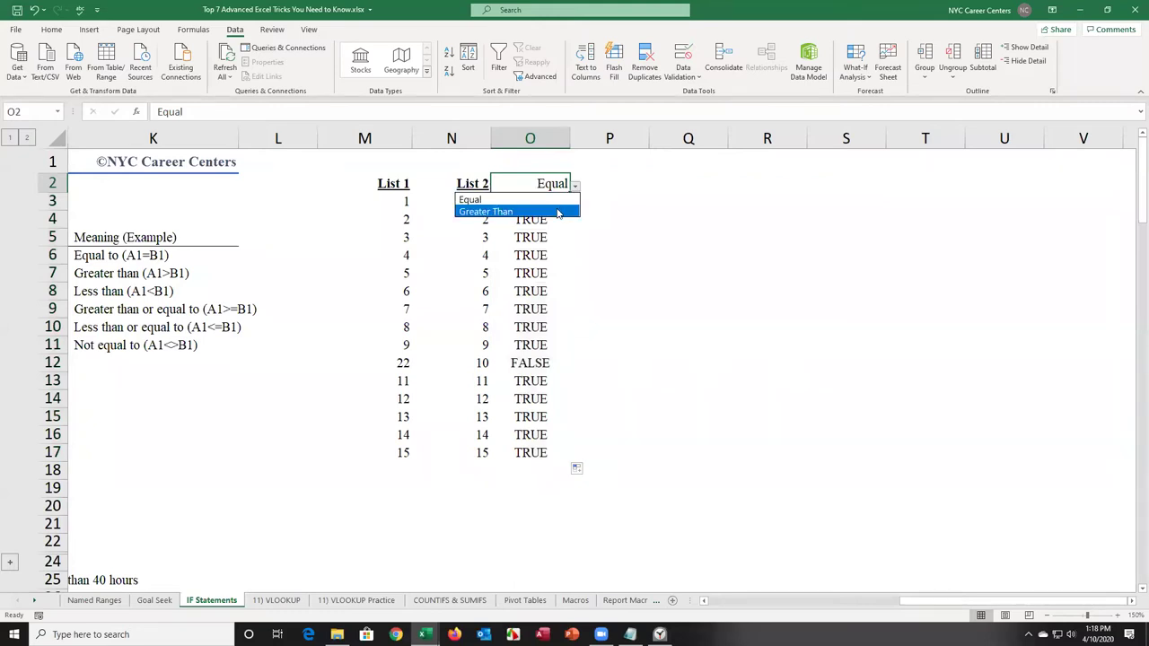
{"action": "left_click", "coordinate": [555, 211]}
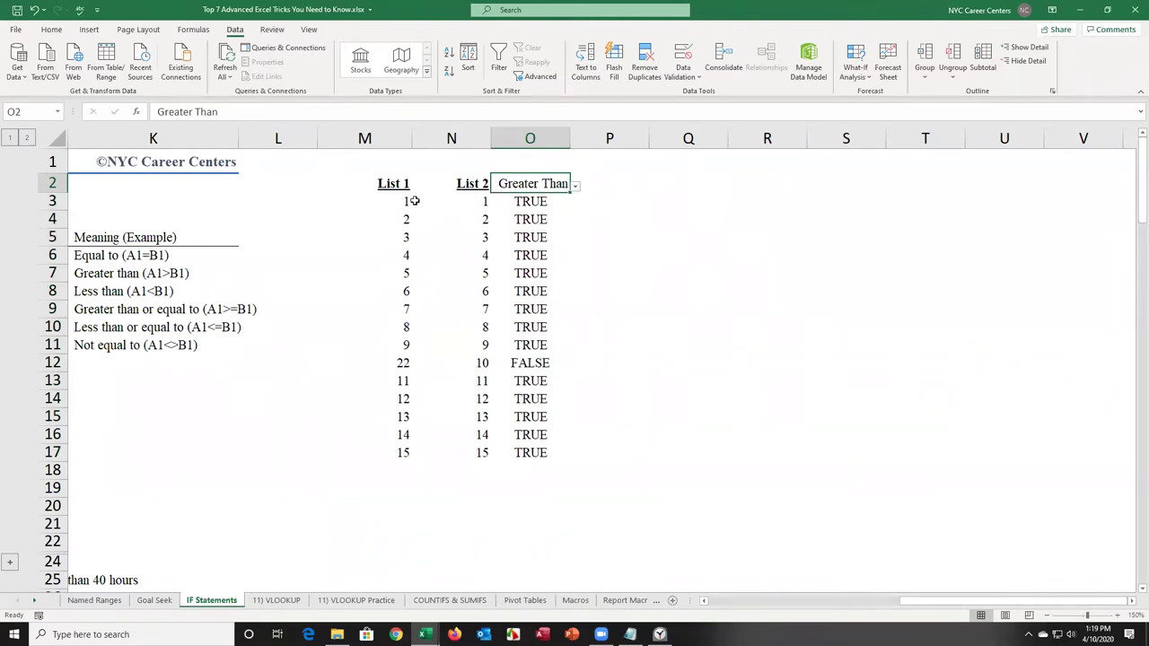
Step: Change the formula in O3 to =M3>N3 and fill it down to O17
{"action": "double_click", "coordinate": [528, 201]}
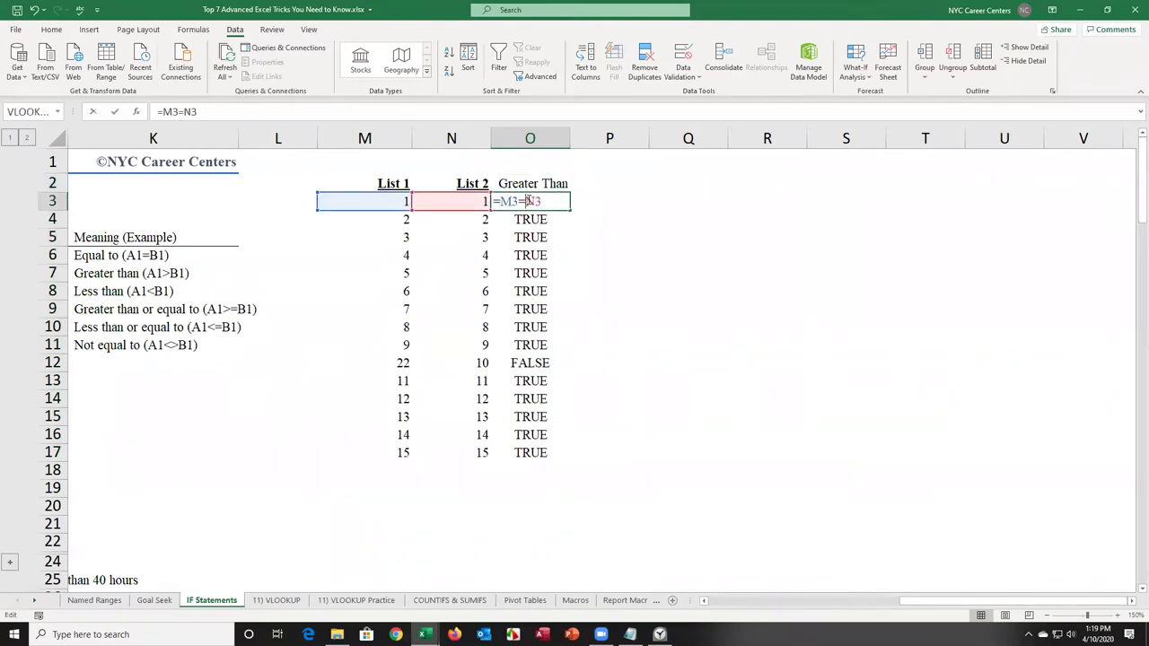
{"action": "key", "text": "BackSpace"}
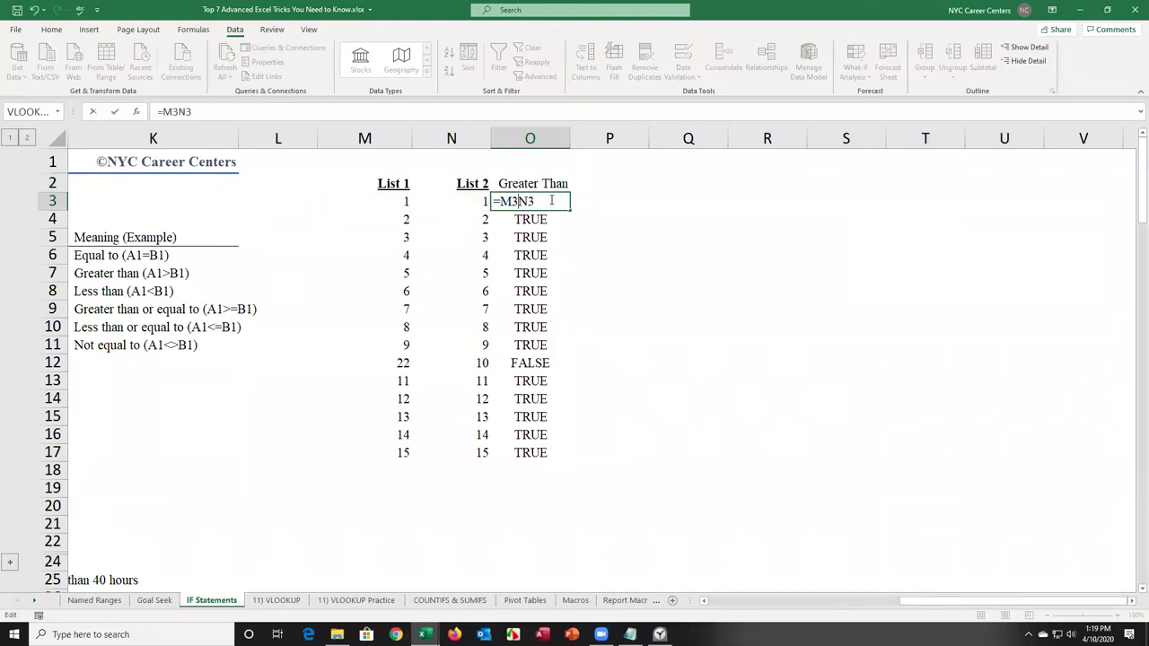
{"action": "type", "text": ">"}
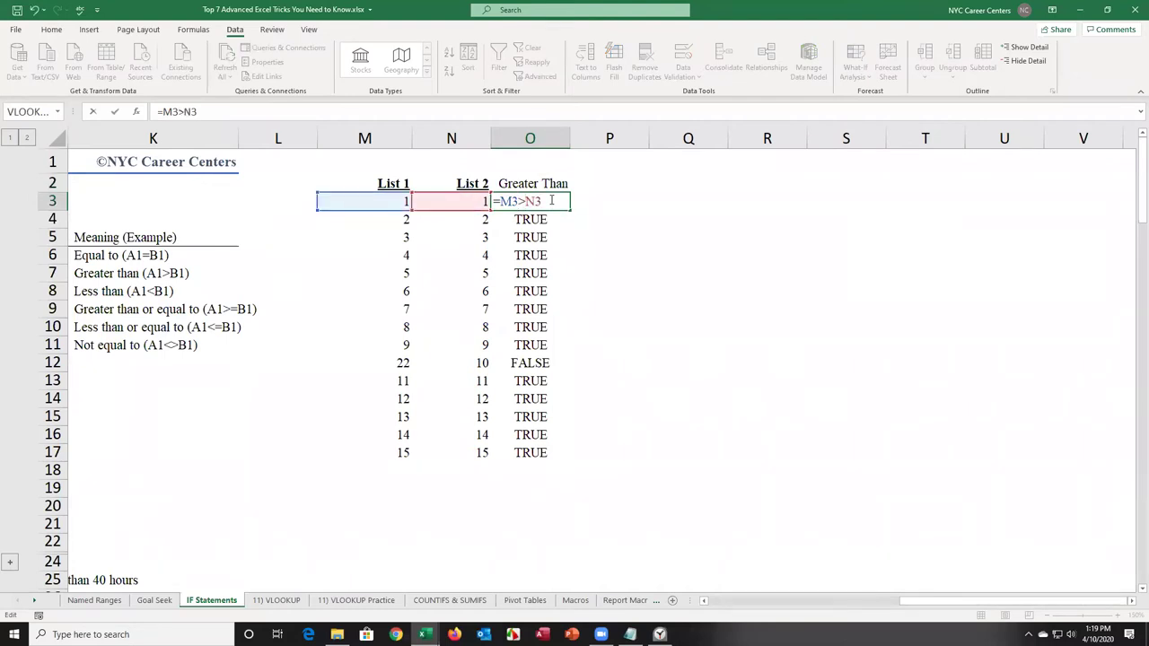
{"action": "key", "text": "Return"}
{"action": "left_click", "coordinate": [563, 203]}
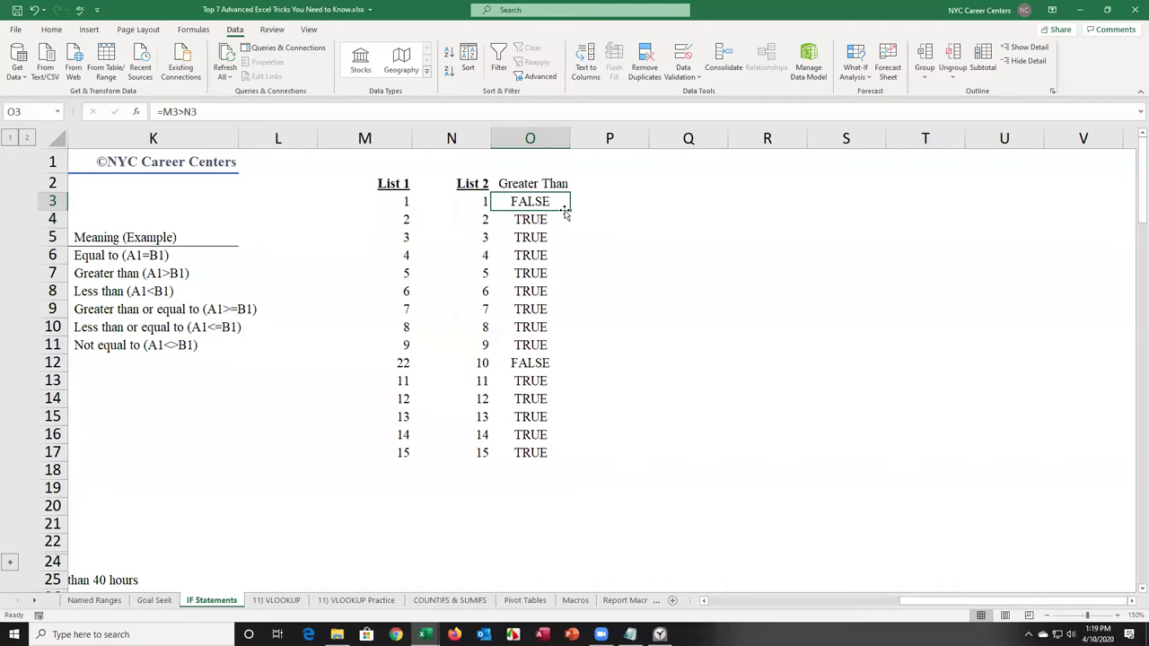
{"action": "left_click_drag", "start_coordinate": [569, 210], "coordinate": [575, 464]}
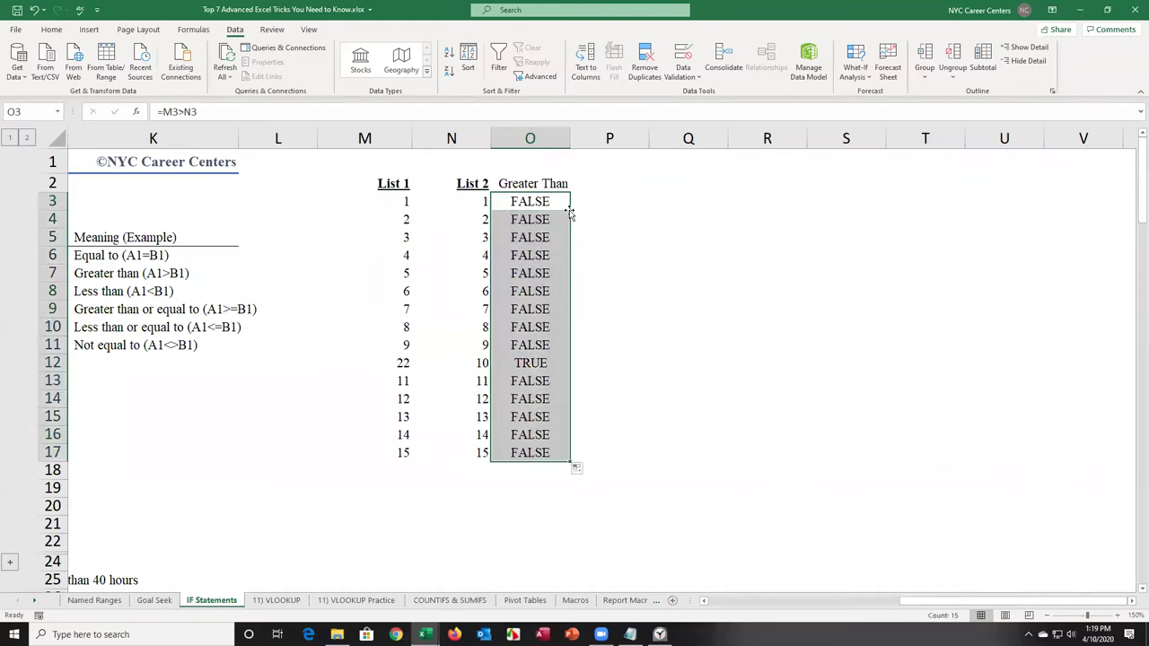
Step: Examine the comparison formula in O12 and the List 2 value it uses
{"action": "left_click", "coordinate": [524, 365]}
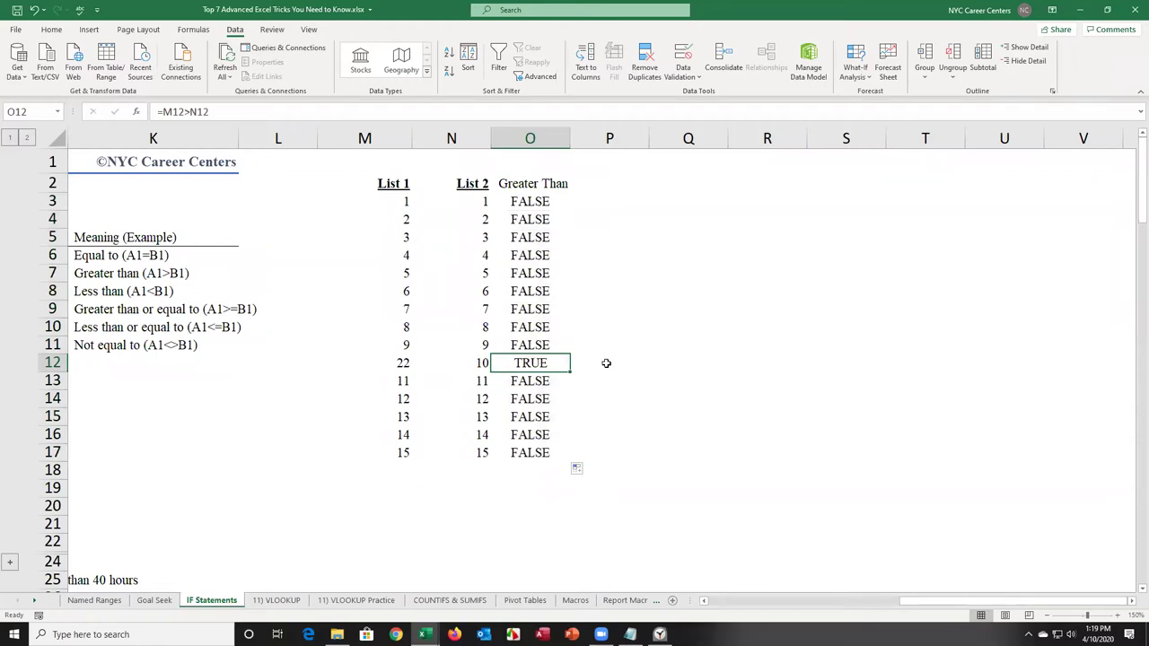
{"action": "key", "text": "Left"}
{"action": "key", "text": "Right"}
{"action": "key", "text": "Left"}
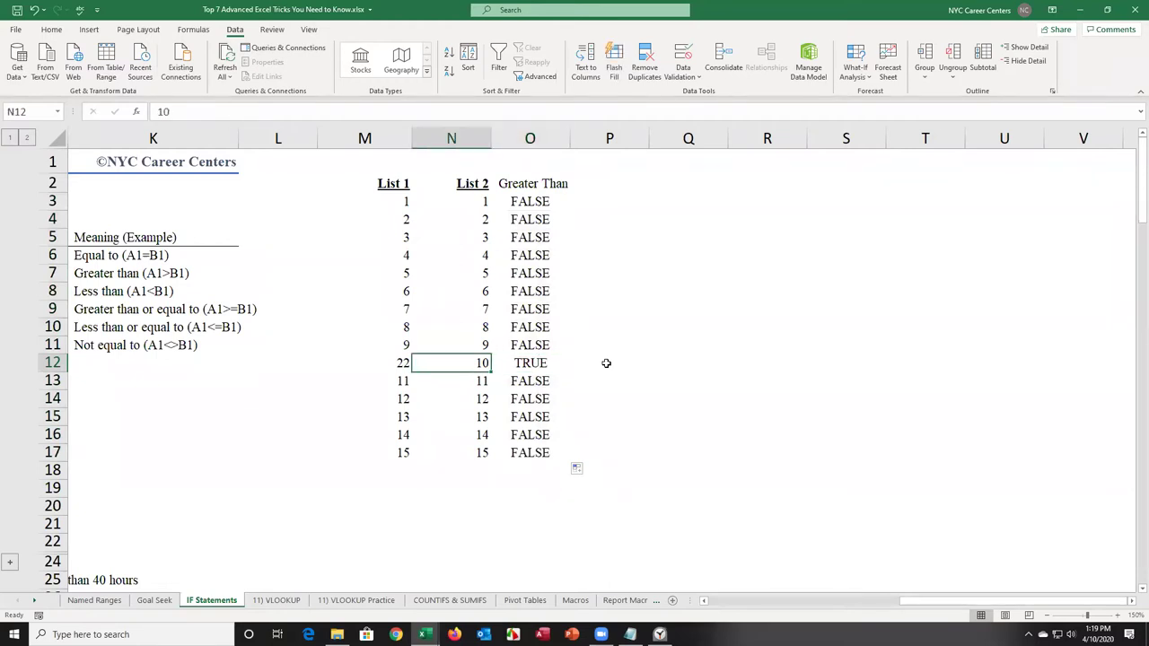
Step: Review the Exercises #1 overtime table and its Total Hours column on the IF Statements sheet
{"action": "key", "text": "Left"}
{"action": "key", "text": "Left"}
{"action": "key", "text": "Left"}
{"action": "key", "text": "Home"}
{"action": "key", "text": "Down"}
{"action": "key", "text": "Down"}
{"action": "key", "text": "Down"}
{"action": "key", "text": "Down"}
{"action": "key", "text": "Down"}
{"action": "key", "text": "Down"}
{"action": "key", "text": "Down"}
{"action": "key", "text": "Down"}
{"action": "key", "text": "Down"}
{"action": "key", "text": "Down"}
{"action": "key", "text": "Down"}
{"action": "key", "text": "Down"}
{"action": "key", "text": "Down"}
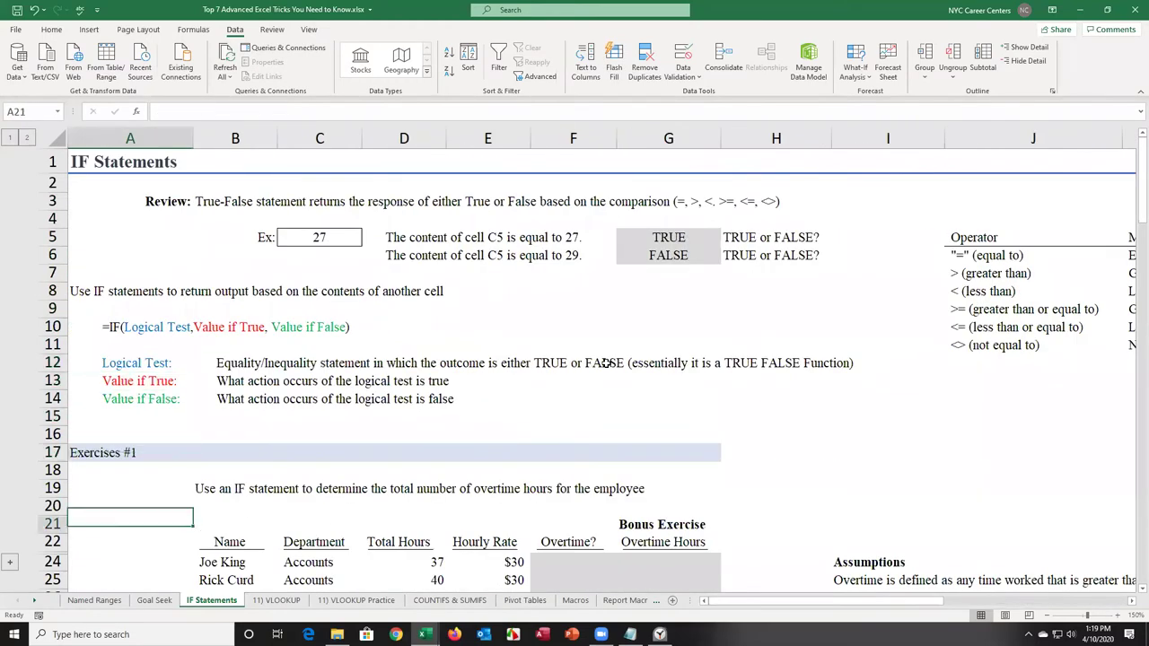
{"action": "key", "text": "Down"}
{"action": "key", "text": "Down"}
{"action": "key", "text": "Down"}
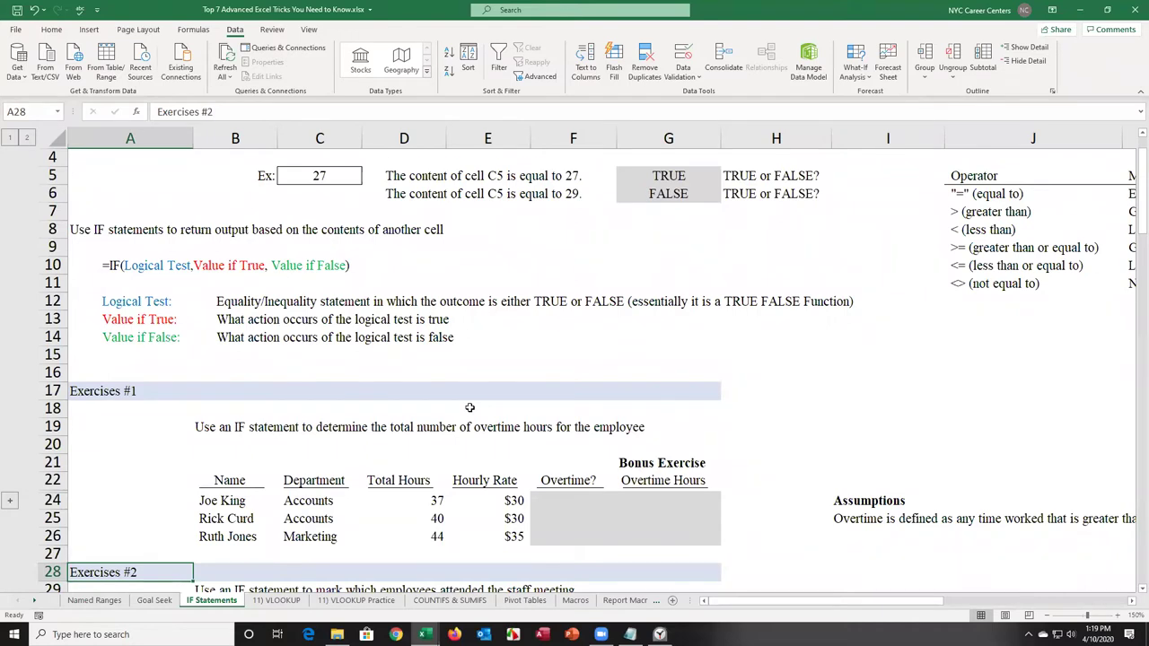
{"action": "key", "text": "Down"}
{"action": "key", "text": "Down"}
{"action": "key", "text": "Down"}
{"action": "key", "text": "Up"}
{"action": "key", "text": "Up"}
{"action": "key", "text": "Up"}
{"action": "key", "text": "Up"}
{"action": "key", "text": "Up"}
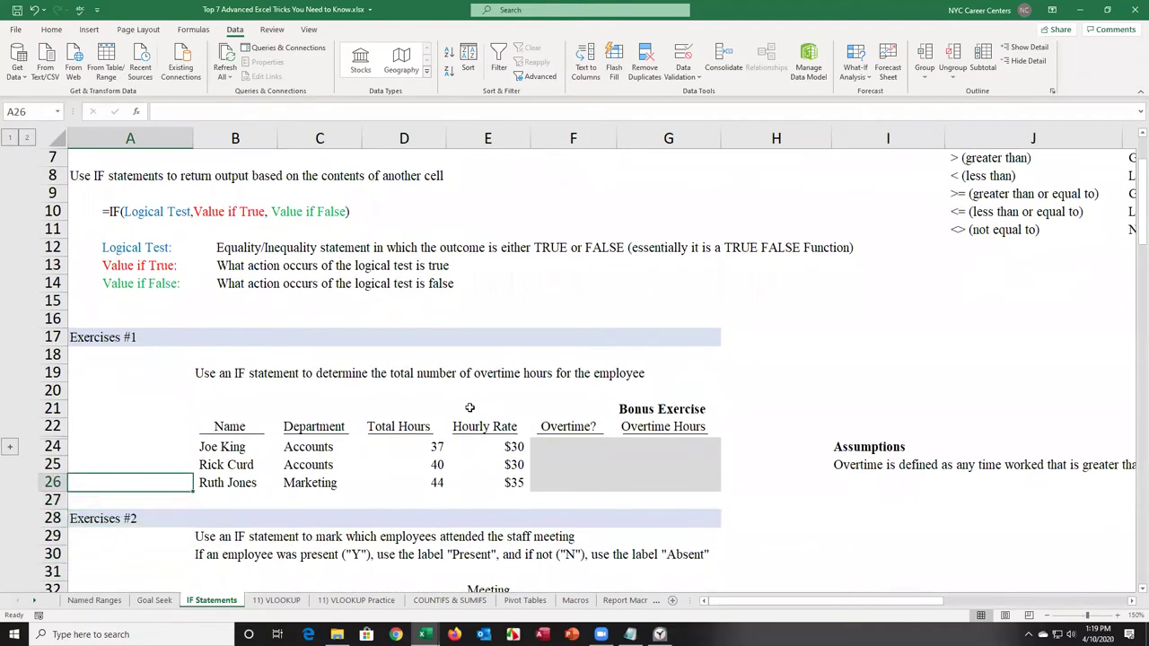
{"action": "key", "text": "Right"}
{"action": "key", "text": "Right"}
{"action": "key", "text": "Right"}
{"action": "key", "text": "Up"}
{"action": "key", "text": "Up"}
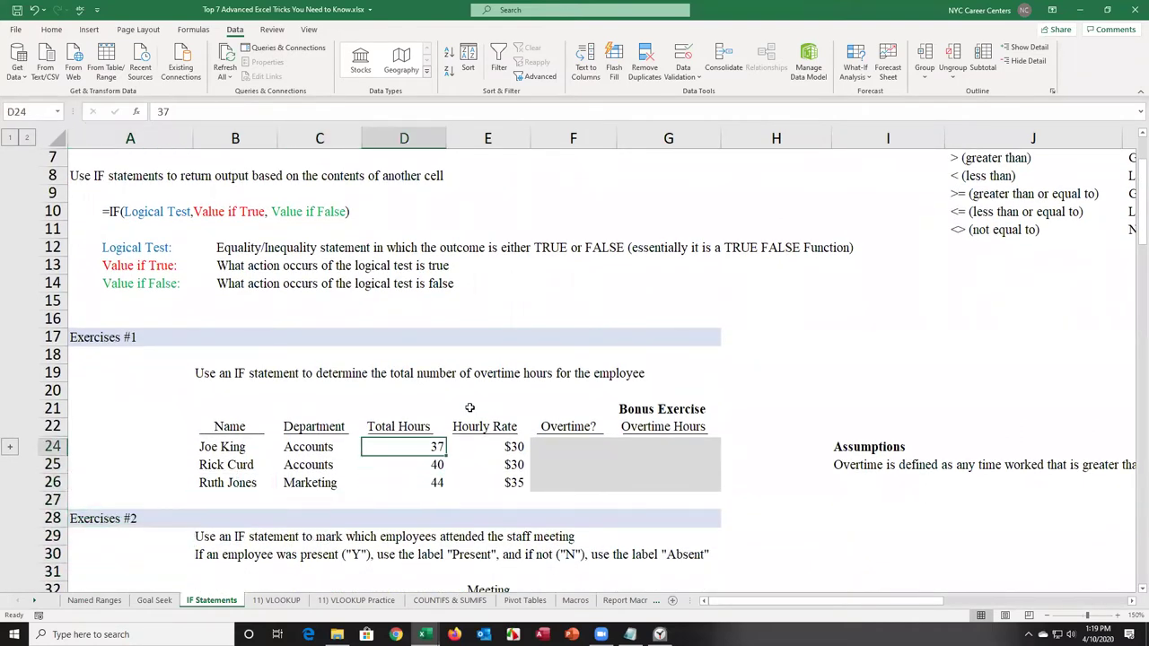
Step: Enter =IF(D24>40,"Yes","No") in F24 to flag whether the first employee worked overtime
{"action": "key", "text": "Down"}
{"action": "key", "text": "Right"}
{"action": "key", "text": "Right"}
{"action": "key", "text": "Up"}
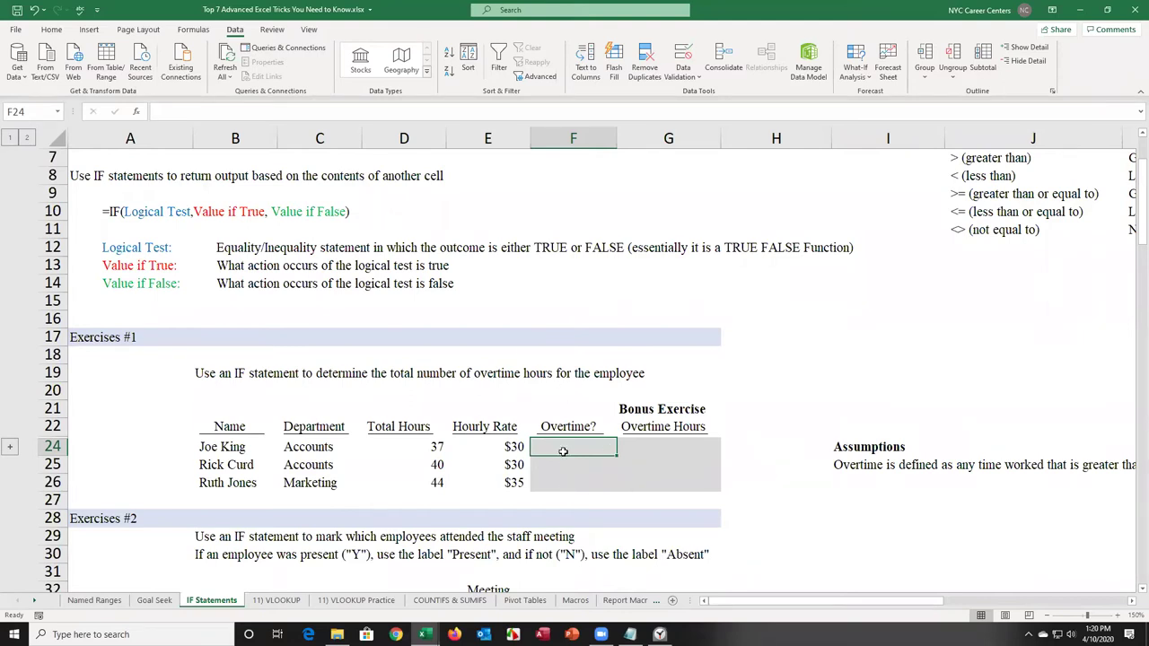
{"action": "type", "text": "=if"}
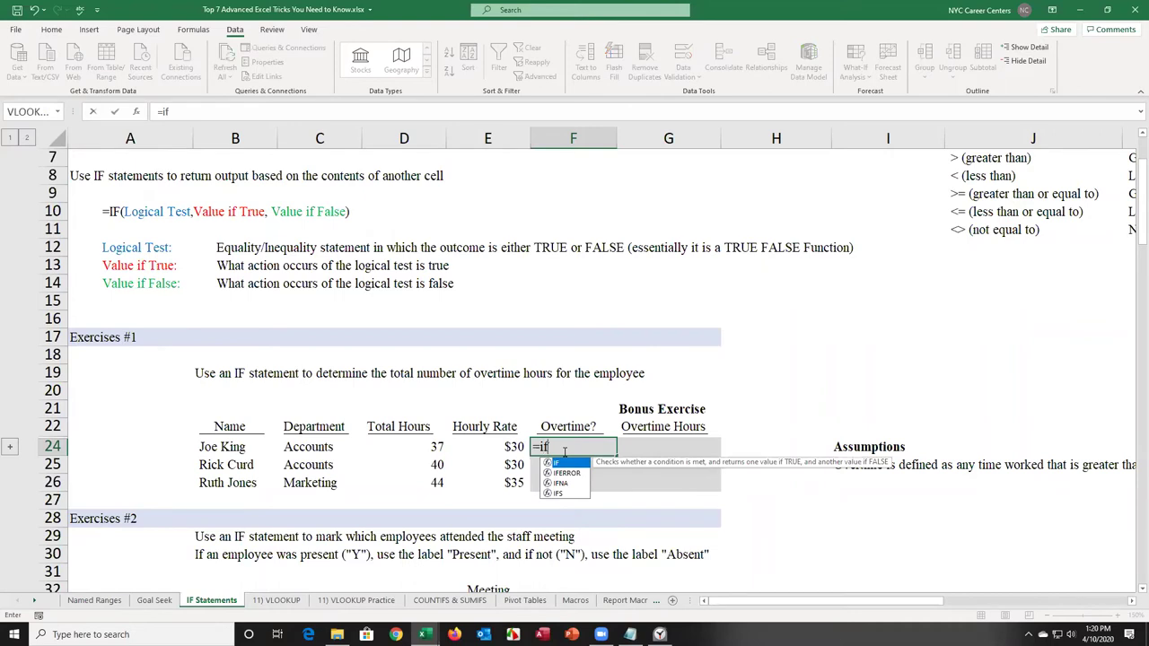
{"action": "type", "text": "("}
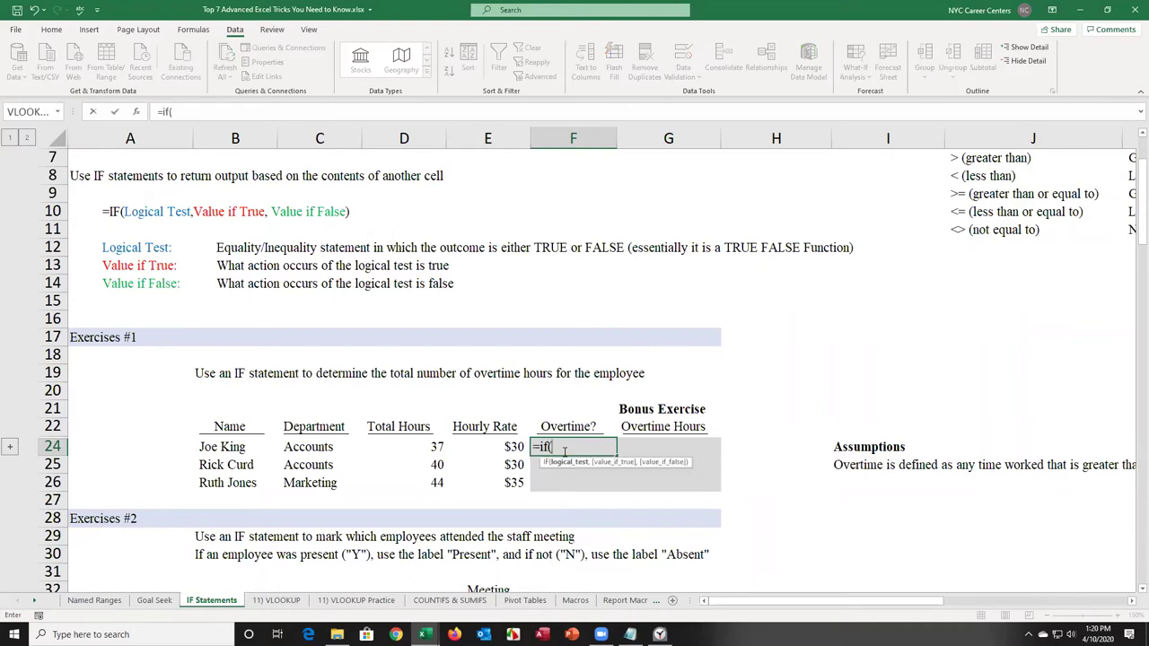
{"action": "key", "text": "Left"}
{"action": "key", "text": "Left"}
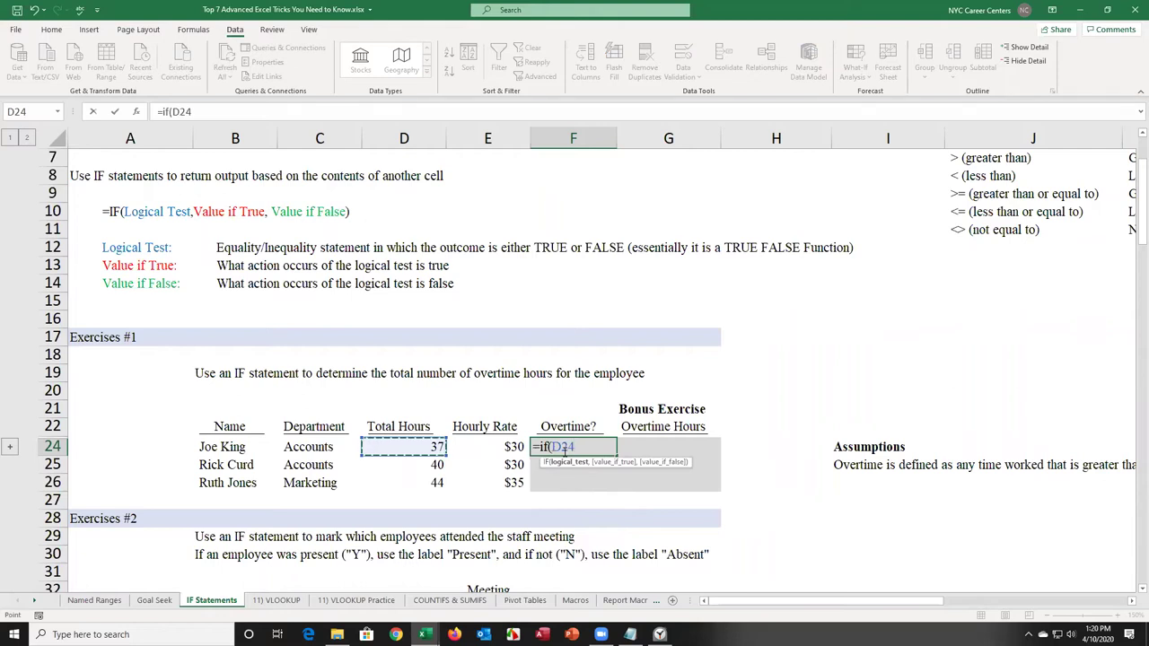
{"action": "type", "text": ">40,\"Yes"}
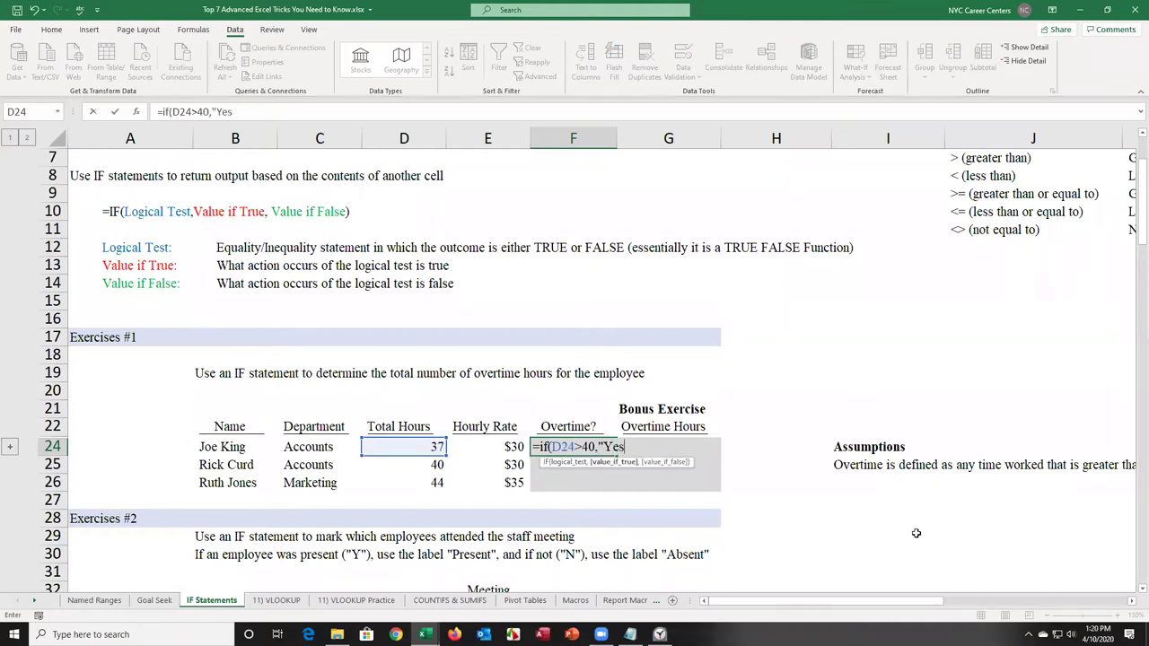
{"action": "type", "text": "\",\"No\")"}
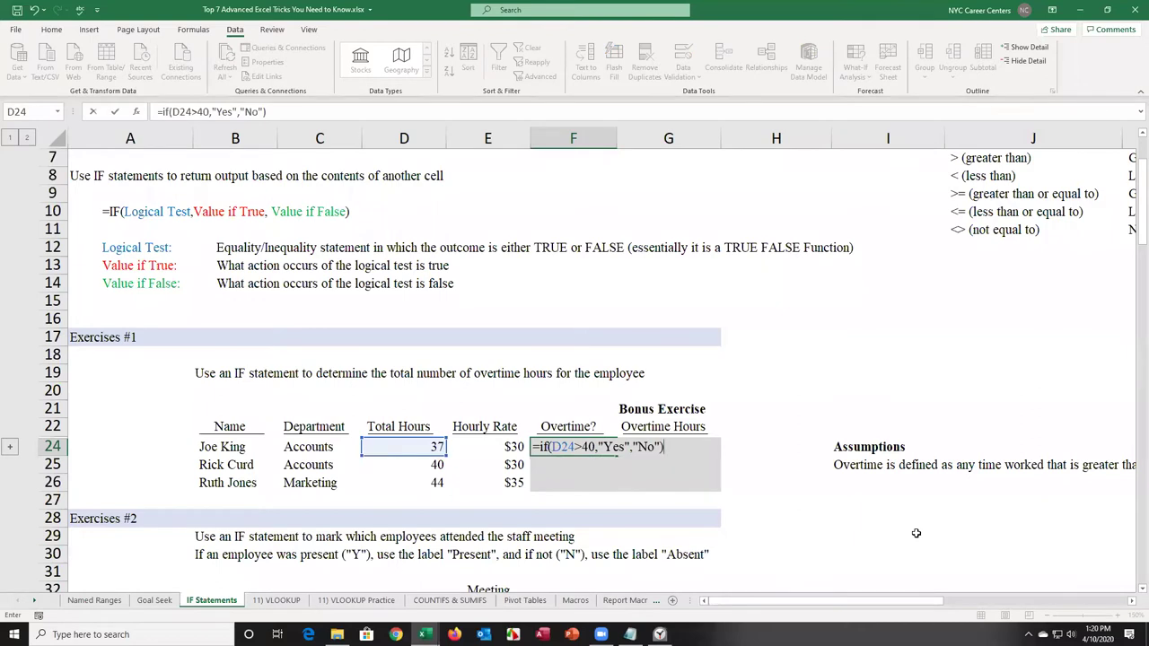
{"action": "key", "text": "Return"}
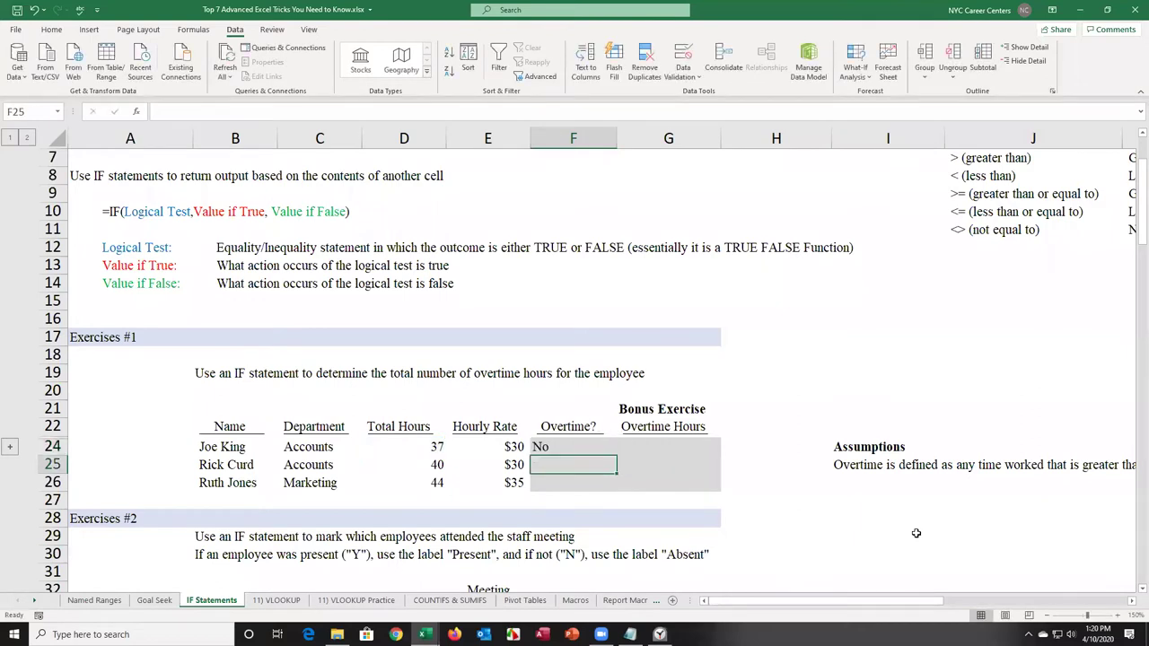
Step: Check the Total Hours cell used by the overtime formula and fill the formula from F24 down to F26
{"action": "left_click", "coordinate": [576, 446]}
{"action": "left_click", "coordinate": [441, 451]}
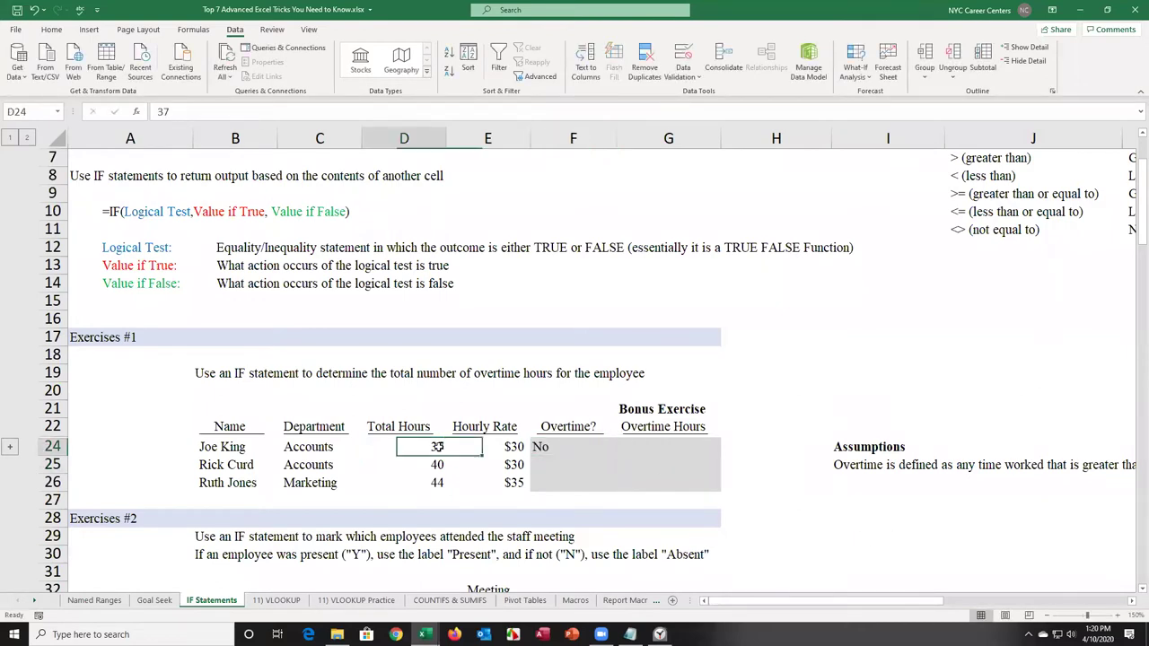
{"action": "left_click", "coordinate": [564, 449]}
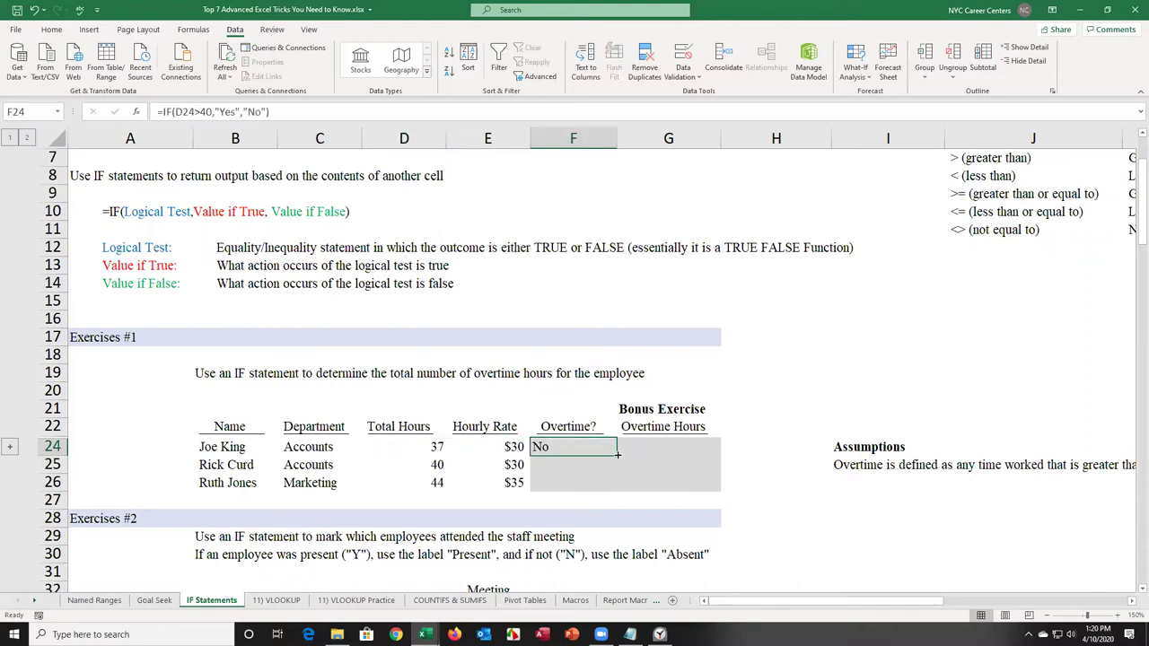
{"action": "double_click", "coordinate": [617, 455]}
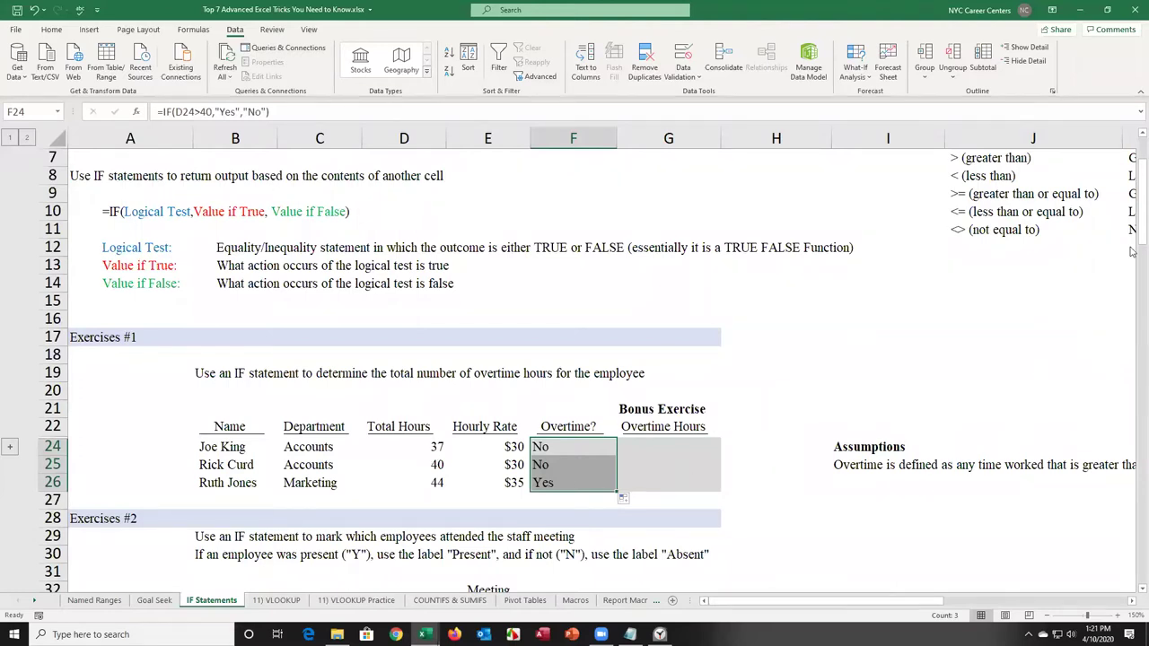
Step: Enter =IF(D34="Y","Present","Absent") in E34 of the Exercises #2 Meeting Attendance column
{"action": "left_click_drag", "start_coordinate": [1138, 226], "coordinate": [1119, 285]}
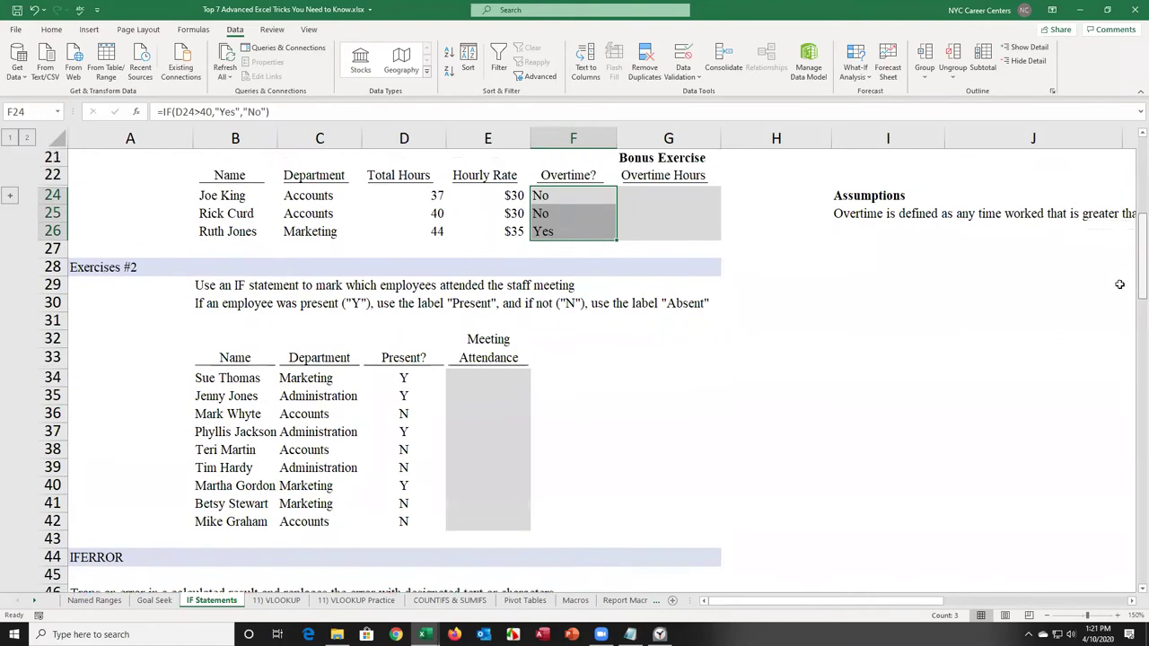
{"action": "left_click", "coordinate": [480, 359]}
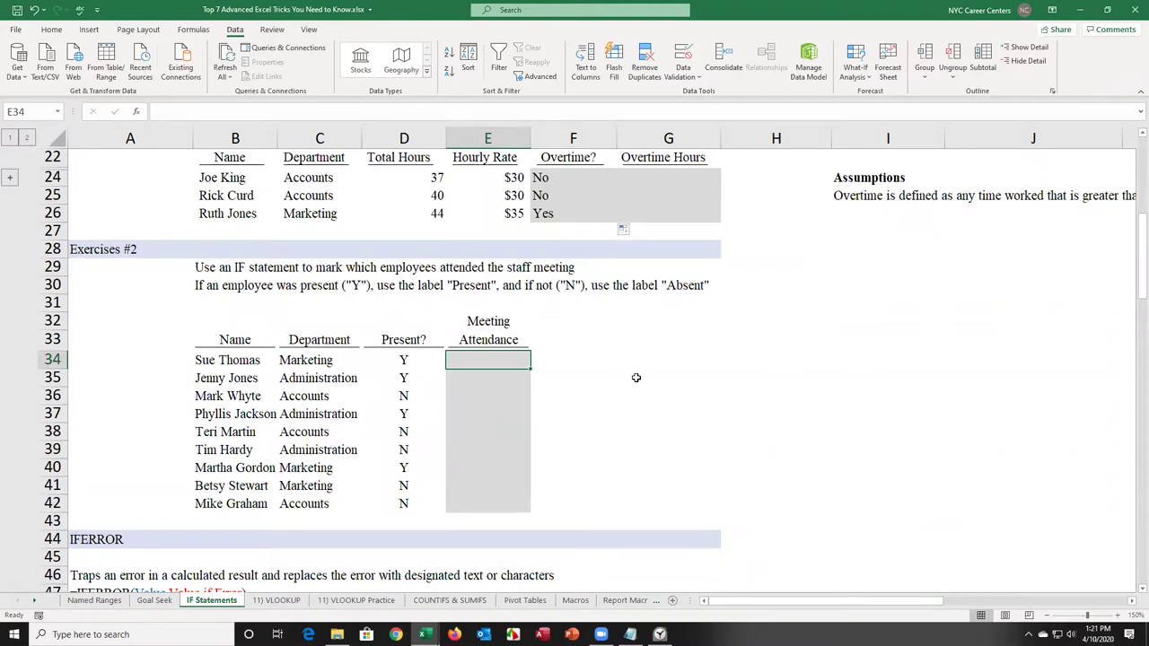
{"action": "type", "text": "=if"}
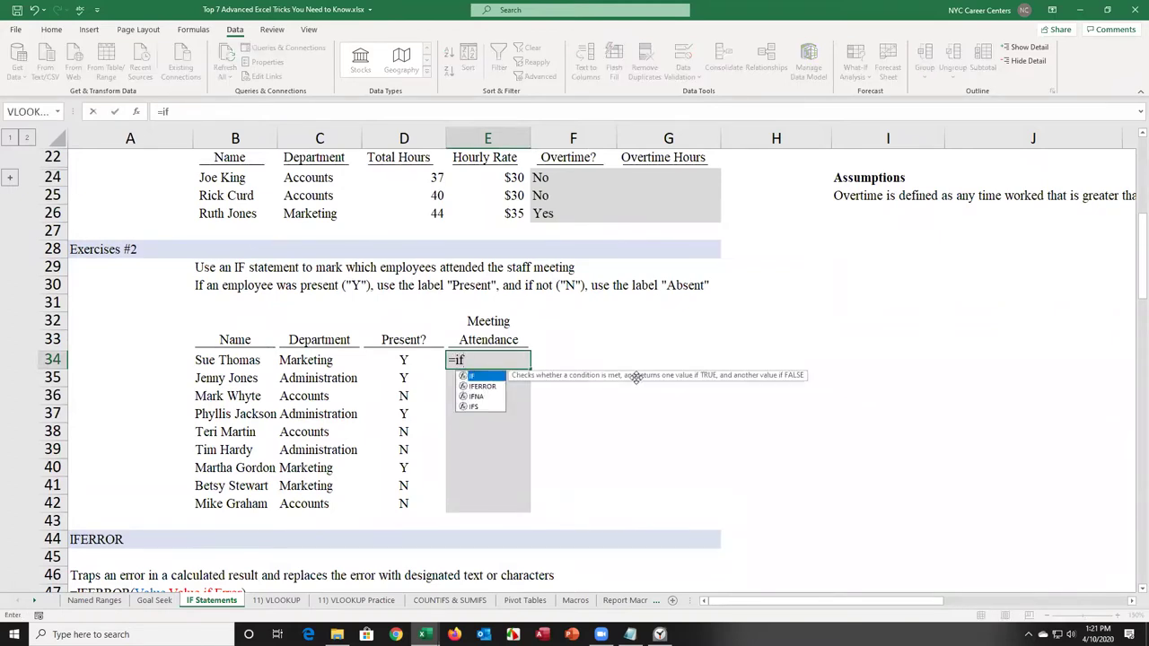
{"action": "key", "text": "Tab"}
{"action": "key", "text": "Left"}
{"action": "type", "text": "=\"Y\""}
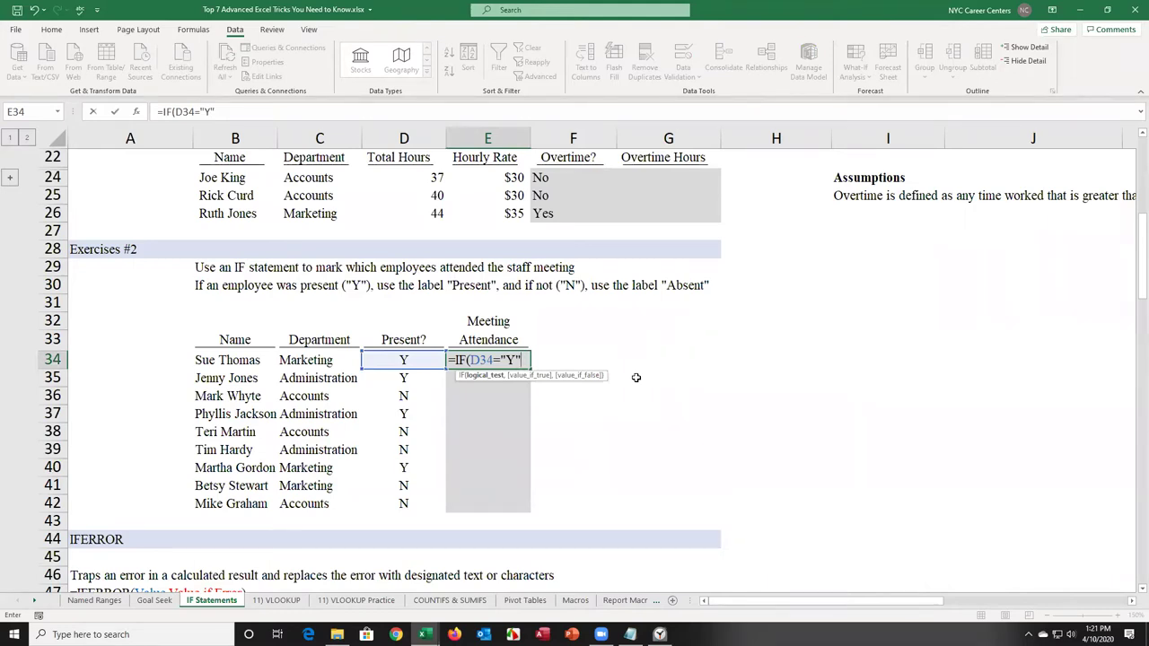
{"action": "type", "text": ",\""}
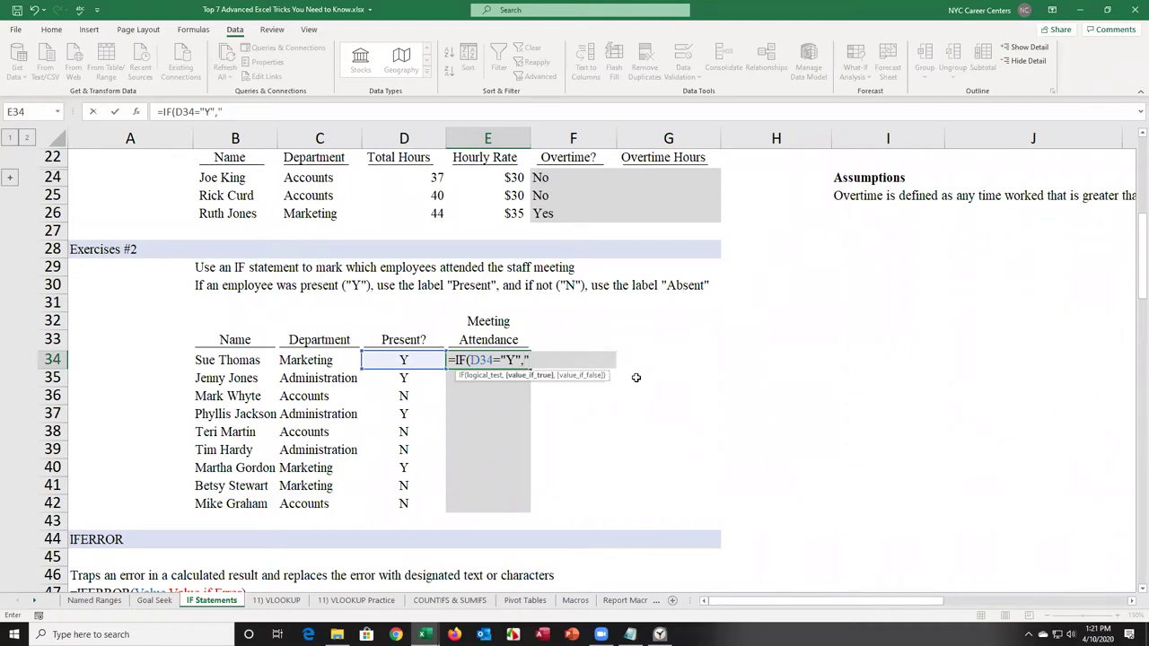
{"action": "type", "text": "Present\",\"A"}
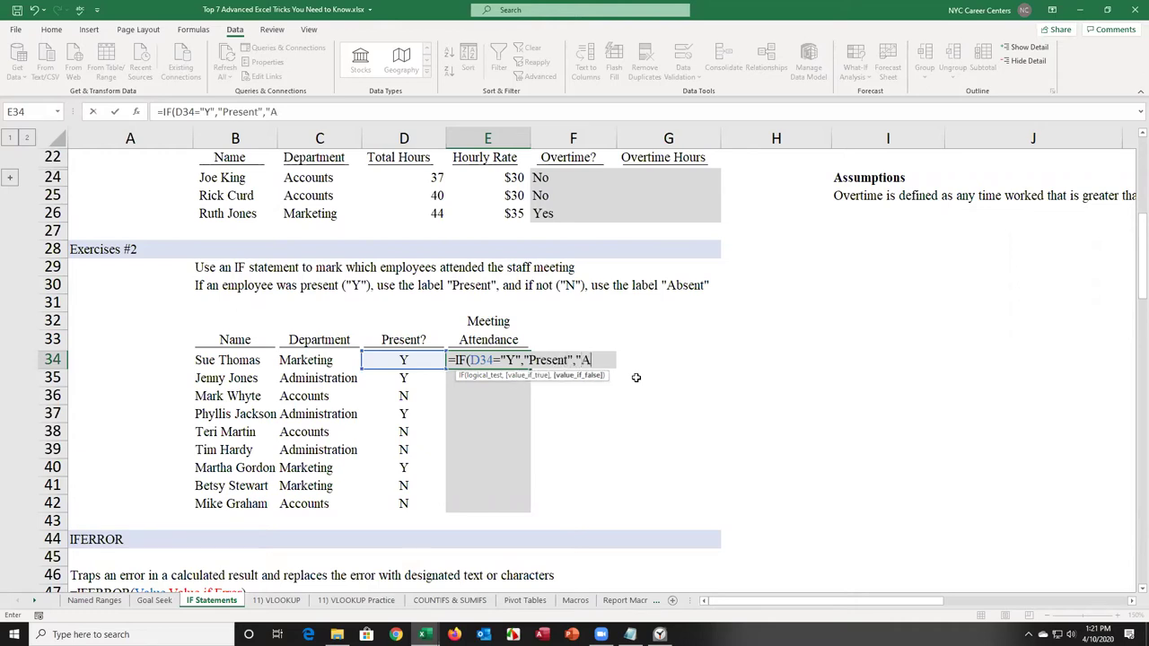
{"action": "type", "text": "bsent\""}
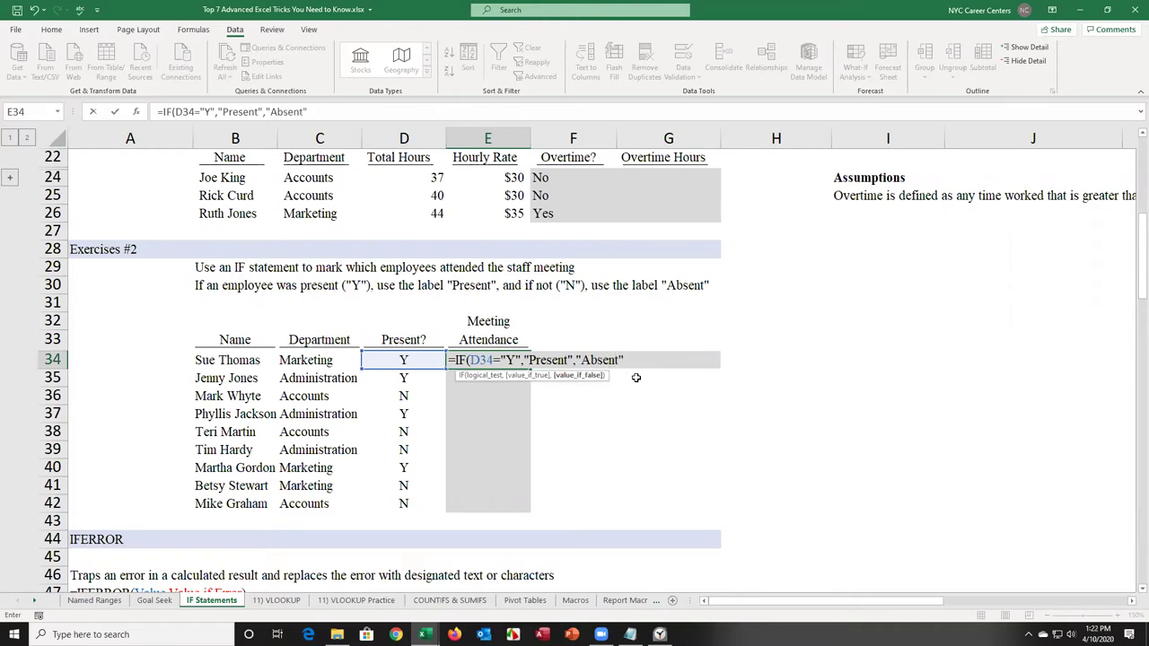
{"action": "type", "text": ")"}
{"action": "key", "text": "Return"}
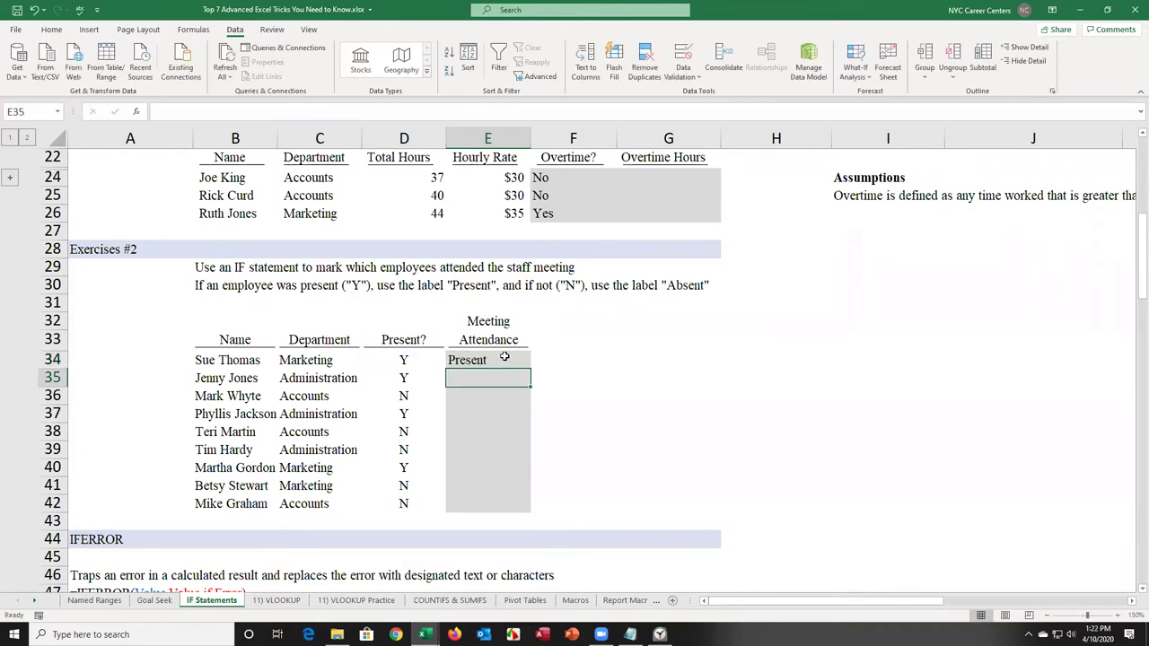
Step: Fill the attendance formula down to E42 and test it by setting D34 to N and back to Y
{"action": "left_click", "coordinate": [505, 359]}
{"action": "double_click", "coordinate": [530, 369]}
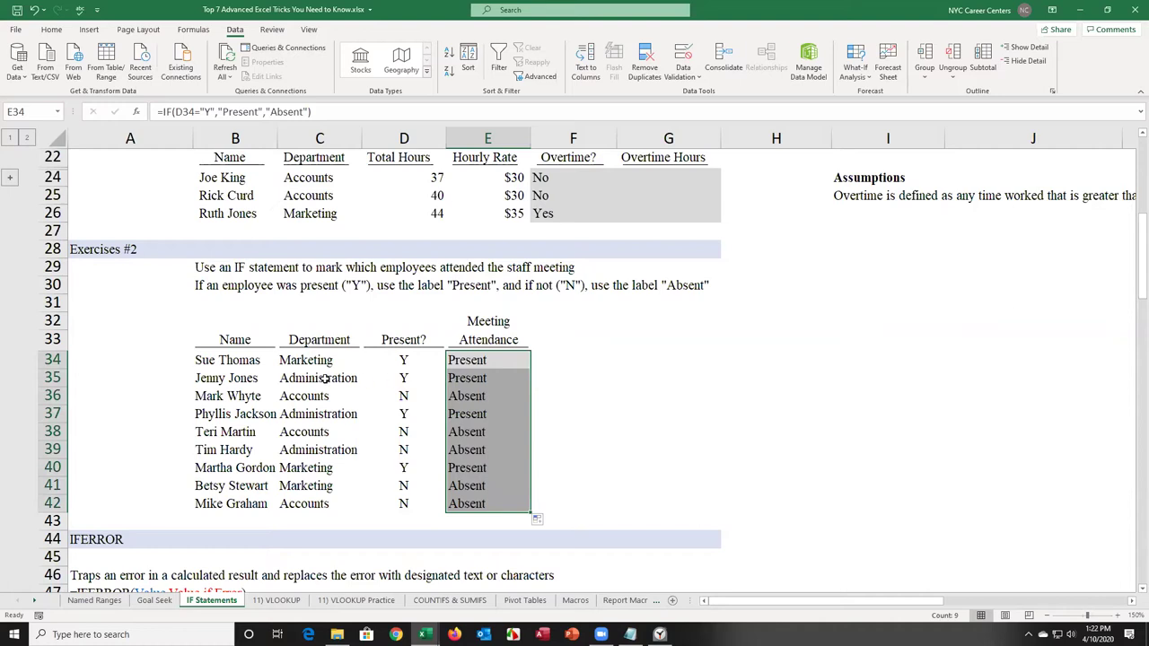
{"action": "left_click", "coordinate": [402, 363]}
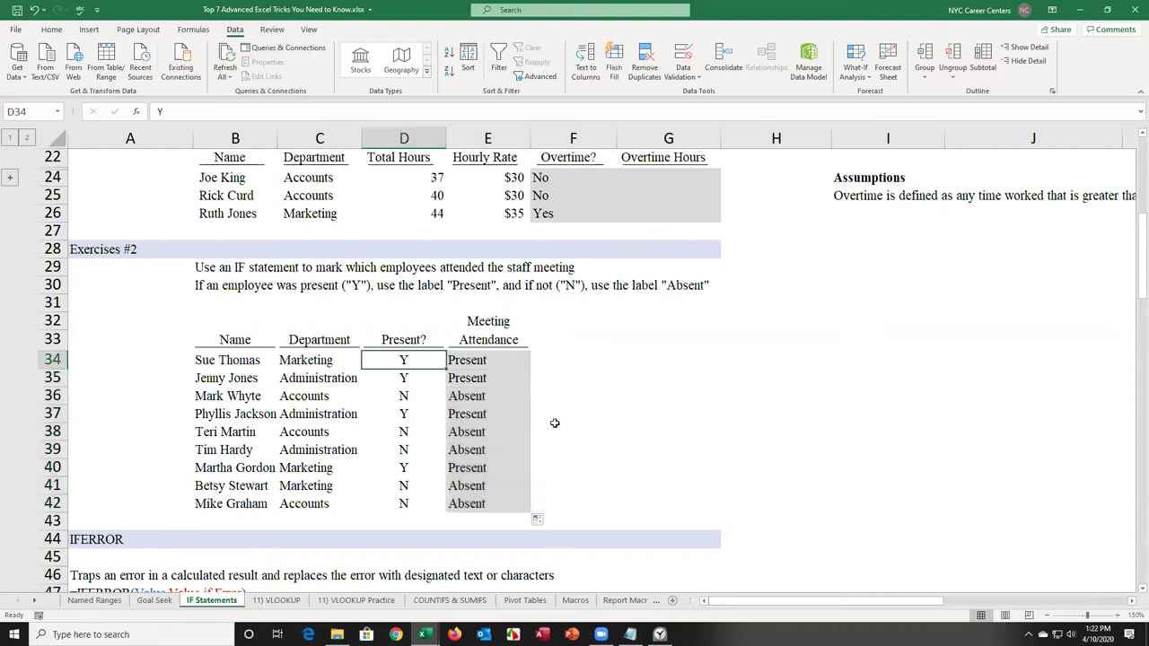
{"action": "type", "text": "N"}
{"action": "key", "text": "Return"}
{"action": "key", "text": "Up"}
{"action": "type", "text": "Y"}
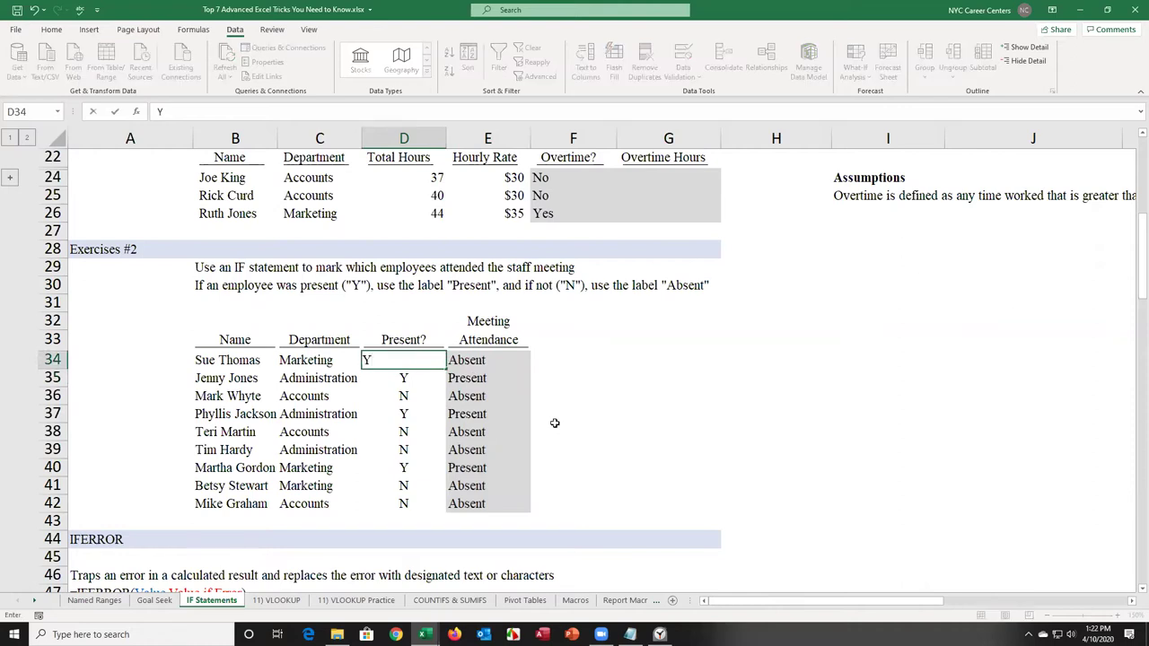
{"action": "key", "text": "Return"}
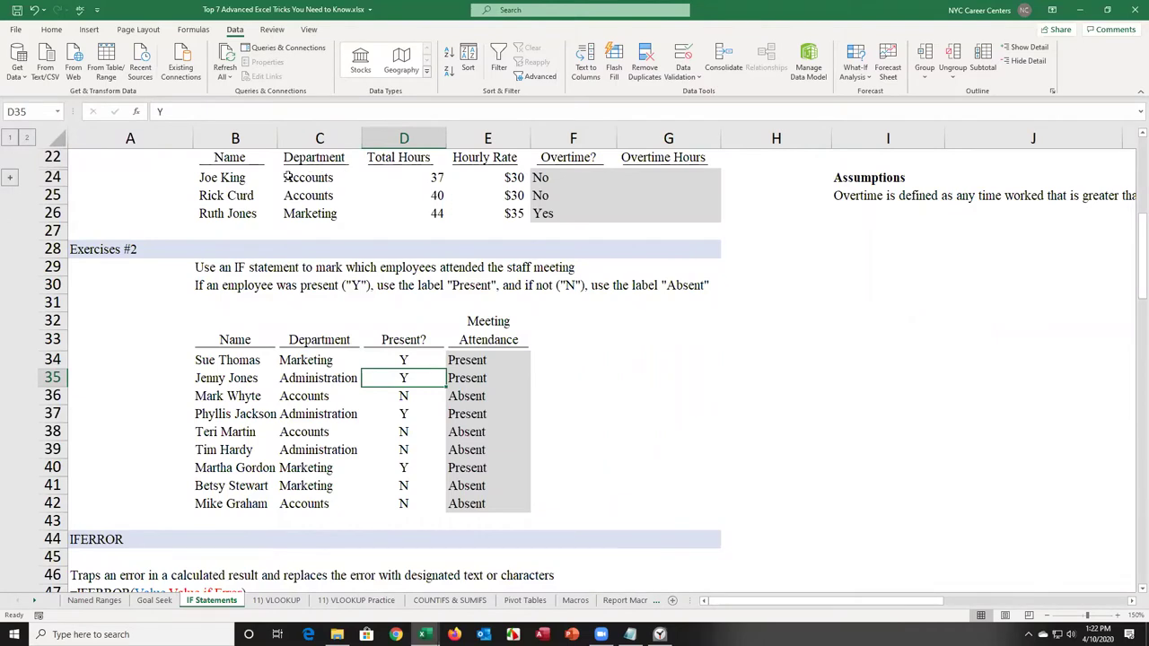
Step: Undo the test entries in D34 and the fill of the Meeting Attendance formula
{"action": "left_click_drag", "start_coordinate": [232, 175], "coordinate": [438, 212]}
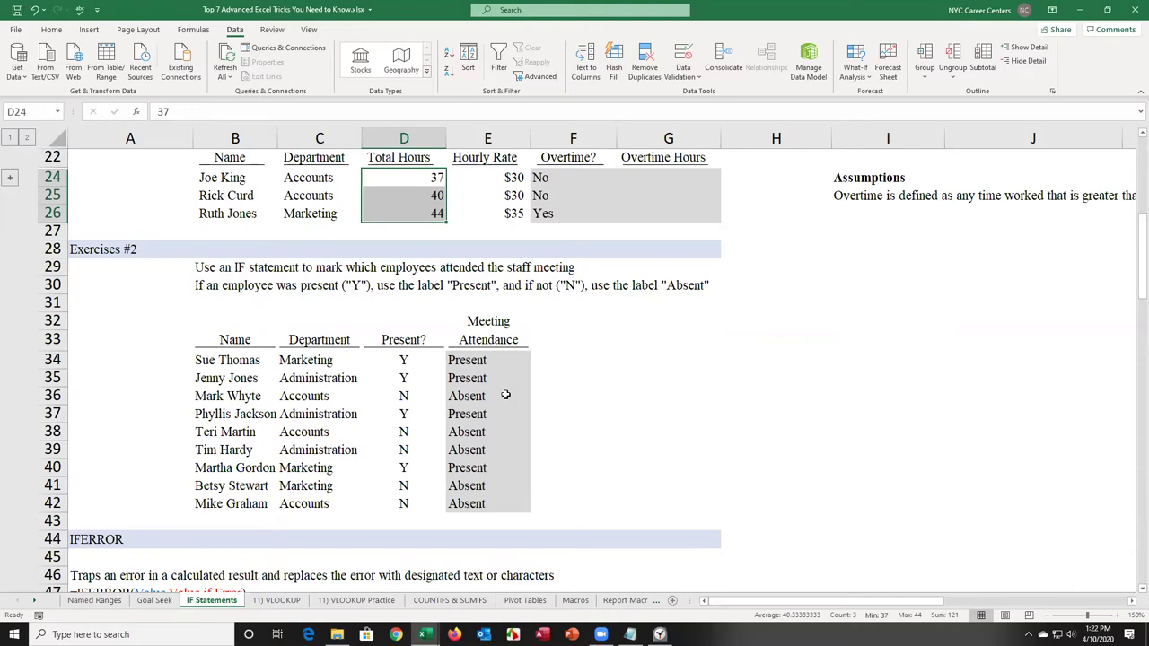
{"action": "left_click", "coordinate": [491, 366]}
{"action": "key", "text": "ctrl+z"}
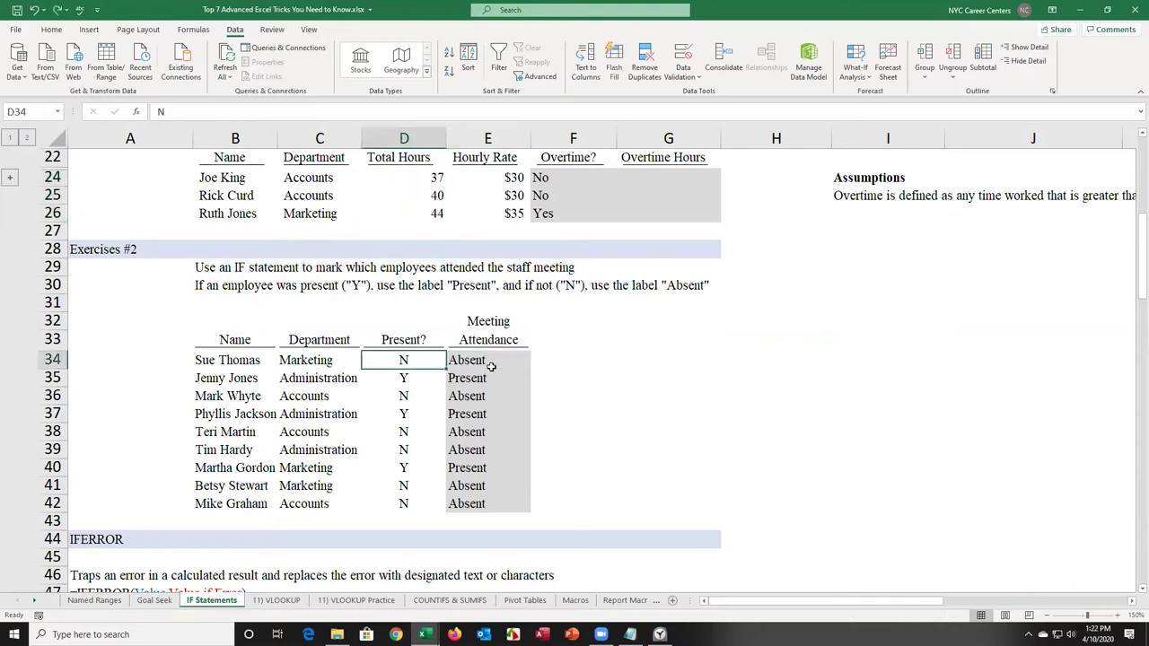
{"action": "key", "text": "ctrl+z"}
{"action": "key", "text": "ctrl+z"}
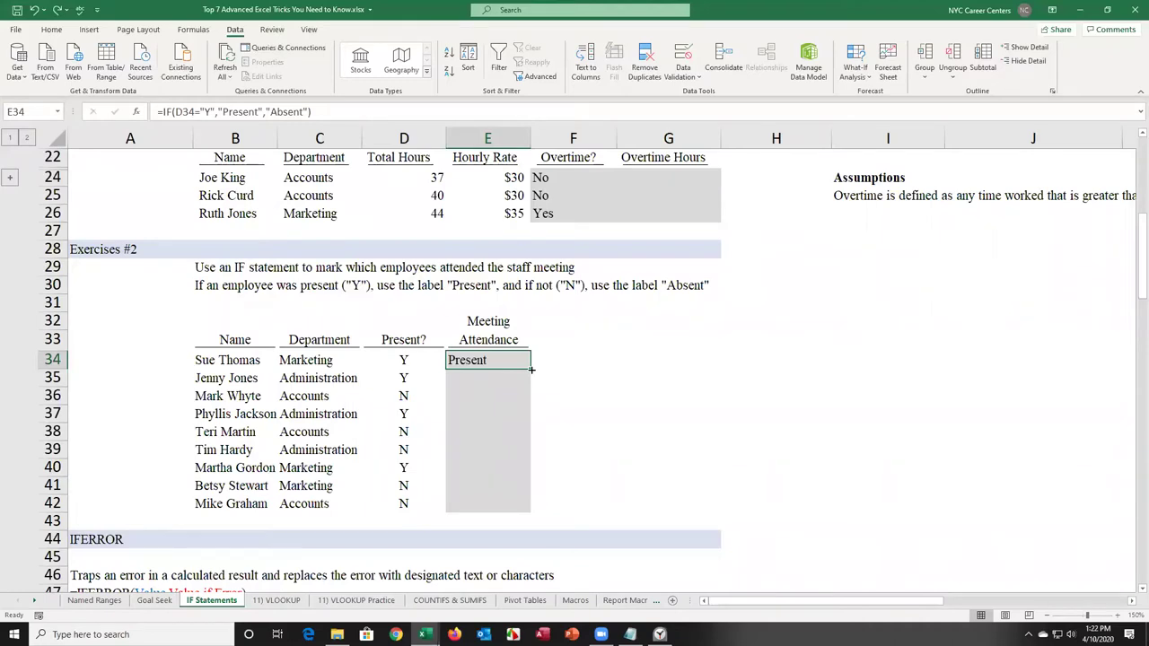
Step: Copy the attendance formula in E34 down the Meeting Attendance column through E42, staying on the IF Statements sheet
{"action": "double_click", "coordinate": [532, 369]}
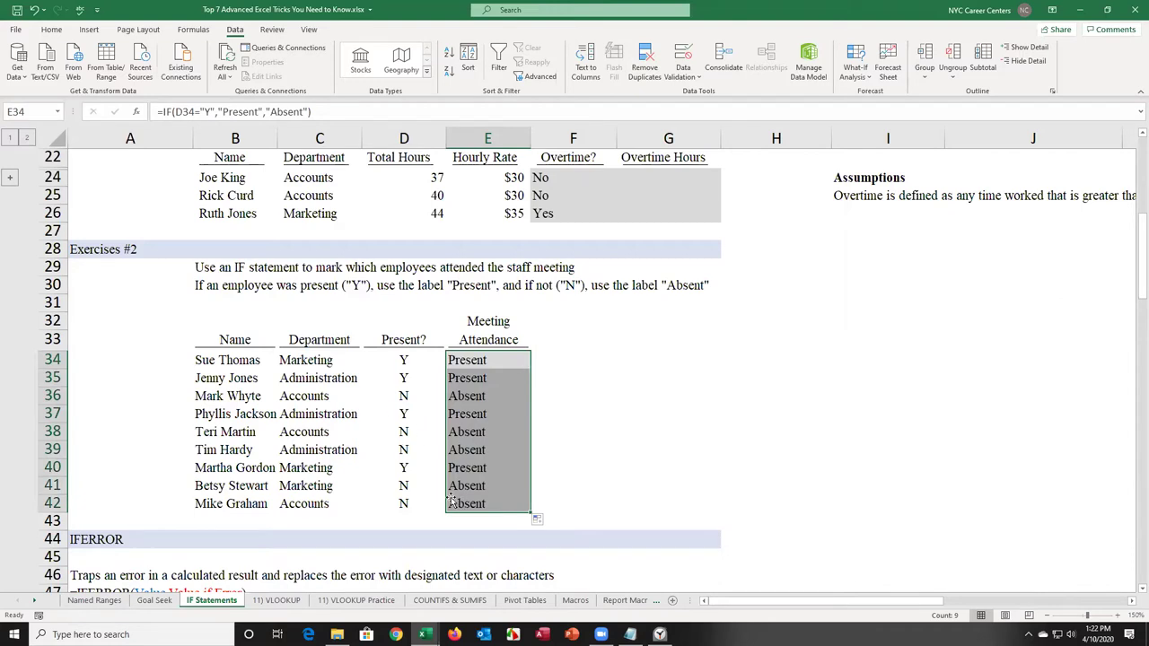
{"action": "left_click", "coordinate": [101, 605]}
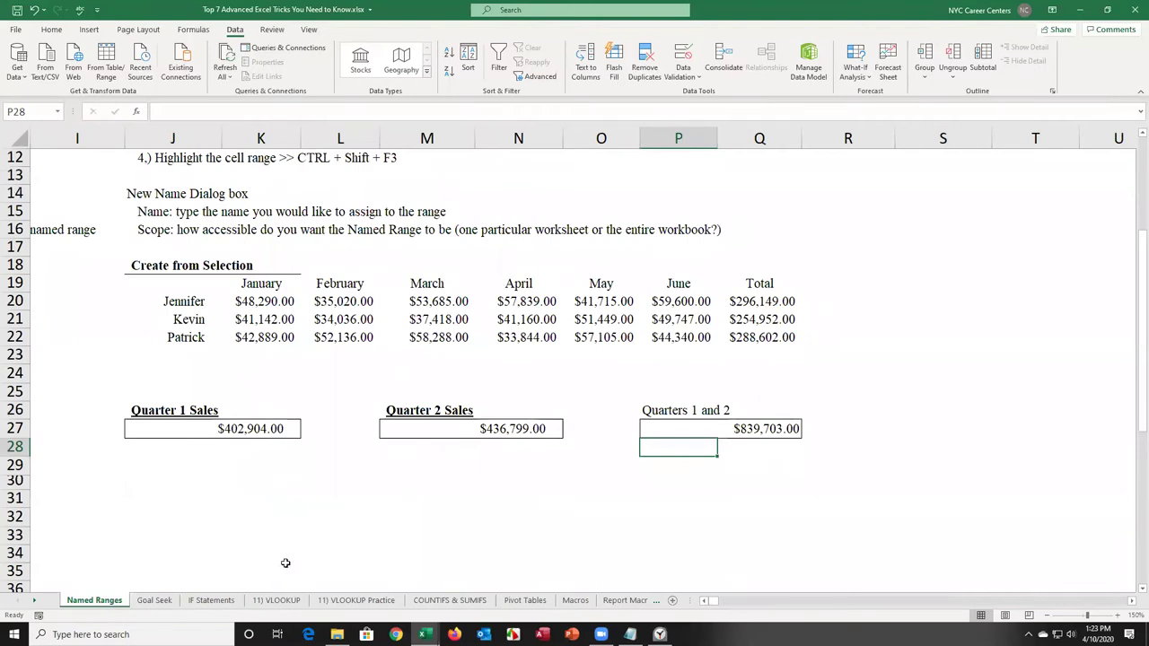
{"action": "left_click", "coordinate": [212, 600]}
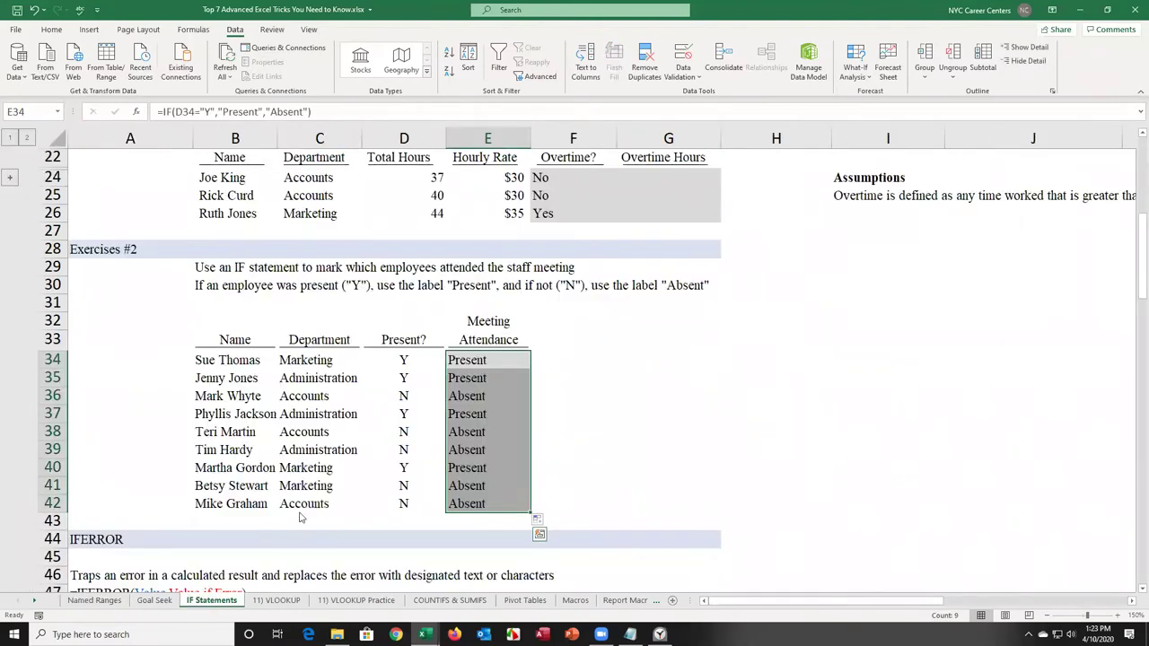
Step: Switch to the Timeline workbook, set the IF Statements status in C4 to Done, and return to the exercise workbook
{"action": "key", "text": "alt+Tab"}
{"action": "key", "text": "alt+Tab"}
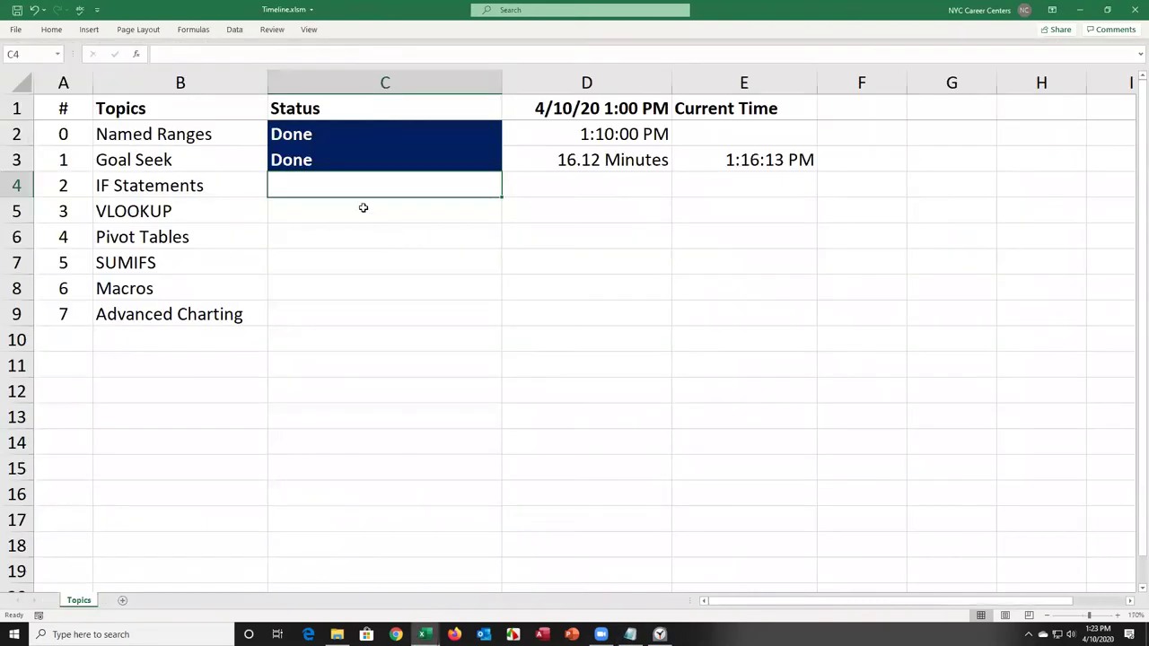
{"action": "type", "text": "D"}
{"action": "key", "text": "Return"}
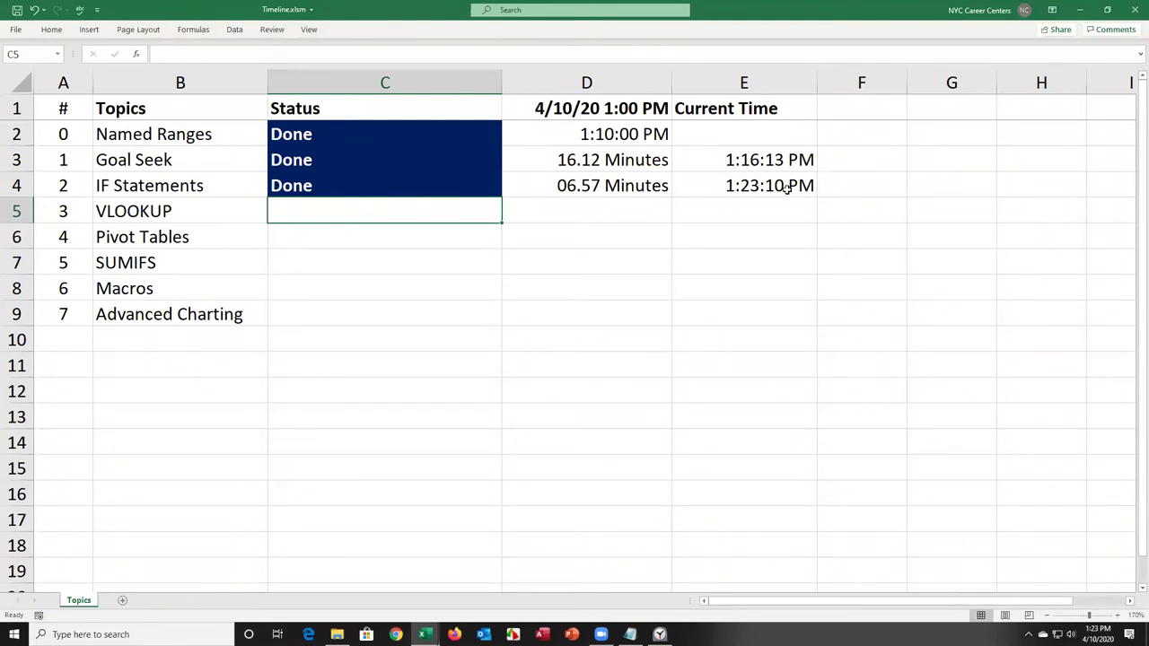
{"action": "key", "text": "alt+Tab"}
{"action": "key", "text": "alt+Tab"}
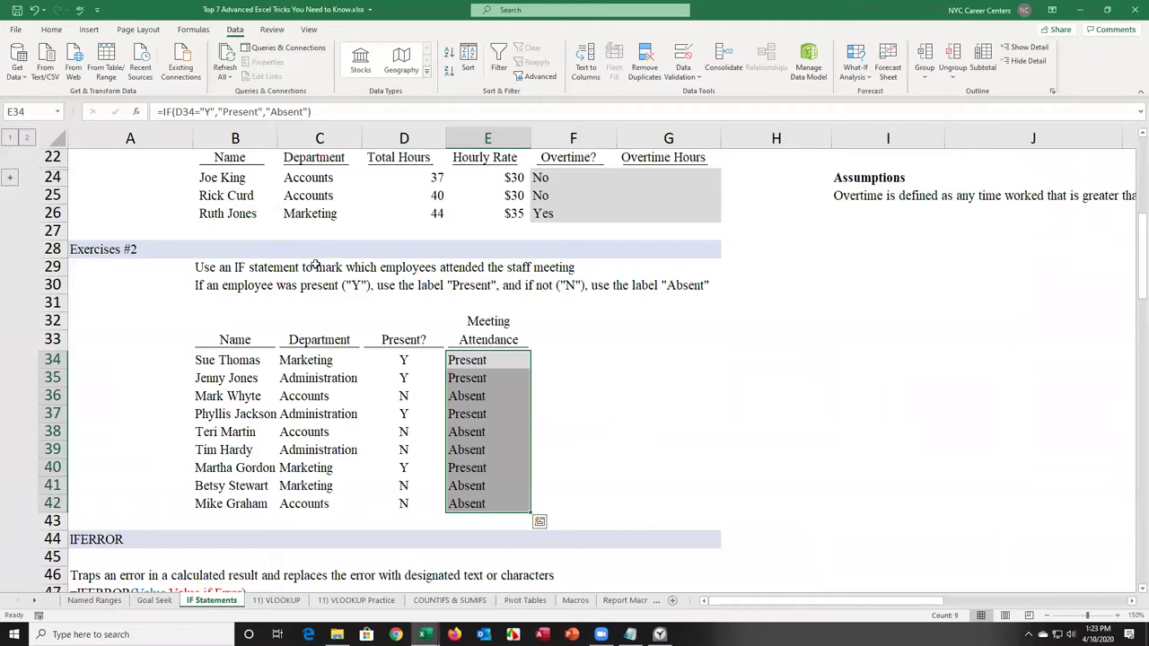
Step: Open the 11) VLOOKUP sheet and enlarge it to 130% zoom with the first row in view
{"action": "left_click", "coordinate": [279, 599]}
{"action": "left_click", "coordinate": [281, 417]}
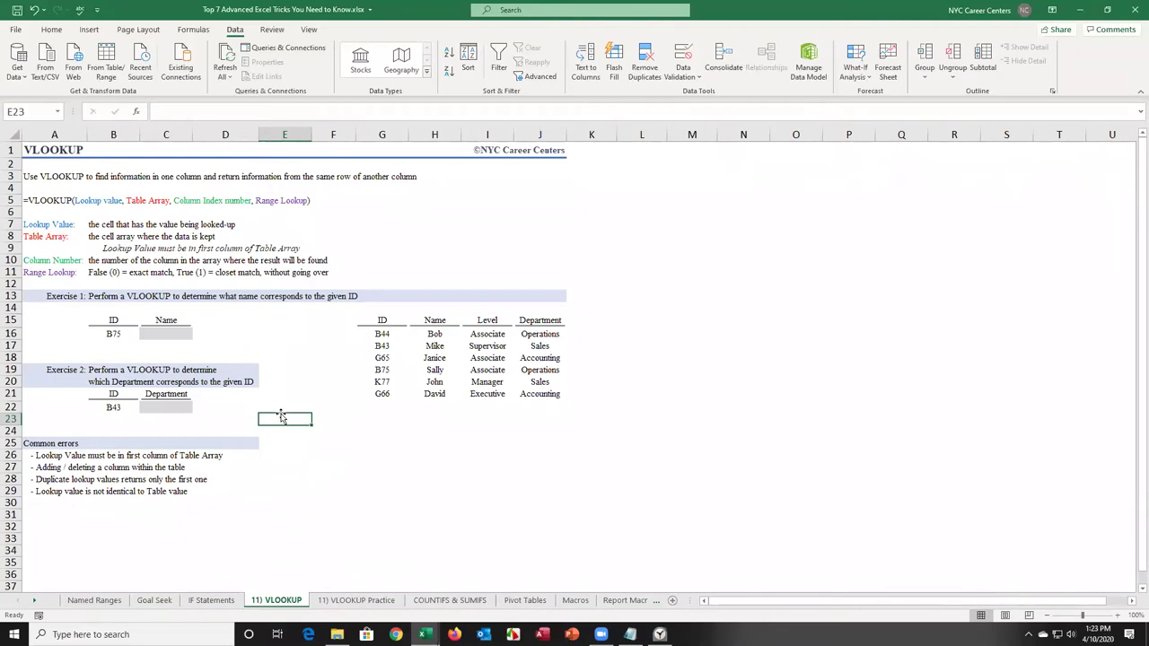
{"action": "left_click", "coordinate": [1119, 616]}
{"action": "left_click", "coordinate": [1118, 616]}
{"action": "left_click", "coordinate": [1119, 616]}
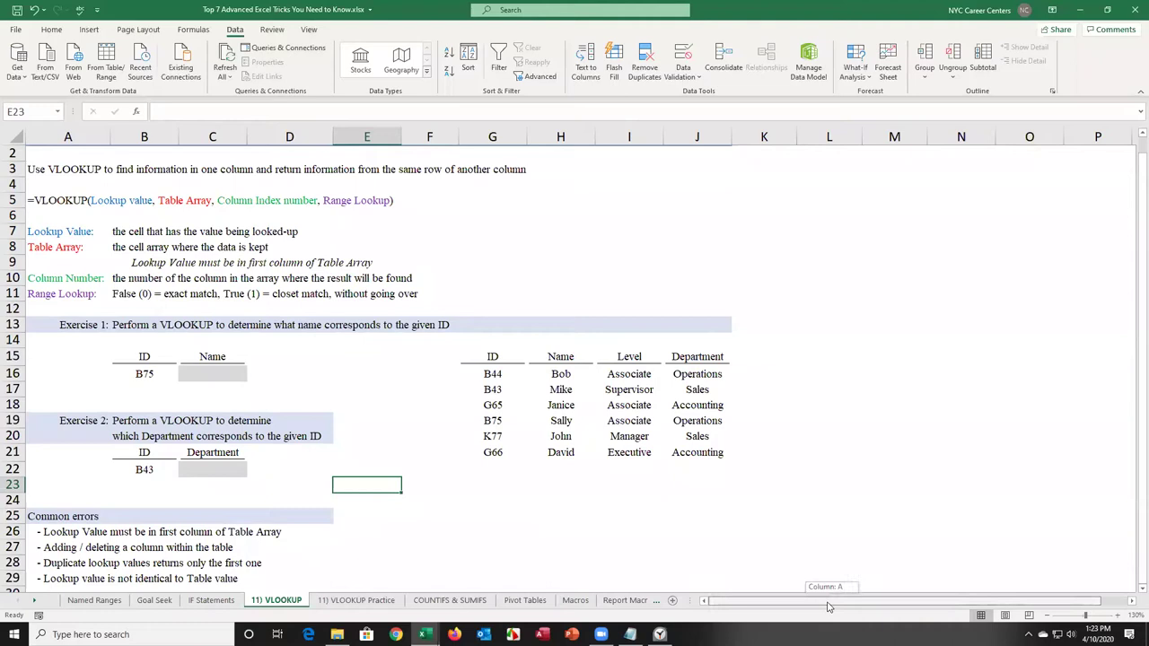
{"action": "scroll", "coordinate": [1113, 398], "scroll_direction": "up", "scroll_amount": 1}
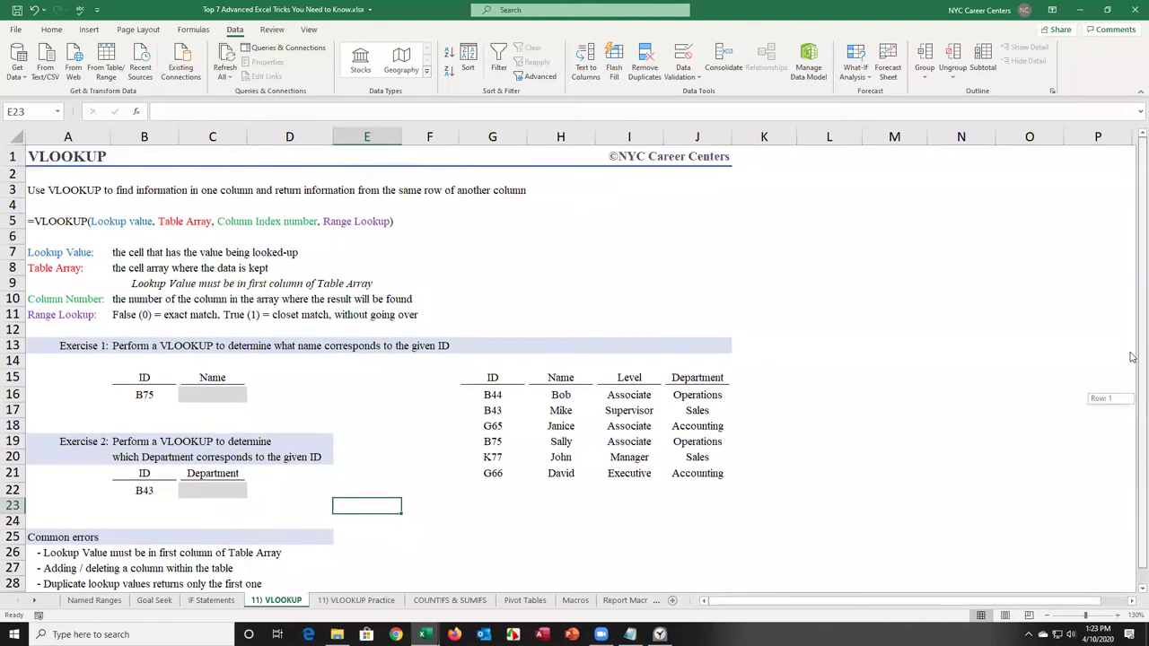
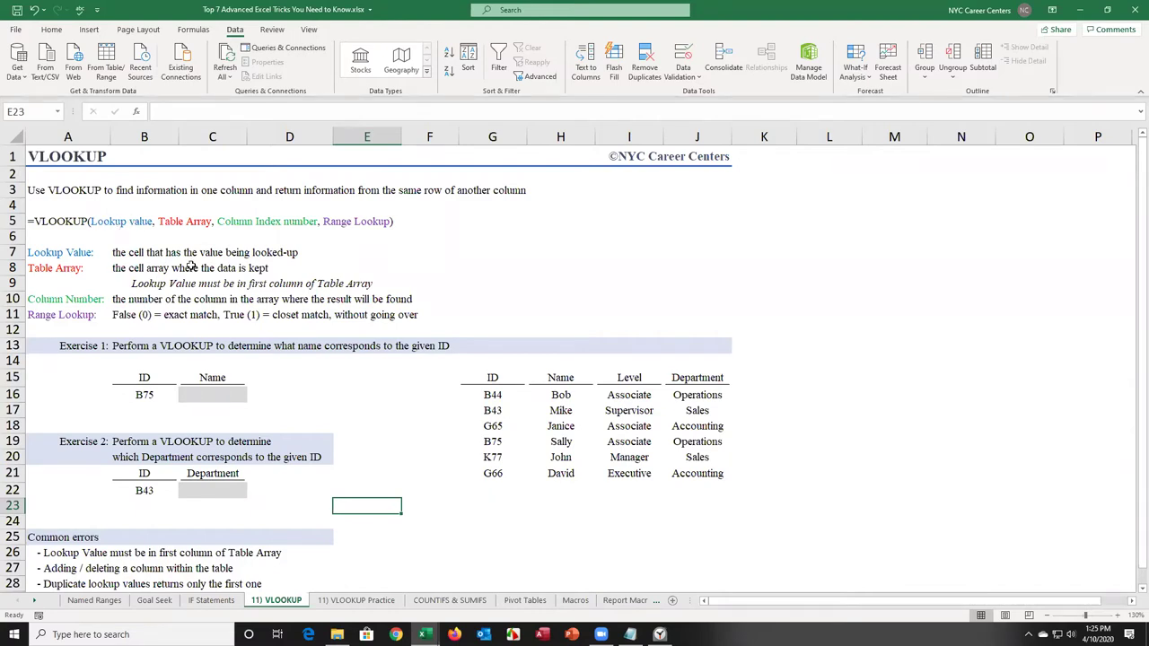
Step: Examine the lookup table G15:J21 alongside the VLOOKUP syntax and its column index number argument
{"action": "left_click_drag", "start_coordinate": [492, 379], "coordinate": [682, 467]}
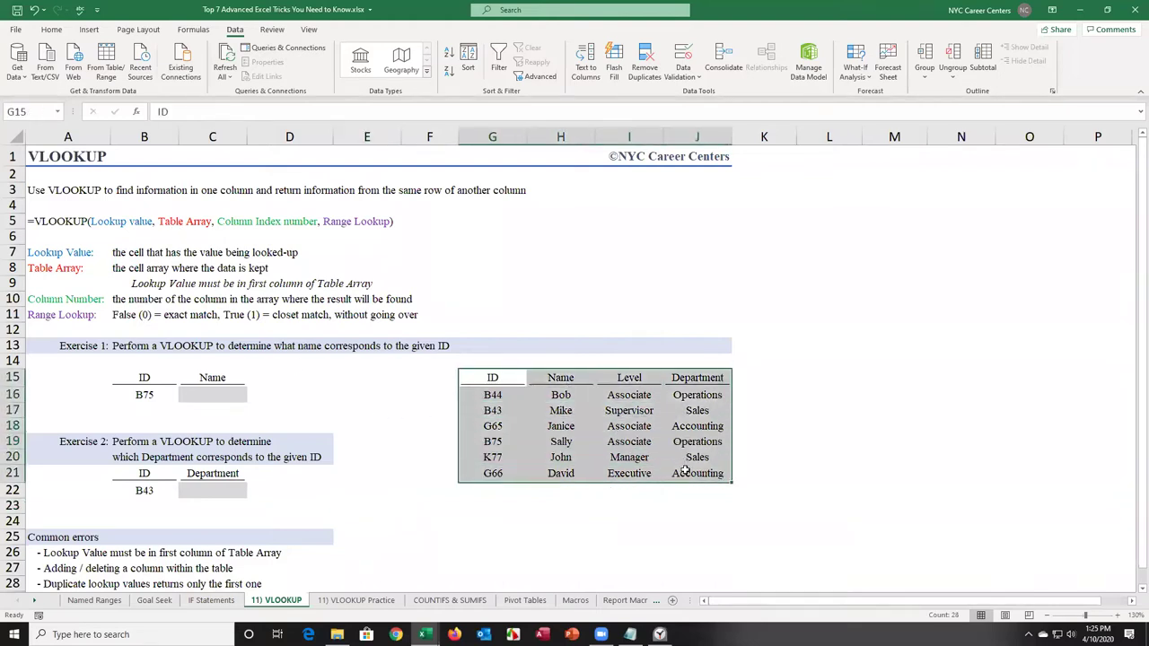
{"action": "left_click", "coordinate": [256, 223]}
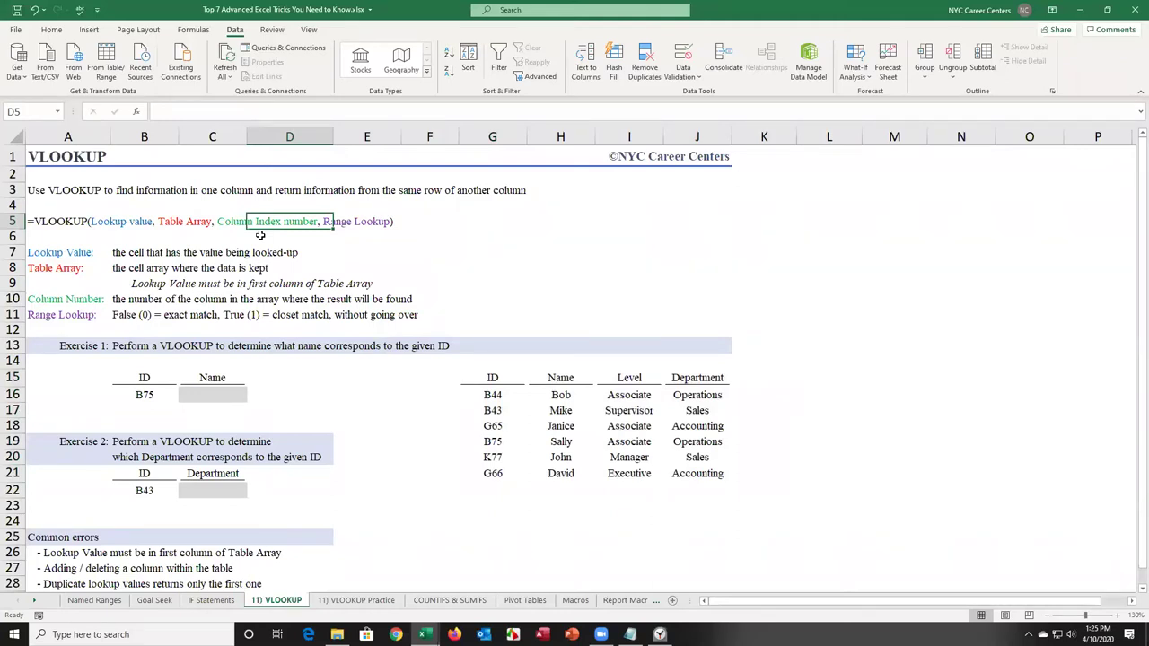
{"action": "left_click", "coordinate": [236, 235]}
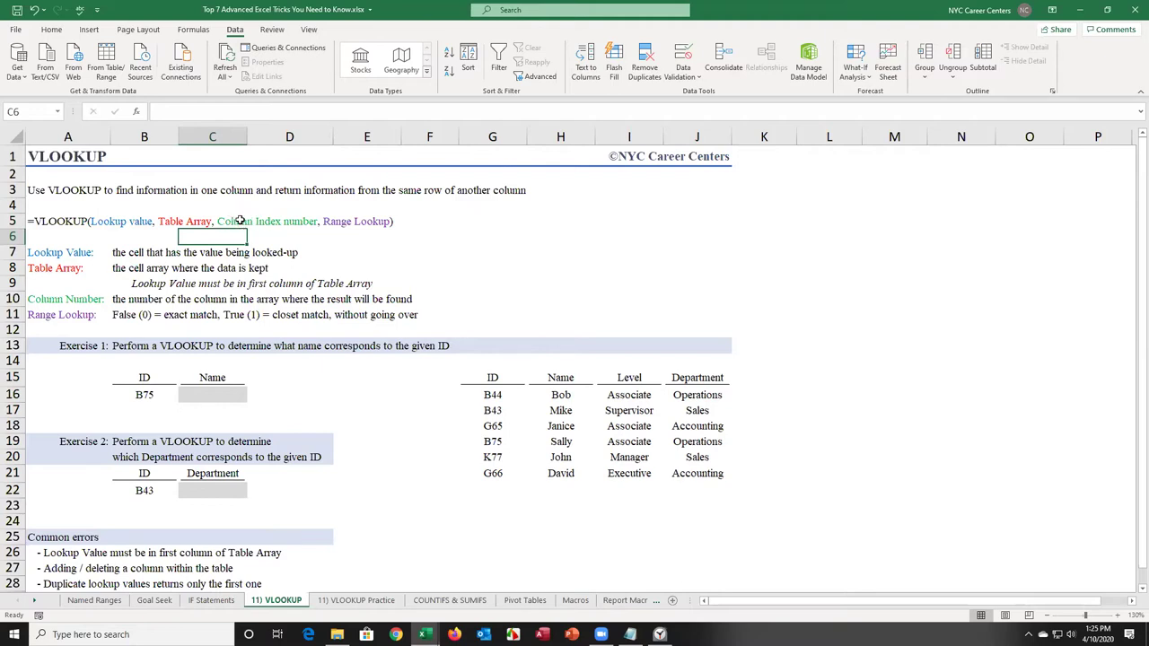
{"action": "left_click_drag", "start_coordinate": [492, 377], "coordinate": [681, 467]}
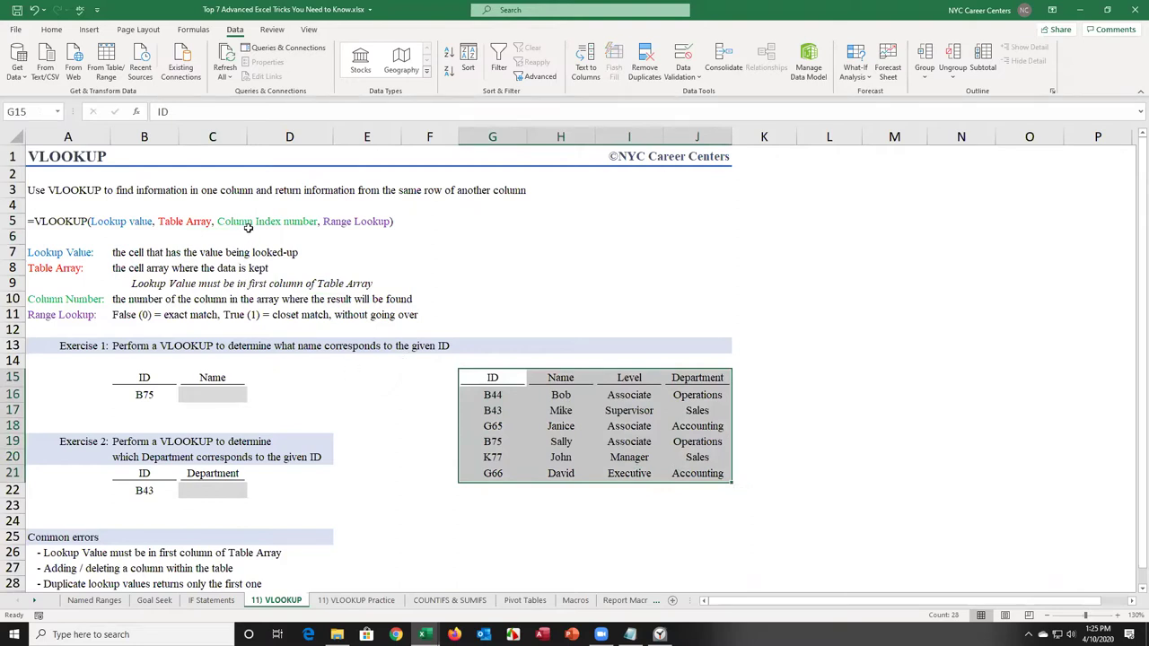
{"action": "left_click", "coordinate": [210, 379]}
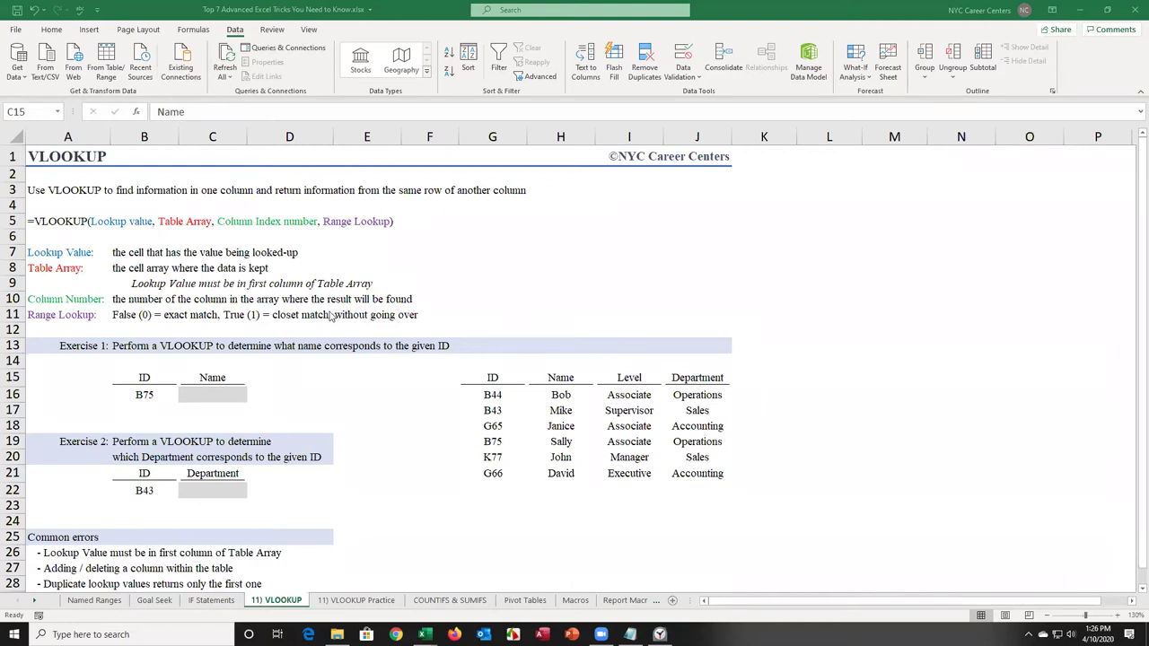
Step: Begin a VLOOKUP formula in the Exercise 1 Name cell C16 with B16 as the lookup value
{"action": "left_click", "coordinate": [205, 395]}
{"action": "left_click", "coordinate": [206, 395]}
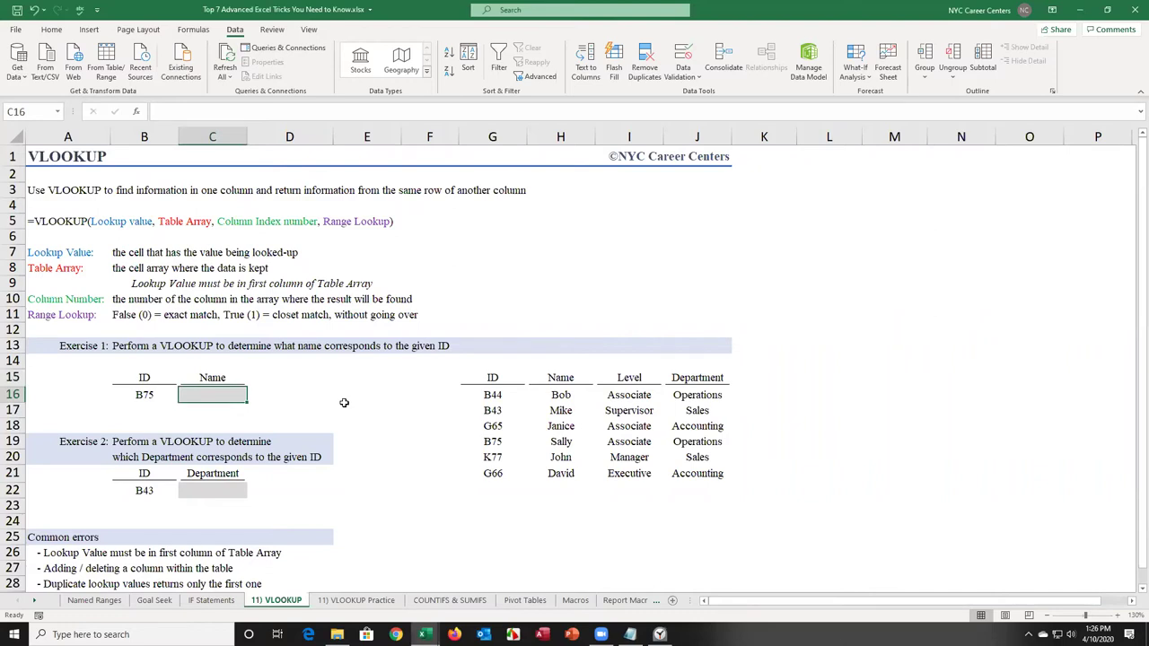
{"action": "type", "text": "=vl"}
{"action": "key", "text": "Tab"}
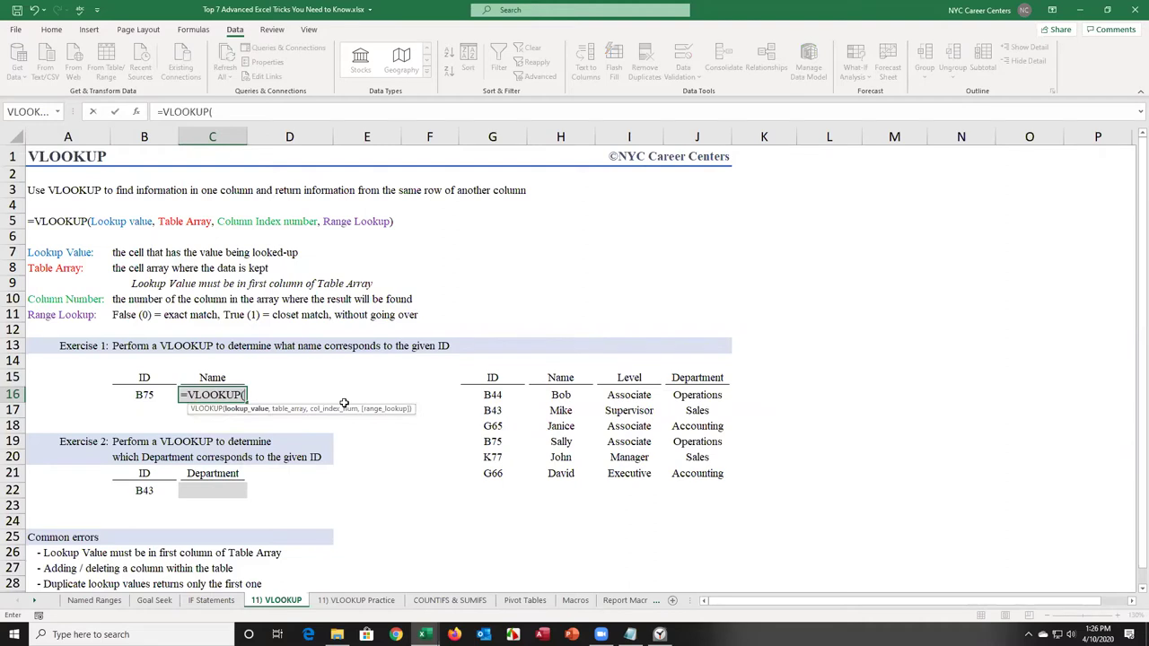
{"action": "key", "text": "Left"}
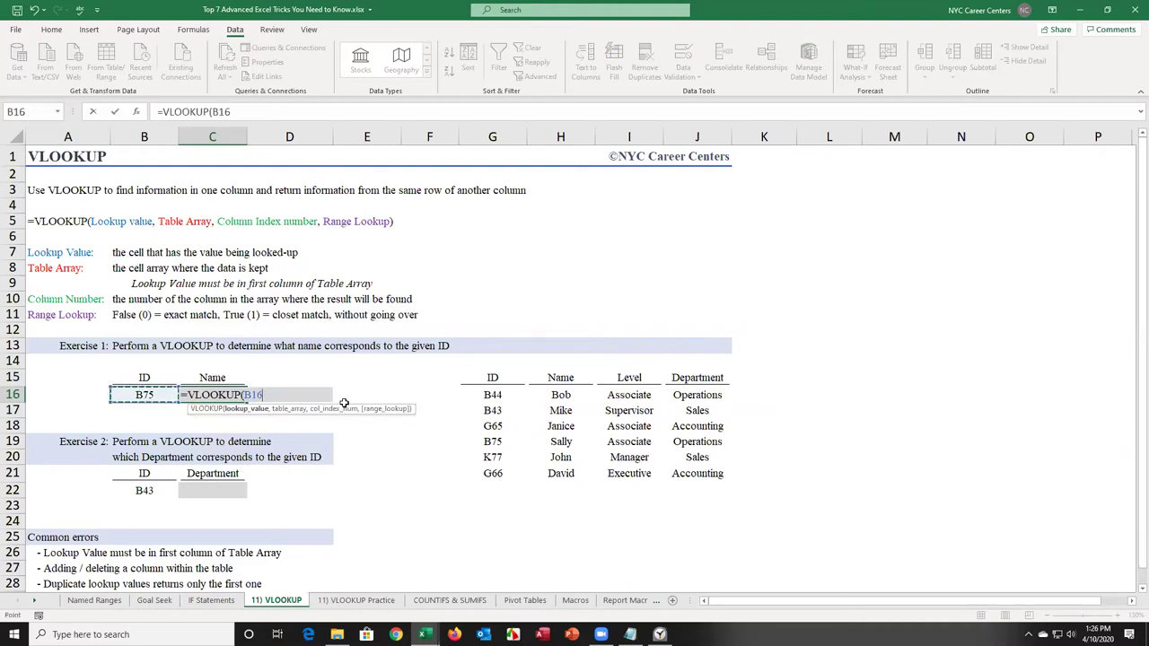
{"action": "type", "text": "m"}
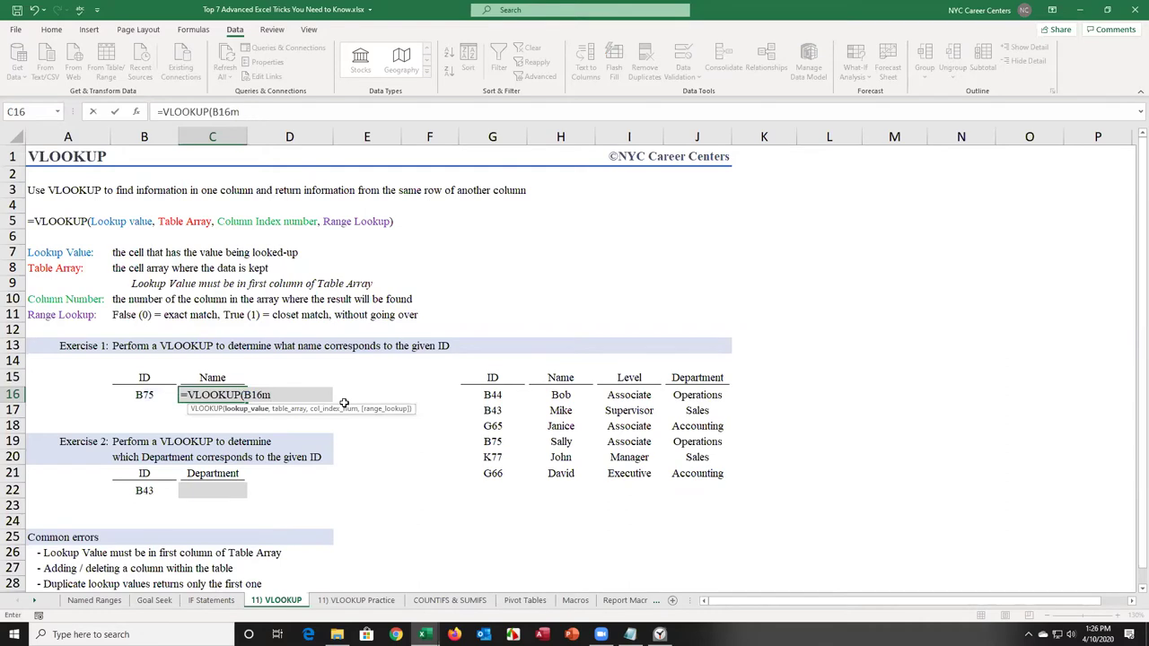
{"action": "key", "text": "BackSpace"}
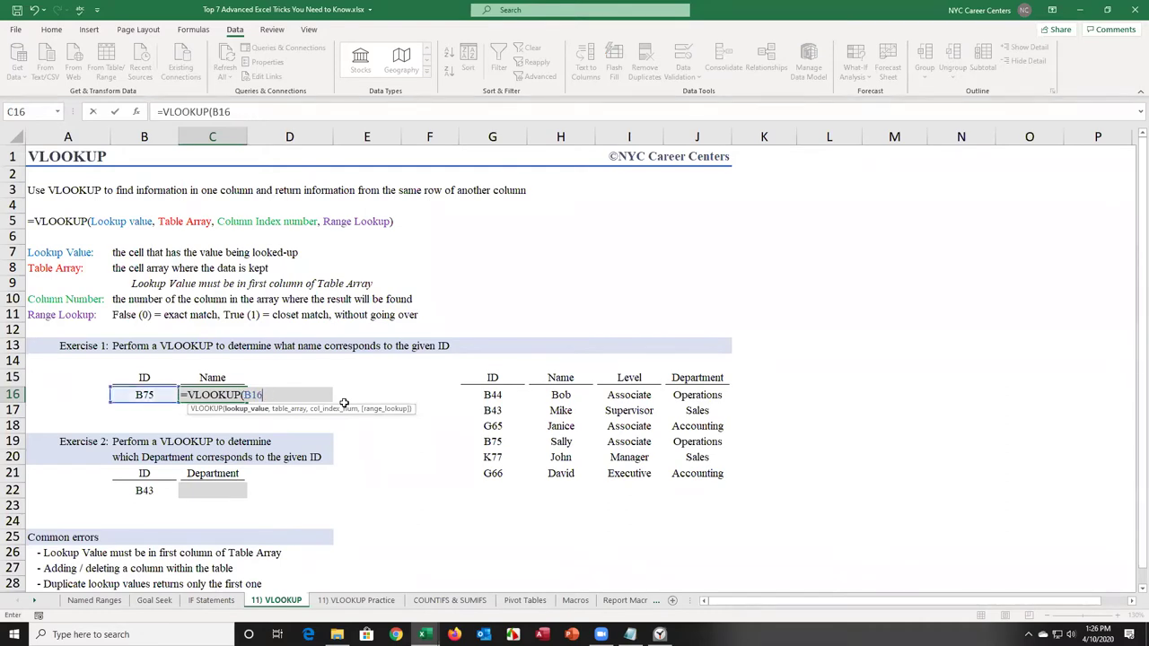
Step: Add the ID table including its headers, G15:J21, as the table array of the C16 formula
{"action": "type", "text": ","}
{"action": "key", "text": "Right"}
{"action": "key", "text": "Right"}
{"action": "key", "text": "Right"}
{"action": "key", "text": "Up"}
{"action": "key", "text": "Right"}
{"action": "key", "text": "shift+Right"}
{"action": "key", "text": "shift+Right"}
{"action": "key", "text": "shift+Right"}
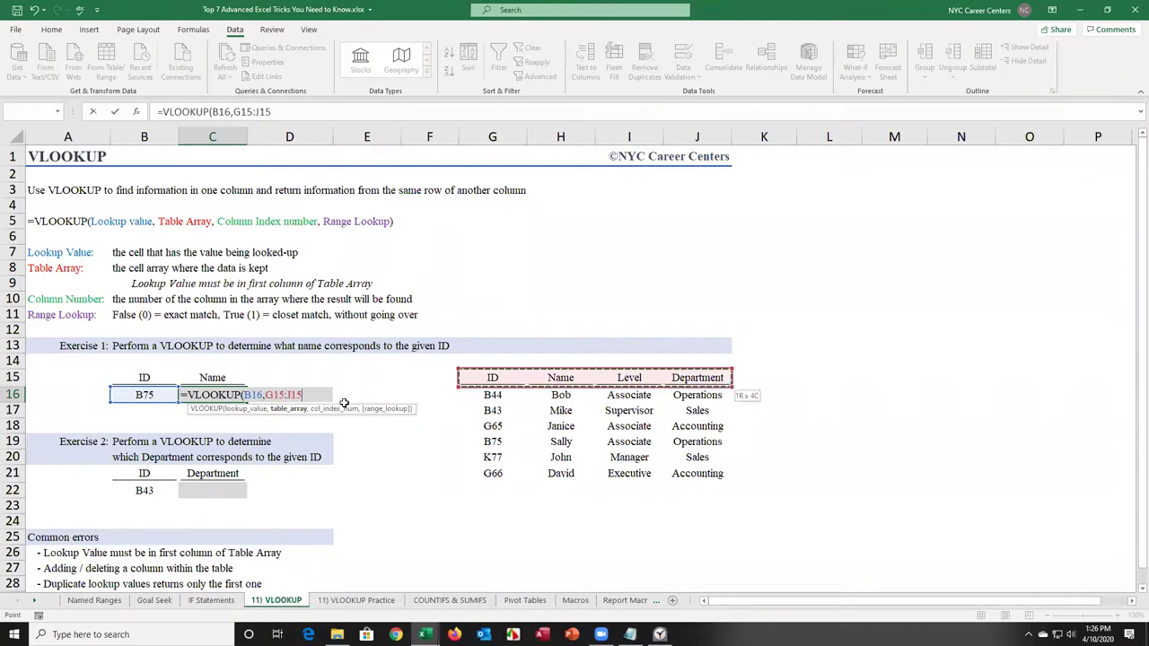
{"action": "key", "text": "shift+Down"}
{"action": "key", "text": "shift+Down"}
{"action": "key", "text": "shift+Down"}
{"action": "key", "text": "shift+Down"}
{"action": "key", "text": "shift+Down"}
{"action": "key", "text": "shift+Down"}
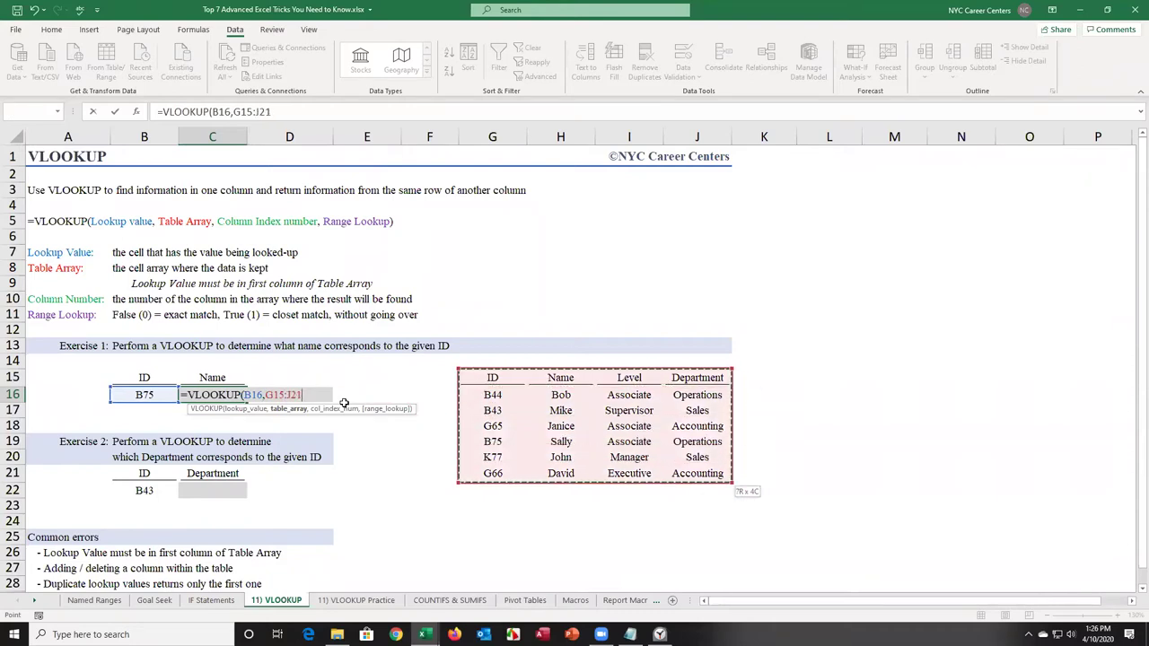
{"action": "type", "text": ","}
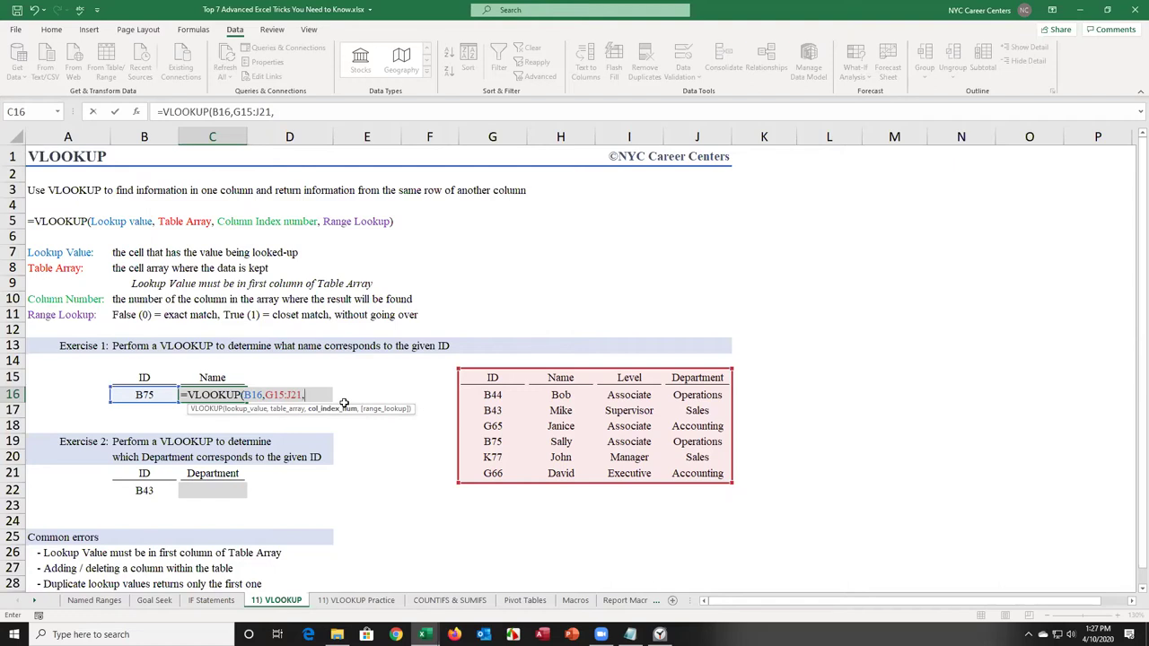
Step: Complete the C16 formula with column index 2 and FALSE for an exact match
{"action": "type", "text": "2,"}
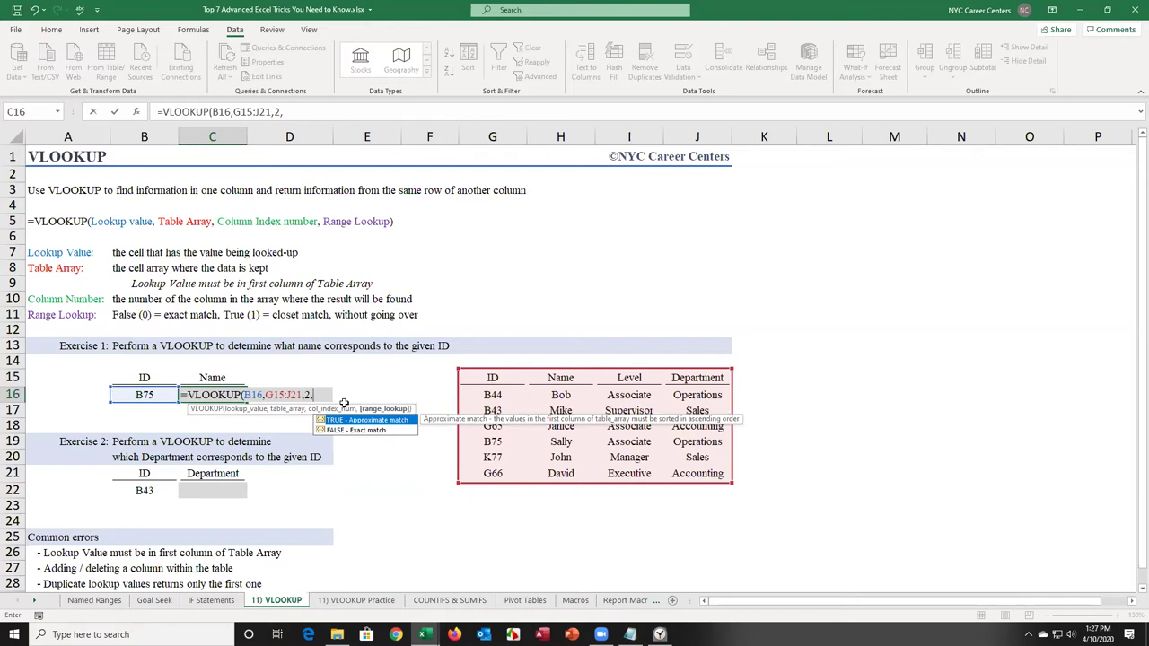
{"action": "key", "text": "Down"}
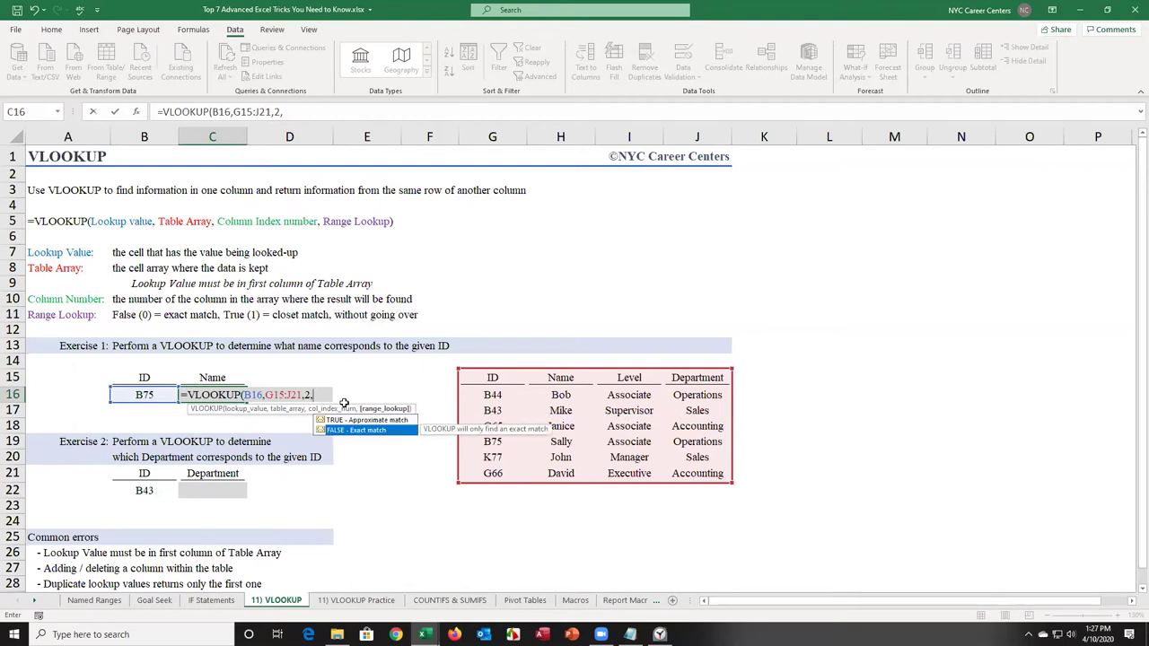
{"action": "key", "text": "Tab"}
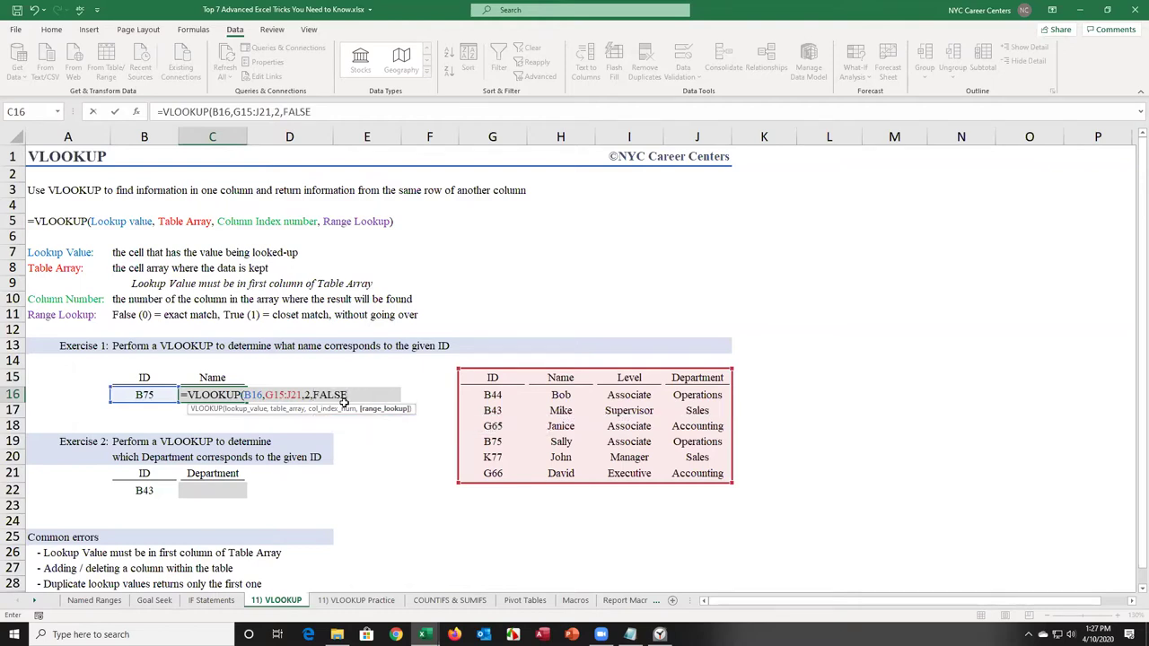
{"action": "key", "text": "Return"}
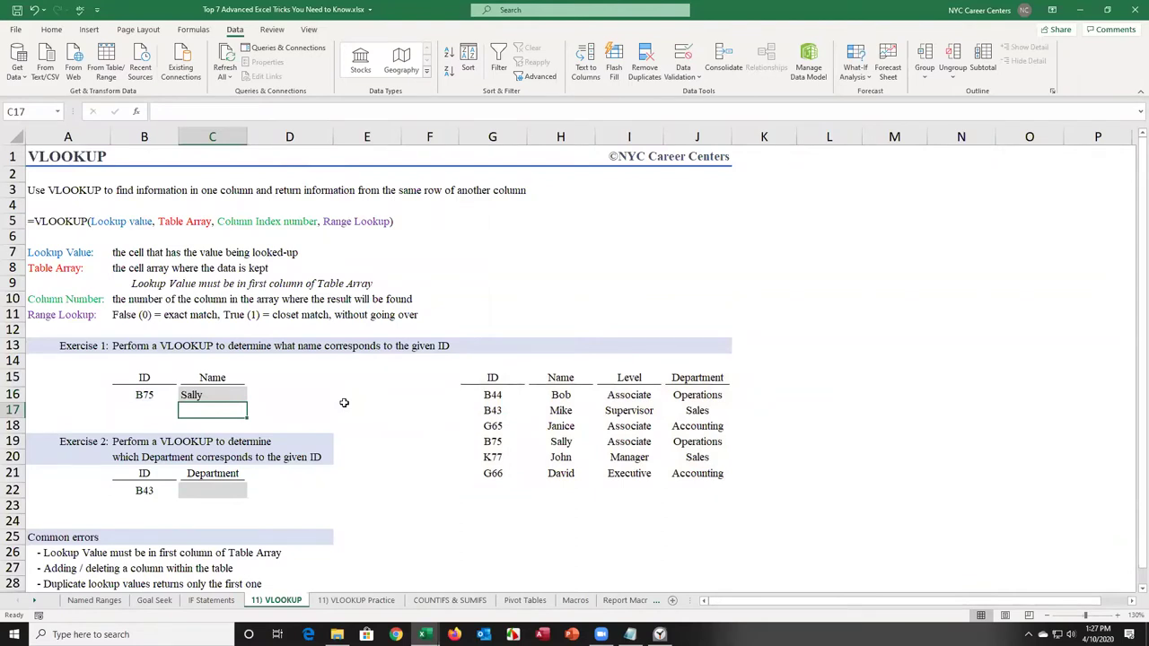
Step: Begin a VLOOKUP formula in the Exercise 2 Department cell C22 with B22 as the lookup value
{"action": "key", "text": "Down"}
{"action": "key", "text": "Down"}
{"action": "key", "text": "Down"}
{"action": "key", "text": "Down"}
{"action": "key", "text": "Down"}
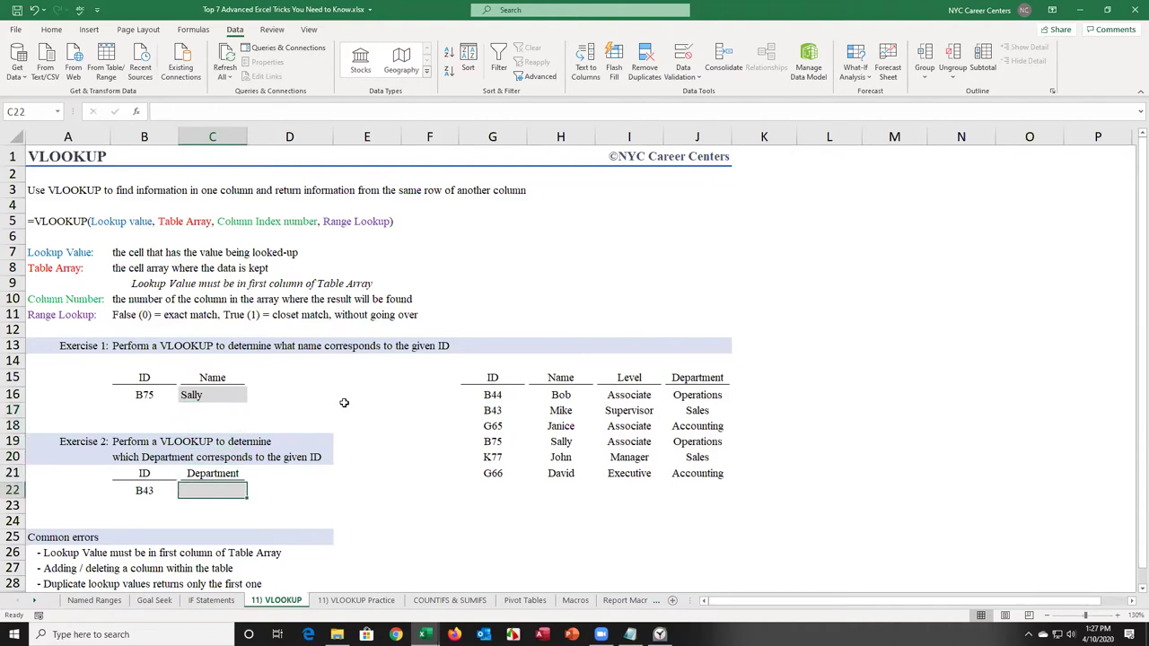
{"action": "type", "text": "="}
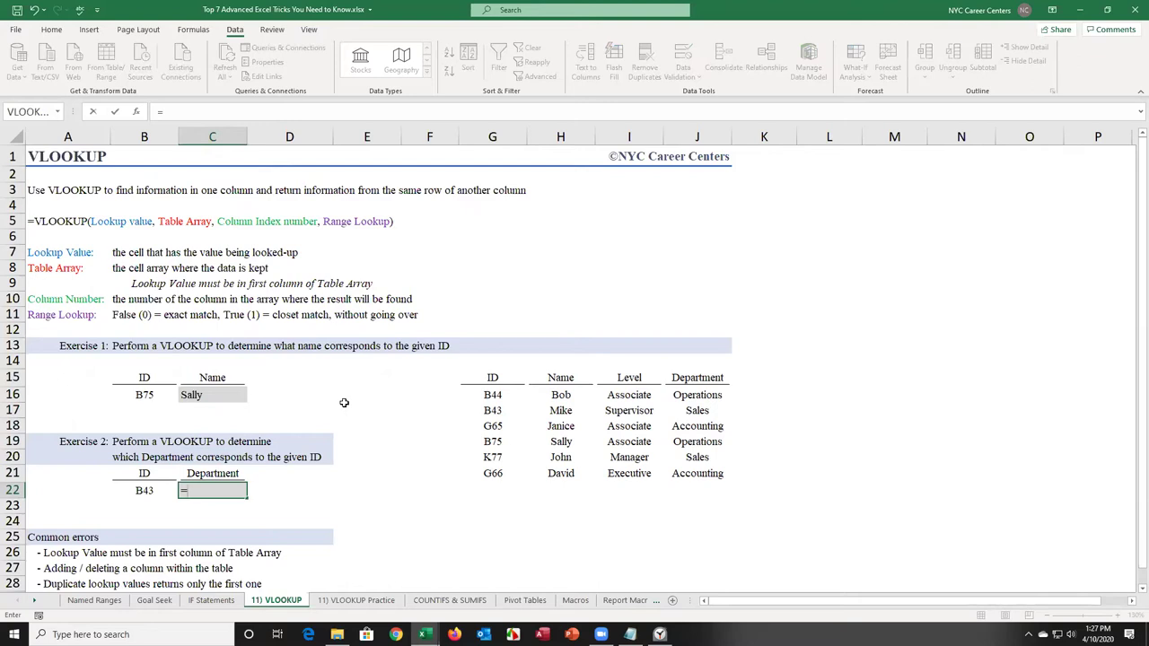
{"action": "type", "text": "v"}
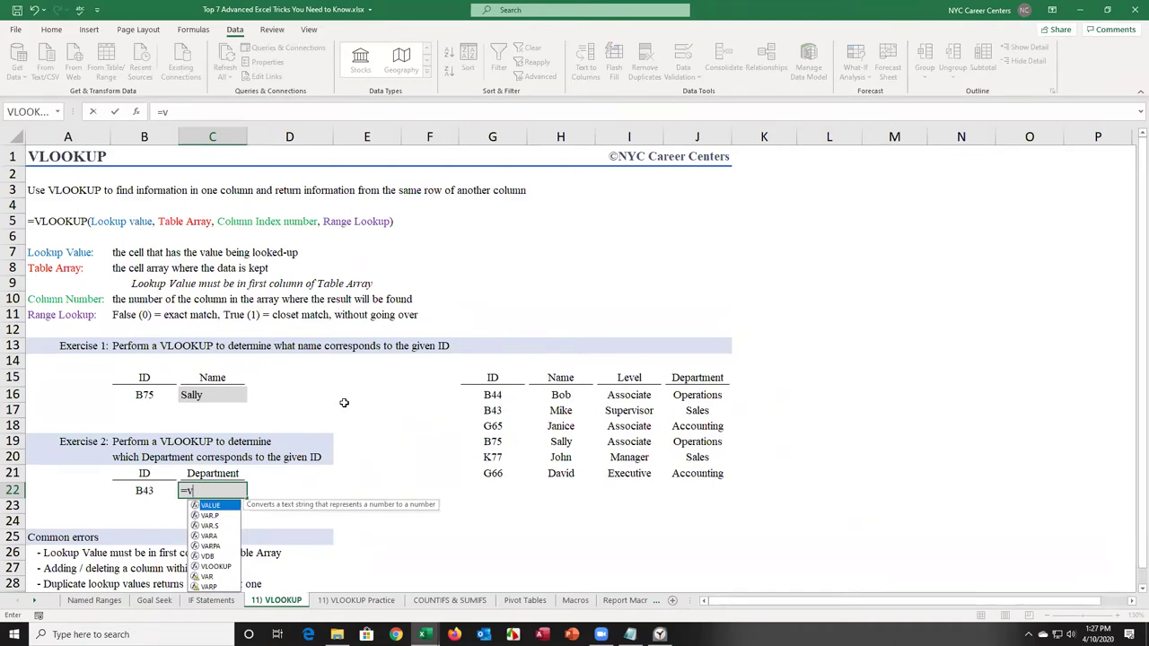
{"action": "type", "text": "l"}
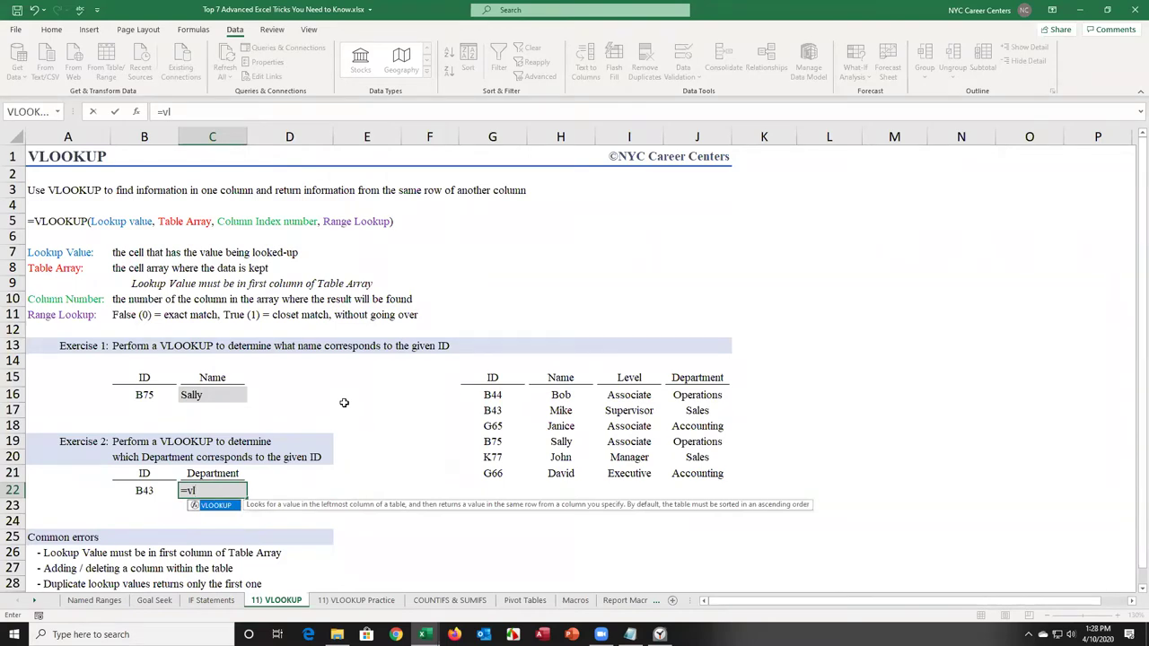
{"action": "key", "text": "Tab"}
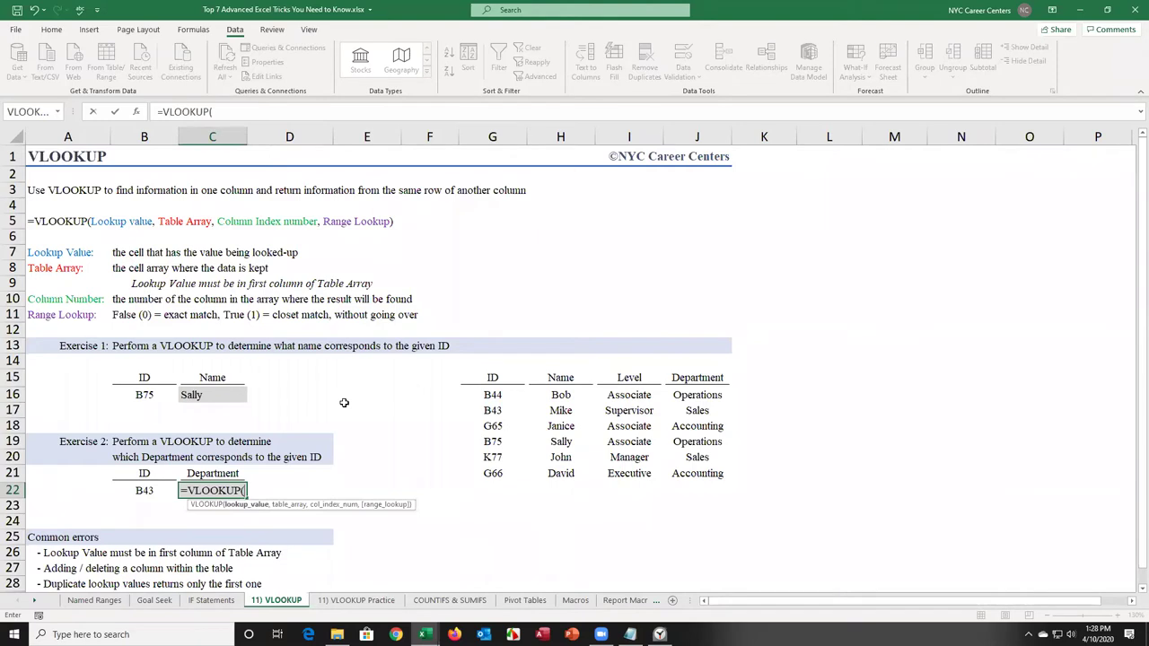
{"action": "key", "text": "Left"}
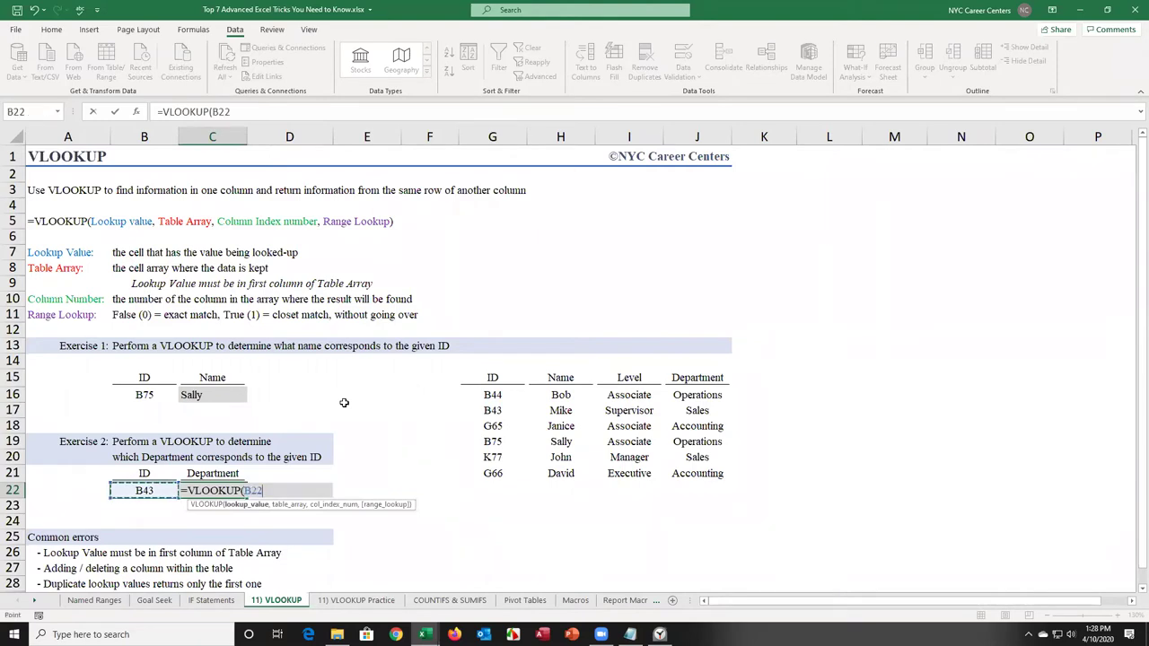
Step: Add the ID table range G15:J21 as the table array of the C22 formula
{"action": "type", "text": ","}
{"action": "key", "text": "Right"}
{"action": "key", "text": "Right"}
{"action": "key", "text": "Right"}
{"action": "key", "text": "Right"}
{"action": "key", "text": "Up"}
{"action": "key", "text": "Up"}
{"action": "key", "text": "Up"}
{"action": "key", "text": "Up"}
{"action": "key", "text": "Up"}
{"action": "key", "text": "Up"}
{"action": "key", "text": "Up"}
{"action": "key", "text": "shift+Right"}
{"action": "key", "text": "shift+Right"}
{"action": "key", "text": "shift+Right"}
{"action": "key", "text": "shift+Down"}
{"action": "key", "text": "shift+Down"}
{"action": "key", "text": "shift+Down"}
{"action": "key", "text": "shift+Down"}
{"action": "key", "text": "shift+Down"}
{"action": "key", "text": "shift+Down"}
{"action": "type", "text": ","}
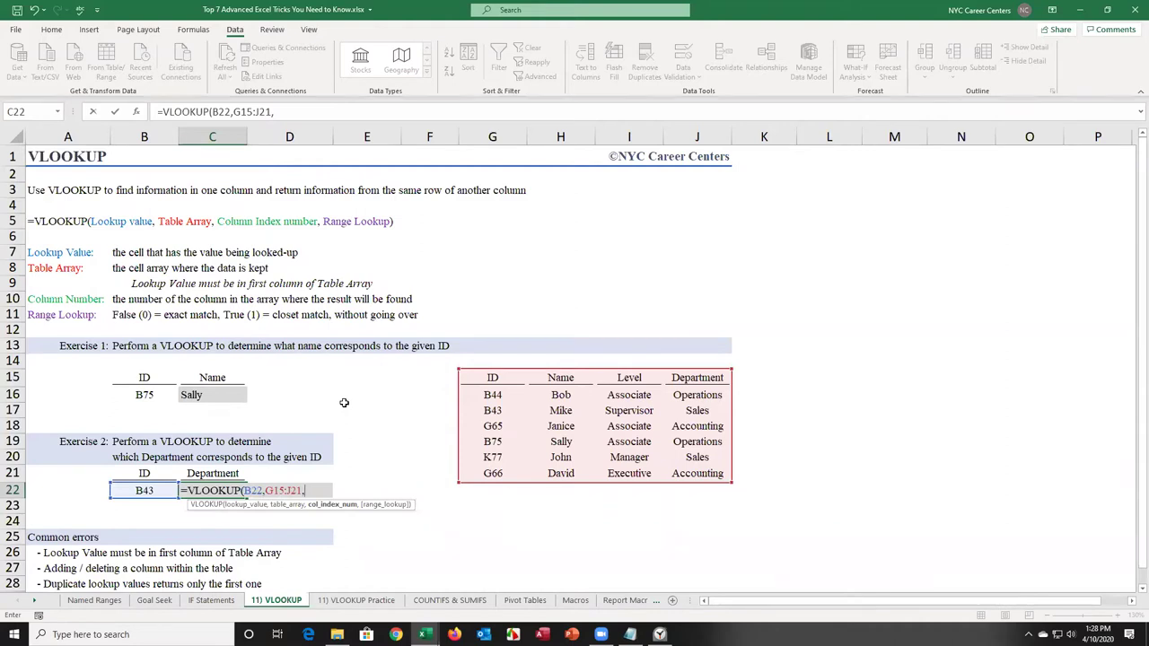
Step: Complete the C22 formula with column index 4 and FALSE for an exact match
{"action": "type", "text": "4,"}
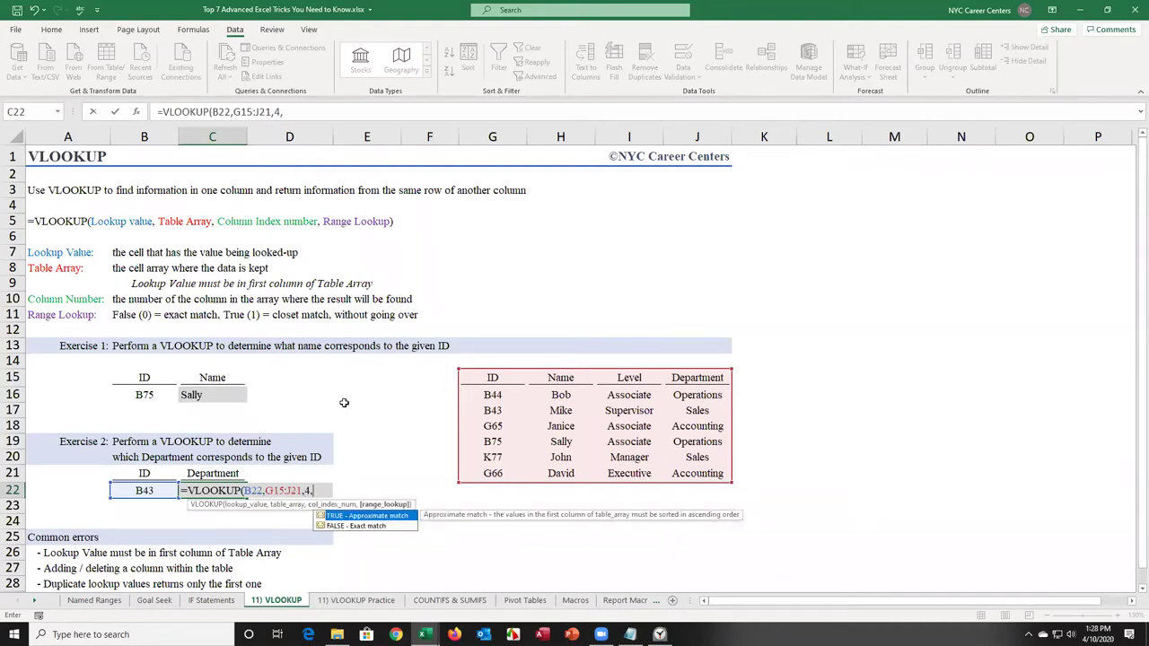
{"action": "key", "text": "Down"}
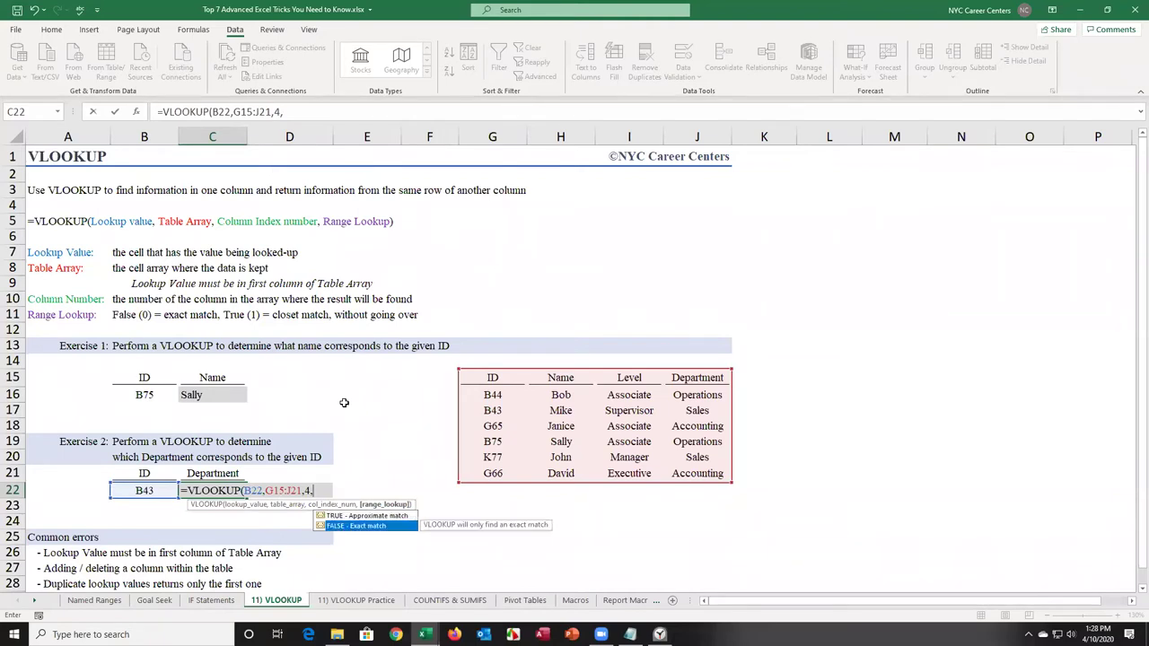
{"action": "key", "text": "Tab"}
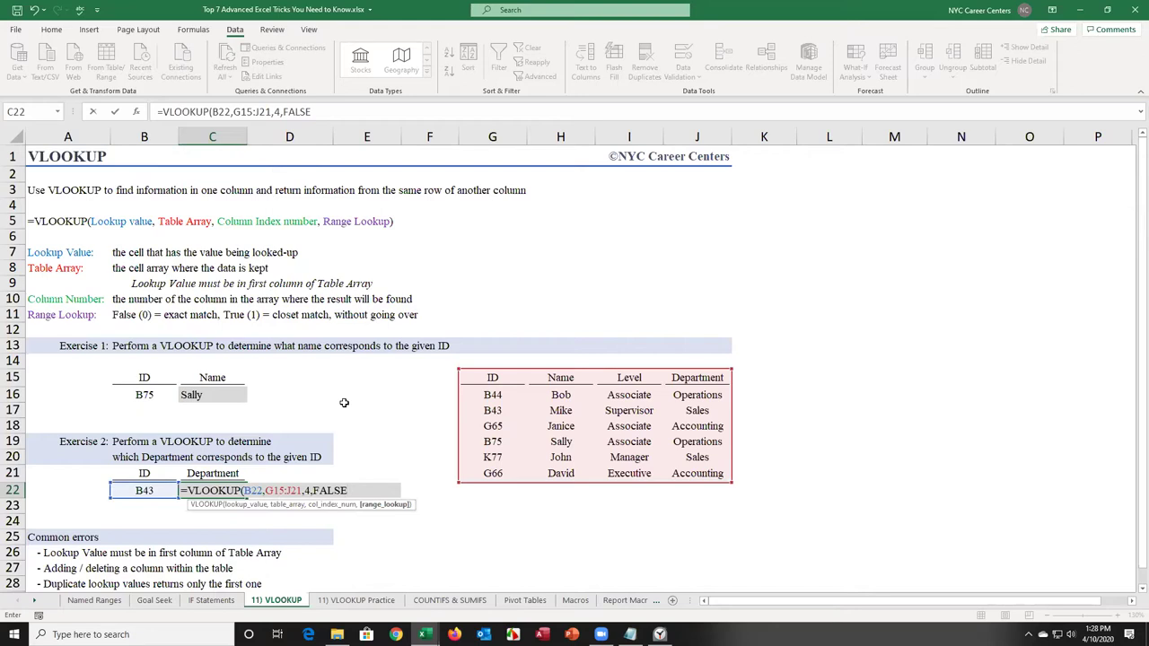
{"action": "type", "text": ")"}
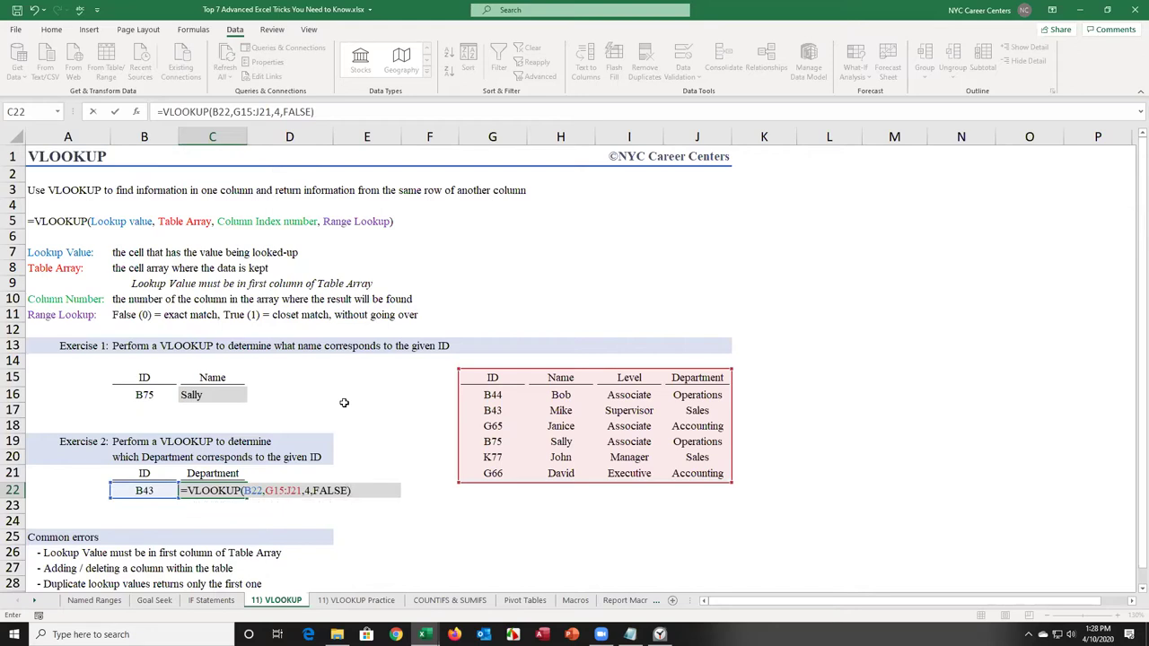
{"action": "key", "text": "Return"}
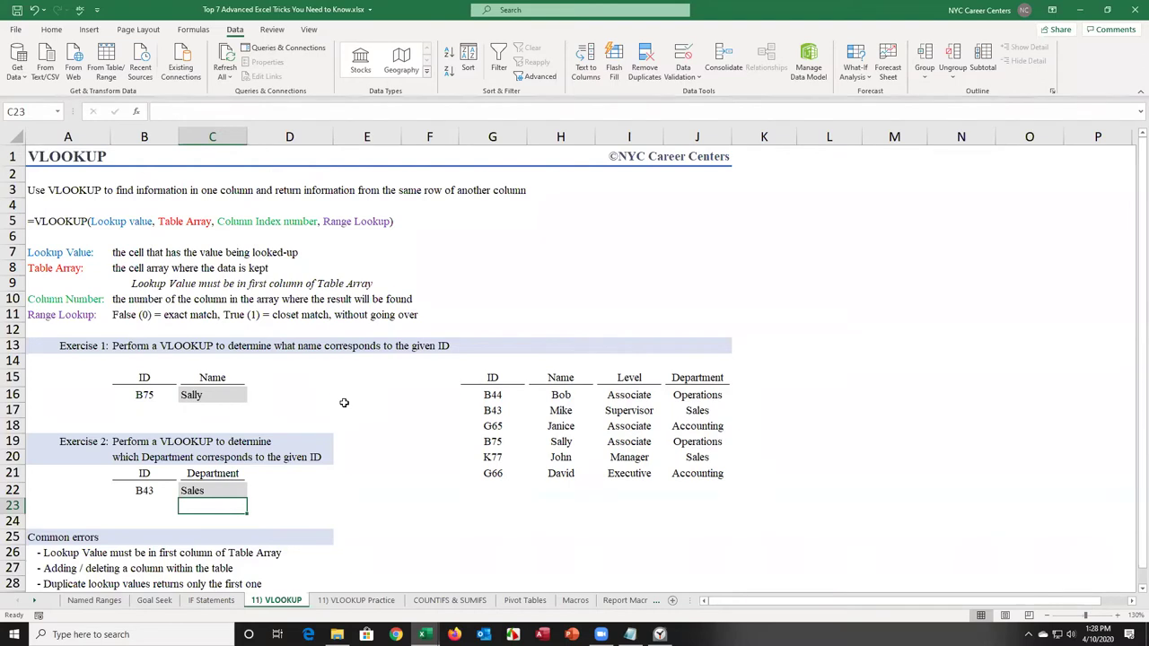
Step: Move the Name column H15:H21 of the ID table ahead of the ID column so the two columns swap places
{"action": "left_click", "coordinate": [560, 377]}
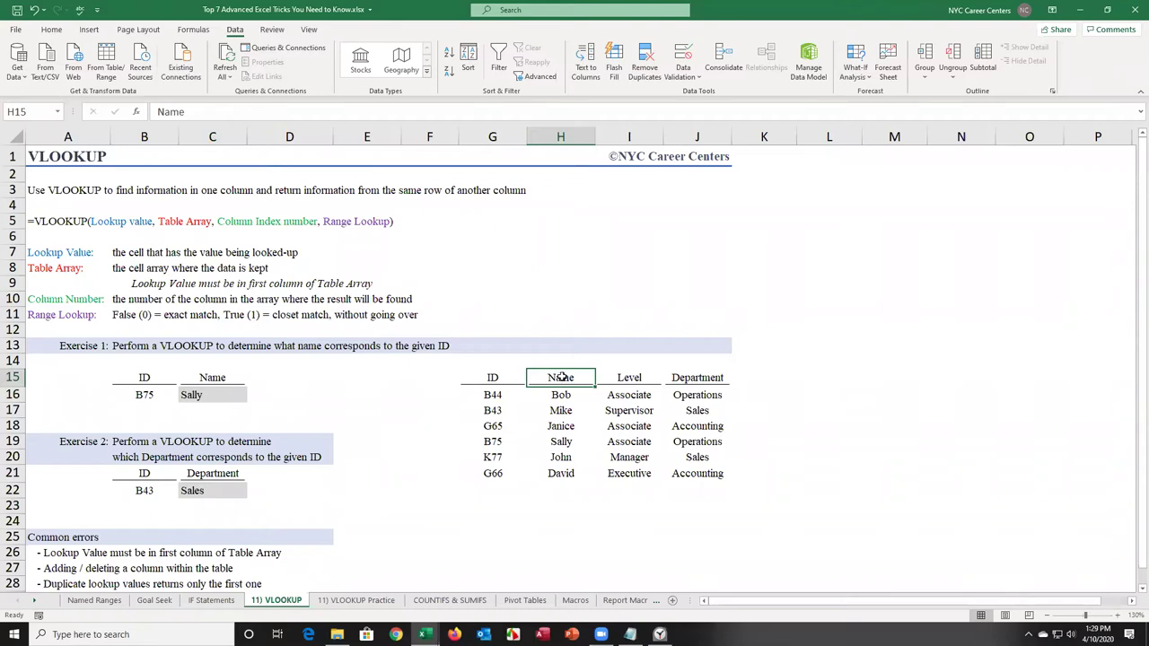
{"action": "left_click_drag", "start_coordinate": [560, 378], "coordinate": [555, 473]}
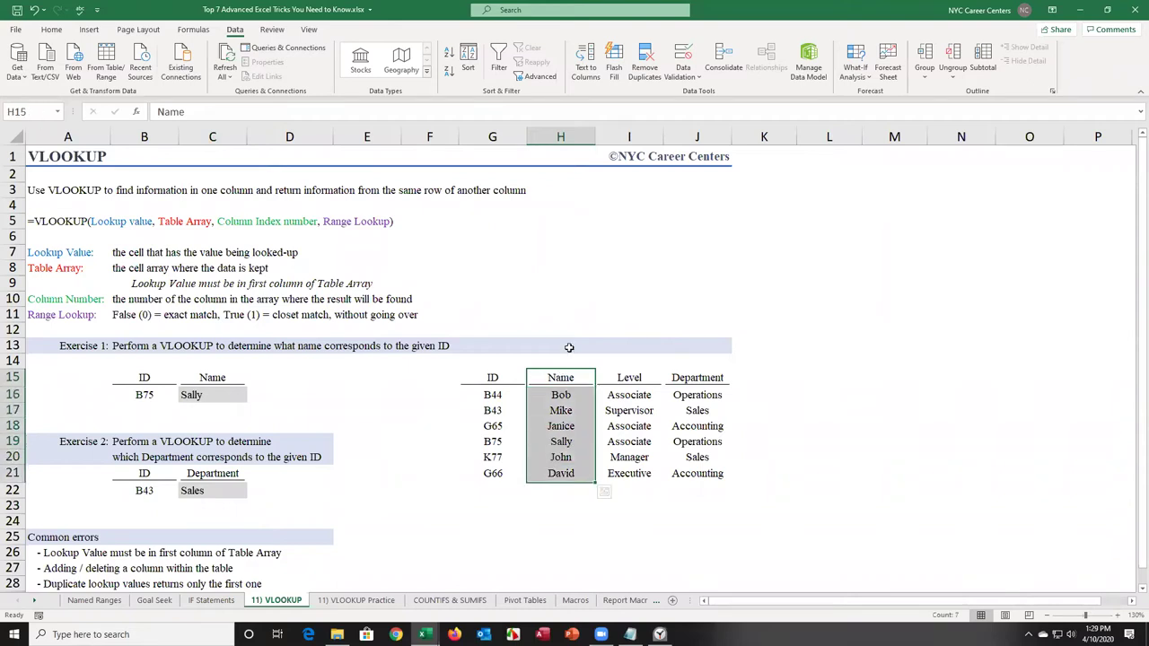
{"action": "left_click_drag", "start_coordinate": [568, 371], "coordinate": [469, 377]}
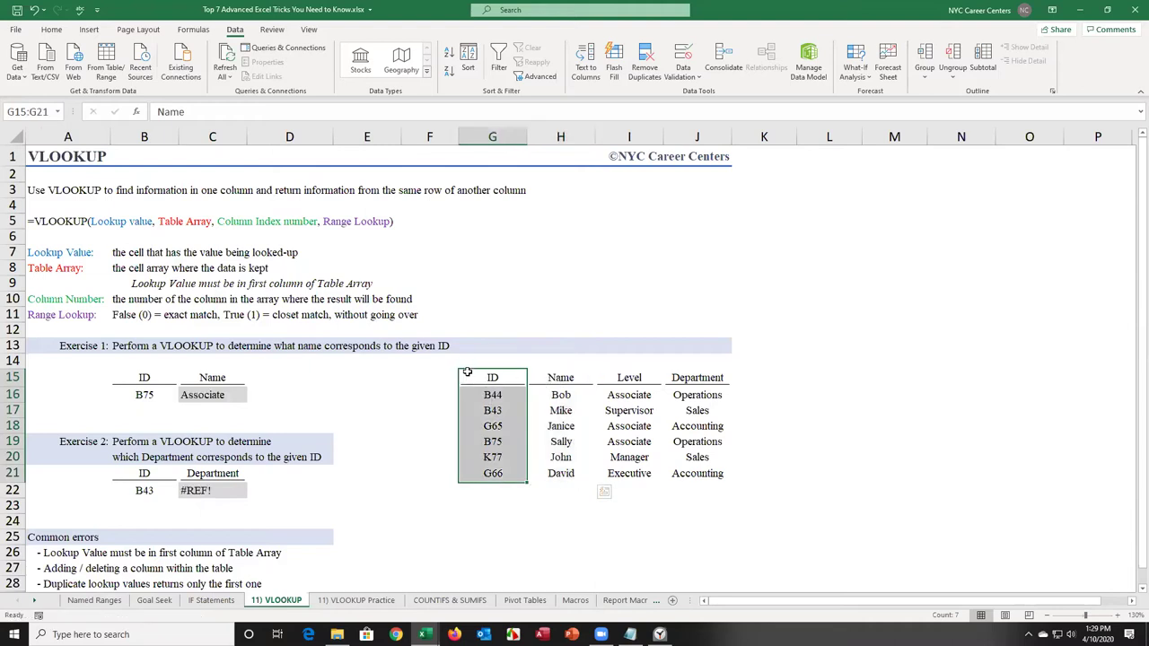
{"action": "left_click", "coordinate": [567, 427]}
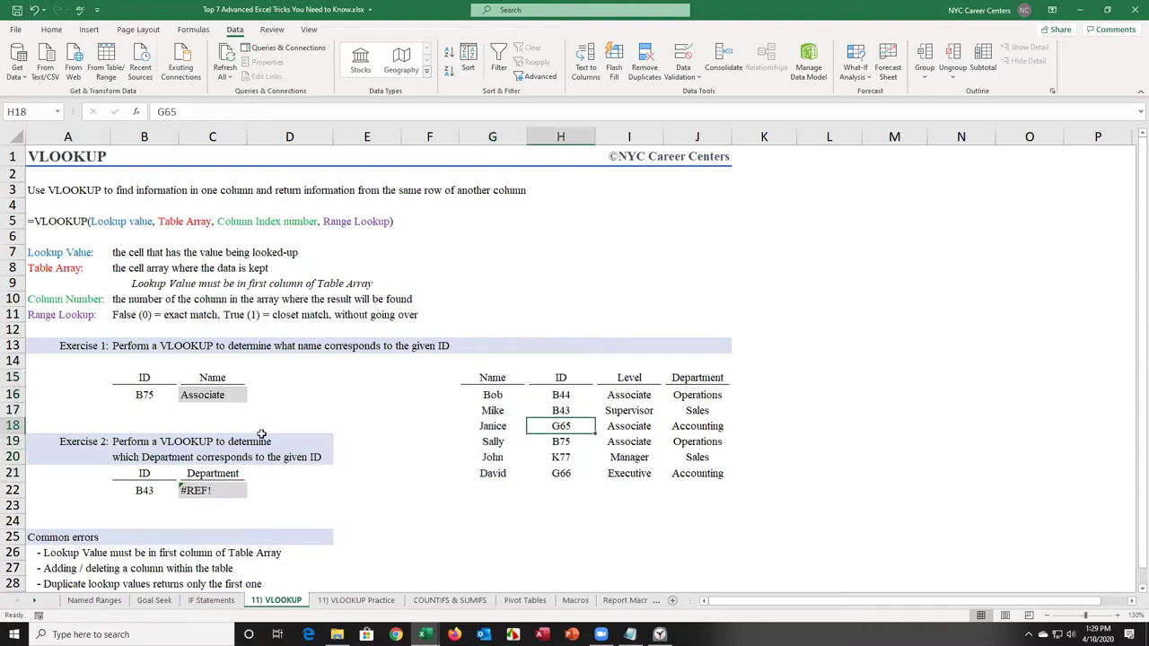
Step: Begin a replacement VLOOKUP formula in the Exercise 1 Name cell C16 with B16 as the lookup value
{"action": "left_click", "coordinate": [213, 397]}
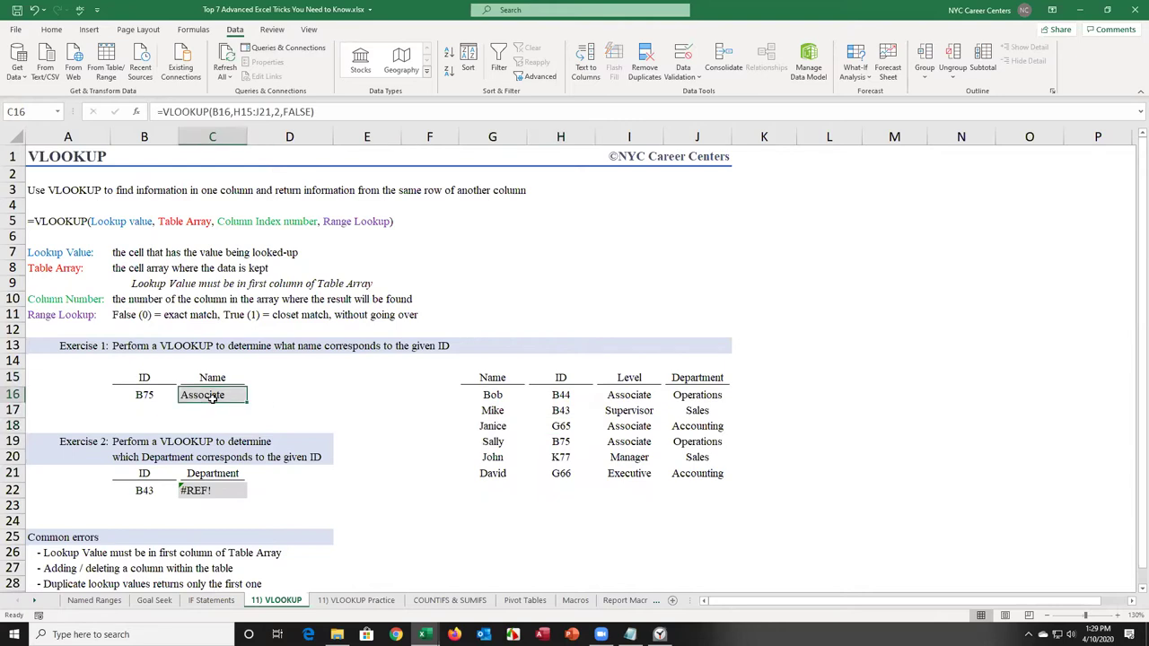
{"action": "type", "text": "="}
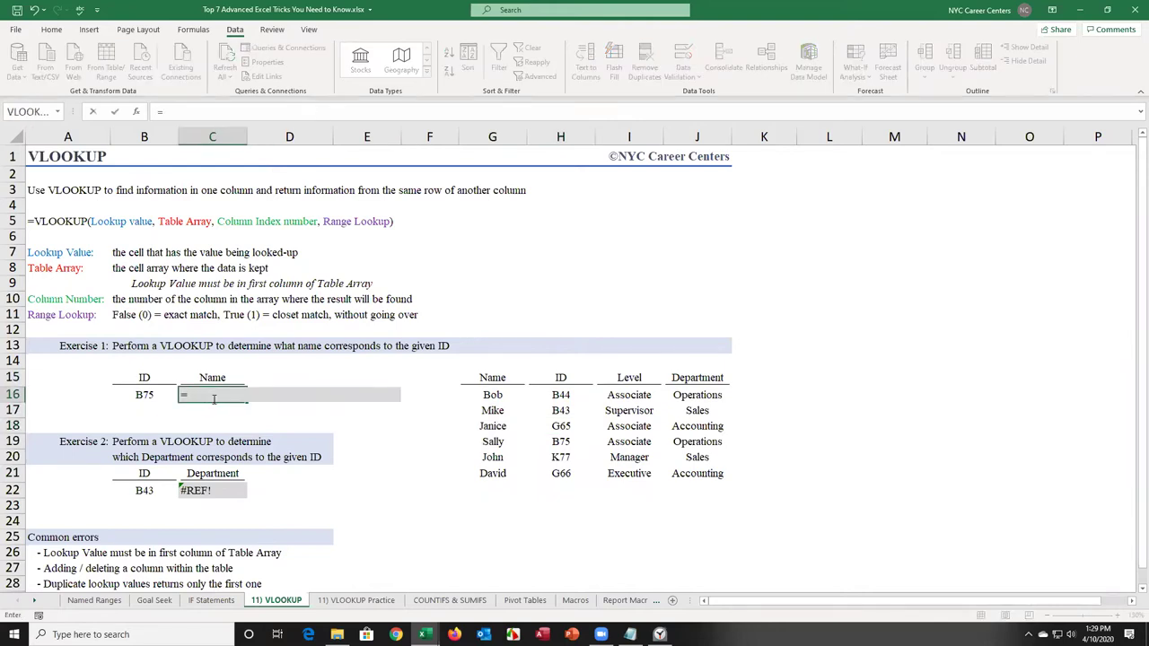
{"action": "type", "text": "vl"}
{"action": "key", "text": "Tab"}
{"action": "key", "text": "Left"}
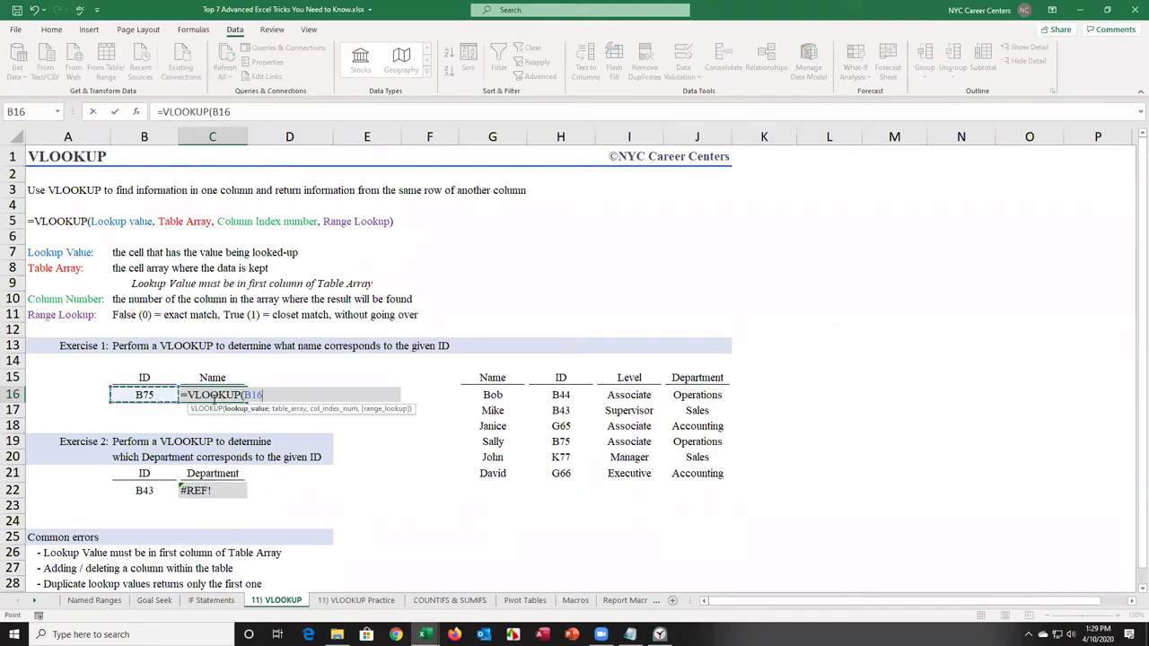
{"action": "type", "text": ","}
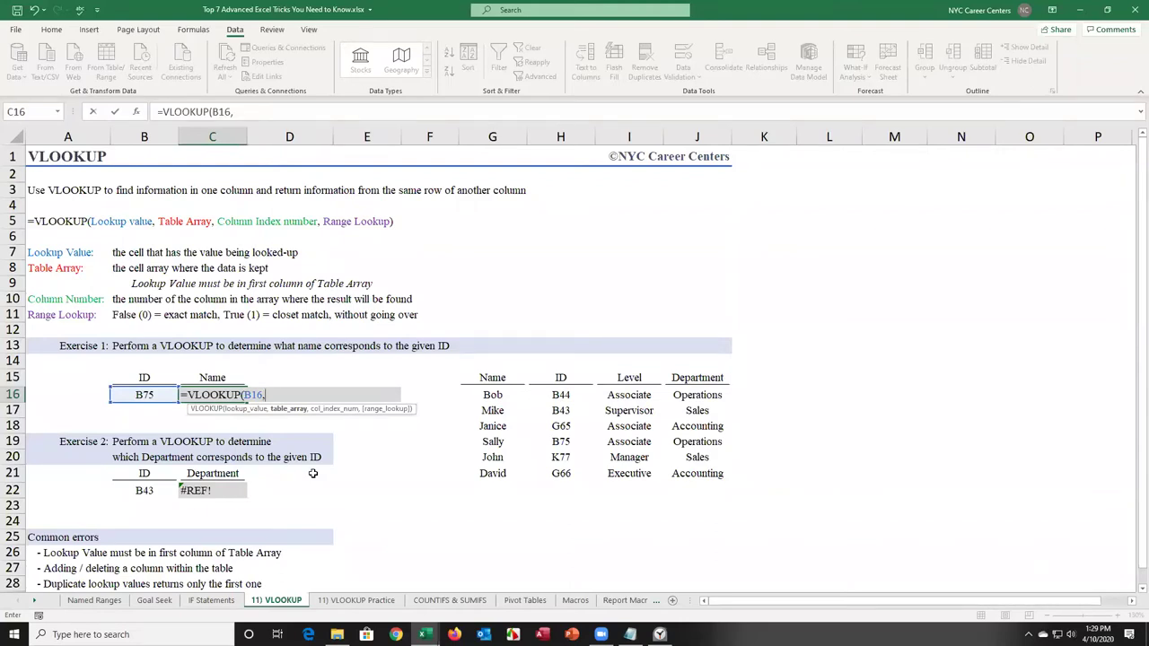
Step: Try H15:J21 and the Name range G15:G21 as the table array of the C16 formula, ending on H15:J21
{"action": "left_click", "coordinate": [560, 378]}
{"action": "left_click_drag", "start_coordinate": [560, 378], "coordinate": [680, 473]}
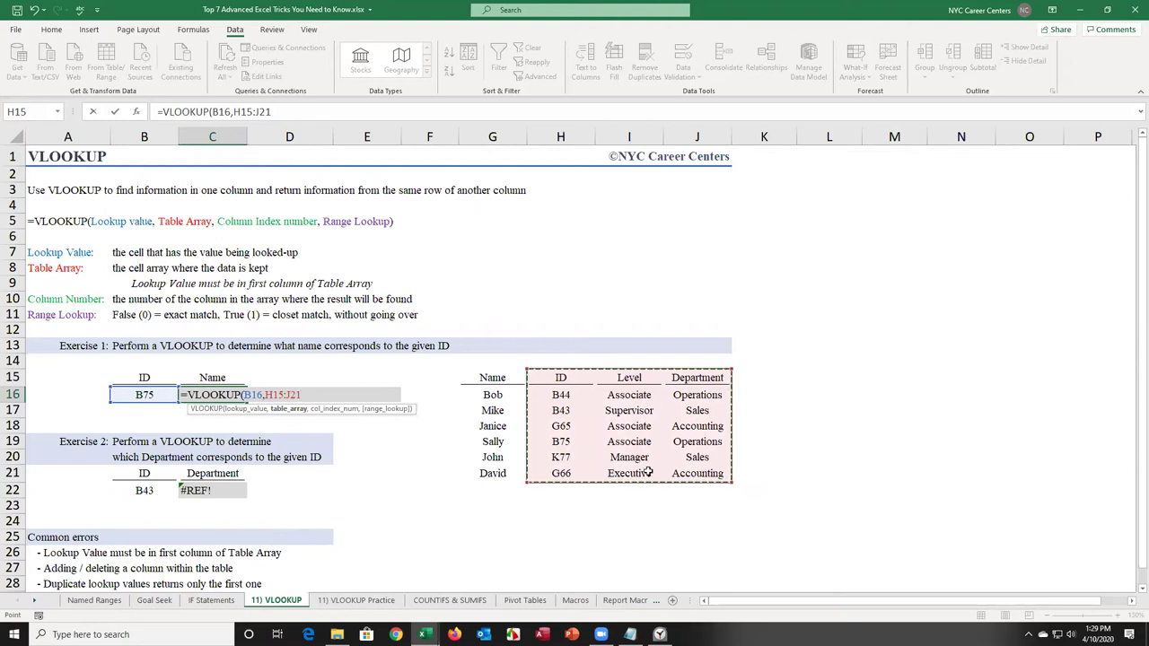
{"action": "left_click_drag", "start_coordinate": [492, 362], "coordinate": [495, 443]}
{"action": "left_click_drag", "start_coordinate": [491, 377], "coordinate": [505, 473]}
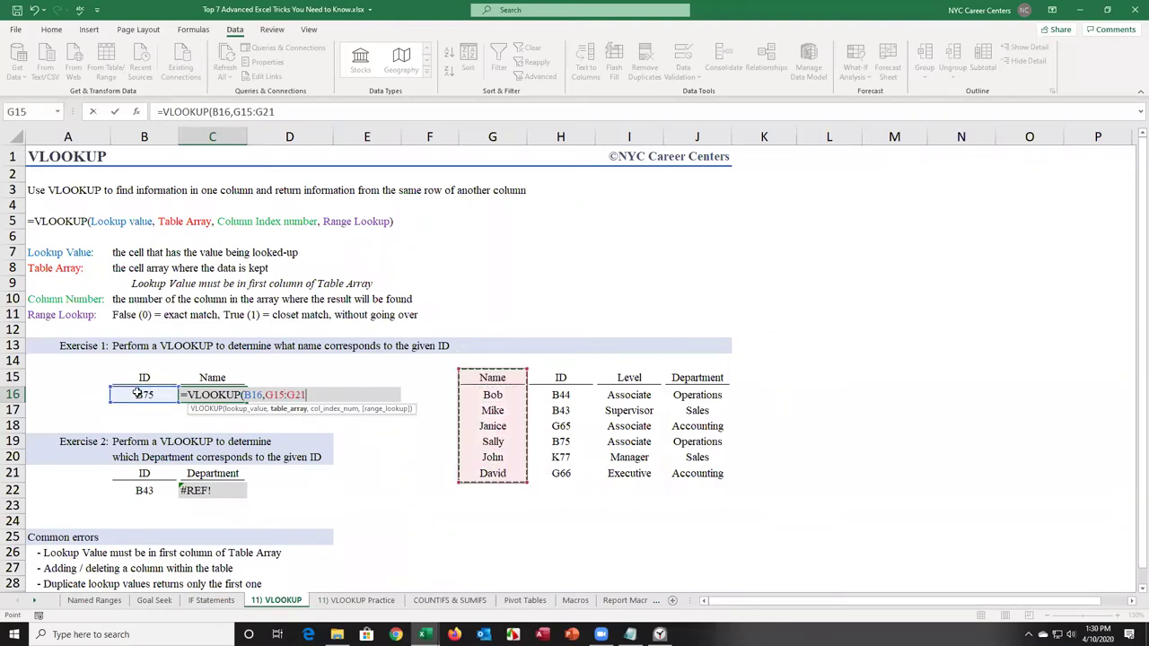
{"action": "left_click_drag", "start_coordinate": [569, 369], "coordinate": [677, 469]}
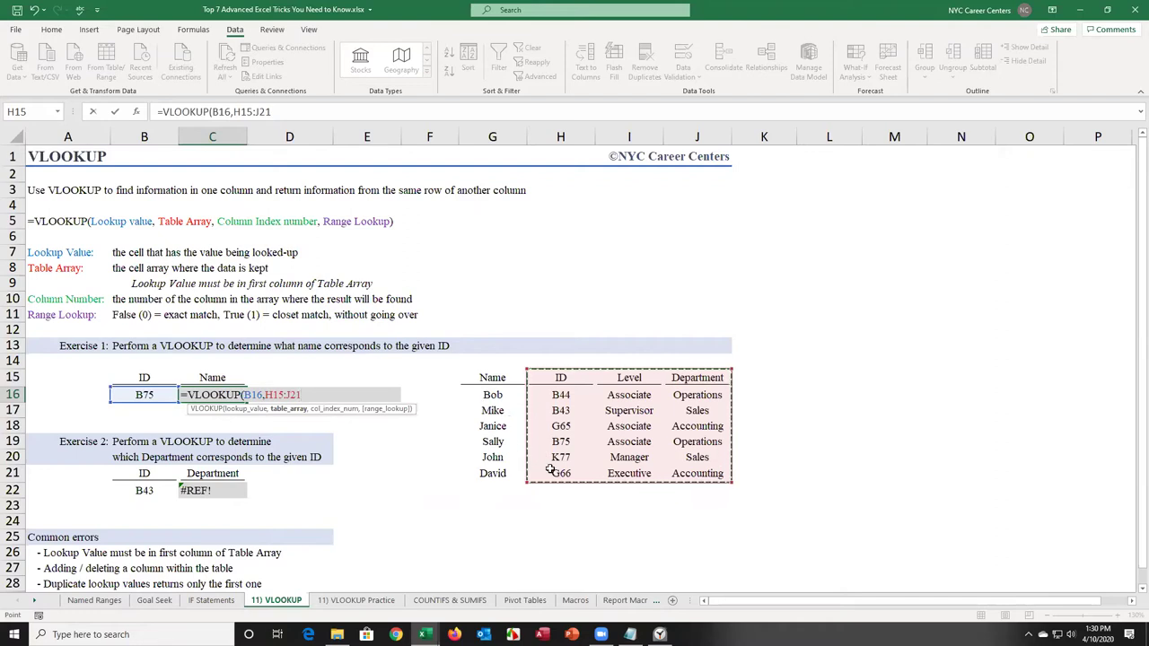
Step: Discard the C16 formula edit and undo the swap of the Name and ID columns
{"action": "key", "text": "Escape"}
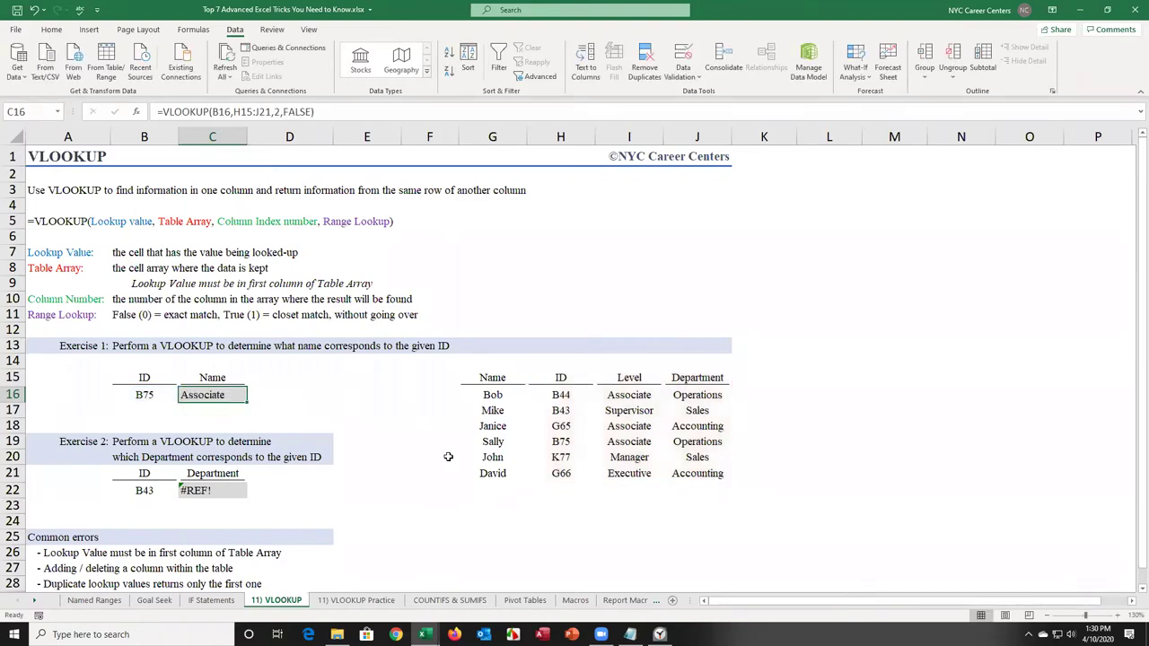
{"action": "key", "text": "ctrl+z"}
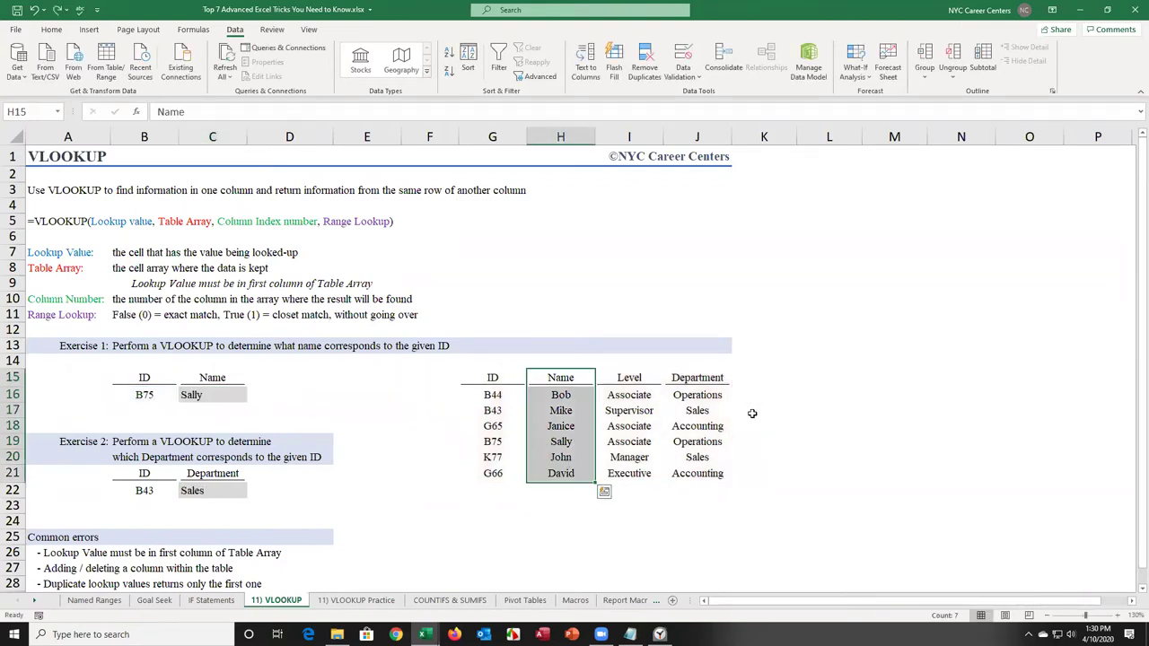
Step: Insert a blank column H between the ID and Name columns of the ID table
{"action": "left_click_drag", "start_coordinate": [1136, 339], "coordinate": [1132, 395]}
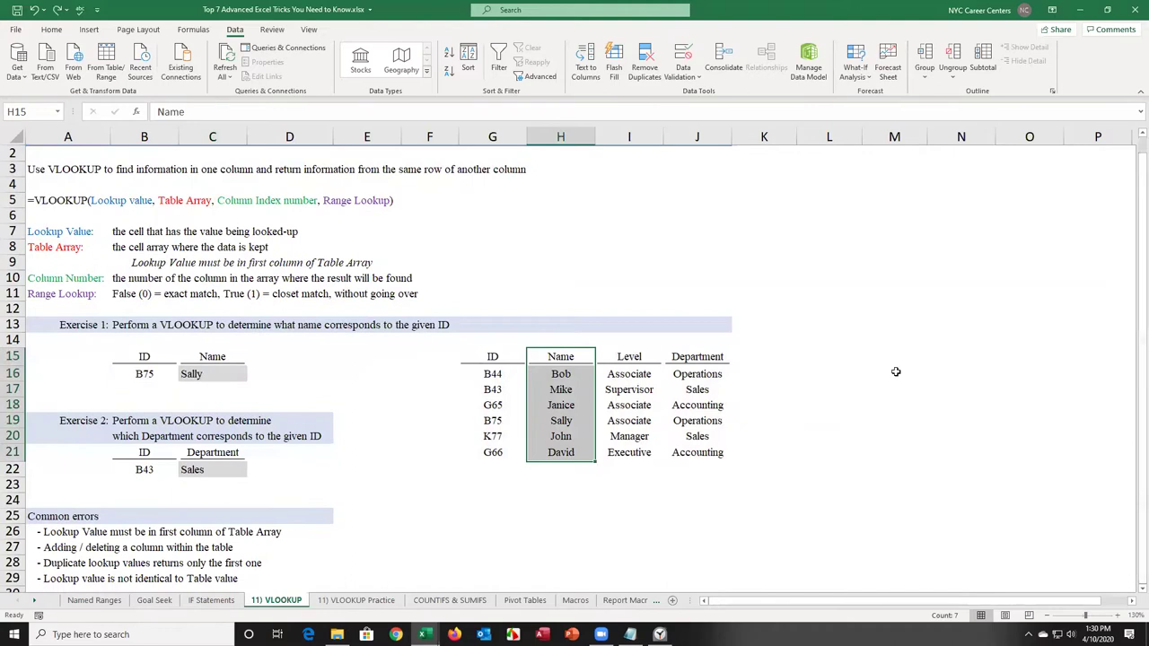
{"action": "left_click", "coordinate": [560, 136]}
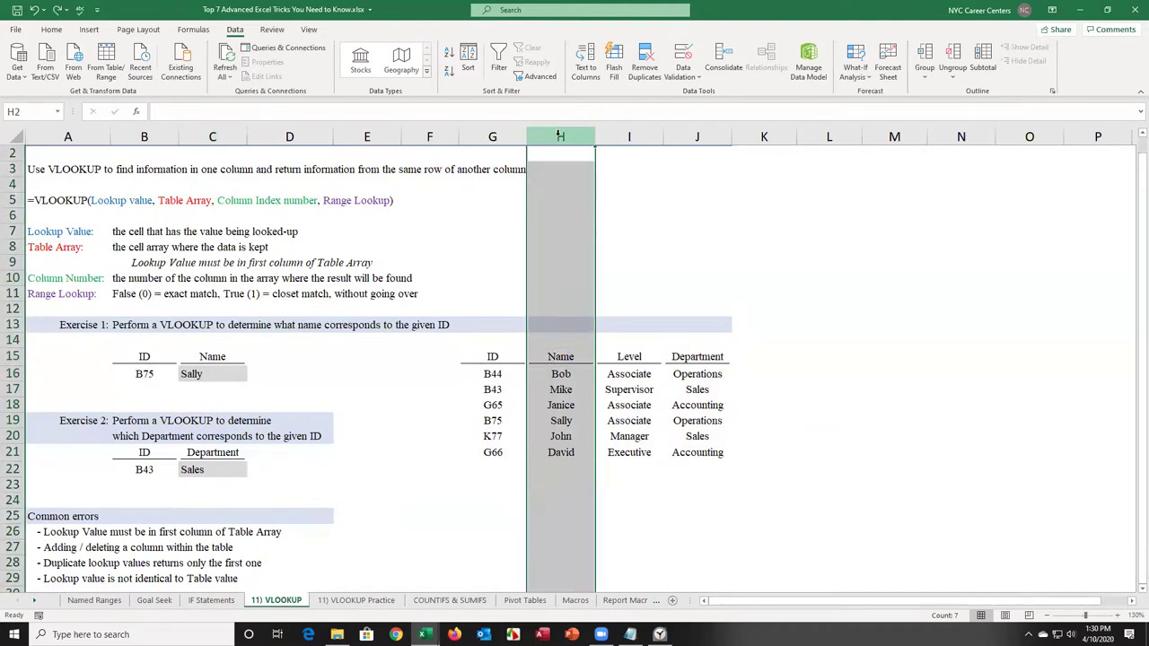
{"action": "right_click", "coordinate": [584, 147]}
{"action": "left_click", "coordinate": [598, 231]}
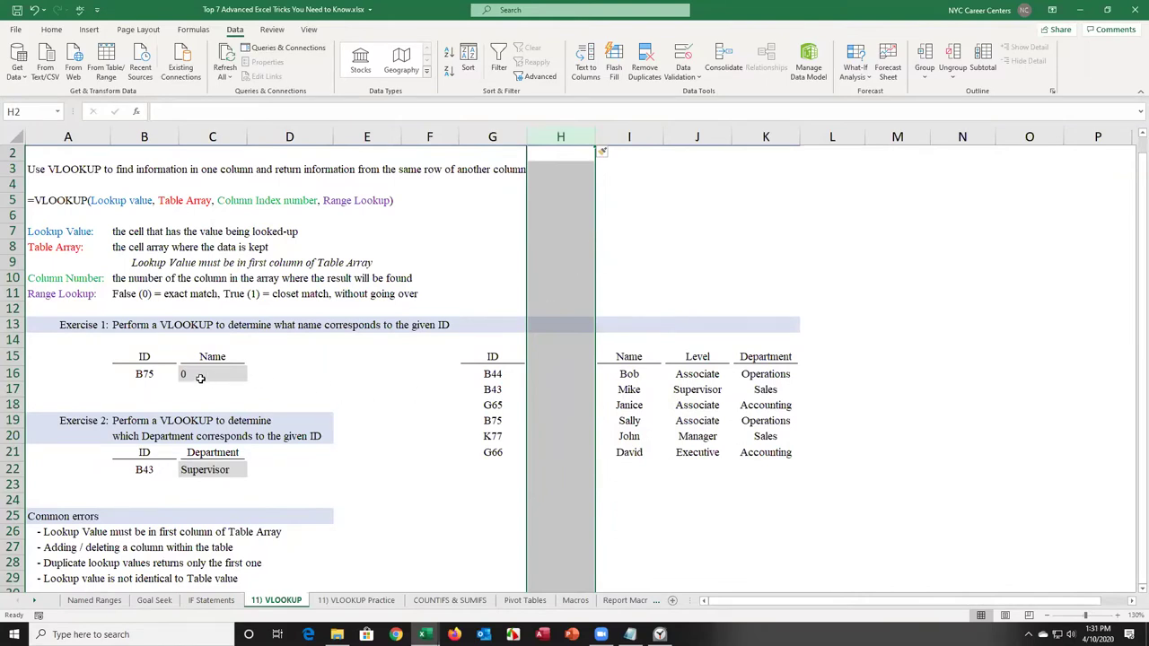
Step: Delete the blank column H from the ID table
{"action": "left_click_drag", "start_coordinate": [556, 357], "coordinate": [564, 453]}
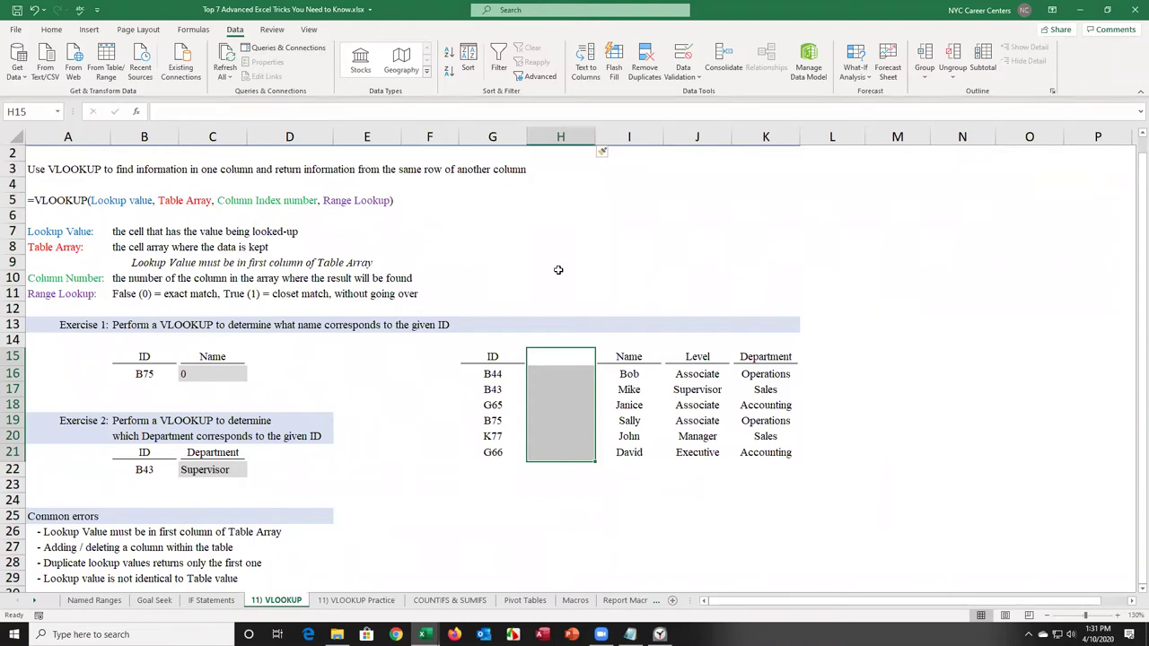
{"action": "left_click", "coordinate": [561, 134]}
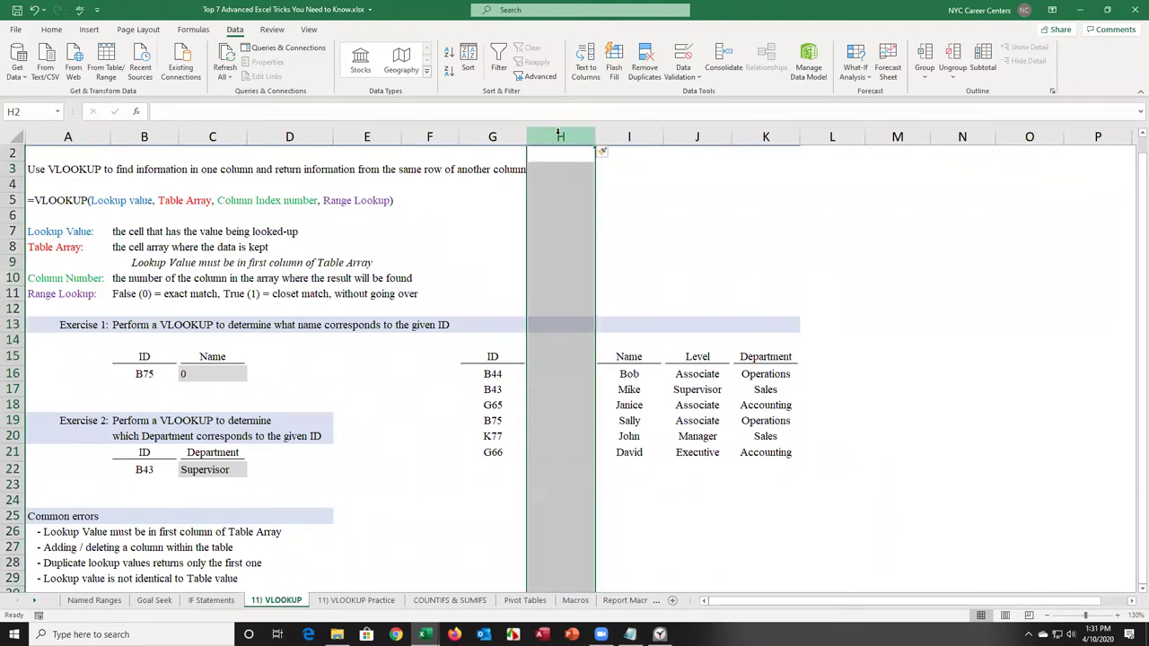
{"action": "right_click", "coordinate": [560, 135]}
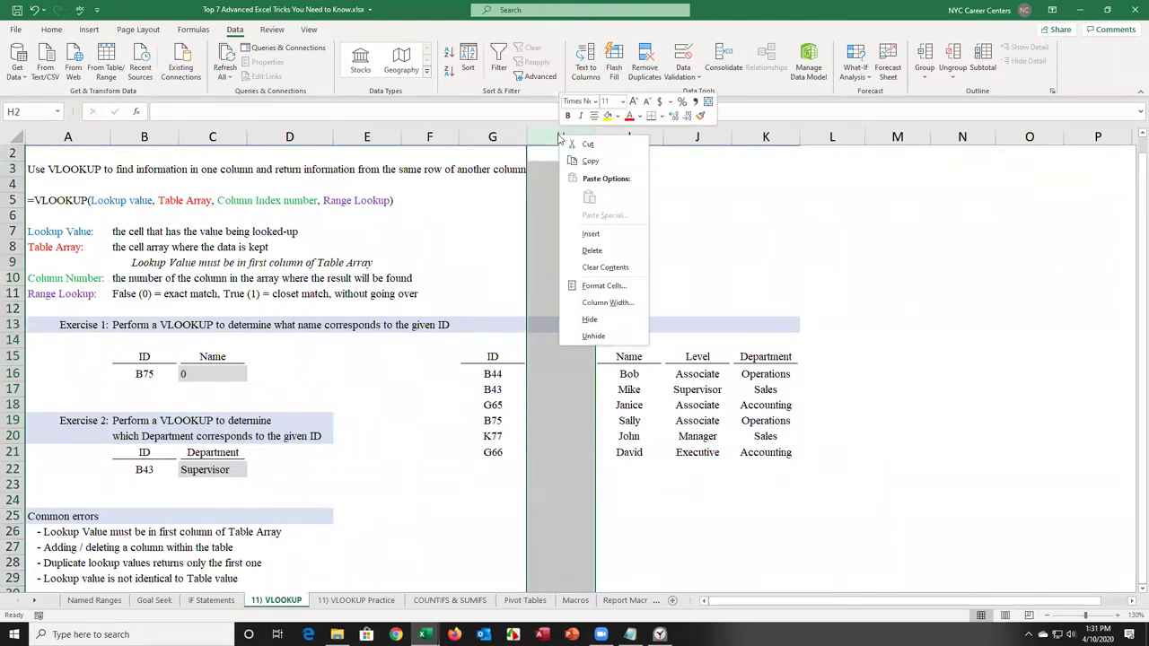
{"action": "left_click", "coordinate": [593, 252]}
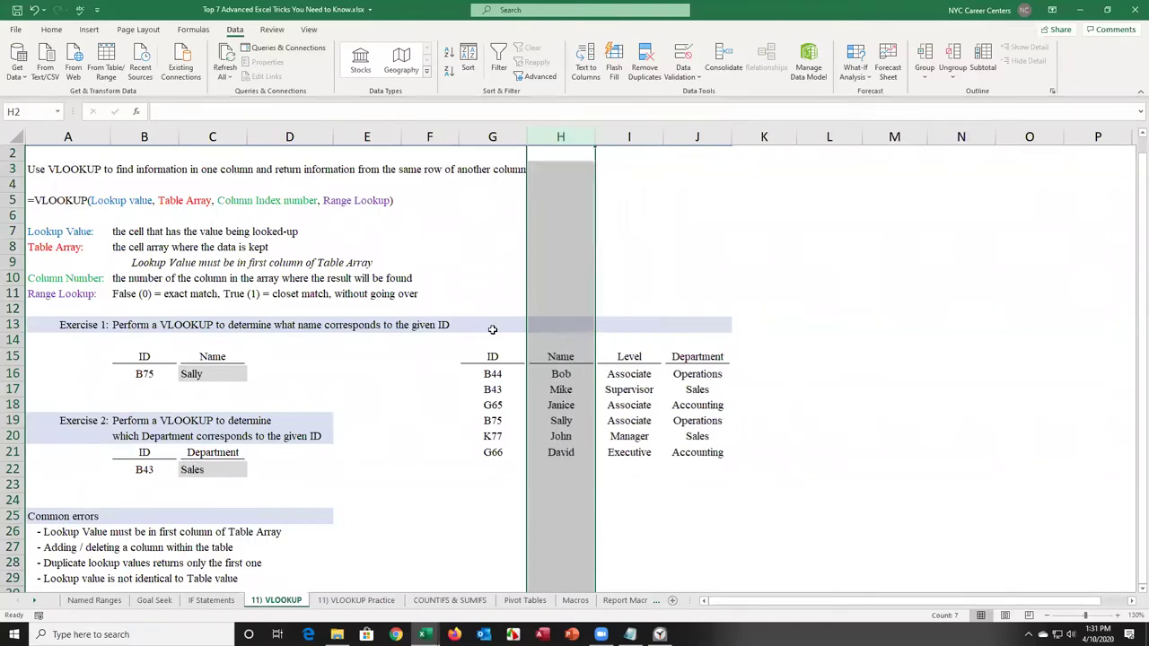
{"action": "left_click", "coordinate": [404, 377]}
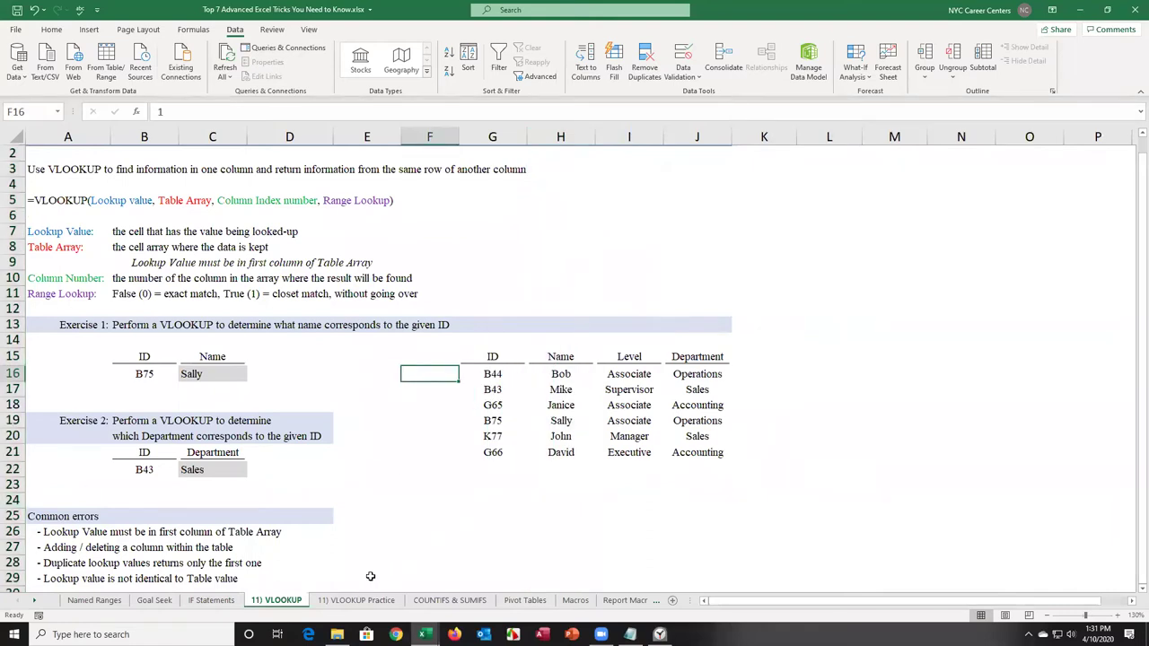
Step: On the VLOOKUP Practice sheet, name the order table range A20:J65, including its headers, orders
{"action": "left_click", "coordinate": [353, 601]}
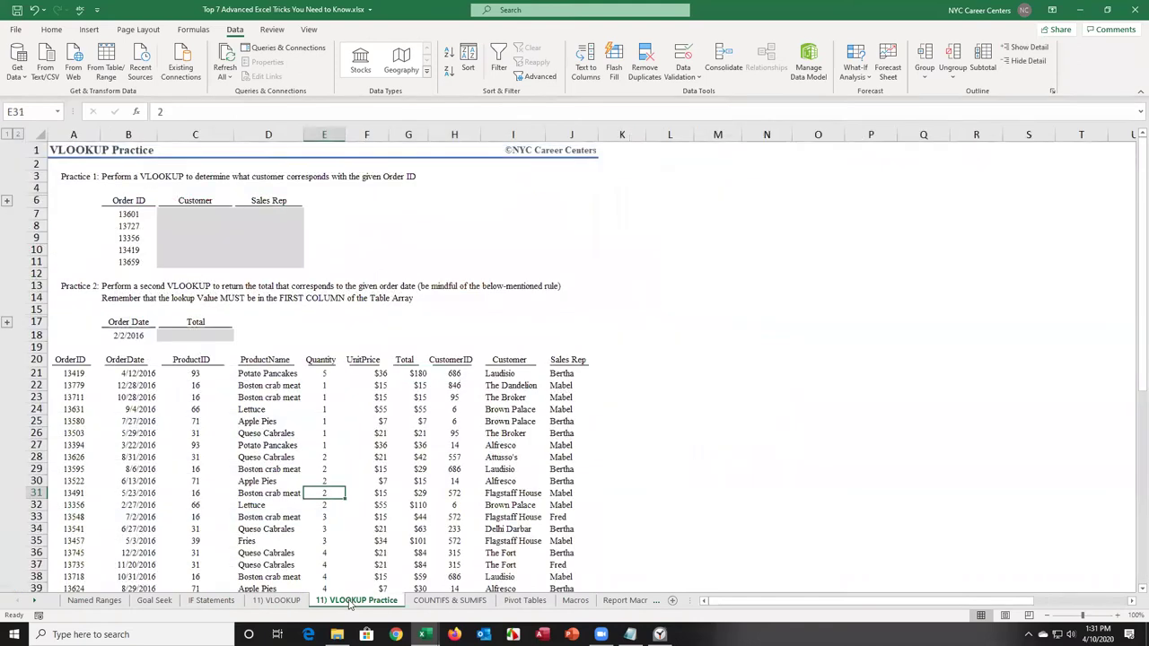
{"action": "left_click", "coordinate": [184, 215]}
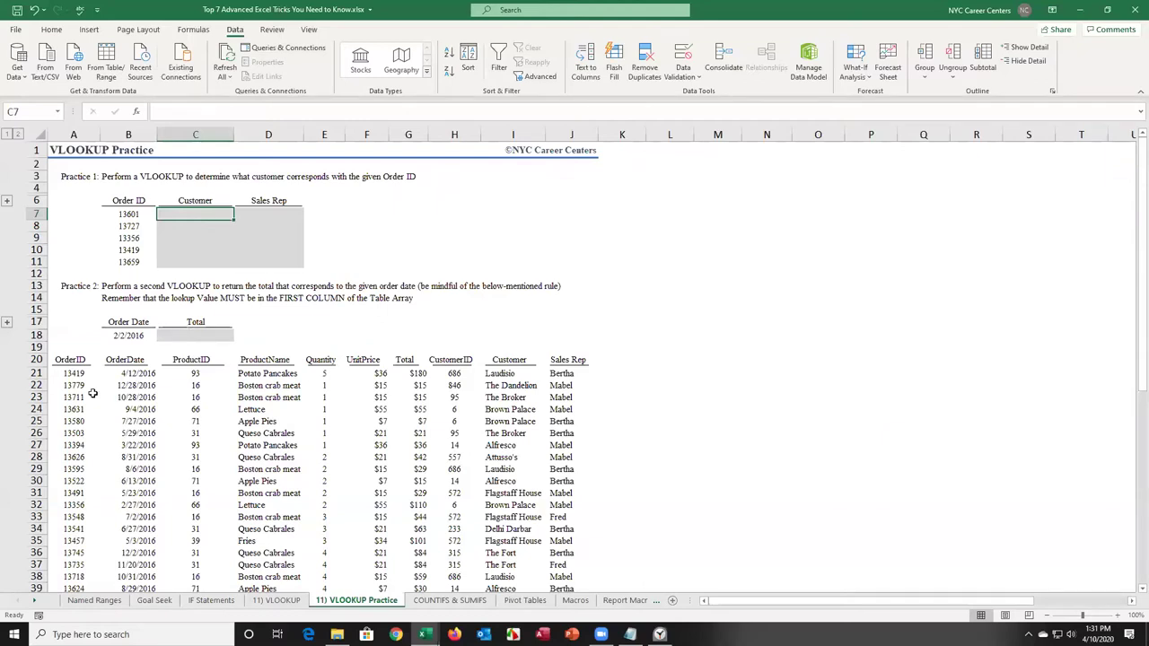
{"action": "left_click_drag", "start_coordinate": [69, 362], "coordinate": [571, 567]}
{"action": "left_click", "coordinate": [34, 113]}
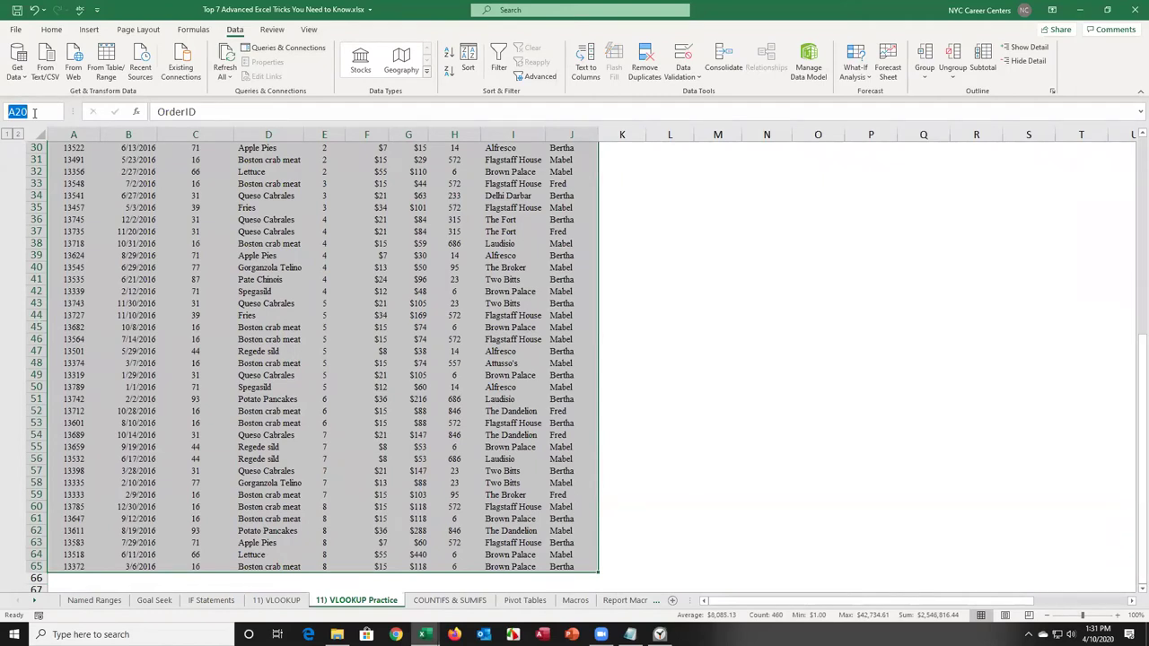
{"action": "type", "text": "orderI"}
{"action": "key", "text": "Return"}
{"action": "scroll", "coordinate": [251, 200], "scroll_direction": "up", "scroll_amount": 10}
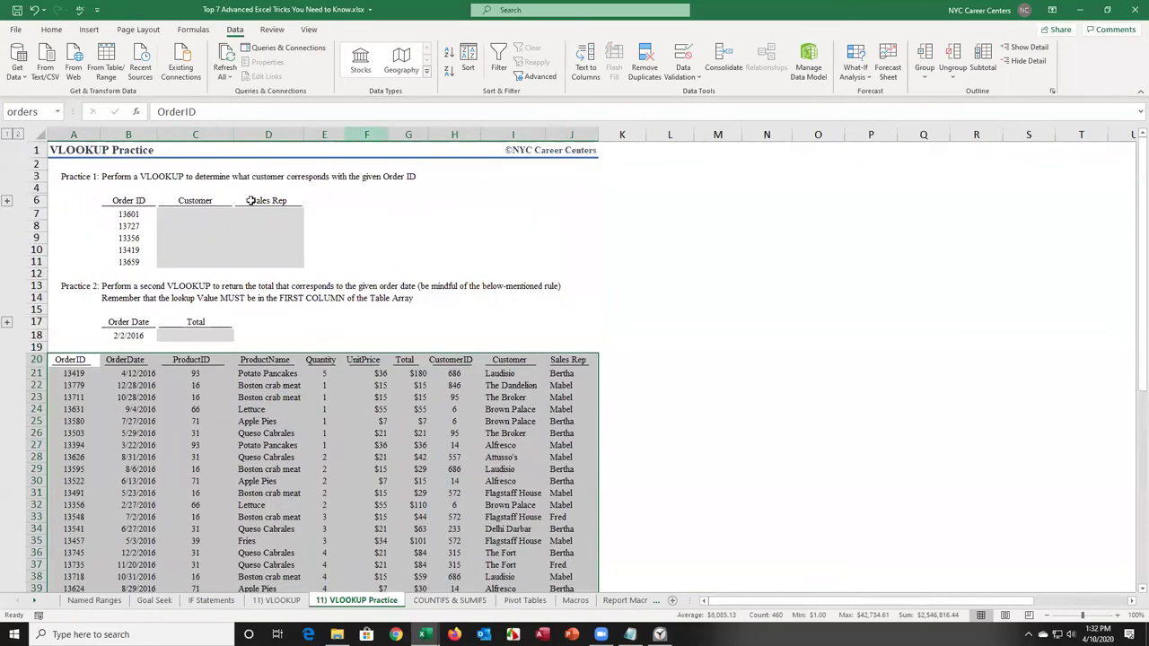
Step: Begin a VLOOKUP formula in the Practice 1 Customer cell C7 with B7 as the lookup value
{"action": "left_click", "coordinate": [190, 216]}
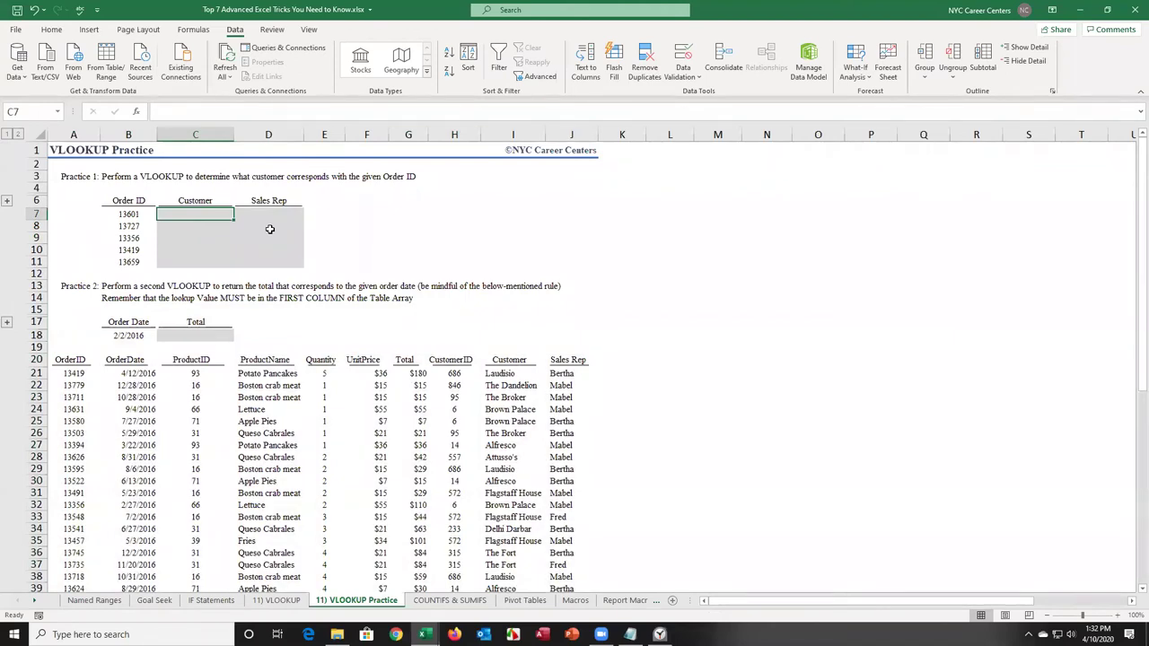
{"action": "type", "text": "=vl"}
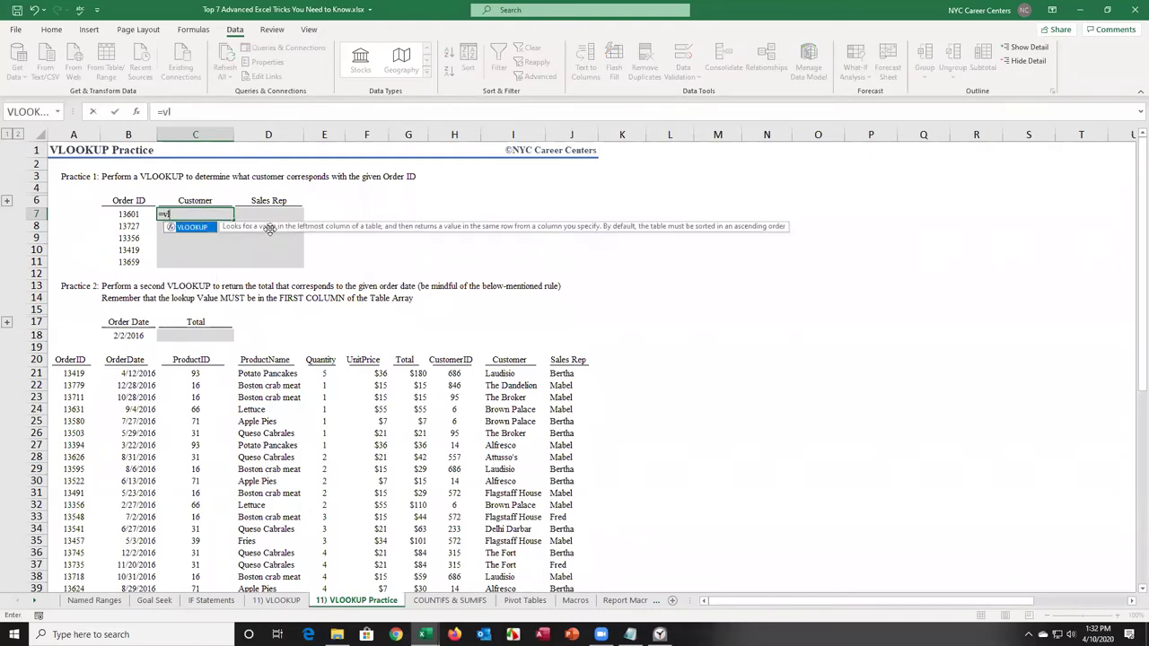
{"action": "key", "text": "Tab"}
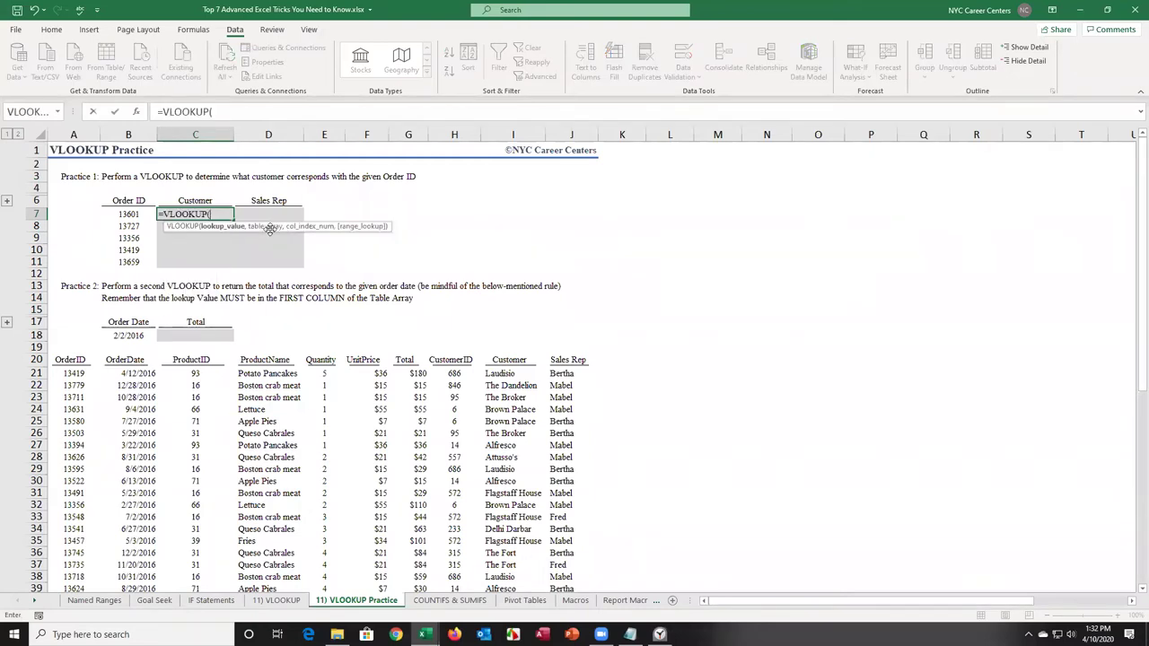
{"action": "key", "text": "Left"}
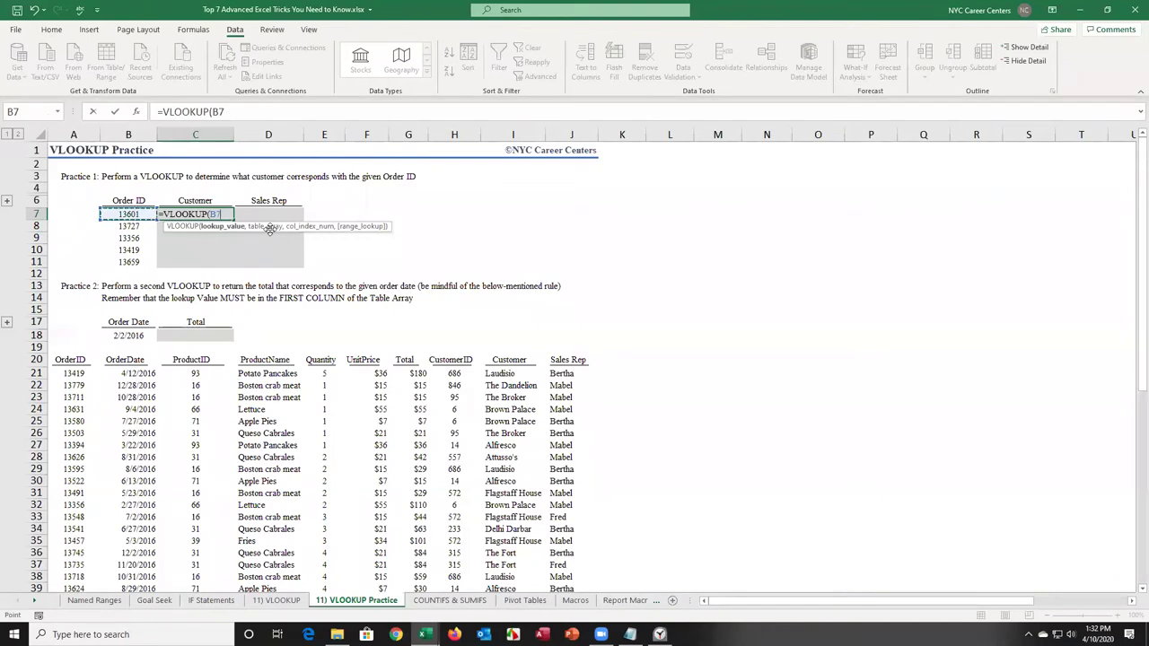
{"action": "type", "text": ","}
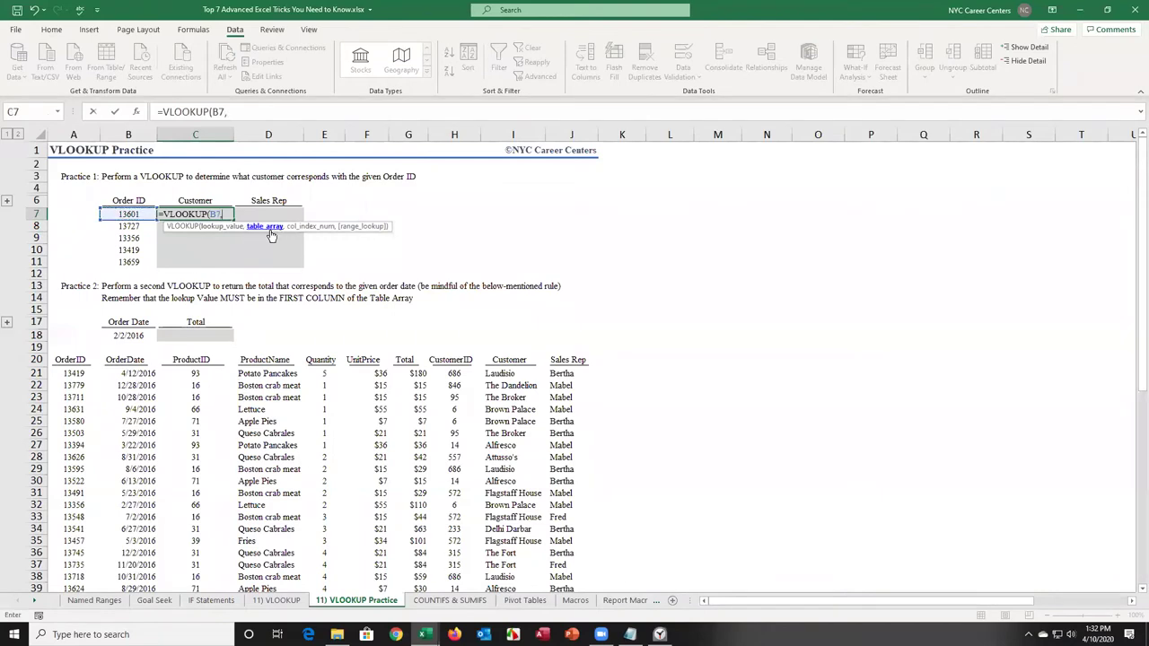
Step: Complete the C7 formula with the named range orders, column index 9 and 0 for an exact match
{"action": "type", "text": "ord"}
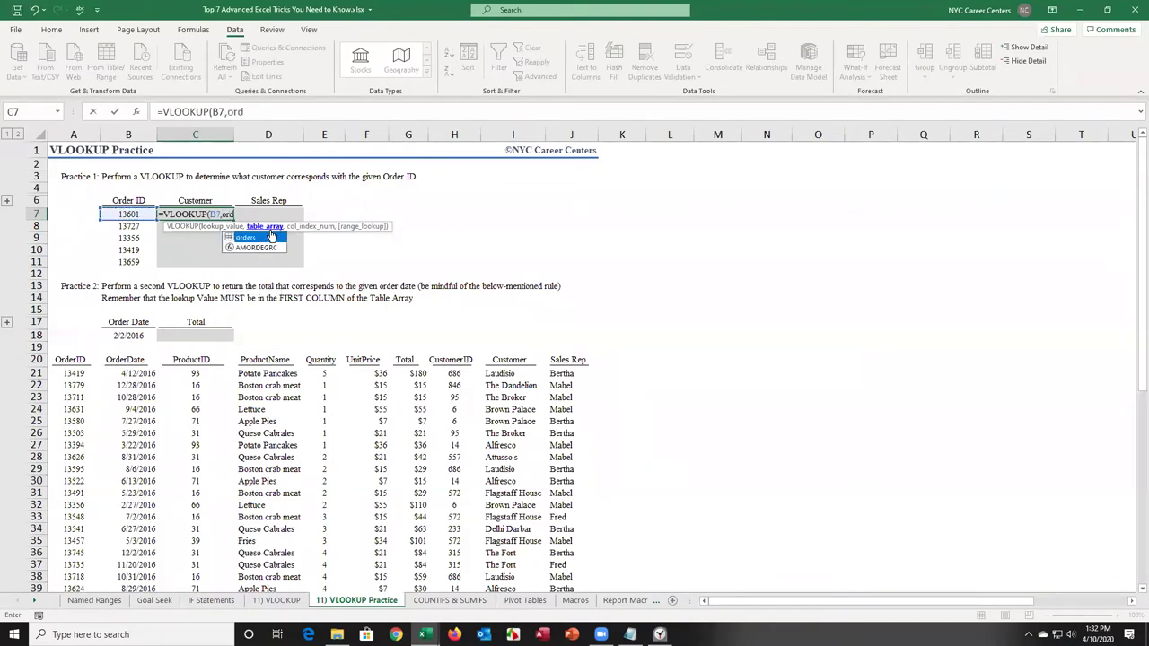
{"action": "type", "text": "ers"}
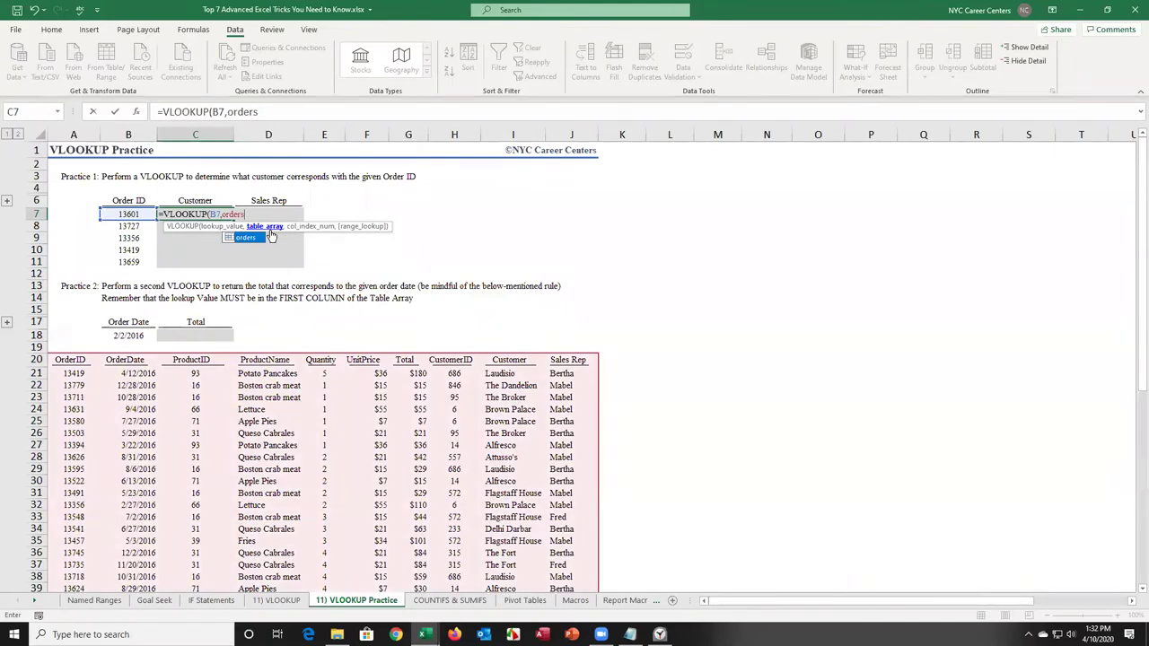
{"action": "type", "text": ","}
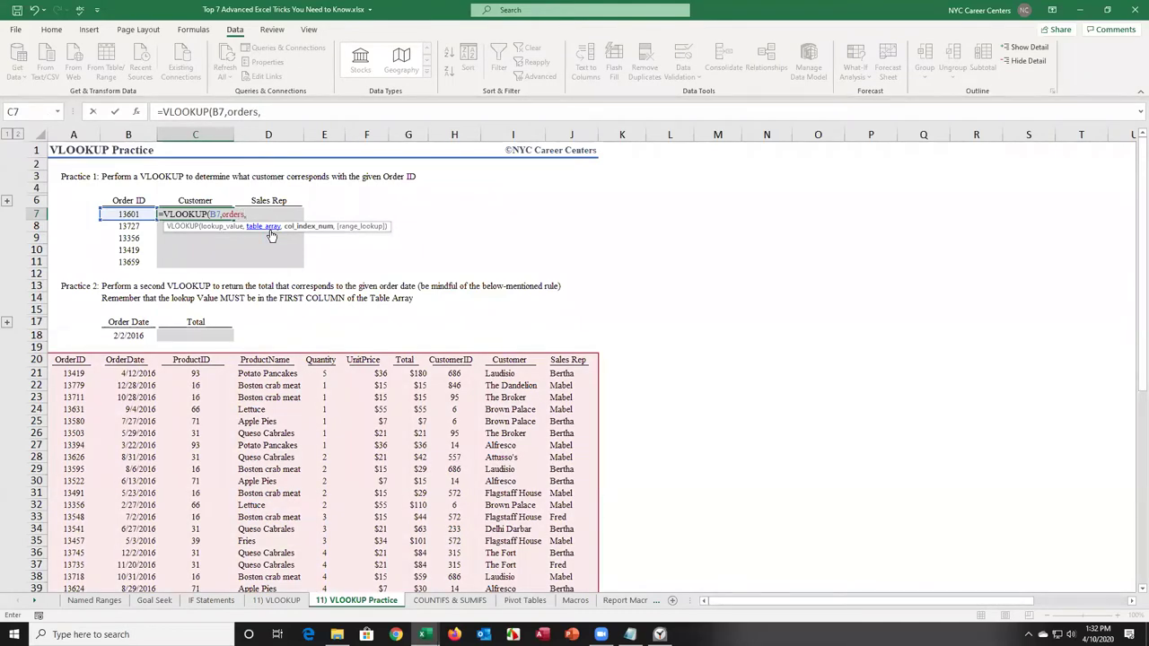
{"action": "type", "text": "9,"}
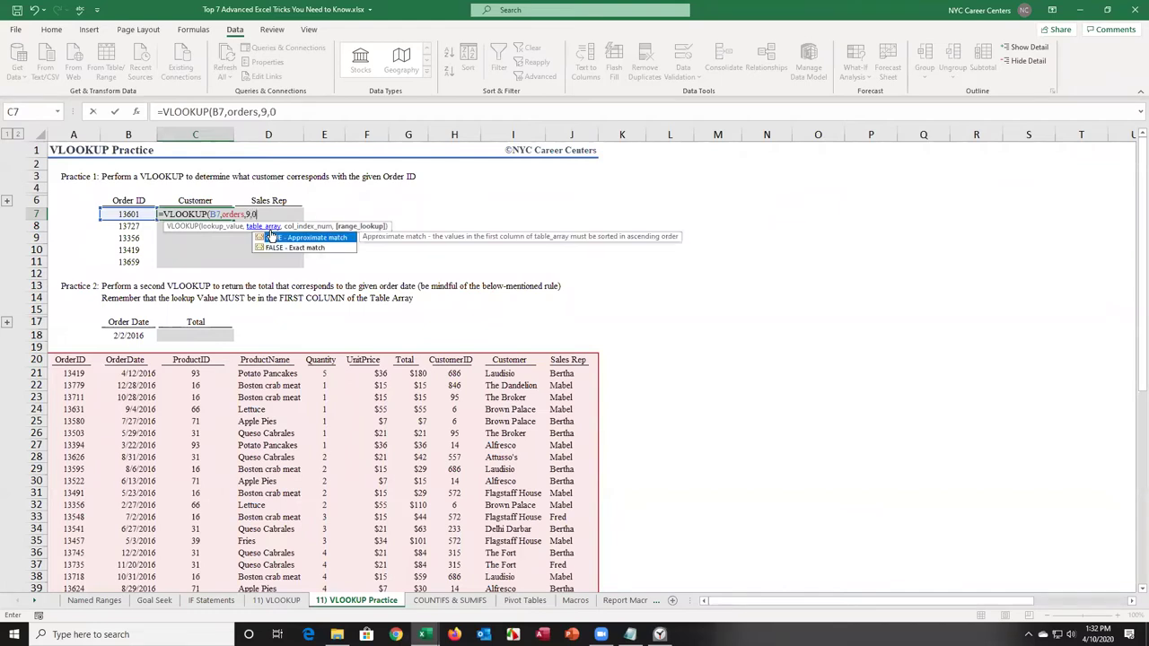
{"action": "type", "text": "0)"}
{"action": "key", "text": "Return"}
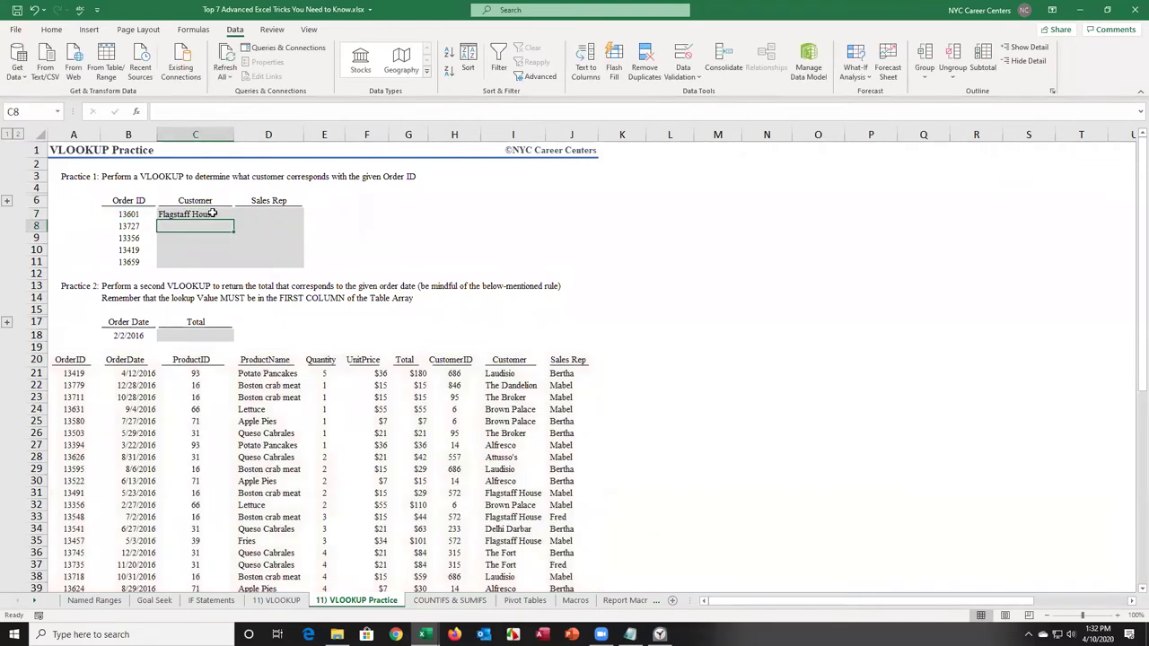
Step: Copy the Customer lookup formula from C7 down through C11
{"action": "left_click", "coordinate": [213, 214]}
{"action": "left_click_drag", "start_coordinate": [233, 219], "coordinate": [238, 267]}
Step: Begin a VLOOKUP formula in the first Sales Rep cell D7 with B7 as the lookup value
{"action": "left_click", "coordinate": [287, 213]}
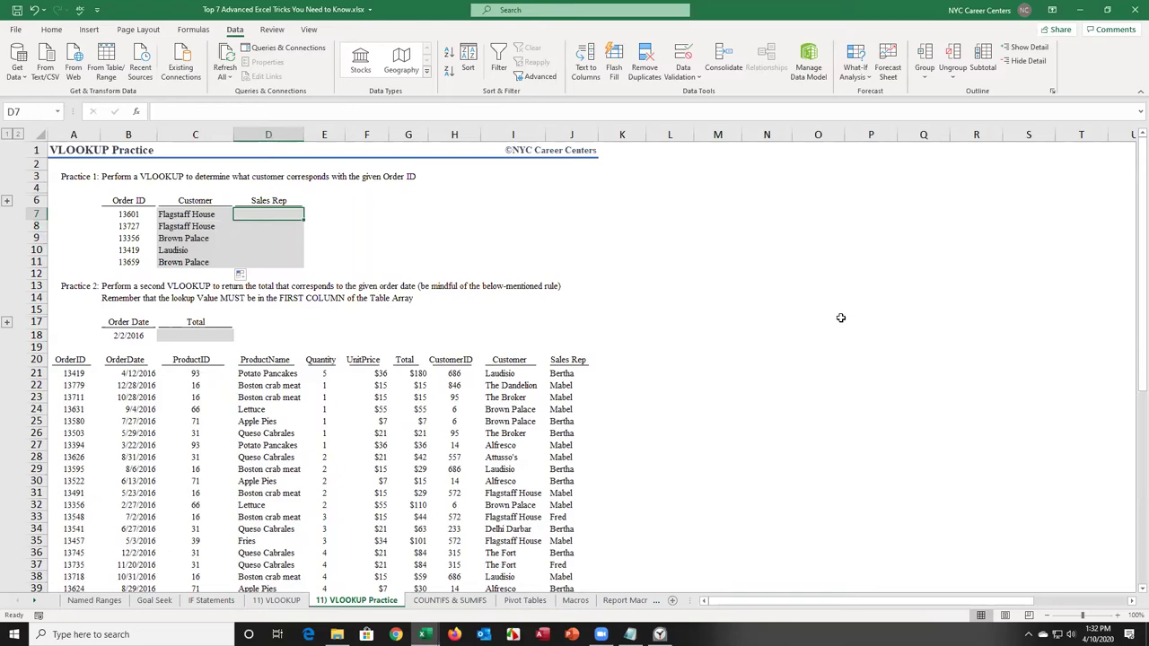
{"action": "left_click", "coordinate": [1118, 615]}
{"action": "left_click", "coordinate": [1118, 616]}
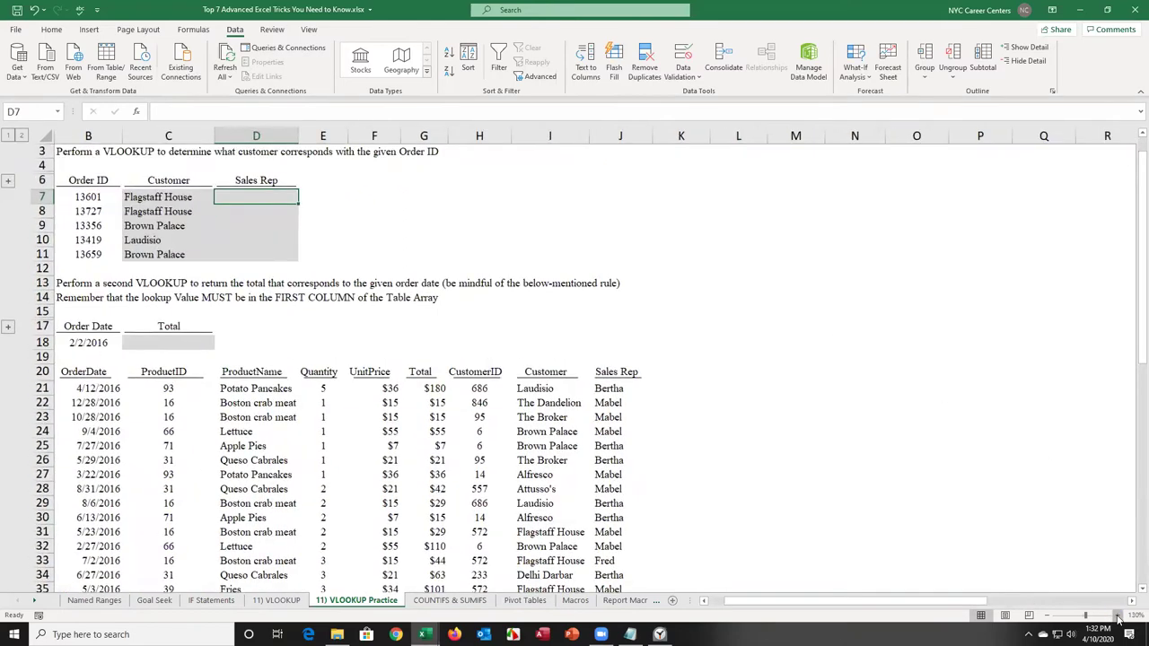
{"action": "left_click", "coordinate": [1118, 615]}
{"action": "left_click", "coordinate": [1117, 616]}
{"action": "left_click", "coordinate": [1118, 616]}
{"action": "left_click_drag", "start_coordinate": [801, 602], "coordinate": [753, 602]}
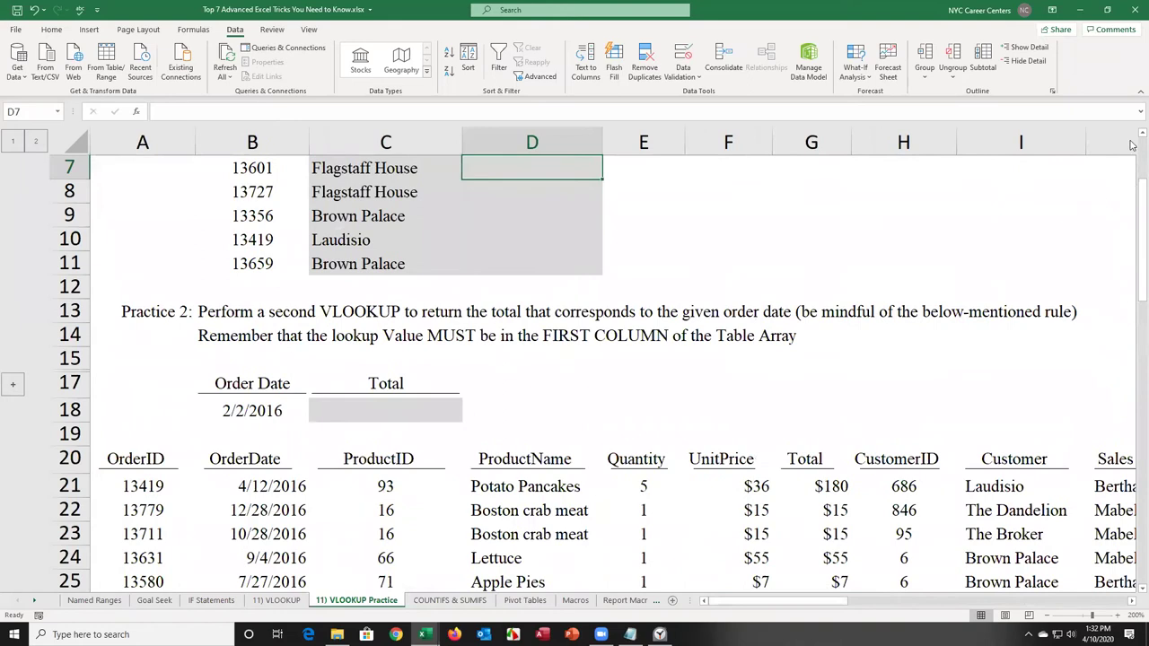
{"action": "scroll", "coordinate": [1133, 140], "scroll_direction": "up", "scroll_amount": 1}
{"action": "type", "text": "=vl"}
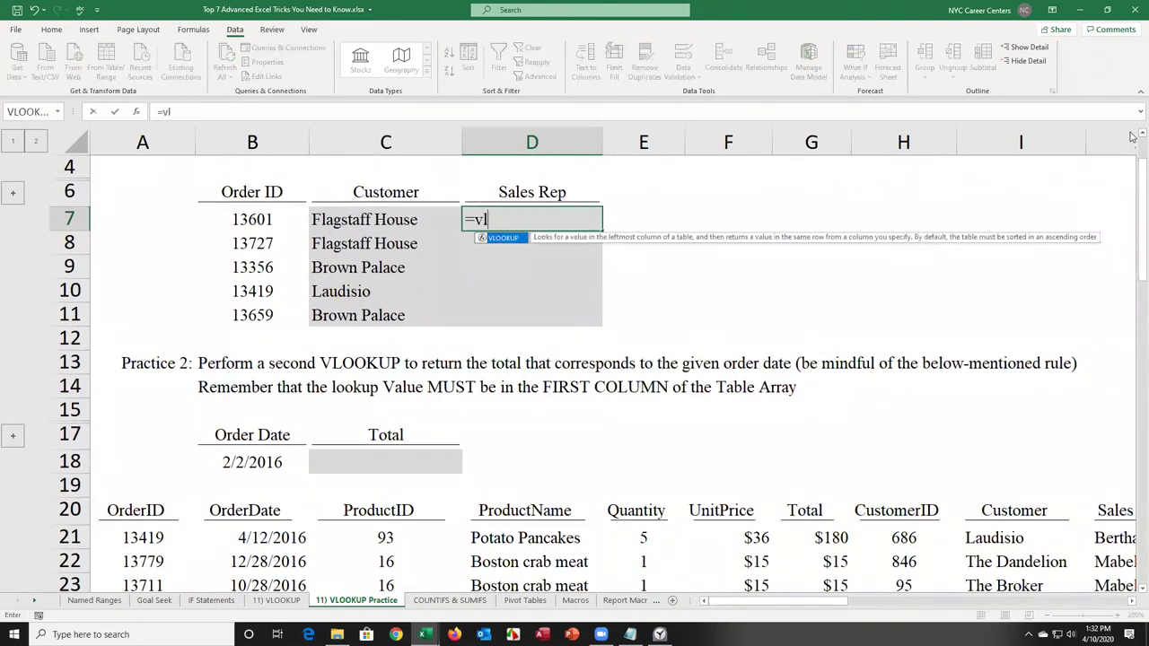
{"action": "key", "text": "Tab"}
{"action": "key", "text": "Left"}
{"action": "key", "text": "Left"}
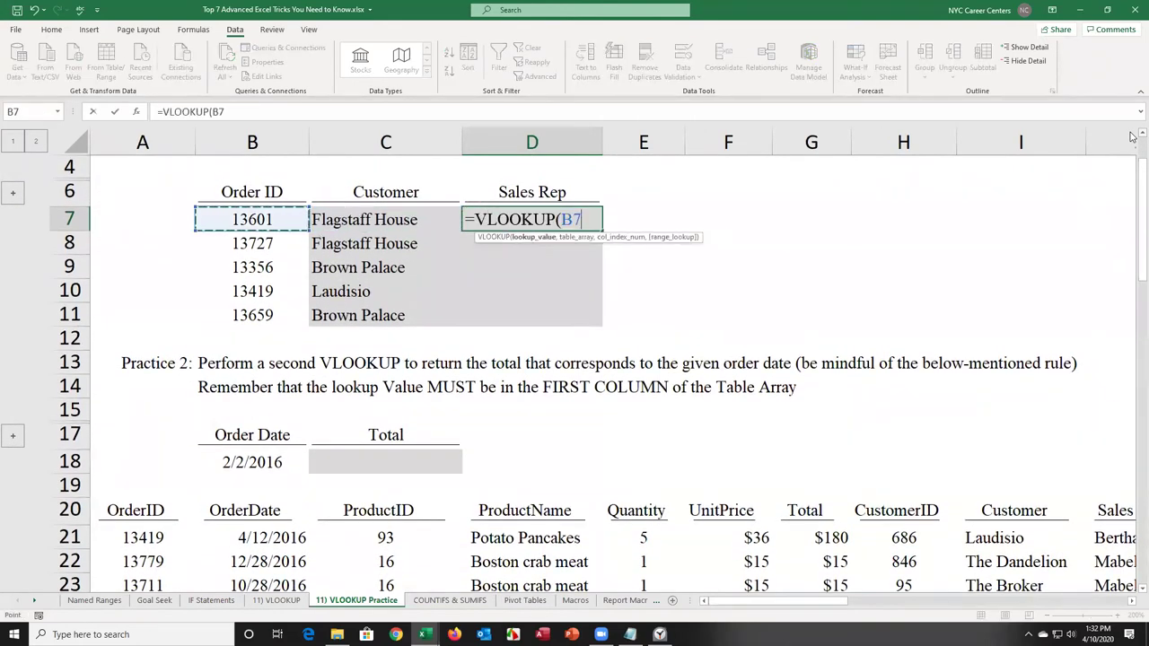
Step: Complete the D7 formula with the named range orders, column index 10 and 0 for an exact match
{"action": "type", "text": ",or"}
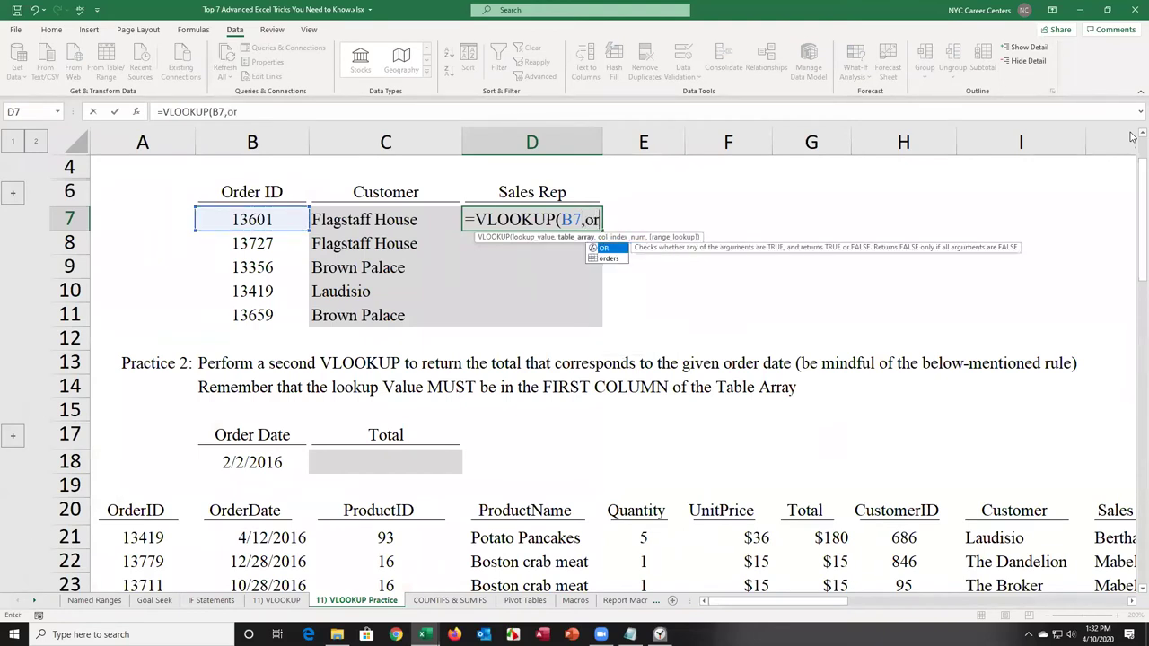
{"action": "type", "text": "ders,"}
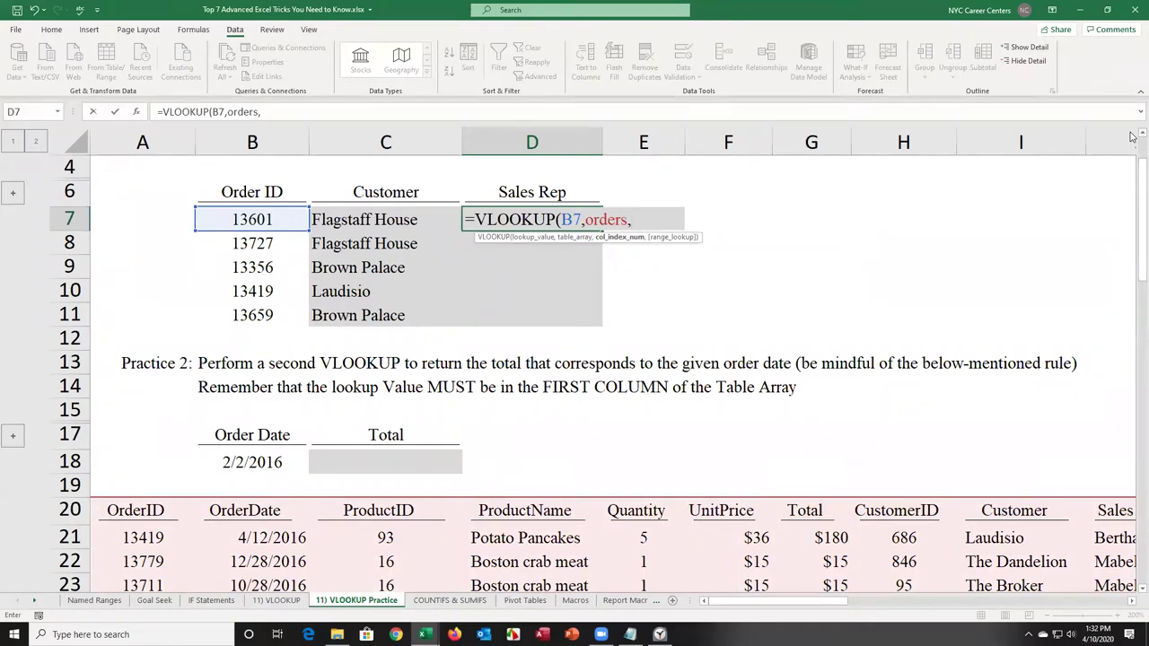
{"action": "type", "text": "10,0)"}
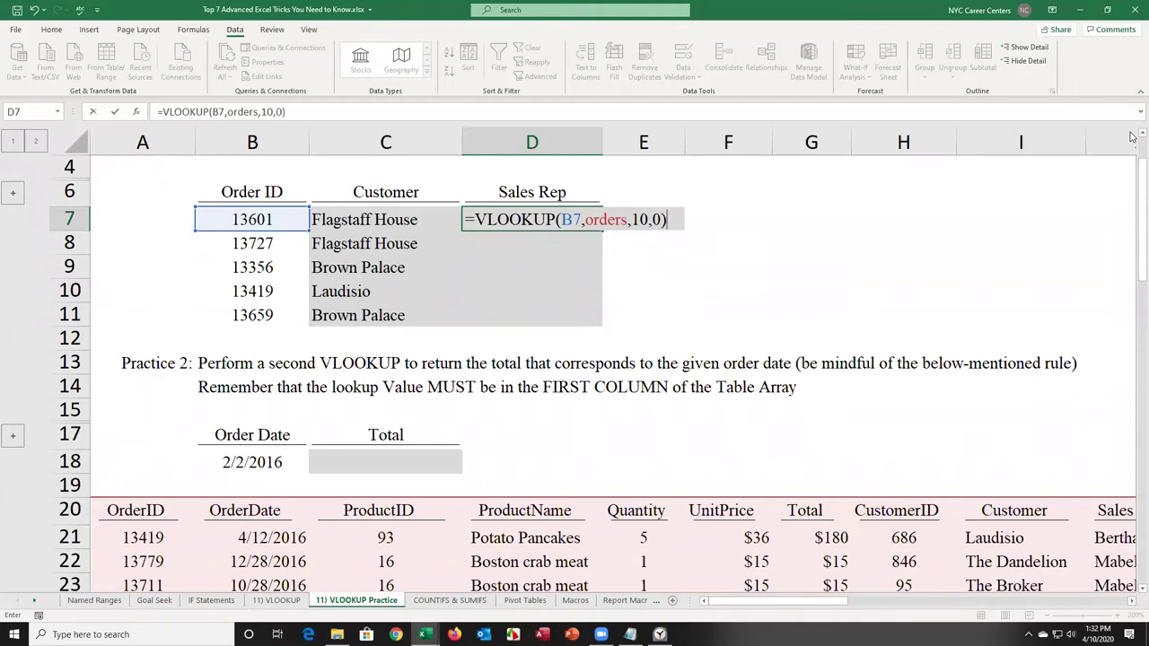
{"action": "key", "text": "Return"}
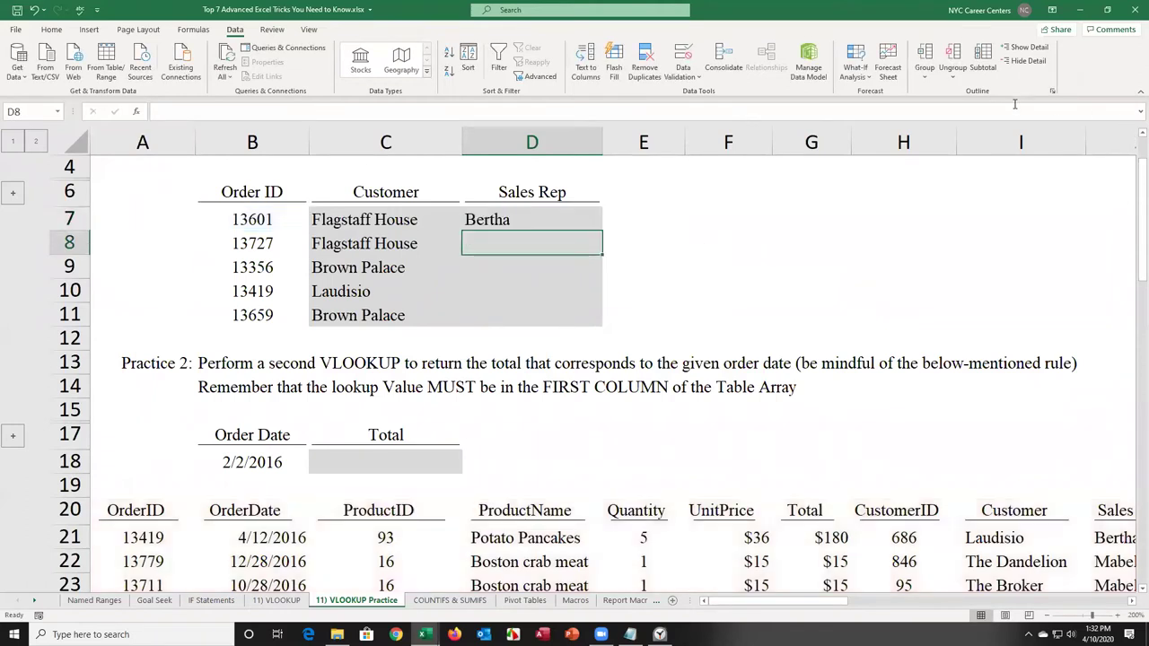
Step: Copy the Sales Rep lookup formula from D7 down through D11
{"action": "left_click", "coordinate": [592, 215]}
{"action": "left_click_drag", "start_coordinate": [599, 230], "coordinate": [600, 325]}
{"action": "left_click", "coordinate": [536, 367]}
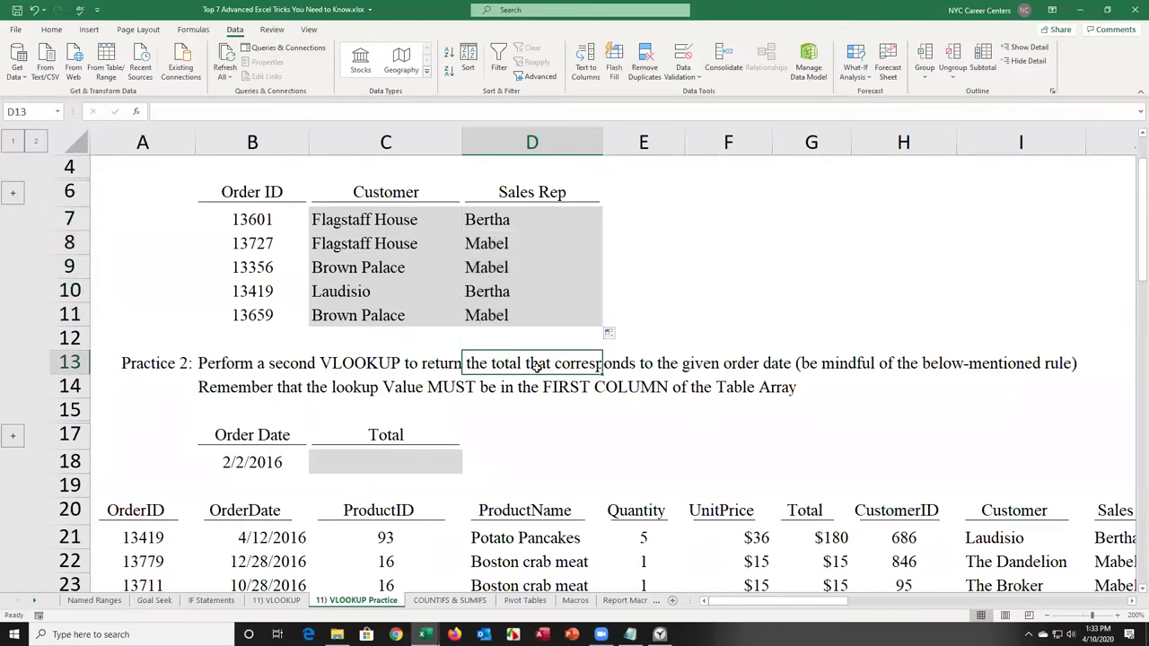
Step: Switch to the Timeline workbook and enter Done as the VLOOKUP topic's status in C5
{"action": "key", "text": "alt+Tab"}
{"action": "key", "text": "Tab"}
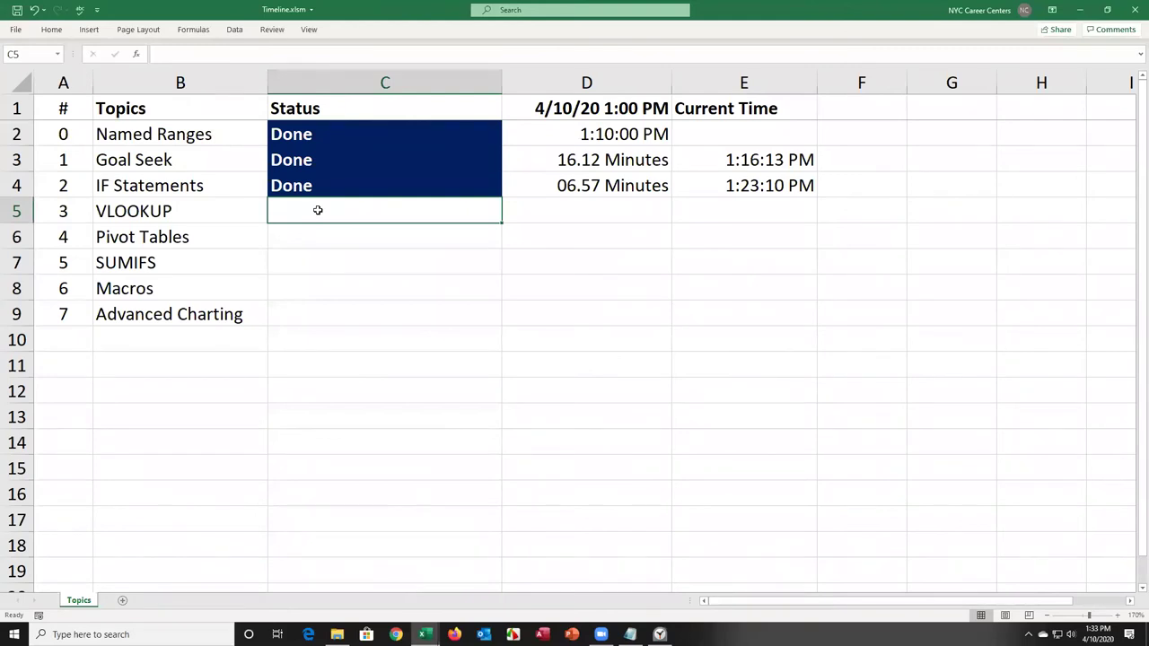
{"action": "type", "text": "d"}
{"action": "key", "text": "BackSpace"}
{"action": "key", "text": "BackSpace"}
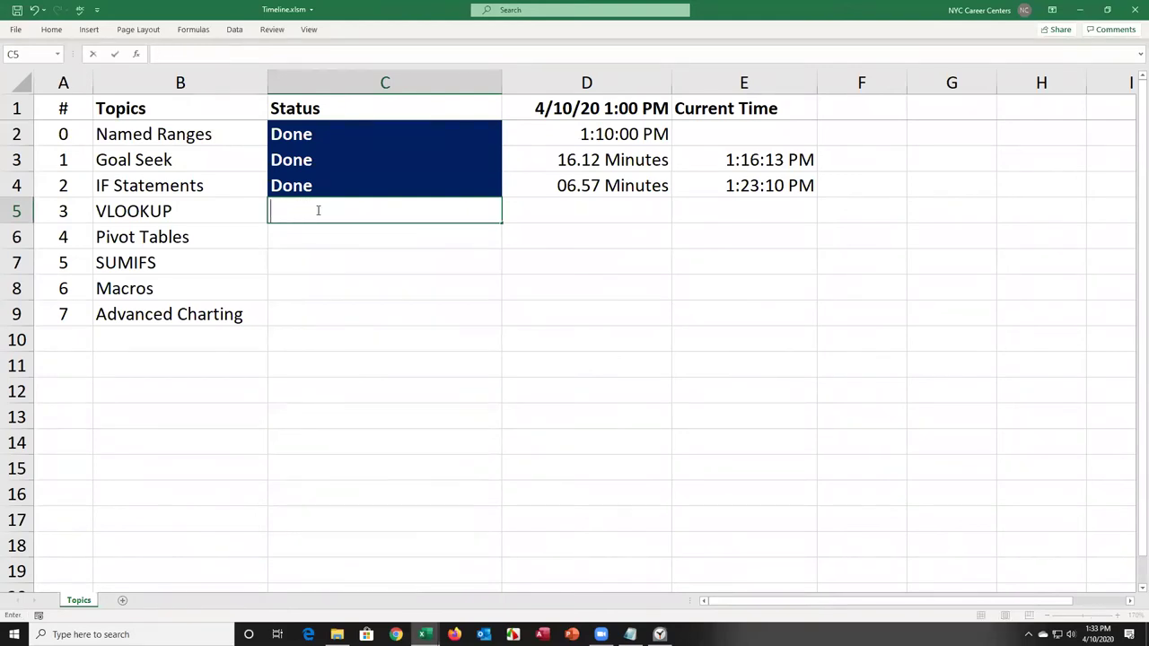
{"action": "type", "text": "Done"}
{"action": "key", "text": "Return"}
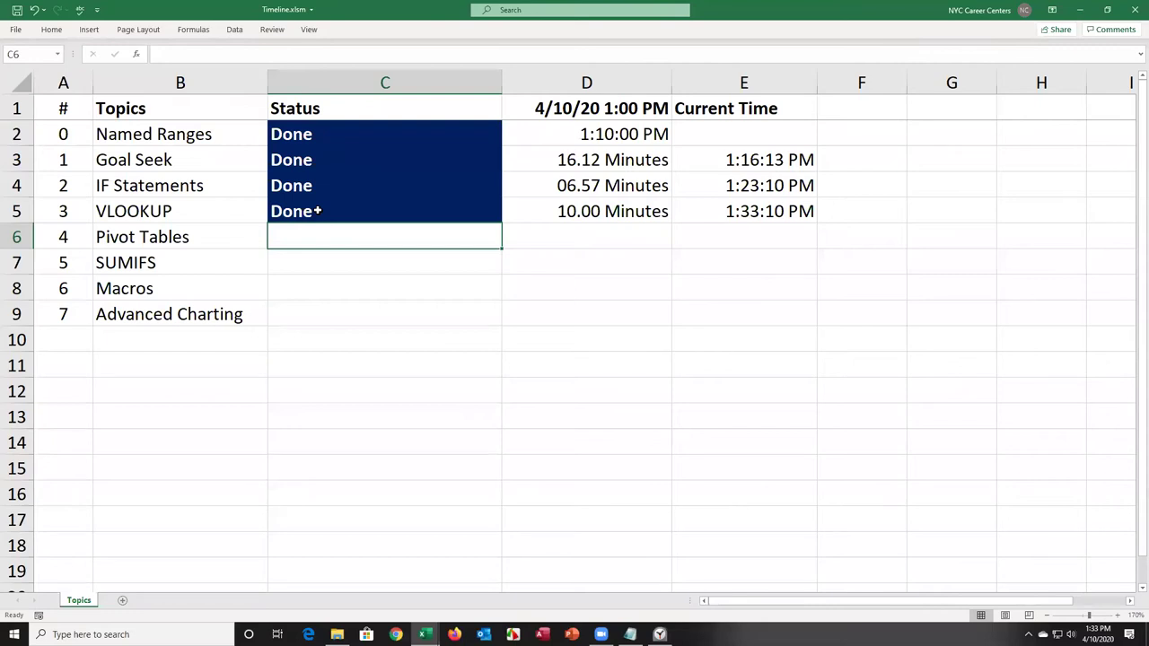
Step: Return to the exercise workbook and open the COUNTIFS & SUMIFS sheet
{"action": "key", "text": "alt+Tab"}
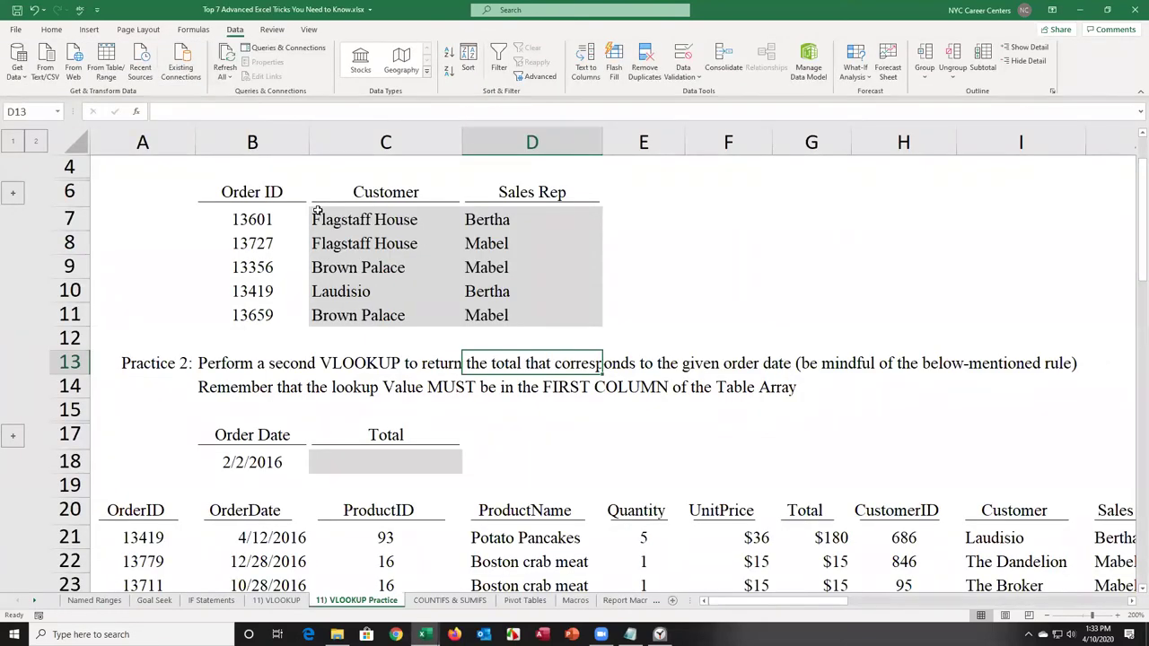
{"action": "left_click", "coordinate": [448, 600]}
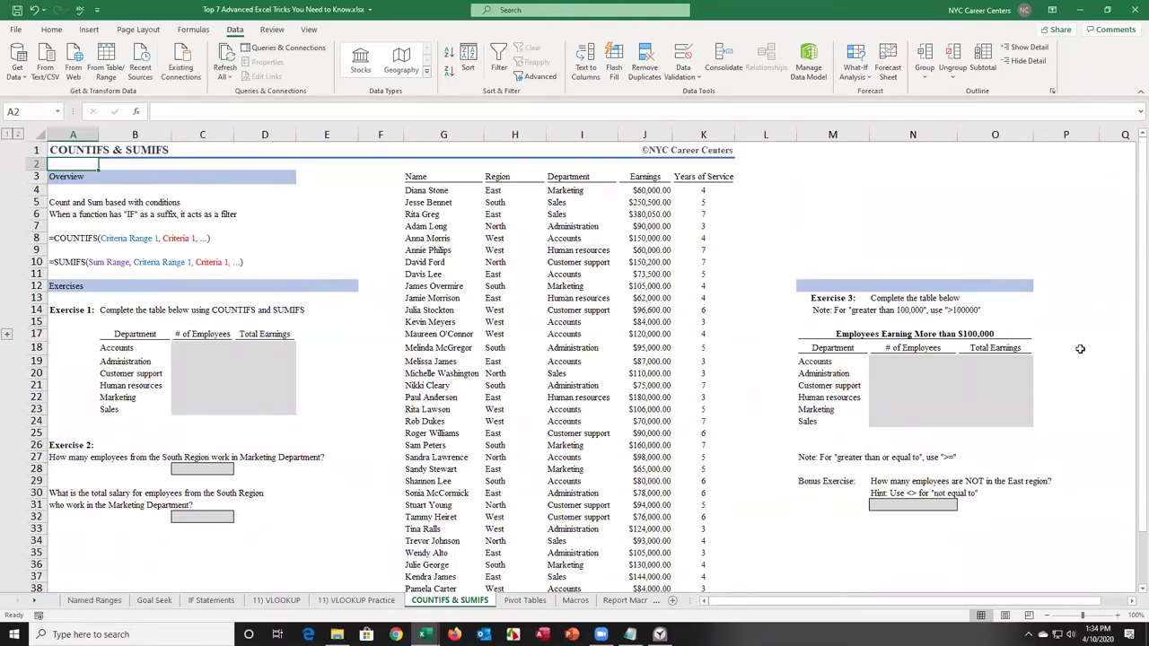
Step: Examine the employee data and Exercise 1's empty # of Employees and Total Earnings columns
{"action": "left_click", "coordinate": [561, 273]}
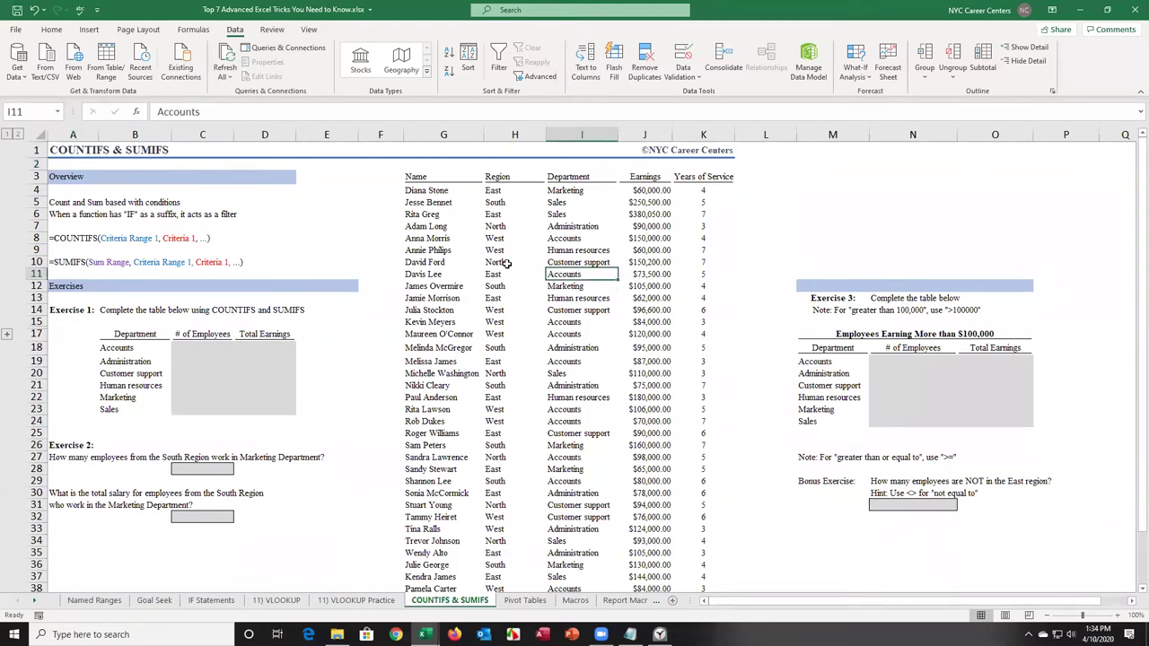
{"action": "left_click", "coordinate": [531, 212]}
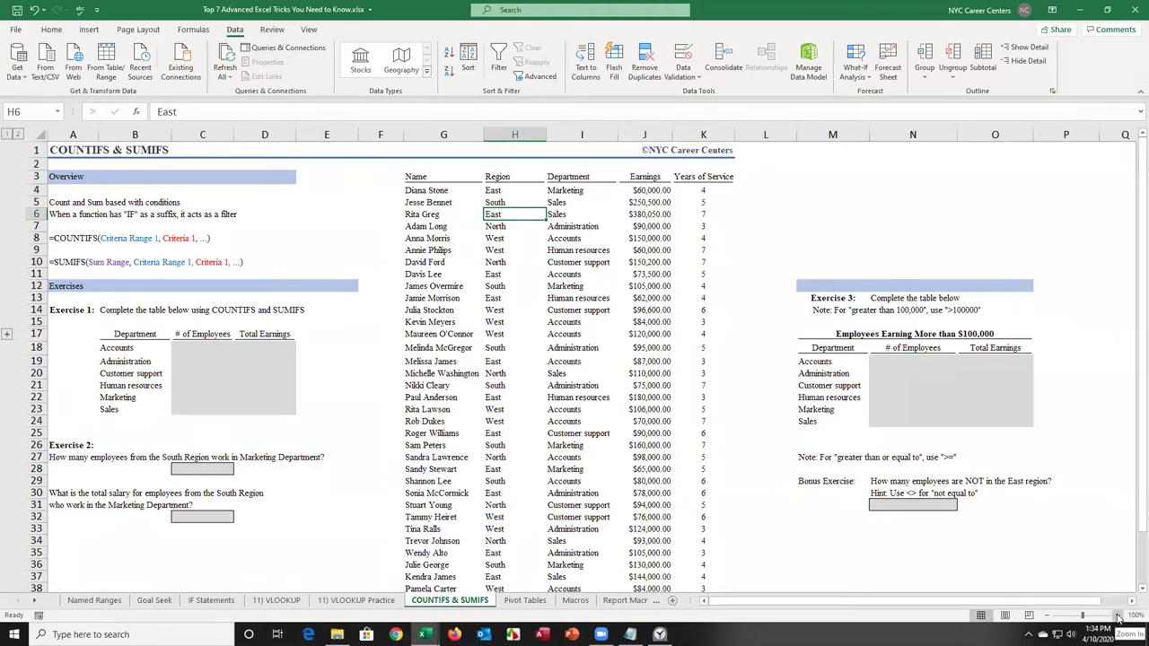
{"action": "left_click", "coordinate": [1119, 616]}
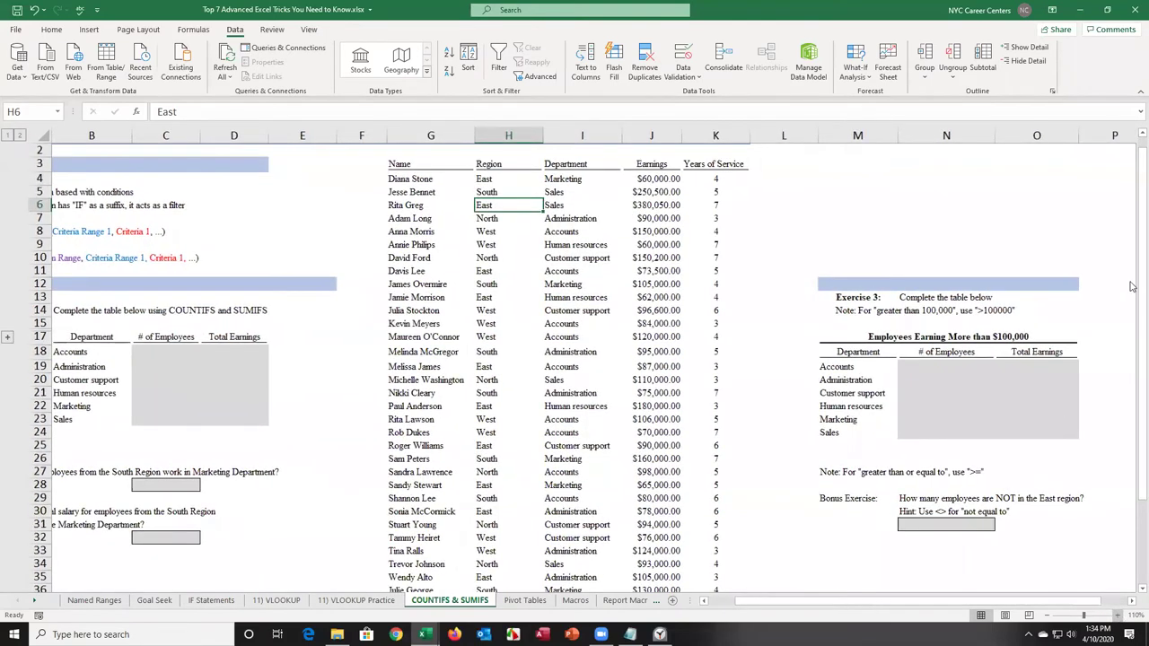
{"action": "scroll", "coordinate": [1133, 287], "scroll_direction": "up", "scroll_amount": 1, "text": "ctrl"}
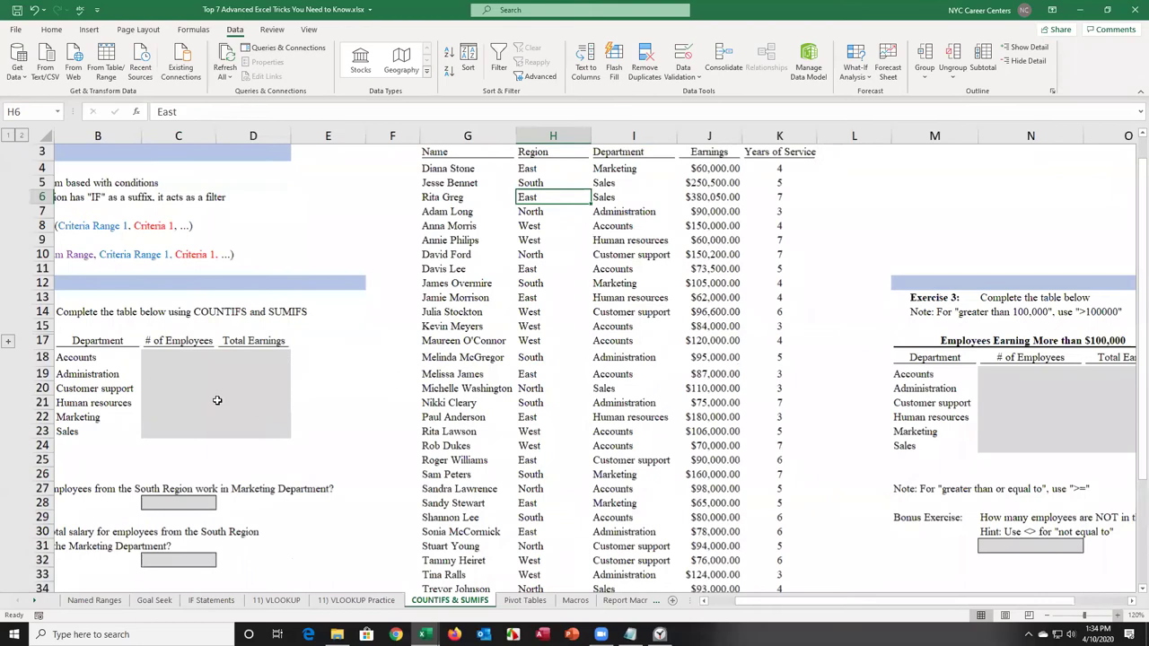
{"action": "scroll", "coordinate": [227, 398], "scroll_direction": "up", "scroll_amount": 1, "text": "ctrl"}
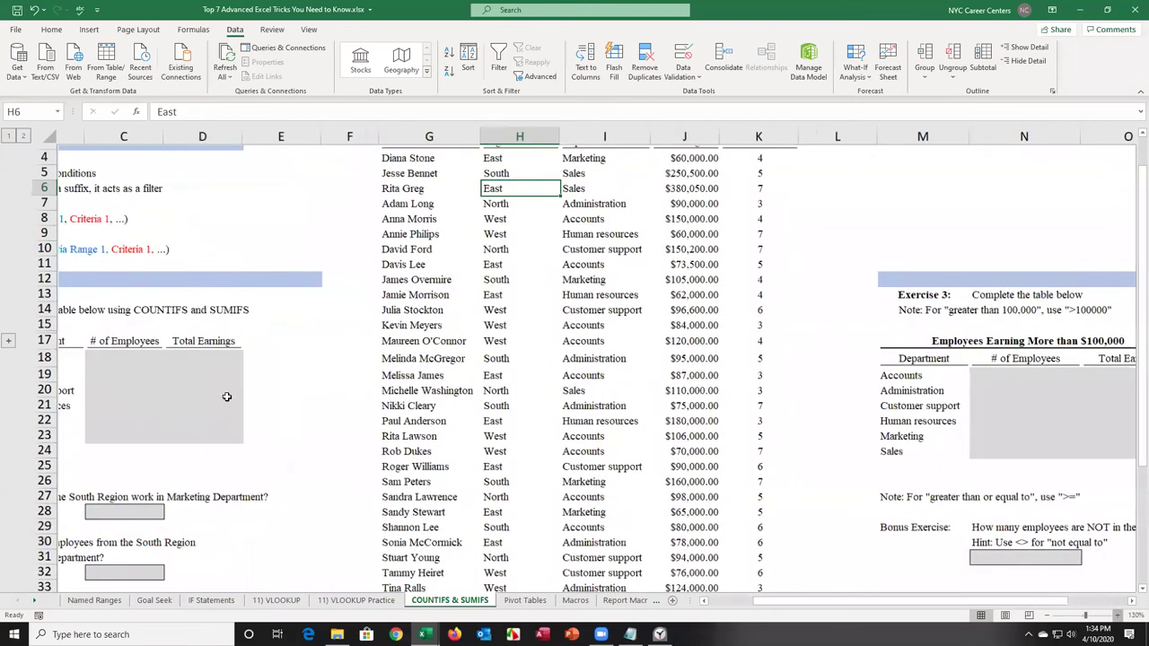
{"action": "scroll", "coordinate": [226, 397], "scroll_direction": "up", "scroll_amount": 1, "text": "ctrl"}
{"action": "scroll", "coordinate": [229, 395], "scroll_direction": "up", "scroll_amount": 1, "text": "ctrl"}
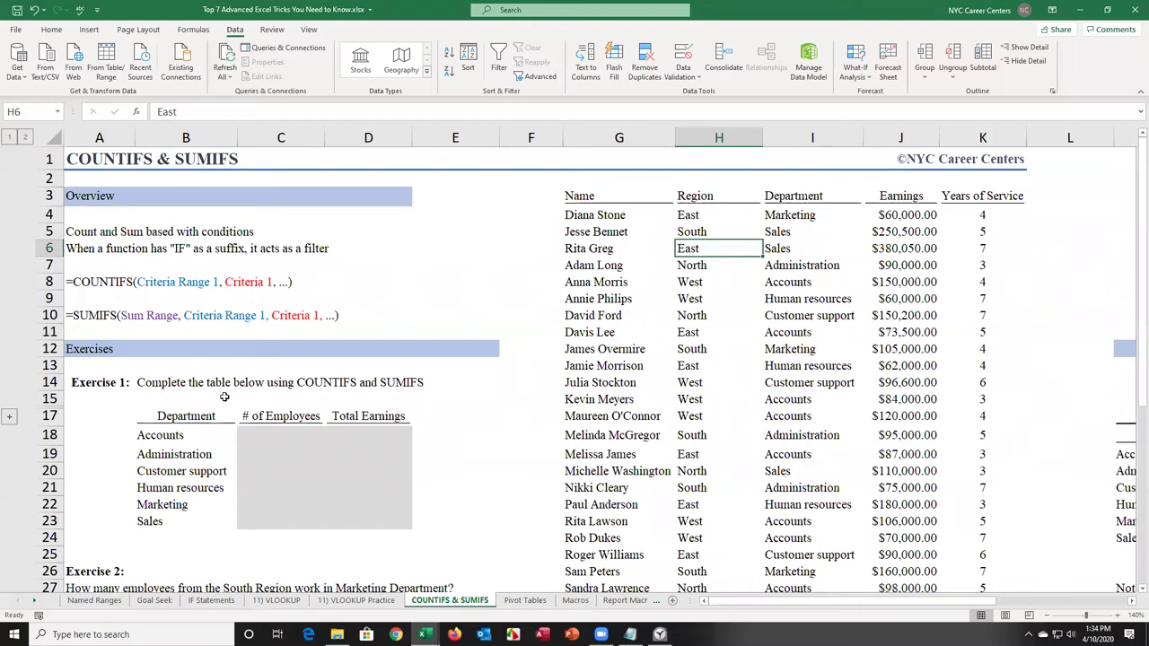
{"action": "left_click", "coordinate": [280, 433]}
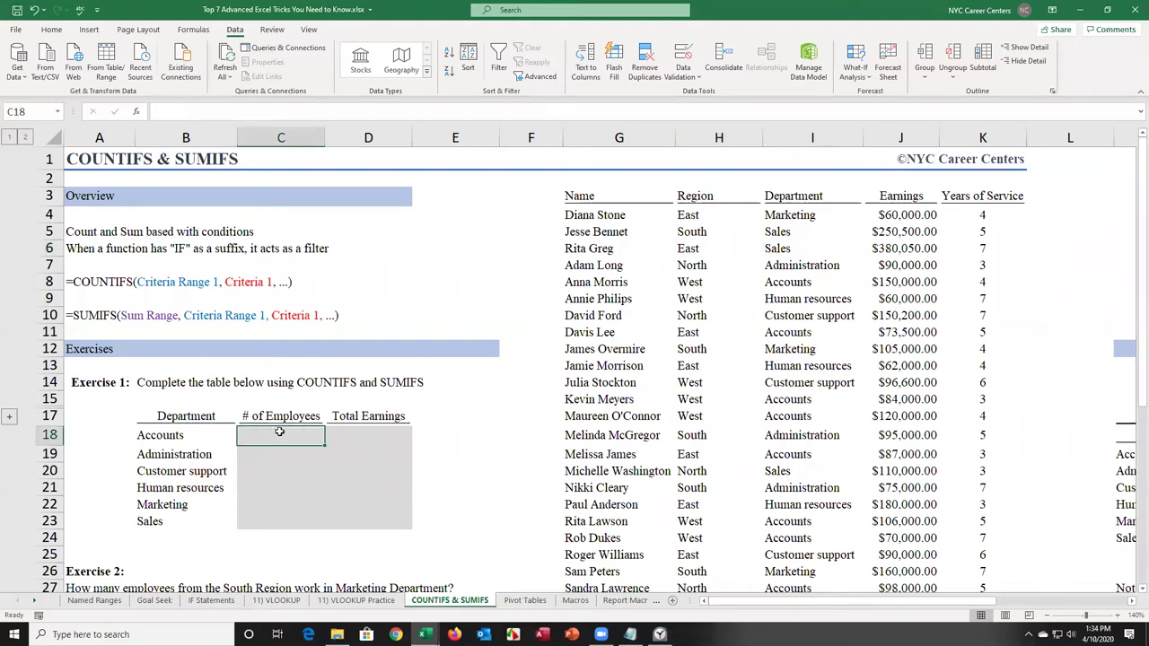
{"action": "left_click", "coordinate": [365, 431]}
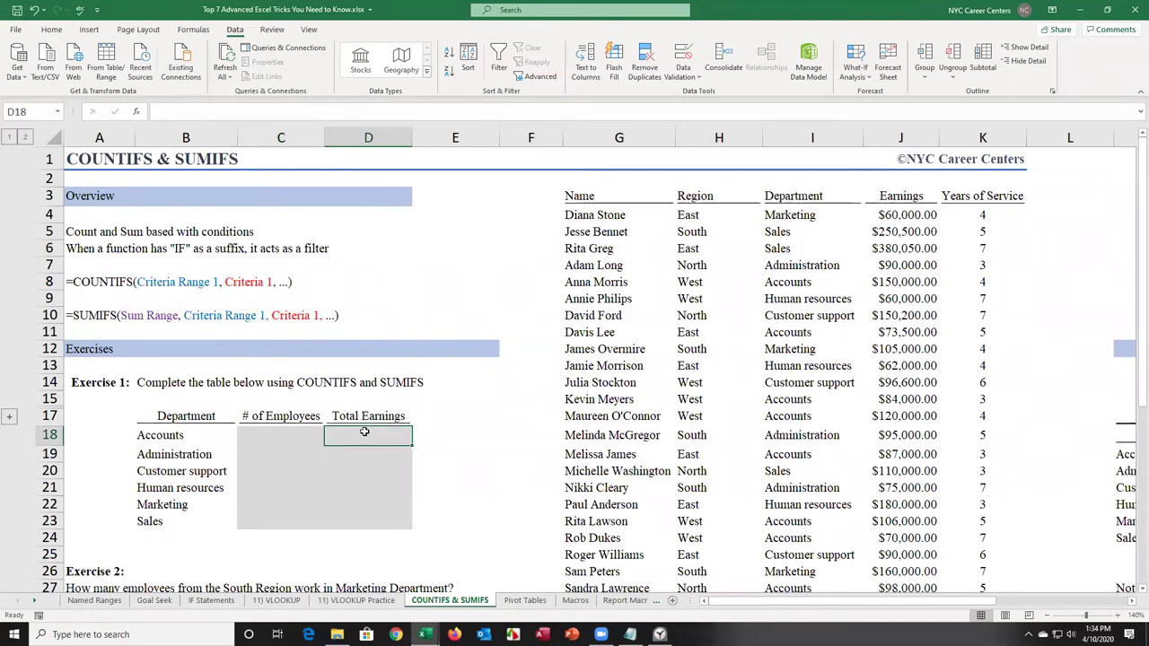
{"action": "left_click", "coordinate": [261, 433]}
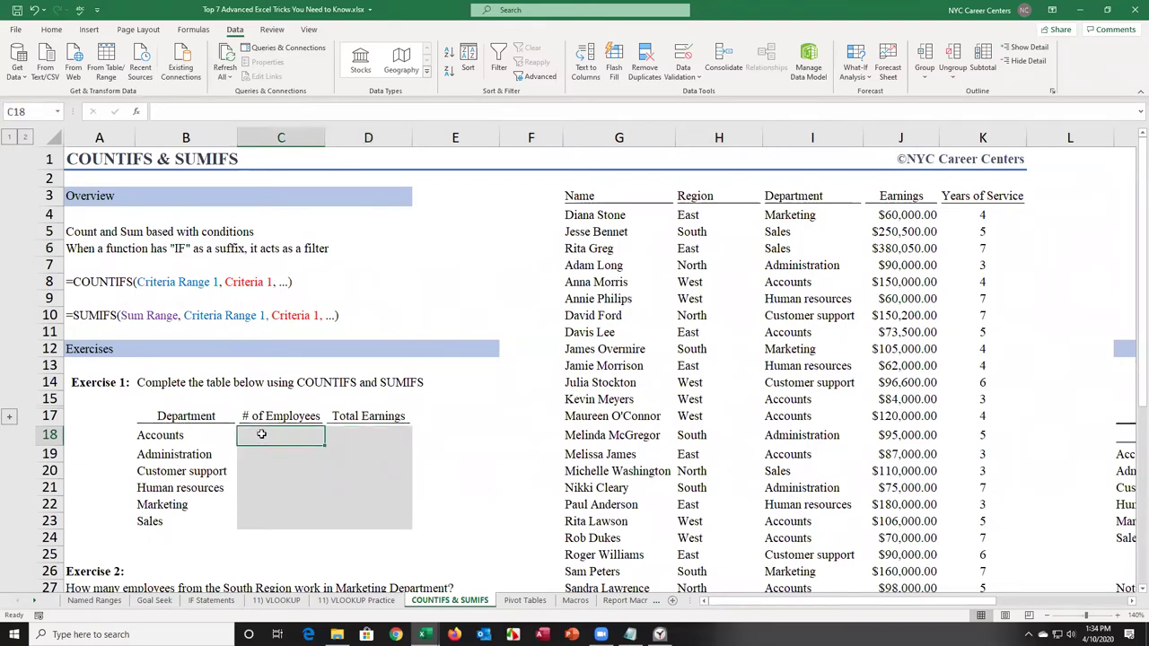
{"action": "left_click", "coordinate": [355, 434]}
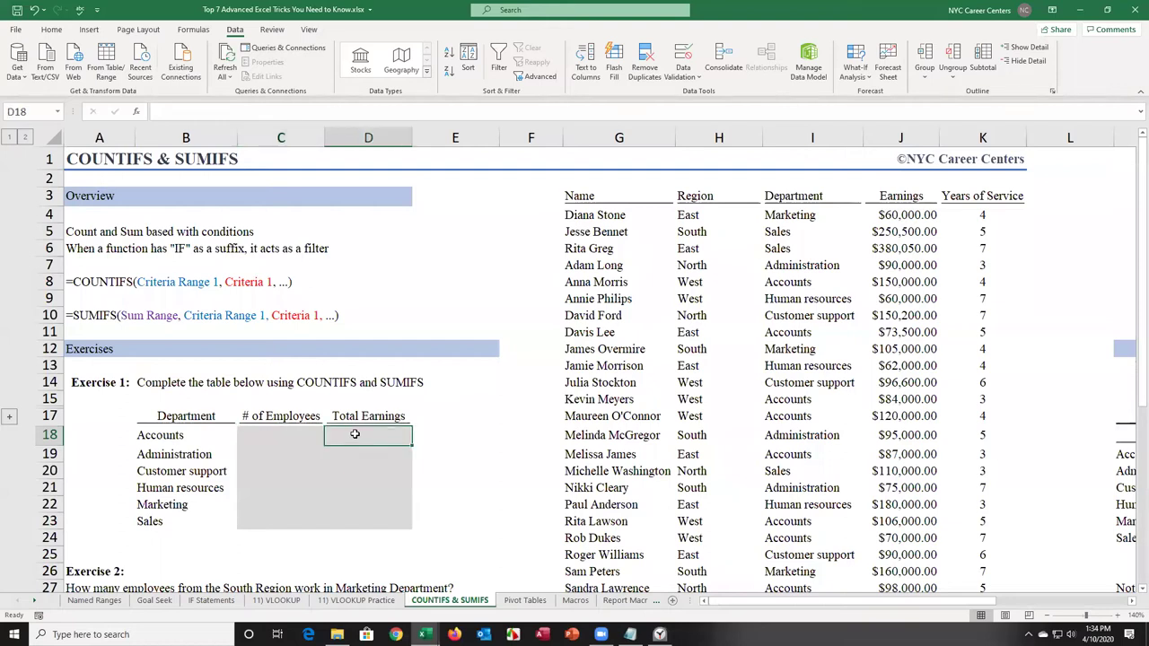
{"action": "left_click", "coordinate": [265, 433]}
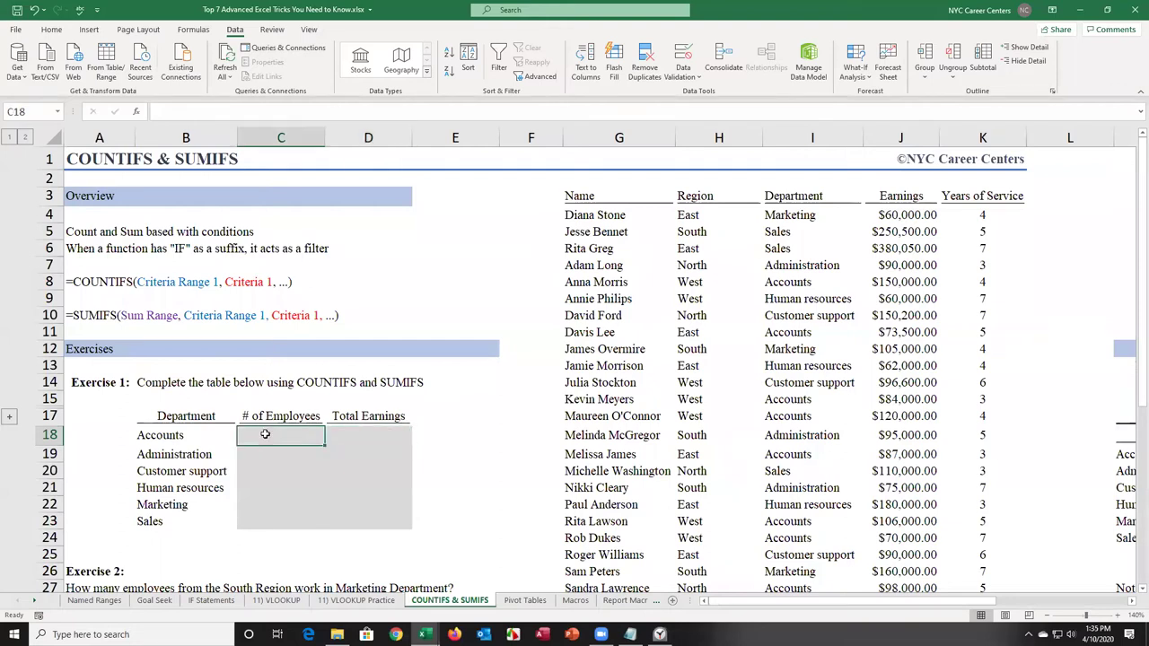
{"action": "left_click", "coordinate": [365, 434]}
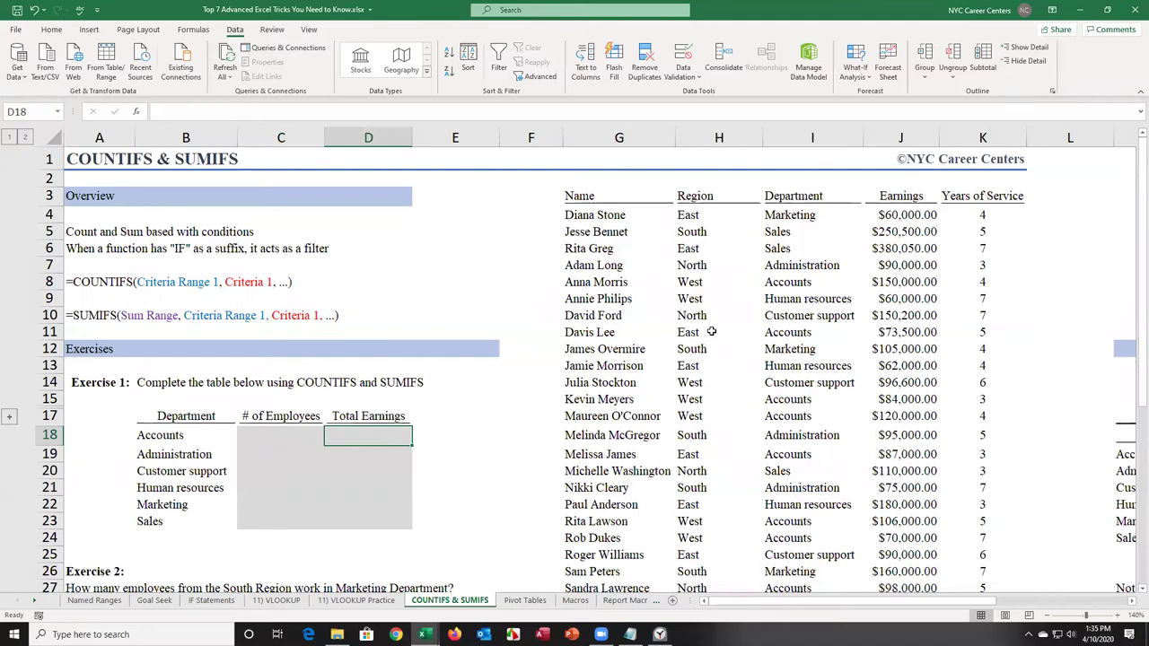
Step: Turn on filtering for the employee table and filter its Department column to Accounts only
{"action": "left_click", "coordinate": [777, 216]}
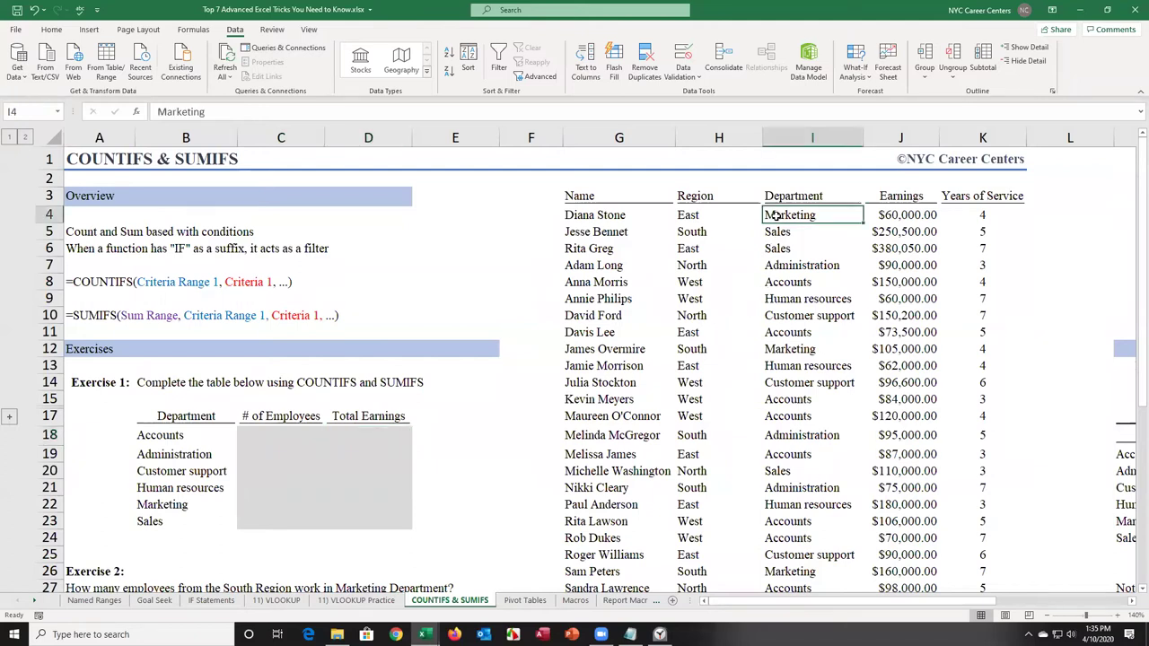
{"action": "left_click", "coordinate": [499, 67]}
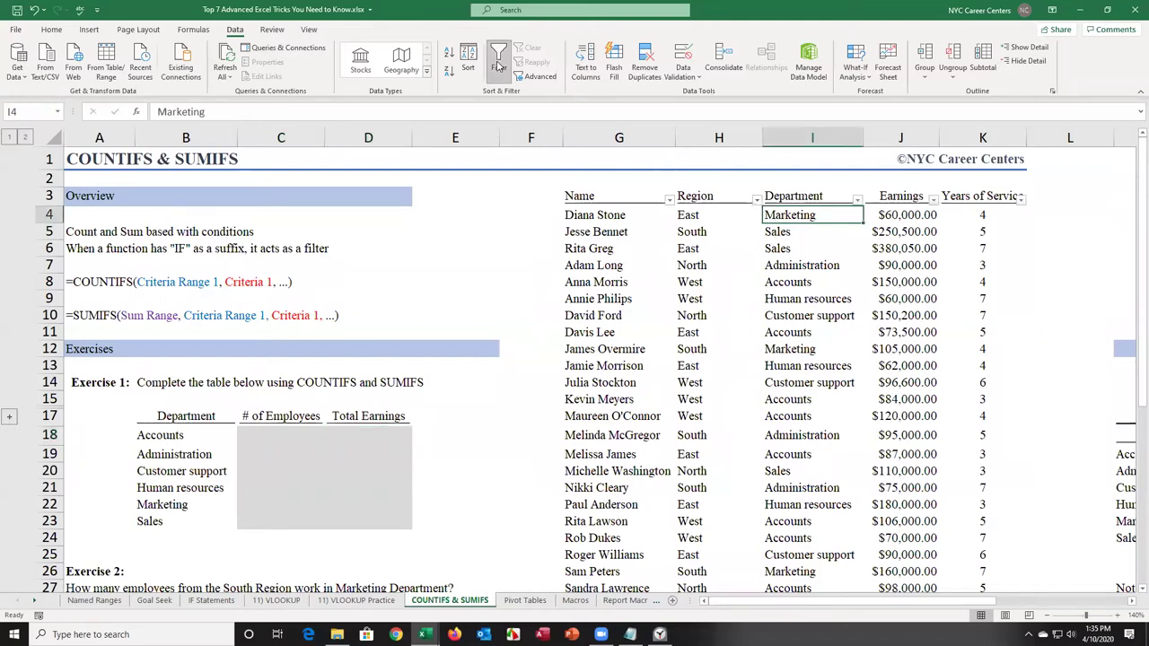
{"action": "left_click", "coordinate": [858, 202]}
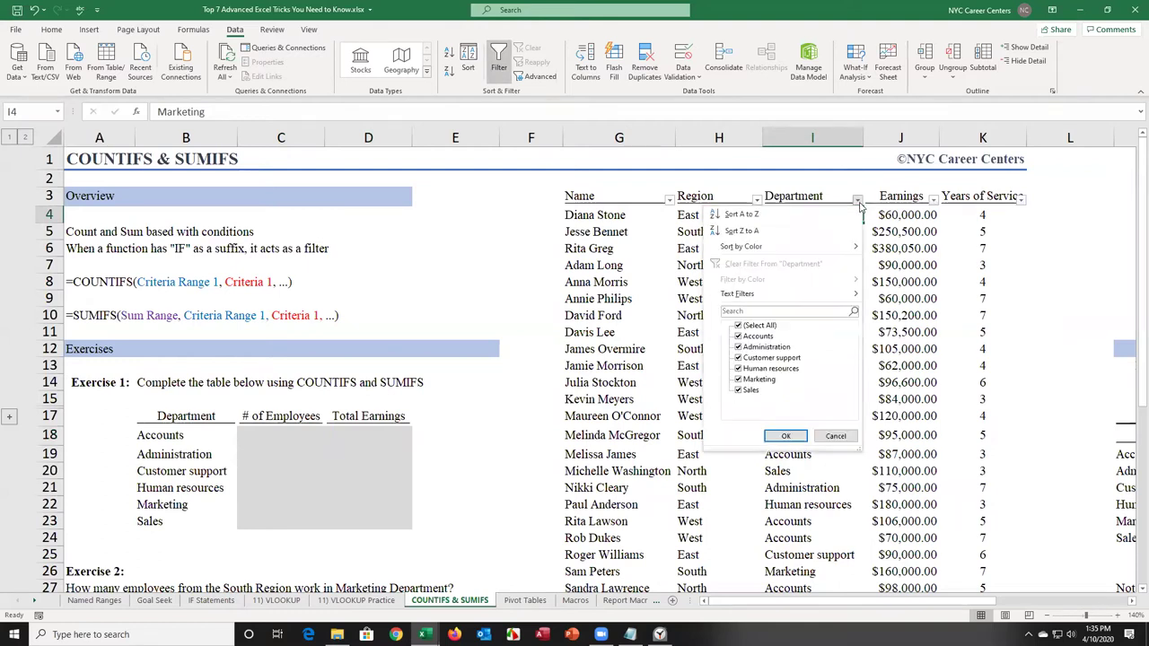
{"action": "left_click", "coordinate": [738, 325]}
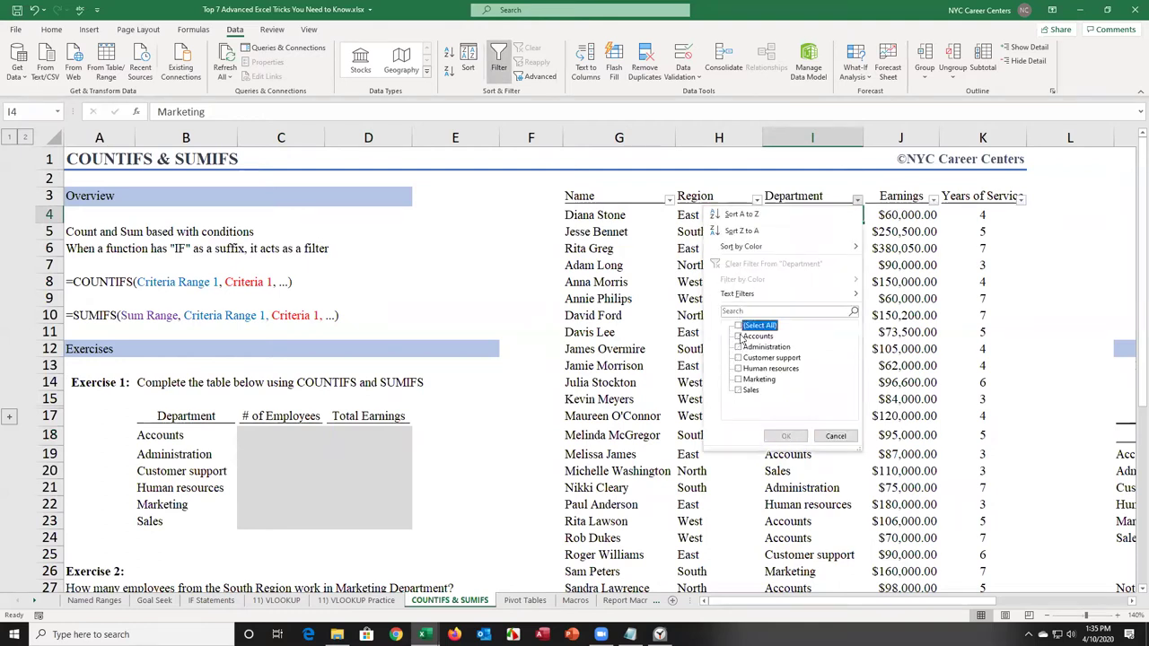
{"action": "left_click", "coordinate": [738, 336]}
{"action": "left_click", "coordinate": [778, 437]}
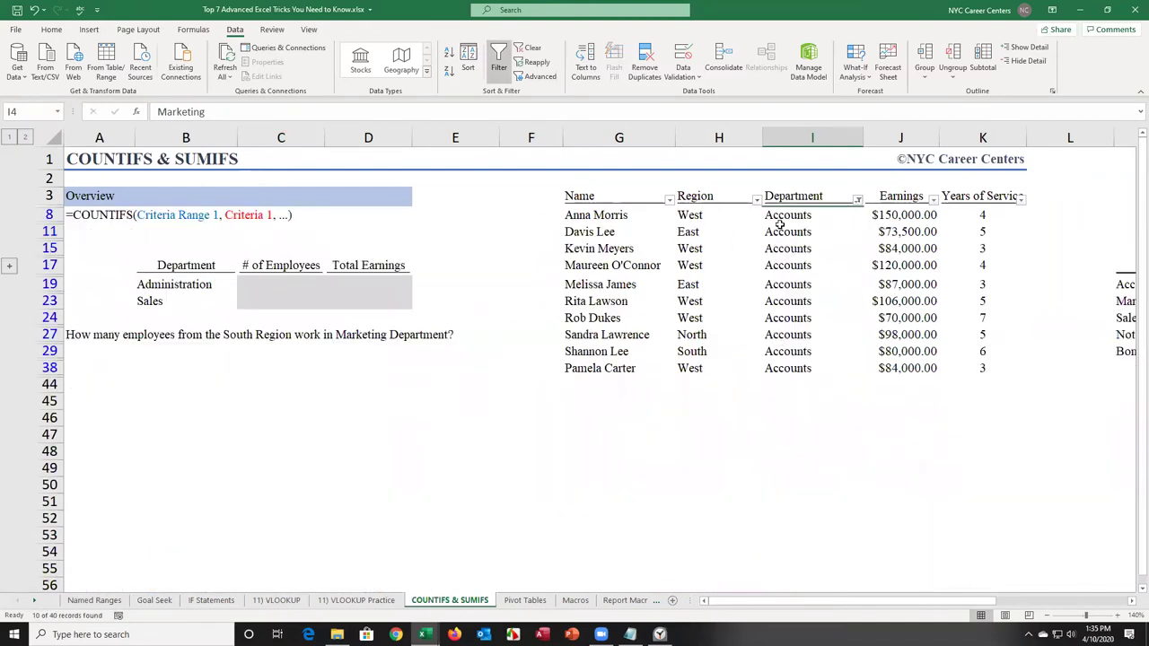
Step: Check the count of the filtered Accounts entries and the sum of their earnings
{"action": "left_click_drag", "start_coordinate": [784, 215], "coordinate": [810, 366]}
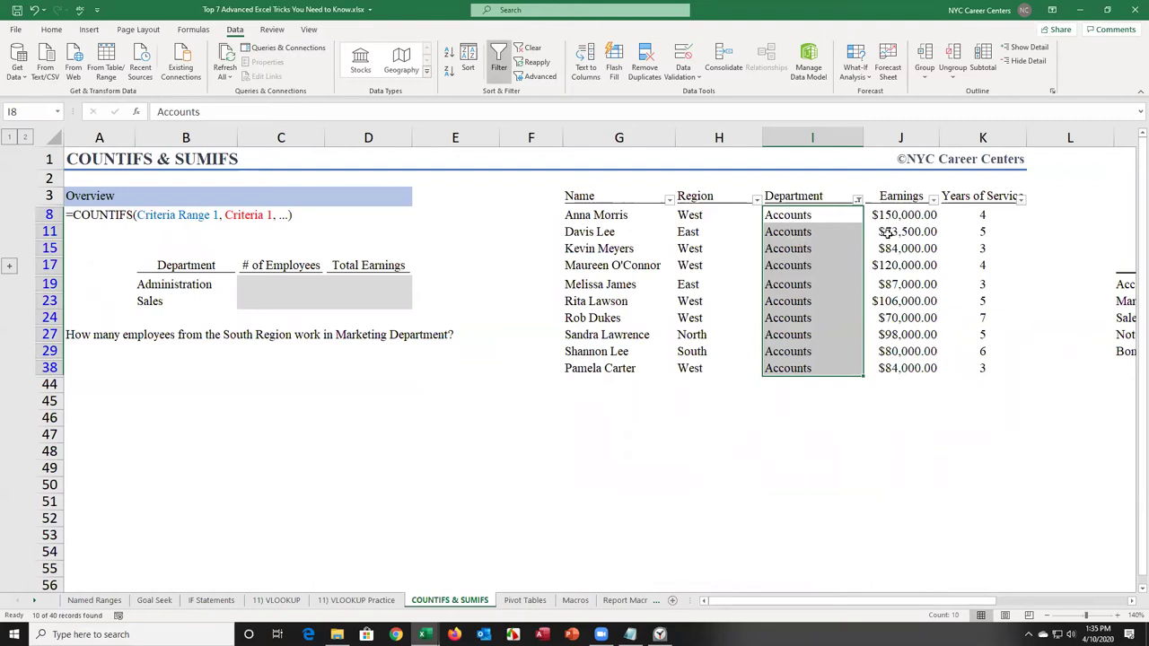
{"action": "left_click_drag", "start_coordinate": [900, 215], "coordinate": [905, 375]}
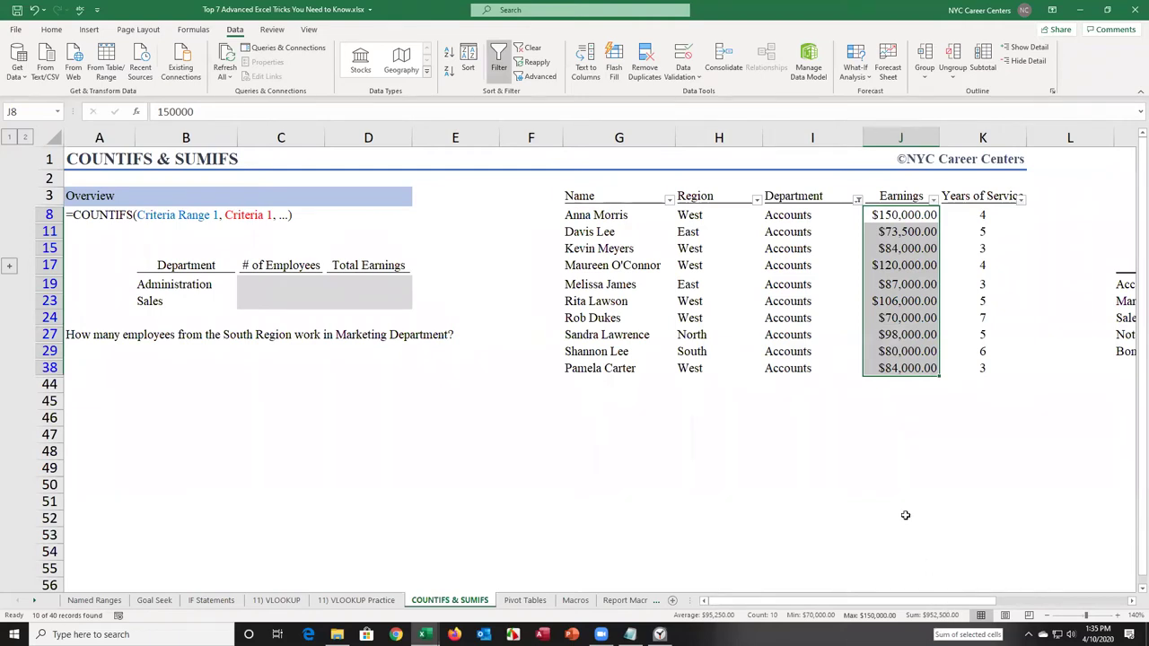
Step: Clear the Department filter and collapse the expanded answer row 16 above the Exercise 1 table
{"action": "left_click", "coordinate": [530, 50]}
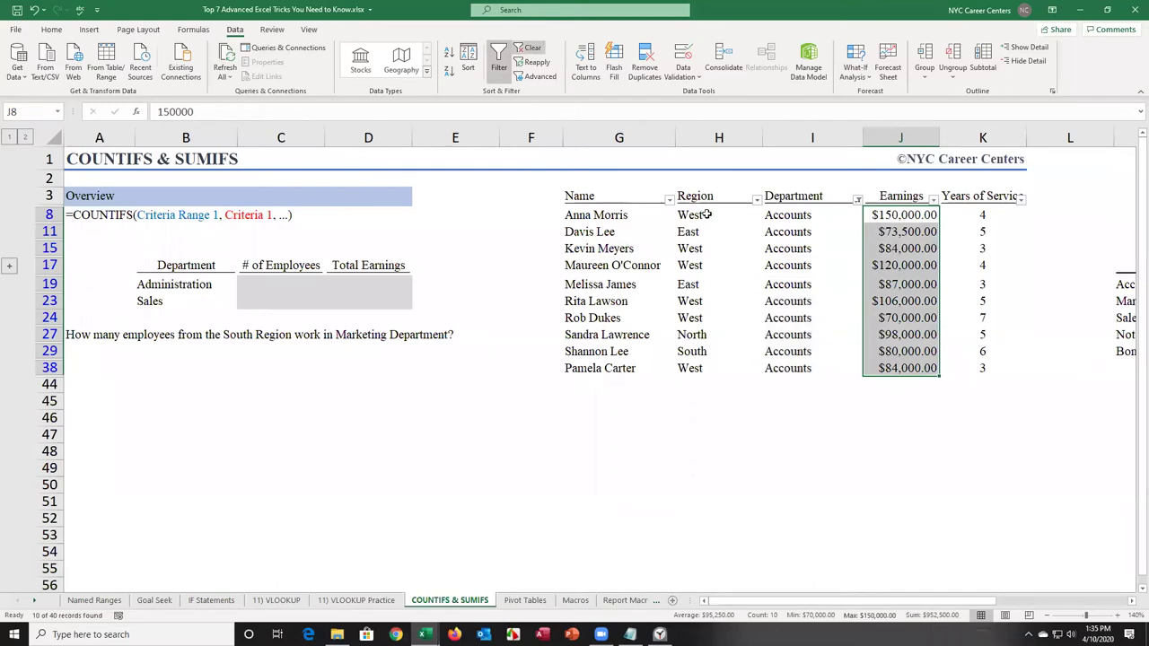
{"action": "left_click", "coordinate": [848, 299]}
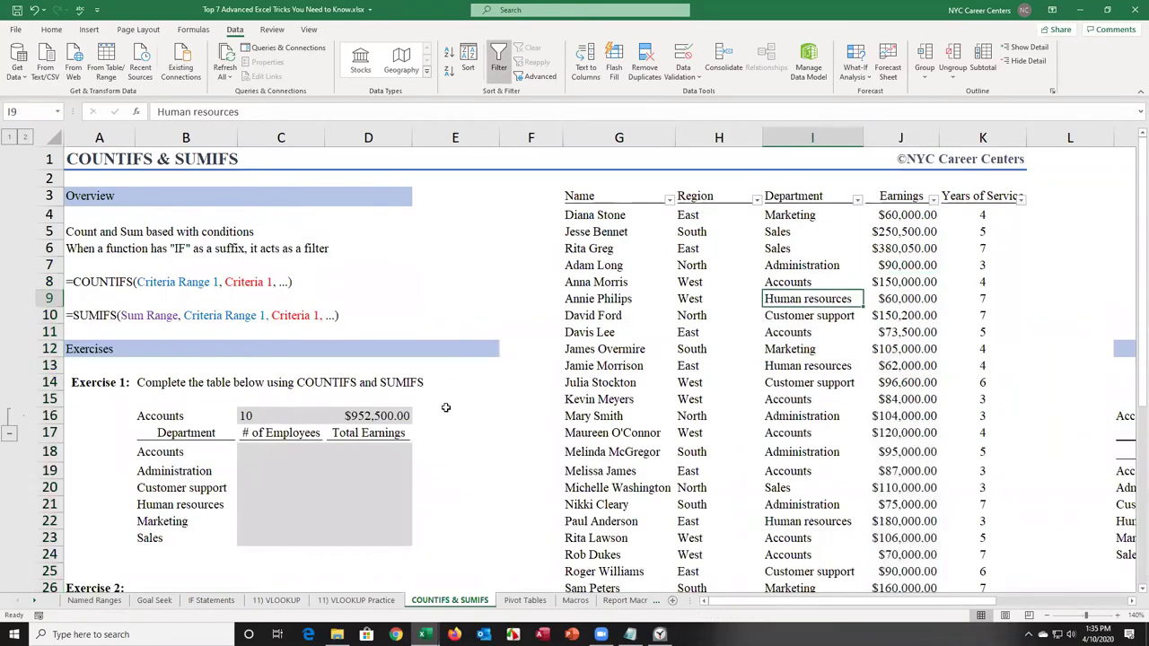
{"action": "left_click", "coordinate": [10, 434]}
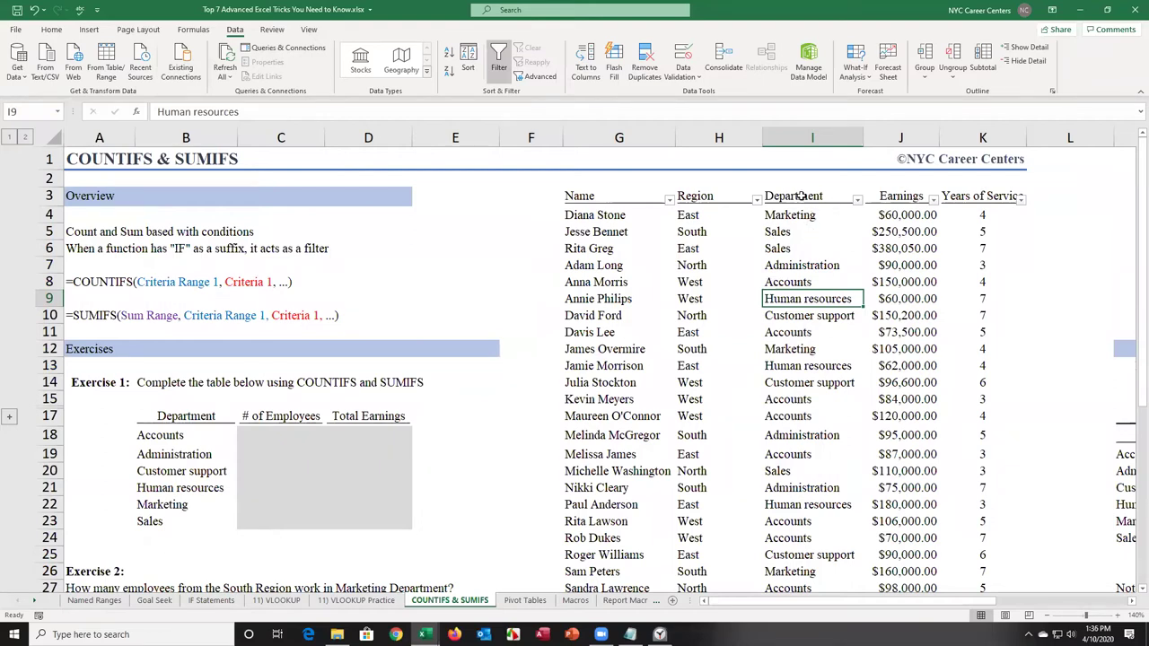
Step: Open the filter options of the employee table's Department column
{"action": "key", "text": "ctrl+Up"}
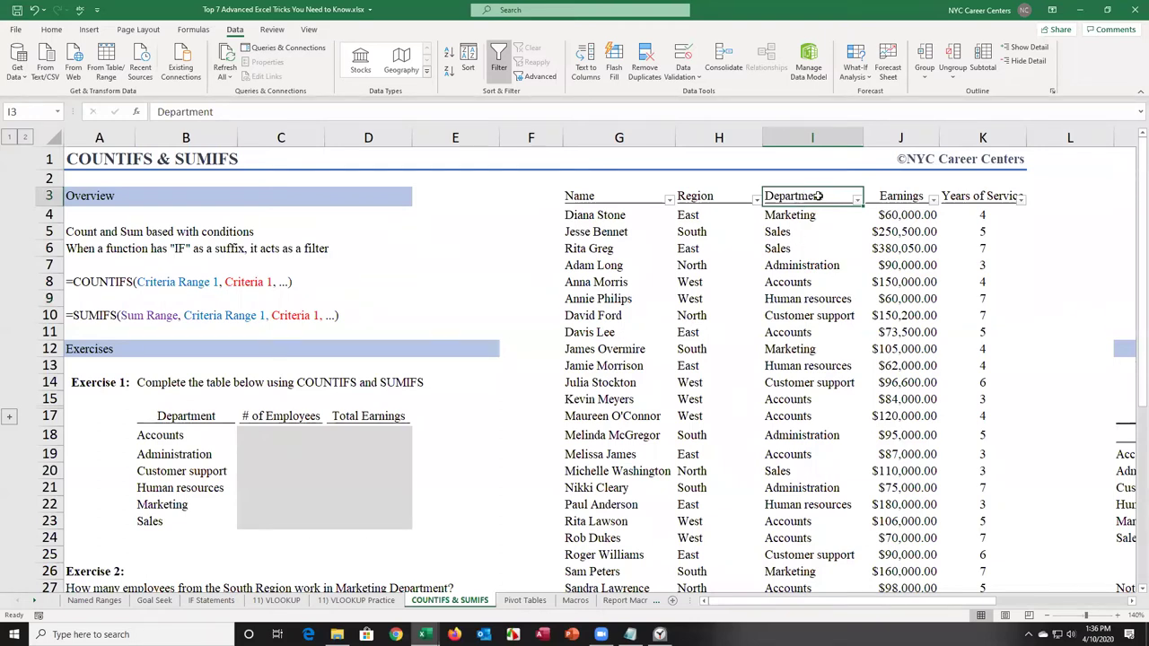
{"action": "left_click", "coordinate": [857, 200]}
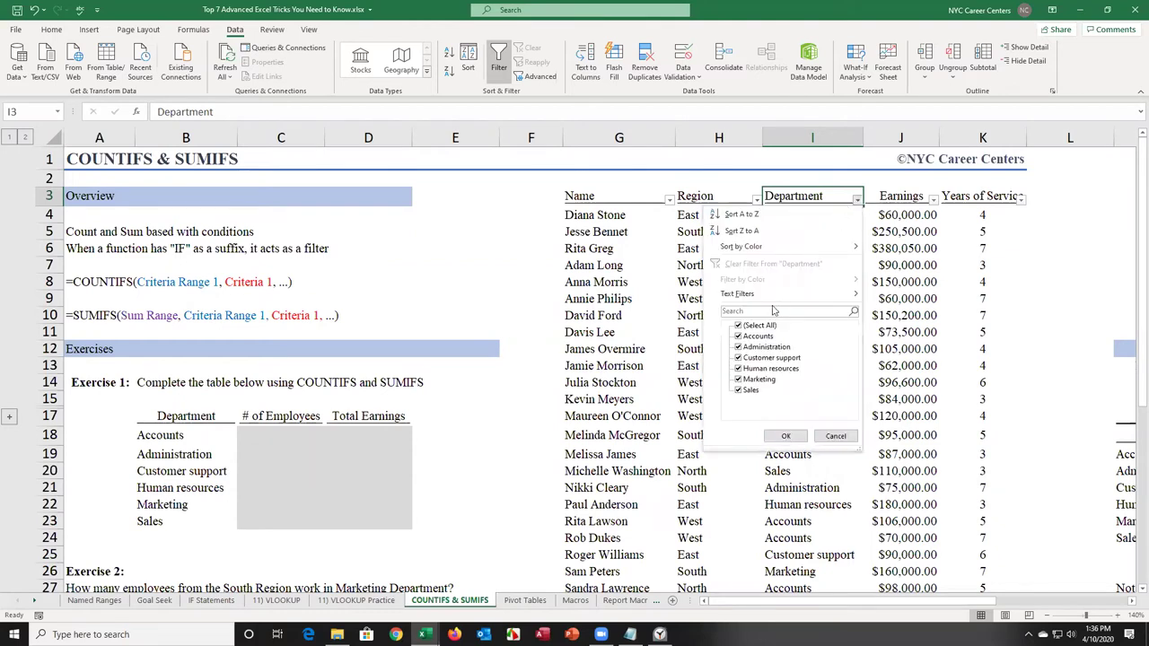
{"action": "left_click", "coordinate": [739, 328]}
{"action": "left_click", "coordinate": [739, 326]}
{"action": "left_click", "coordinate": [738, 337]}
{"action": "left_click", "coordinate": [413, 384]}
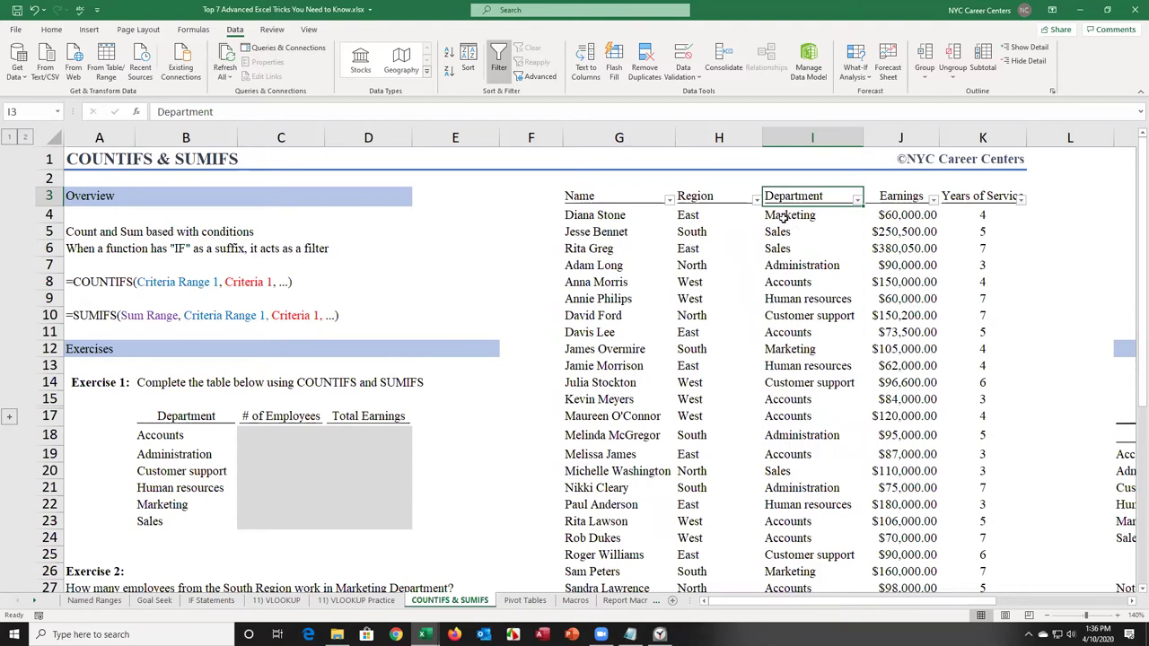
Step: Start a COUNTIFS formula in cell C18 for the number of Accounts employees, using the Department data I4:I43 as criteria range
{"action": "left_click", "coordinate": [271, 435]}
{"action": "type", "text": "="}
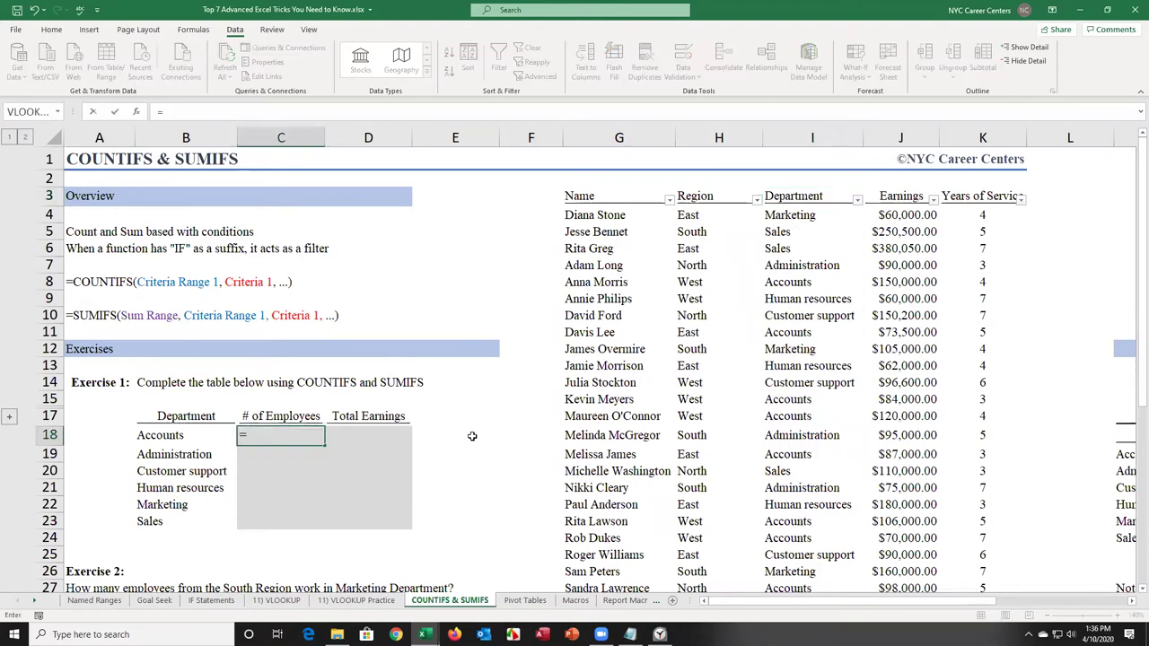
{"action": "type", "text": "countifs"}
{"action": "key", "text": "Tab"}
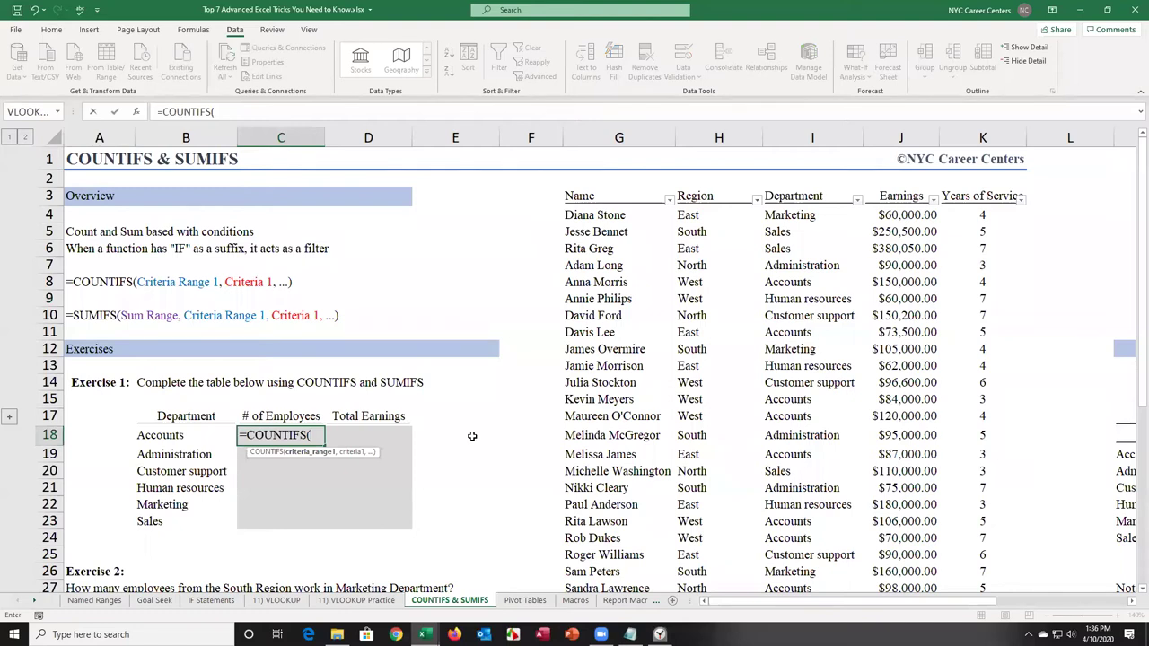
{"action": "key", "text": "Right"}
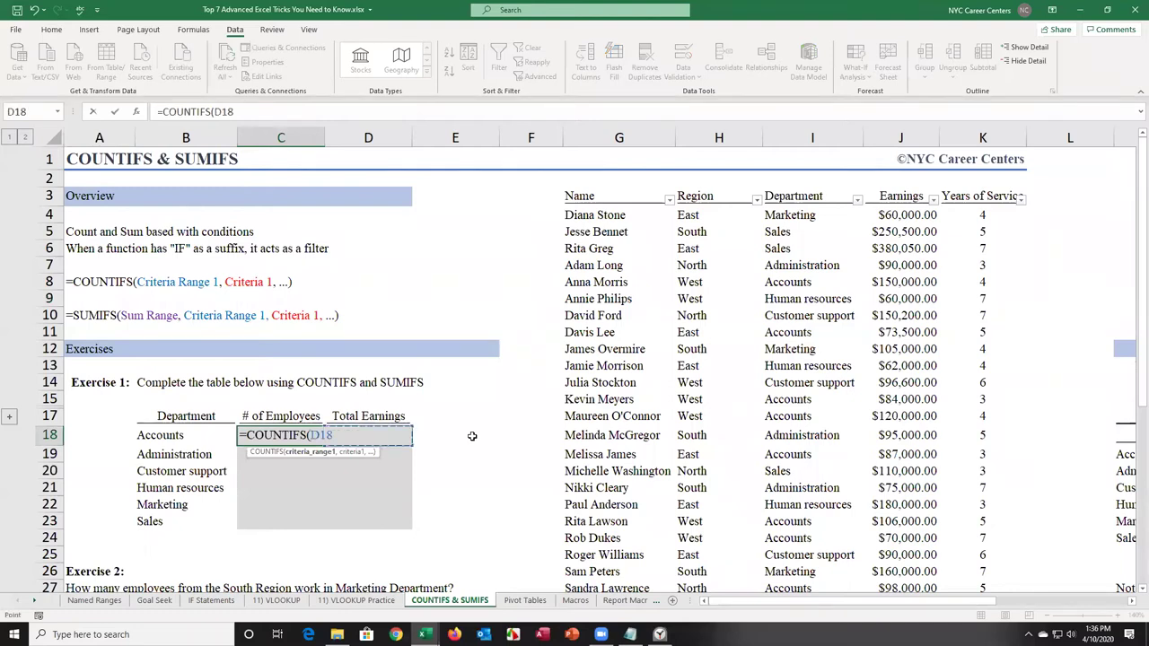
{"action": "key", "text": "Right"}
{"action": "key", "text": "Right"}
{"action": "key", "text": "Right"}
{"action": "key", "text": "Right"}
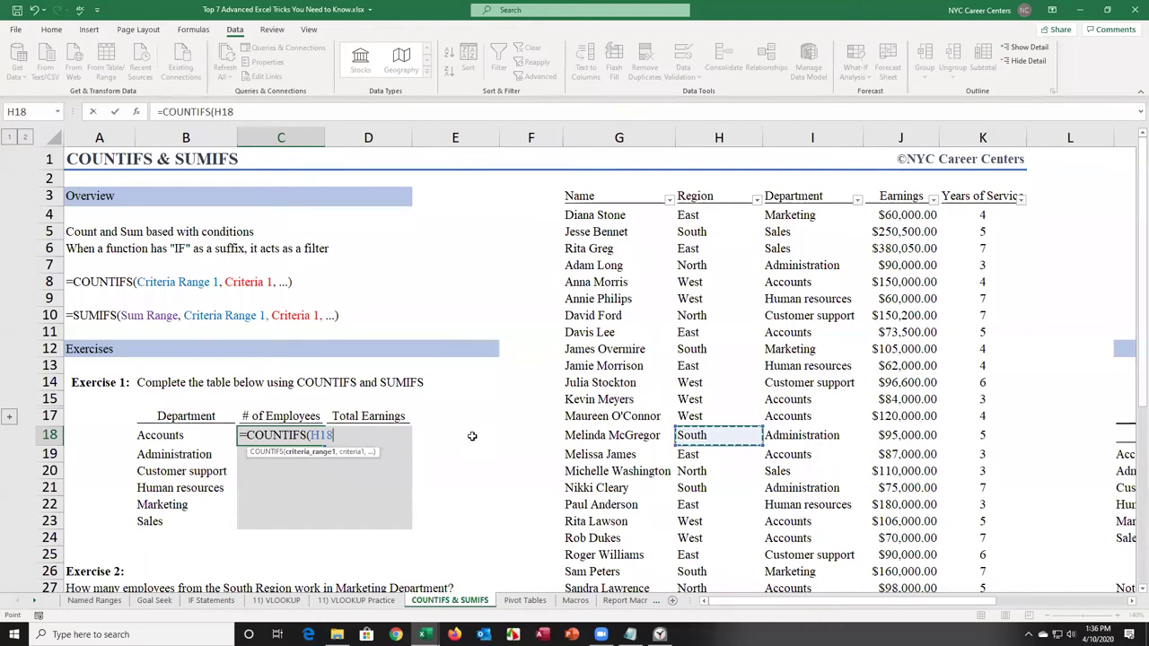
{"action": "key", "text": "Right"}
{"action": "key", "text": "Up"}
{"action": "key", "text": "Up"}
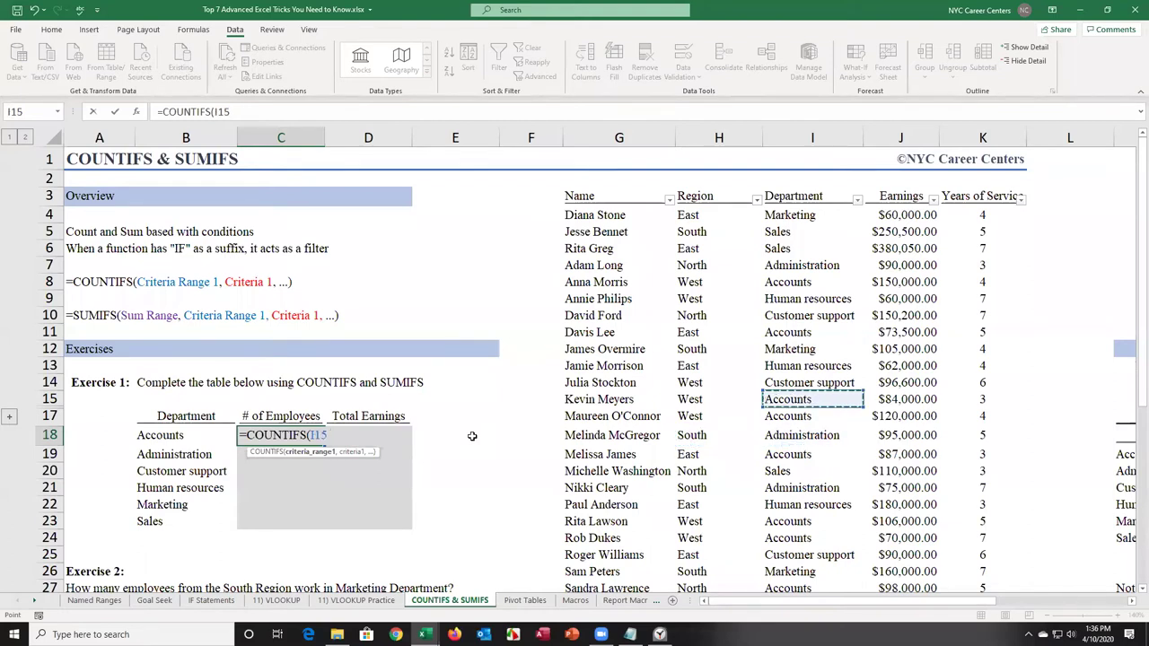
{"action": "key", "text": "Up"}
{"action": "key", "text": "Up"}
{"action": "key", "text": "Up"}
{"action": "key", "text": "Up"}
{"action": "key", "text": "Up"}
{"action": "key", "text": "Up"}
{"action": "key", "text": "Up"}
{"action": "key", "text": "Up"}
{"action": "key", "text": "Up"}
{"action": "key", "text": "Up"}
{"action": "key", "text": "Up"}
{"action": "key", "text": "ctrl+shift+Down"}
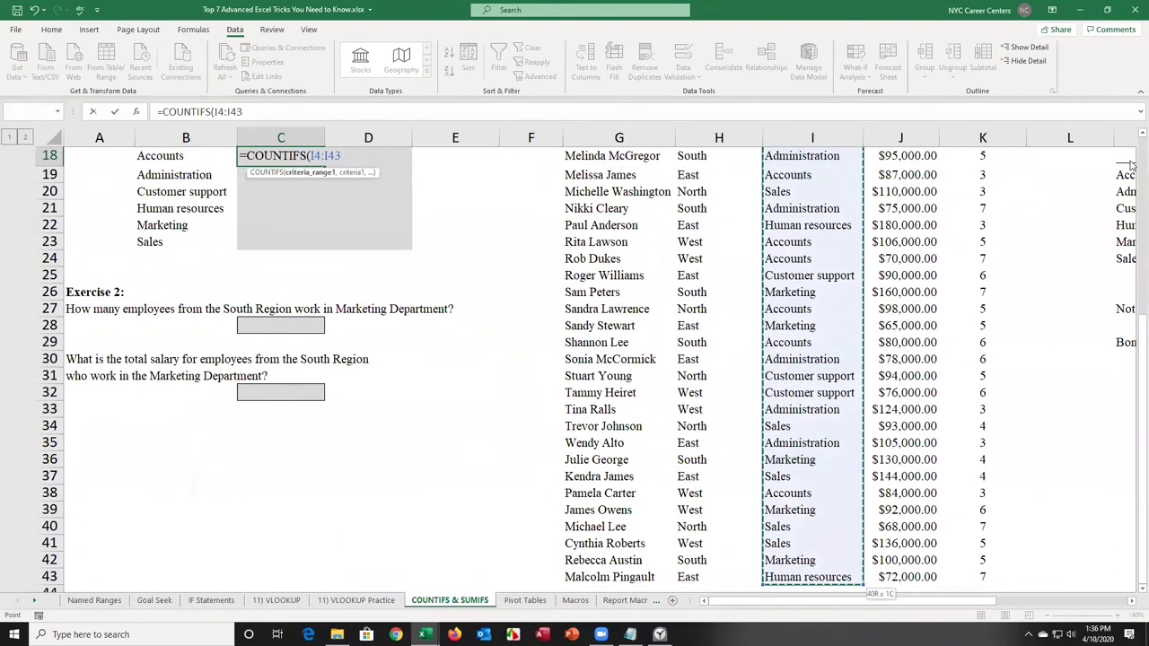
Step: Complete the COUNTIFS formula in C18 with the Accounts label in B18 as the criterion
{"action": "type", "text": ","}
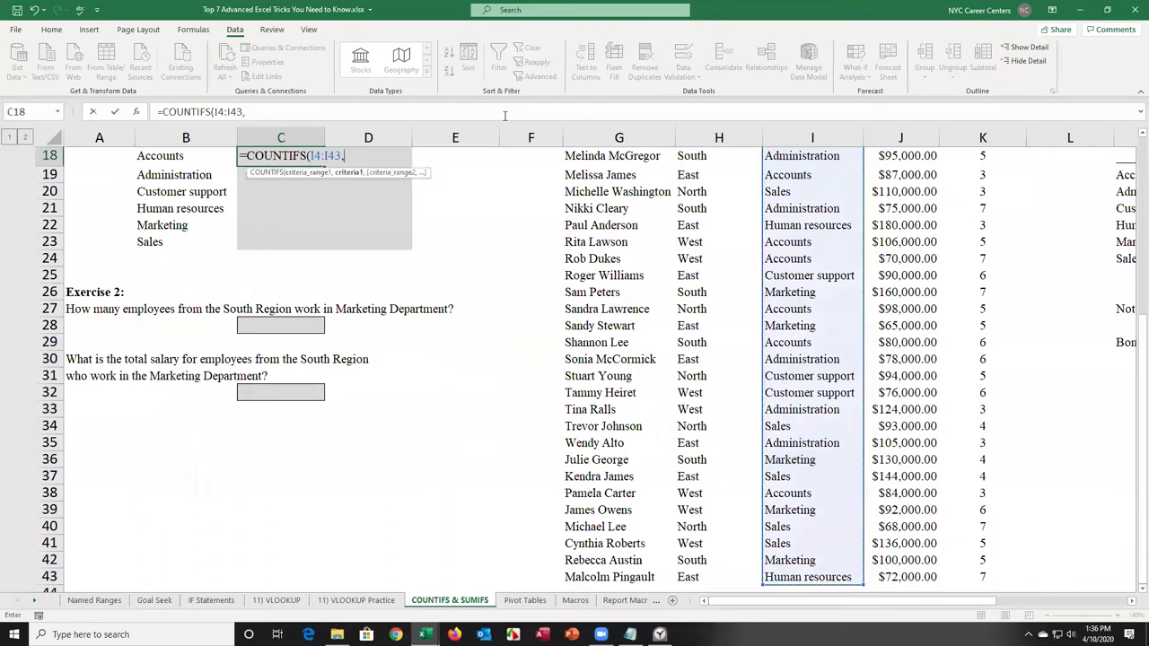
{"action": "left_click", "coordinate": [175, 157]}
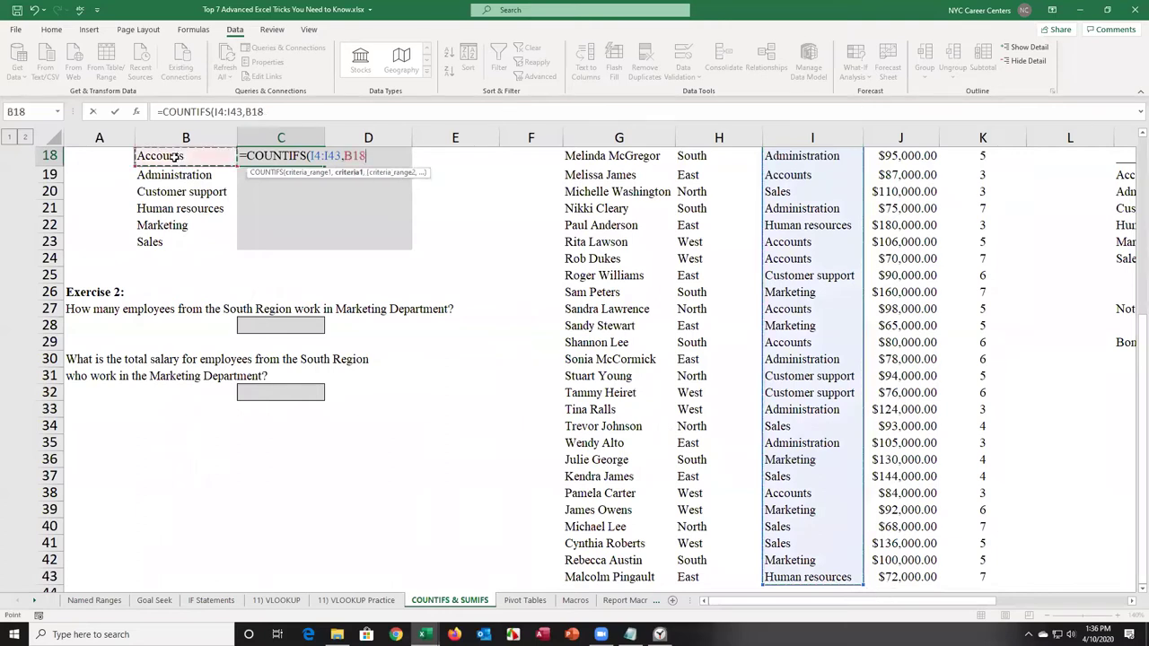
{"action": "key", "text": "Return"}
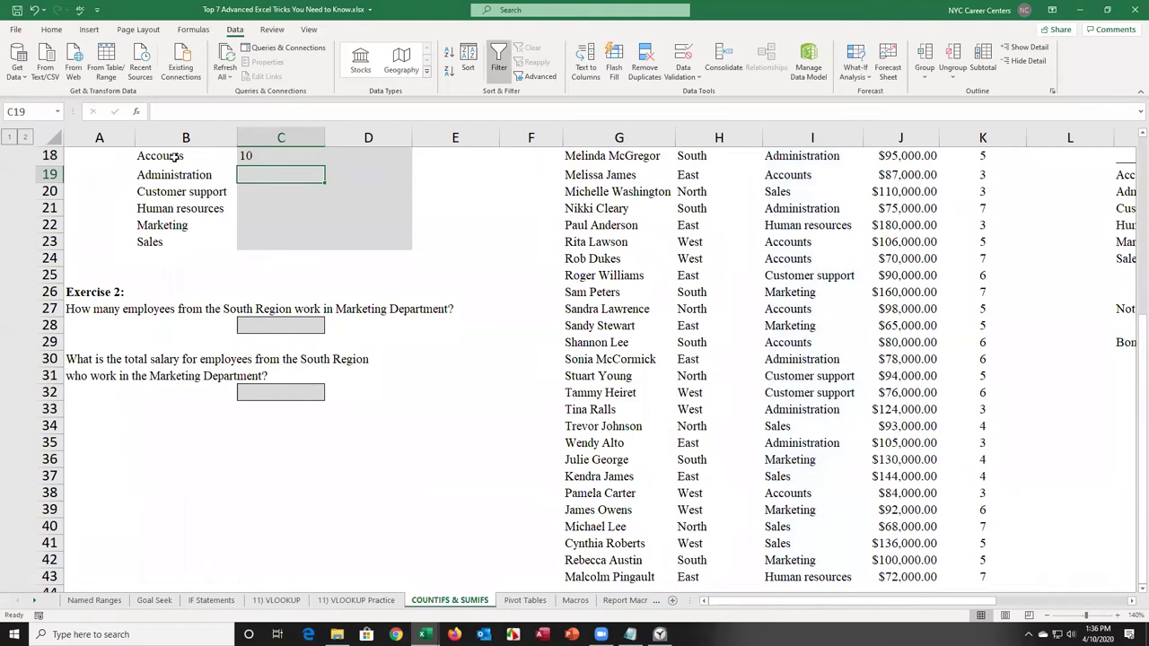
Step: Examine the COUNTIFS formula in C18 and compare its arguments with the function syntax in the overview
{"action": "key", "text": "Up"}
{"action": "key", "text": "Up"}
{"action": "key", "text": "Down"}
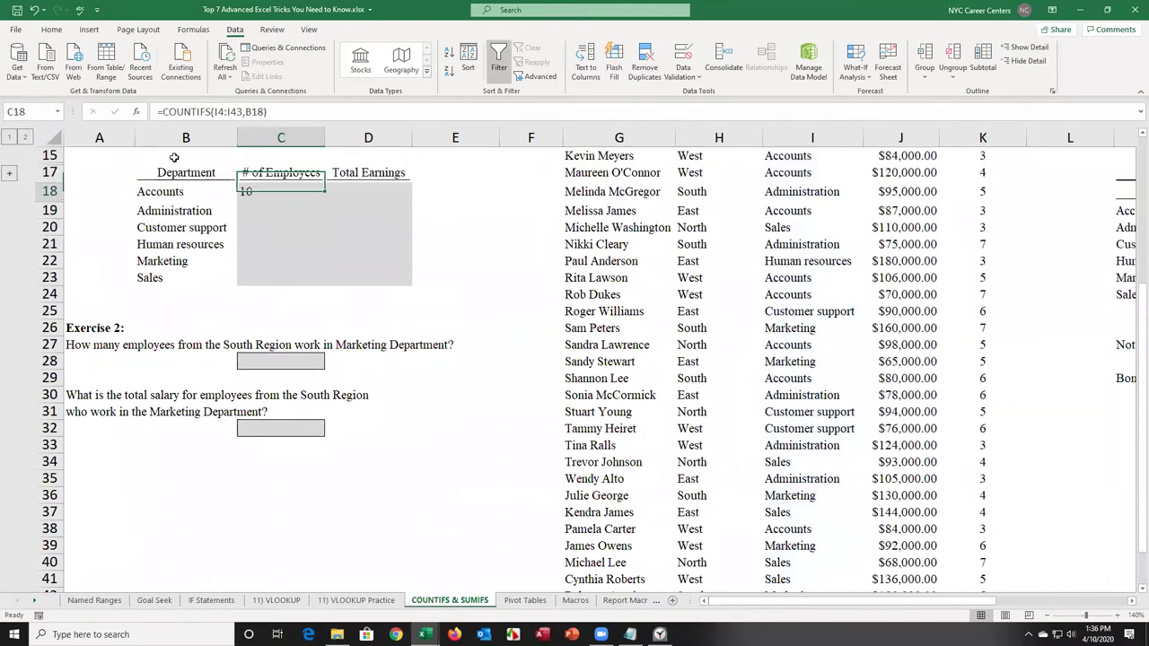
{"action": "key", "text": "Up"}
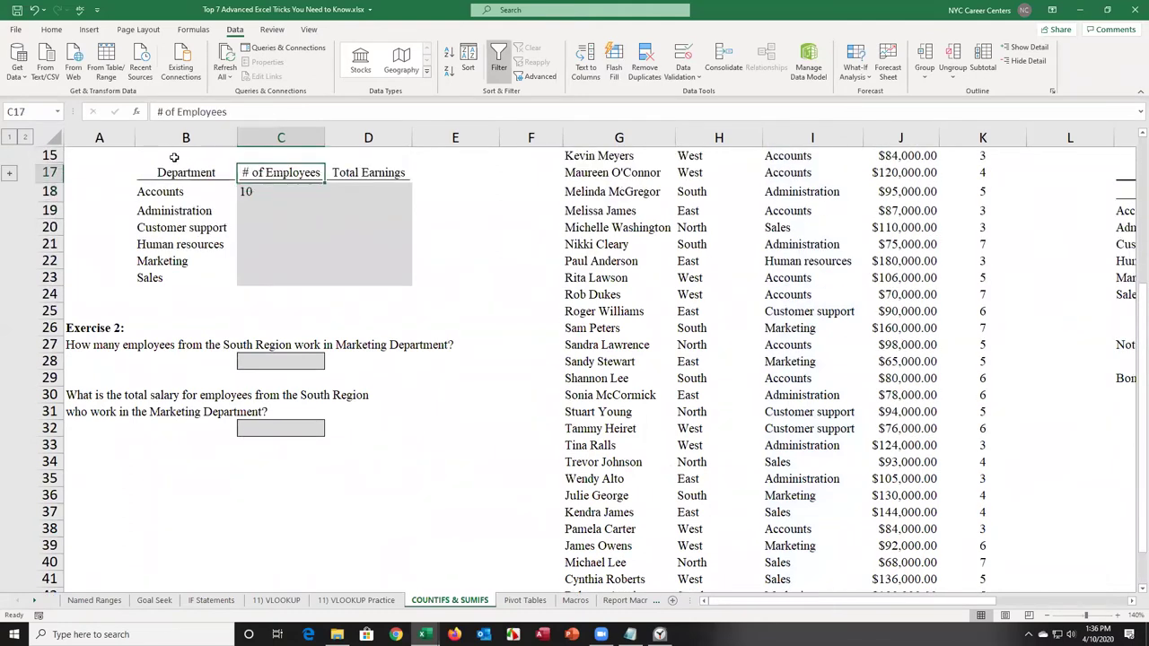
{"action": "key", "text": "Up"}
{"action": "key", "text": "Up"}
{"action": "key", "text": "Up"}
{"action": "key", "text": "Up"}
{"action": "key", "text": "Up"}
{"action": "key", "text": "Up"}
{"action": "key", "text": "Up"}
{"action": "key", "text": "Up"}
{"action": "key", "text": "Up"}
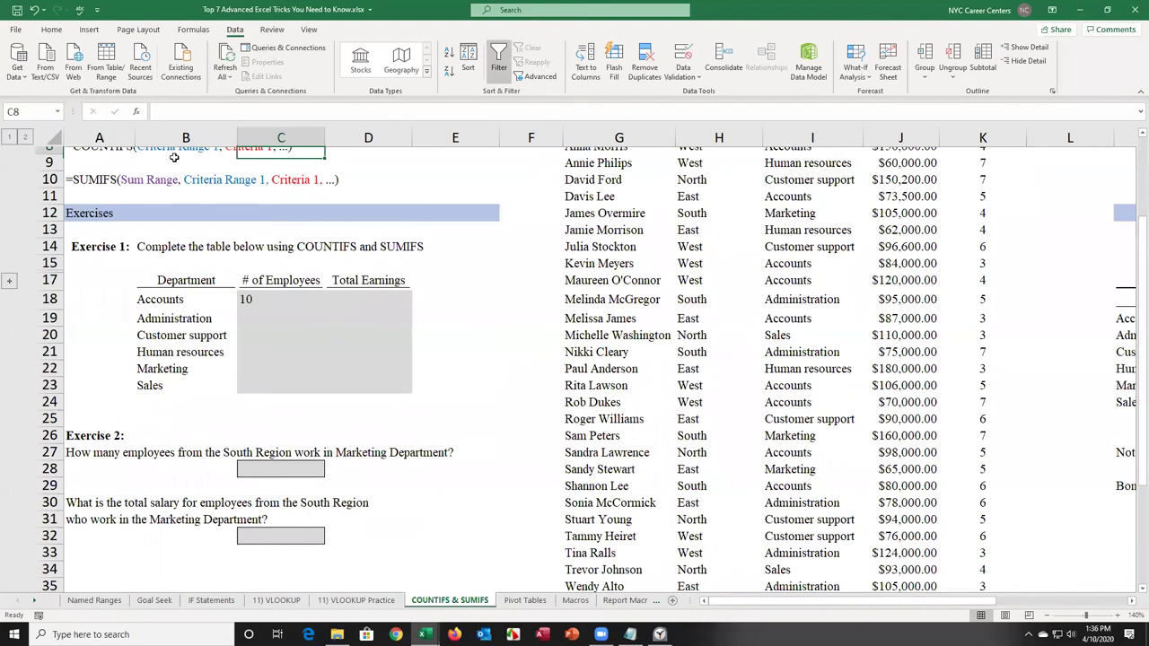
{"action": "key", "text": "Down"}
{"action": "key", "text": "Down"}
{"action": "key", "text": "Down"}
{"action": "key", "text": "Down"}
{"action": "key", "text": "Down"}
{"action": "key", "text": "Down"}
{"action": "key", "text": "Down"}
{"action": "key", "text": "Down"}
{"action": "key", "text": "Down"}
{"action": "key", "text": "Down"}
{"action": "key", "text": "Right"}
{"action": "key", "text": "Right"}
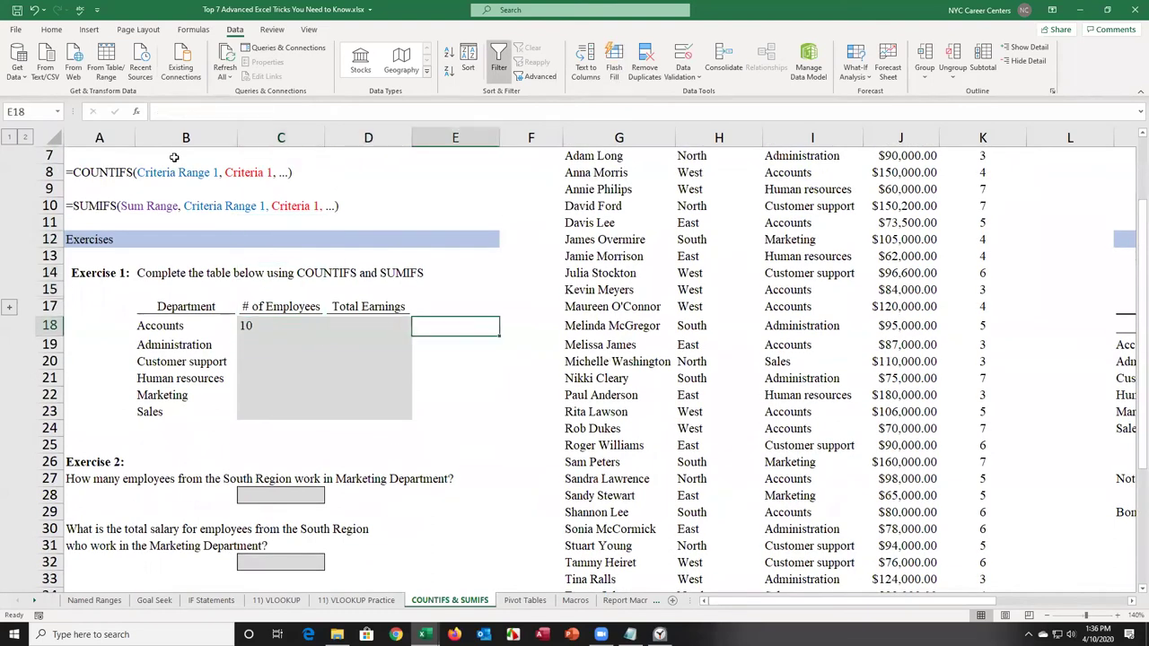
{"action": "key", "text": "Left"}
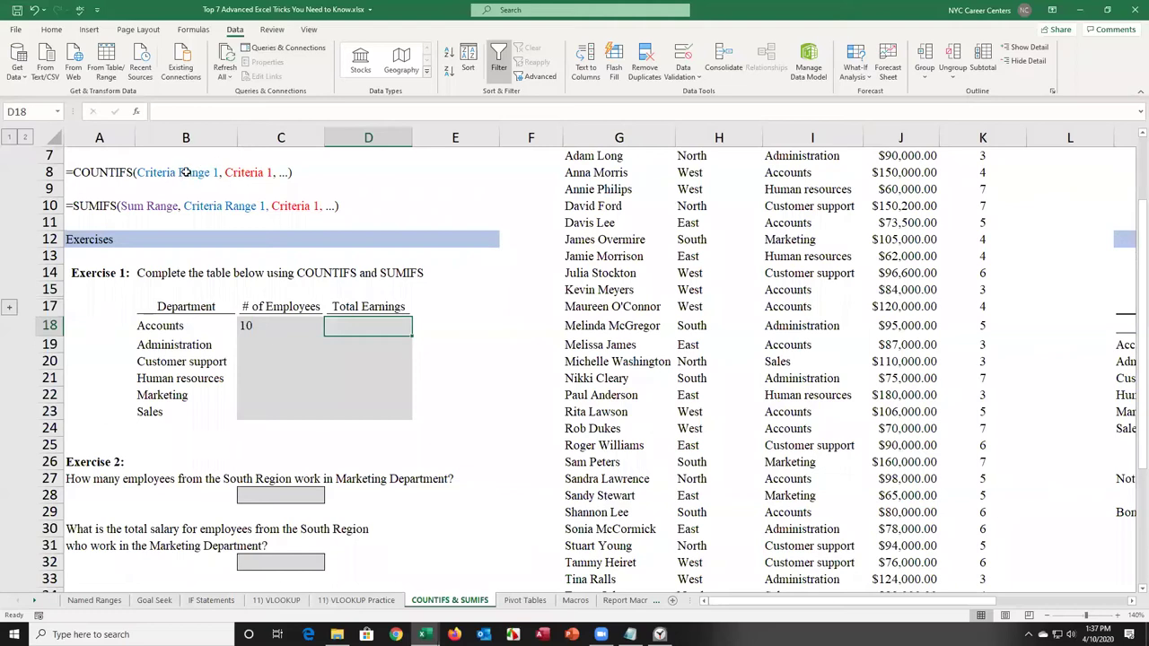
{"action": "double_click", "coordinate": [262, 323]}
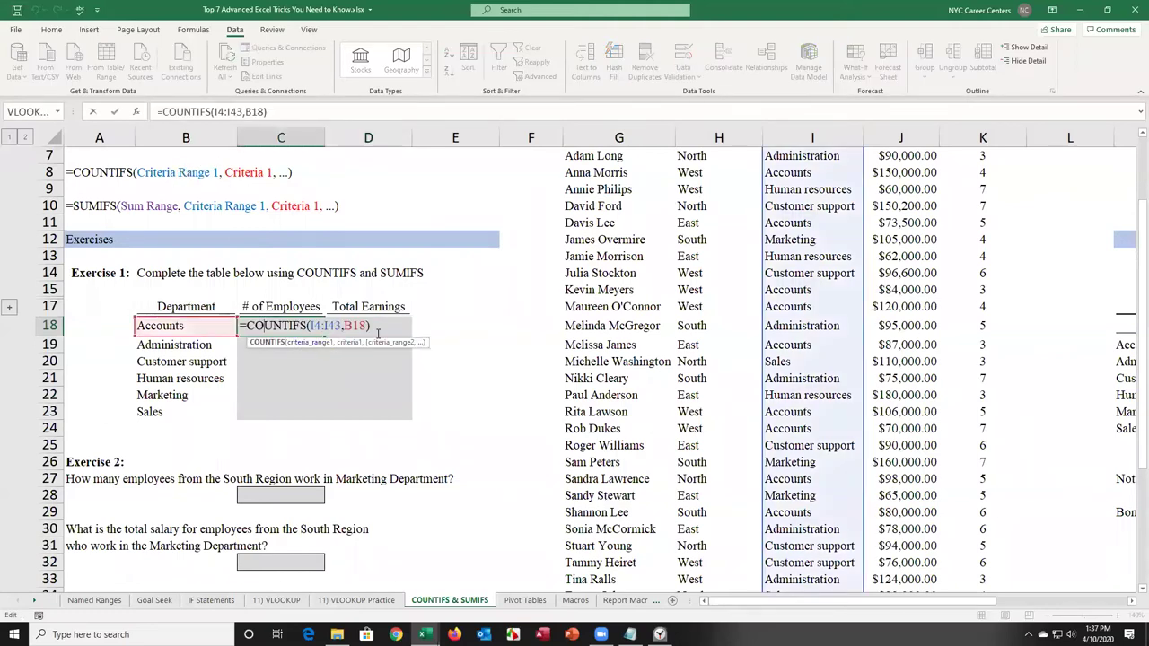
{"action": "key", "text": "Escape"}
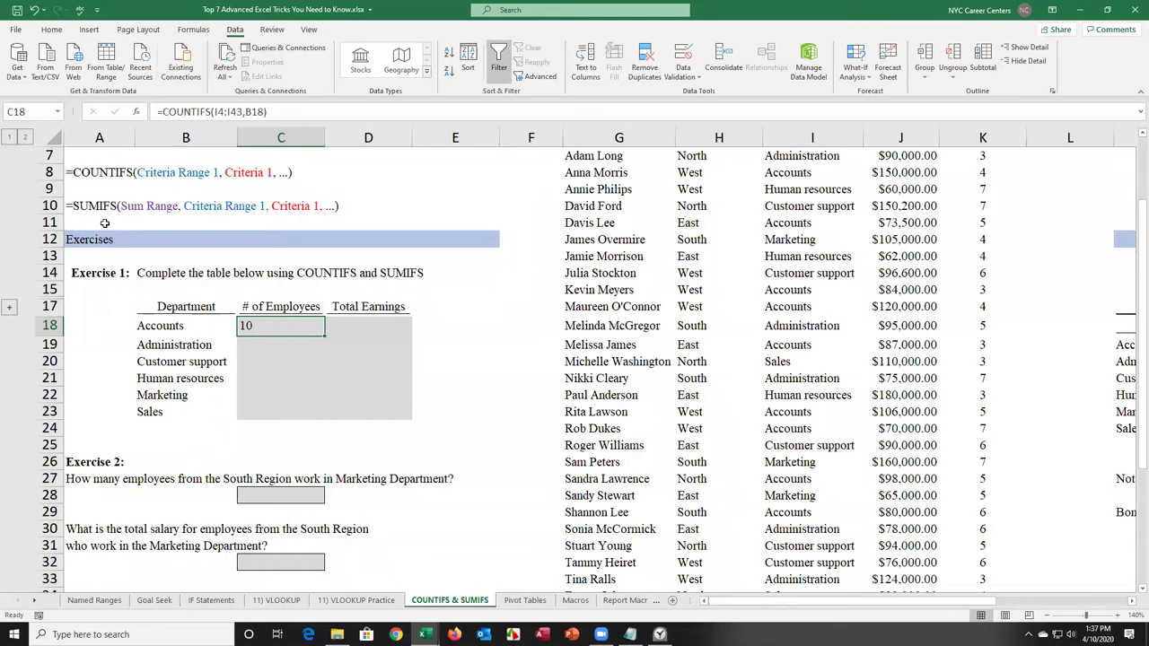
Step: Start a SUMIFS formula in cell D18 for the Accounts total earnings, using the Earnings data J4:J43 as sum range
{"action": "left_click", "coordinate": [359, 330]}
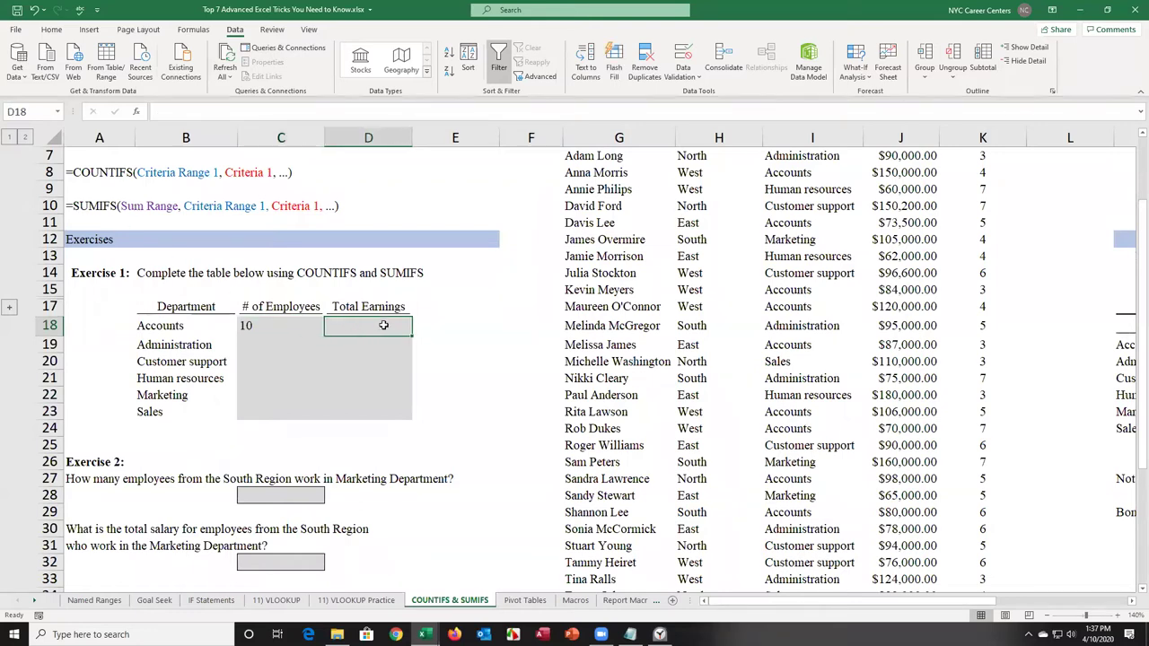
{"action": "left_click", "coordinate": [1134, 135]}
{"action": "left_click", "coordinate": [1134, 135]}
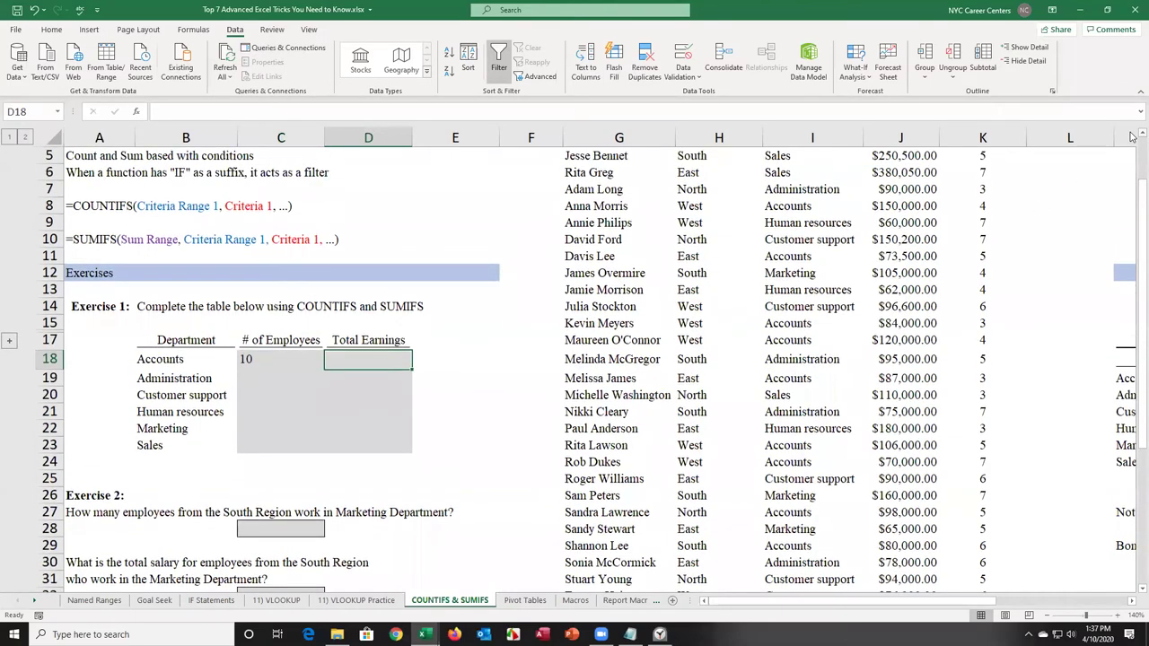
{"action": "type", "text": "="}
{"action": "type", "text": "IF("}
{"action": "key", "text": "BackSpace"}
{"action": "key", "text": "BackSpace"}
{"action": "key", "text": "BackSpace"}
{"action": "type", "text": "mfi"}
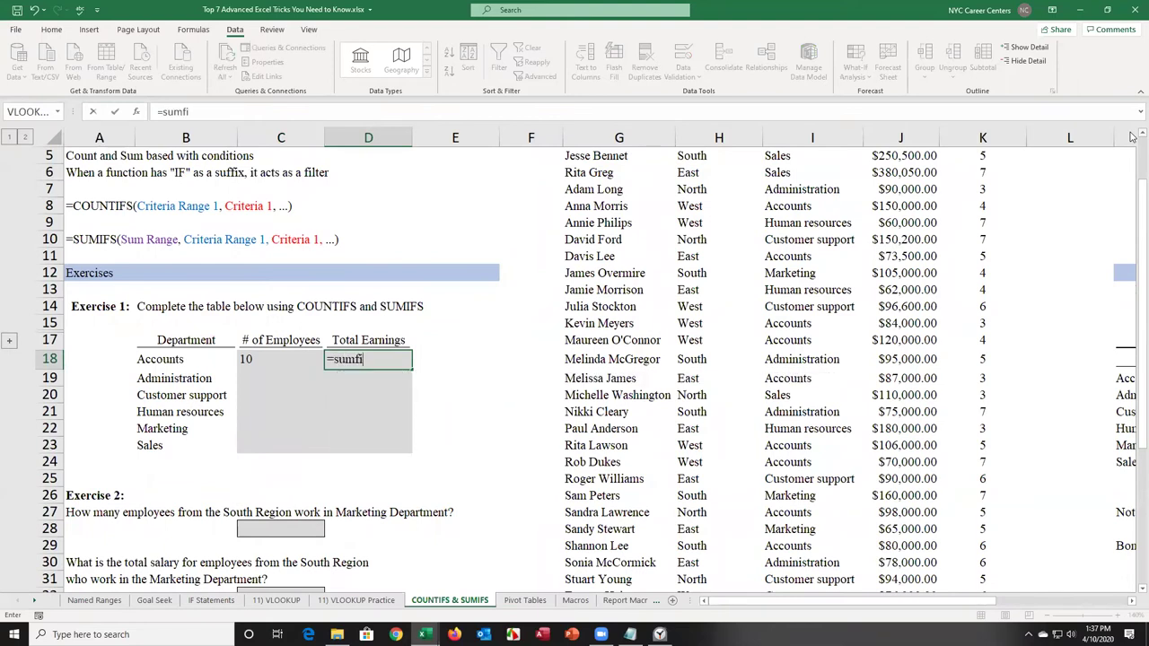
{"action": "key", "text": "BackSpace"}
{"action": "key", "text": "BackSpace"}
{"action": "type", "text": "ifs"}
{"action": "key", "text": "Tab"}
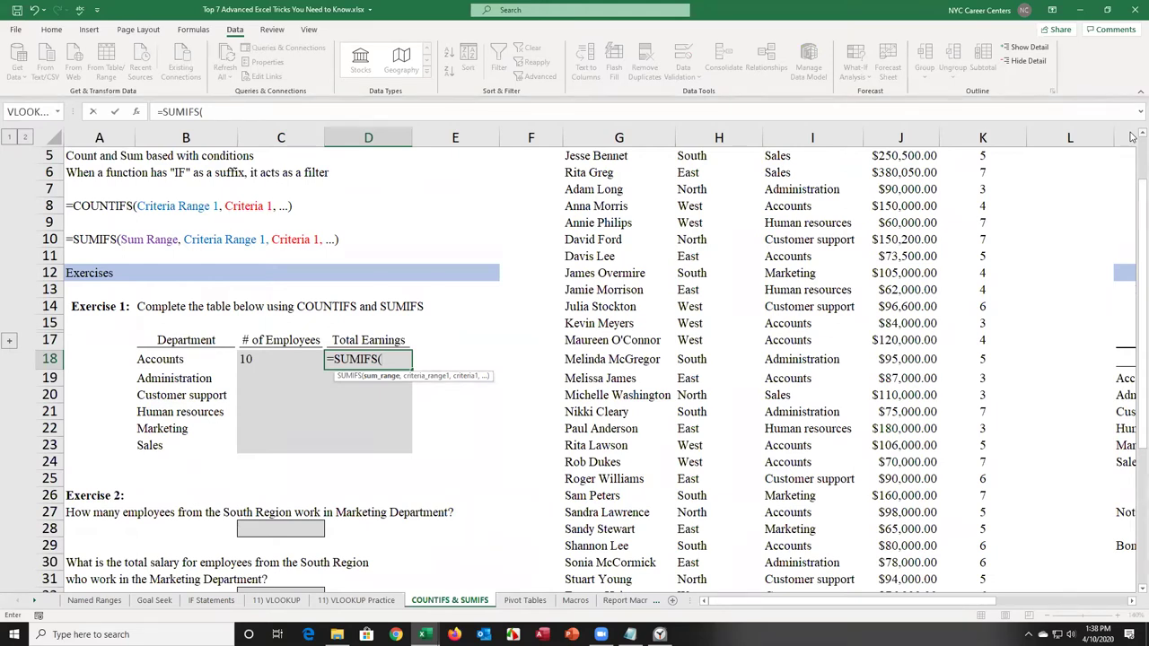
{"action": "key", "text": "Right"}
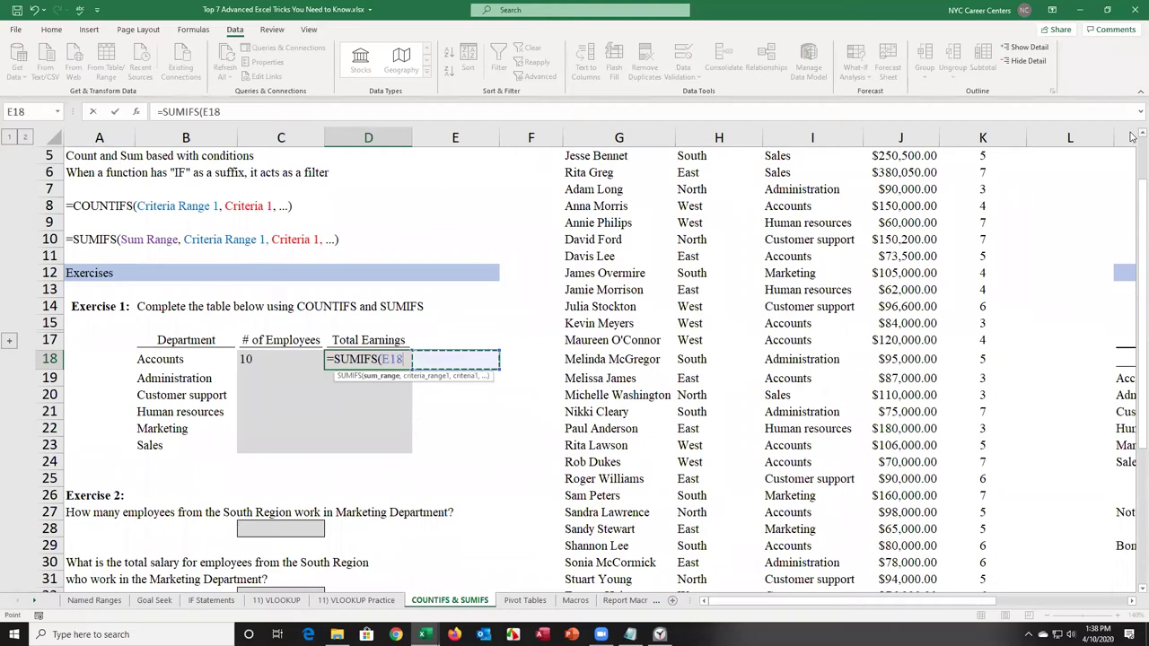
{"action": "key", "text": "Right"}
{"action": "key", "text": "Right"}
{"action": "key", "text": "Right"}
{"action": "key", "text": "Right"}
{"action": "key", "text": "Right"}
{"action": "key", "text": "ctrl+Up"}
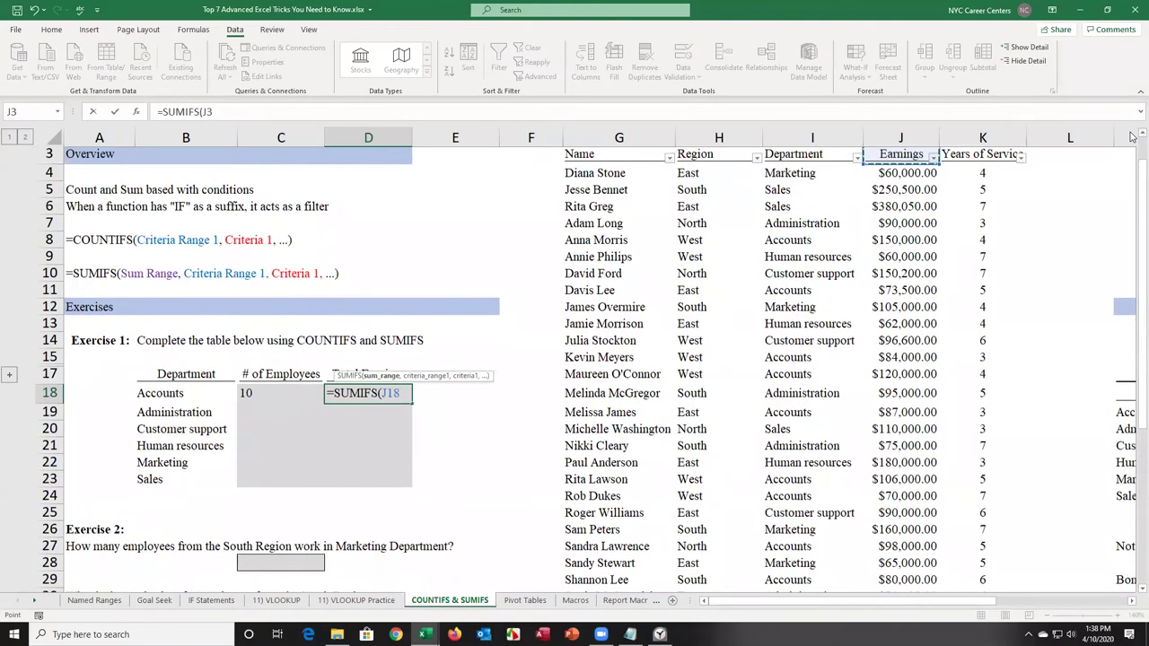
{"action": "key", "text": "Down"}
{"action": "key", "text": "ctrl+shift+Down"}
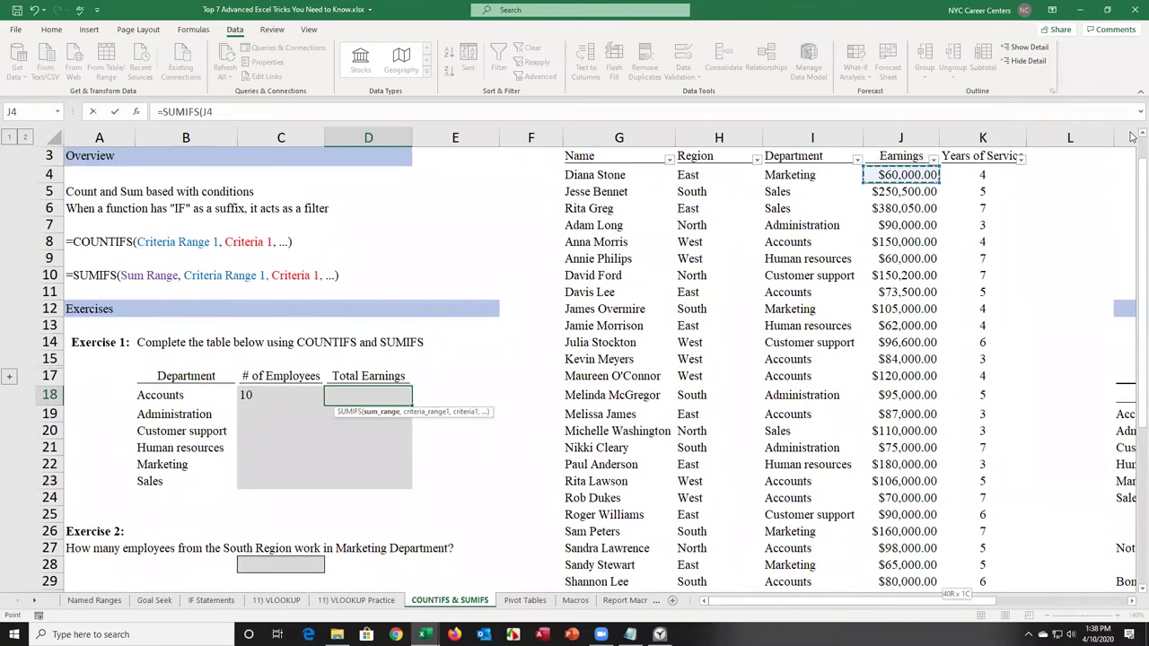
Step: Complete the SUMIFS formula in D18 with criteria range I4:I43 and the Accounts label in B18 as criterion
{"action": "type", "text": ","}
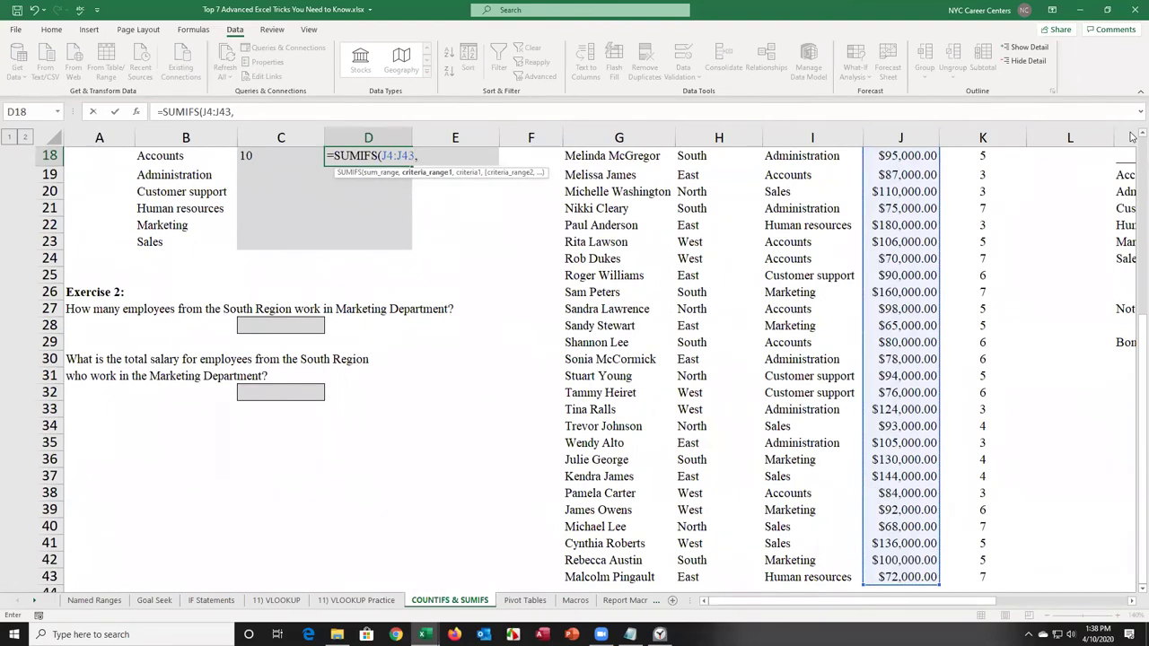
{"action": "key", "text": "Right"}
{"action": "key", "text": "Right"}
{"action": "key", "text": "Right"}
{"action": "key", "text": "Right"}
{"action": "key", "text": "Right"}
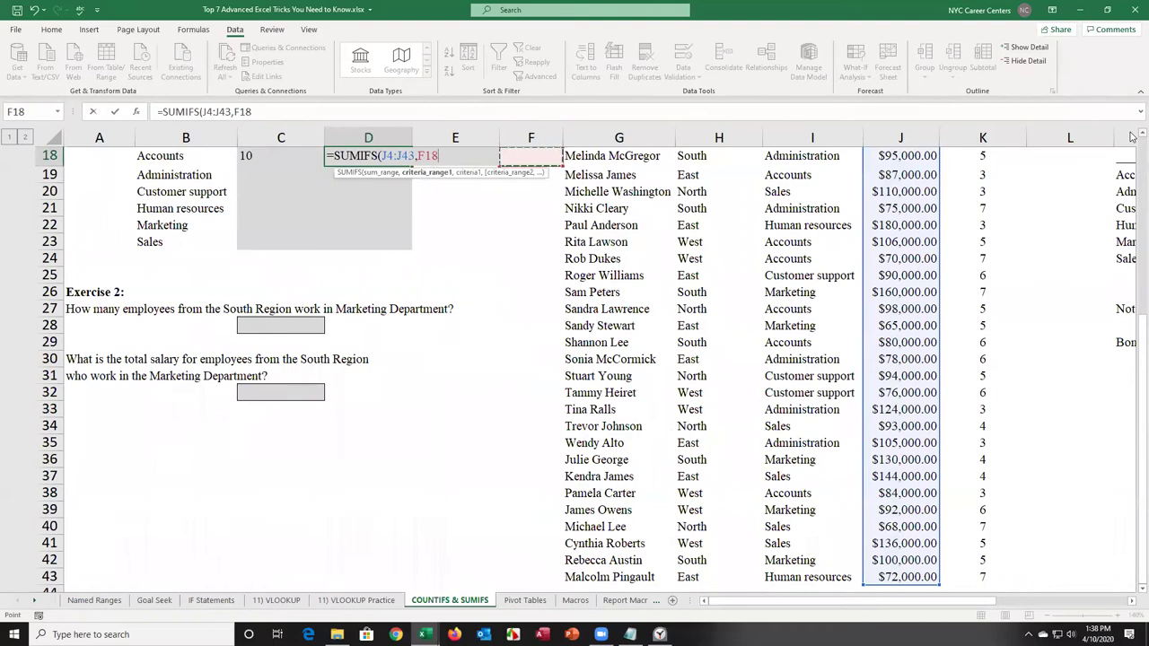
{"action": "key", "text": "ctrl+Up"}
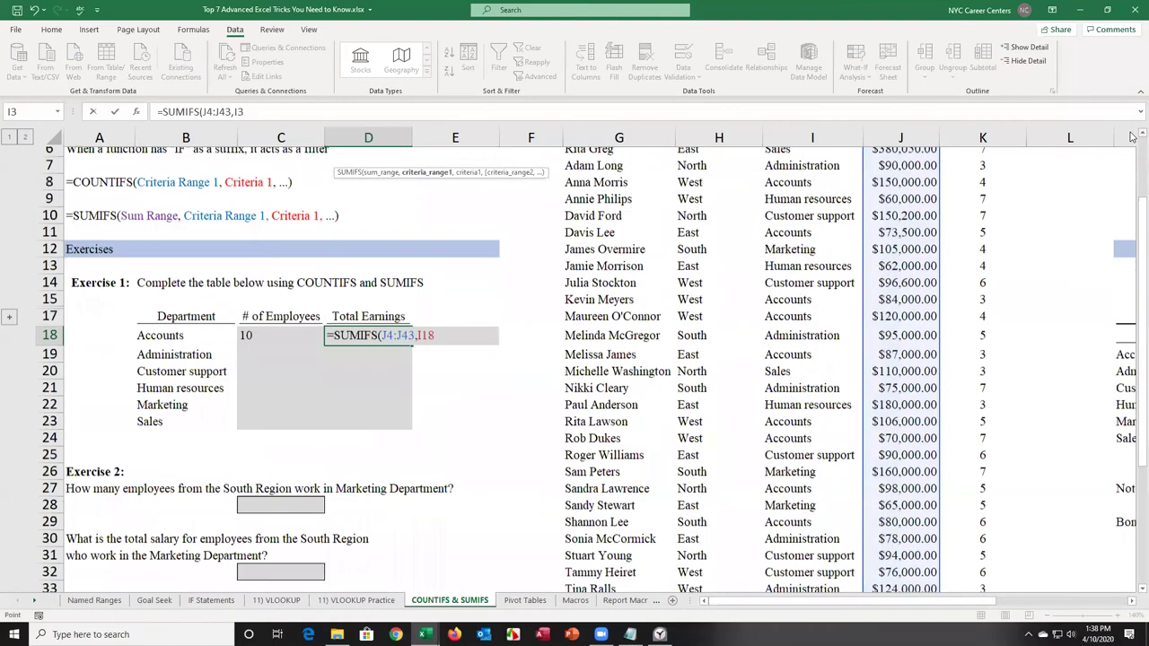
{"action": "key", "text": "Down"}
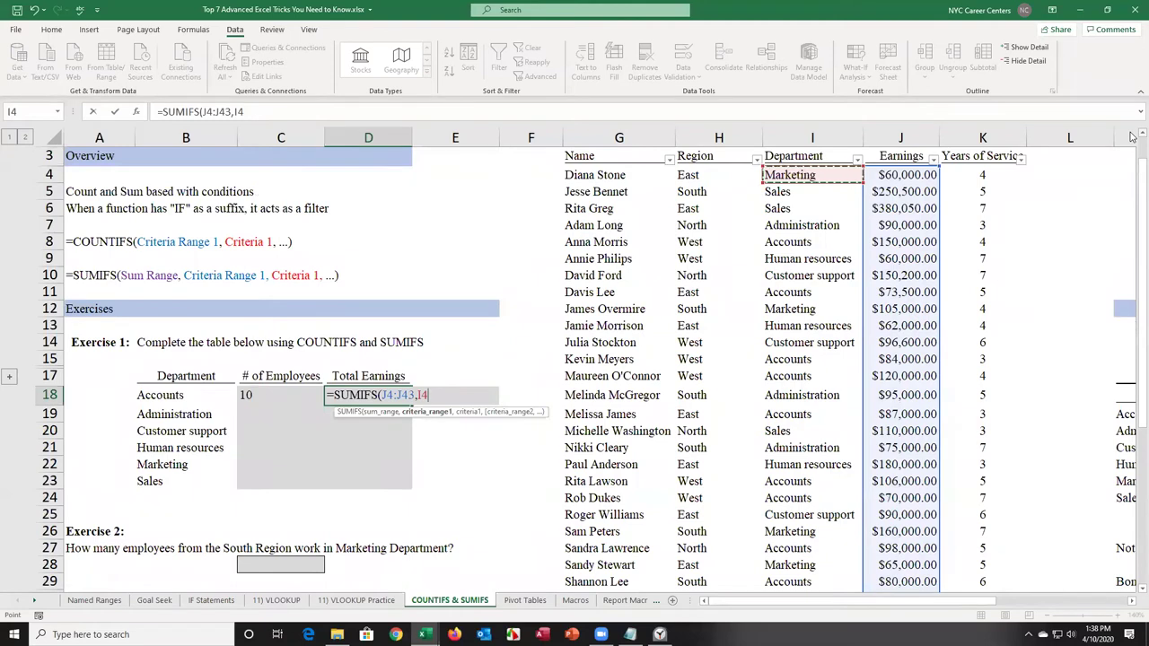
{"action": "key", "text": "ctrl+shift+Down"}
{"action": "type", "text": ","}
{"action": "key", "text": "Left"}
{"action": "key", "text": "Left"}
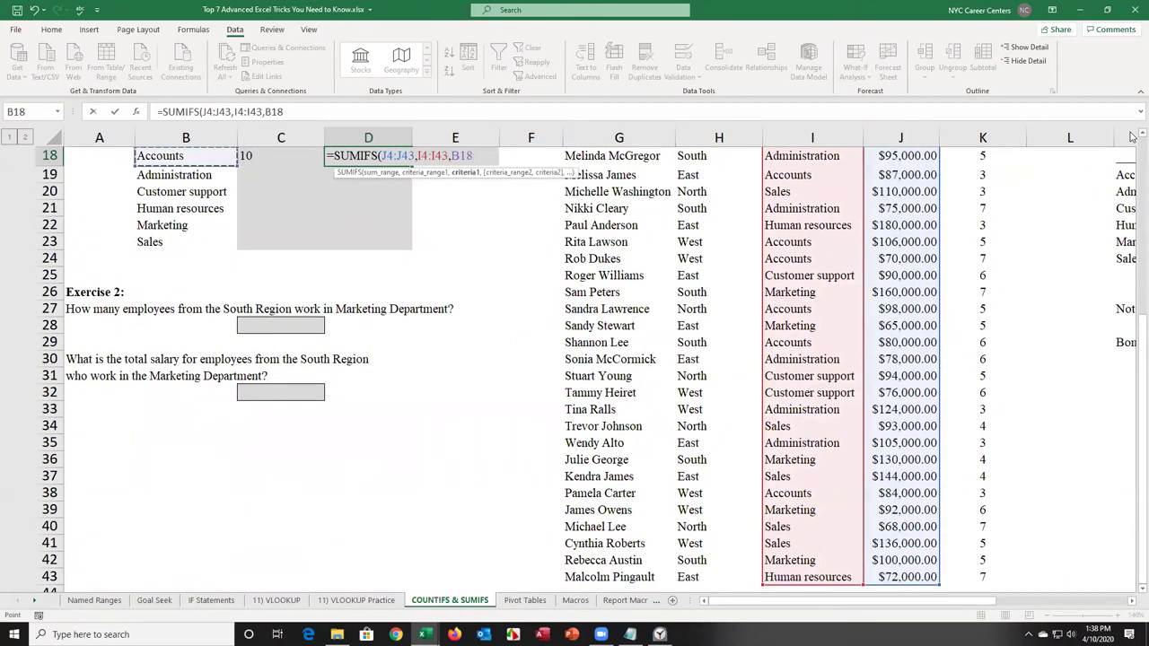
{"action": "key", "text": "Return"}
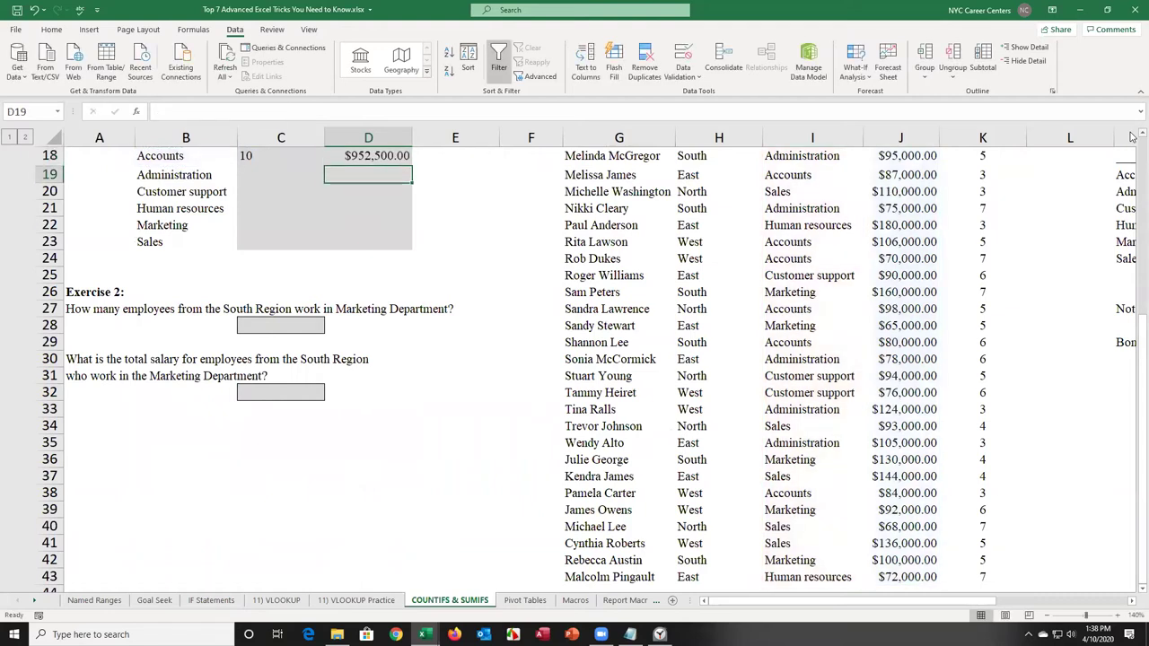
Step: Create named ranges from the Region through Years of Service columns (H3:K43), using only the top row for the names
{"action": "key", "text": "Up"}
{"action": "key", "text": "Up"}
{"action": "key", "text": "Up"}
{"action": "key", "text": "Up"}
{"action": "key", "text": "Up"}
{"action": "key", "text": "Up"}
{"action": "key", "text": "Up"}
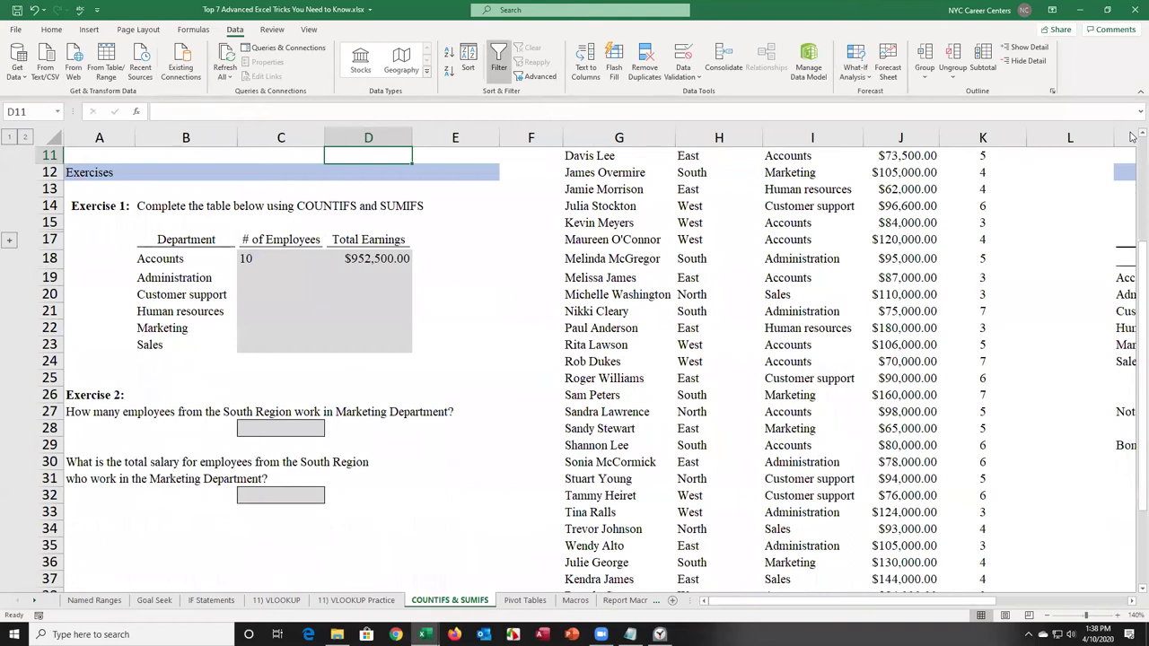
{"action": "key", "text": "Up"}
{"action": "key", "text": "Up"}
{"action": "key", "text": "Up"}
{"action": "key", "text": "Up"}
{"action": "key", "text": "Up"}
{"action": "key", "text": "Up"}
{"action": "key", "text": "Up"}
{"action": "key", "text": "Up"}
{"action": "key", "text": "Up"}
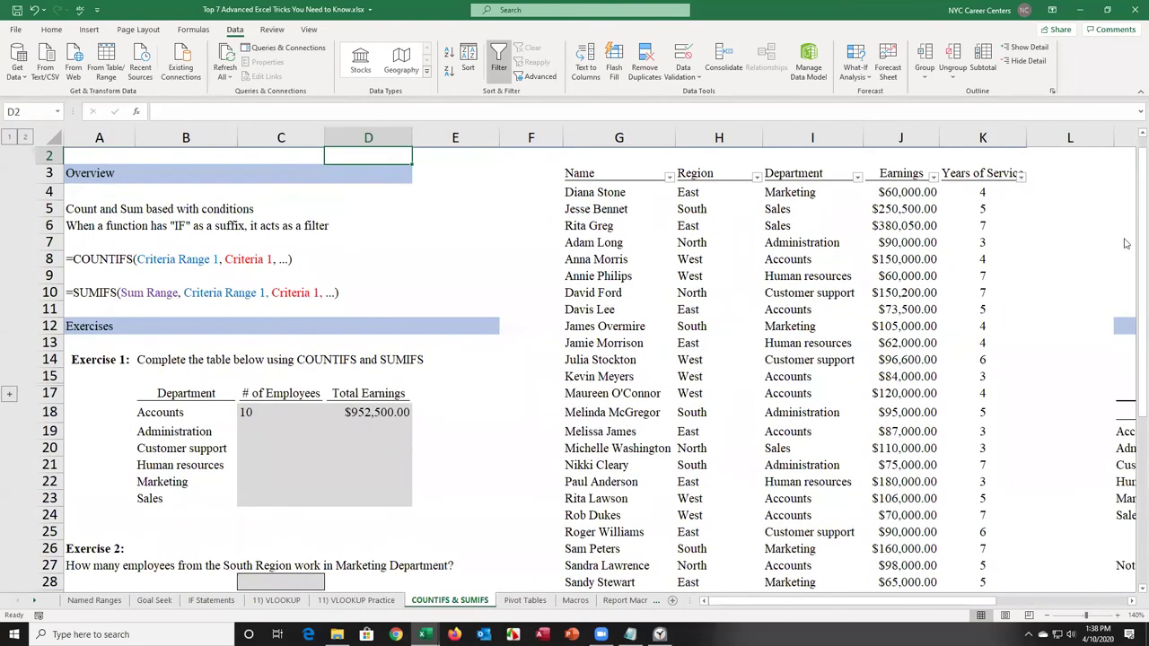
{"action": "left_click_drag", "start_coordinate": [709, 174], "coordinate": [980, 559]}
{"action": "scroll", "coordinate": [1132, 425], "scroll_direction": "up", "scroll_amount": 6}
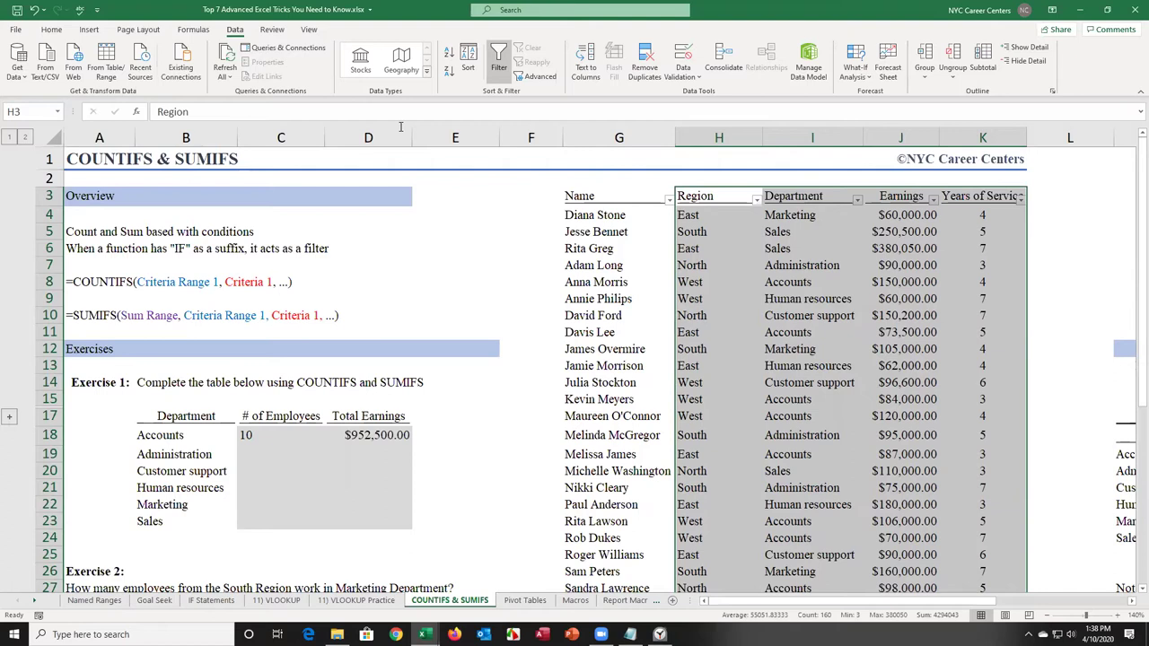
{"action": "left_click", "coordinate": [193, 29]}
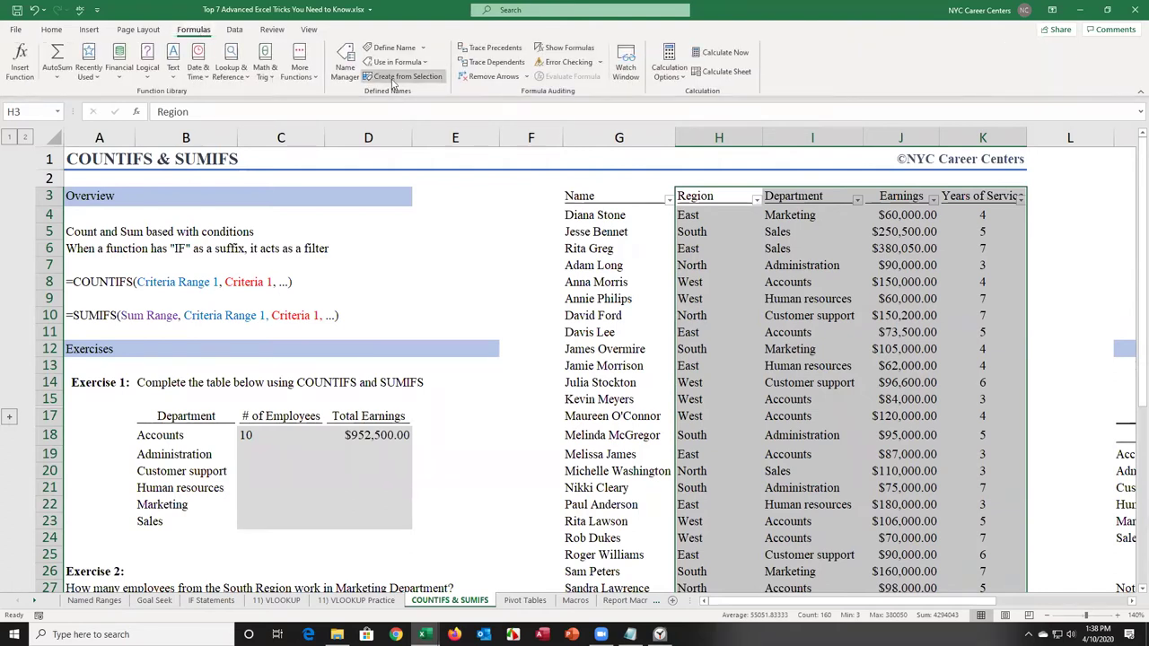
{"action": "left_click", "coordinate": [402, 76]}
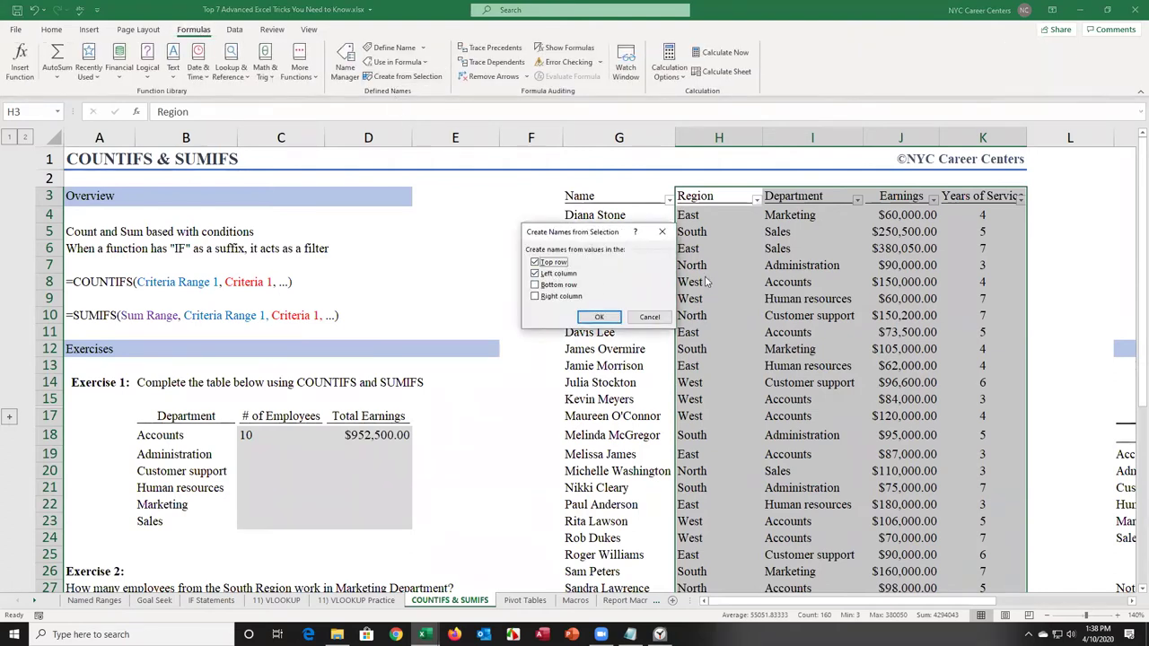
{"action": "left_click", "coordinate": [536, 274]}
{"action": "left_click", "coordinate": [599, 319]}
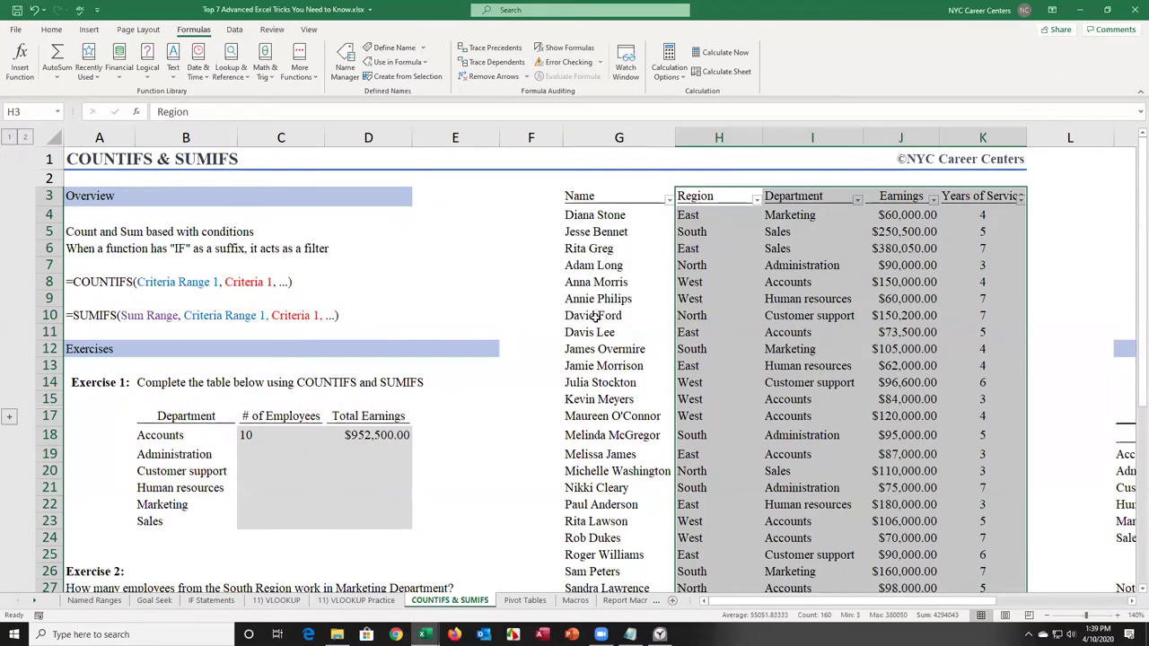
Step: Select the Region named range to check which cells it covers
{"action": "left_click", "coordinate": [57, 113]}
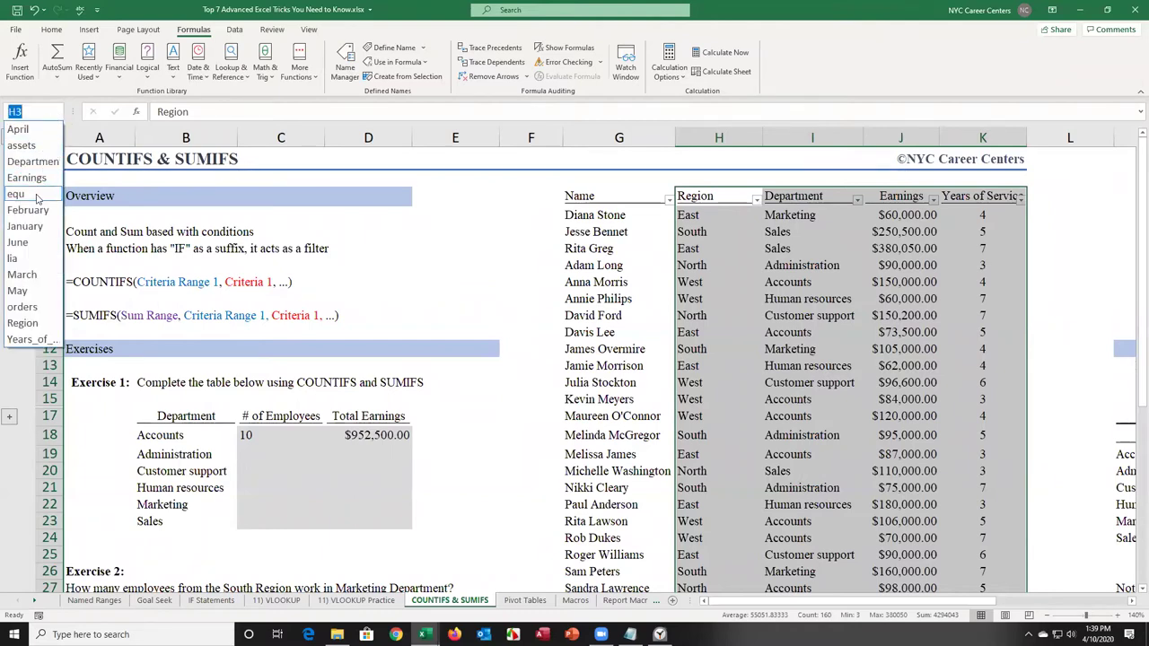
{"action": "left_click", "coordinate": [22, 323]}
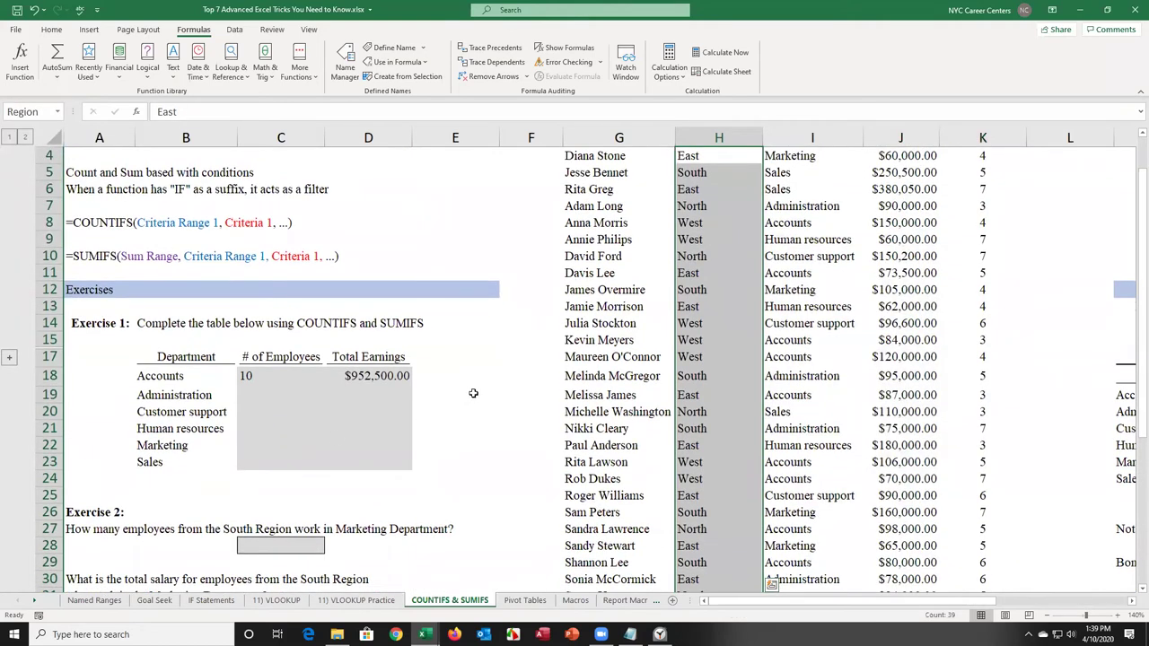
Step: Copy the COUNTIFS and SUMIFS formulas in C18:D18 down to row 23
{"action": "left_click", "coordinate": [260, 380]}
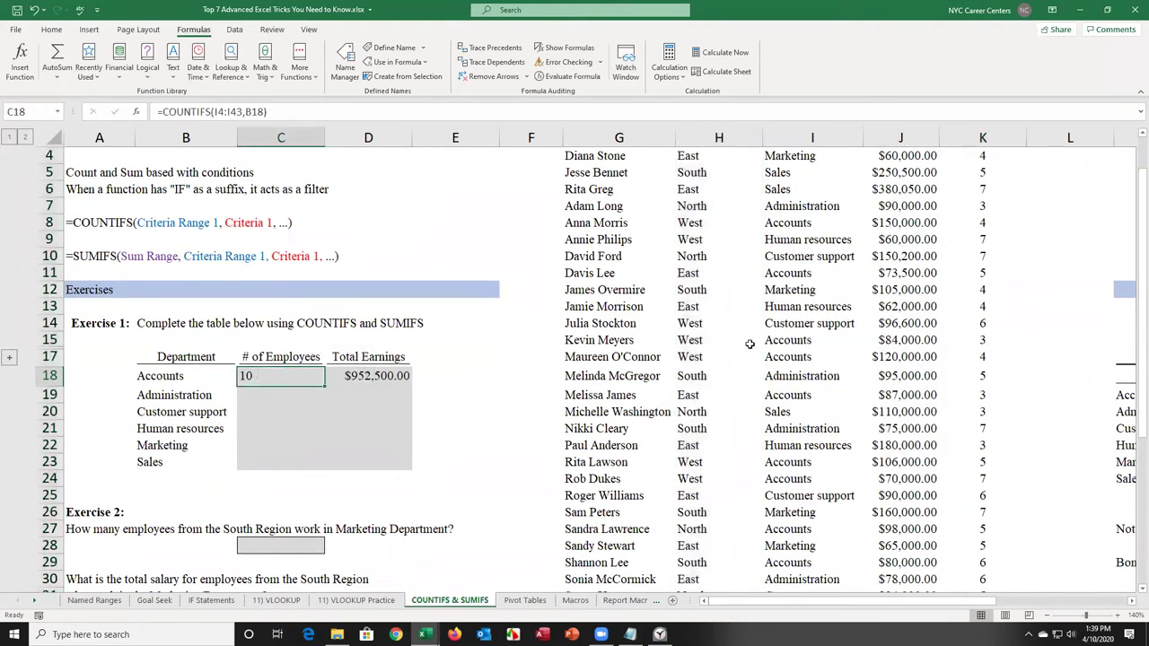
{"action": "scroll", "coordinate": [1133, 194], "scroll_direction": "up", "scroll_amount": 1}
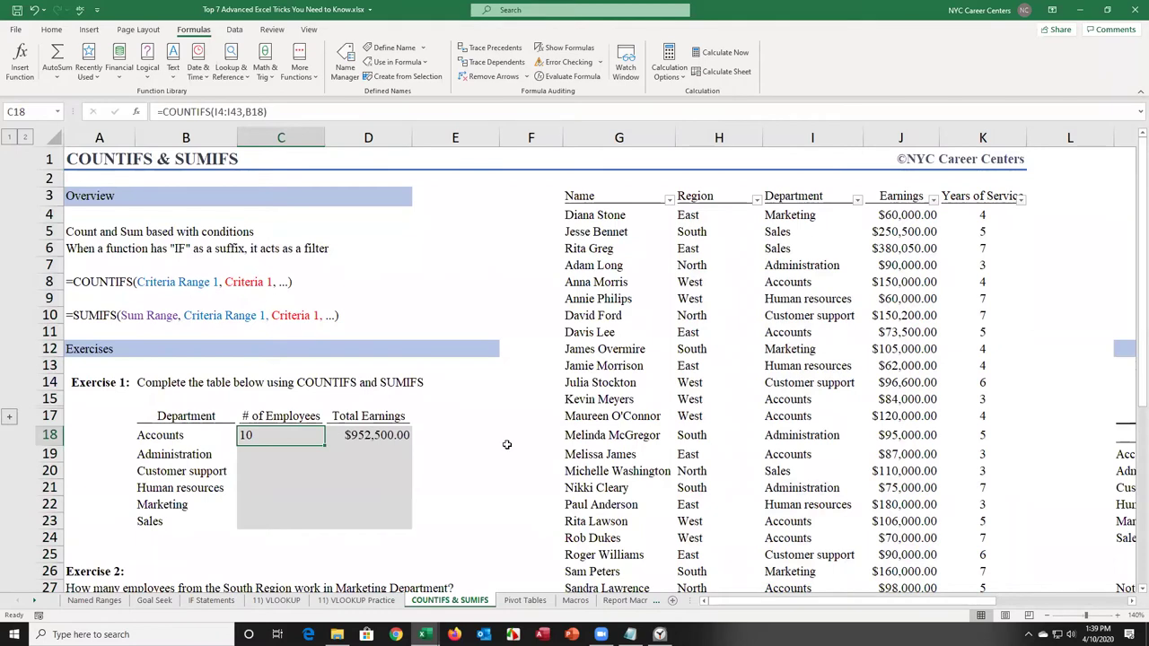
{"action": "left_click_drag", "start_coordinate": [314, 439], "coordinate": [422, 534]}
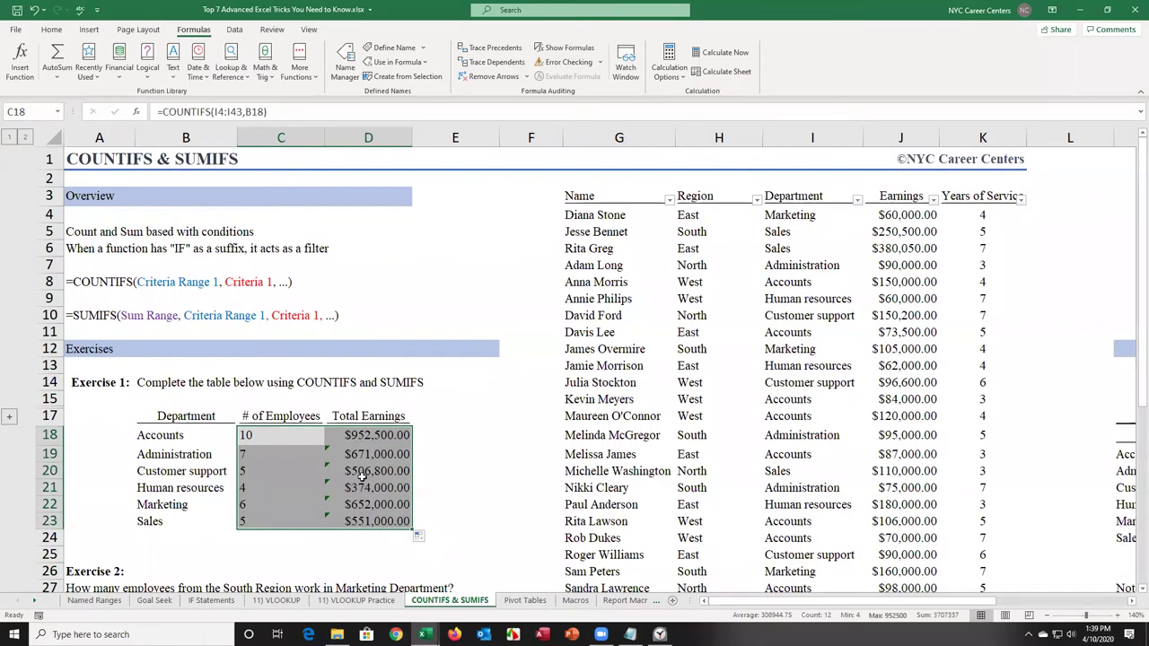
Step: Go through the department labels from Administration to Sales in B19:B23 that the copied formulas use as criteria
{"action": "left_click", "coordinate": [264, 435]}
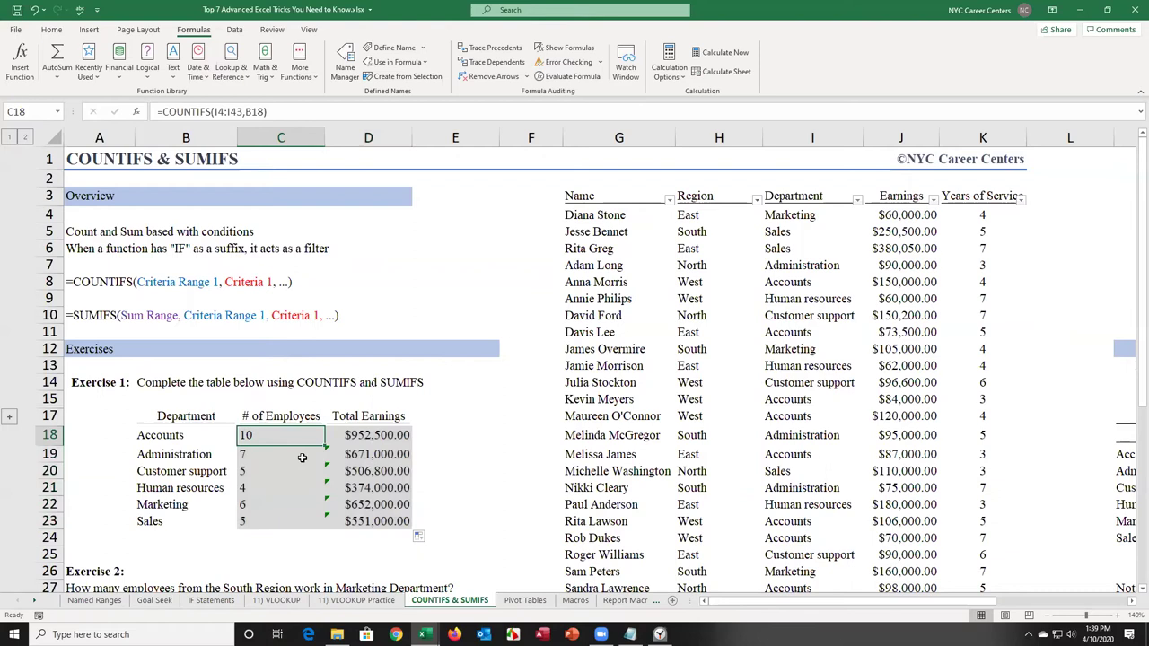
{"action": "left_click", "coordinate": [192, 456]}
{"action": "left_click", "coordinate": [194, 472]}
{"action": "left_click", "coordinate": [199, 488]}
{"action": "left_click", "coordinate": [192, 507]}
{"action": "left_click", "coordinate": [178, 526]}
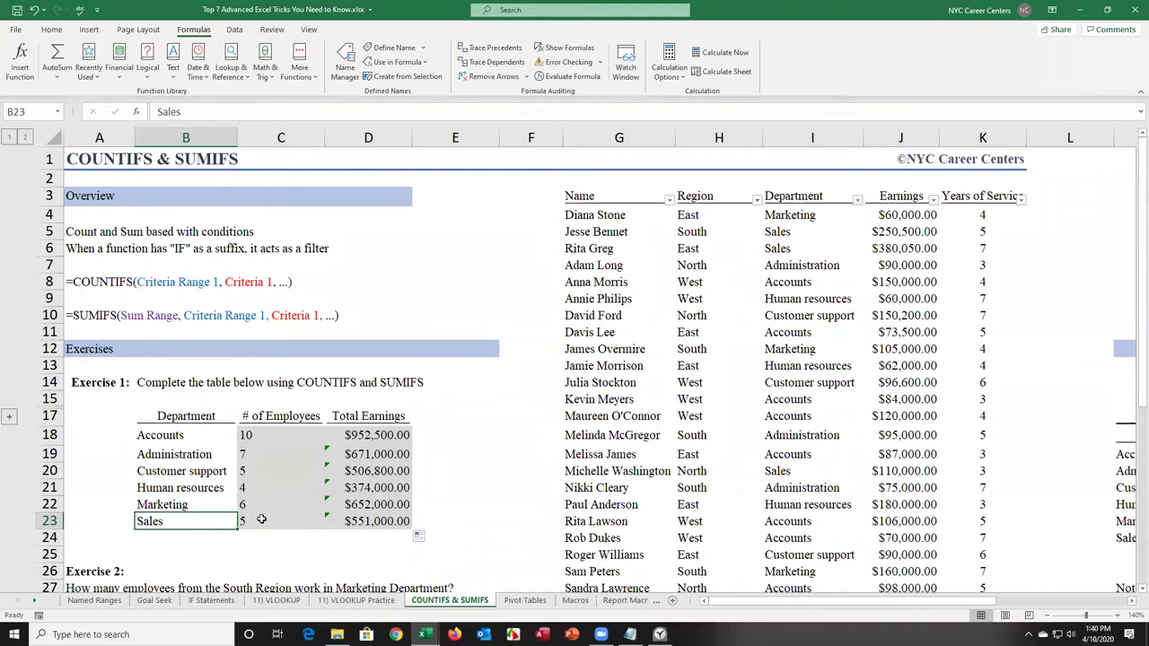
Step: Inspect the copied COUNTIFS formula in C22 and compare its criteria range with the first Department entries in I4:I9
{"action": "left_click", "coordinate": [262, 508]}
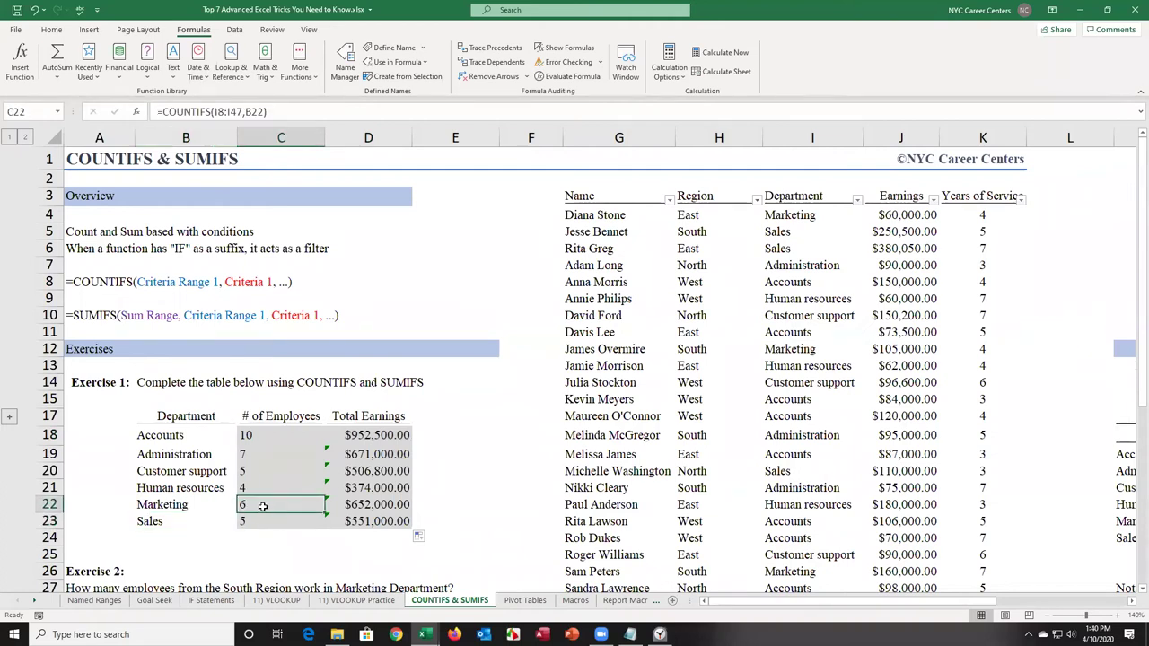
{"action": "double_click", "coordinate": [262, 507]}
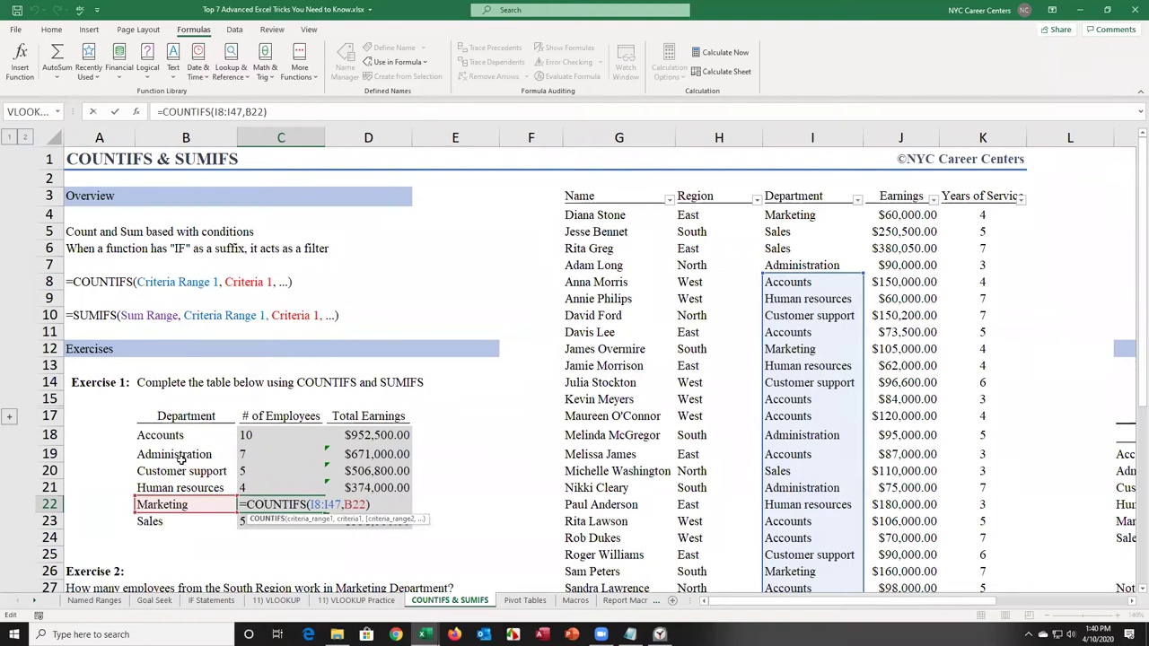
{"action": "left_click", "coordinate": [184, 482]}
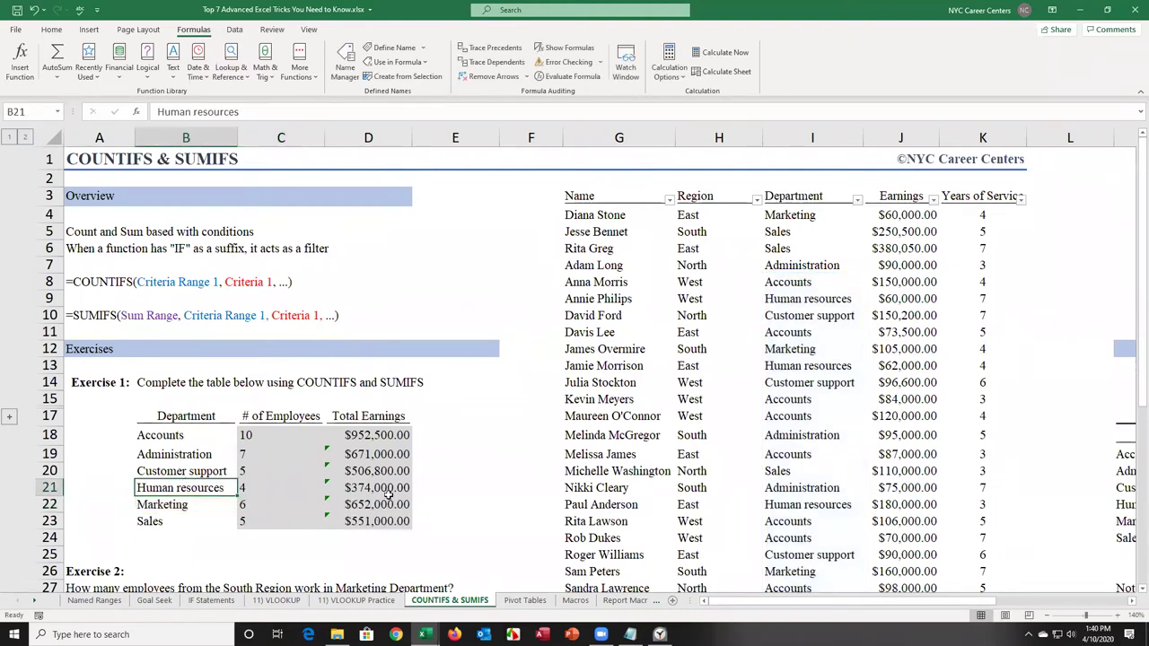
{"action": "left_click", "coordinate": [790, 216]}
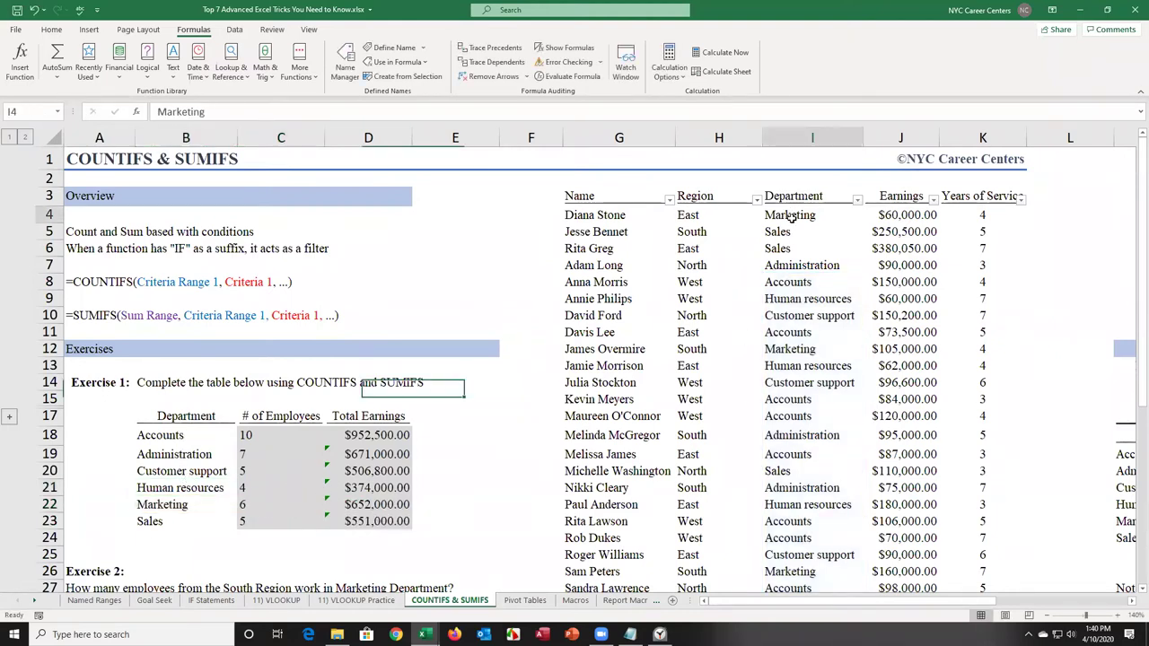
{"action": "left_click", "coordinate": [811, 299], "text": "shift"}
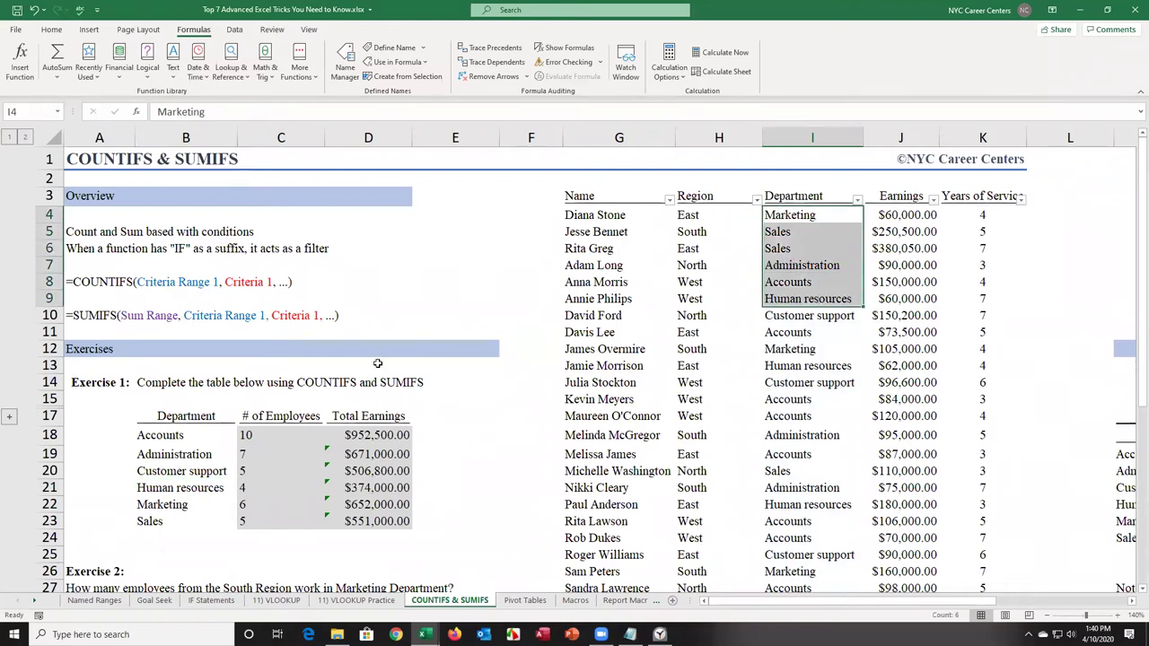
{"action": "double_click", "coordinate": [260, 508]}
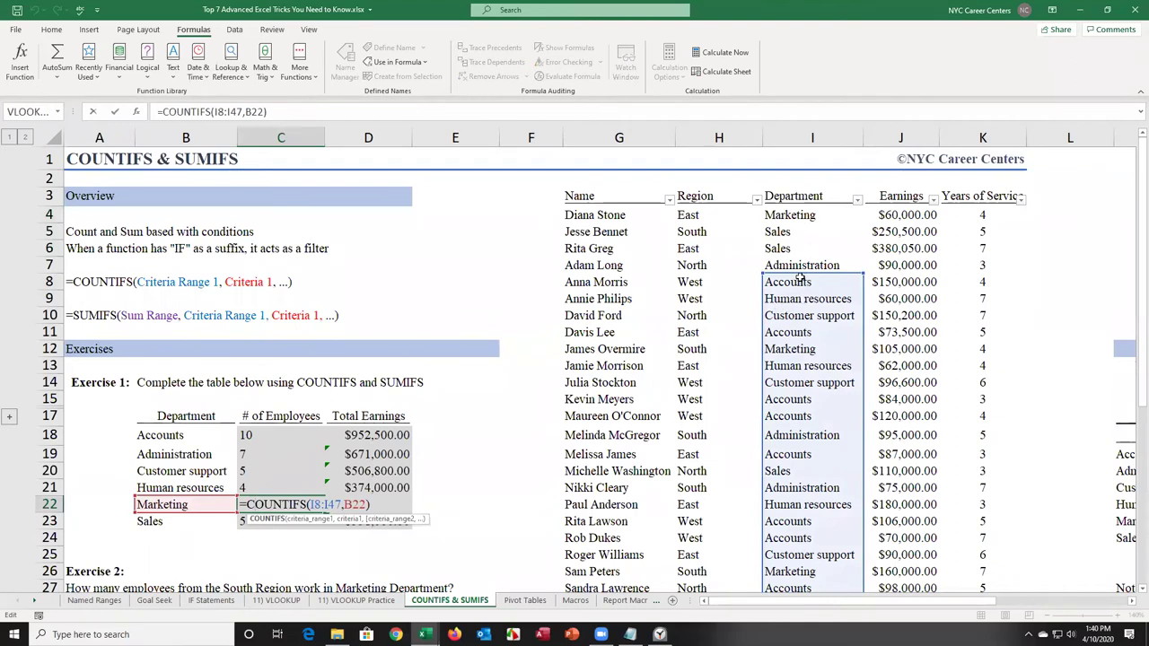
Step: Make the COUNTIFS criteria range in C18 absolute as $I$4:$I$43, copy the formula down to C23 and check the copy in C22
{"action": "left_click", "coordinate": [267, 434]}
{"action": "double_click", "coordinate": [267, 435]}
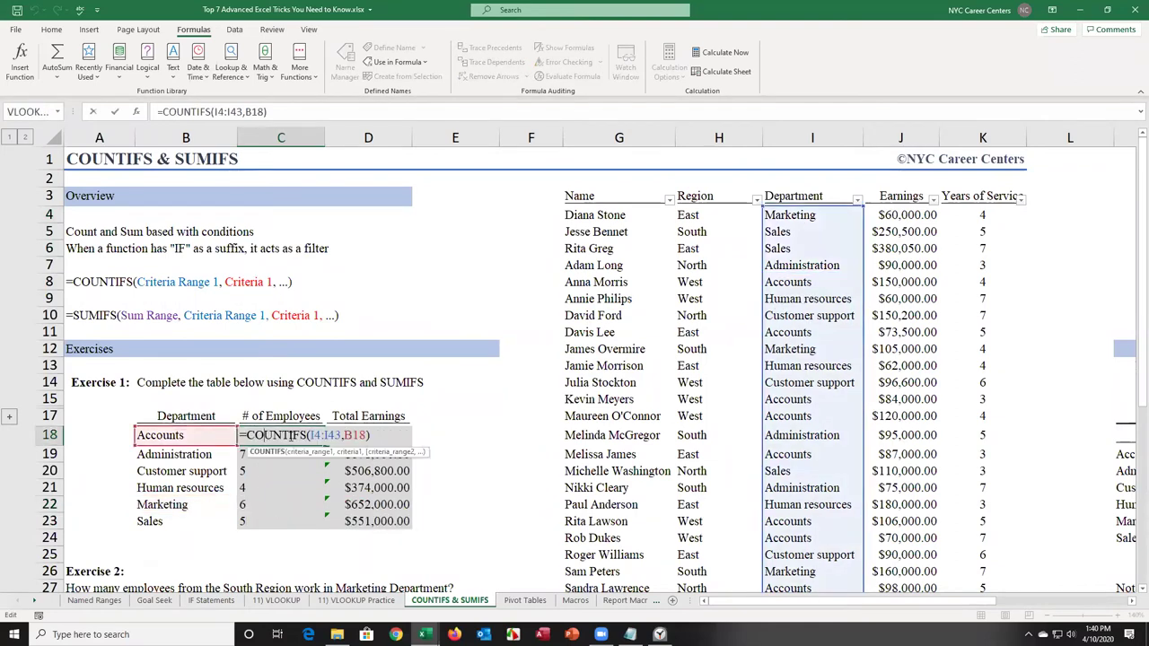
{"action": "left_click", "coordinate": [346, 434]}
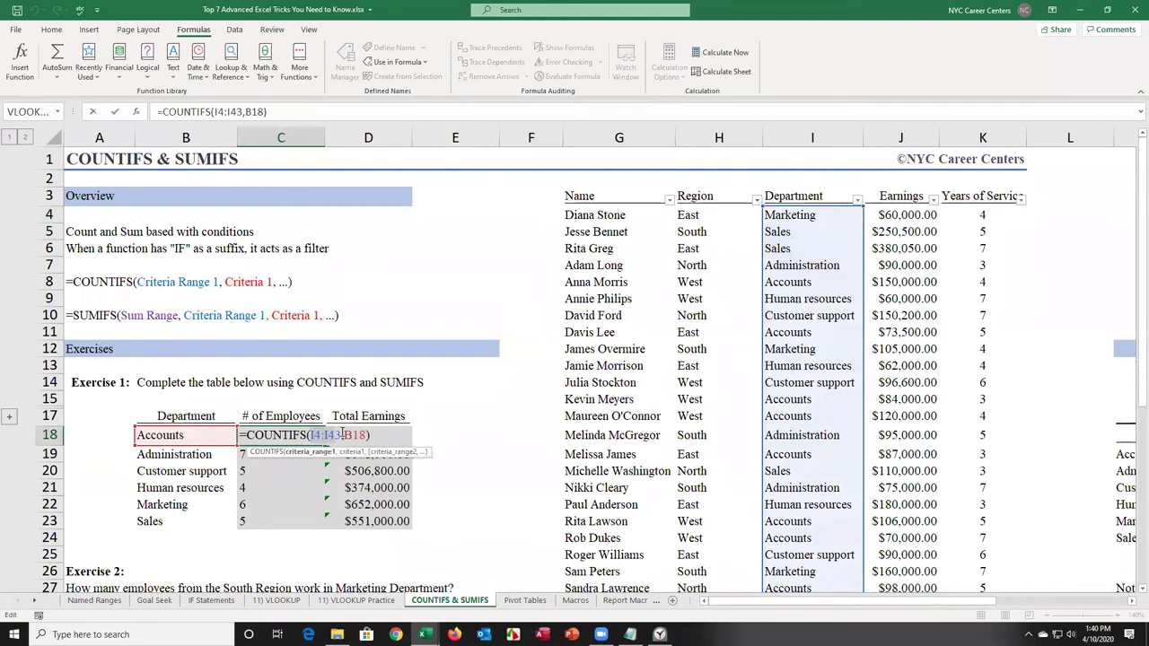
{"action": "key", "text": "F4"}
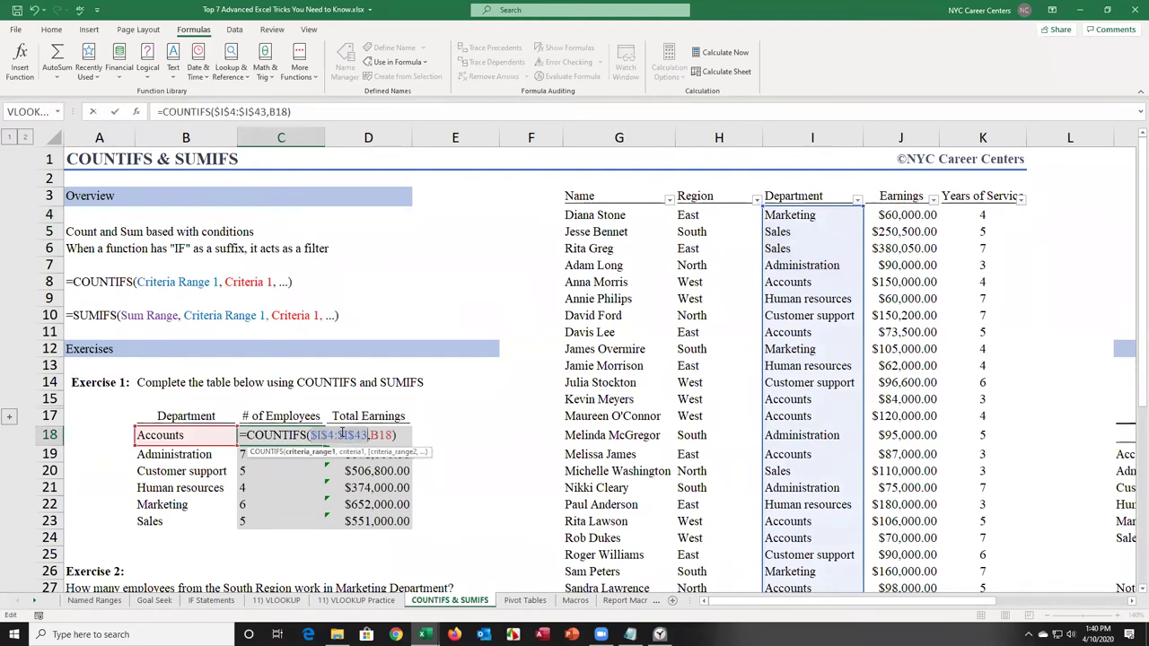
{"action": "key", "text": "Return"}
{"action": "left_click", "coordinate": [283, 438]}
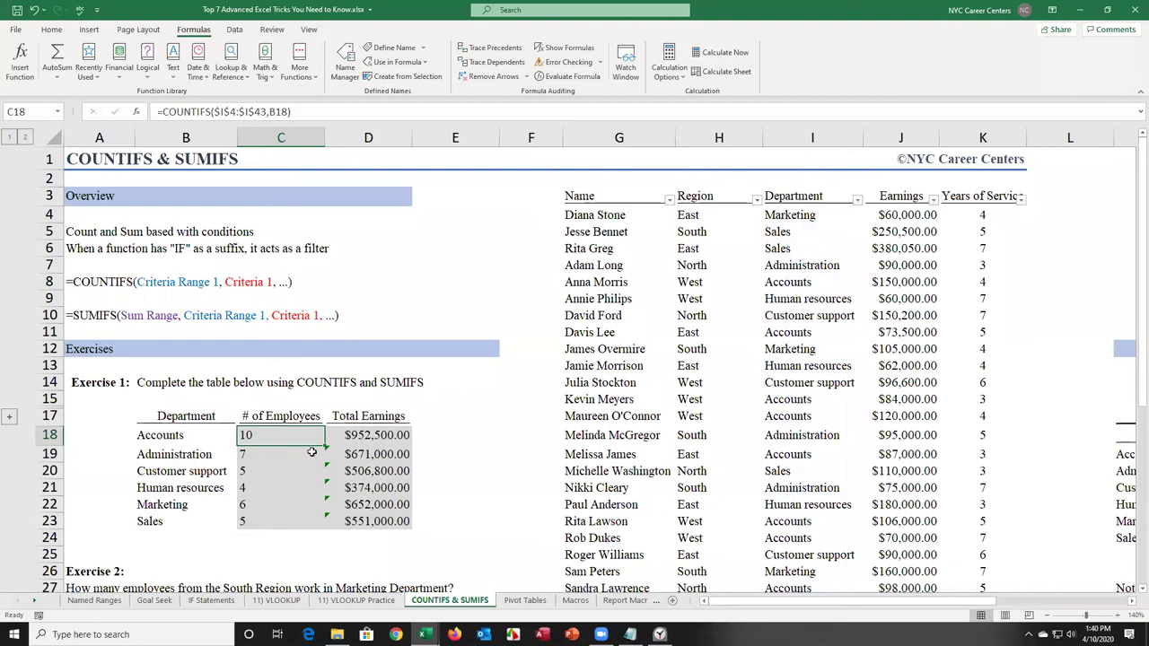
{"action": "left_click_drag", "start_coordinate": [324, 445], "coordinate": [306, 530]}
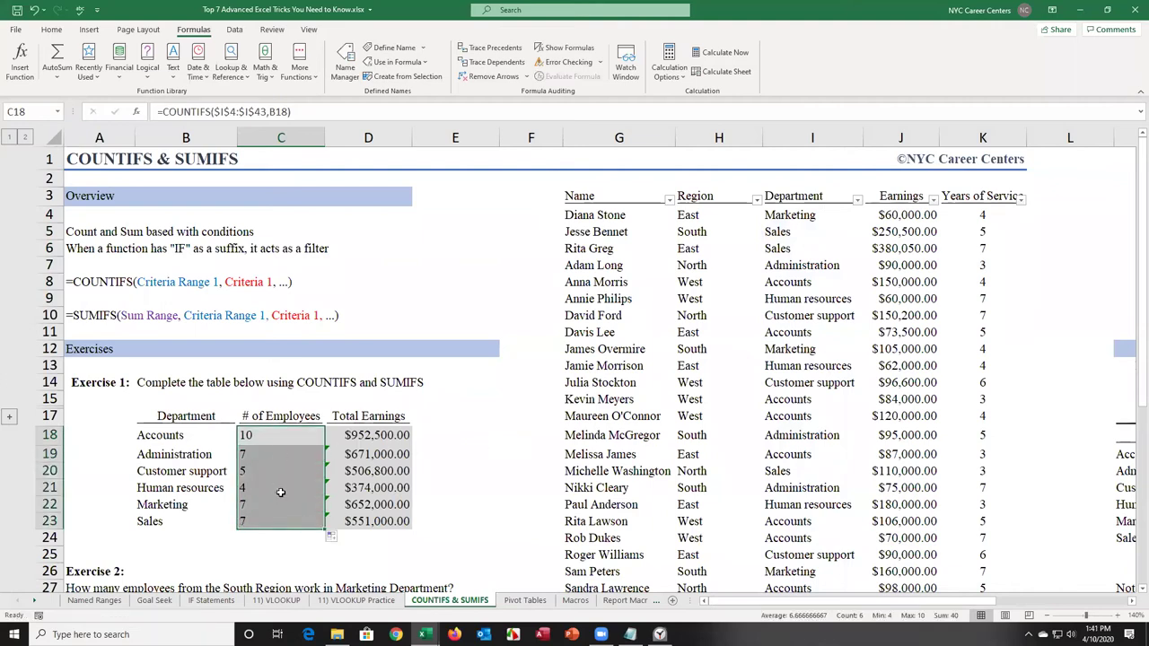
{"action": "double_click", "coordinate": [269, 508]}
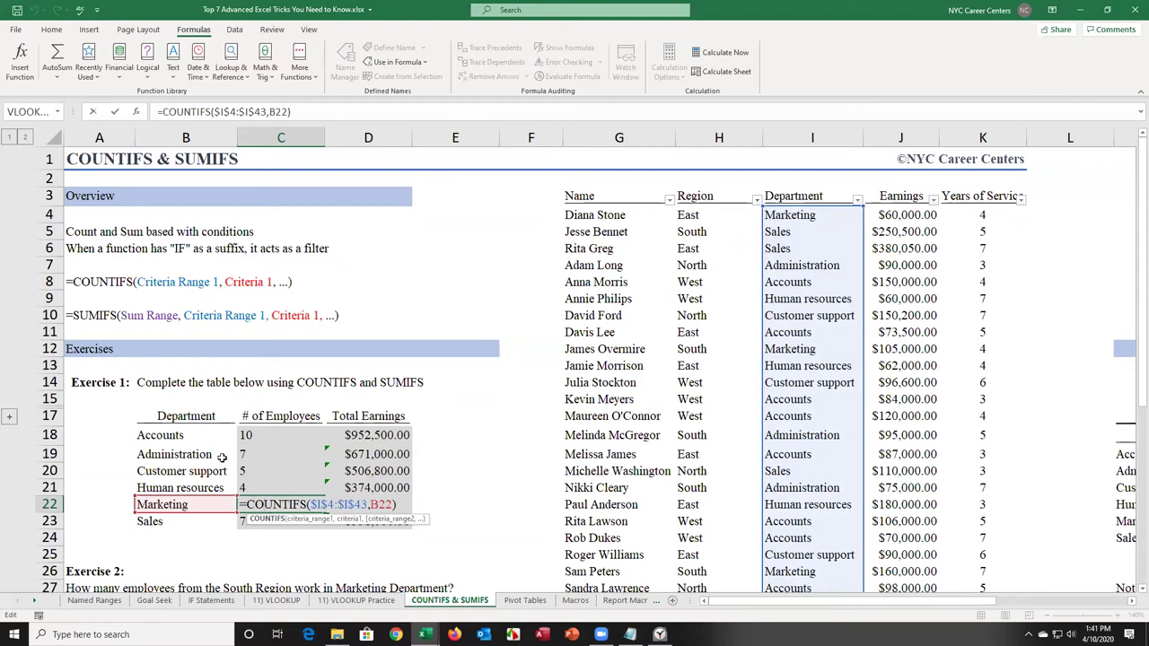
{"action": "left_click", "coordinate": [368, 435]}
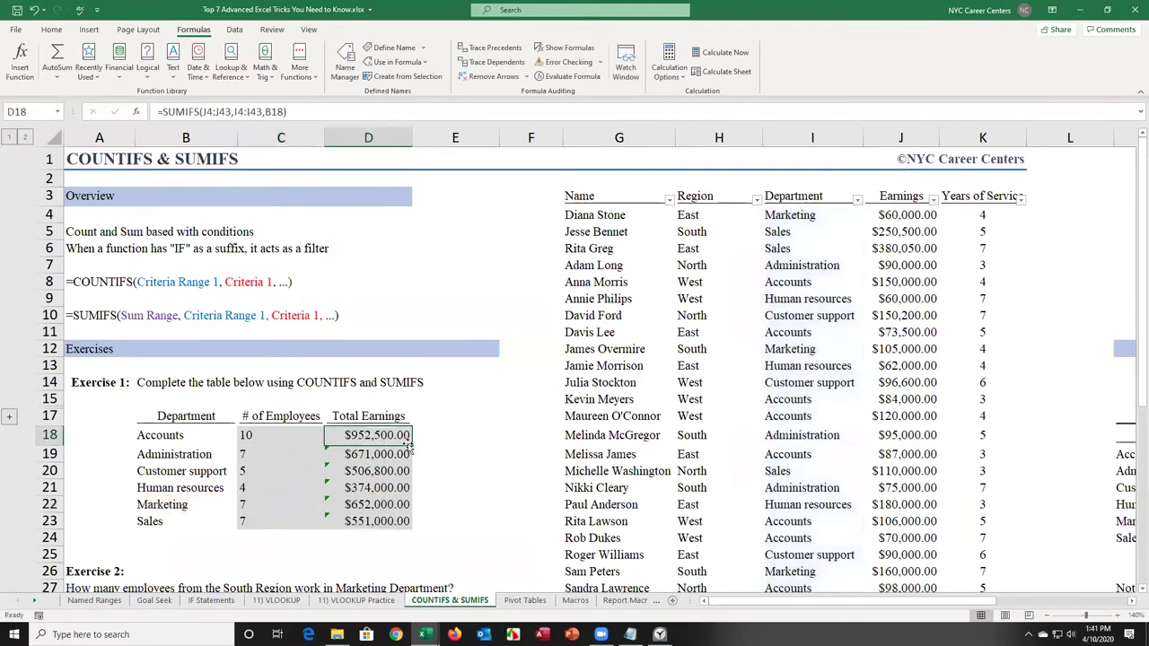
{"action": "left_click_drag", "start_coordinate": [414, 447], "coordinate": [406, 536]}
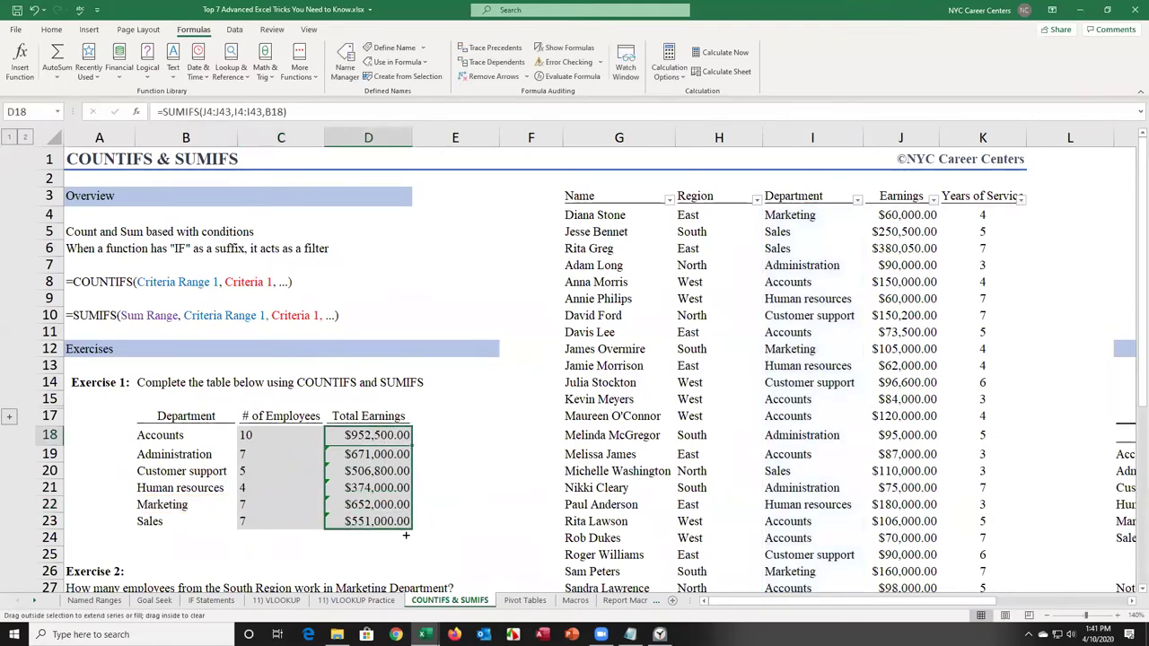
{"action": "left_click", "coordinate": [401, 433]}
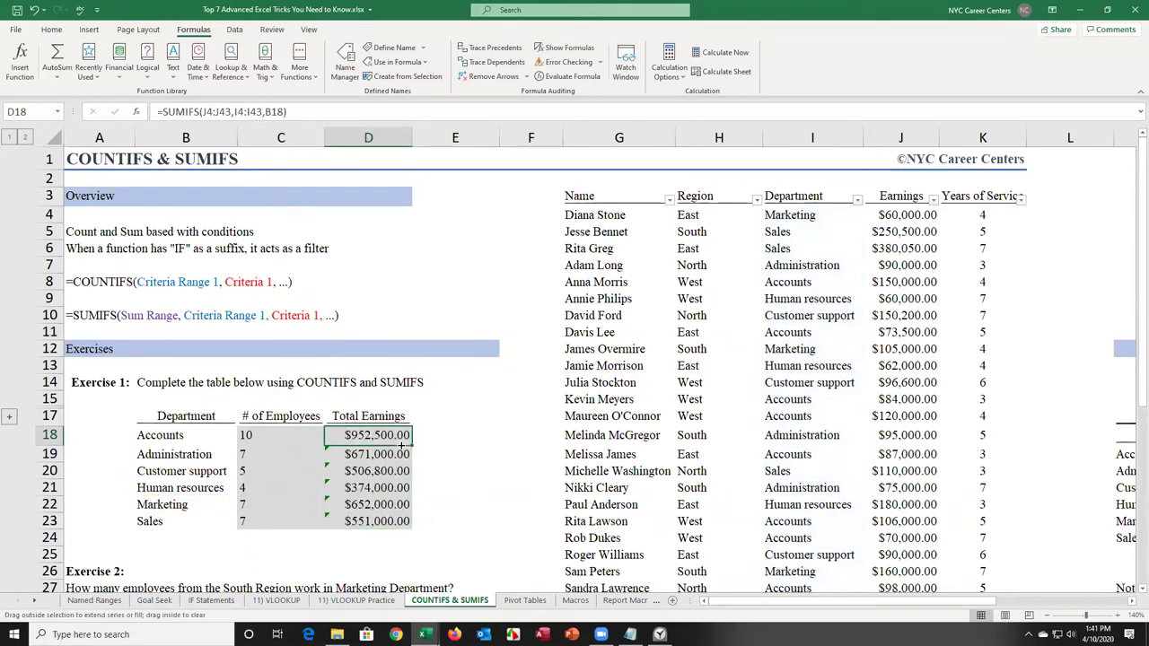
Step: Make both SUMIFS ranges in D18 absolute as $J$4:$J$43 and $I$4:$I$43, and copy the formula down to D23
{"action": "double_click", "coordinate": [372, 433]}
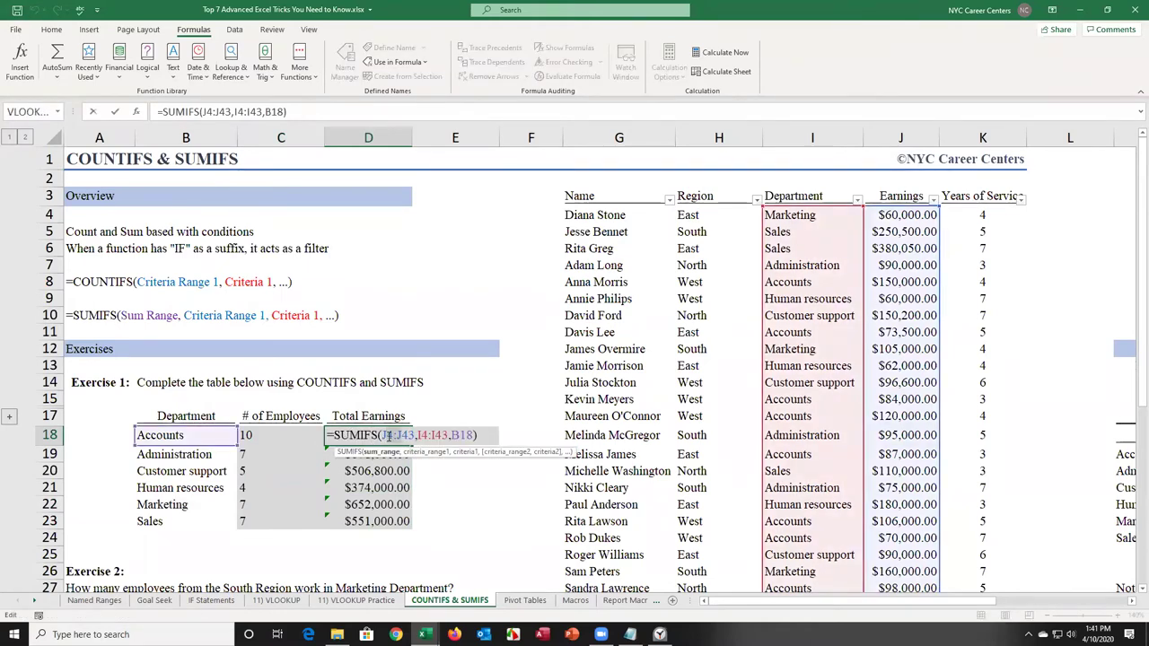
{"action": "left_click", "coordinate": [389, 435]}
{"action": "key", "text": "F4"}
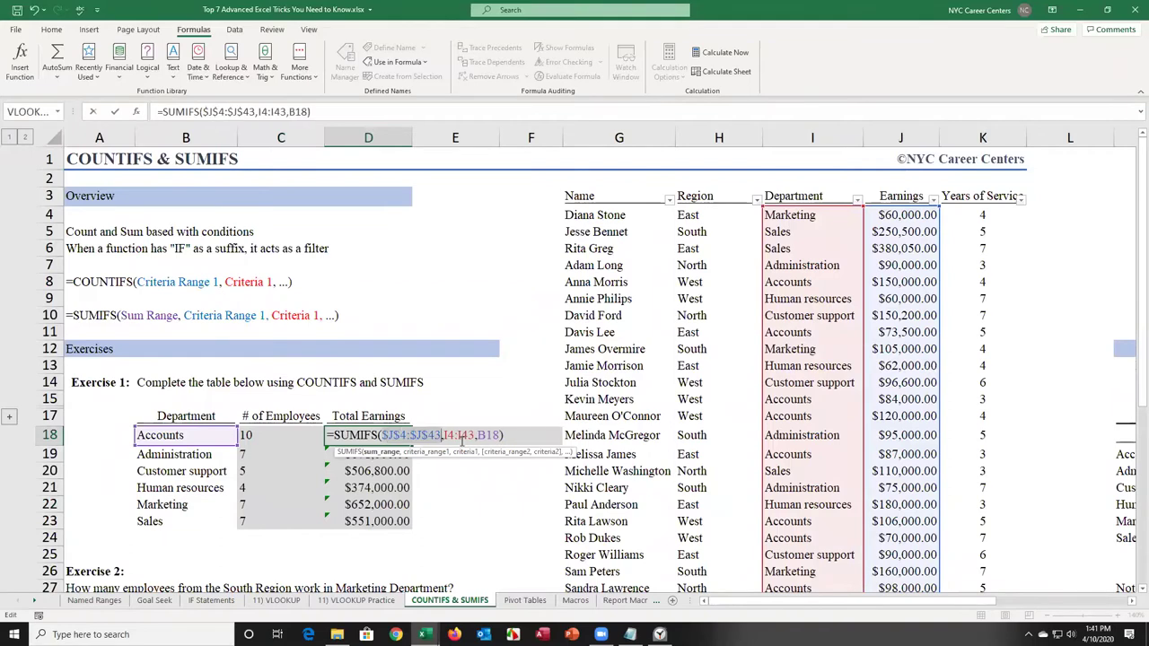
{"action": "left_click", "coordinate": [460, 435]}
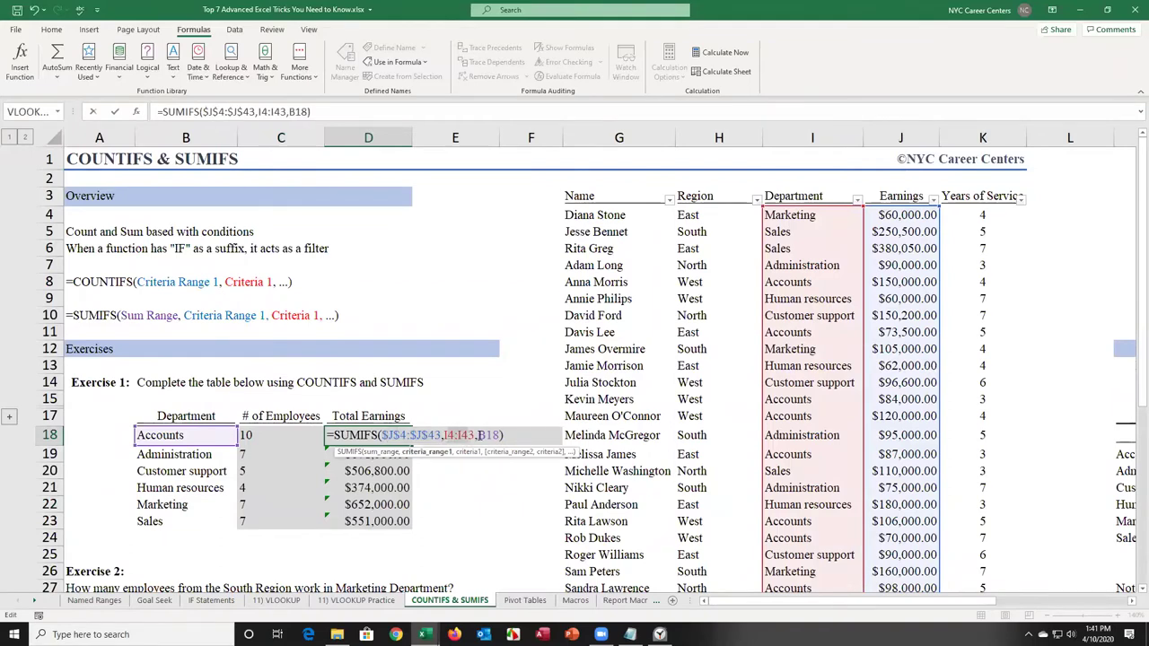
{"action": "key", "text": "F4"}
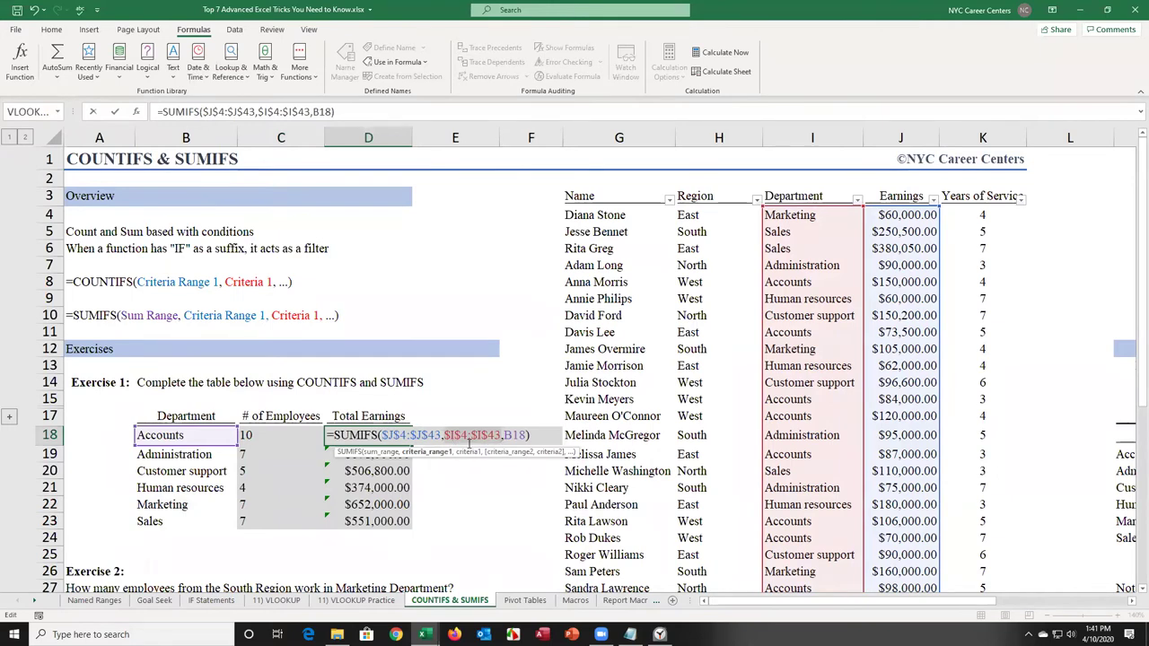
{"action": "key", "text": "Return"}
{"action": "left_click", "coordinate": [399, 438]}
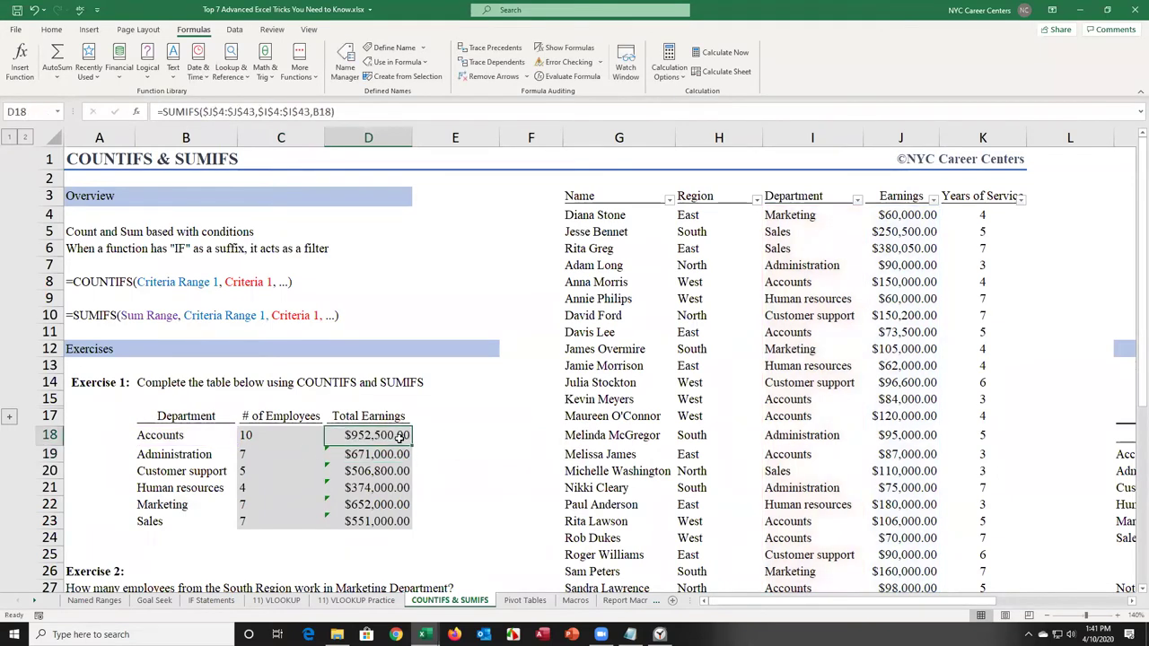
{"action": "left_click_drag", "start_coordinate": [412, 446], "coordinate": [406, 532]}
Step: Start a SUMIFS formula in E18 with the named range Earnings as its sum range
{"action": "left_click", "coordinate": [449, 436]}
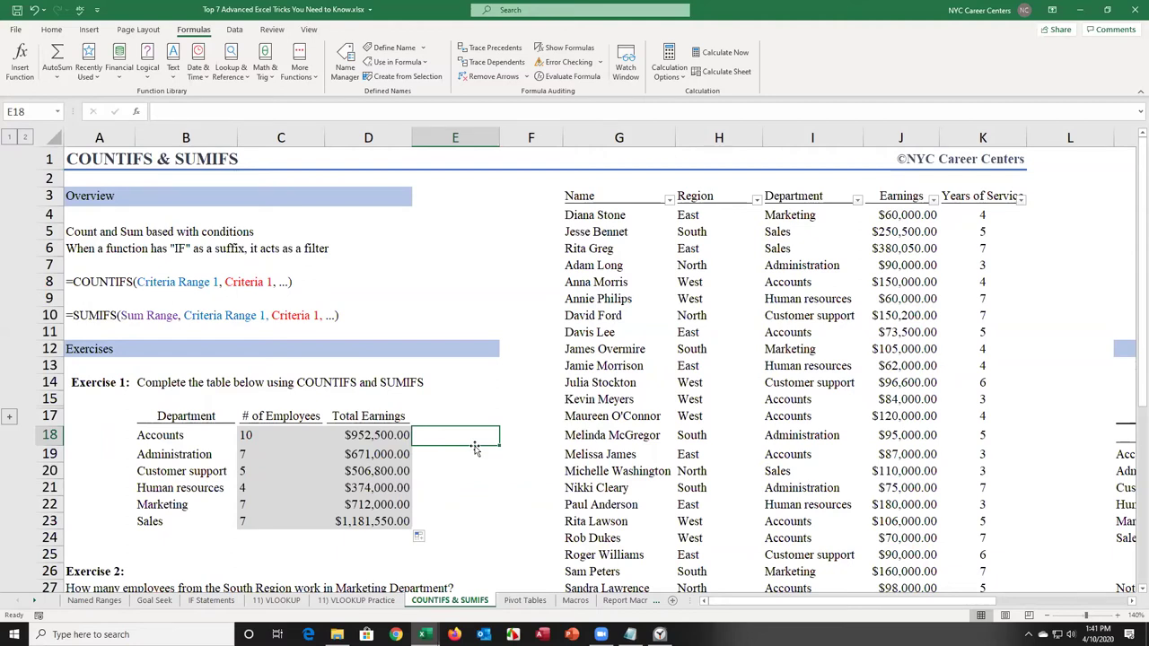
{"action": "type", "text": "="}
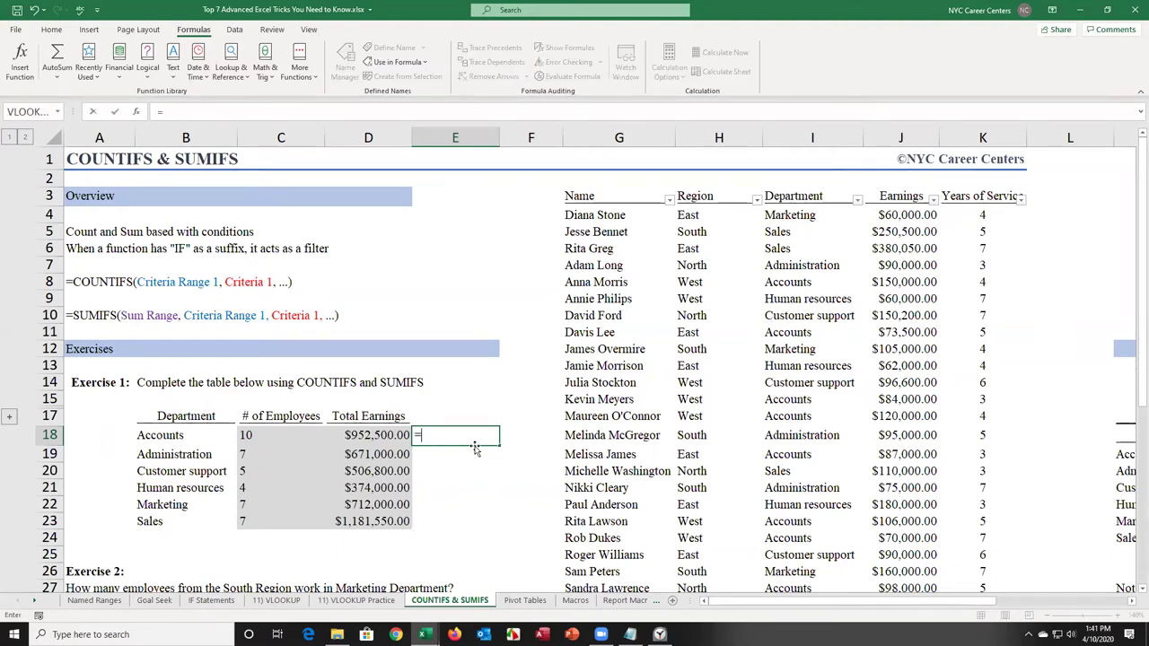
{"action": "type", "text": "sumifs"}
{"action": "key", "text": "Tab"}
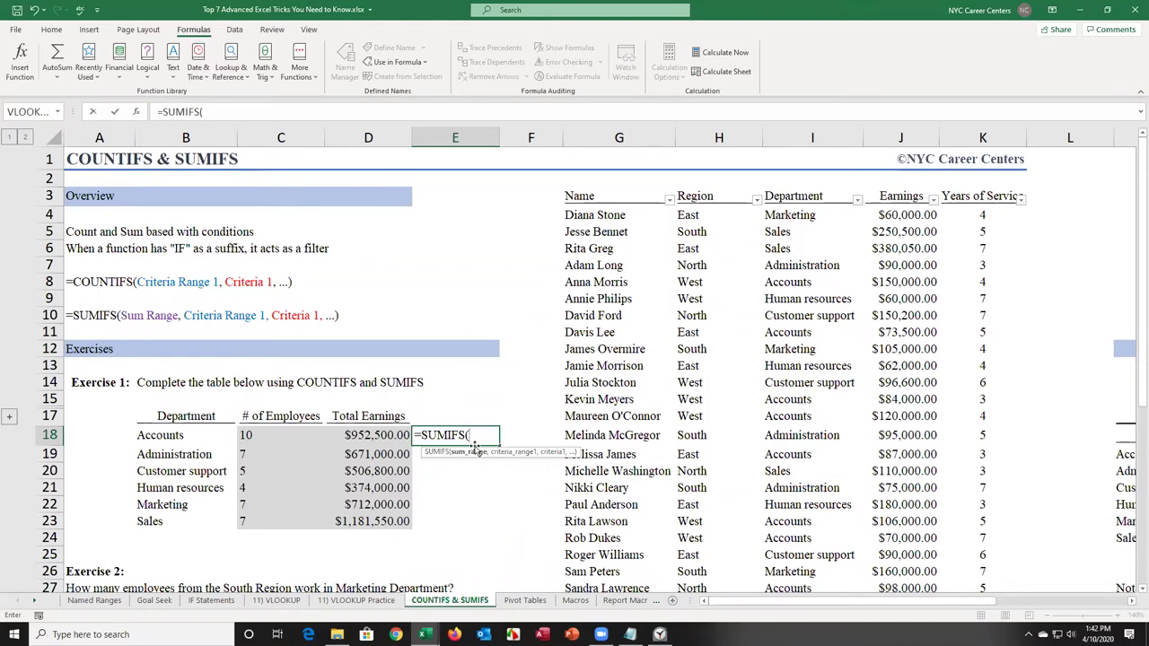
{"action": "type", "text": "Earnings"}
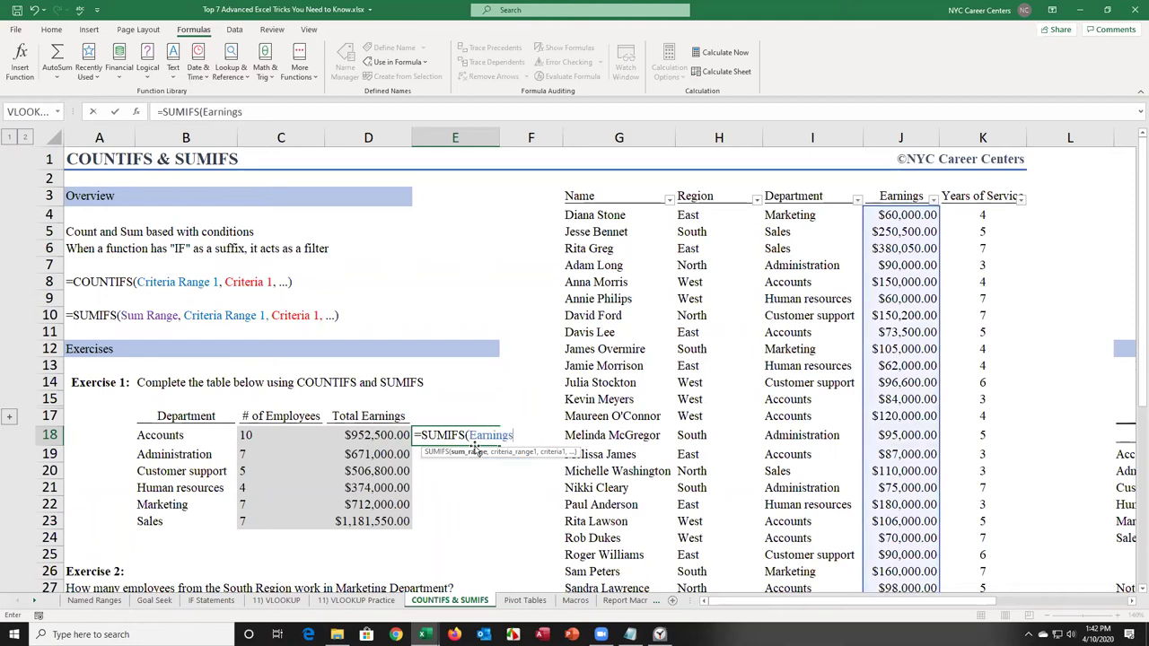
{"action": "type", "text": ","}
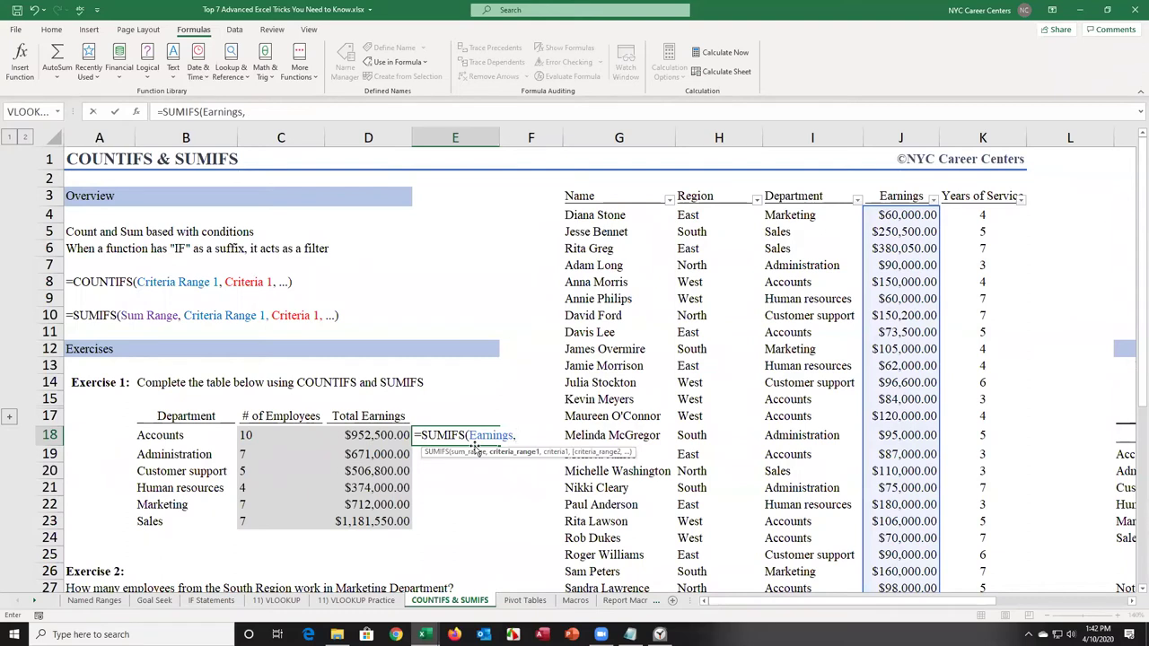
Step: Complete the E18 formula with the named range Department and criterion B18, and copy it down to E23
{"action": "type", "text": "dep"}
{"action": "key", "text": "Tab"}
{"action": "type", "text": ","}
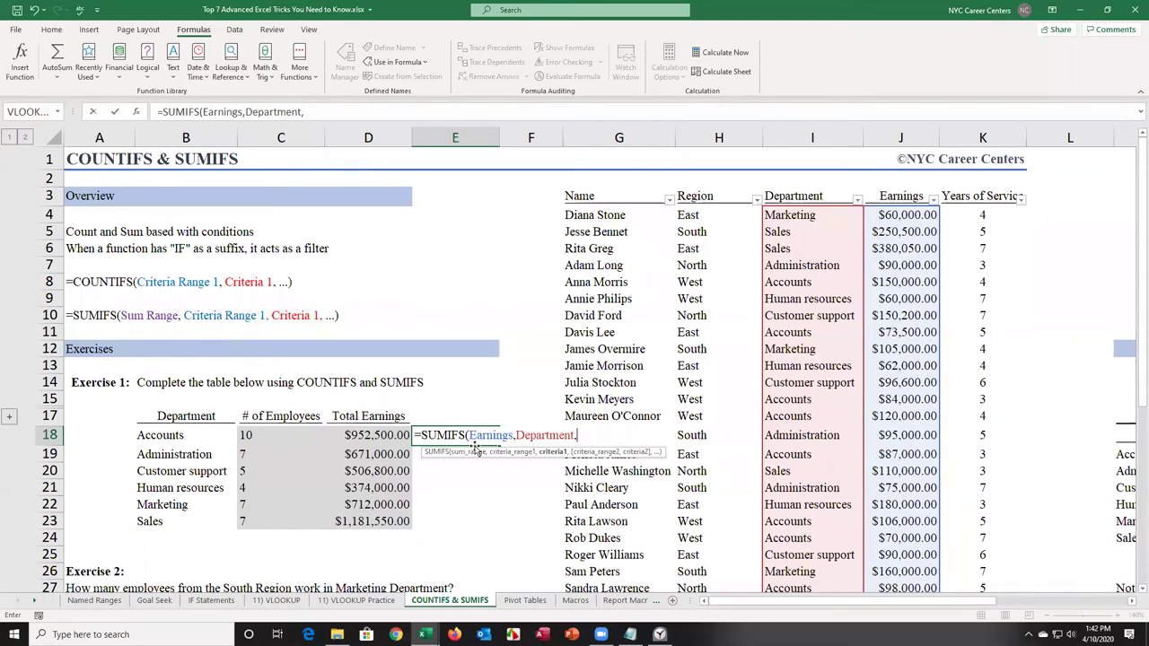
{"action": "key", "text": "Left"}
{"action": "key", "text": "Left"}
{"action": "key", "text": "Left"}
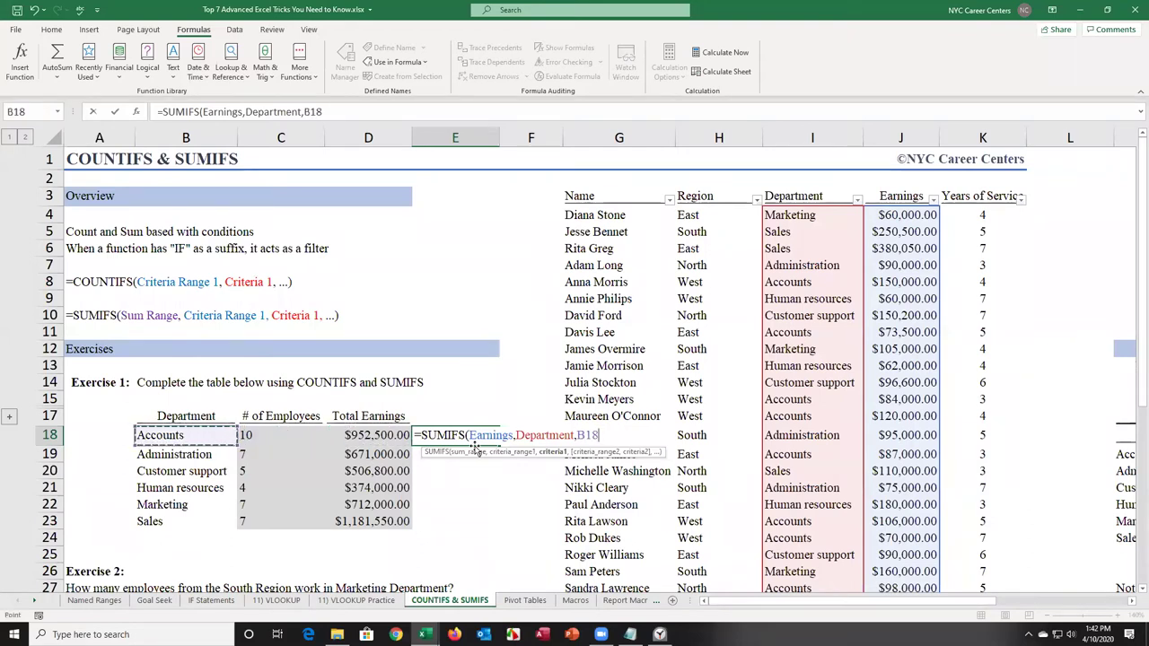
{"action": "key", "text": "Return"}
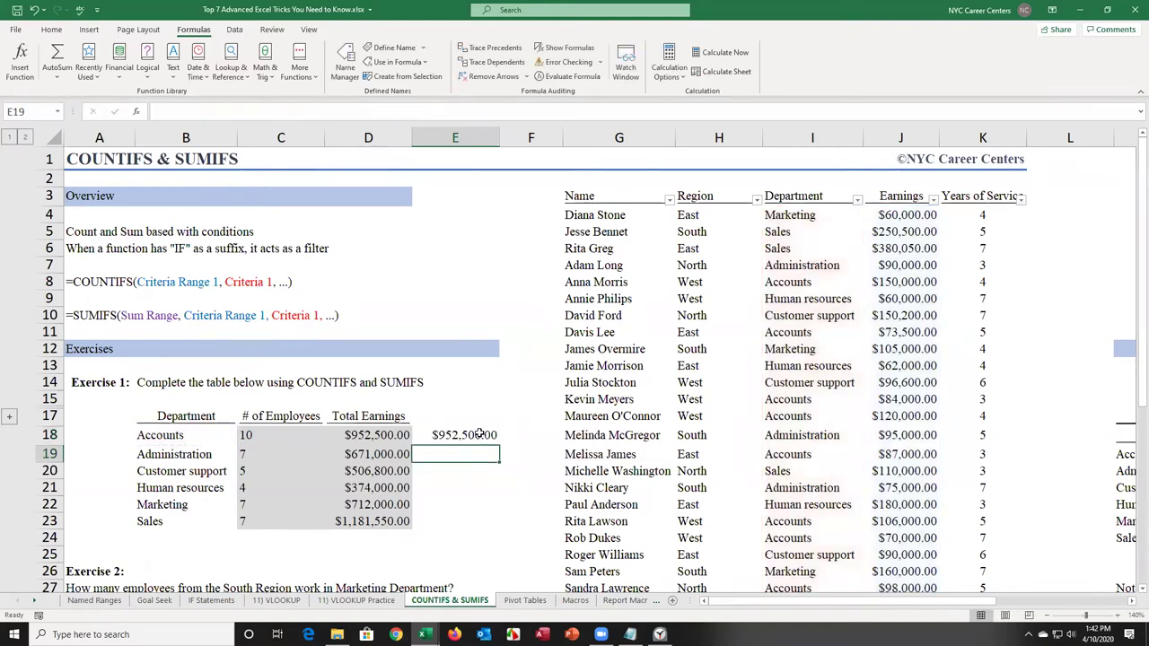
{"action": "left_click", "coordinate": [480, 434]}
{"action": "left_click_drag", "start_coordinate": [494, 491], "coordinate": [499, 524]}
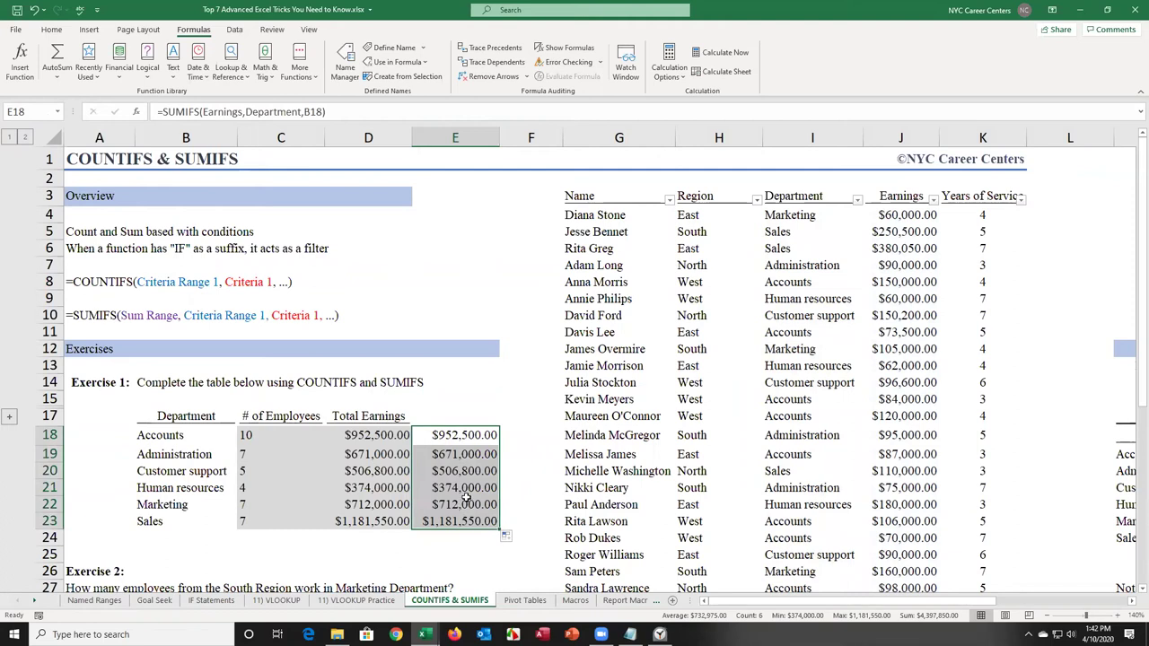
Step: Compare the absolute-reference SUMIFS formula in D18 with the named-range version in E18 and its copy in E22
{"action": "double_click", "coordinate": [368, 435]}
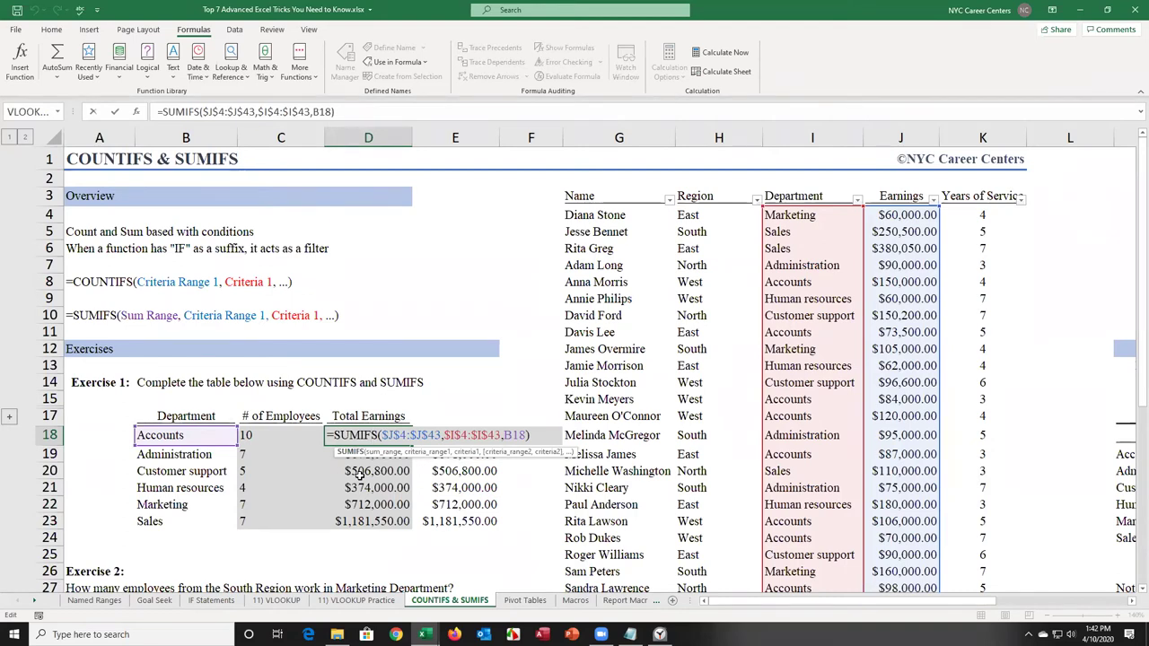
{"action": "key", "text": "ctrl+Return"}
{"action": "double_click", "coordinate": [468, 434]}
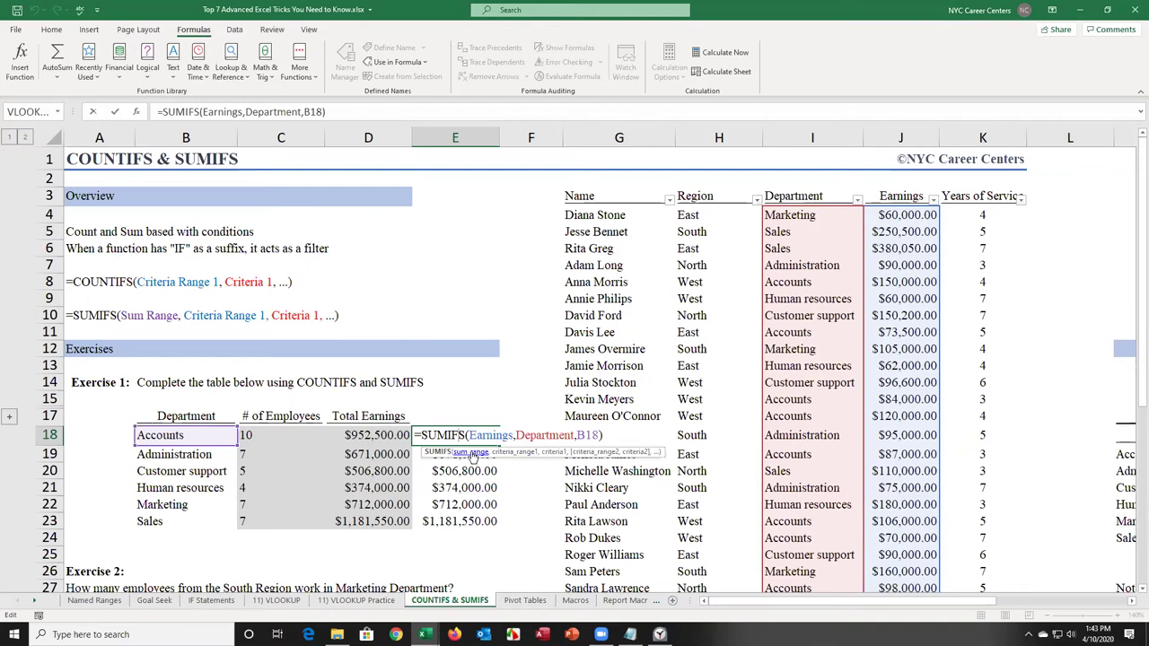
{"action": "left_click", "coordinate": [372, 436]}
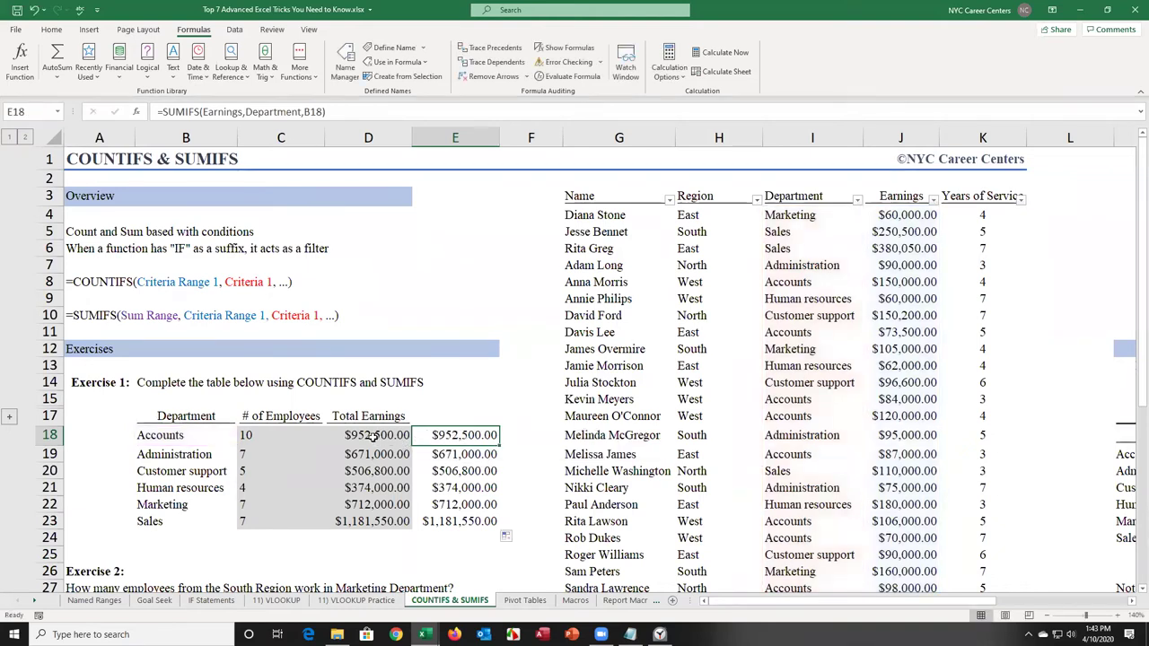
{"action": "double_click", "coordinate": [372, 436]}
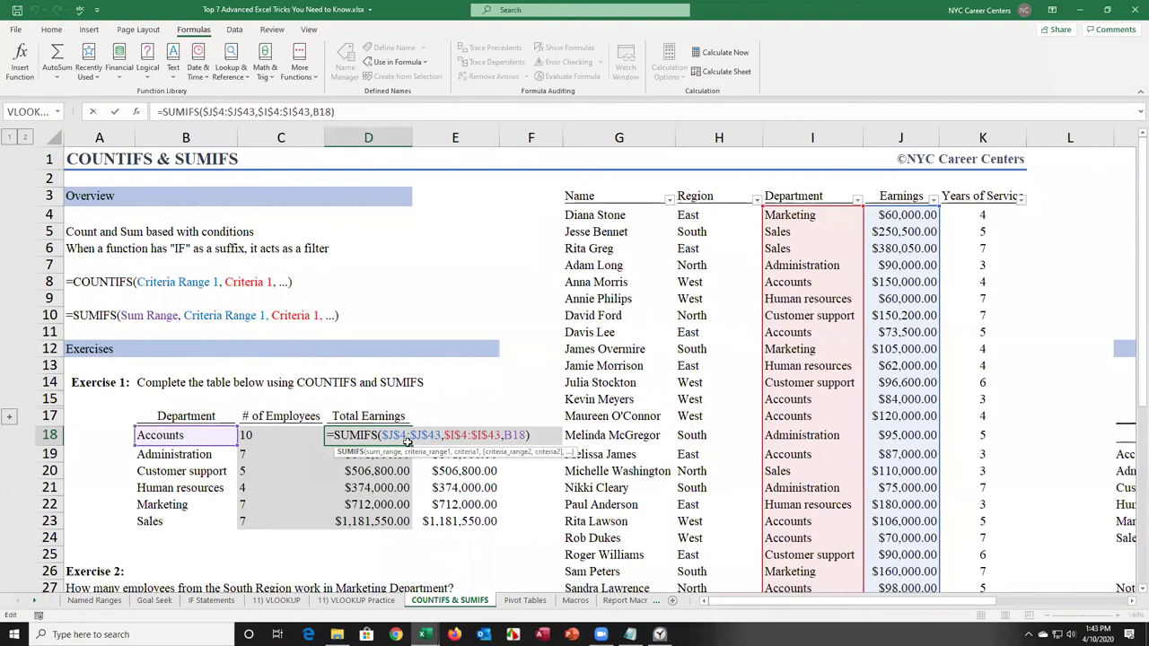
{"action": "key", "text": "Escape"}
{"action": "double_click", "coordinate": [468, 440]}
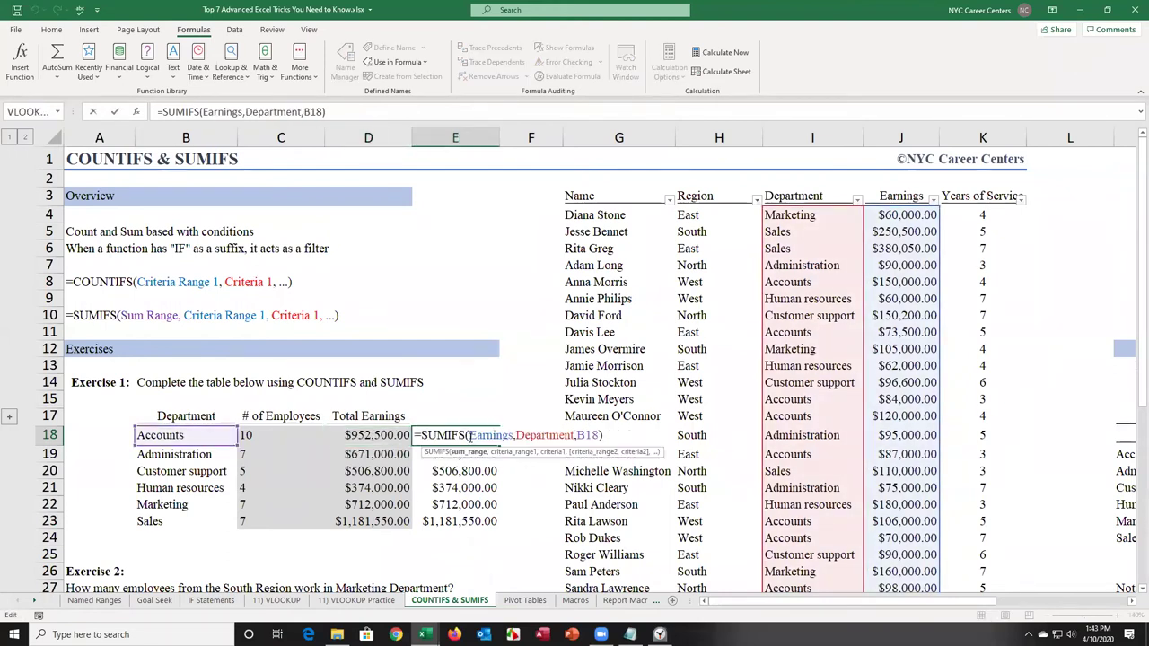
{"action": "double_click", "coordinate": [464, 505]}
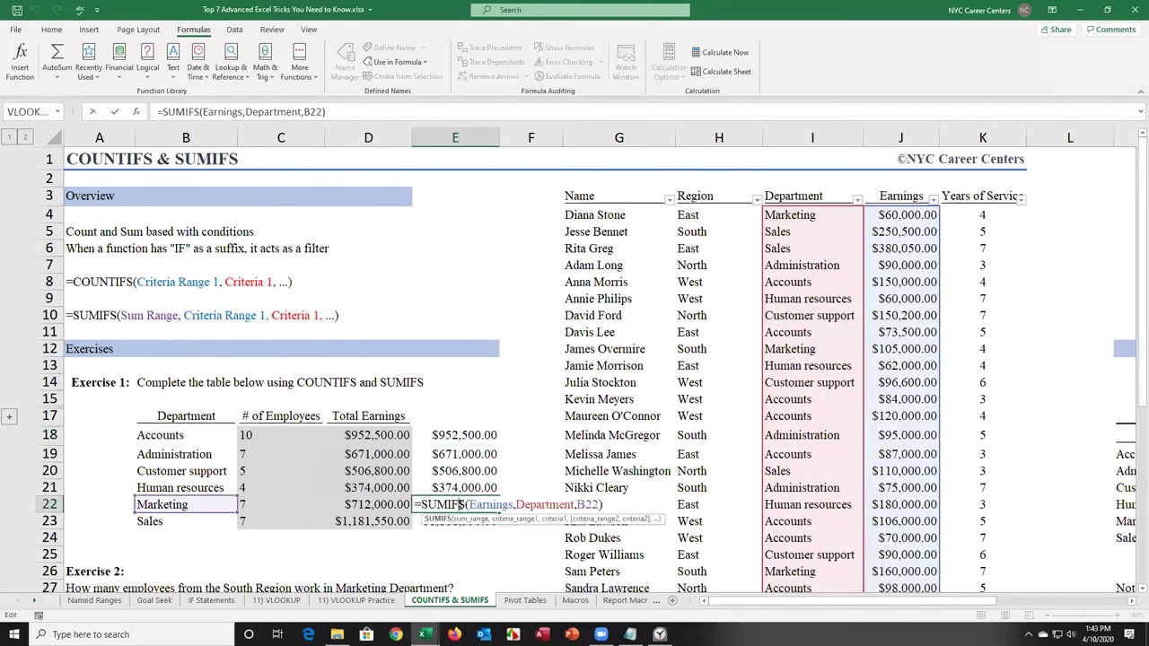
{"action": "key", "text": "Escape"}
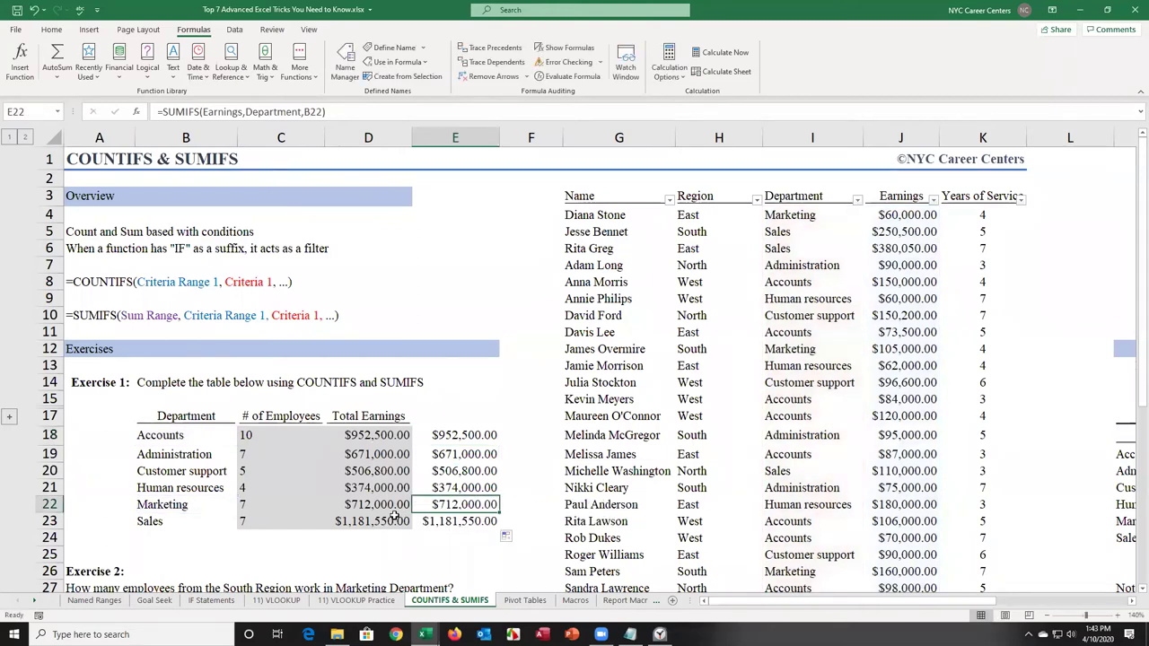
Step: Start a COUNTIFS formula in Exercise 2's cell C28 with the named range Region and the criterion "South"
{"action": "key", "text": "Down"}
{"action": "key", "text": "Down"}
{"action": "key", "text": "Down"}
{"action": "key", "text": "Down"}
{"action": "key", "text": "Down"}
{"action": "key", "text": "Down"}
{"action": "key", "text": "Down"}
{"action": "key", "text": "Down"}
{"action": "key", "text": "Down"}
{"action": "key", "text": "Down"}
{"action": "key", "text": "Down"}
{"action": "key", "text": "Down"}
{"action": "key", "text": "Down"}
{"action": "key", "text": "Down"}
{"action": "key", "text": "Down"}
{"action": "key", "text": "Down"}
{"action": "key", "text": "Down"}
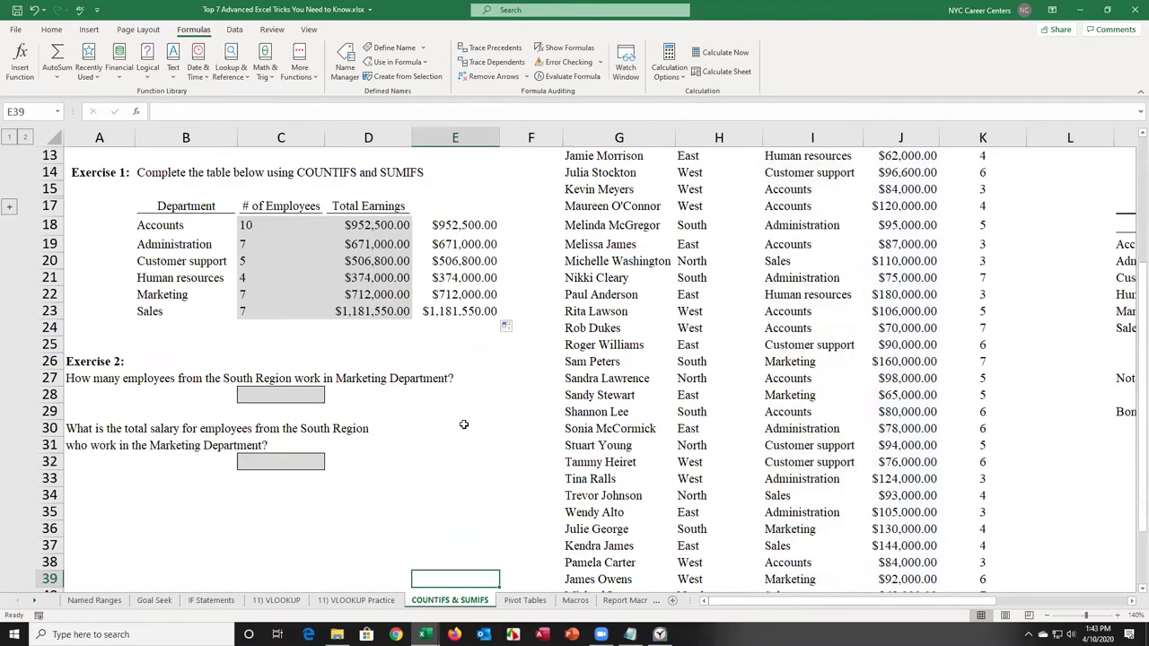
{"action": "left_click", "coordinate": [261, 395]}
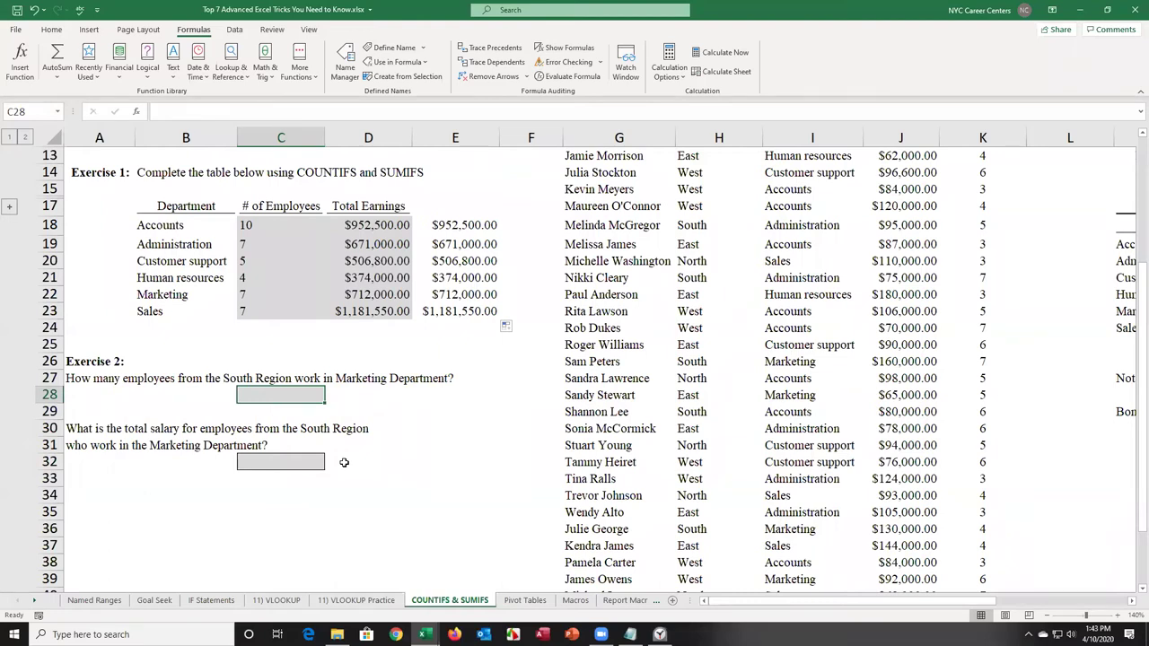
{"action": "type", "text": "=countifs"}
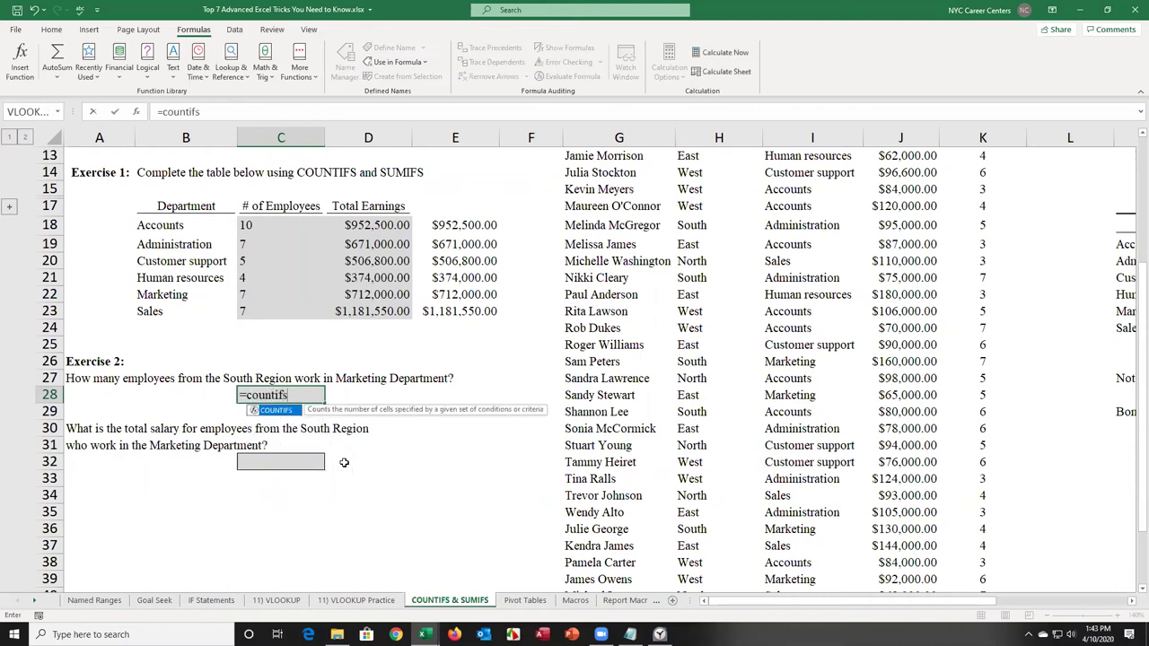
{"action": "key", "text": "Tab"}
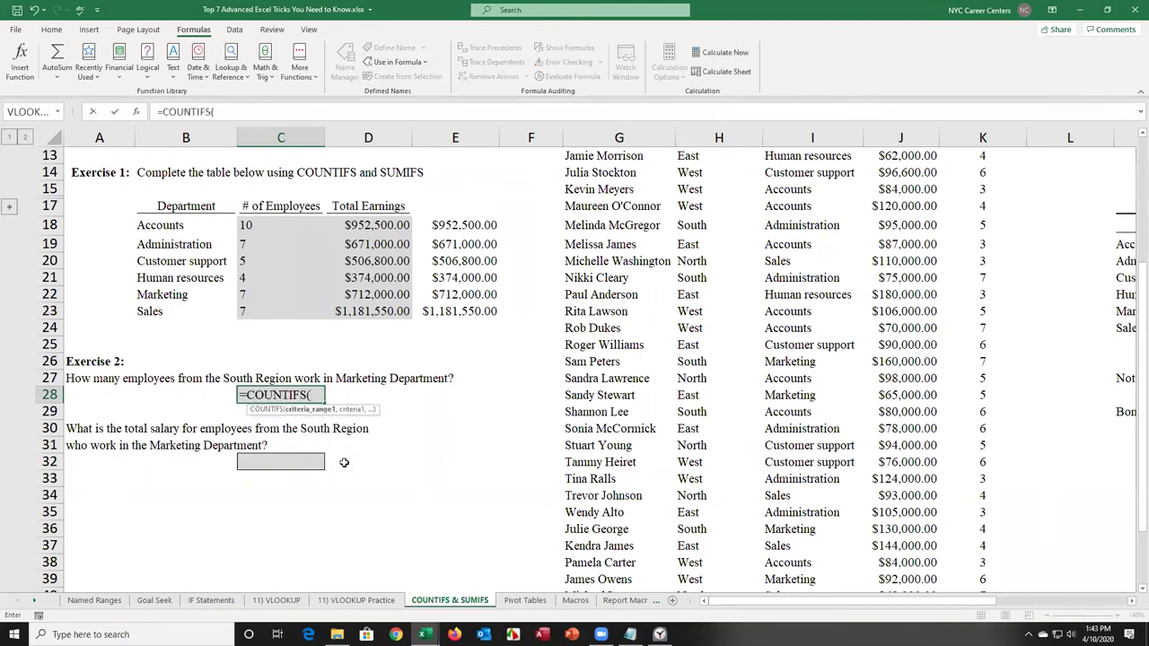
{"action": "type", "text": "reg"}
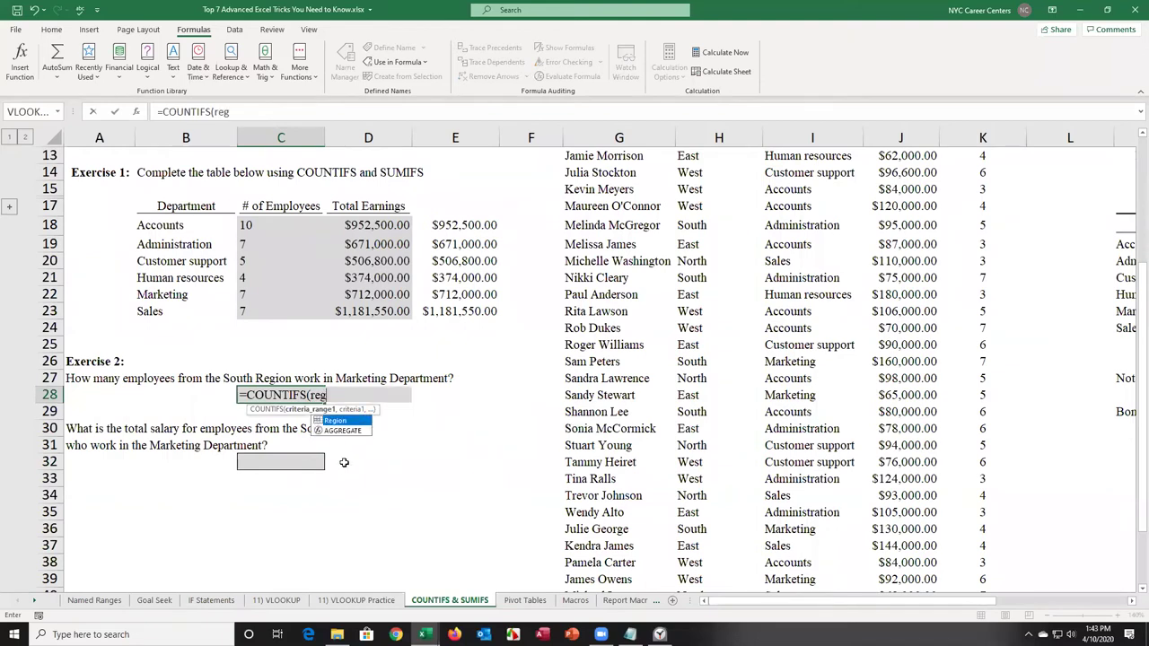
{"action": "key", "text": "Tab"}
{"action": "type", "text": ",\""}
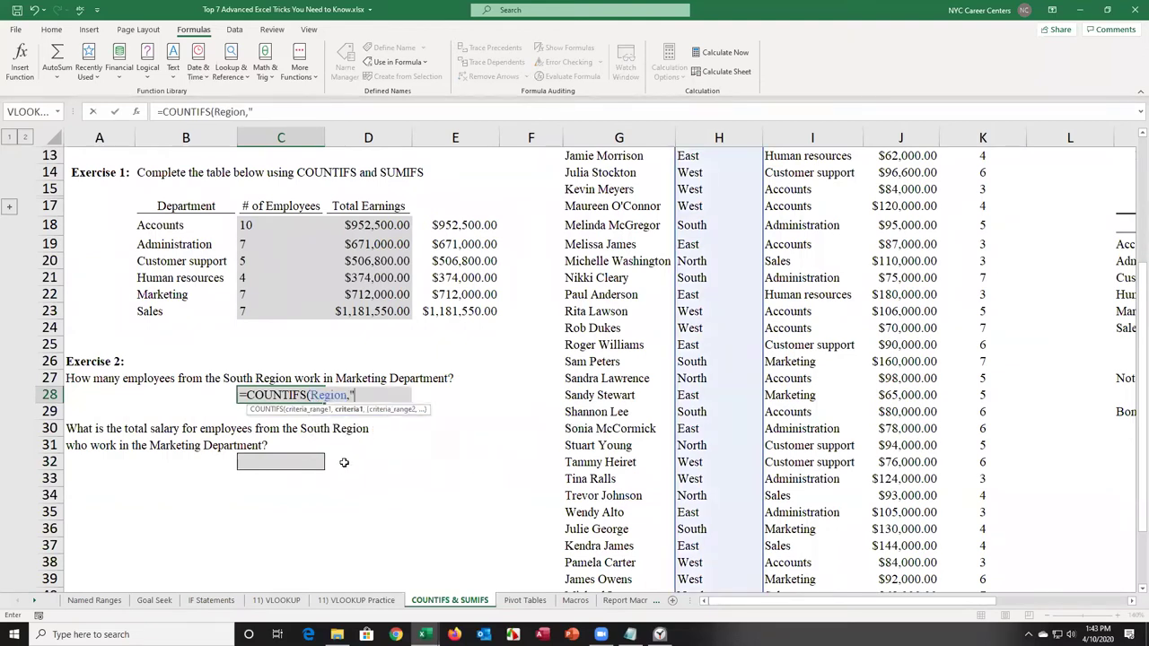
{"action": "type", "text": "South\","}
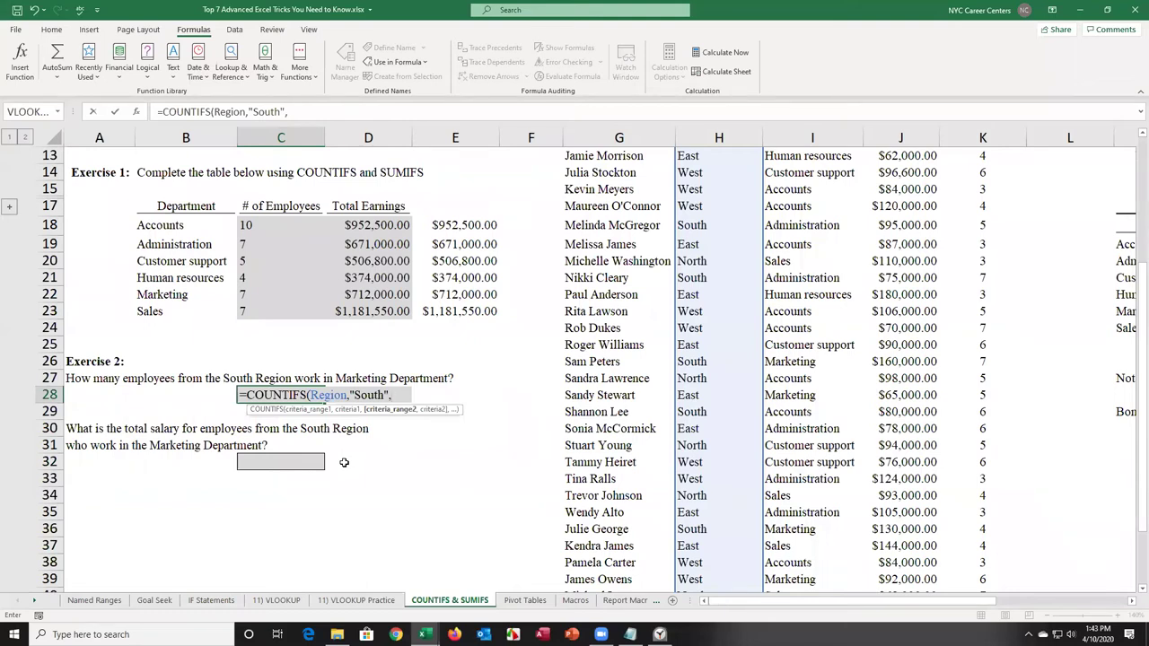
Step: Add the named range Department with the criterion "Marketing" to the COUNTIFS formula in C28 and complete it
{"action": "type", "text": "D"}
{"action": "key", "text": "Tab"}
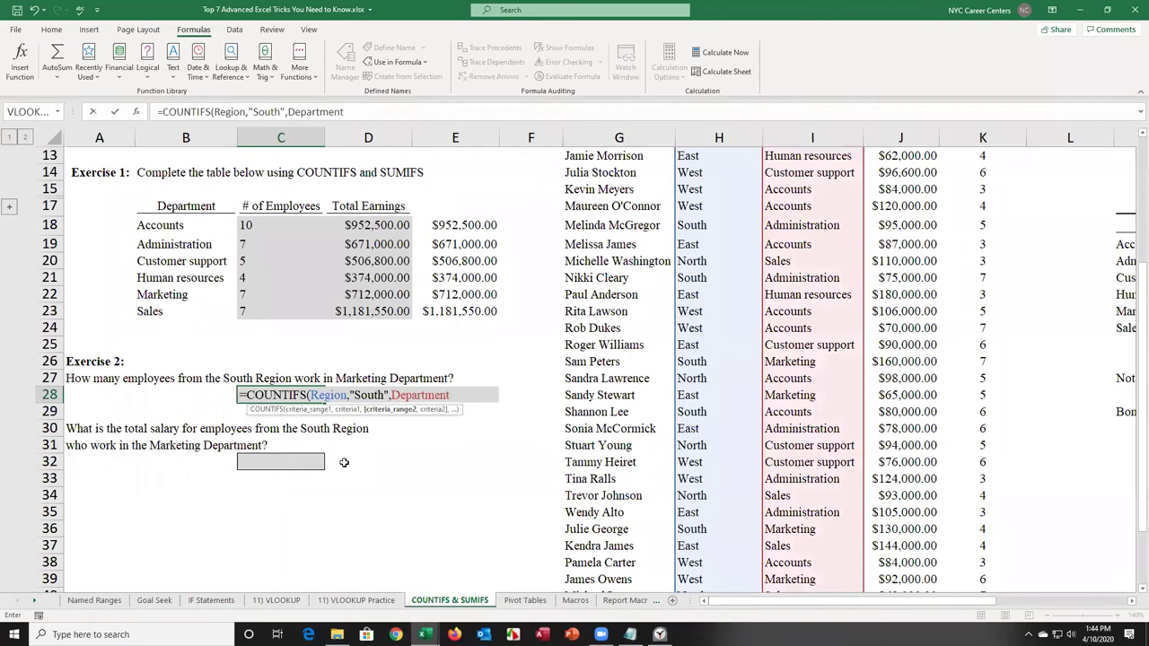
{"action": "type", "text": ","}
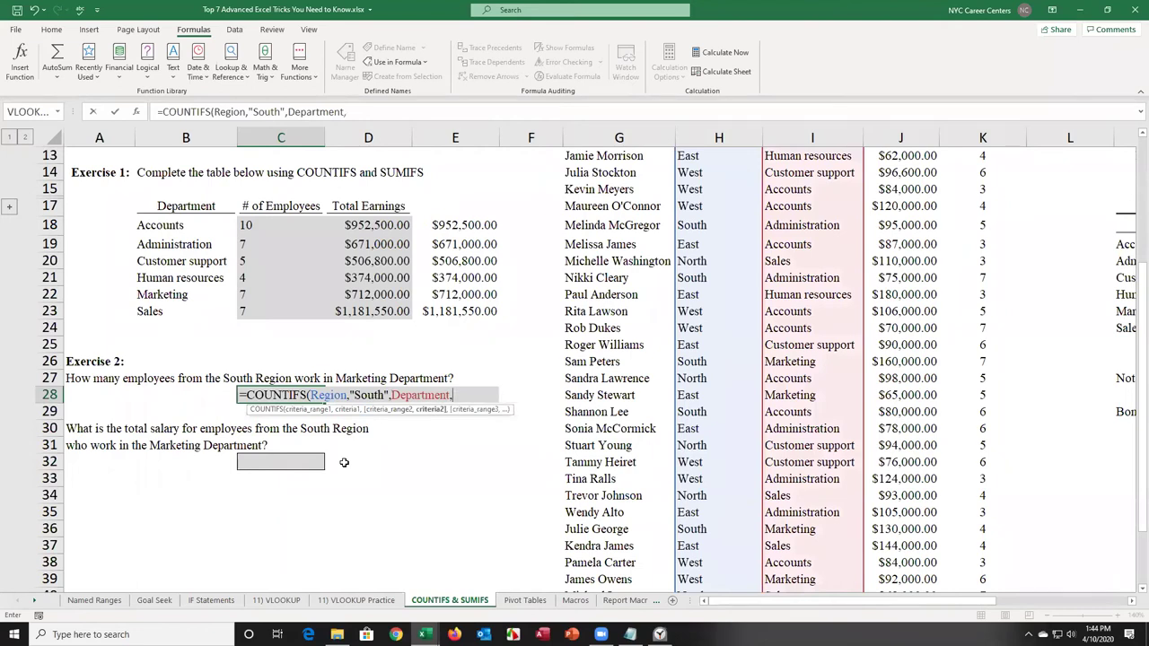
{"action": "type", "text": "\"Marke"}
{"action": "type", "text": "ting\""}
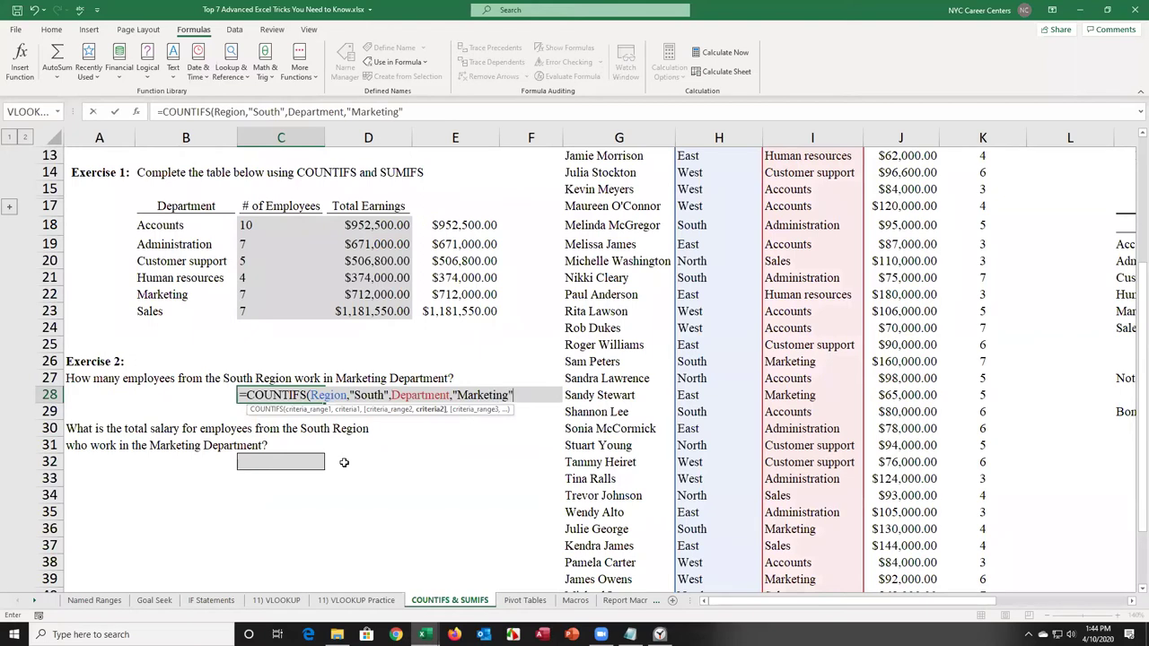
{"action": "type", "text": ")"}
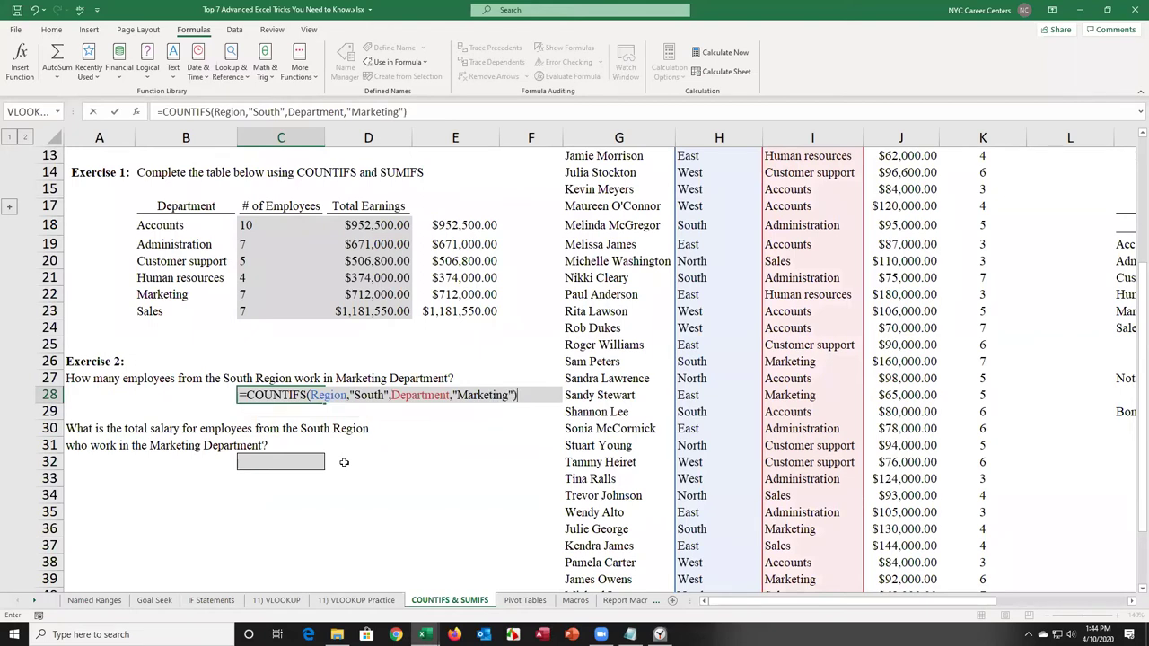
{"action": "key", "text": "Return"}
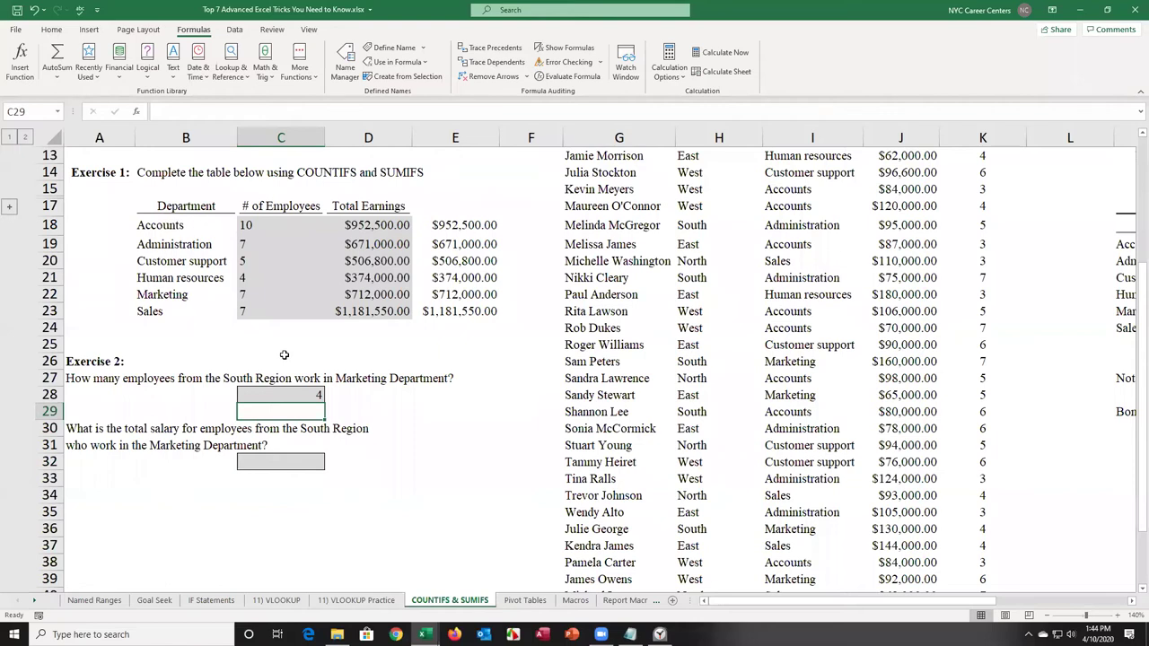
Step: Switch to the Timeline.xlsm workbook and enter Done as the status in C6
{"action": "key", "text": "alt+Tab"}
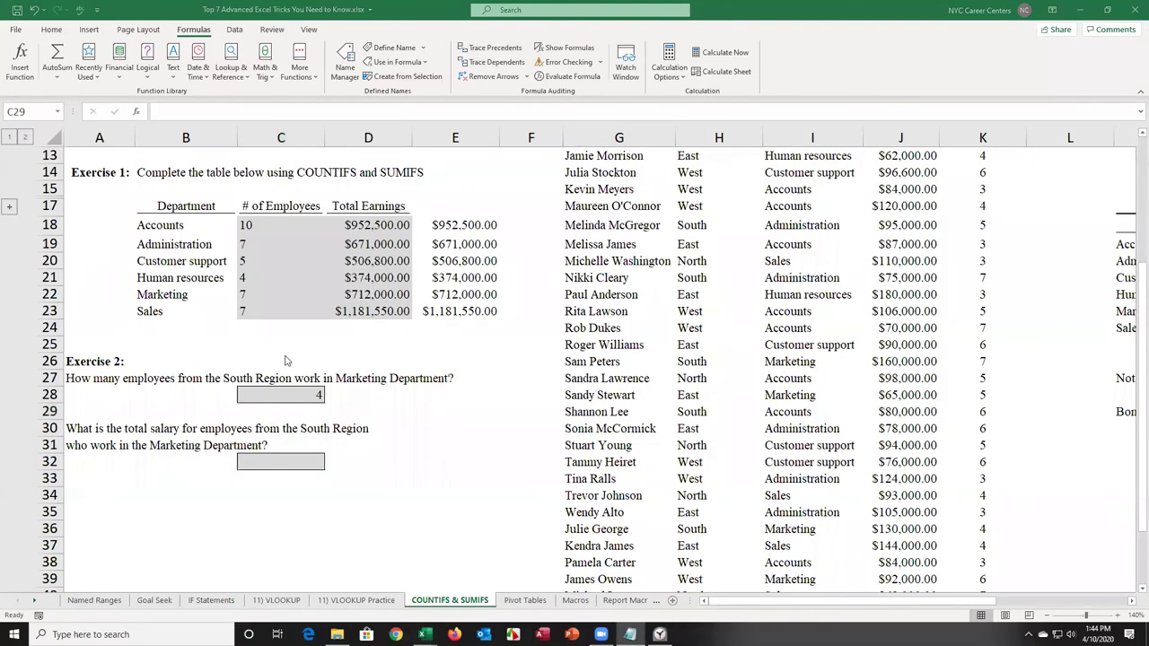
{"action": "key", "text": "alt+Tab"}
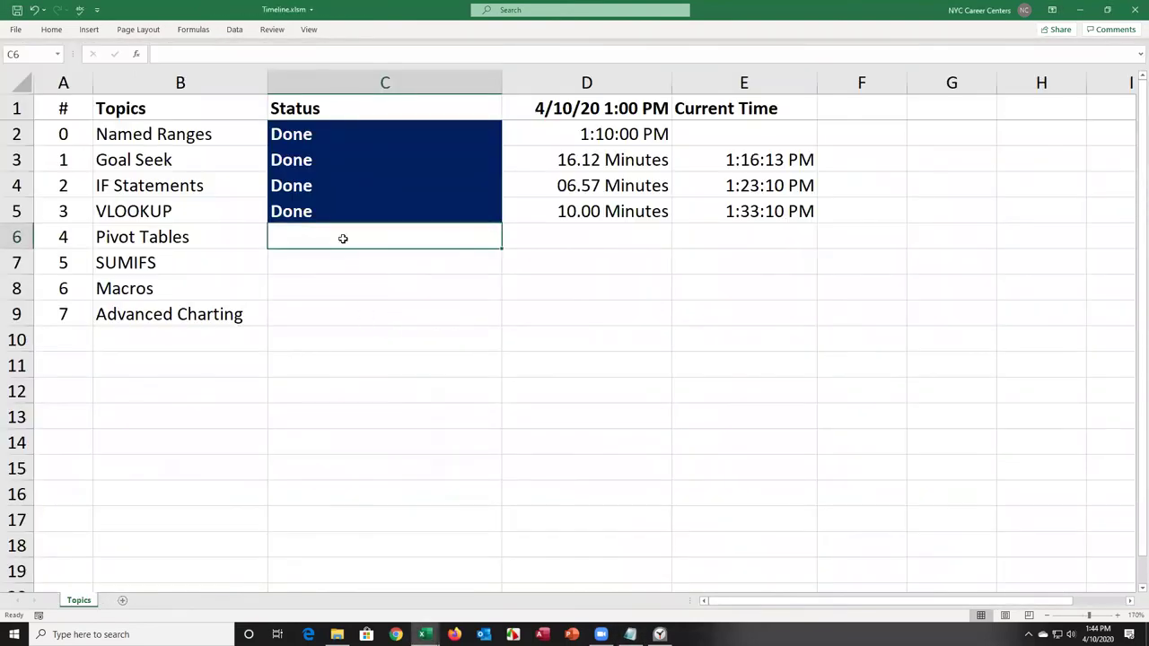
{"action": "type", "text": "Done"}
{"action": "key", "text": "Return"}
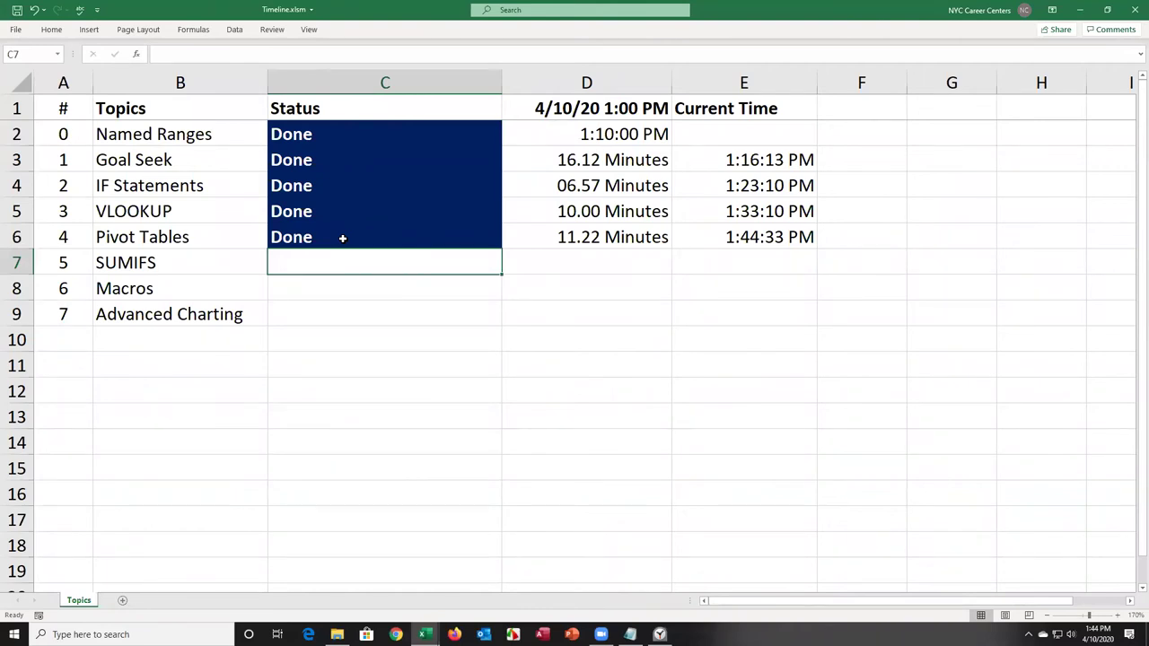
Step: Swap the SUMIFS and Pivot Tables topics so that SUMIFS is in B6 and Pivot Tables in B7
{"action": "key", "text": "Left"}
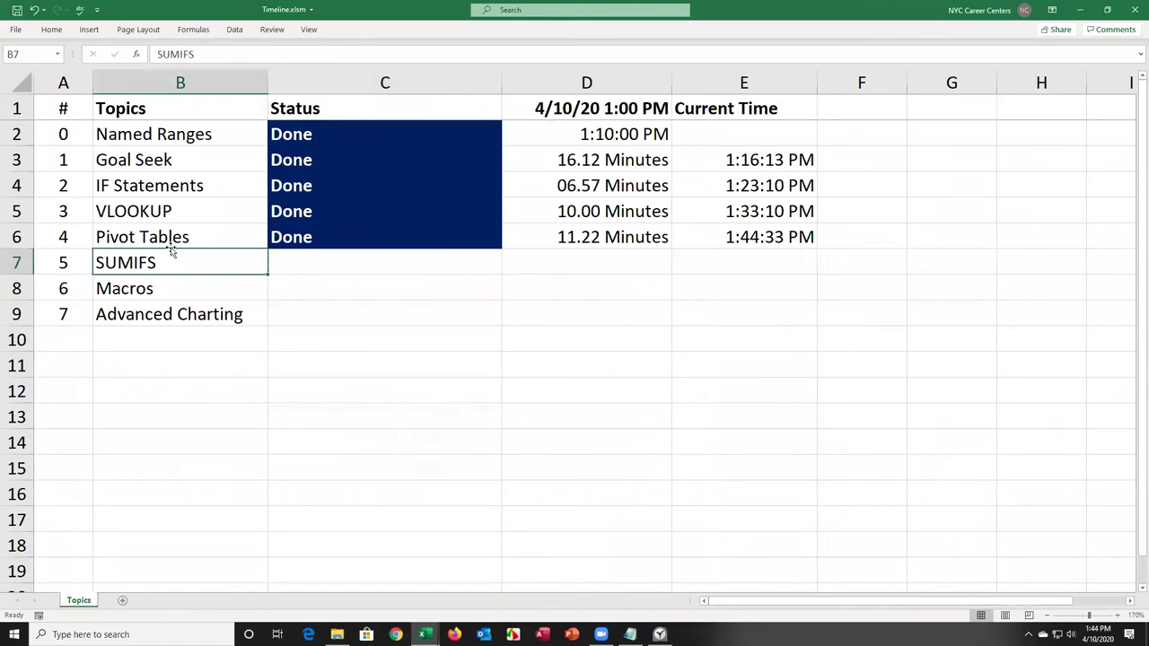
{"action": "left_click_drag", "start_coordinate": [167, 275], "coordinate": [143, 377]}
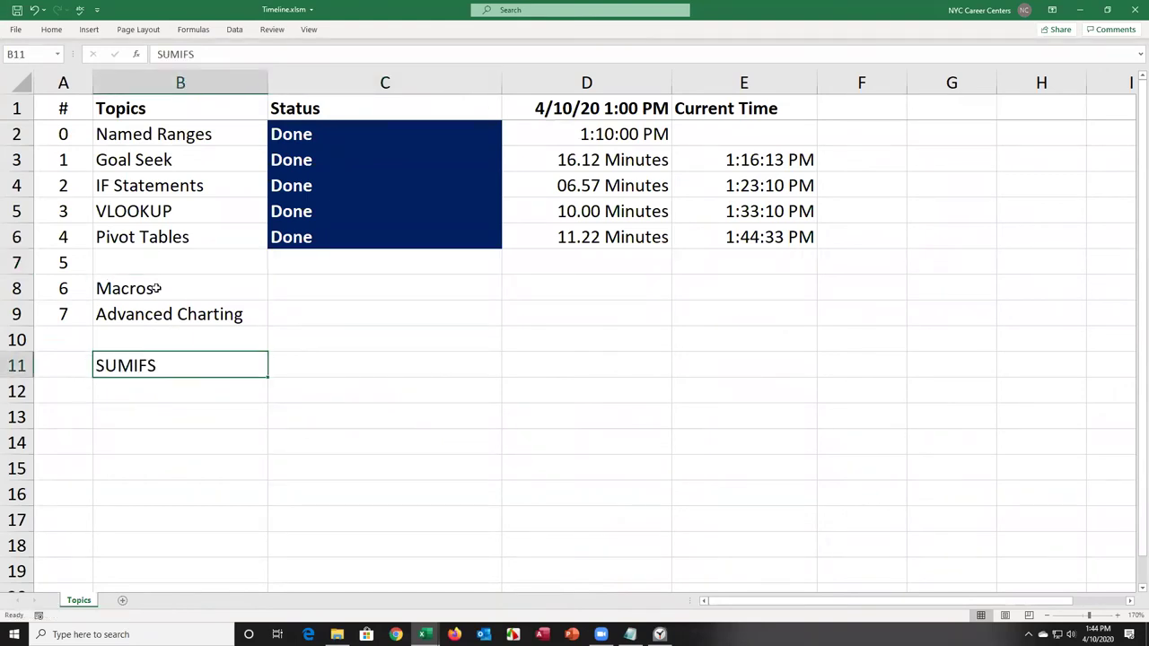
{"action": "left_click", "coordinate": [162, 240]}
{"action": "left_click_drag", "start_coordinate": [163, 250], "coordinate": [160, 262]}
{"action": "left_click", "coordinate": [146, 372]}
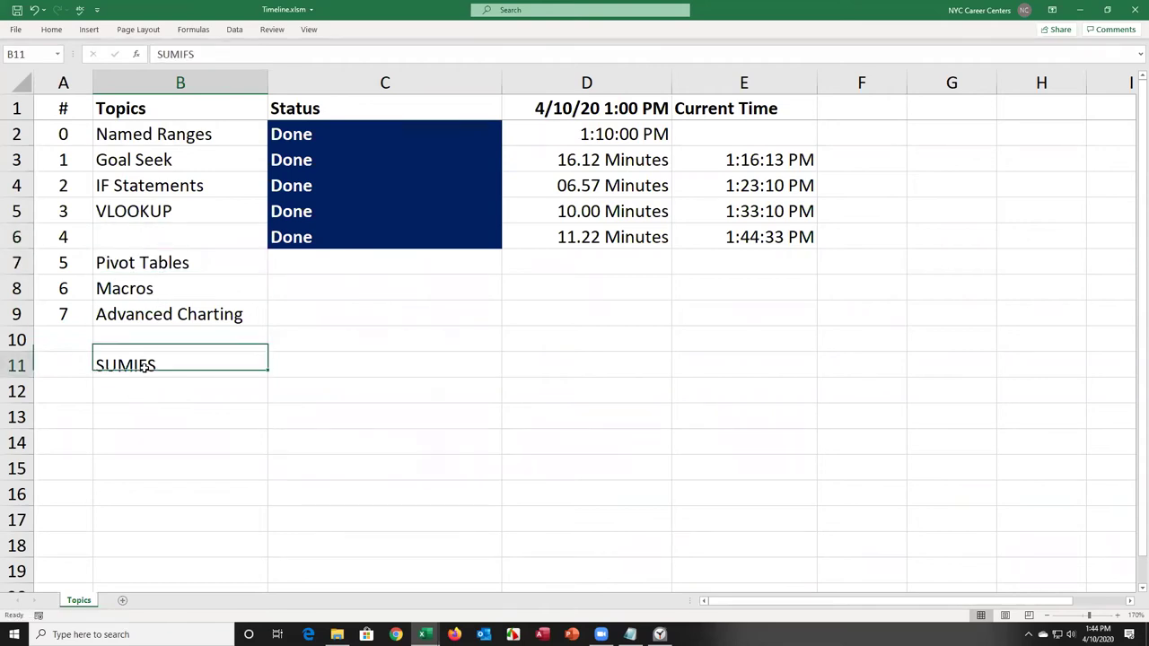
{"action": "left_click_drag", "start_coordinate": [155, 352], "coordinate": [185, 235]}
{"action": "left_click", "coordinate": [284, 266]}
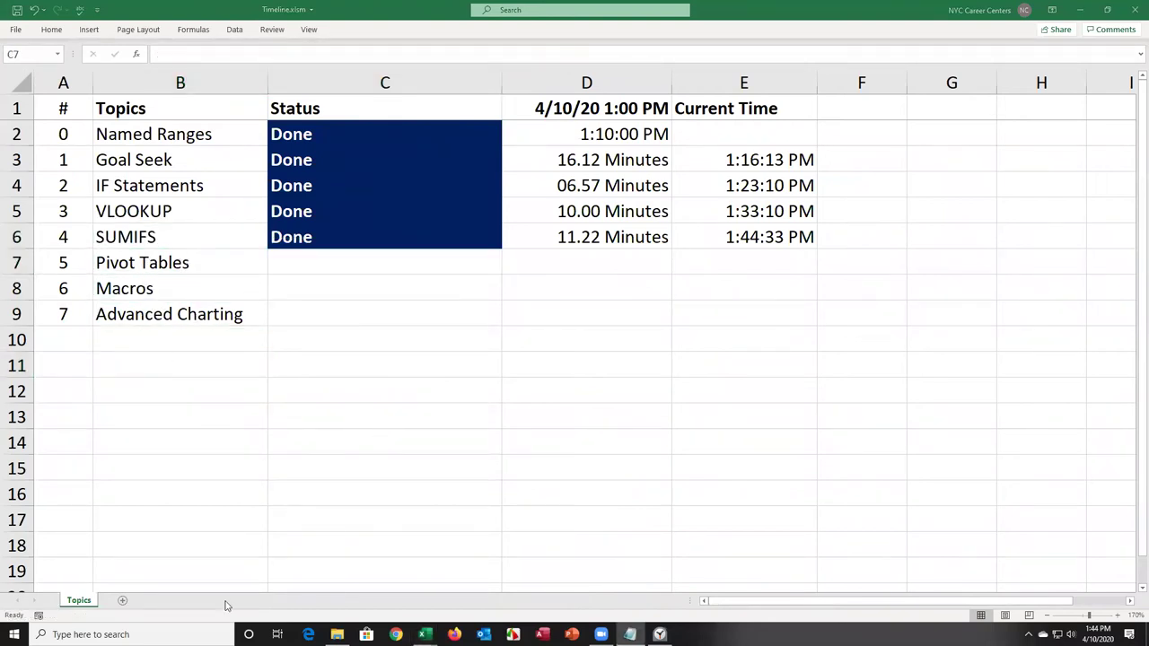
Step: Switch back to the Top 7 Advanced Excel Tricks workbook and move the Exercise 2 block down so that it starts in A47
{"action": "key", "text": "alt+Tab"}
{"action": "key", "text": "Tab"}
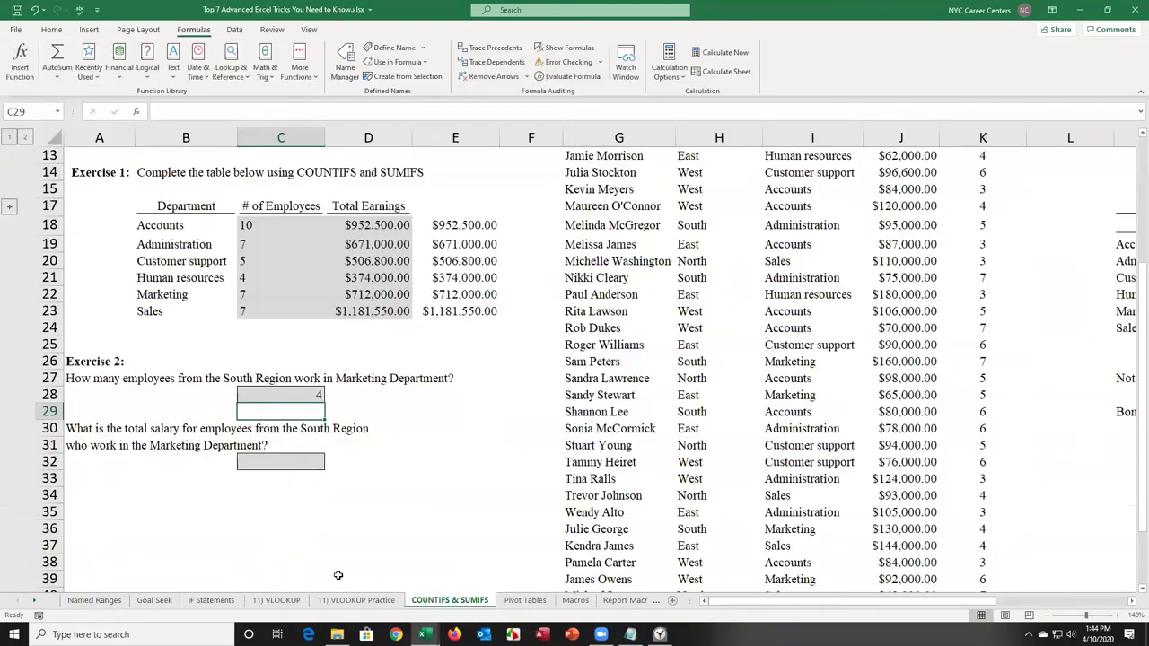
{"action": "left_click_drag", "start_coordinate": [79, 357], "coordinate": [303, 376]}
{"action": "left_click_drag", "start_coordinate": [297, 449], "coordinate": [290, 566]}
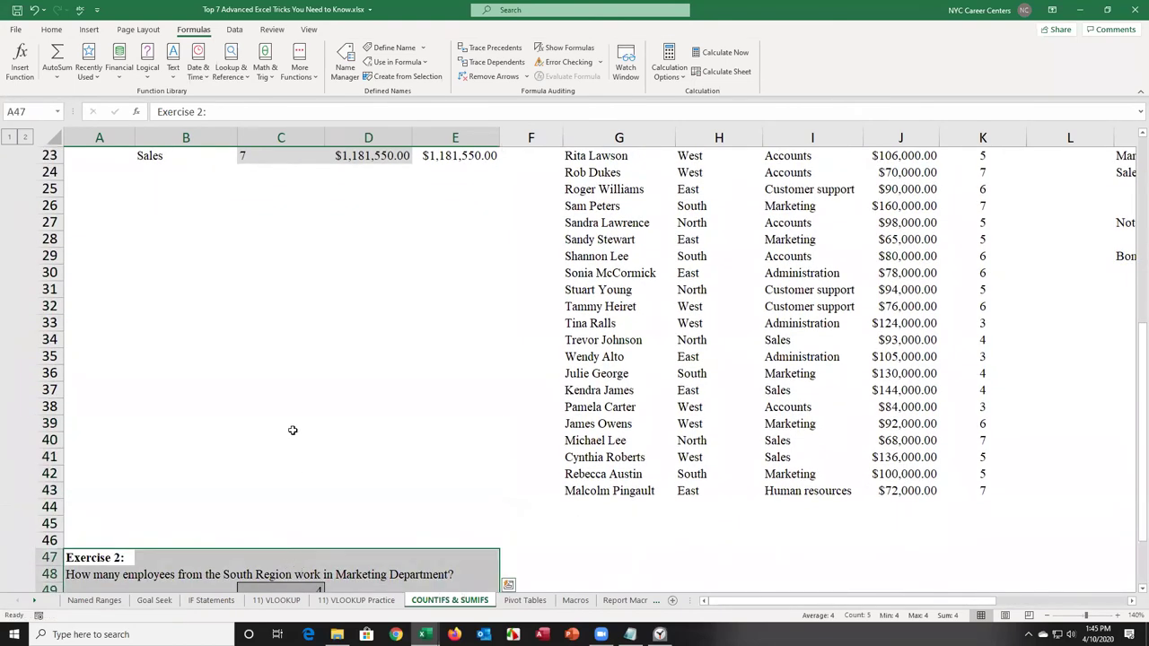
Step: Review the COUNTIFS formula in C18 and the SUMIFS formula in D18 of the Exercise 1 table
{"action": "left_click", "coordinate": [269, 273]}
{"action": "key", "text": "Up"}
{"action": "key", "text": "Up"}
{"action": "key", "text": "Up"}
{"action": "key", "text": "Up"}
{"action": "key", "text": "Up"}
{"action": "key", "text": "Up"}
{"action": "key", "text": "Up"}
{"action": "key", "text": "Up"}
{"action": "key", "text": "Up"}
{"action": "key", "text": "Up"}
{"action": "key", "text": "Up"}
{"action": "key", "text": "Up"}
{"action": "key", "text": "Up"}
{"action": "key", "text": "Up"}
{"action": "key", "text": "Up"}
{"action": "key", "text": "Up"}
{"action": "key", "text": "Up"}
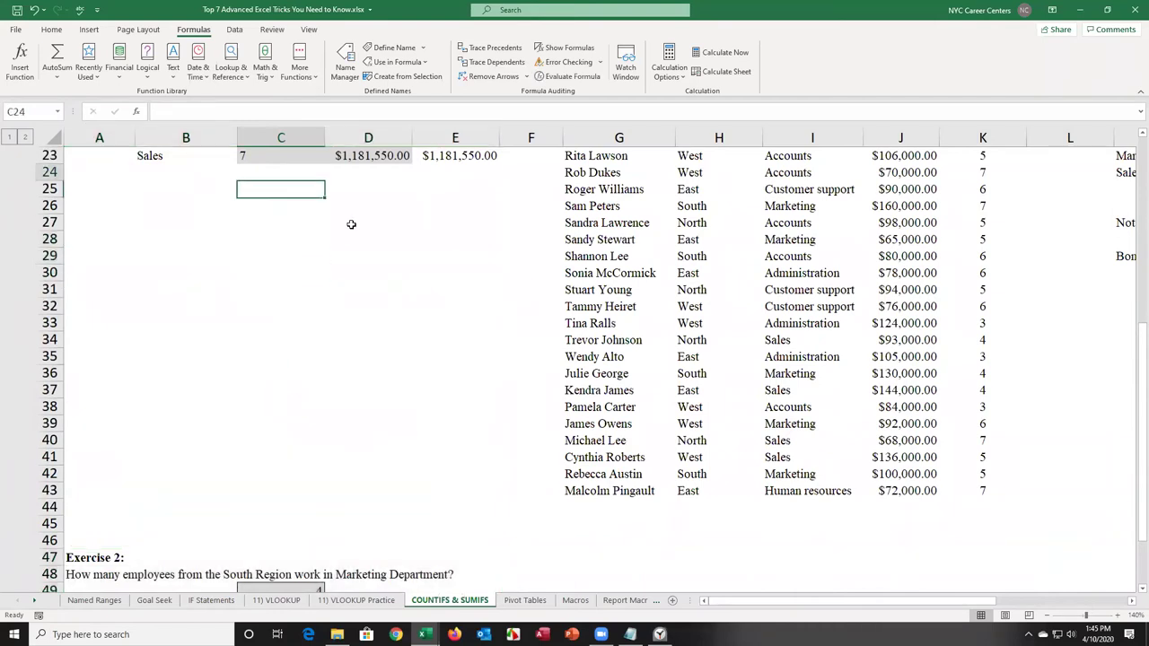
{"action": "key", "text": "Up"}
{"action": "key", "text": "ctrl+Down"}
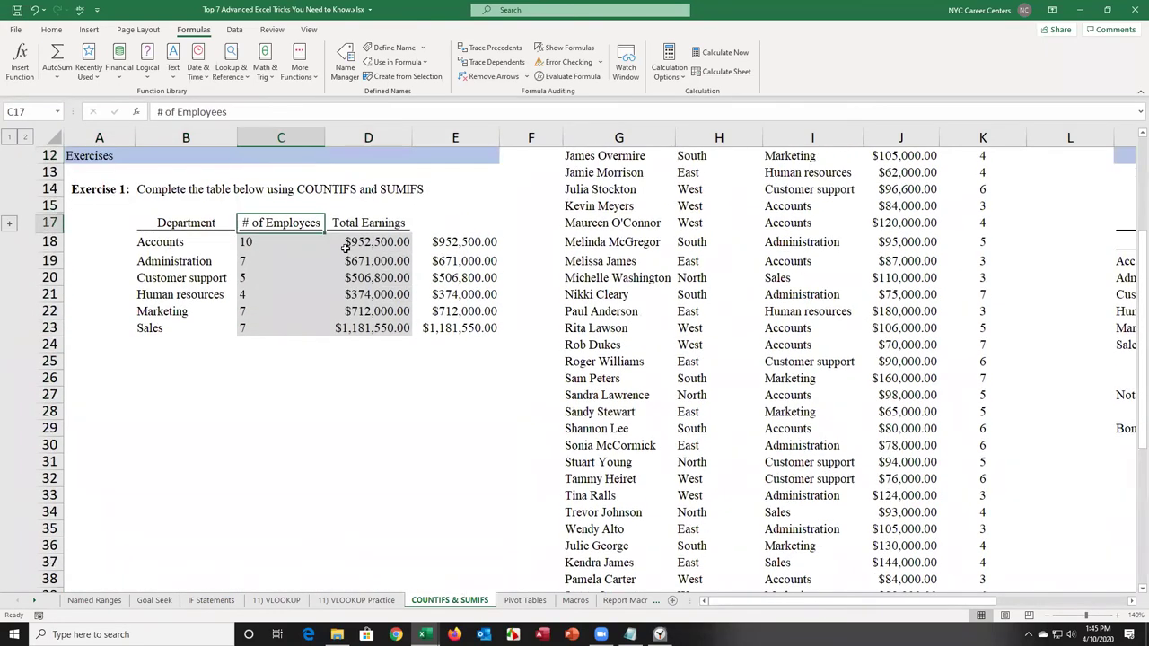
{"action": "left_click", "coordinate": [353, 243]}
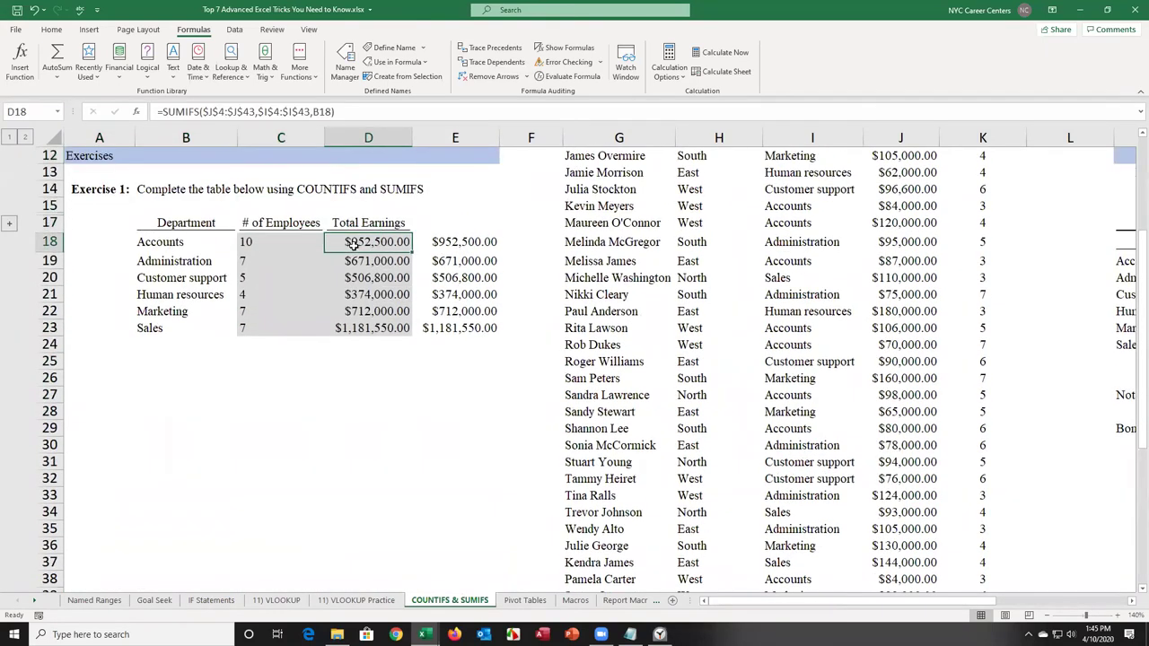
{"action": "left_click", "coordinate": [263, 243]}
{"action": "double_click", "coordinate": [263, 242]}
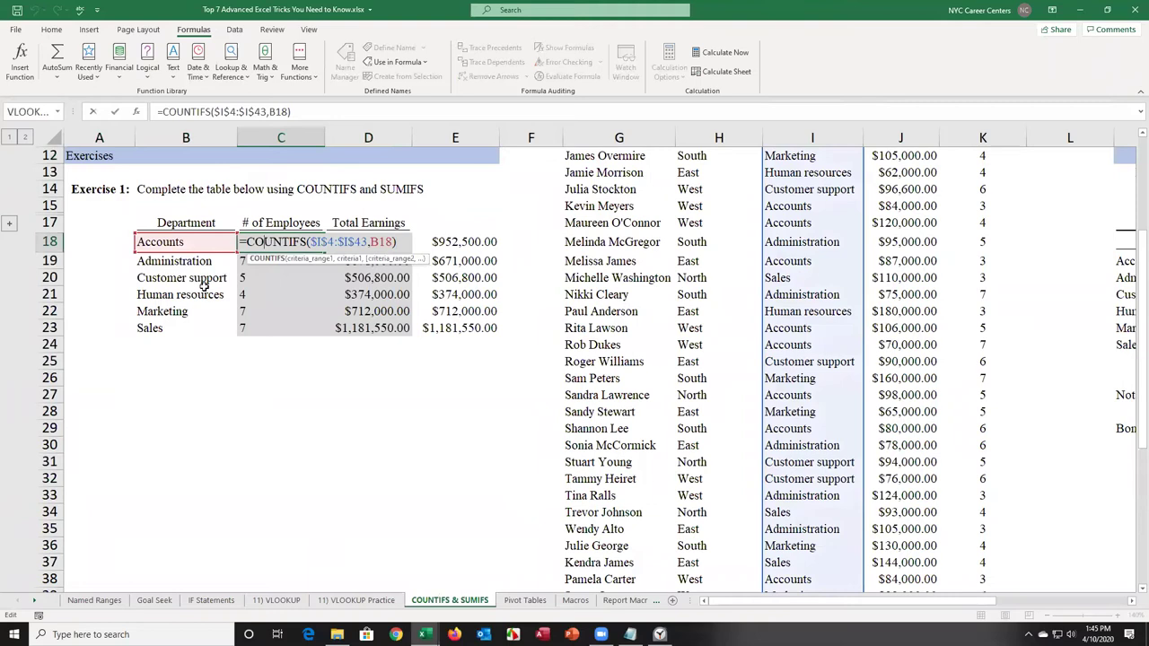
{"action": "key", "text": "Escape"}
{"action": "left_click", "coordinate": [370, 242]}
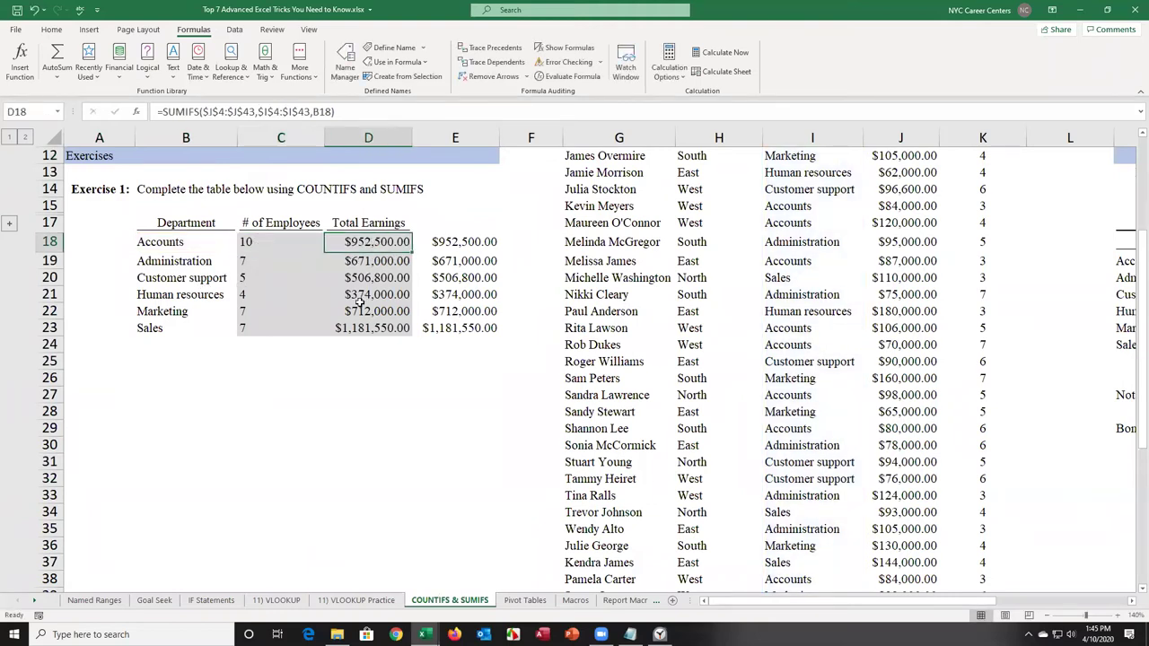
{"action": "left_click", "coordinate": [287, 242]}
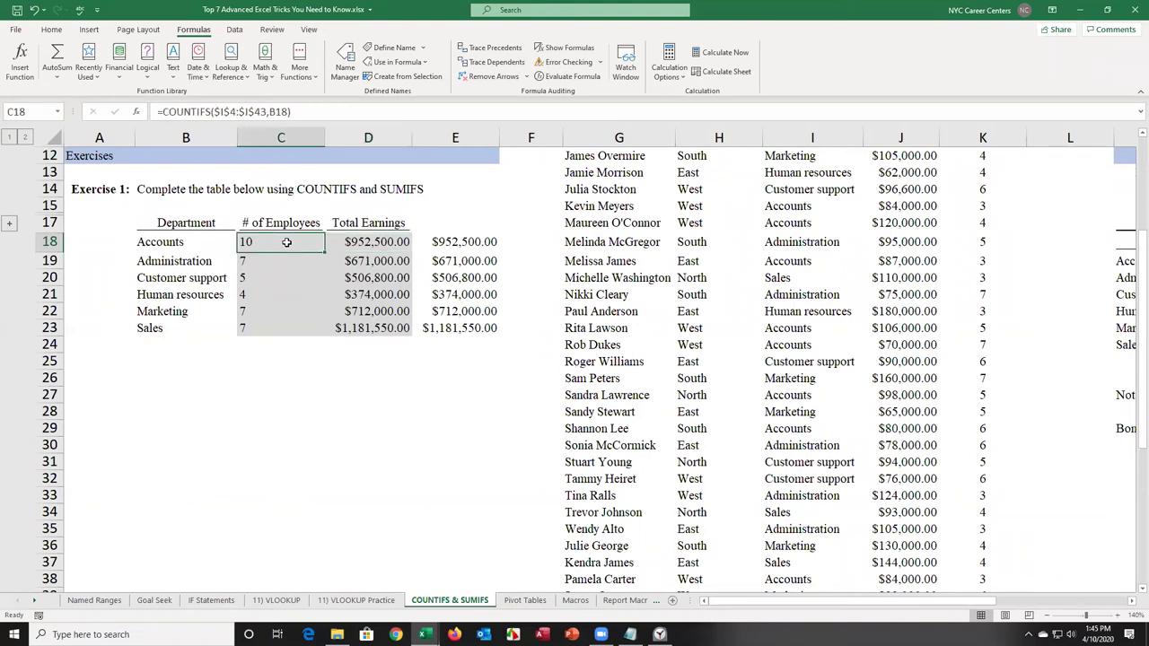
{"action": "double_click", "coordinate": [287, 243]}
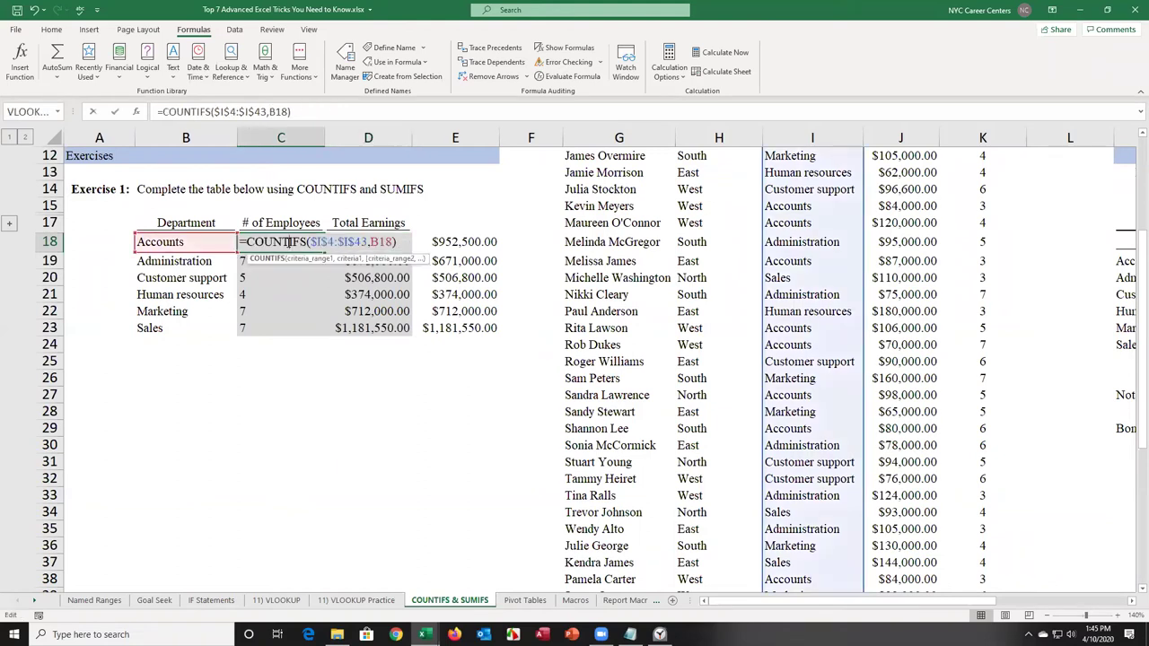
{"action": "key", "text": "Escape"}
{"action": "double_click", "coordinate": [385, 243]}
{"action": "key", "text": "Escape"}
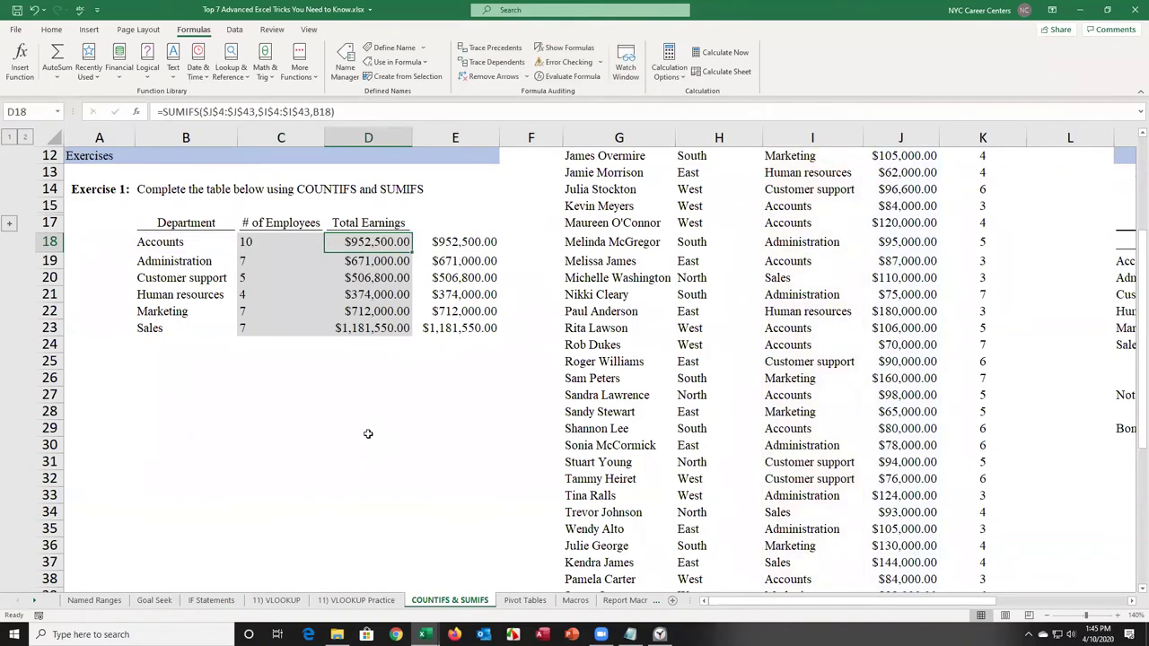
{"action": "left_click", "coordinate": [368, 431]}
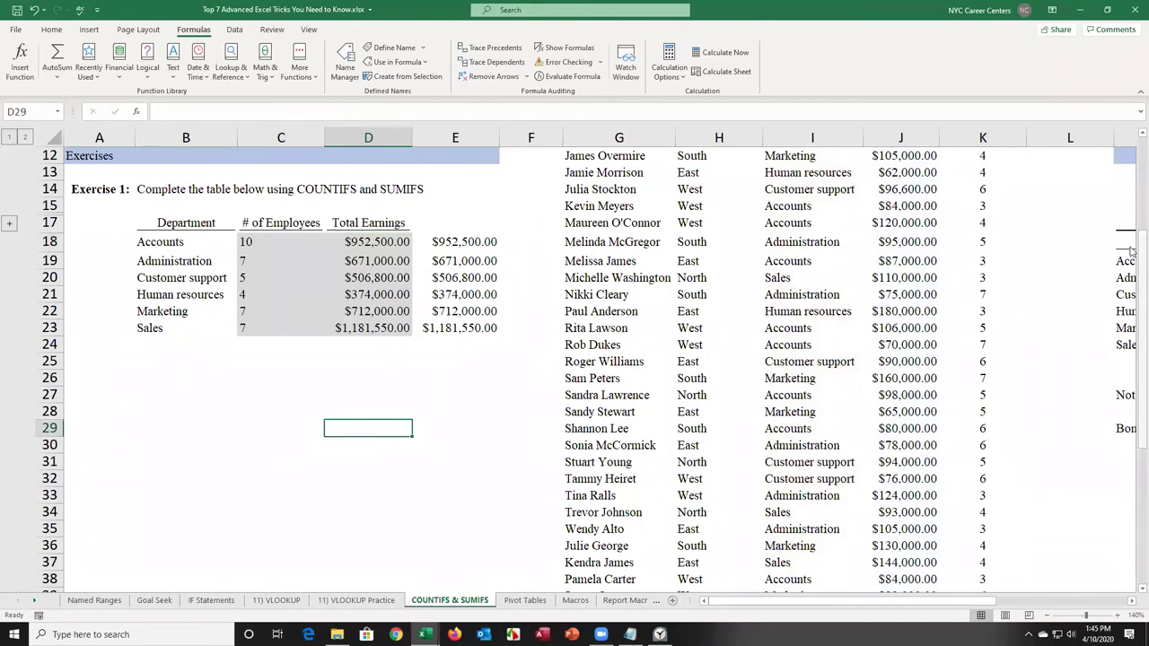
Step: Examine the employee data table starting at G3, with its Name, Region, Department, Earnings and Years of Service columns
{"action": "left_click_drag", "start_coordinate": [1133, 251], "coordinate": [1134, 148]}
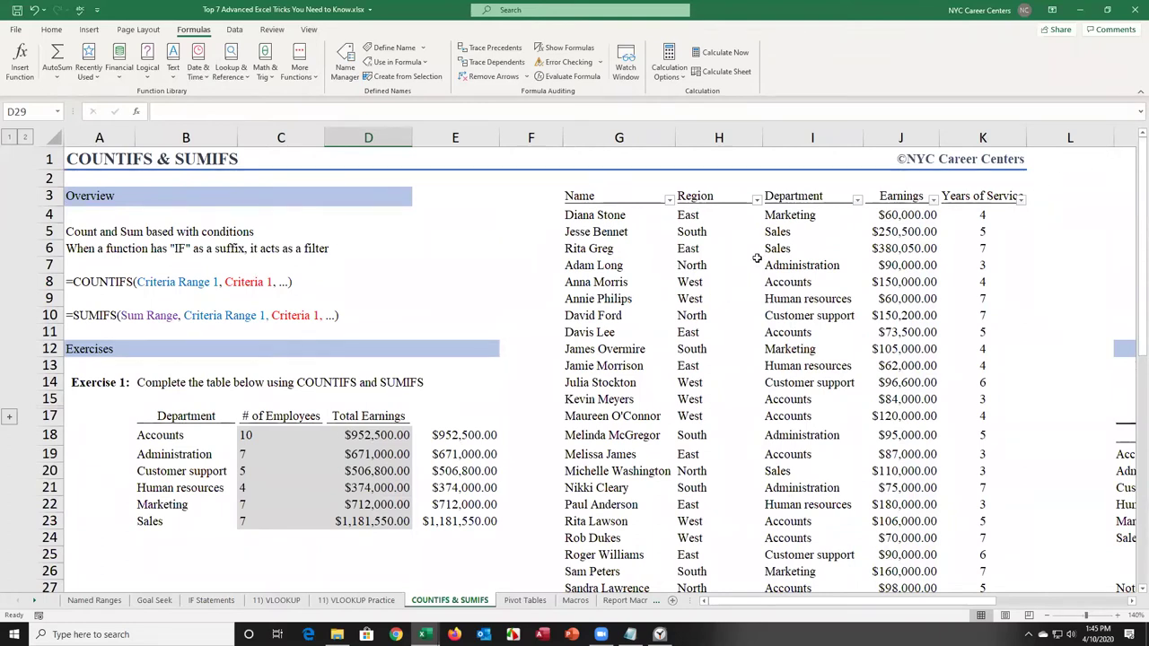
{"action": "left_click_drag", "start_coordinate": [600, 196], "coordinate": [905, 456]}
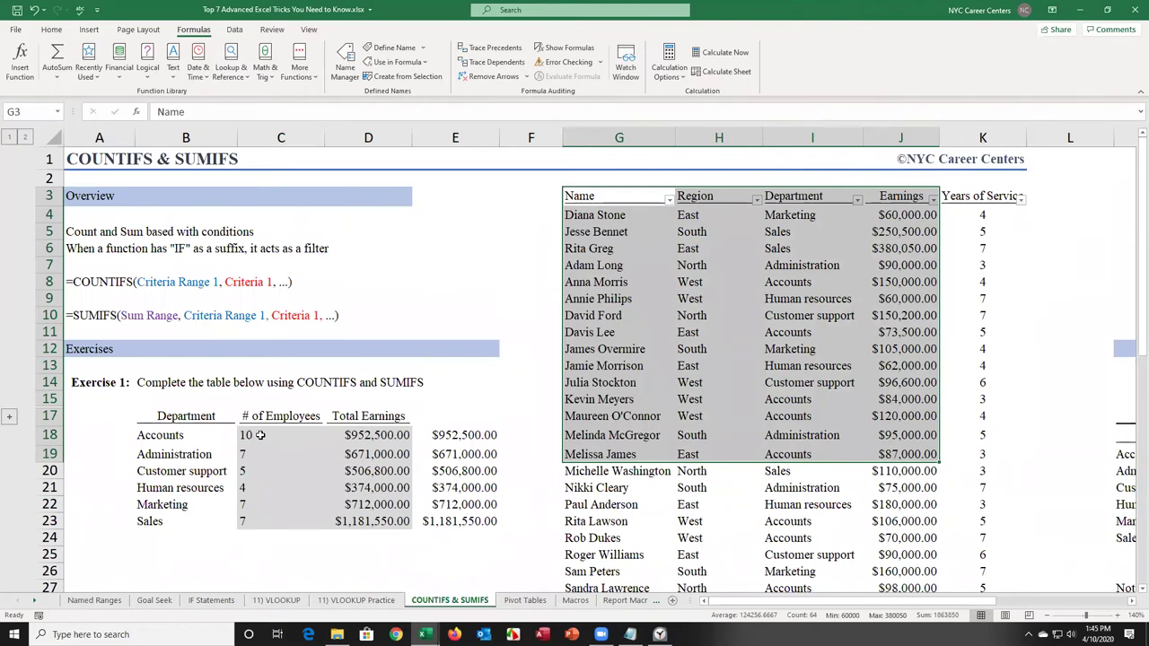
{"action": "left_click", "coordinate": [608, 438]}
{"action": "left_click", "coordinate": [756, 361]}
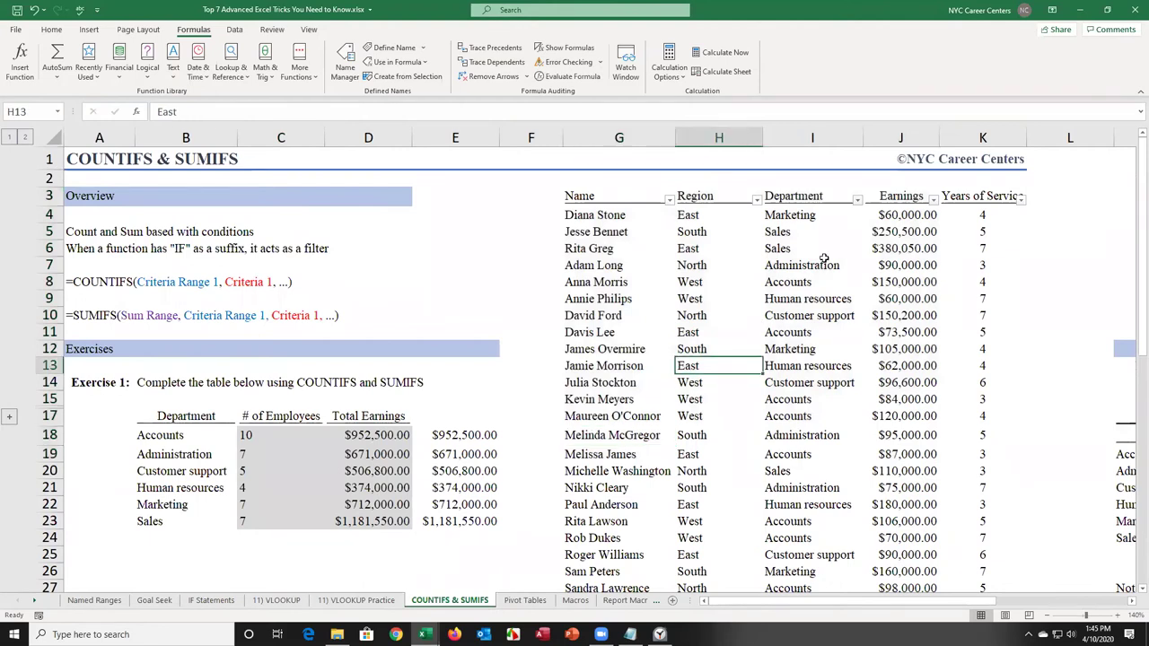
{"action": "left_click", "coordinate": [748, 277]}
{"action": "left_click", "coordinate": [654, 345]}
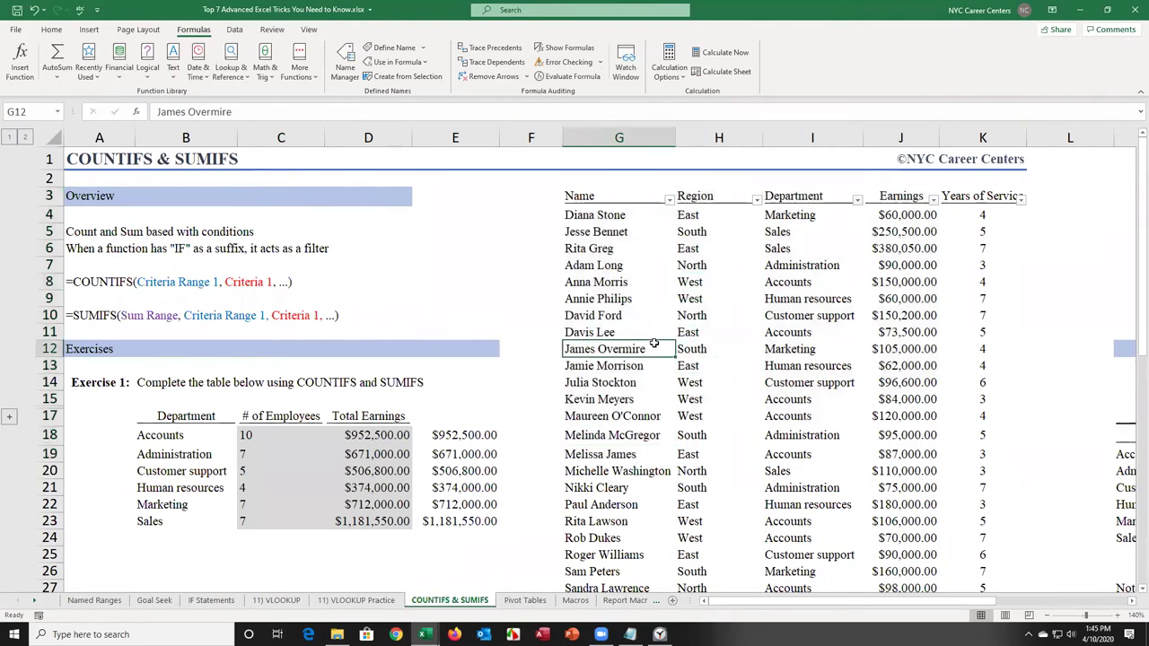
{"action": "left_click", "coordinate": [786, 362]}
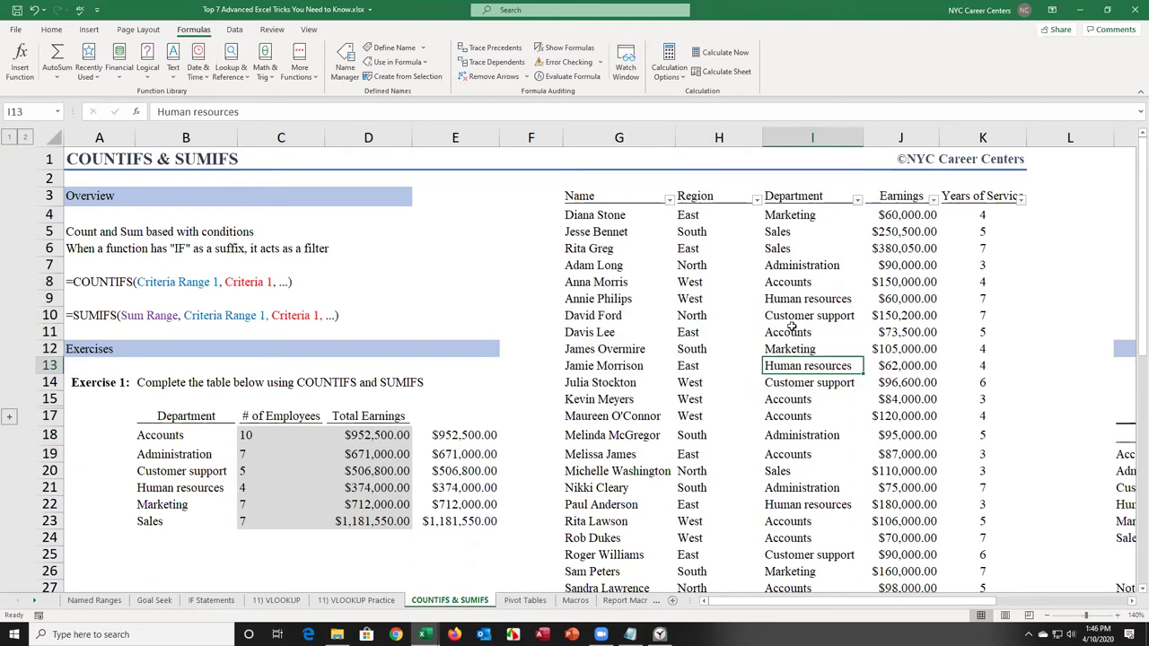
{"action": "left_click_drag", "start_coordinate": [581, 194], "coordinate": [980, 522]}
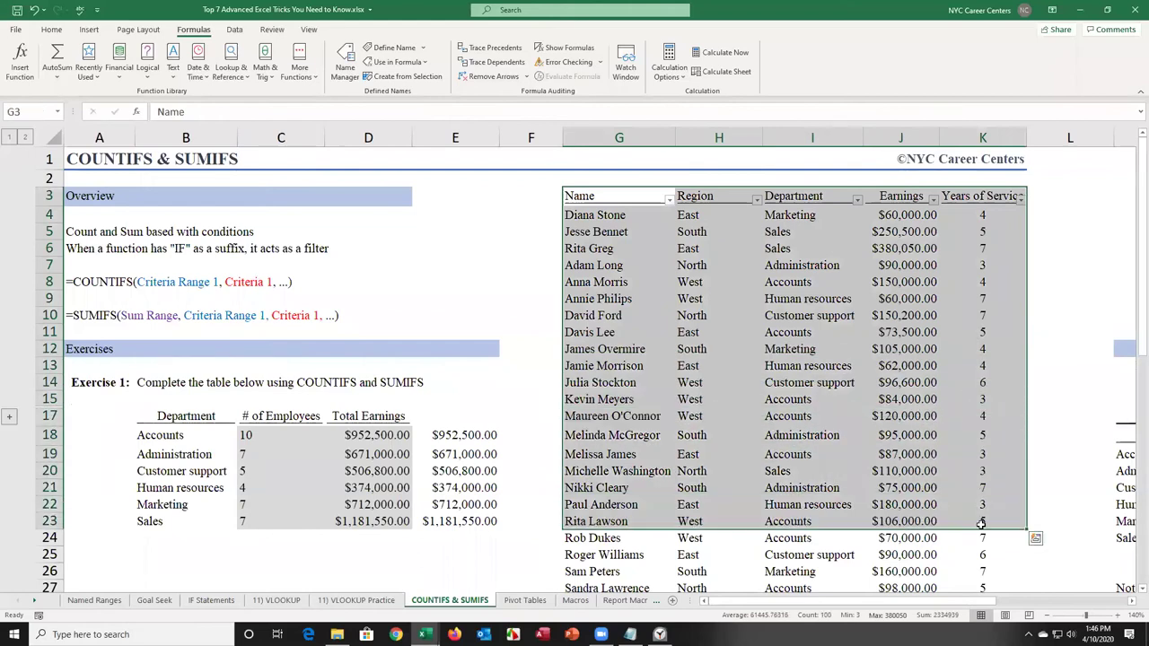
{"action": "left_click", "coordinate": [767, 325]}
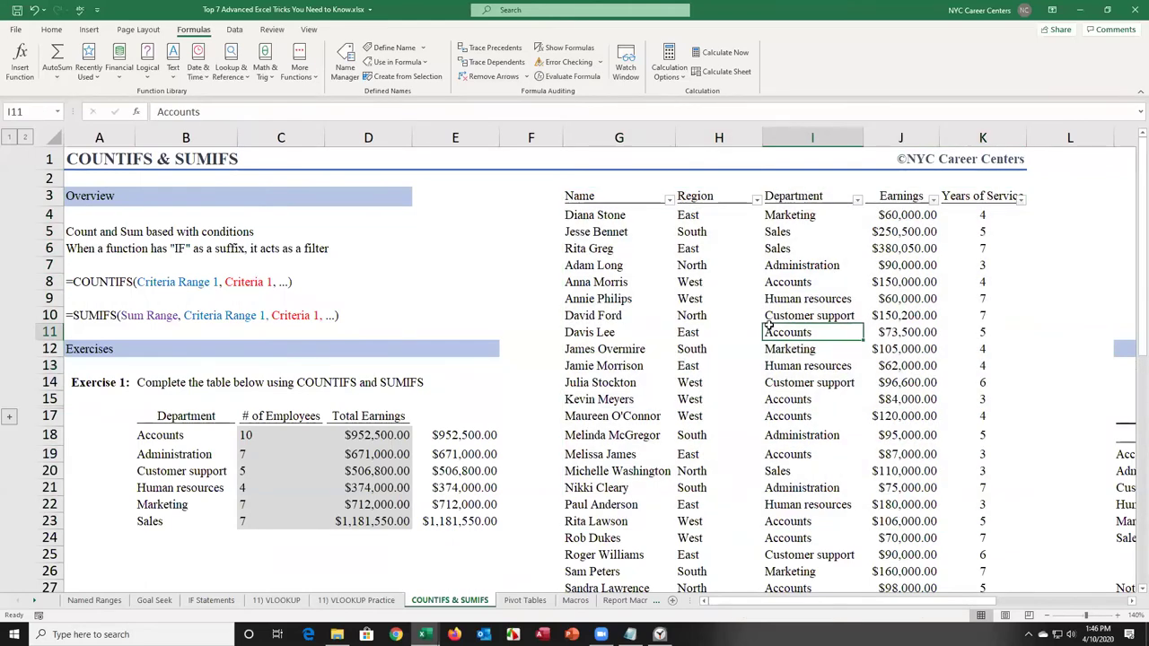
Step: Insert a PivotTable from the employee data in G3:K43, placed on the existing COUNTIFS & SUMIFS worksheet at B26
{"action": "left_click", "coordinate": [721, 299]}
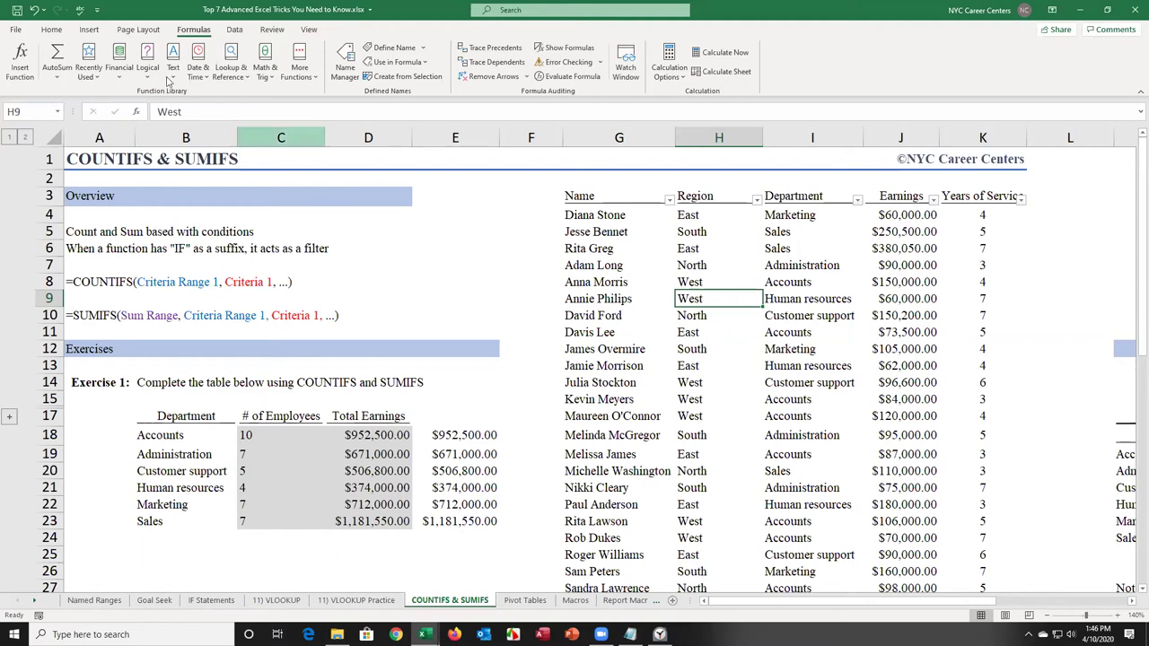
{"action": "left_click", "coordinate": [90, 30]}
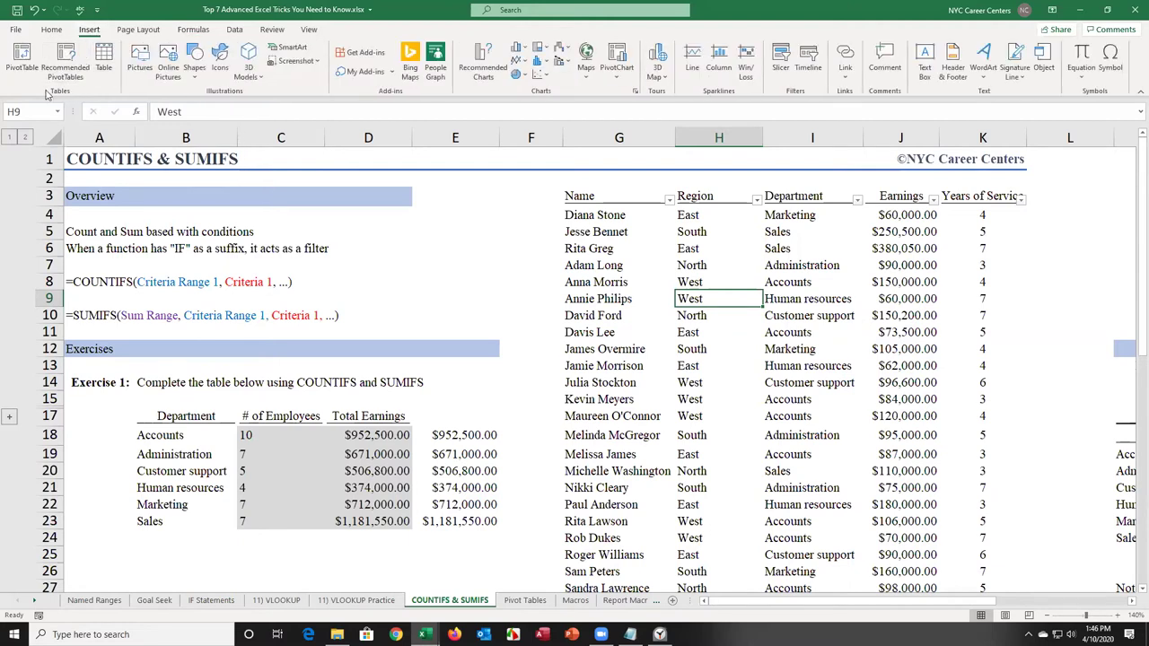
{"action": "left_click", "coordinate": [25, 72]}
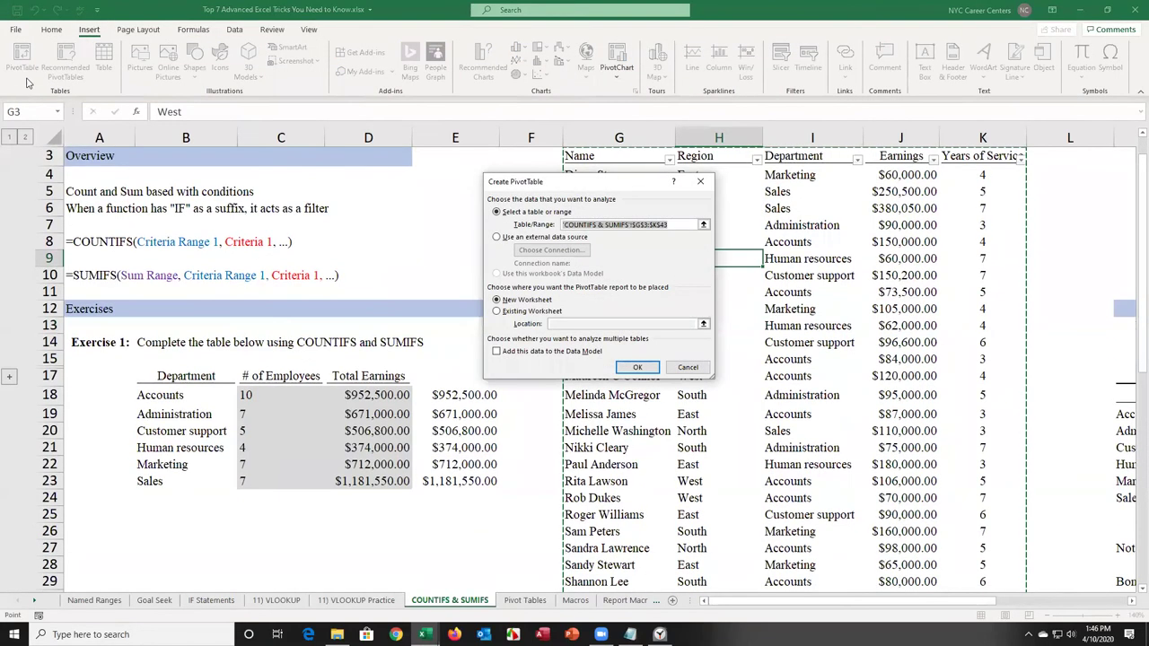
{"action": "left_click", "coordinate": [498, 311]}
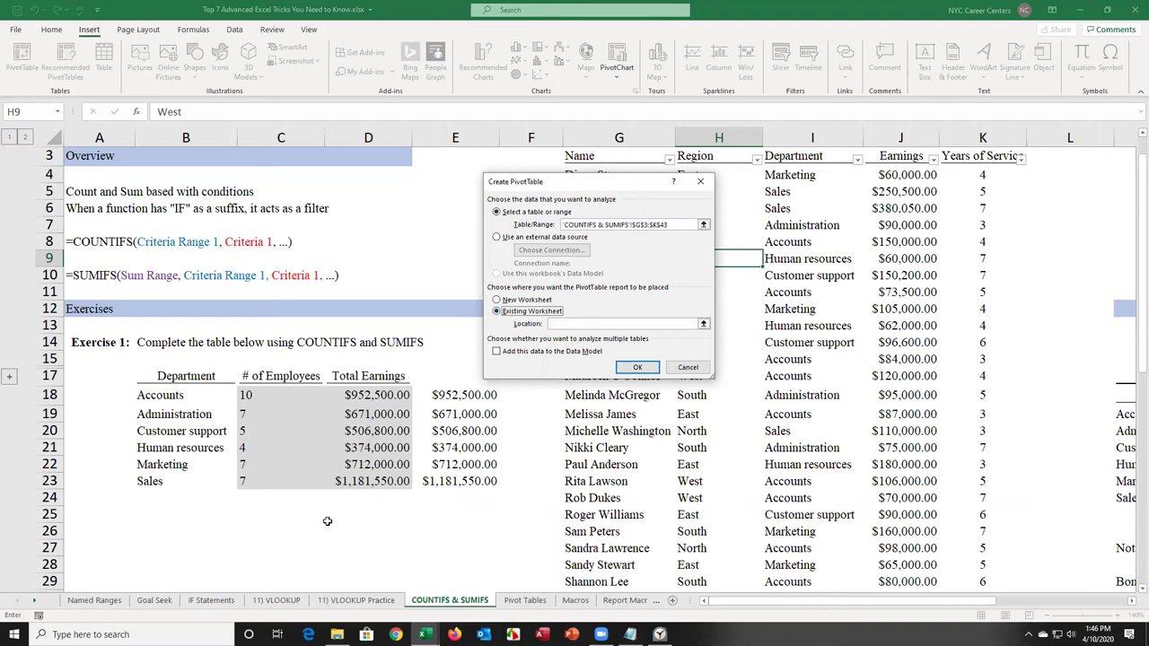
{"action": "left_click", "coordinate": [559, 324]}
{"action": "left_click", "coordinate": [148, 526]}
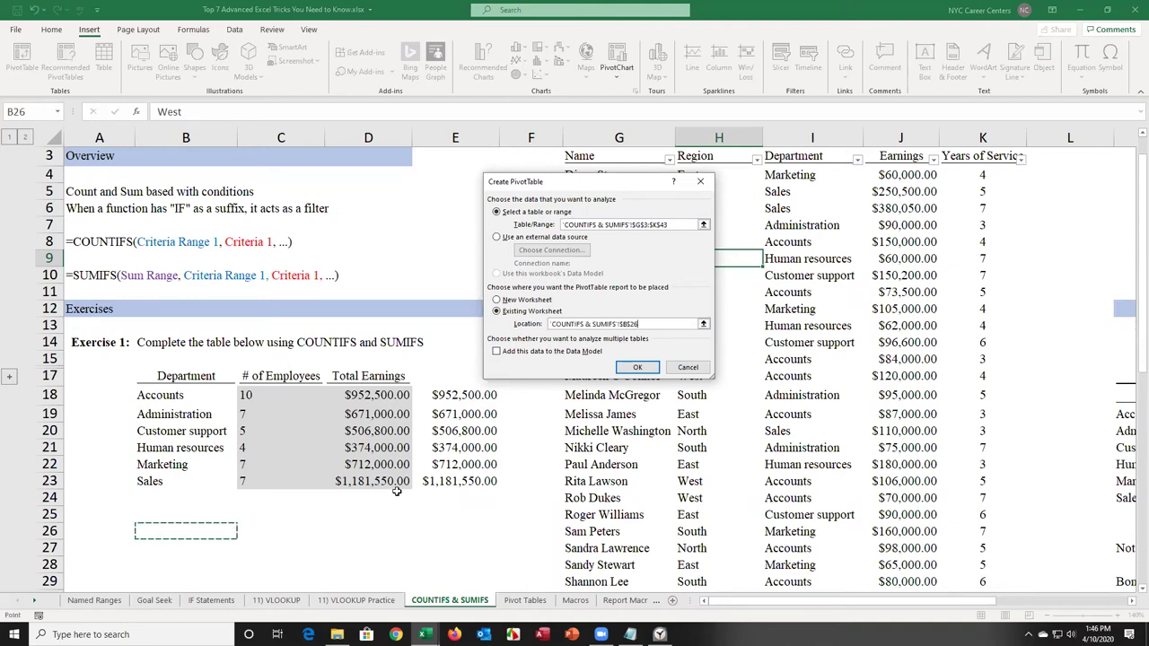
{"action": "left_click", "coordinate": [634, 367]}
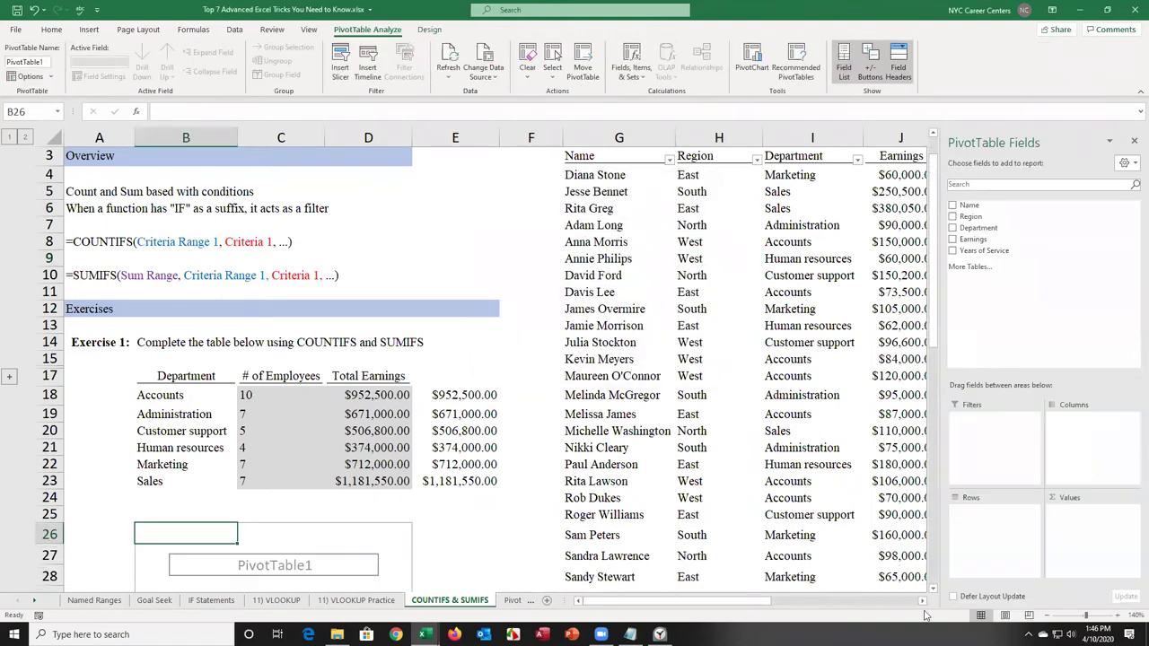
Step: Add the Department field to the PivotTable's rows and count the Name field in its values
{"action": "scroll", "coordinate": [933, 591], "scroll_direction": "down", "scroll_amount": 4}
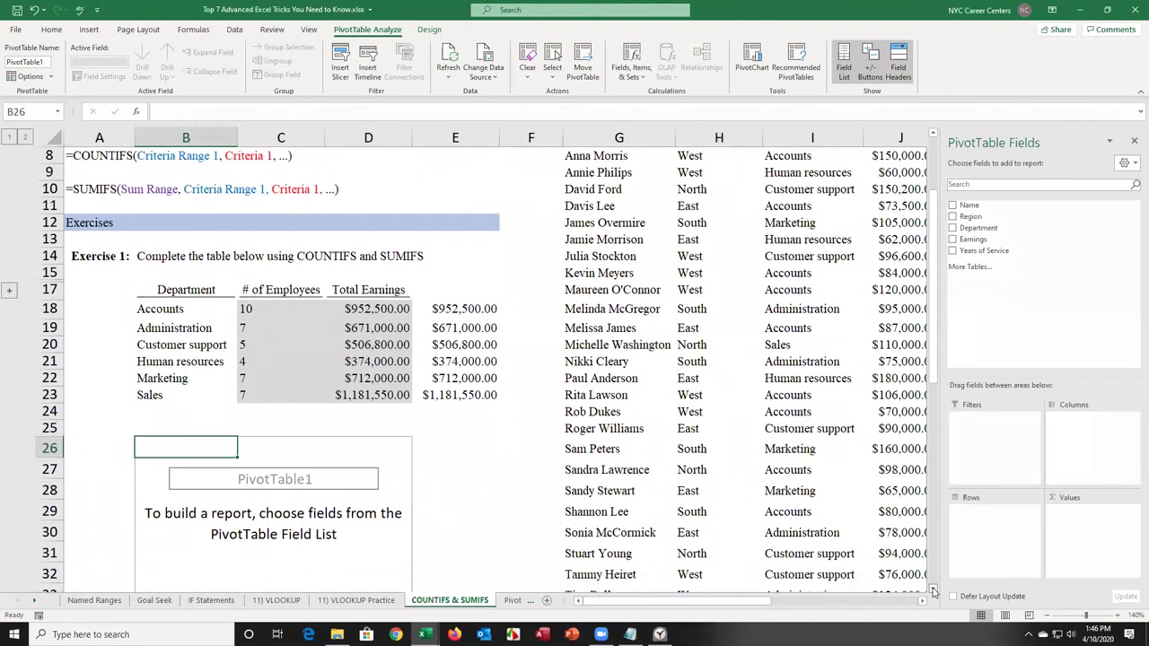
{"action": "scroll", "coordinate": [934, 591], "scroll_direction": "down", "scroll_amount": 3}
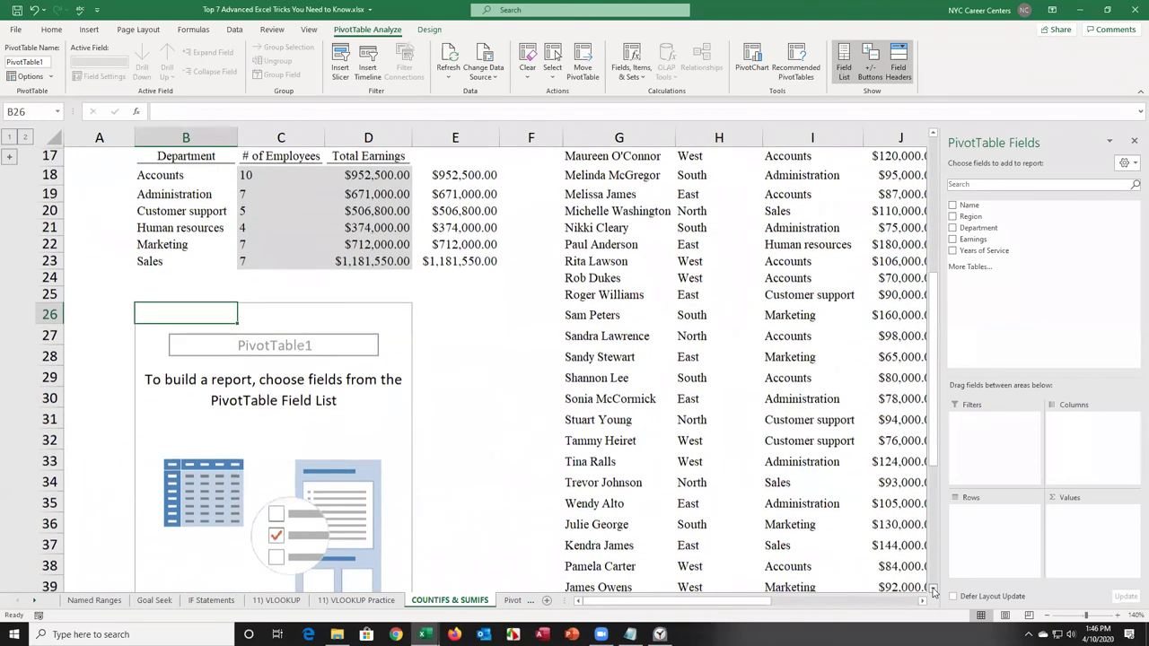
{"action": "scroll", "coordinate": [934, 591], "scroll_direction": "down", "scroll_amount": 1}
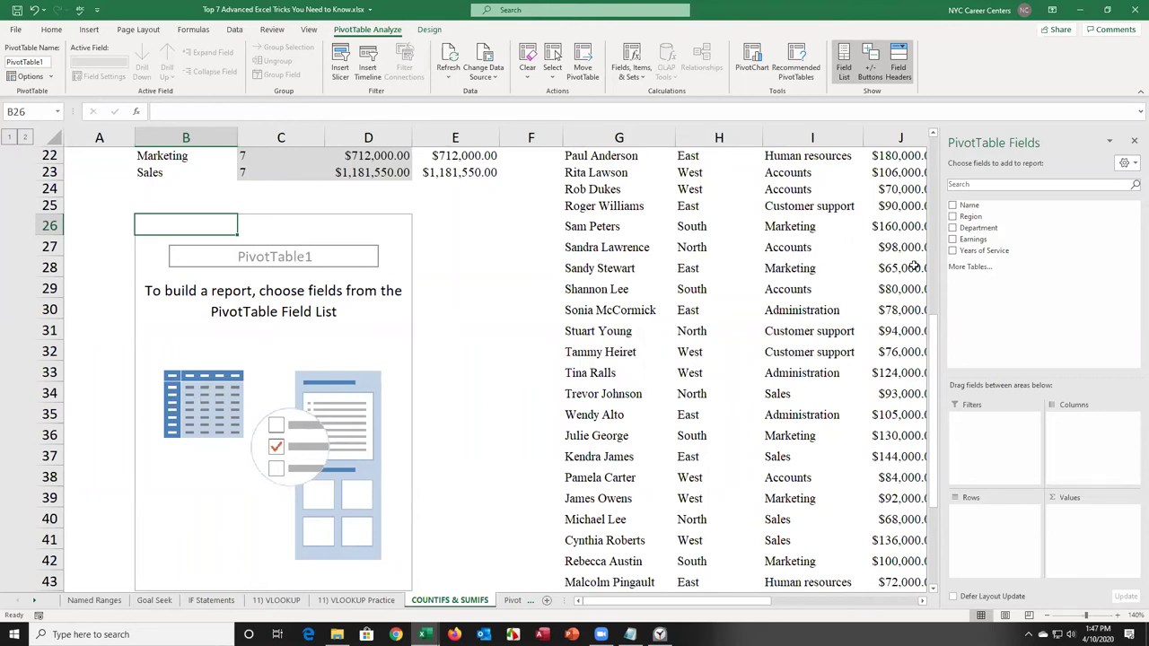
{"action": "scroll", "coordinate": [932, 135], "scroll_direction": "up", "scroll_amount": 4}
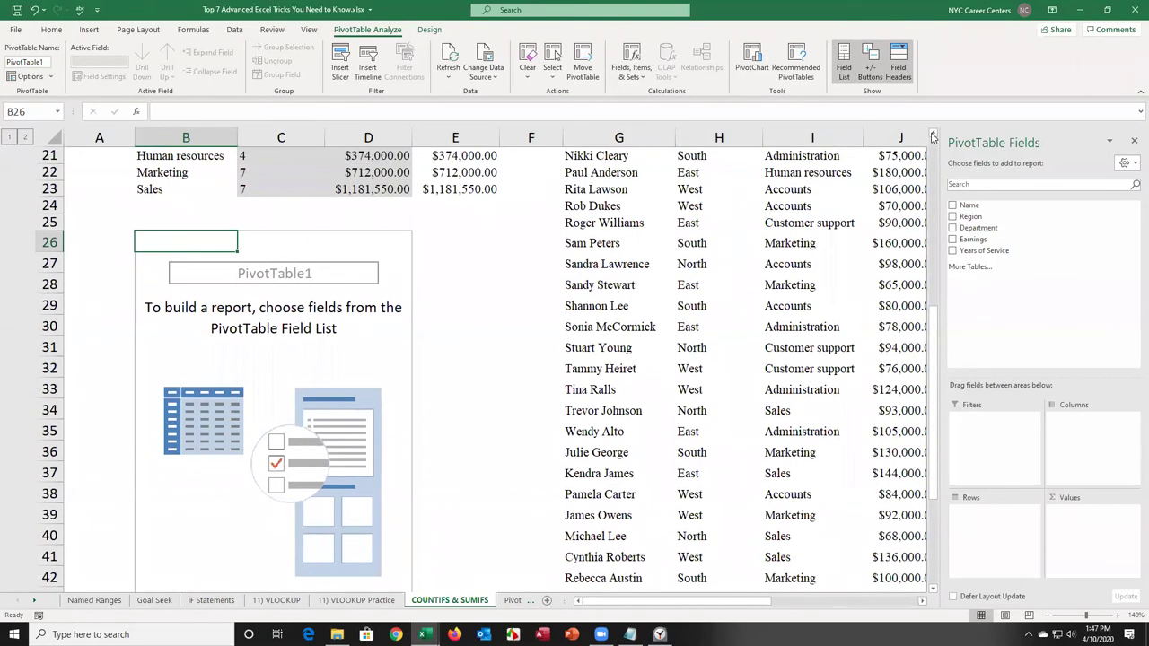
{"action": "left_click", "coordinate": [932, 134]}
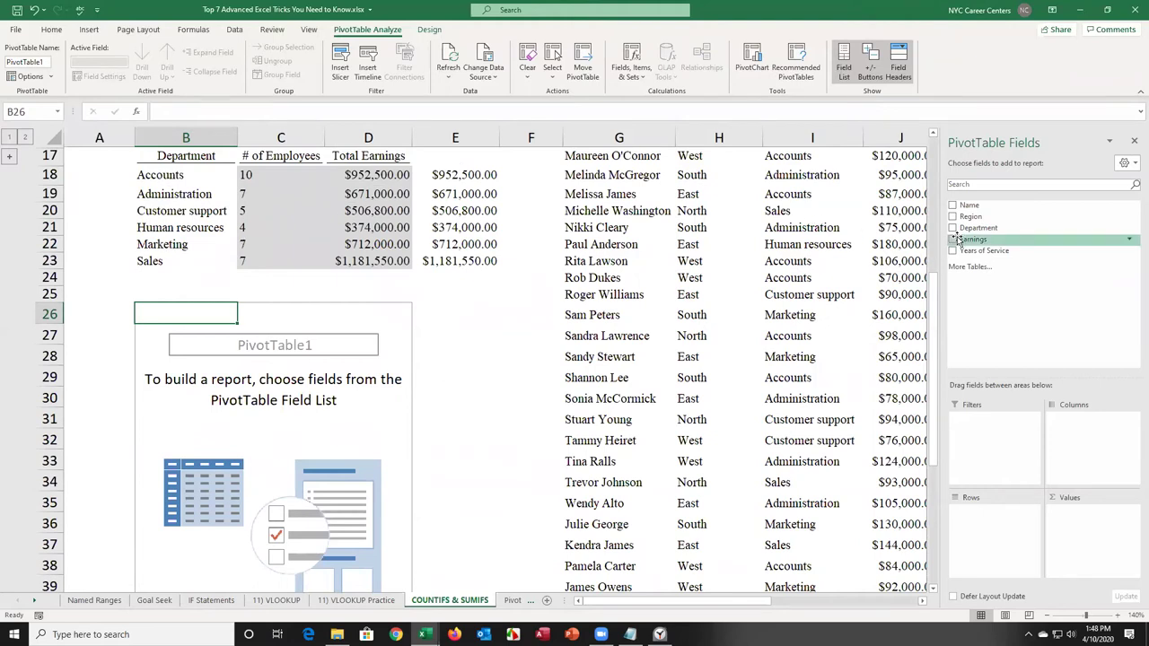
{"action": "left_click_drag", "start_coordinate": [970, 230], "coordinate": [974, 523]}
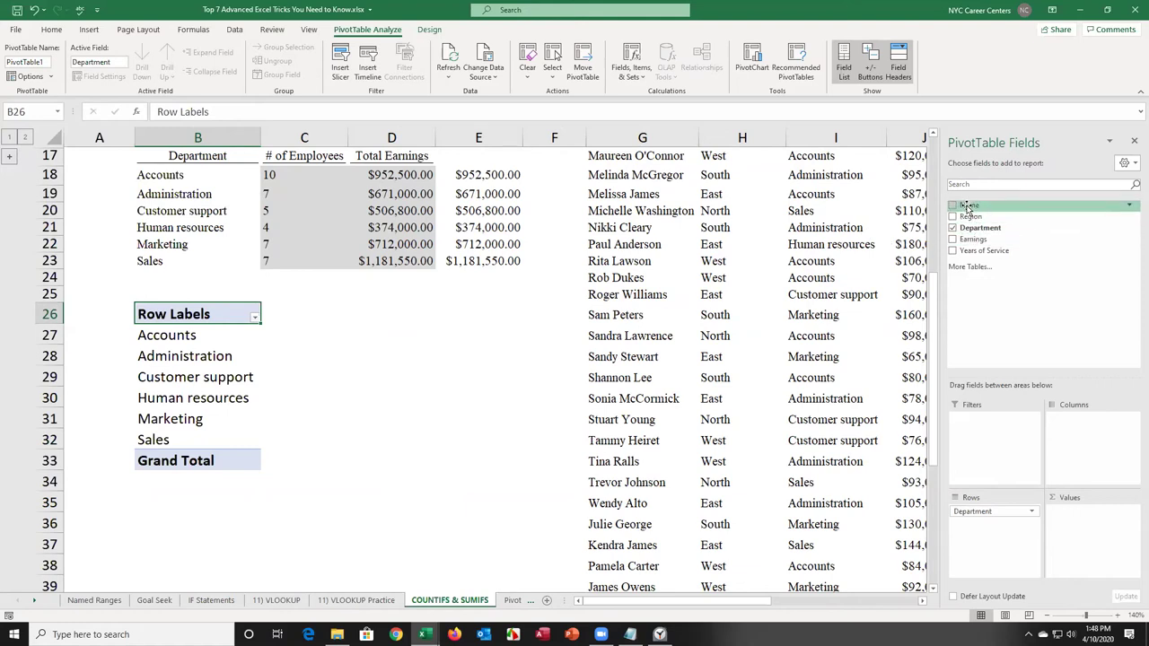
{"action": "left_click_drag", "start_coordinate": [968, 208], "coordinate": [1072, 525]}
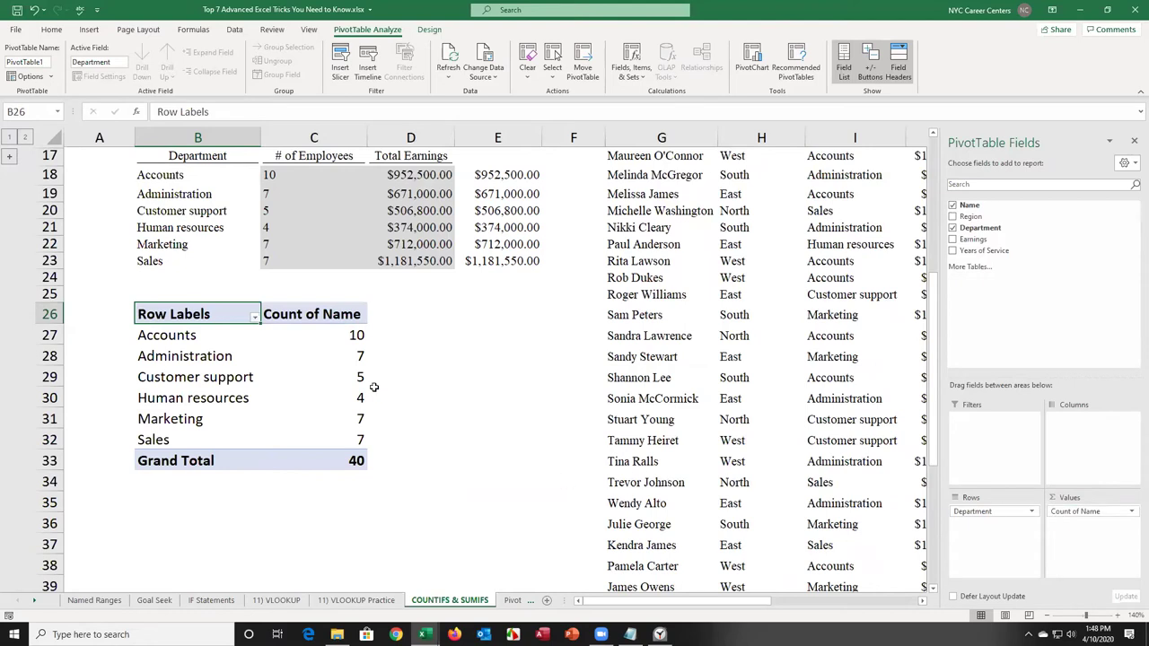
Step: Left-align the employee counts in C27:C32 and add the Earnings field as a sum to the PivotTable's values
{"action": "left_click_drag", "start_coordinate": [321, 340], "coordinate": [332, 438]}
{"action": "left_click", "coordinate": [53, 33]}
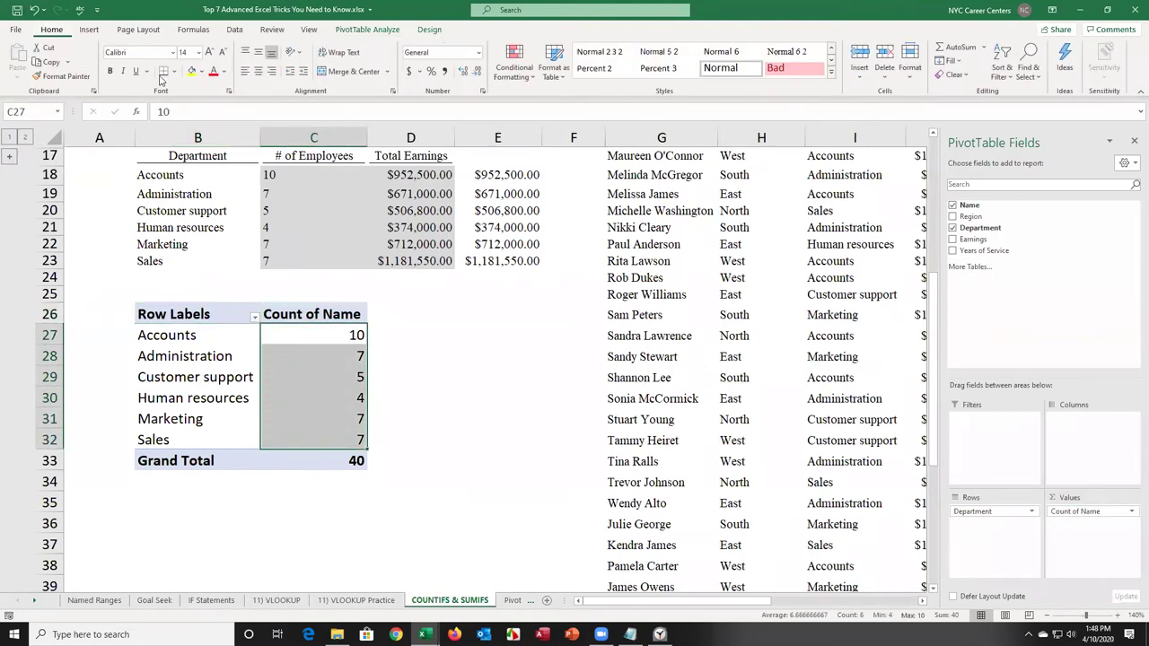
{"action": "left_click", "coordinate": [248, 73]}
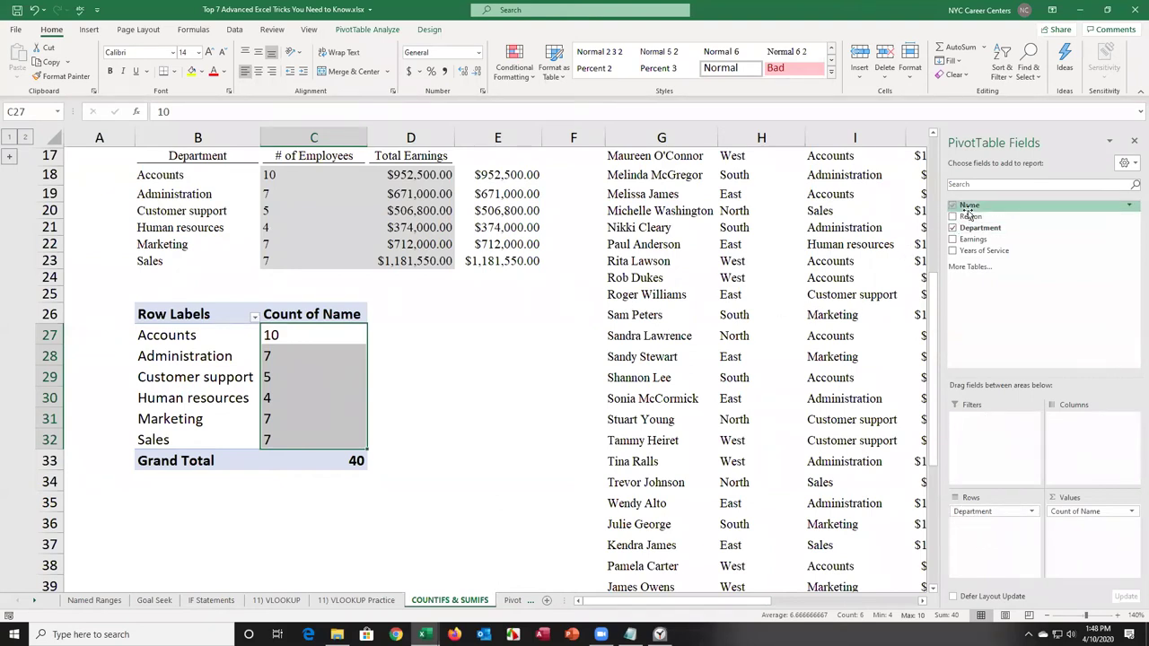
{"action": "left_click_drag", "start_coordinate": [969, 206], "coordinate": [734, 482]}
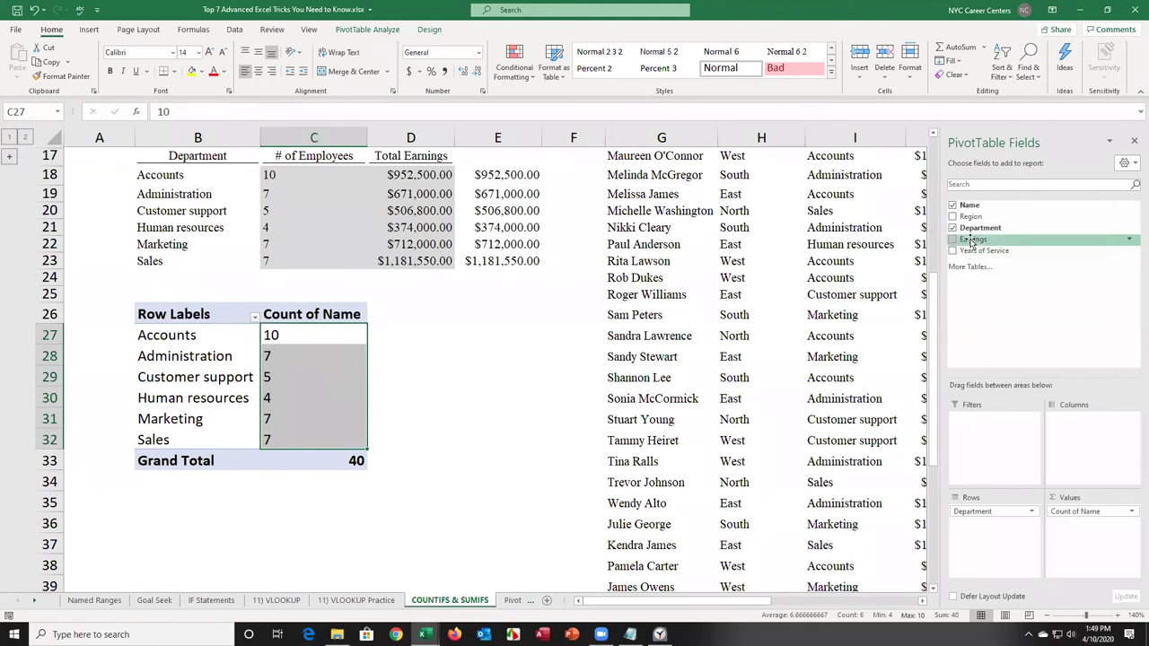
{"action": "left_click_drag", "start_coordinate": [970, 242], "coordinate": [1081, 533]}
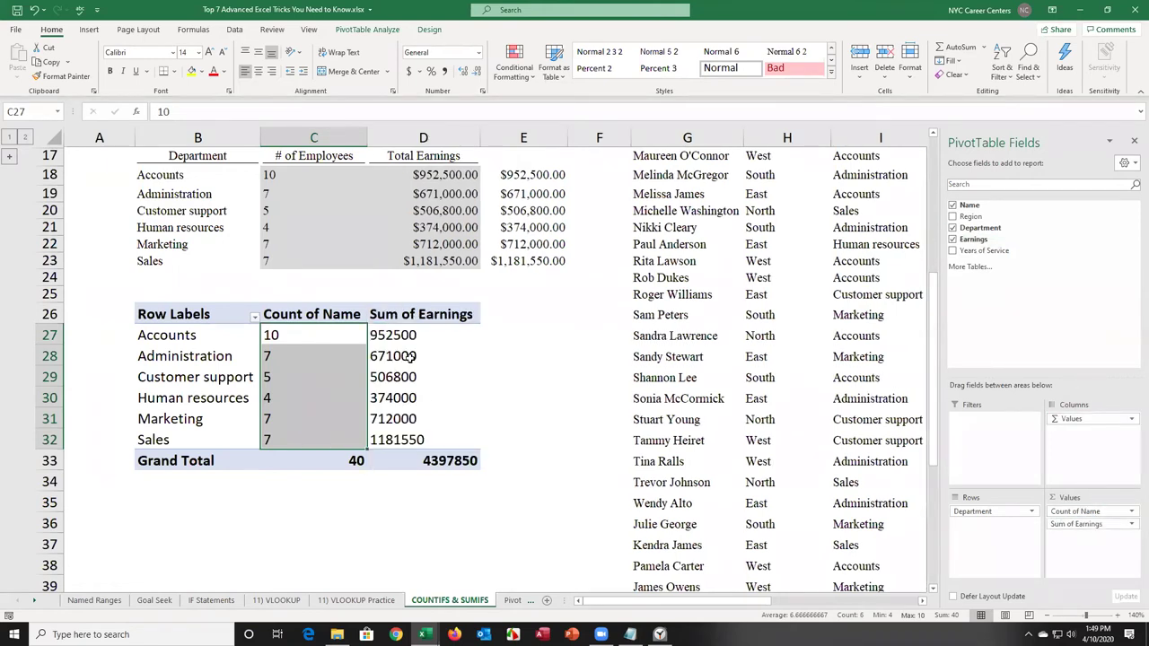
Step: Right-align the earnings sums in D27:D32 and format the PivotTable's earnings field as Currency with two decimals and a $ symbol
{"action": "left_click_drag", "start_coordinate": [411, 337], "coordinate": [408, 440]}
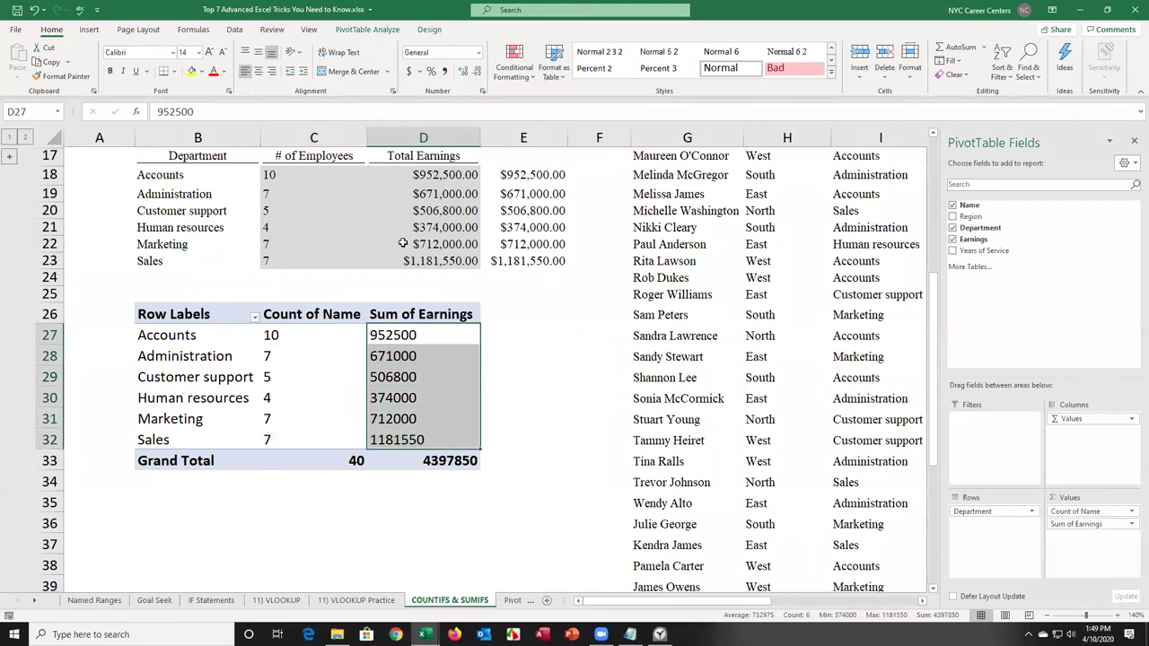
{"action": "left_click", "coordinate": [272, 72]}
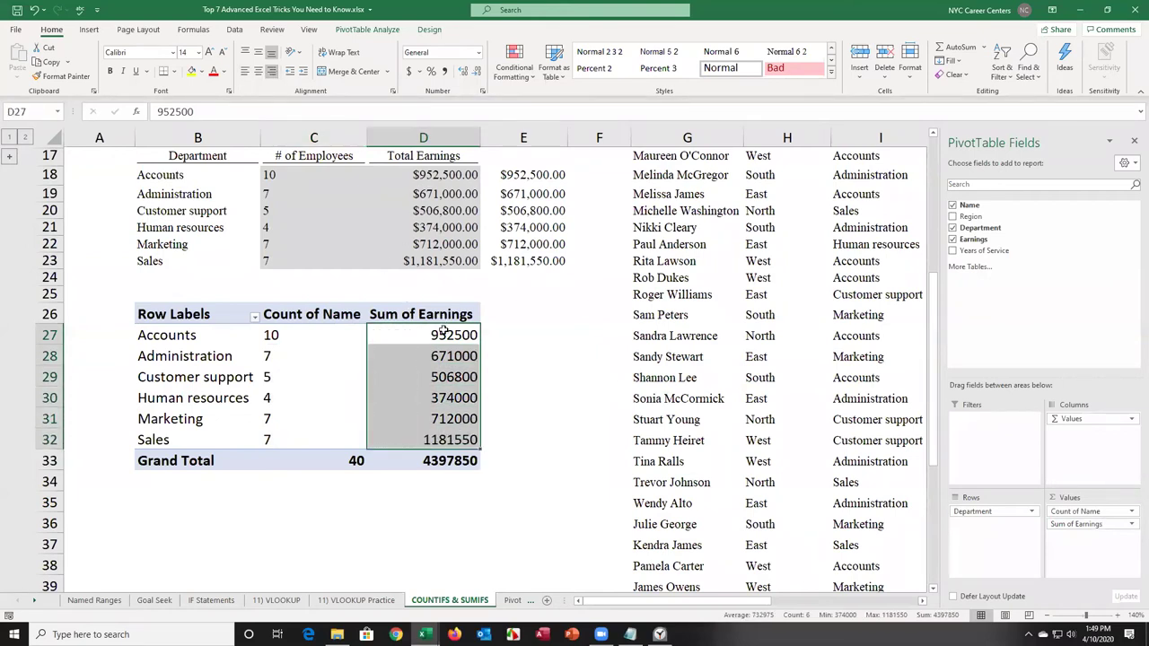
{"action": "mouse_move", "coordinate": [419, 335]}
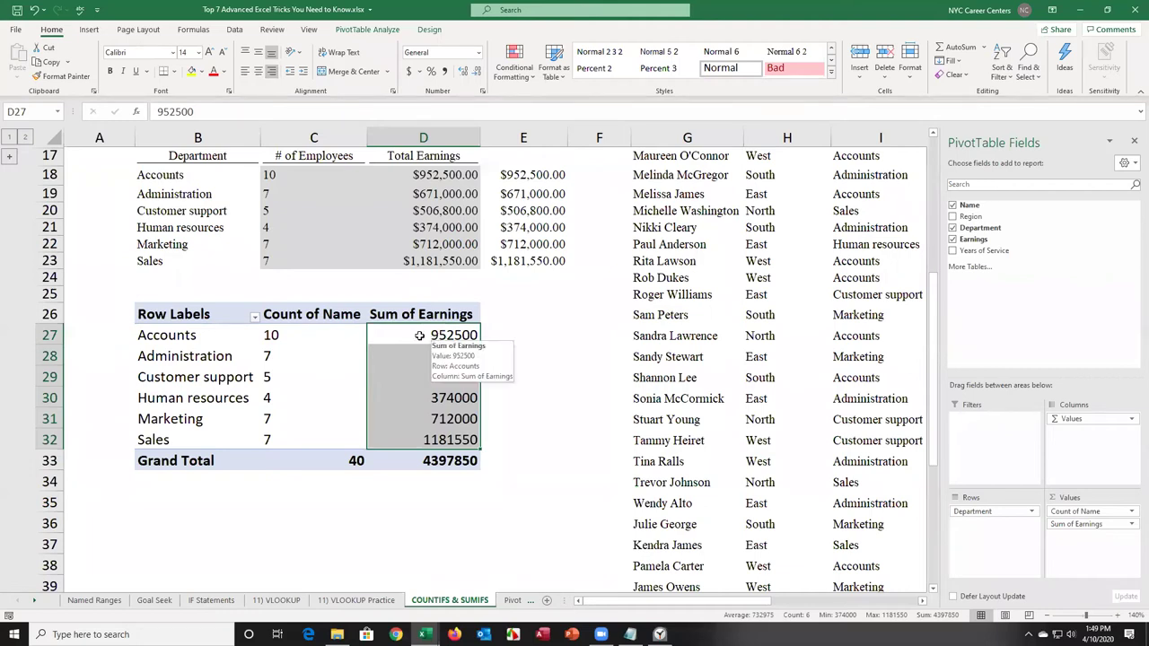
{"action": "right_click", "coordinate": [420, 336]}
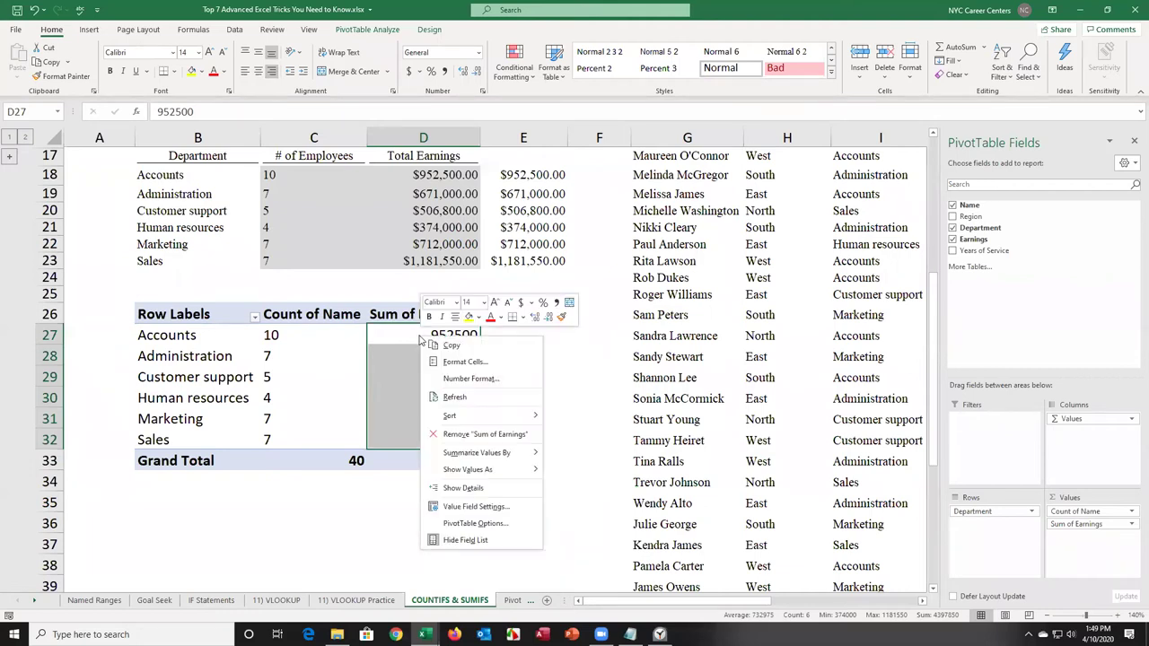
{"action": "left_click", "coordinate": [466, 381]}
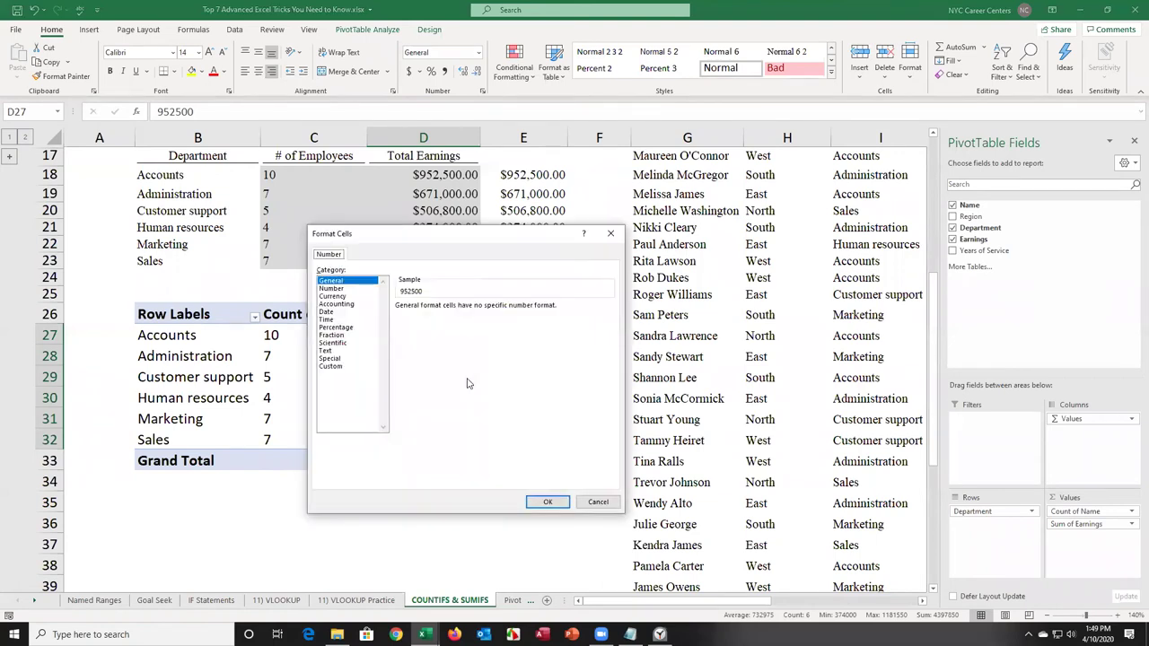
{"action": "left_click", "coordinate": [338, 298]}
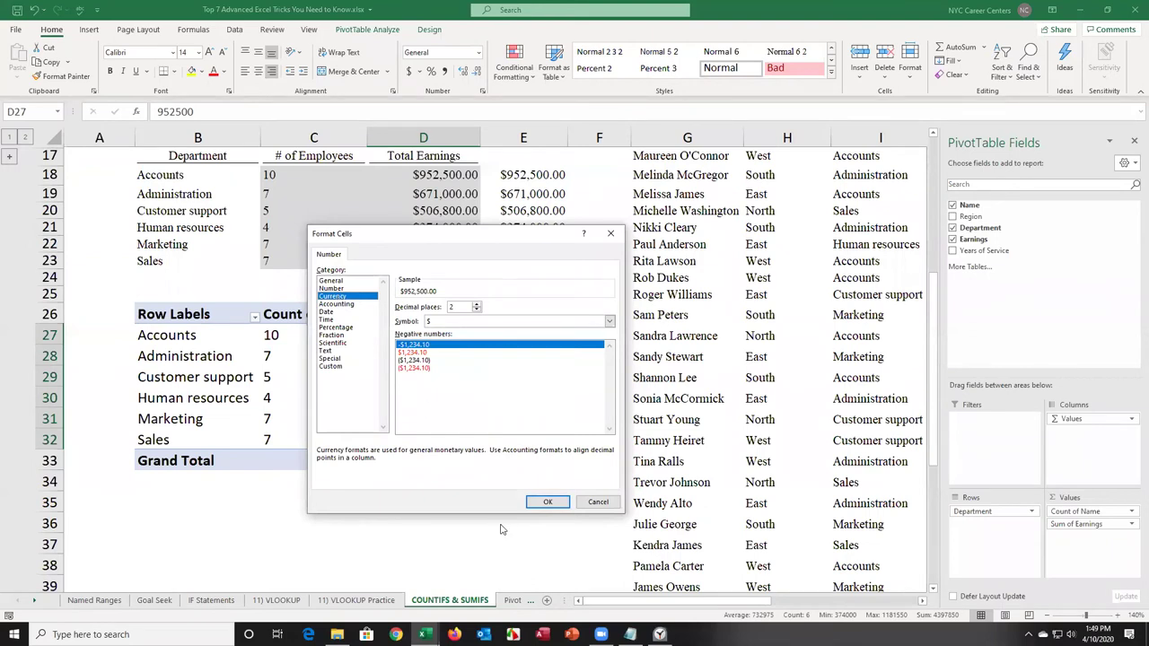
{"action": "left_click", "coordinate": [545, 502]}
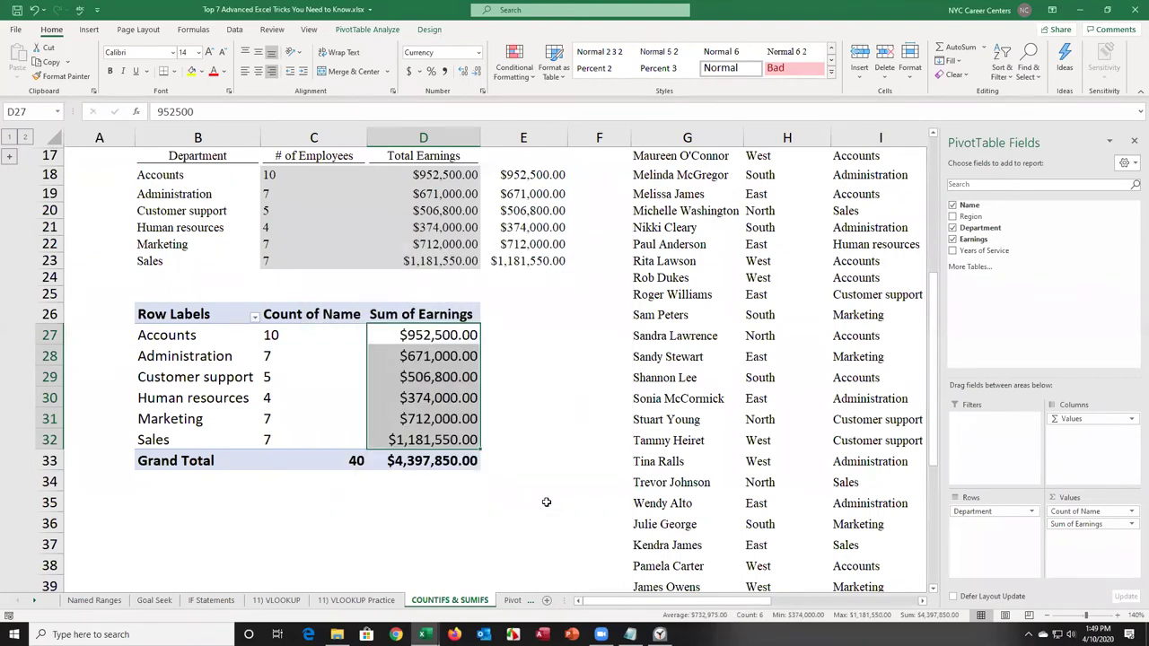
Step: Rename the PivotTable's value headers to Total Earnings in D26 and # of Employees in C26
{"action": "left_click", "coordinate": [422, 314]}
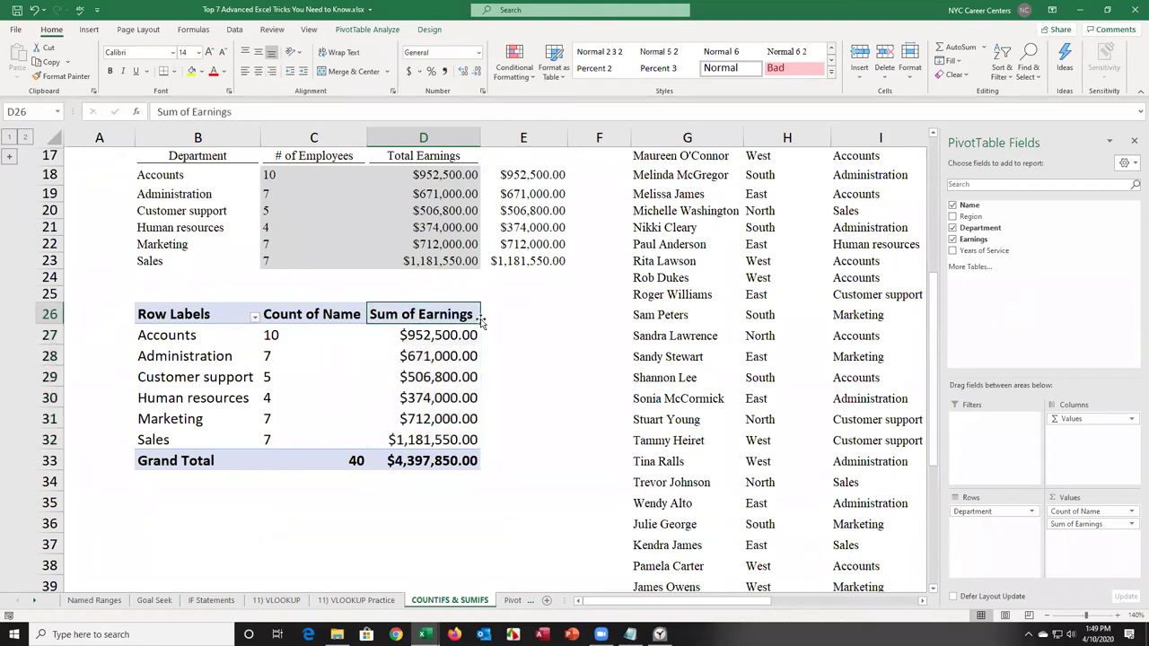
{"action": "type", "text": "Total Earnings"}
{"action": "key", "text": "Return"}
{"action": "key", "text": "Up"}
{"action": "key", "text": "Left"}
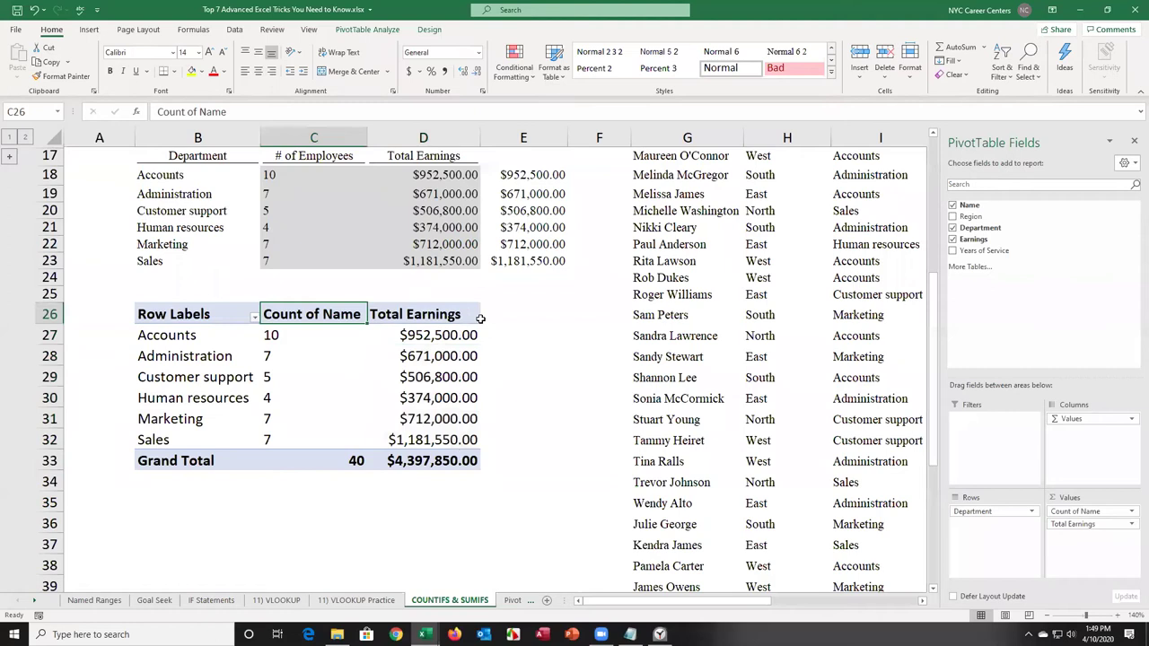
{"action": "type", "text": "#o"}
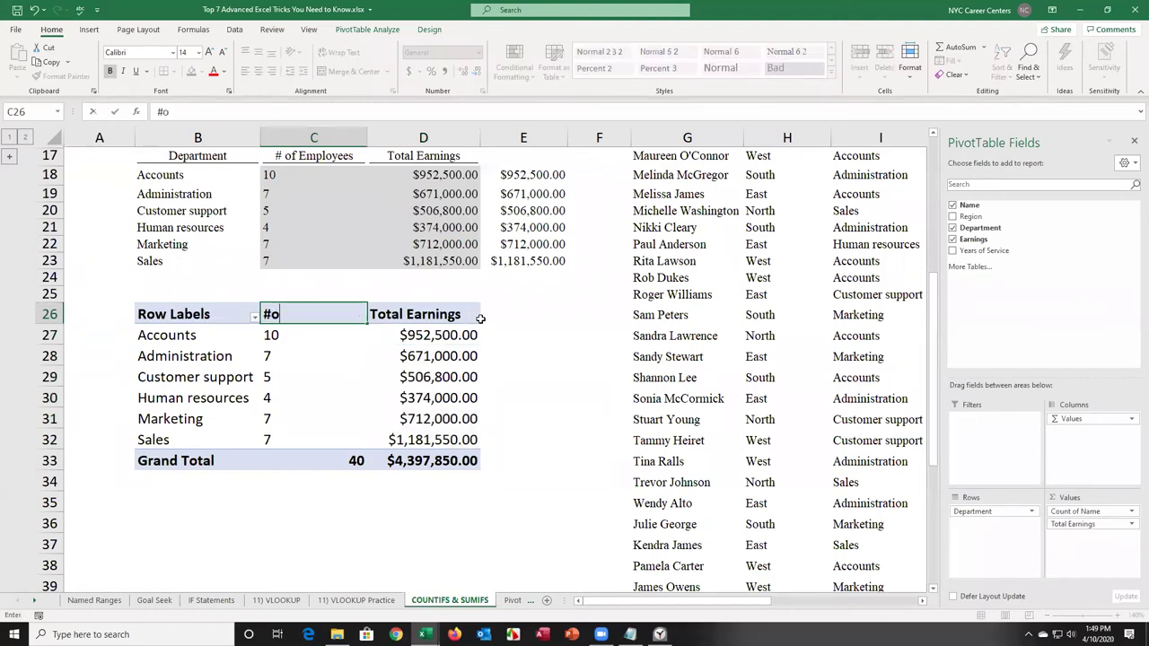
{"action": "type", "text": "of Employees"}
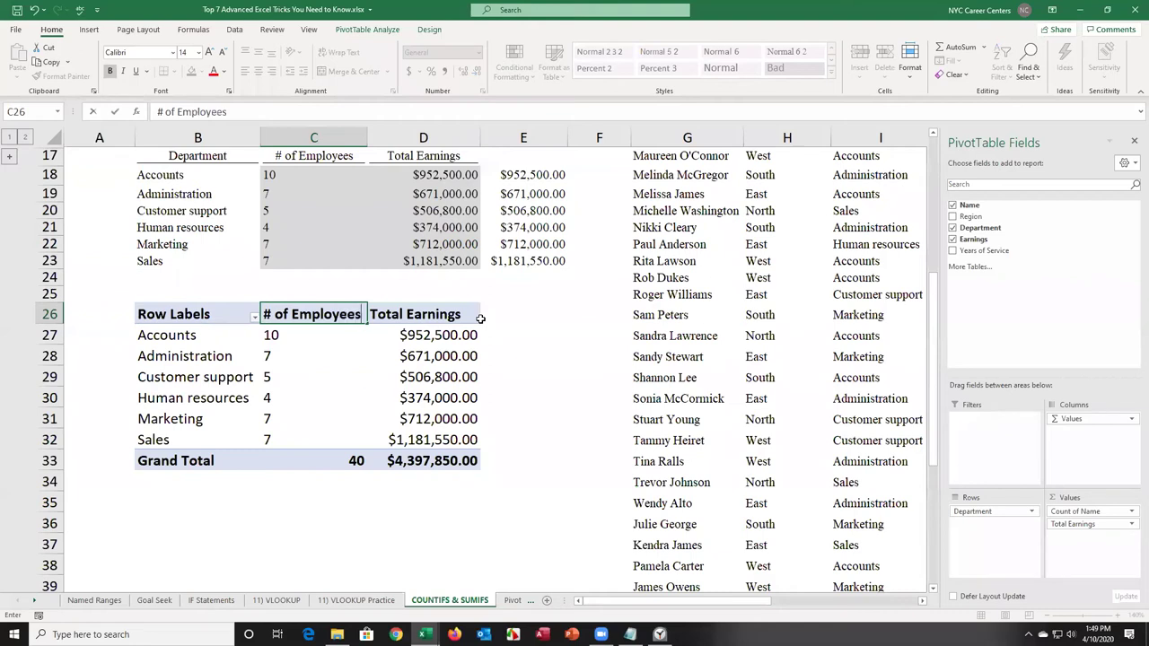
{"action": "key", "text": "Return"}
Step: Rename the PivotTable's row labels header in B26 to Department
{"action": "key", "text": "Up"}
{"action": "key", "text": "Left"}
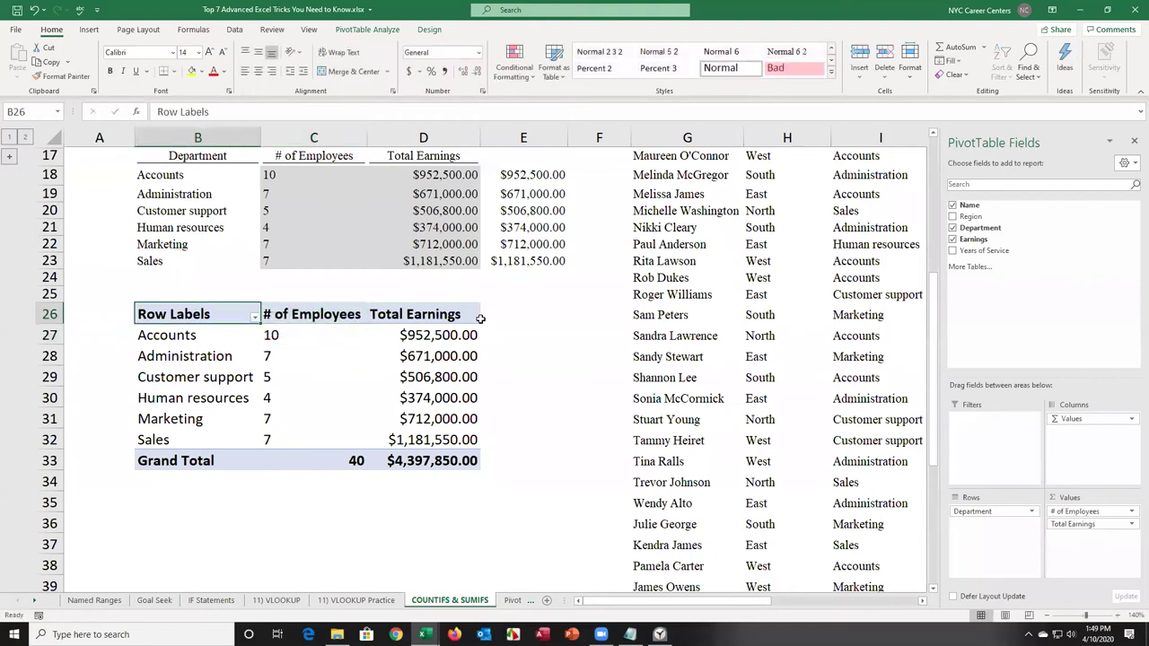
{"action": "type", "text": "Depar"}
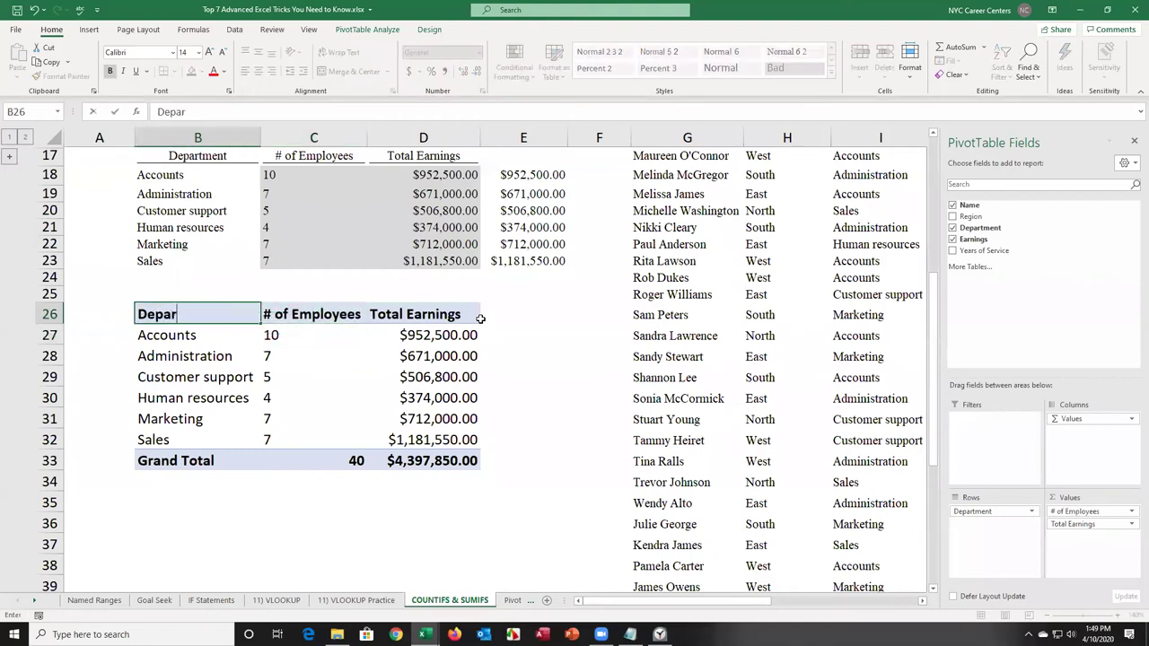
{"action": "type", "text": "tment"}
{"action": "key", "text": "Return"}
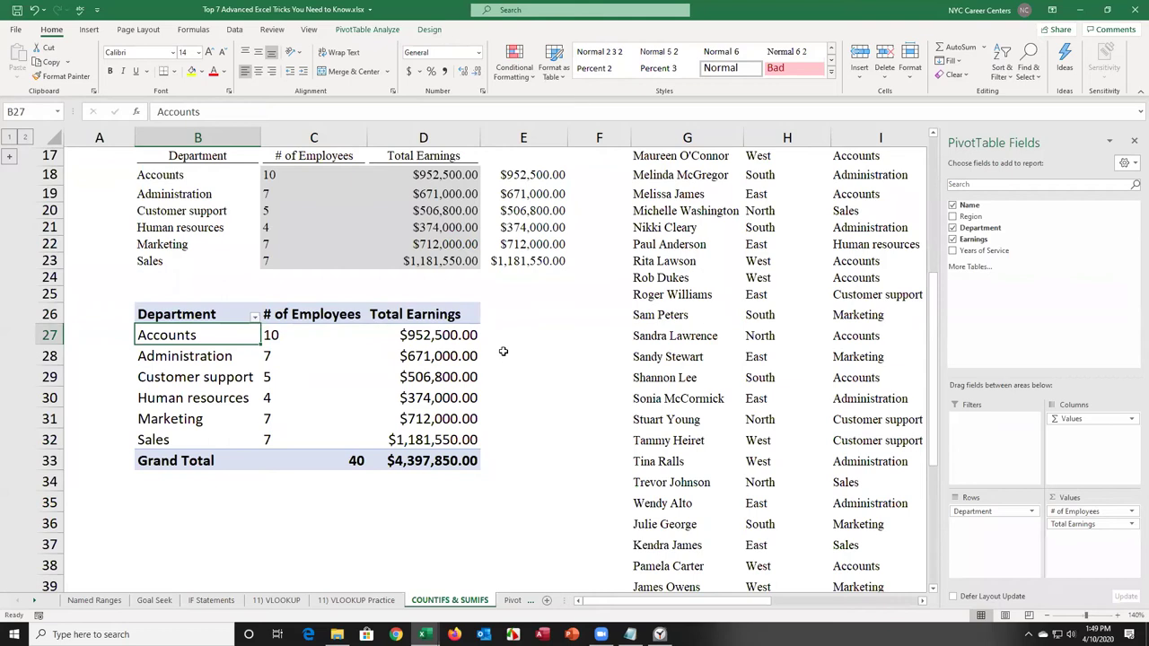
Step: Turn off the PivotTable's grand totals for both rows and columns
{"action": "left_click_drag", "start_coordinate": [292, 338], "coordinate": [288, 437]}
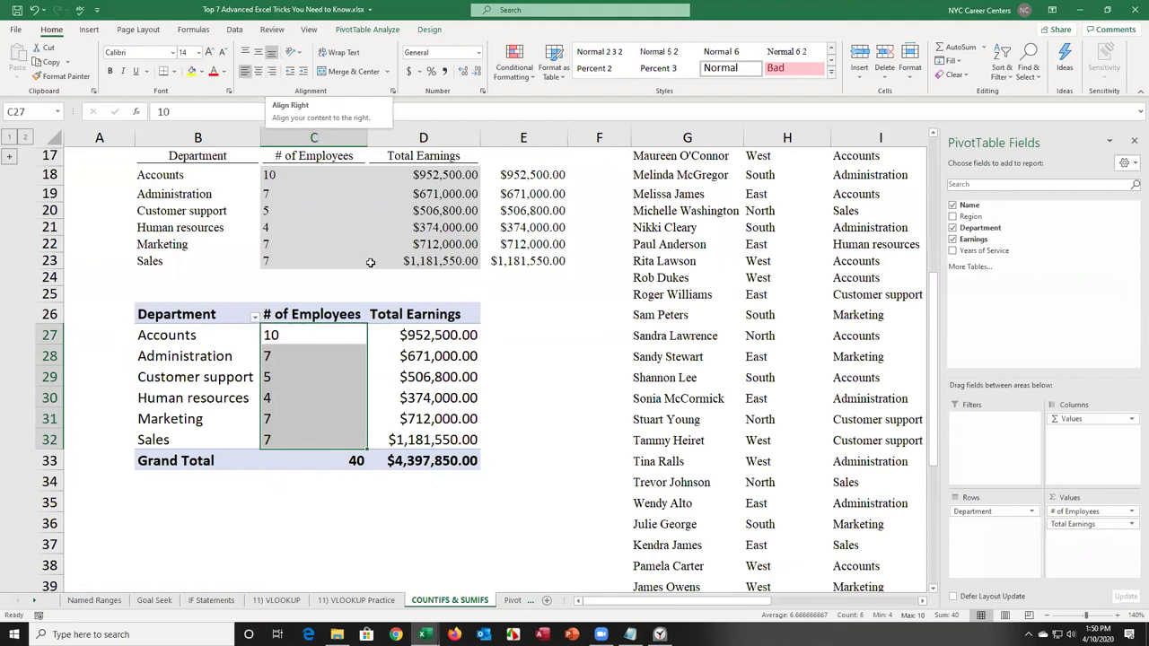
{"action": "left_click", "coordinate": [301, 465]}
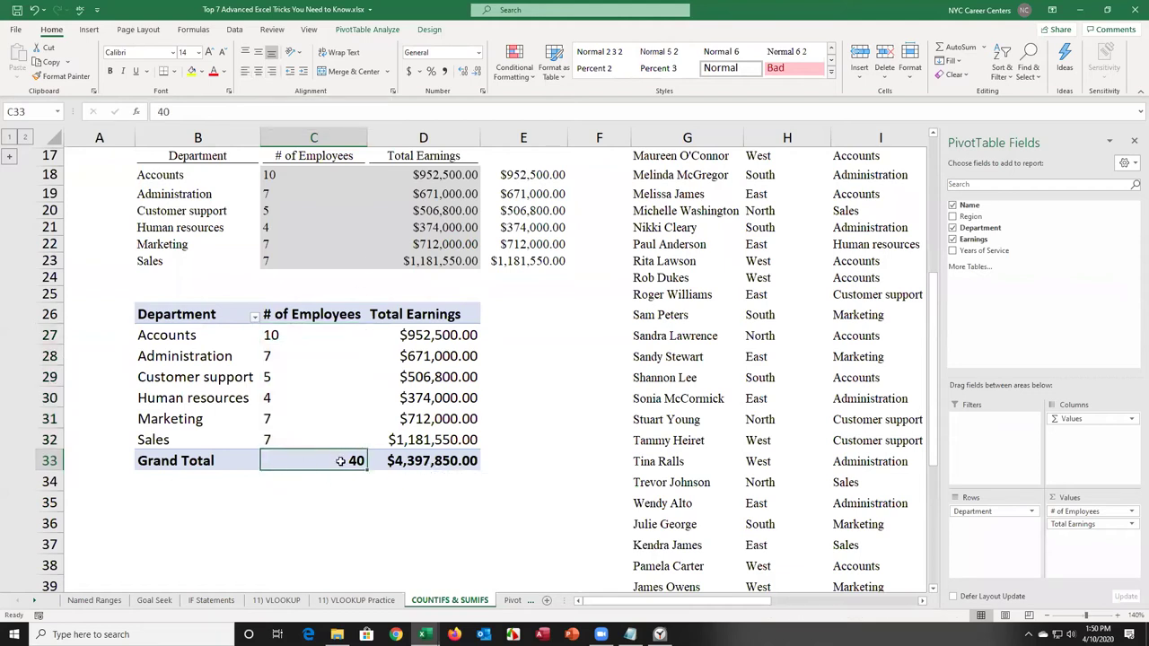
{"action": "left_click", "coordinate": [429, 29]}
{"action": "left_click", "coordinate": [50, 70]}
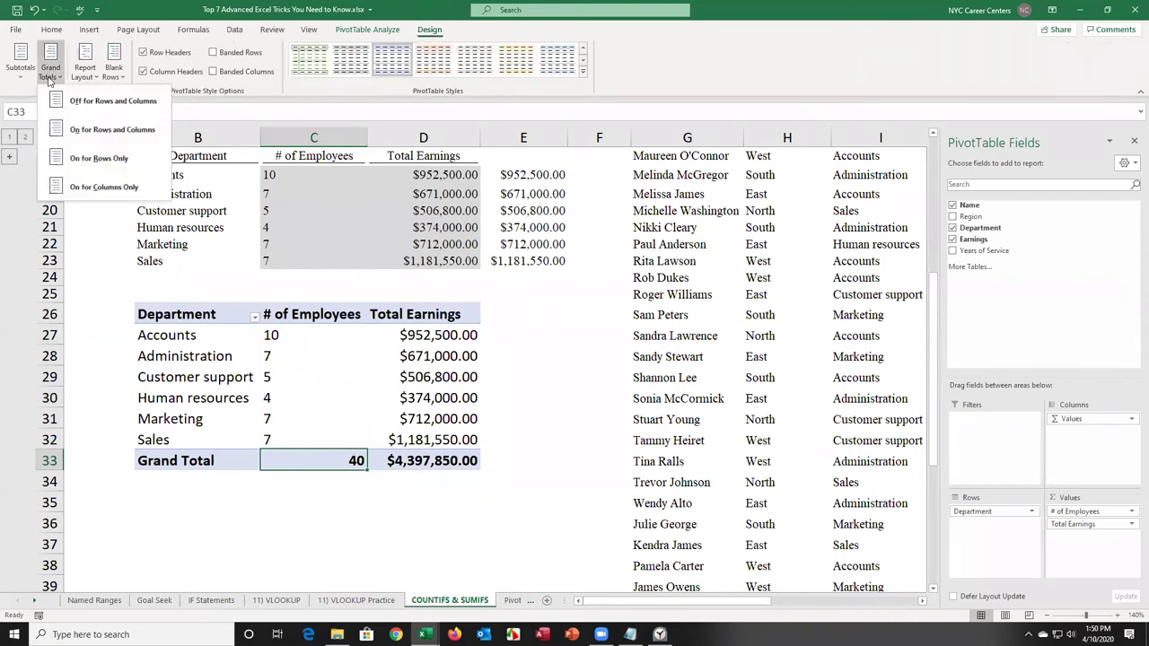
{"action": "left_click", "coordinate": [88, 105]}
{"action": "left_click", "coordinate": [399, 487]}
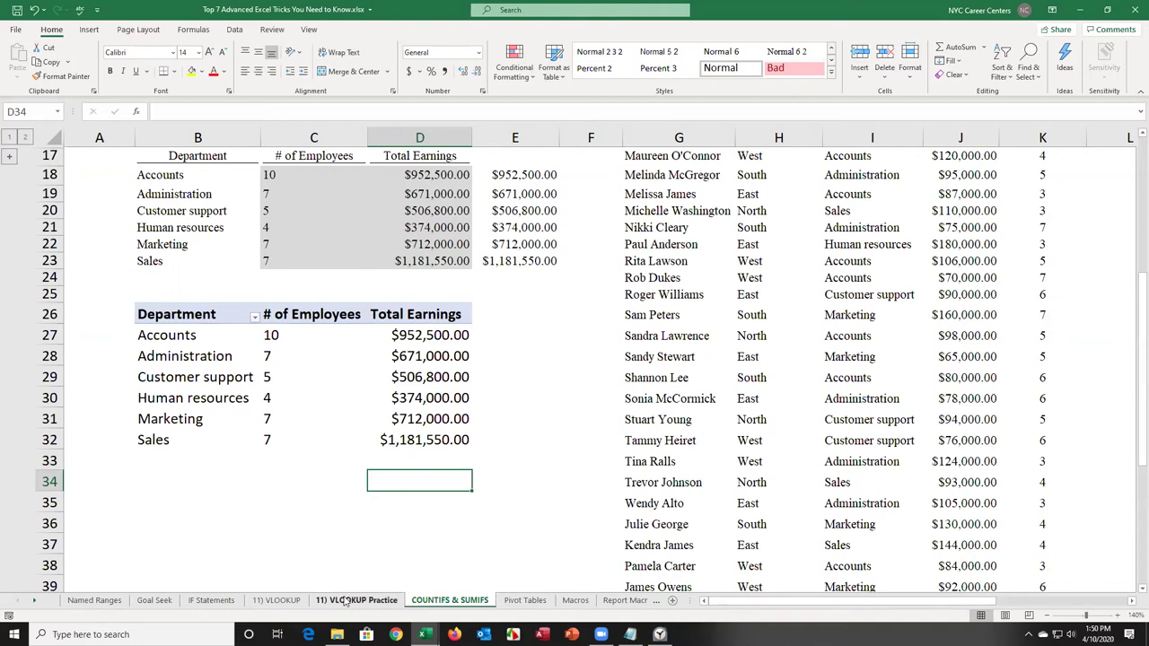
Step: Switch to the Timeline workbook and mark the Pivot Tables topic as Done in C7
{"action": "key", "text": "alt+Tab"}
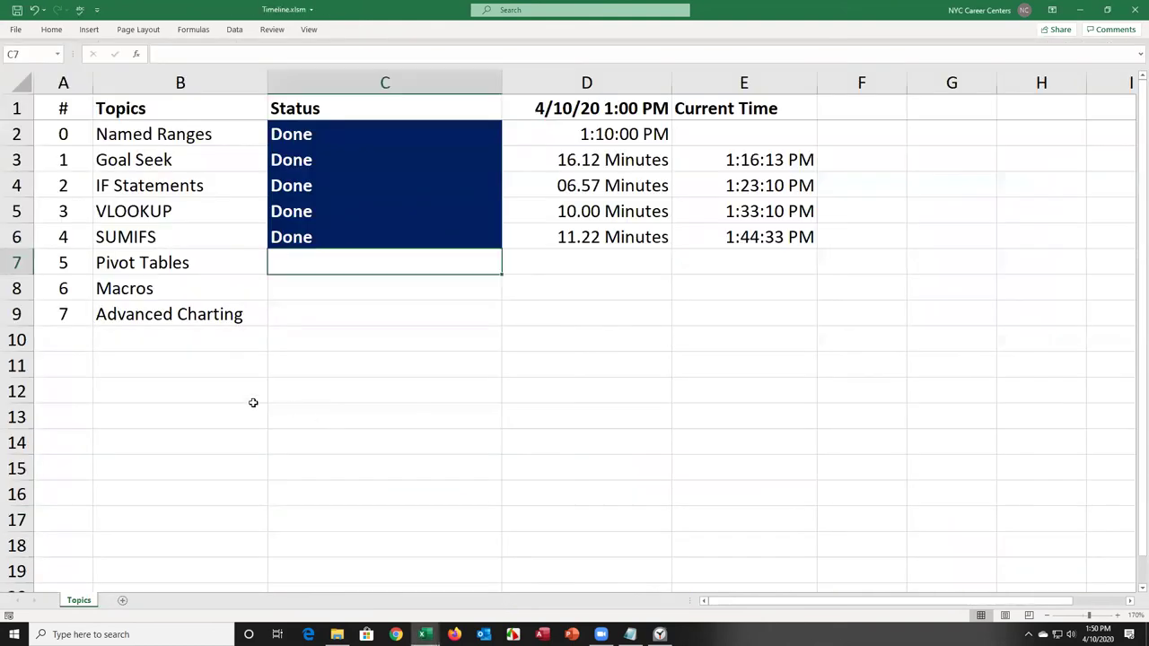
{"action": "type", "text": "Done"}
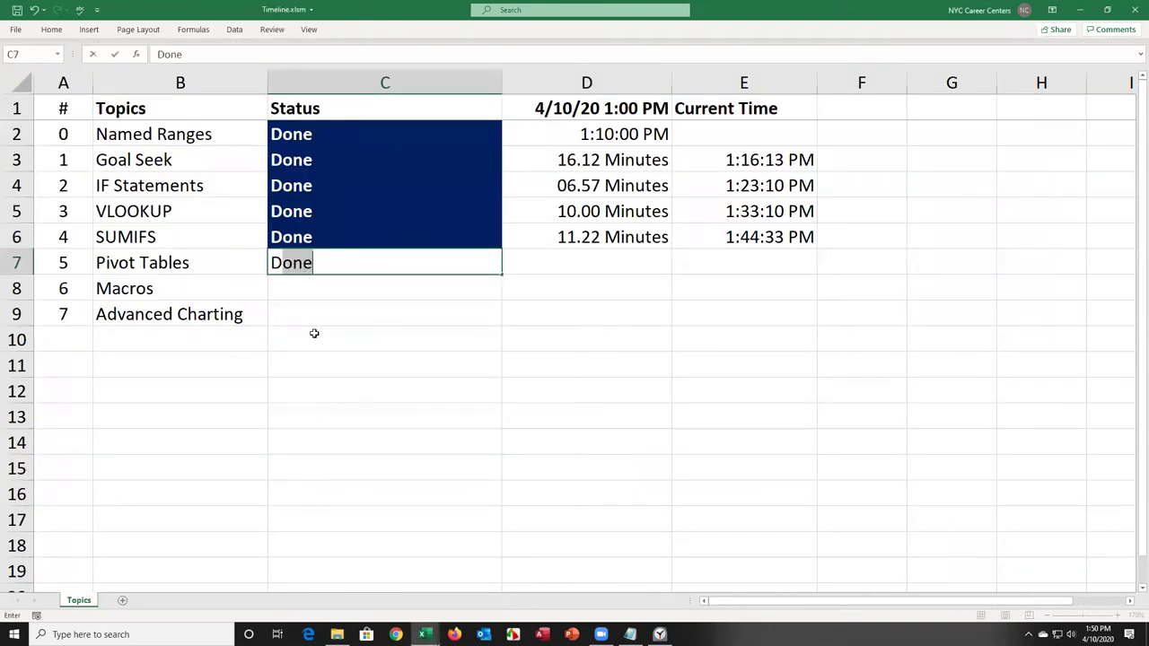
{"action": "key", "text": "Return"}
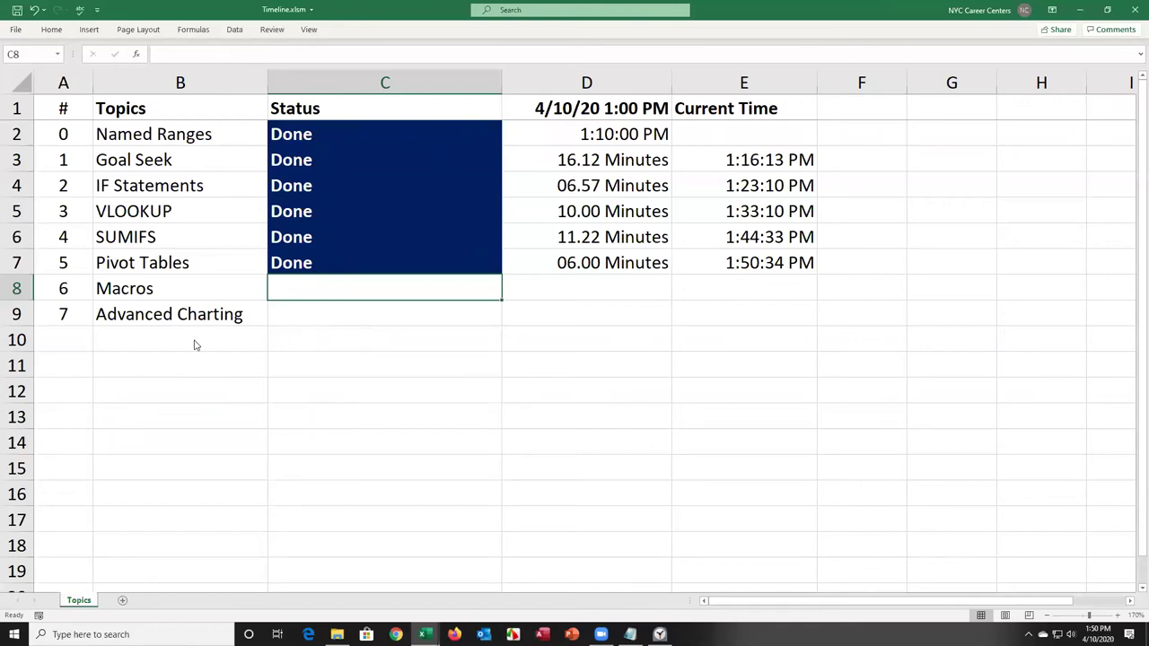
Step: Return to the Top 7 Advanced Excel Tricks workbook and open the Macros worksheet
{"action": "key", "text": "alt+Tab"}
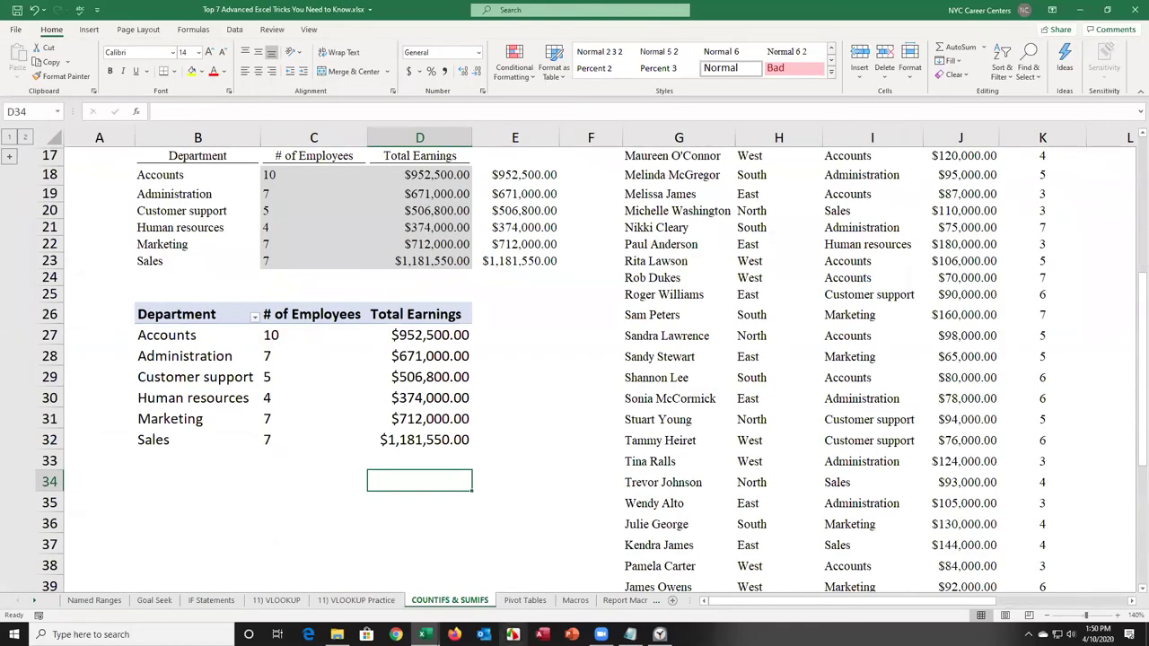
{"action": "left_click", "coordinate": [574, 601]}
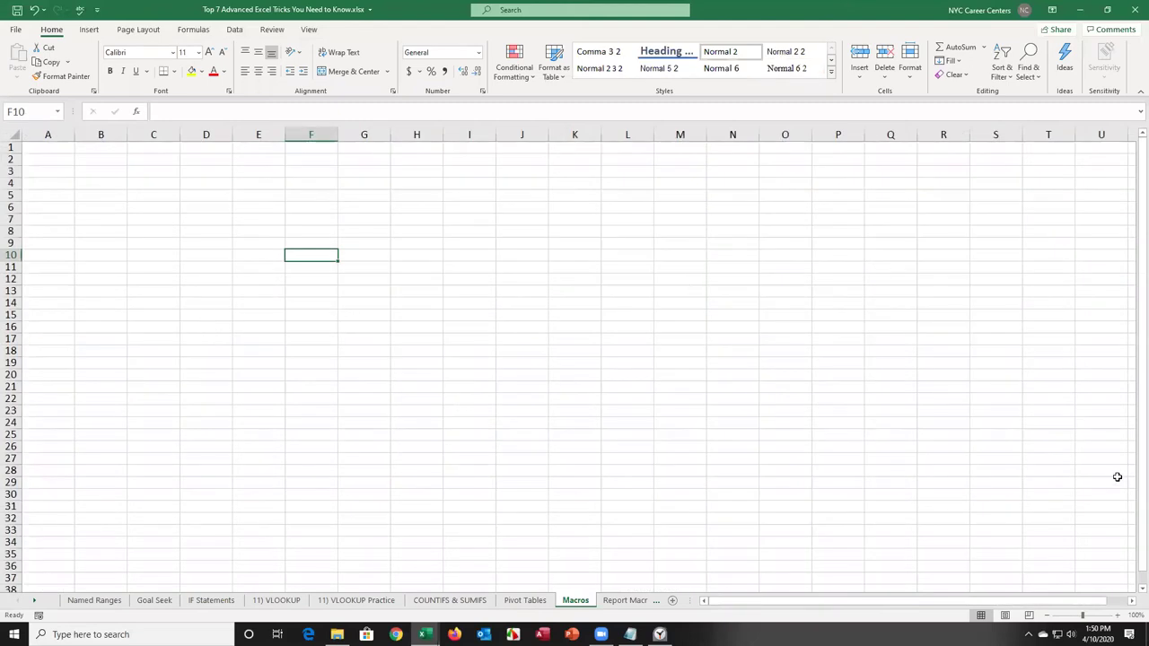
{"action": "left_click", "coordinate": [1119, 616]}
{"action": "left_click", "coordinate": [1119, 616]}
{"action": "scroll", "coordinate": [1072, 311], "scroll_direction": "up", "scroll_amount": 4, "text": "ctrl"}
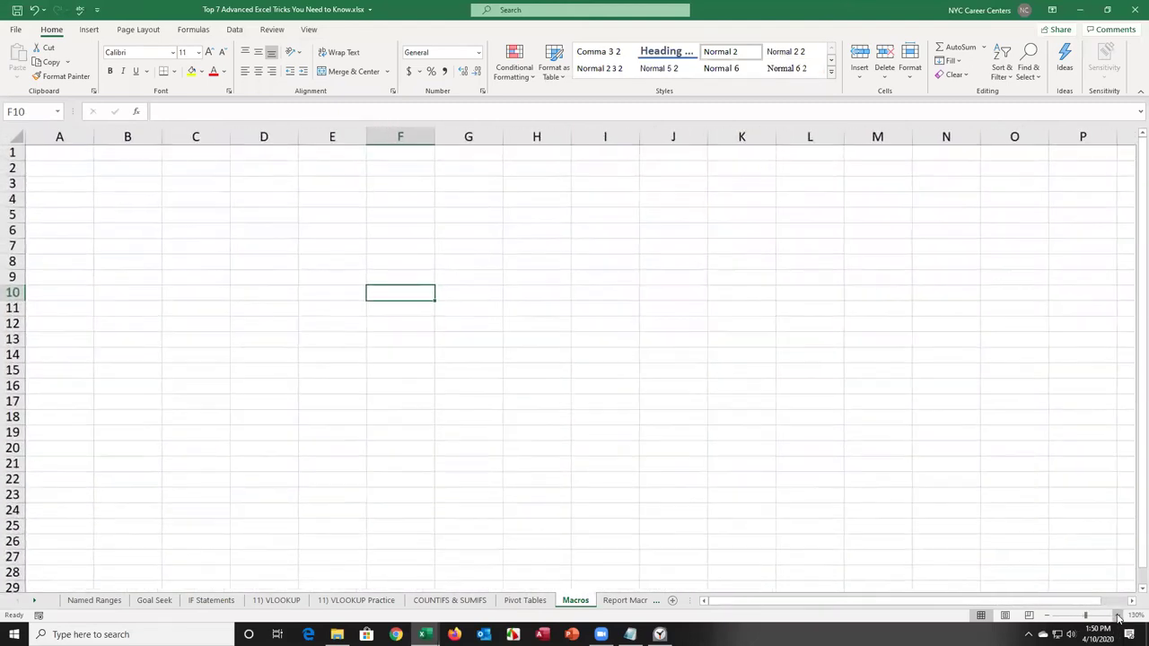
{"action": "scroll", "coordinate": [1072, 312], "scroll_direction": "up", "scroll_amount": 1, "text": "ctrl"}
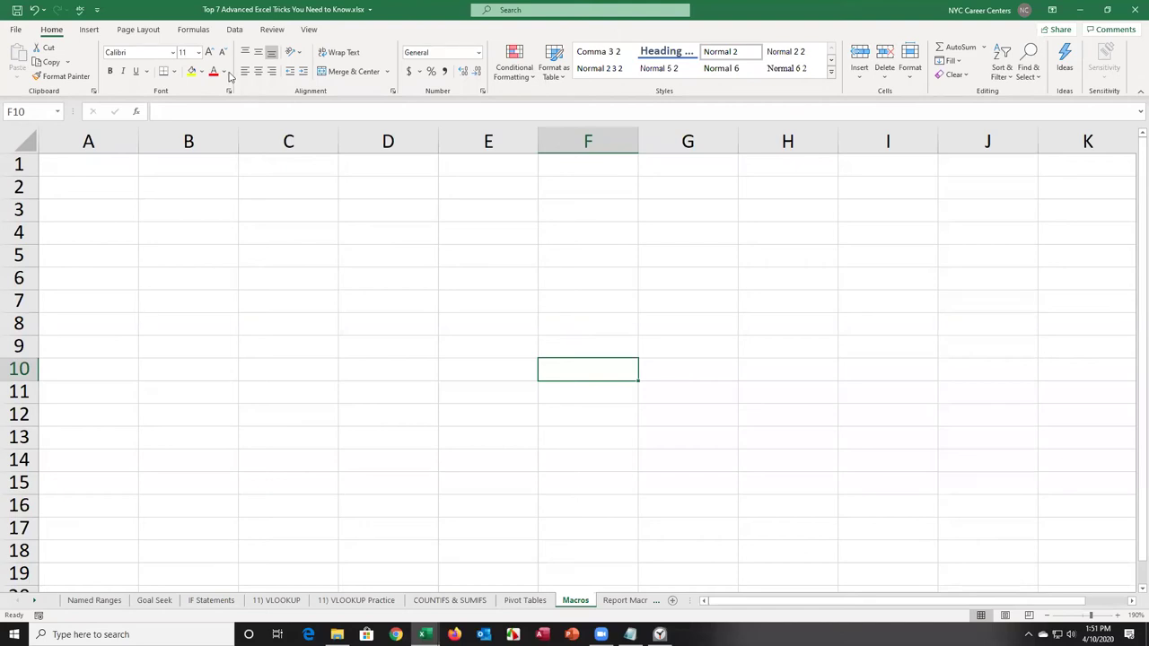
Step: Look over the available macro commands for viewing, recording and using relative references
{"action": "left_click", "coordinate": [308, 30]}
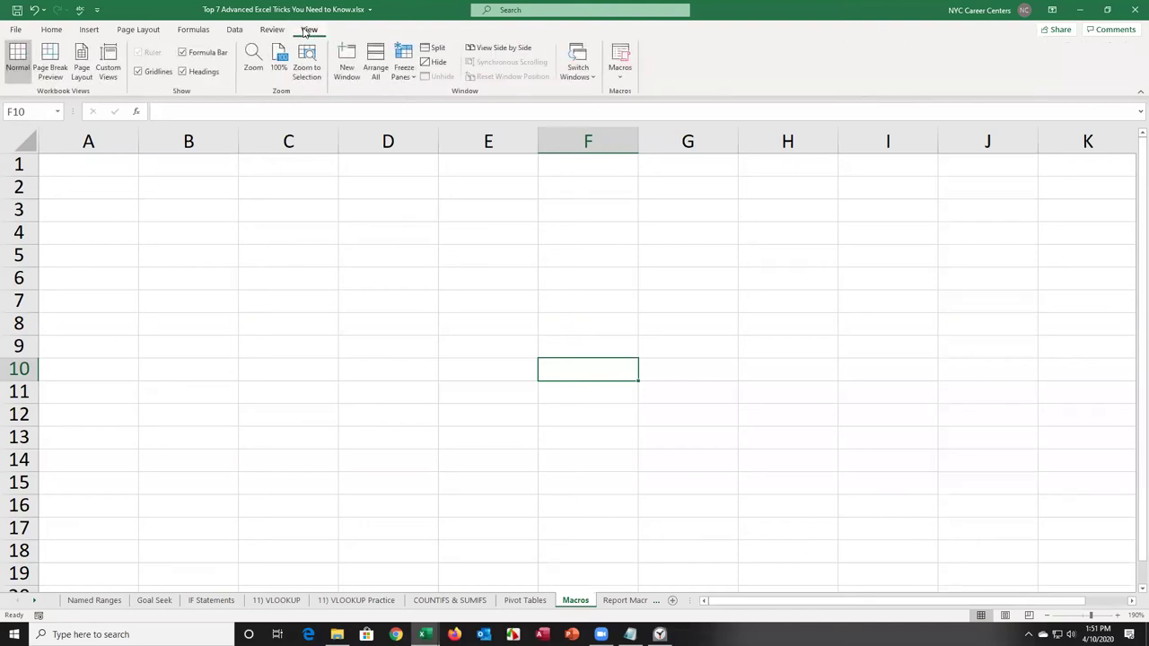
{"action": "left_click", "coordinate": [622, 81]}
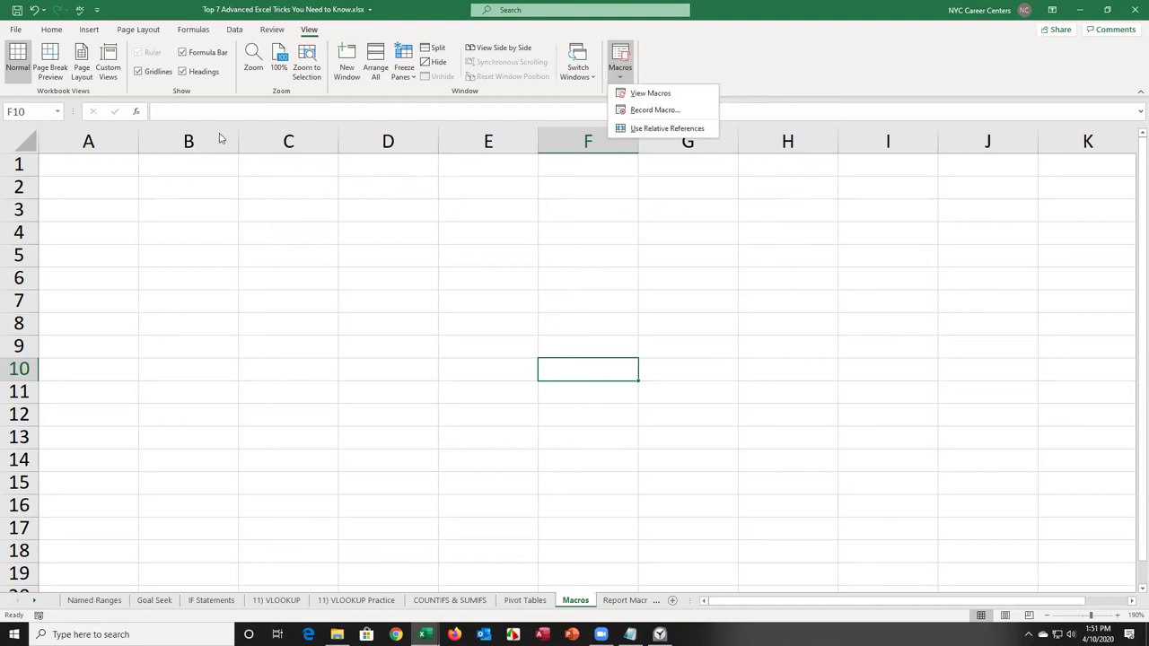
{"action": "left_click", "coordinate": [341, 186]}
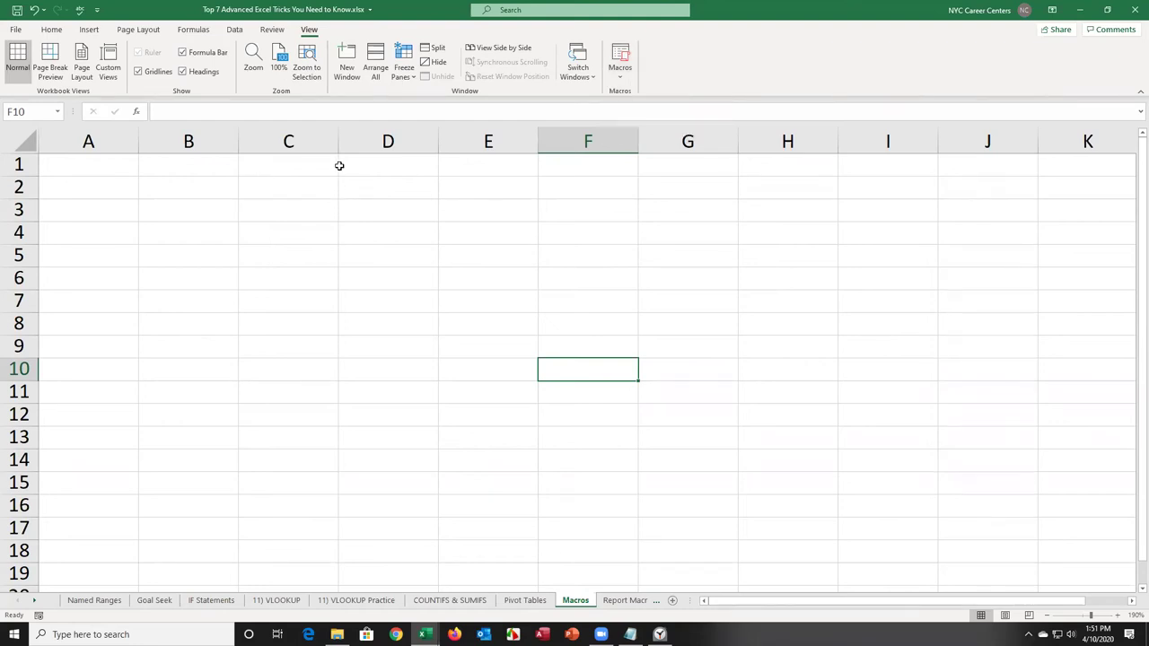
Step: Customize the ribbon to include the Developer tab and display its commands
{"action": "right_click", "coordinate": [306, 31]}
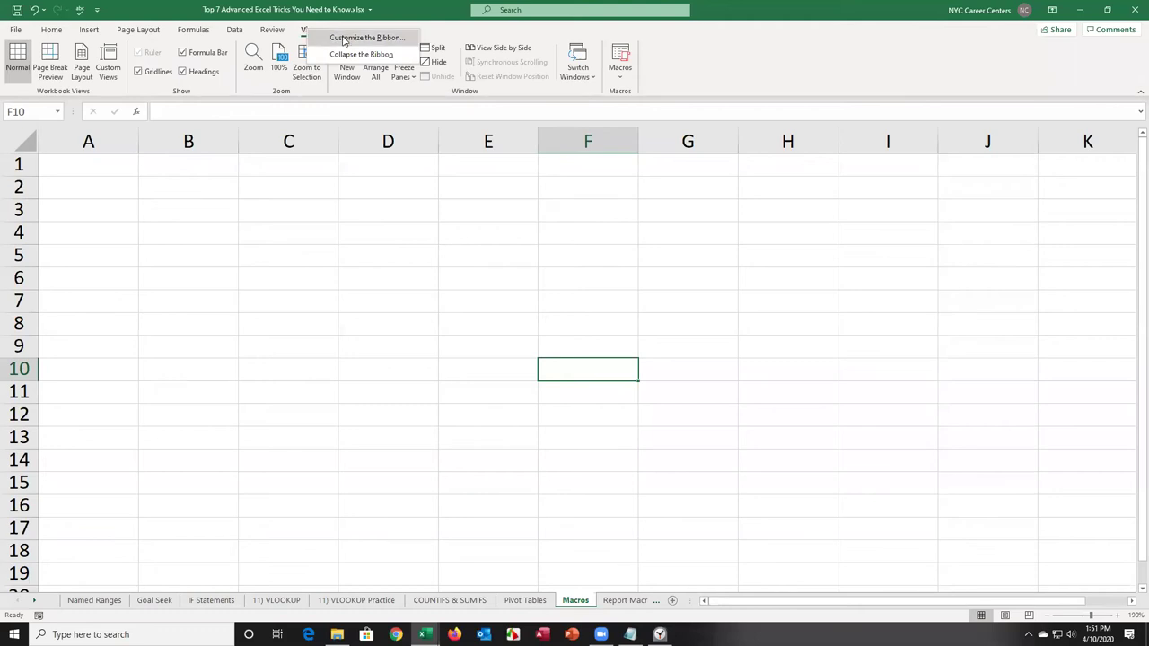
{"action": "left_click", "coordinate": [342, 38]}
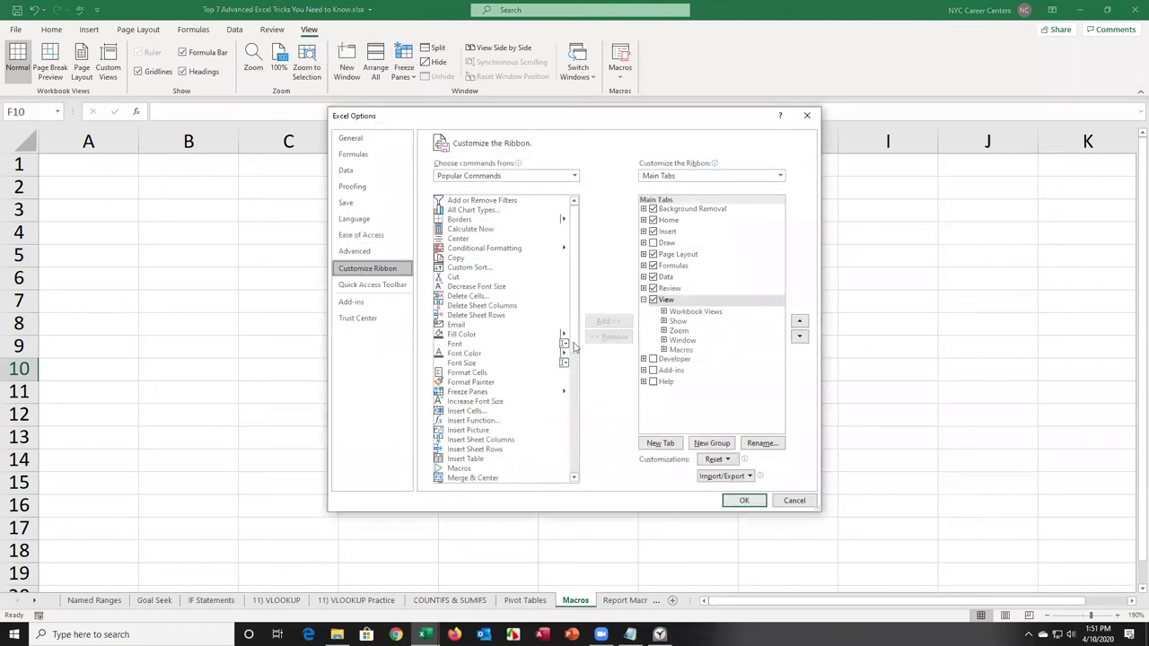
{"action": "left_click", "coordinate": [653, 359]}
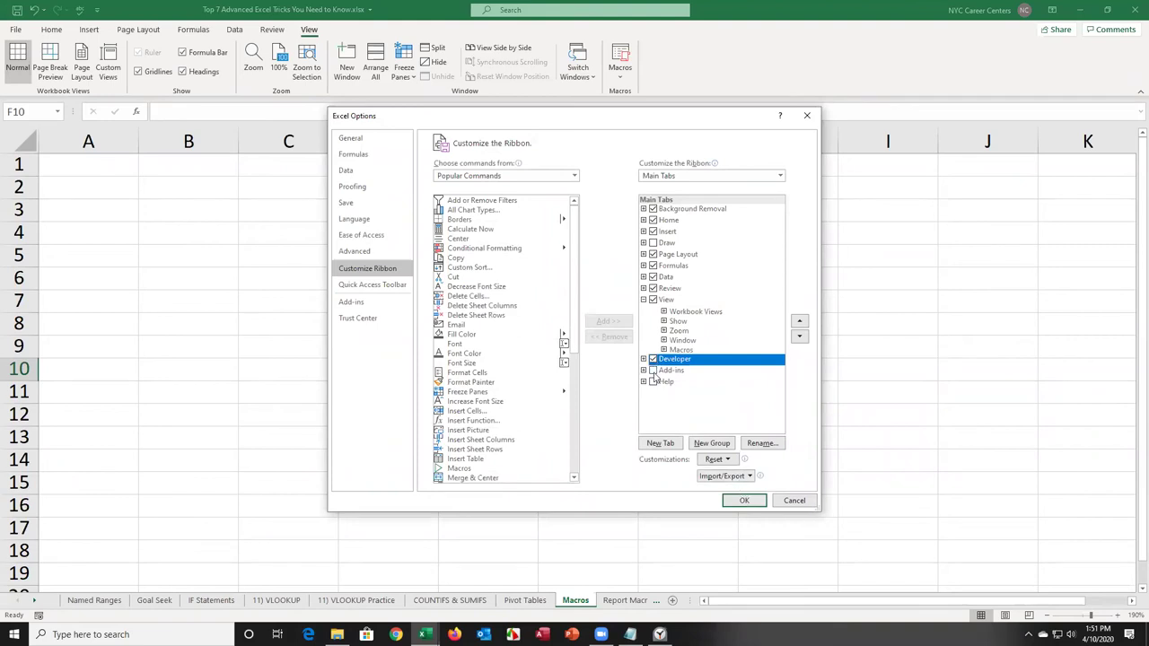
{"action": "left_click", "coordinate": [744, 501]}
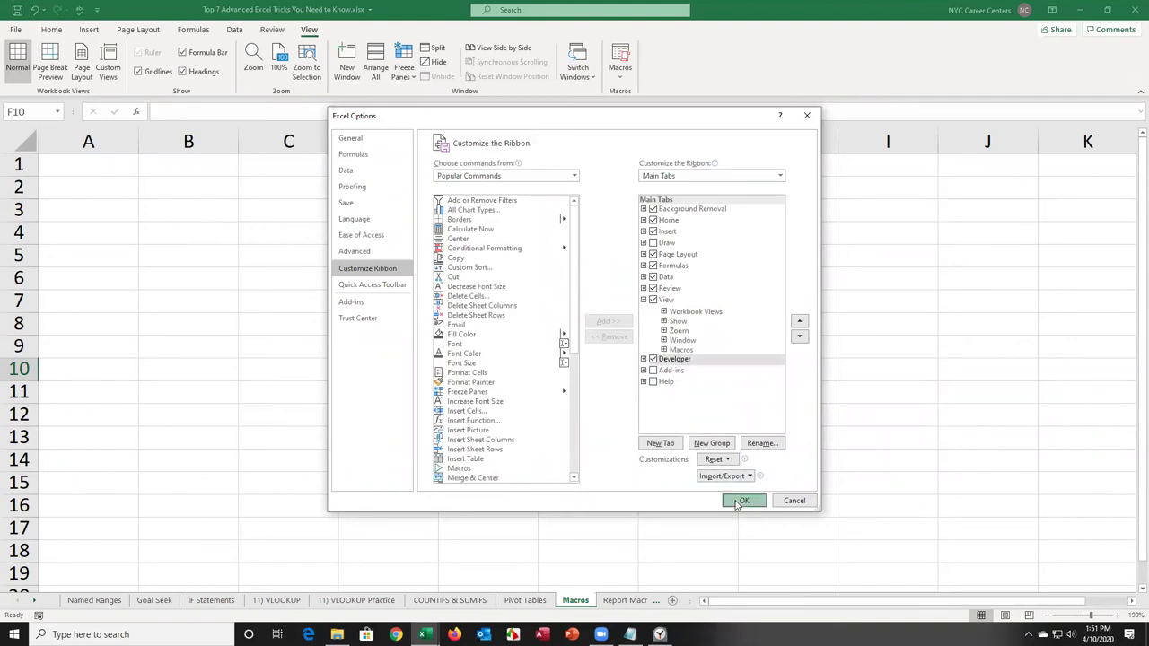
{"action": "left_click", "coordinate": [351, 32]}
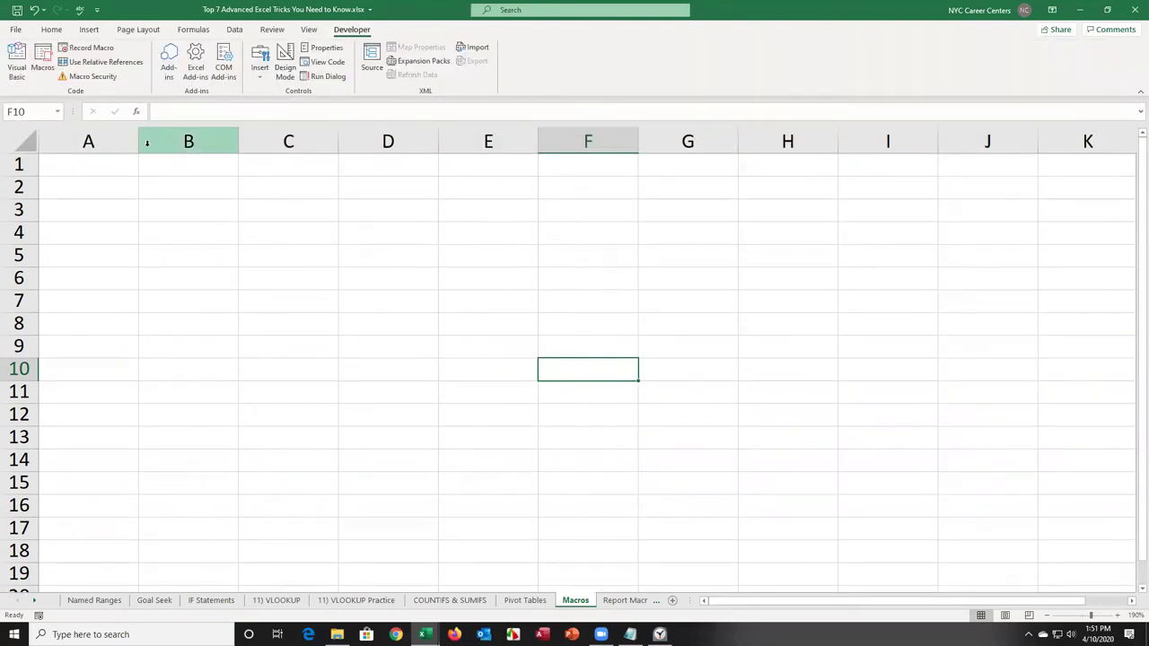
Step: Select cell A1 on the Macros worksheet and open the Record Macro dialog
{"action": "left_click", "coordinate": [73, 174]}
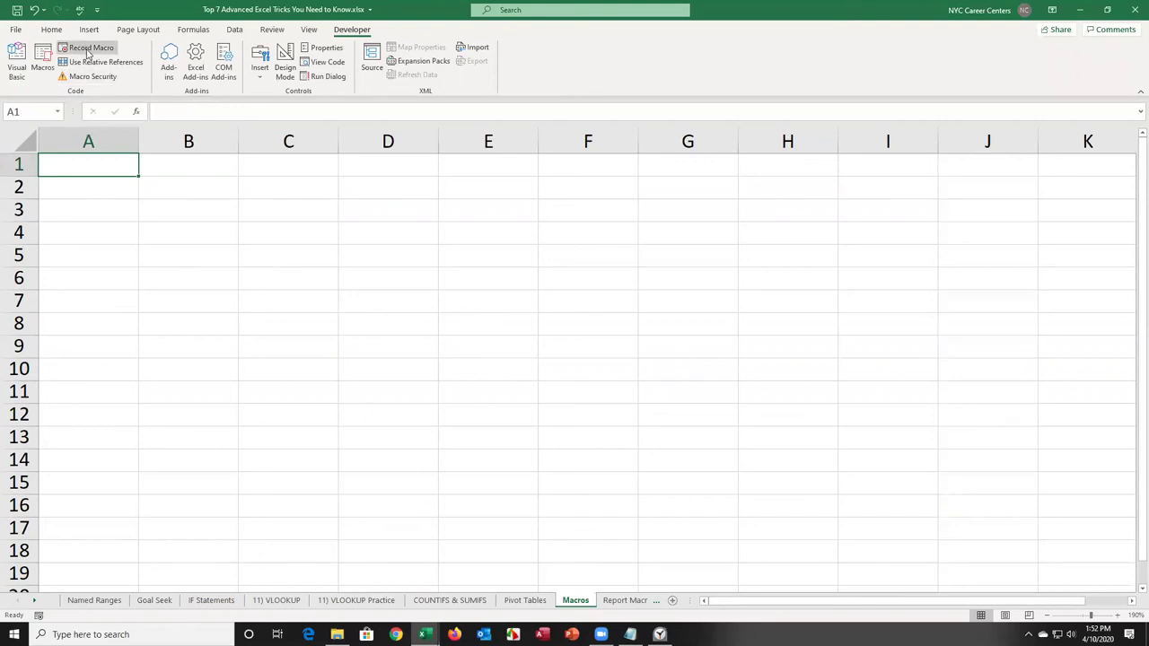
{"action": "left_click", "coordinate": [308, 30]}
{"action": "left_click", "coordinate": [620, 75]}
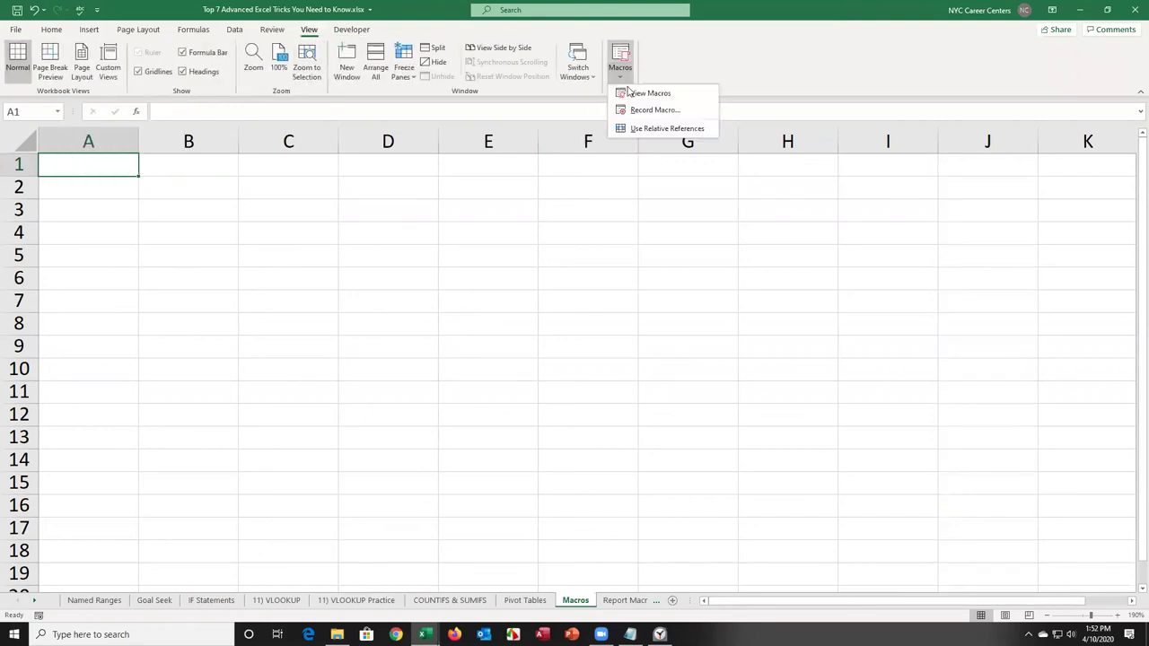
{"action": "left_click", "coordinate": [492, 216]}
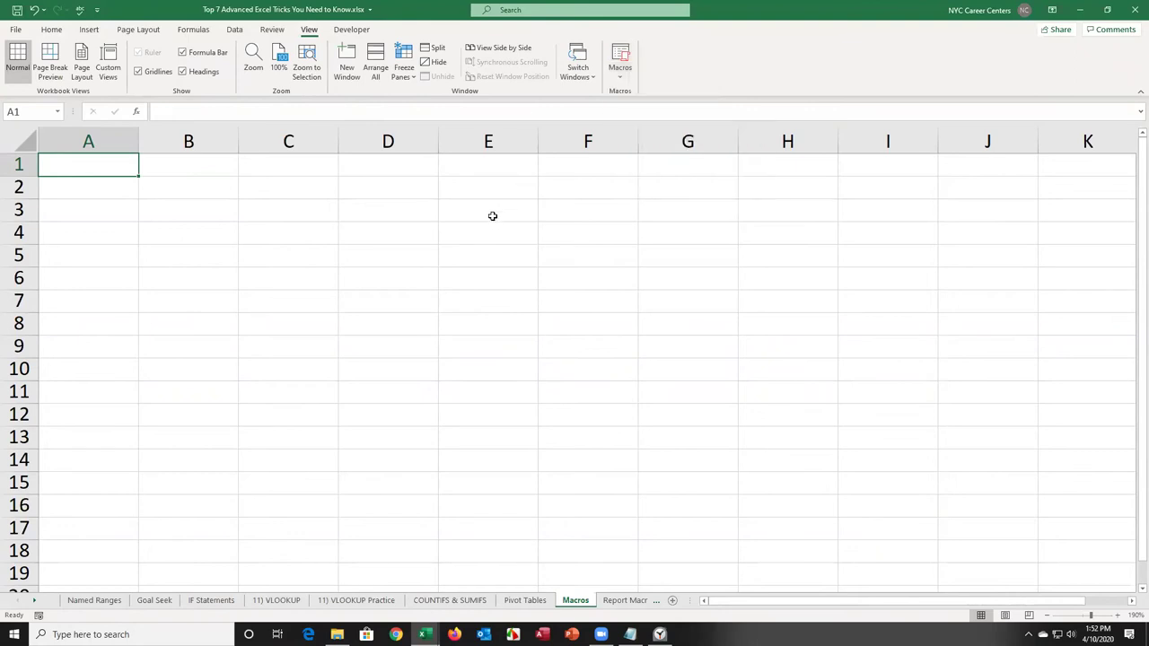
{"action": "left_click", "coordinate": [38, 618]}
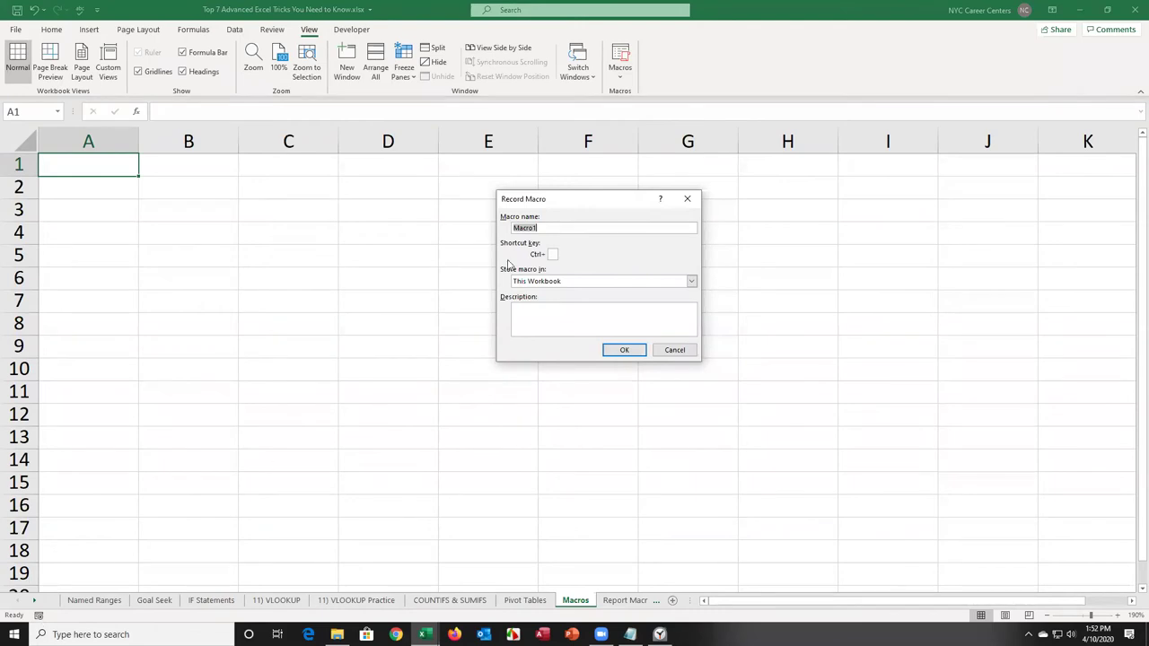
Step: Try to name the new macro 1
{"action": "left_click", "coordinate": [566, 229]}
{"action": "key", "text": "BackSpace"}
{"action": "key", "text": "BackSpace"}
{"action": "key", "text": "BackSpace"}
{"action": "key", "text": "BackSpace"}
{"action": "key", "text": "BackSpace"}
{"action": "key", "text": "BackSpace"}
{"action": "type", "text": "1"}
{"action": "left_click", "coordinate": [623, 352]}
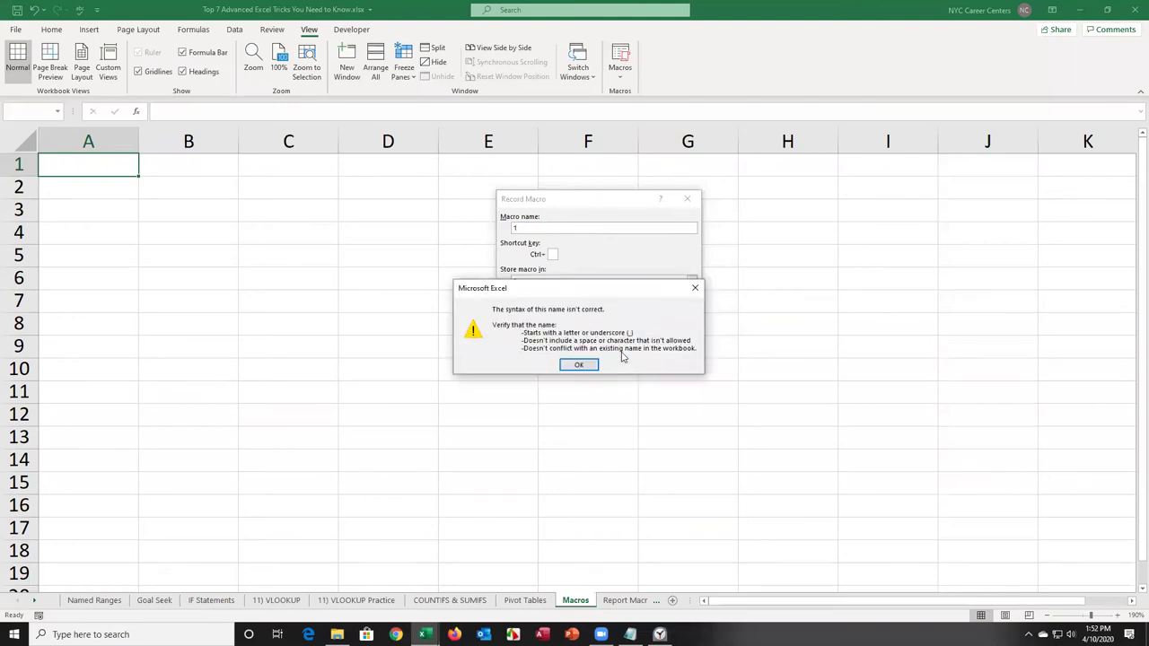
{"action": "left_click", "coordinate": [579, 367]}
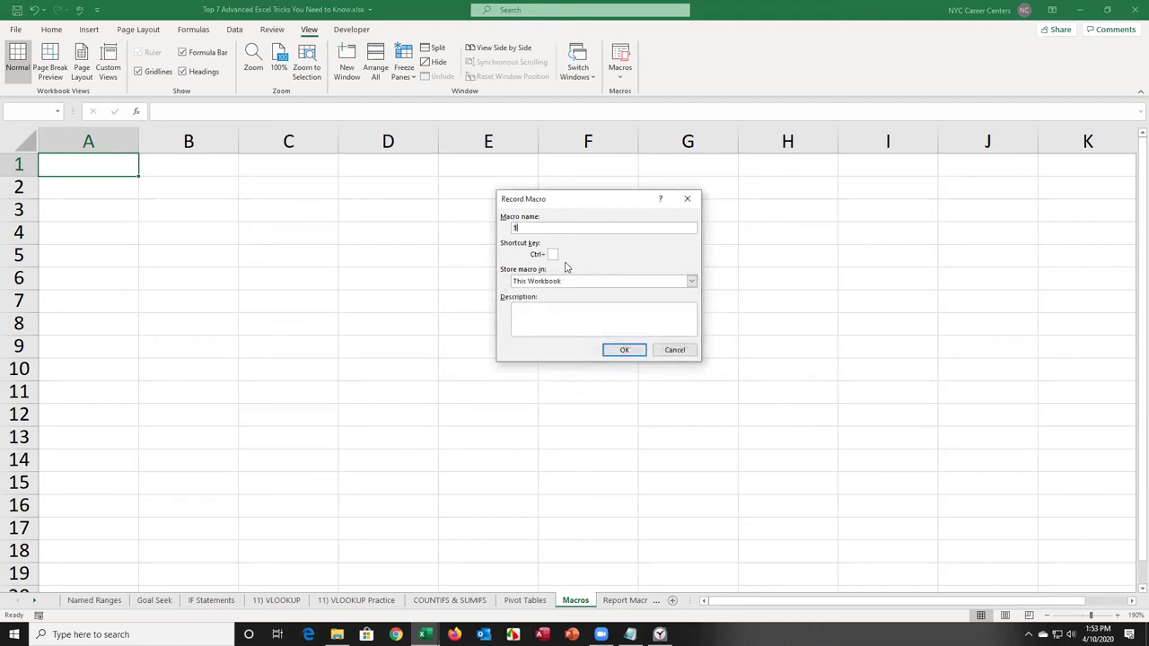
Step: Name the macro WordMacro, assign the capital letter W as its shortcut and start recording
{"action": "type", "text": "WordMacro"}
{"action": "left_click", "coordinate": [553, 254]}
{"action": "type", "text": "W"}
{"action": "left_click", "coordinate": [624, 351]}
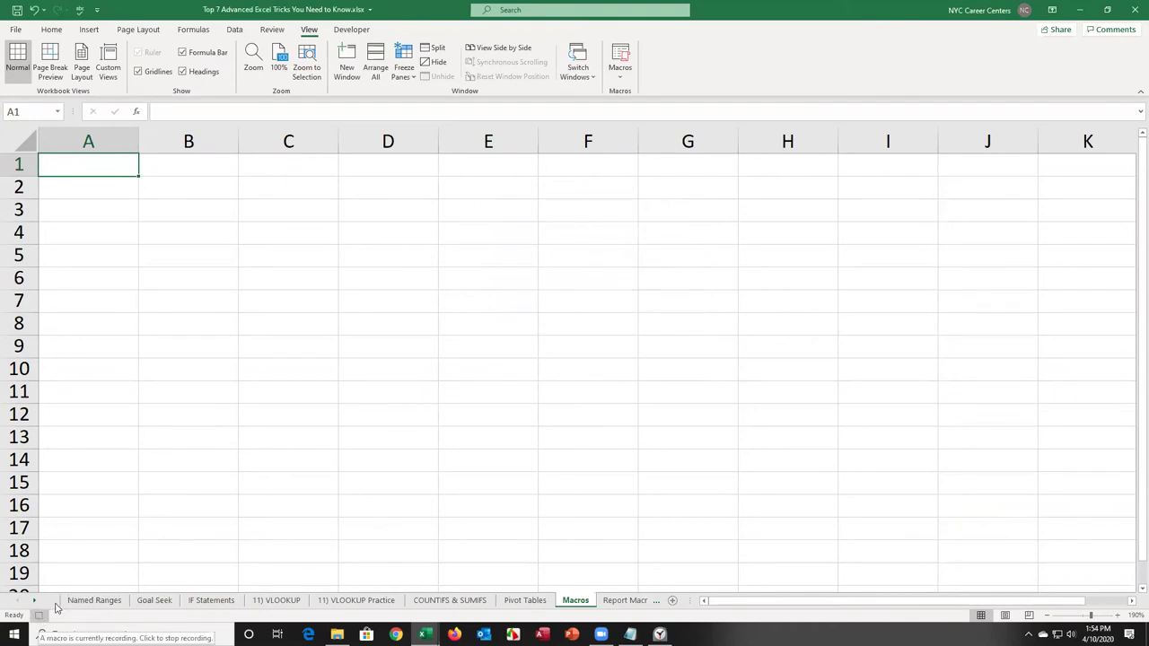
{"action": "left_click", "coordinate": [351, 30]}
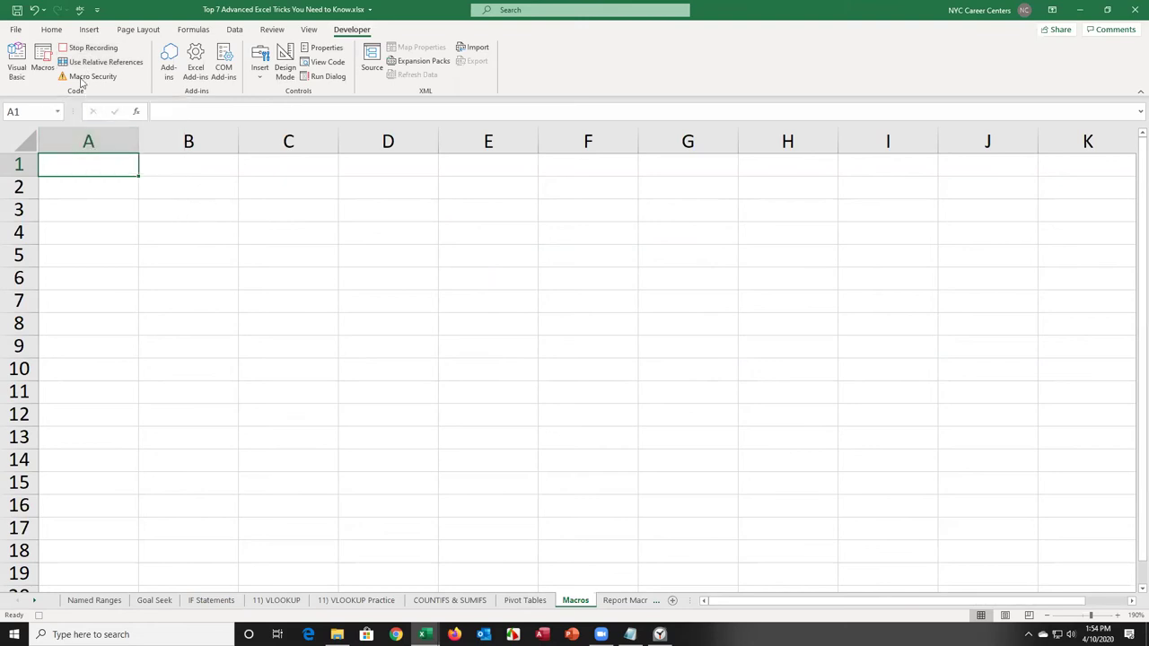
{"action": "left_click", "coordinate": [94, 30]}
{"action": "left_click", "coordinate": [136, 31]}
{"action": "left_click", "coordinate": [192, 31]}
{"action": "left_click", "coordinate": [235, 29]}
{"action": "left_click", "coordinate": [272, 30]}
{"action": "left_click", "coordinate": [309, 29]}
{"action": "left_click", "coordinate": [351, 29]}
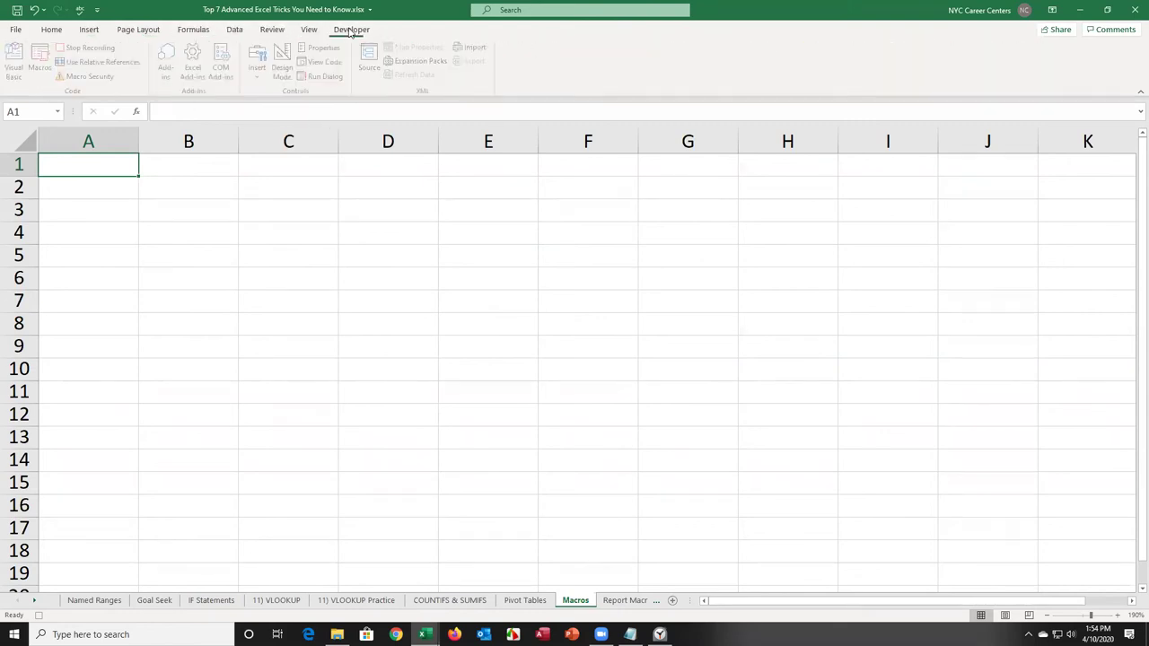
Step: Enter Word in cell A1, keeping that cell selected, and stop recording the macro
{"action": "left_click", "coordinate": [51, 29]}
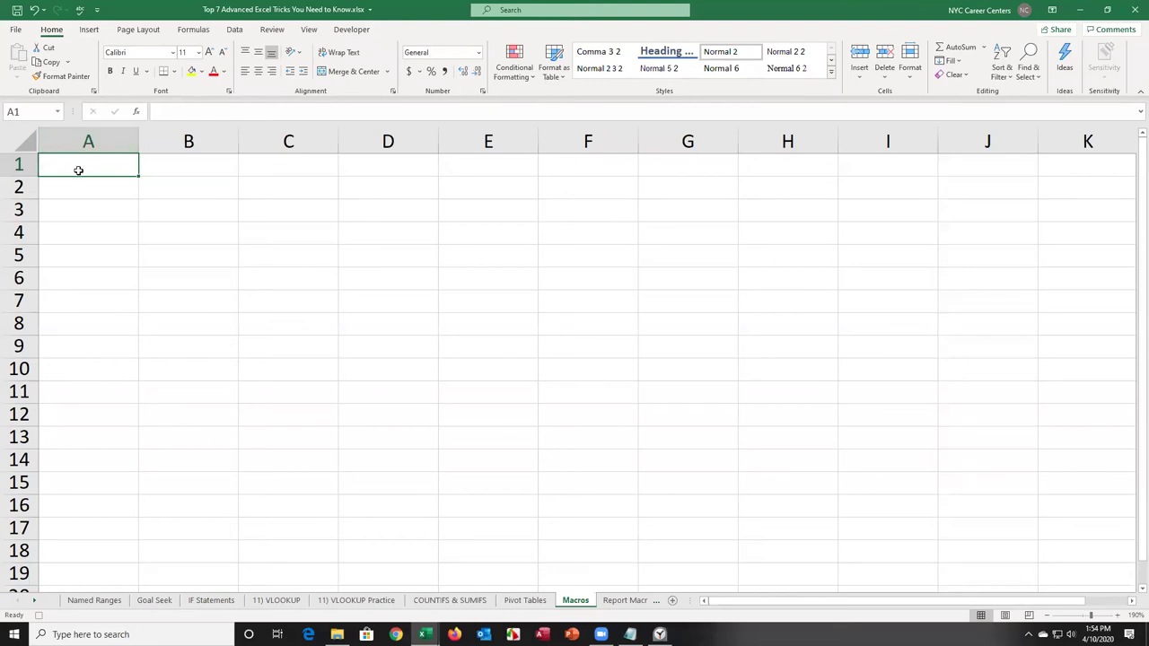
{"action": "type", "text": "Word"}
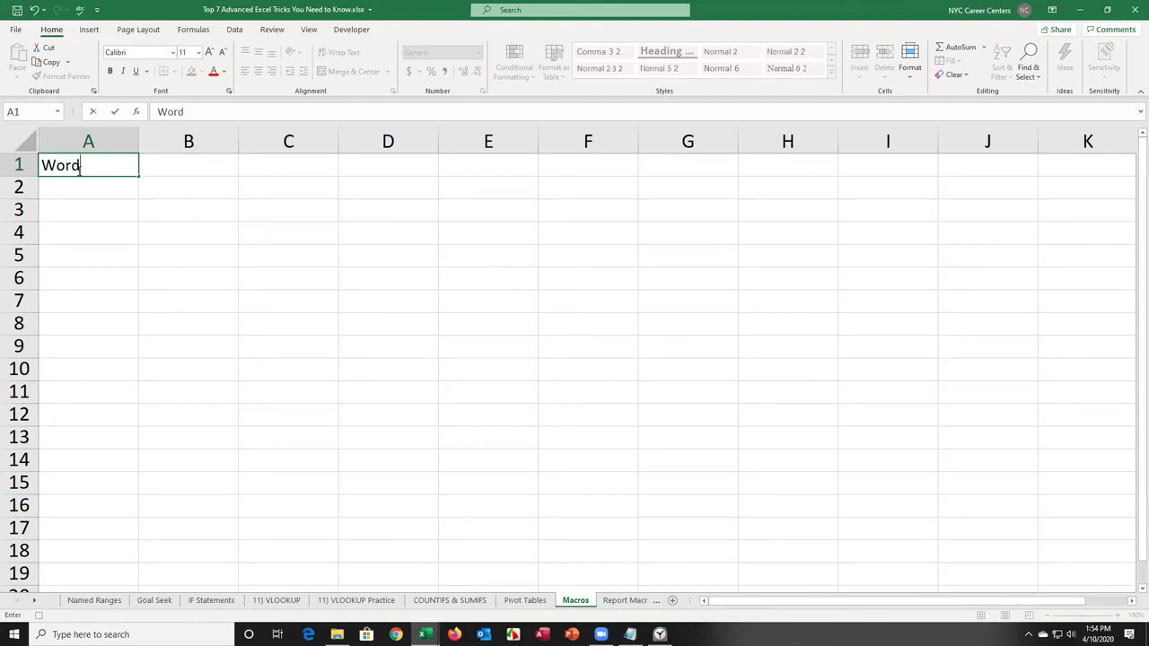
{"action": "key", "text": "ctrl+Return"}
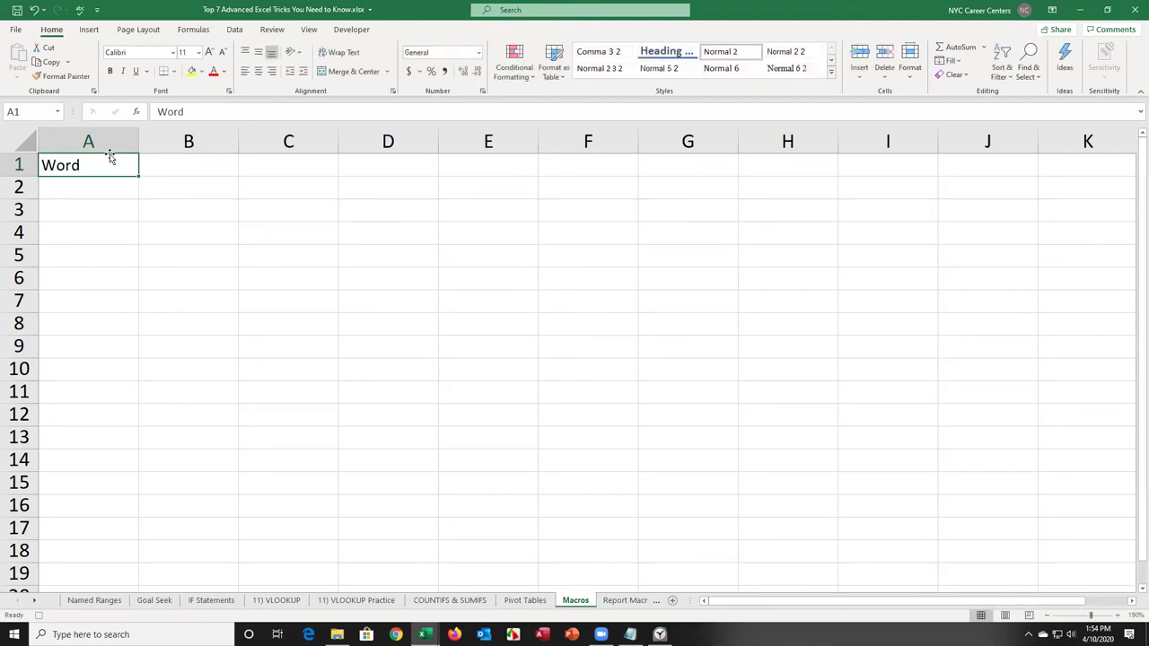
{"action": "left_click", "coordinate": [352, 31]}
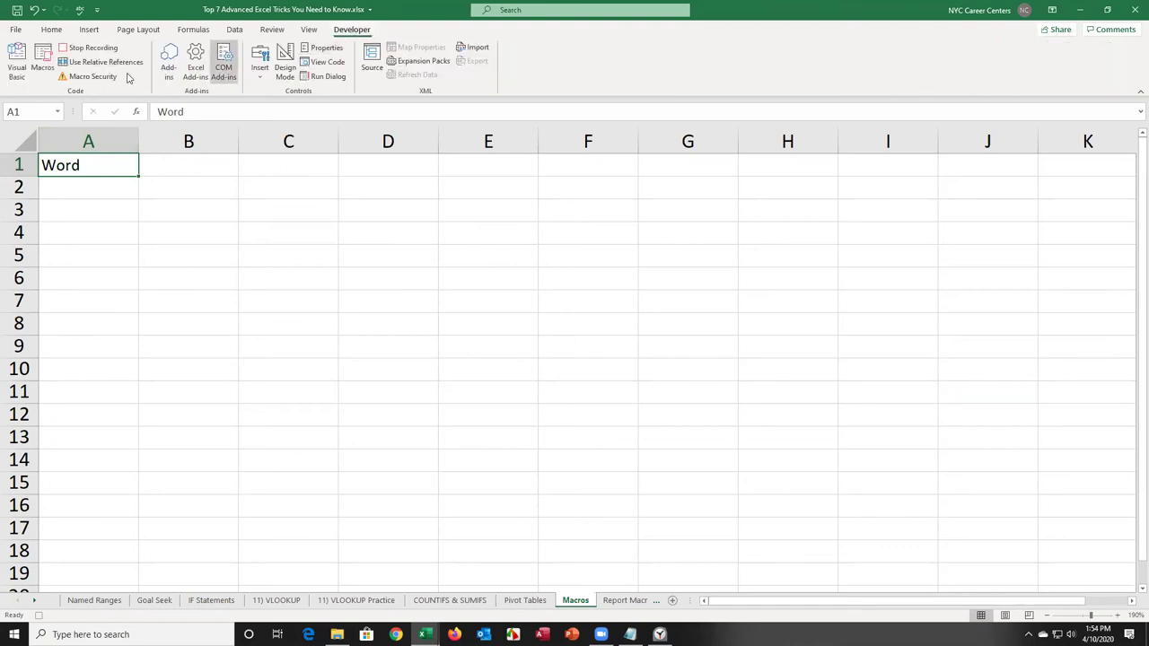
Step: Fill cells C3, E3 and E5 with the text Word
{"action": "left_click", "coordinate": [269, 215]}
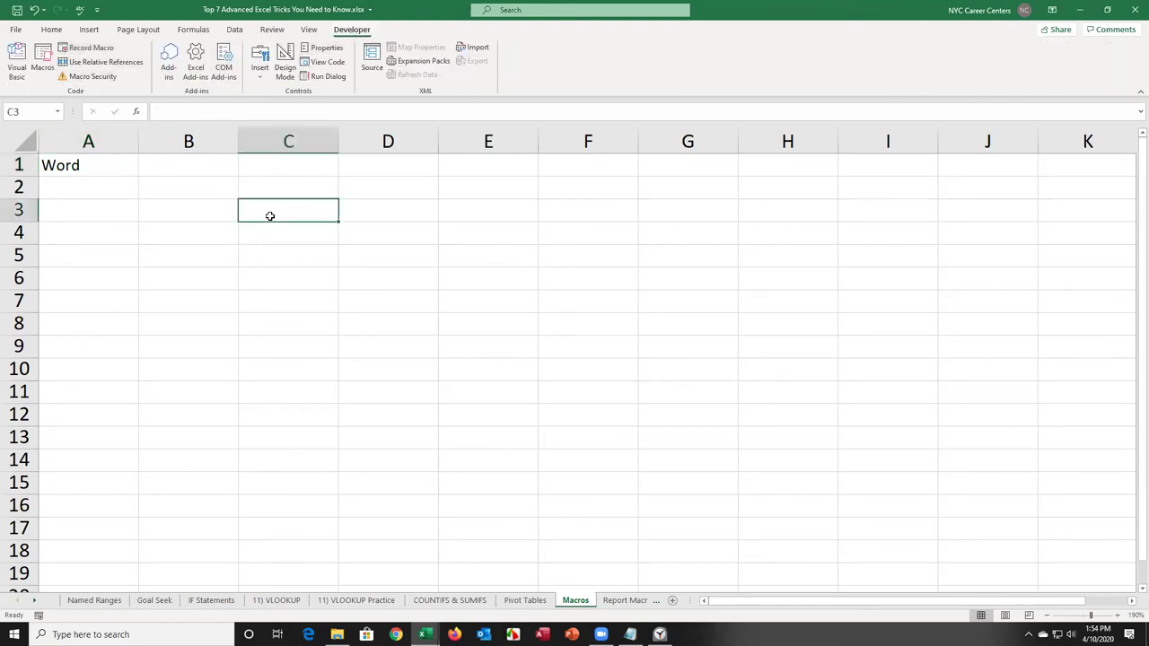
{"action": "type", "text": "Word"}
{"action": "left_click", "coordinate": [445, 212]}
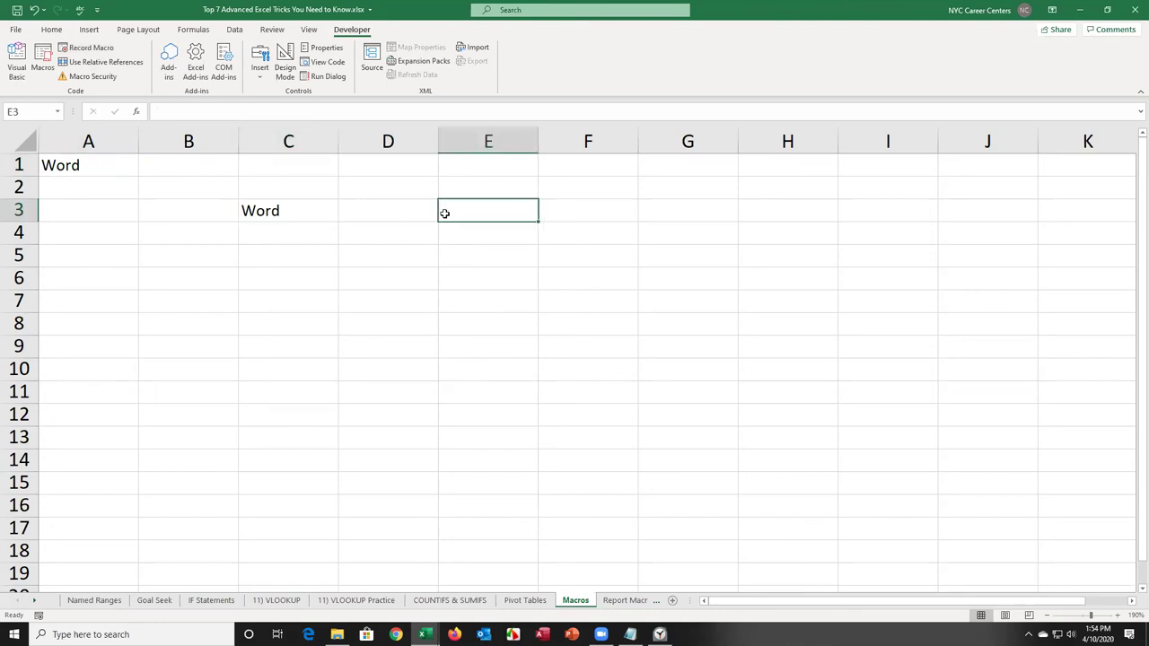
{"action": "type", "text": "Word"}
{"action": "left_click", "coordinate": [509, 247]}
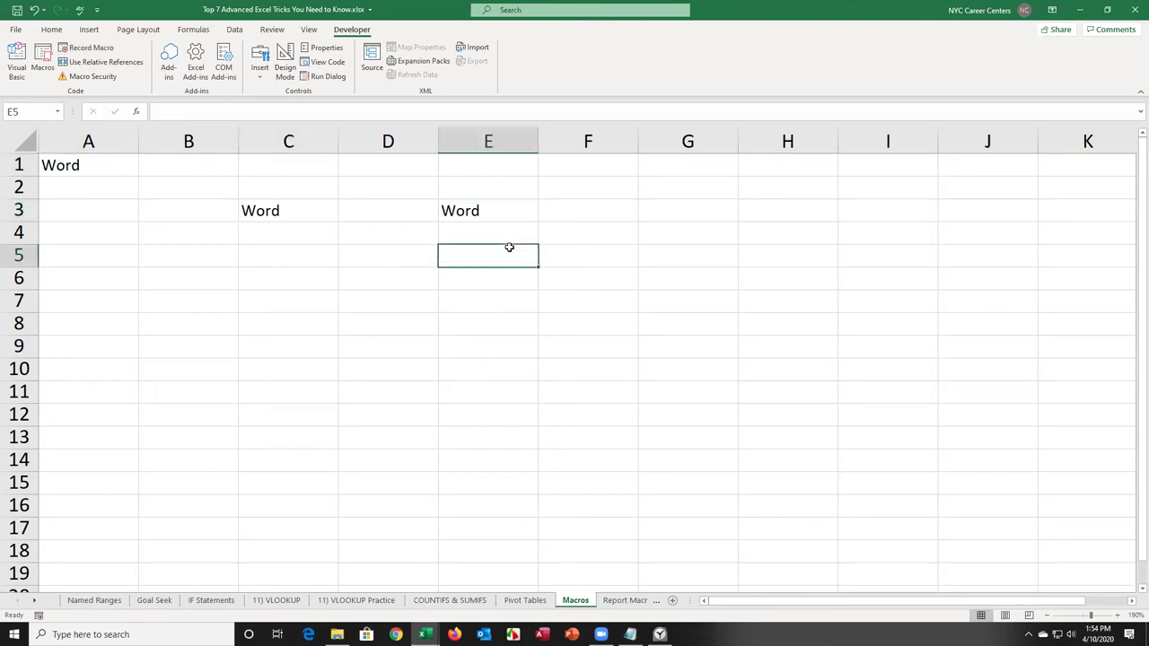
{"action": "type", "text": "Word"}
Step: Run WordMacro from the macro list on cell D4 and again on cell D7
{"action": "left_click", "coordinate": [433, 230]}
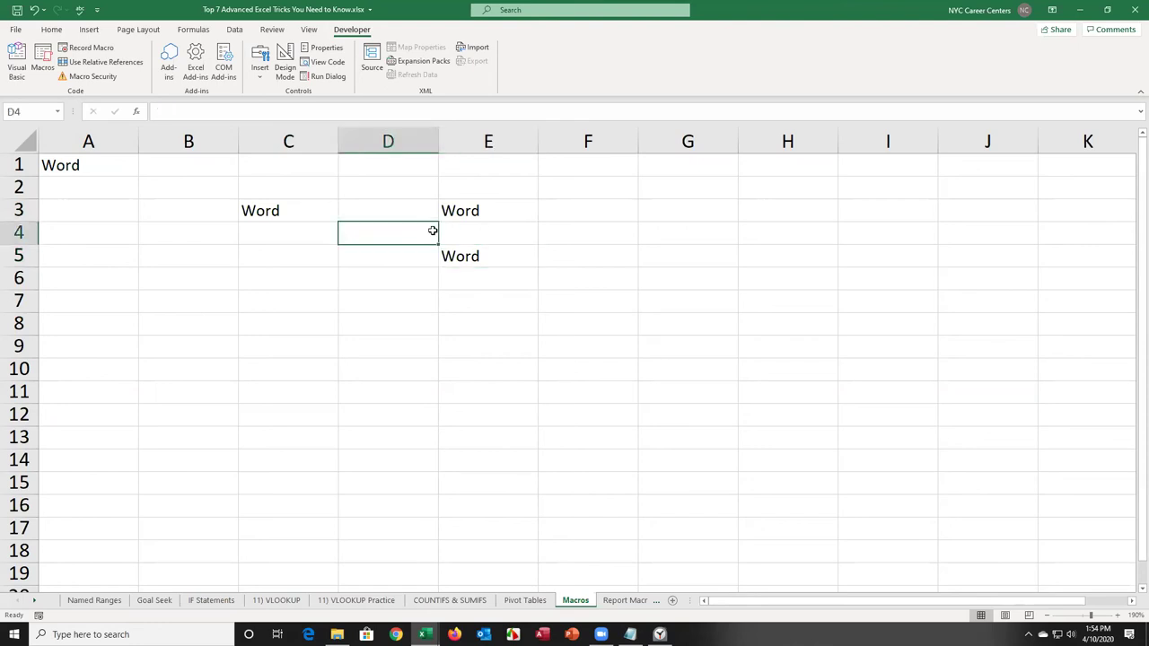
{"action": "left_click", "coordinate": [42, 63]}
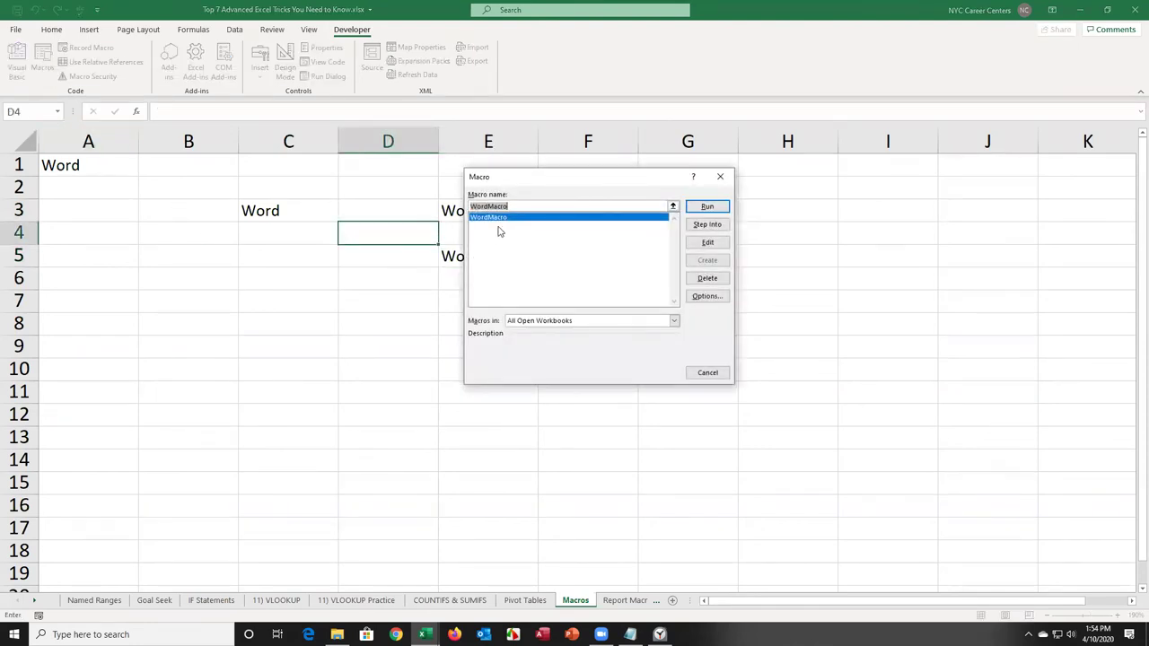
{"action": "left_click", "coordinate": [708, 207]}
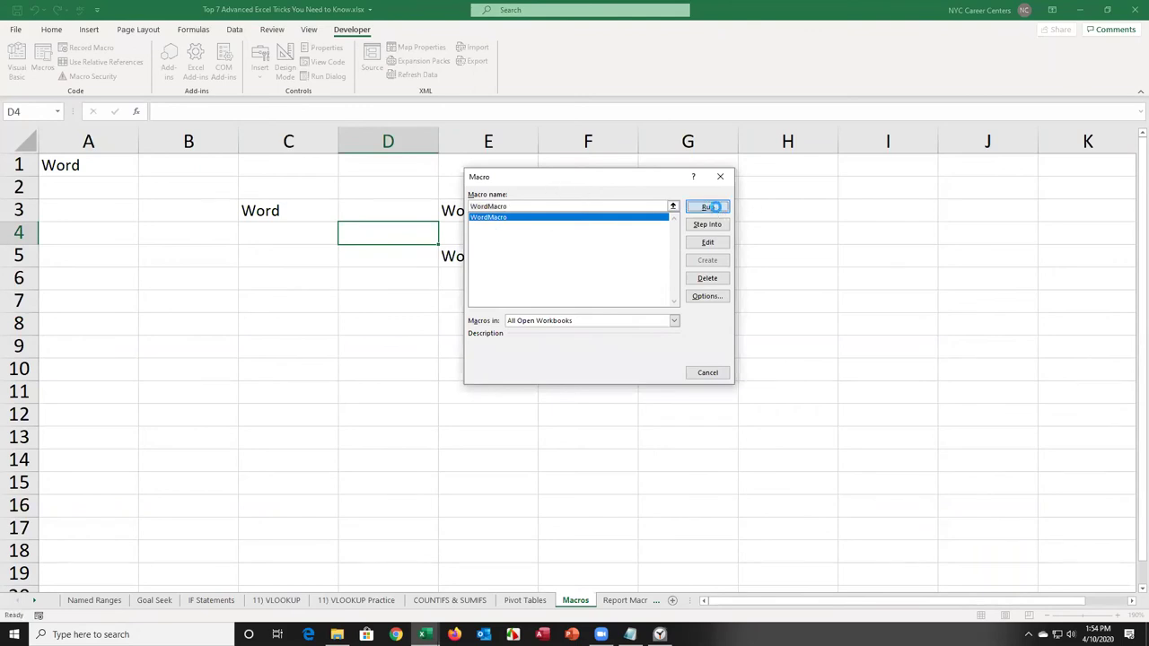
{"action": "left_click", "coordinate": [340, 296]}
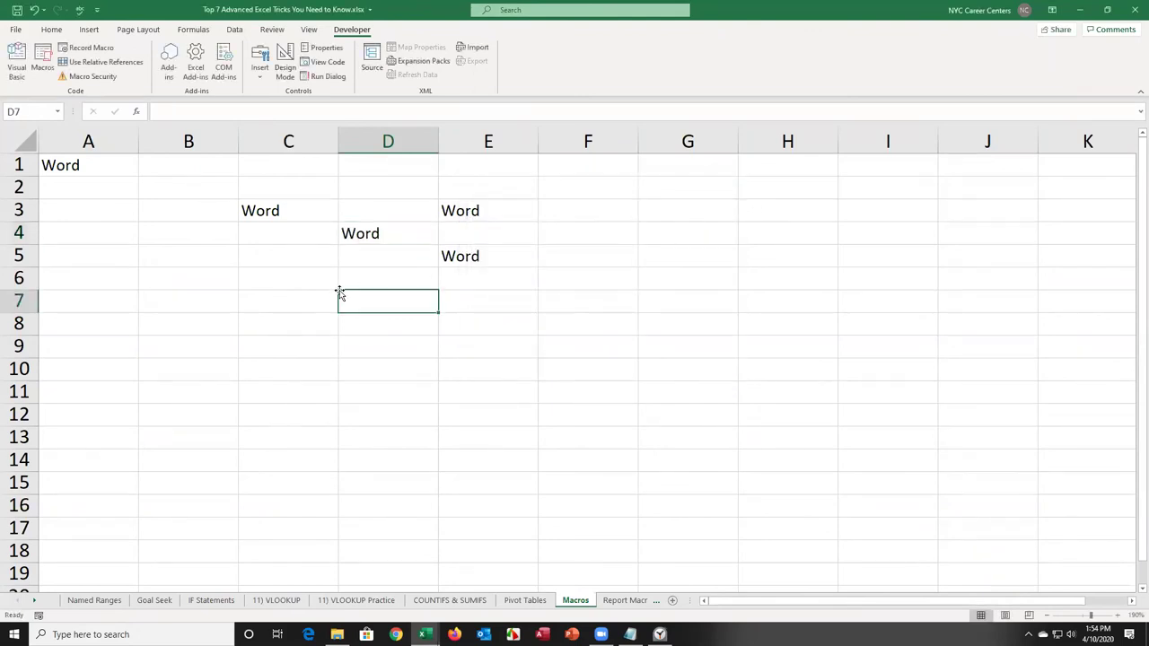
{"action": "left_click", "coordinate": [43, 68]}
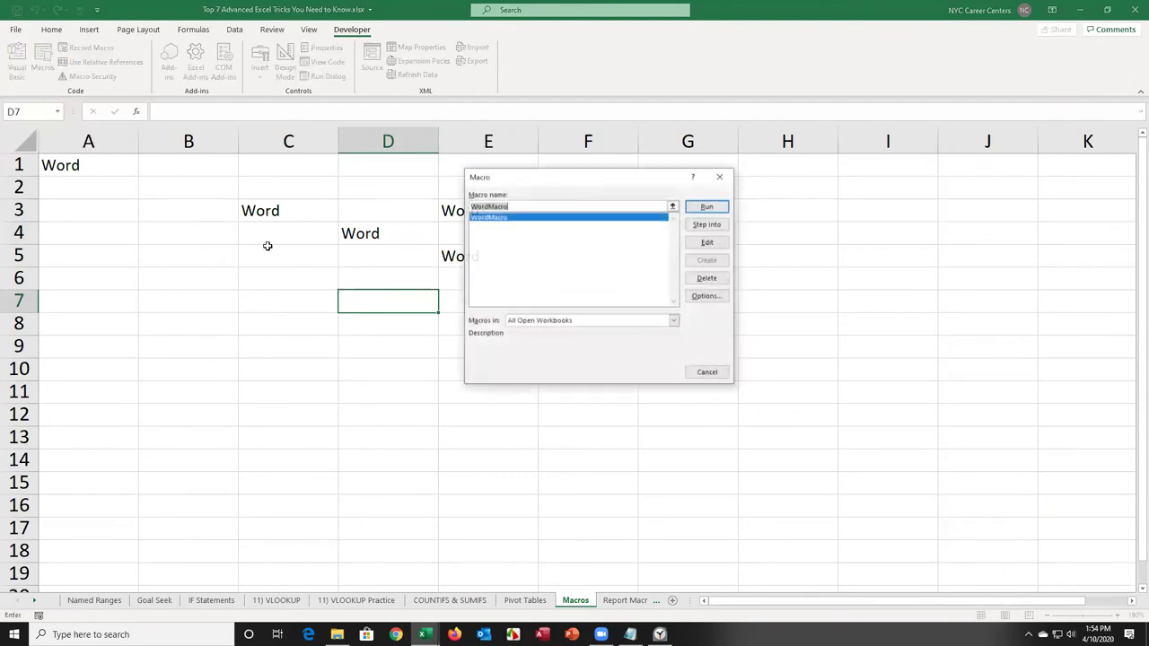
{"action": "left_click", "coordinate": [706, 206]}
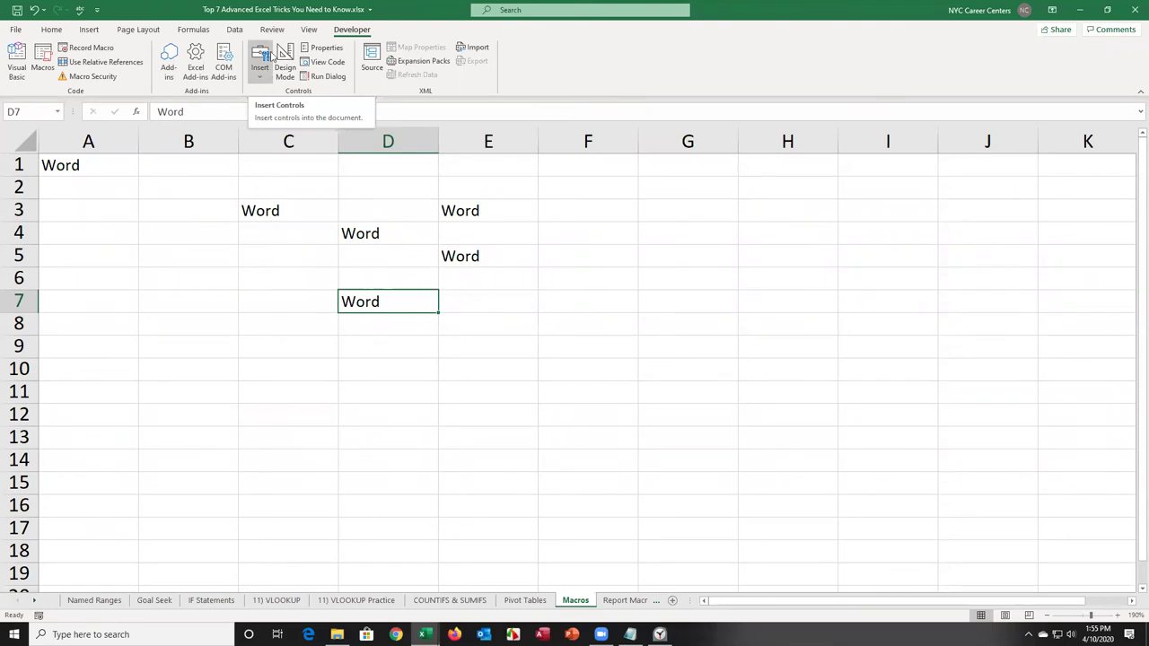
Step: Draw a form control button across columns B and C in rows 4 to 6 and assign WordMacro to it
{"action": "left_click", "coordinate": [260, 83]}
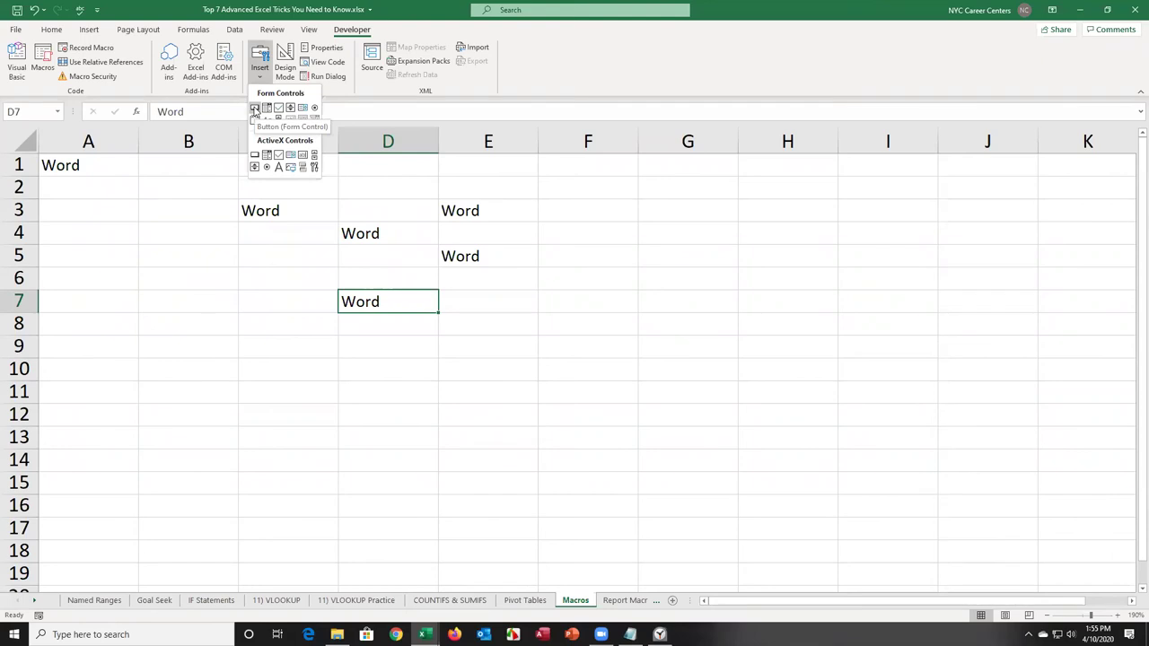
{"action": "left_click", "coordinate": [255, 109]}
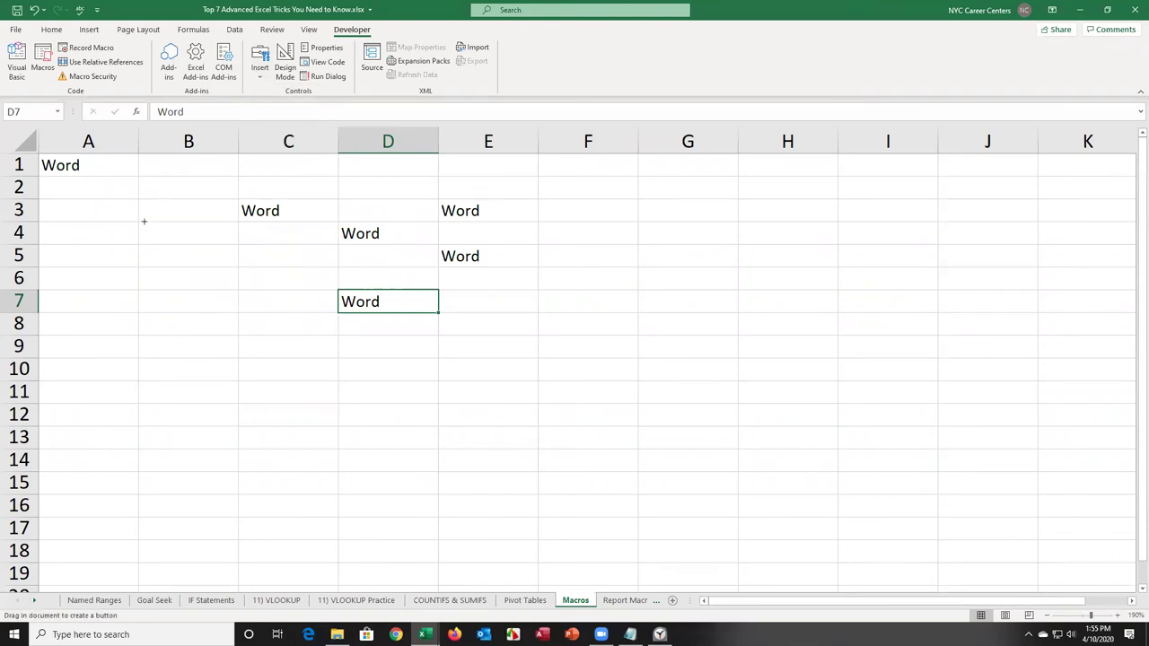
{"action": "left_click_drag", "start_coordinate": [143, 232], "coordinate": [293, 287]}
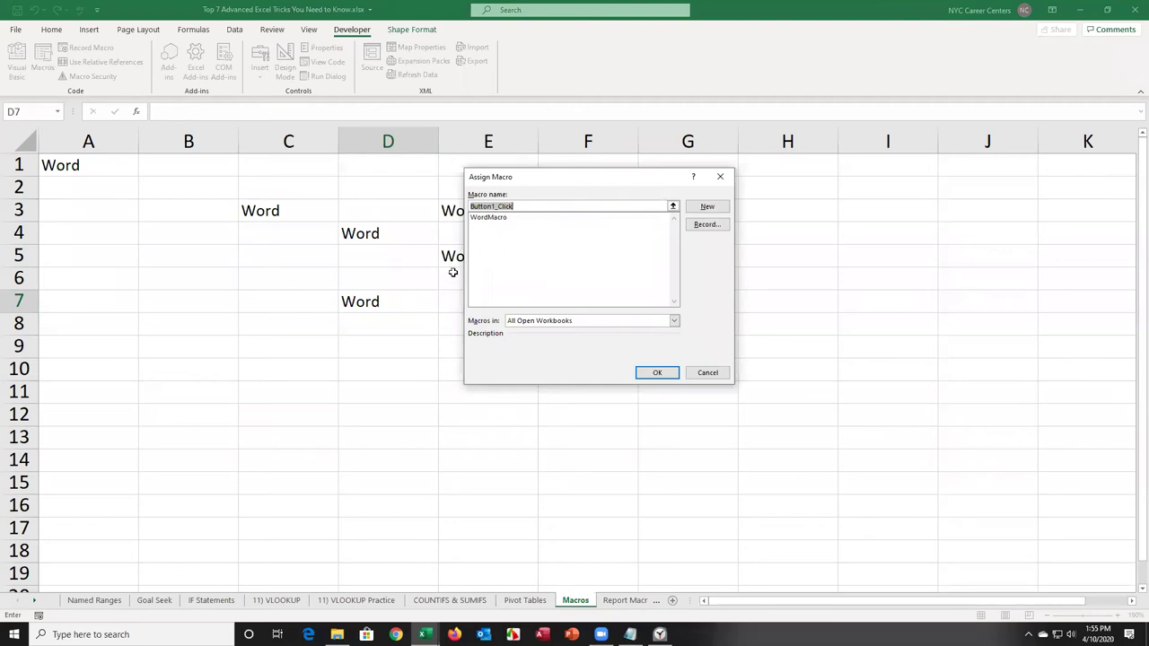
{"action": "left_click", "coordinate": [491, 219]}
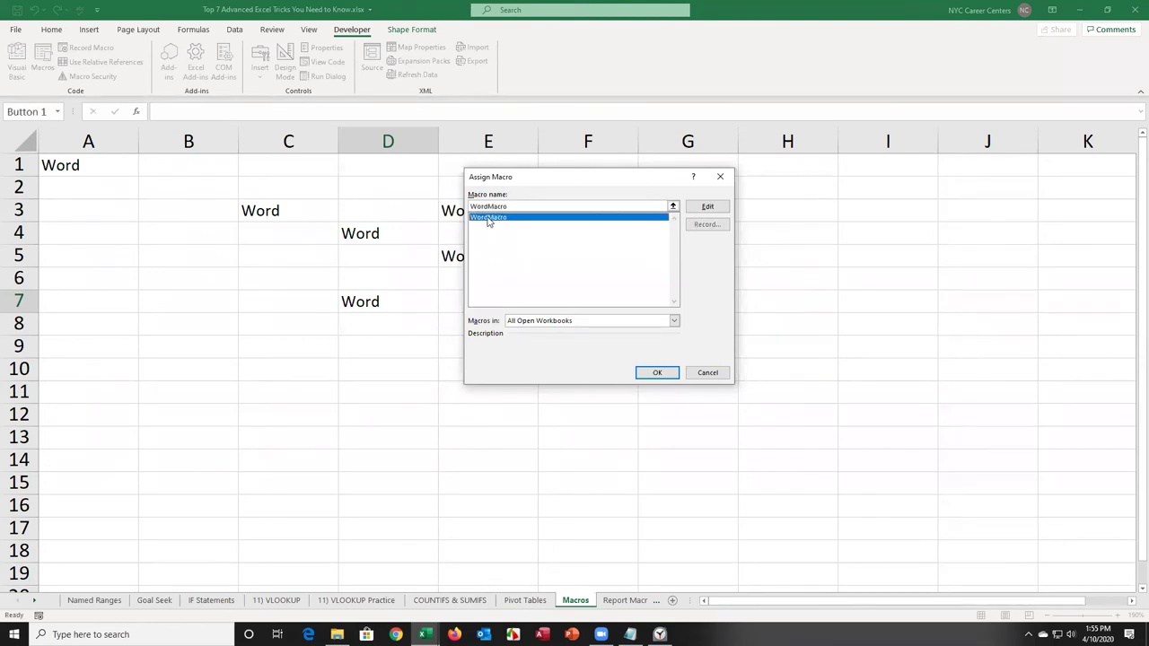
{"action": "left_click", "coordinate": [654, 375]}
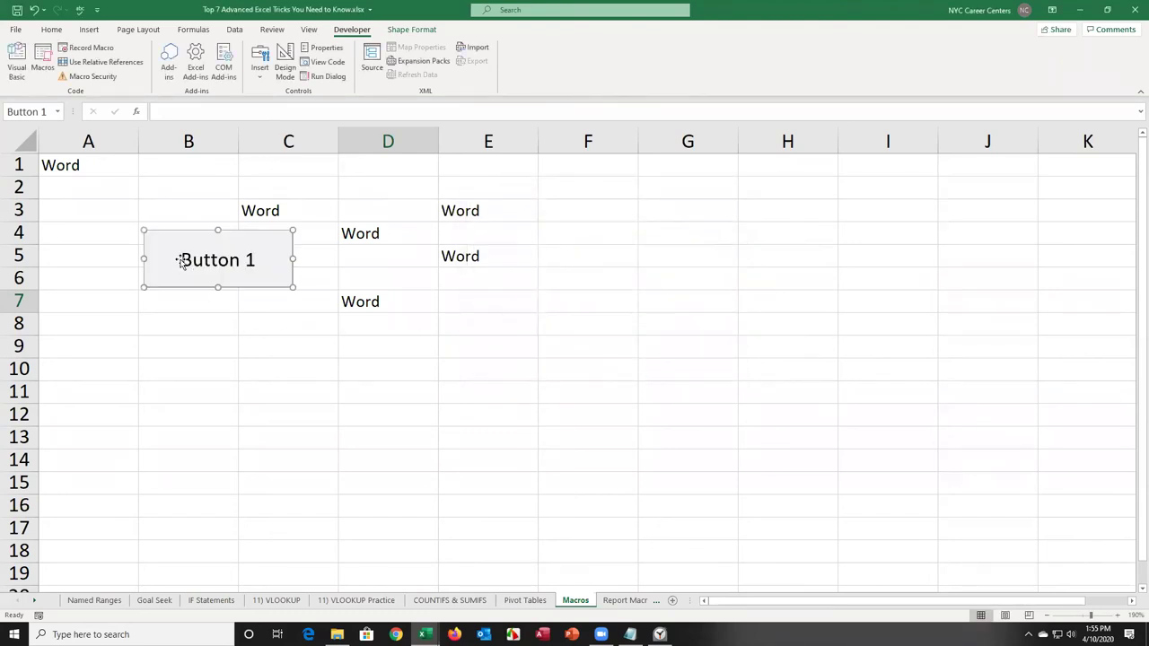
Step: Change the new button's label to Word Macro
{"action": "left_click", "coordinate": [180, 260]}
{"action": "key", "text": "shift+Right"}
{"action": "key", "text": "shift+Right"}
{"action": "key", "text": "shift+Right"}
{"action": "key", "text": "shift+Right"}
{"action": "key", "text": "shift+Right"}
{"action": "key", "text": "shift+Right"}
{"action": "key", "text": "shift+Right"}
{"action": "key", "text": "shift+Right"}
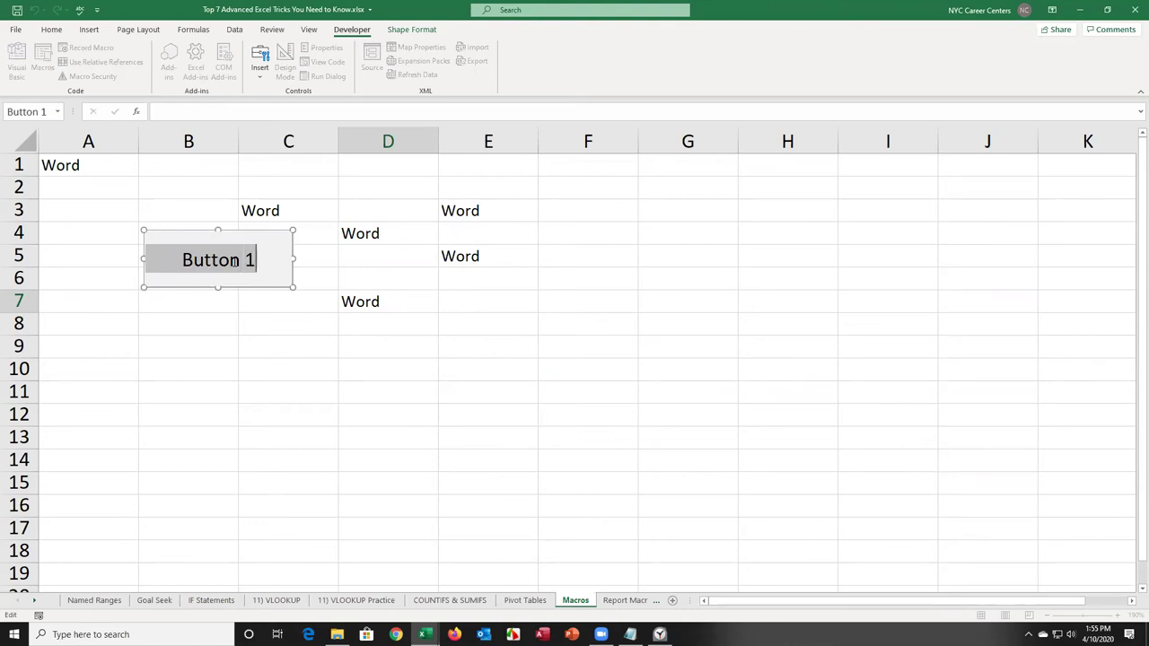
{"action": "type", "text": "Word M"}
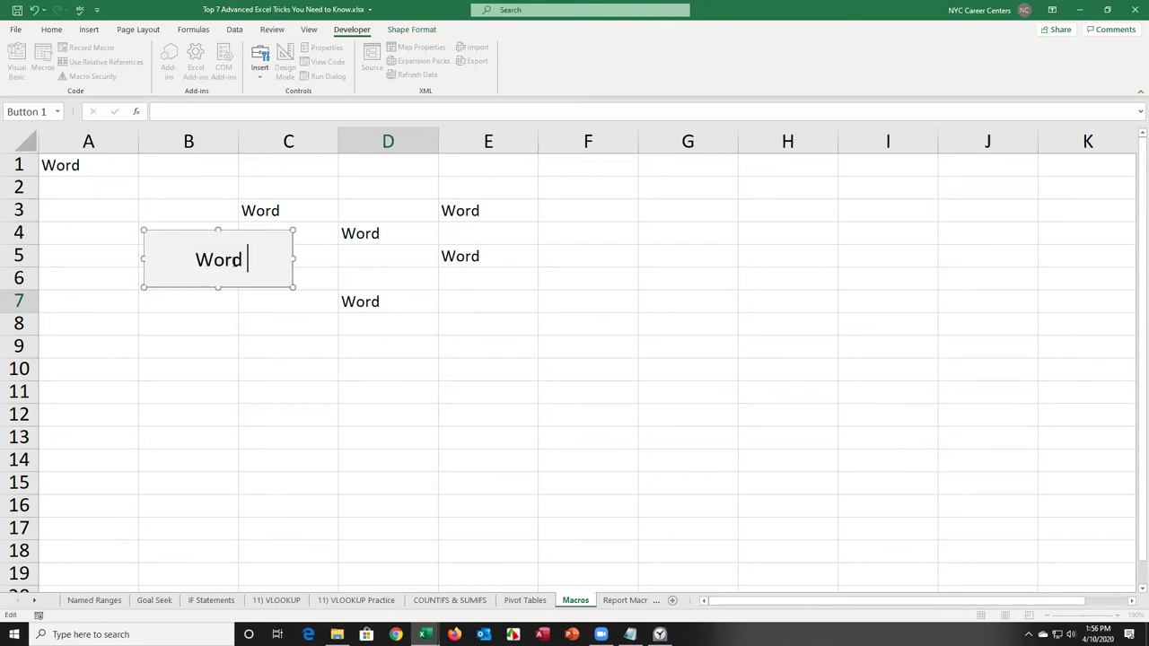
{"action": "type", "text": "acro"}
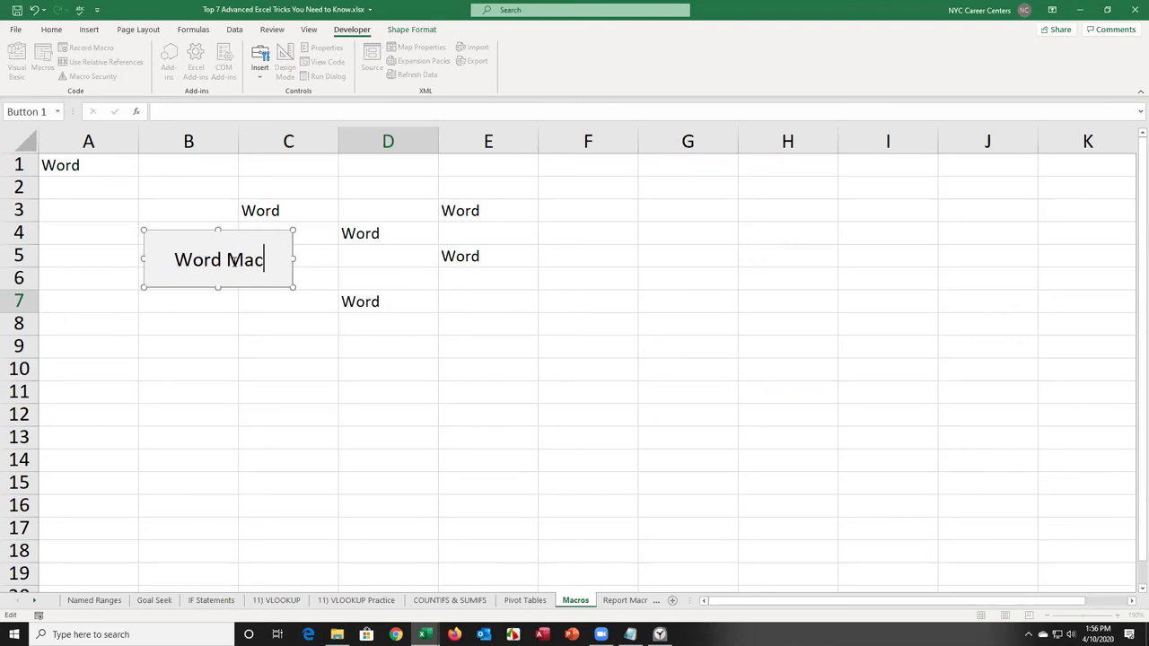
{"action": "left_click", "coordinate": [220, 342]}
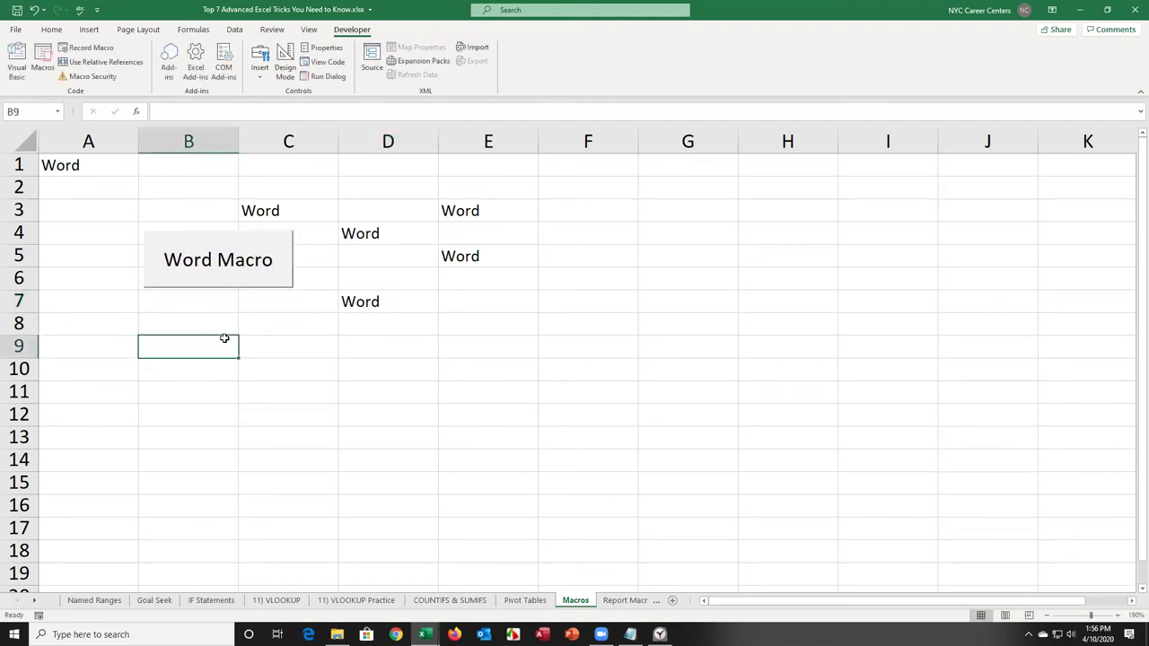
Step: Use the Word Macro button to insert the text in cells B9, D12, F9 and G5
{"action": "left_click", "coordinate": [223, 265]}
{"action": "left_click", "coordinate": [411, 414]}
{"action": "left_click", "coordinate": [226, 260]}
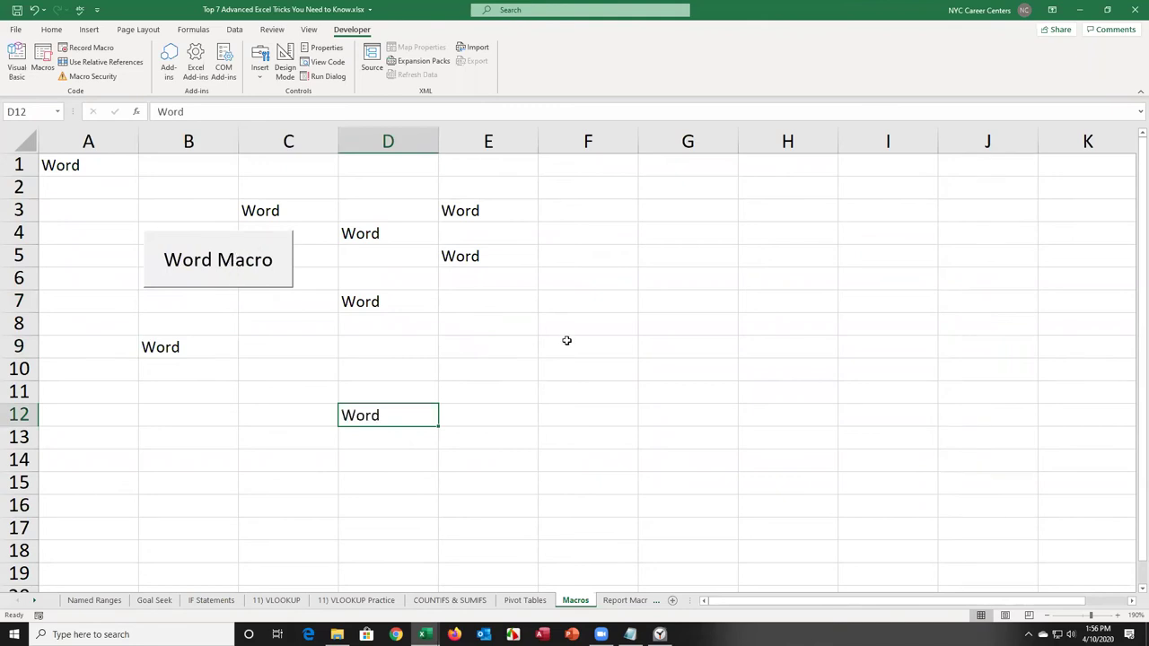
{"action": "left_click", "coordinate": [567, 342]}
{"action": "left_click", "coordinate": [225, 261]}
{"action": "left_click", "coordinate": [674, 262]}
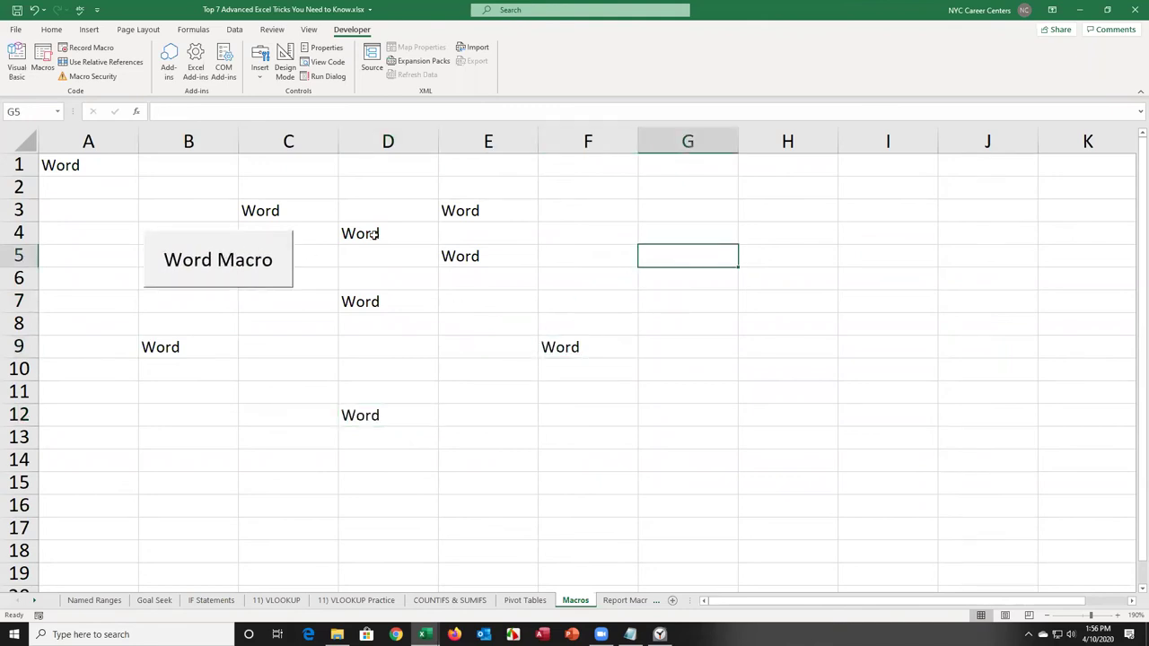
{"action": "left_click", "coordinate": [190, 259]}
Step: Open the Report Macro worksheet and select cell H12 in the sales data
{"action": "left_click", "coordinate": [626, 600]}
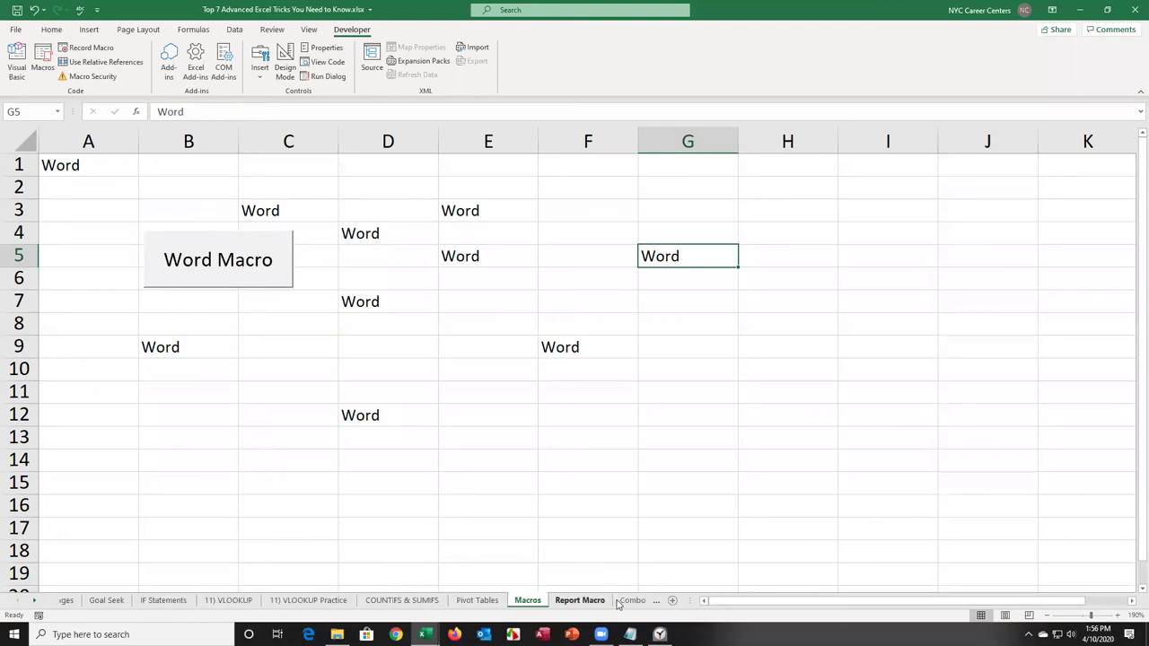
{"action": "left_click", "coordinate": [389, 304]}
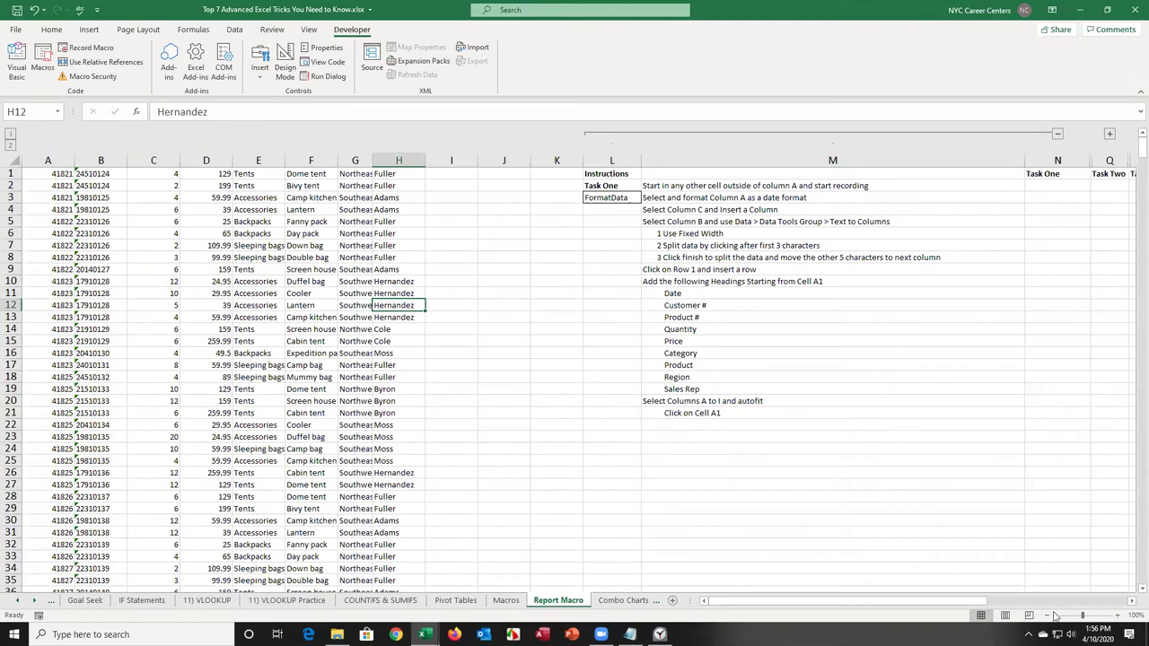
Step: Enlarge the worksheet to 130% and examine the sales data, including columns B and C, alongside the Task One instructions
{"action": "left_click", "coordinate": [1118, 616]}
{"action": "left_click", "coordinate": [1118, 616]}
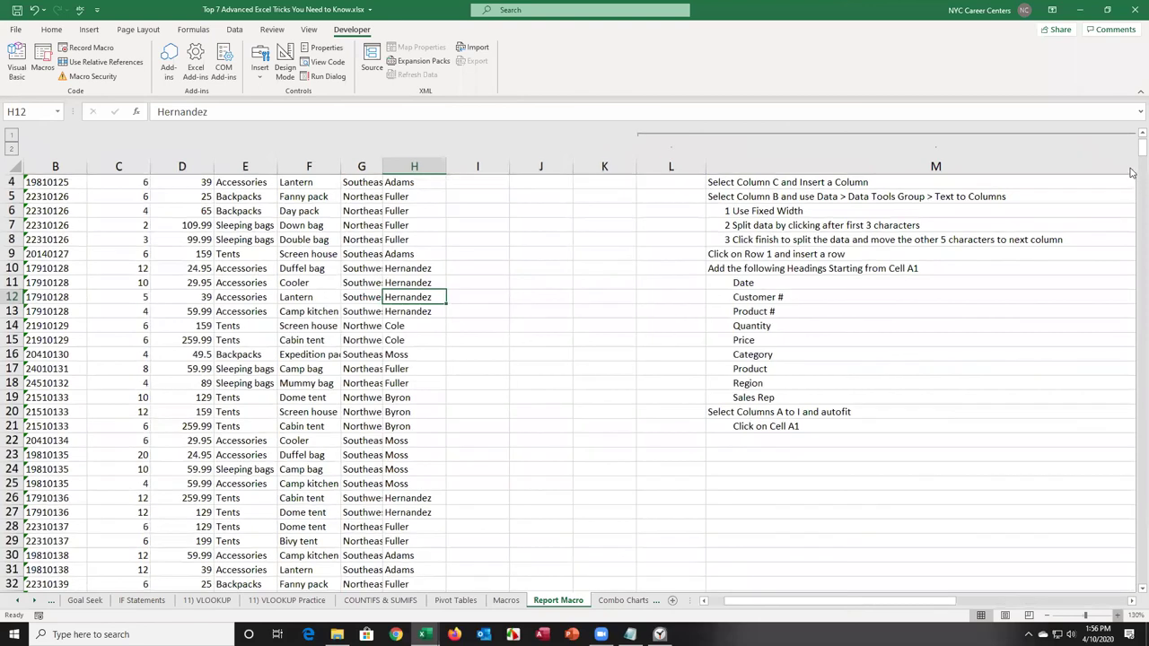
{"action": "left_click", "coordinate": [1118, 616]}
{"action": "scroll", "coordinate": [90, 189], "scroll_direction": "left", "scroll_amount": 2}
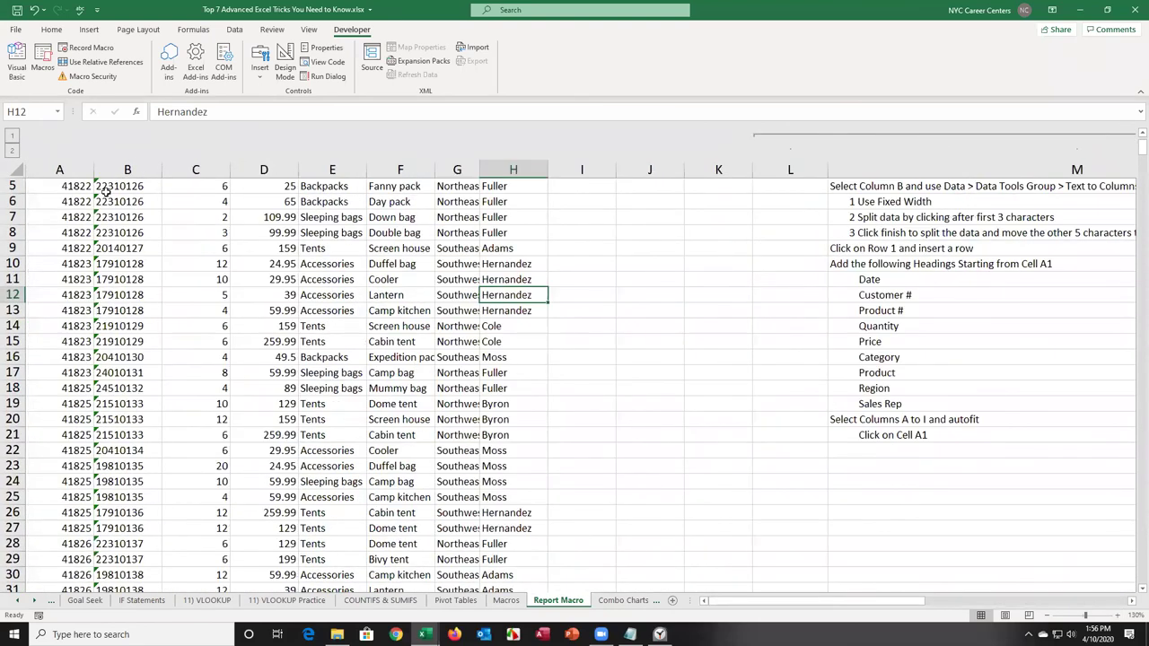
{"action": "scroll", "coordinate": [90, 187], "scroll_direction": "up", "scroll_amount": 2}
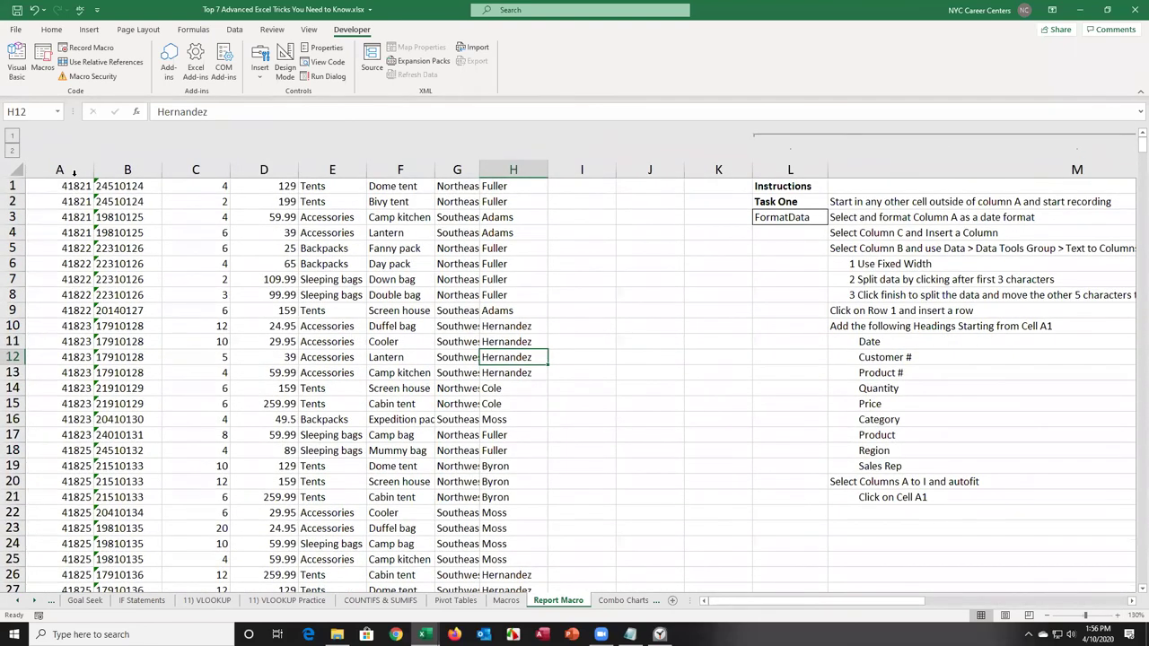
{"action": "left_click", "coordinate": [127, 168]}
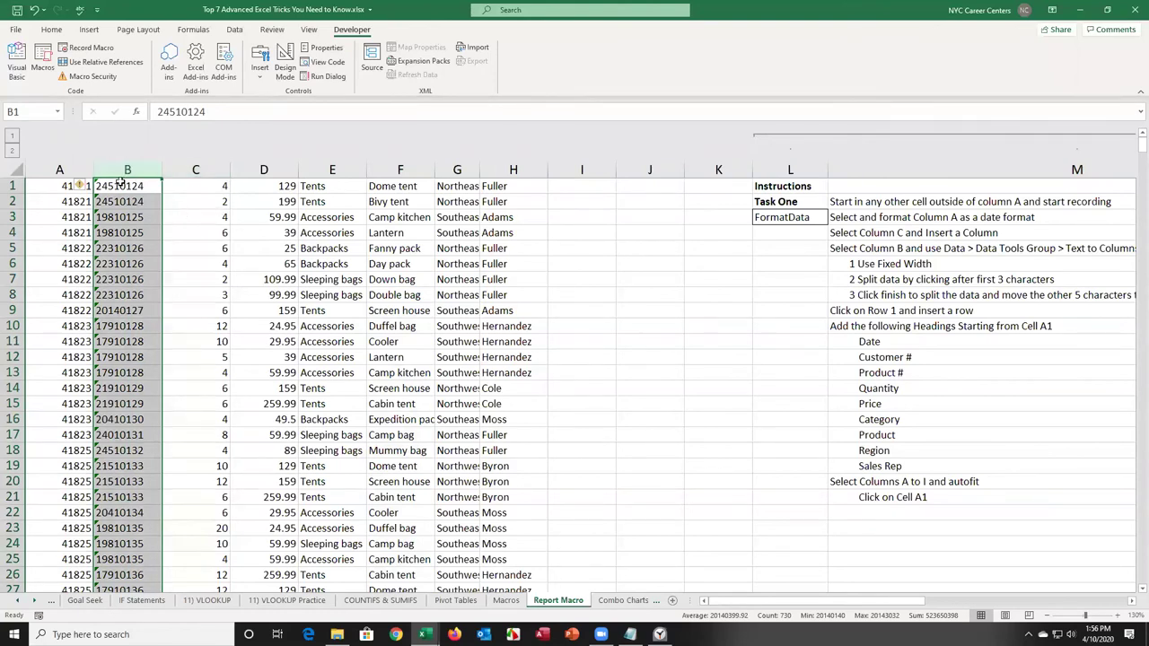
{"action": "left_click", "coordinate": [195, 170]}
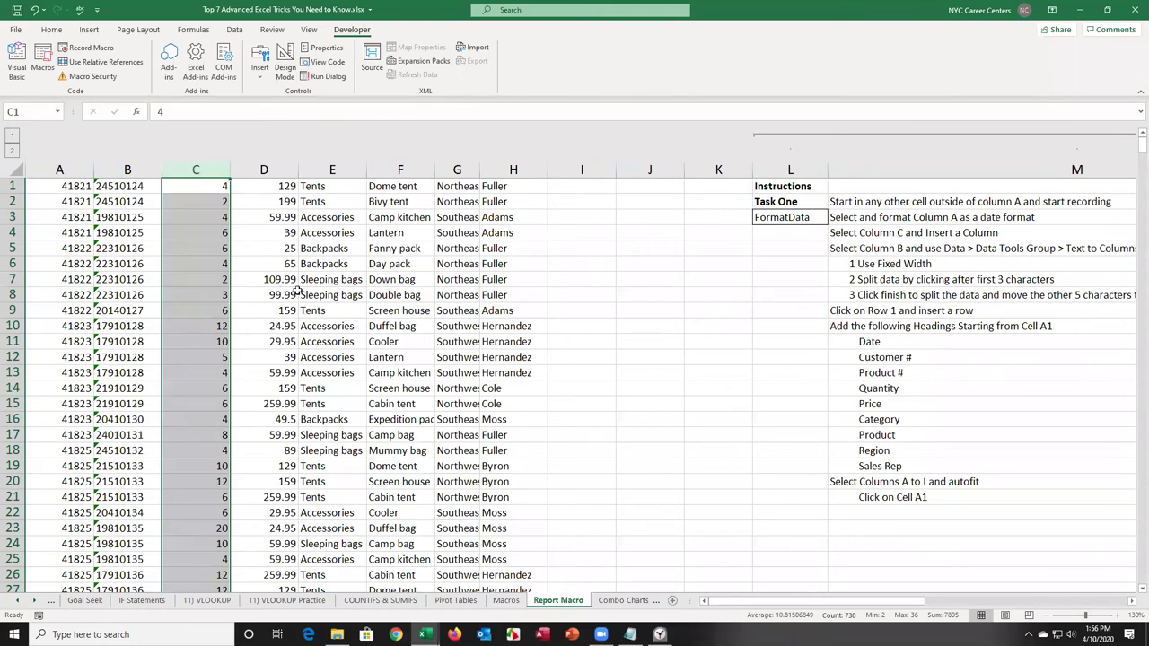
{"action": "left_click", "coordinate": [300, 293]}
{"action": "left_click", "coordinate": [565, 274]}
{"action": "left_click", "coordinate": [587, 338]}
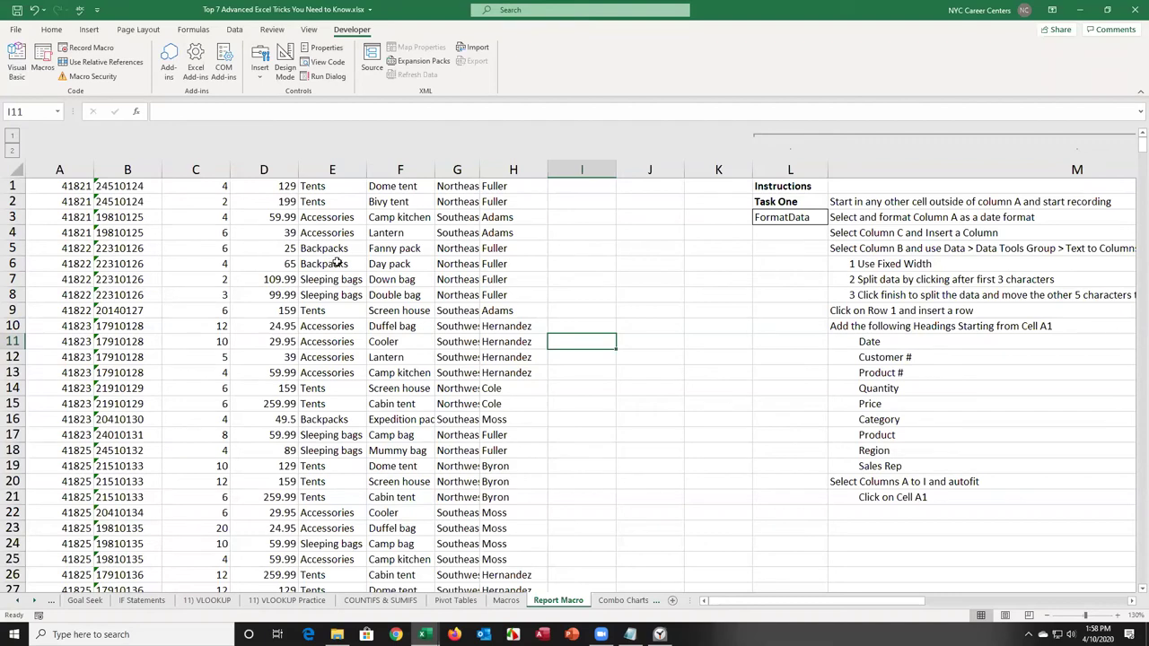
Step: Start recording a macro named ReportMacro, stored in This Workbook, with cell H6 as the starting cell
{"action": "left_click", "coordinate": [526, 263]}
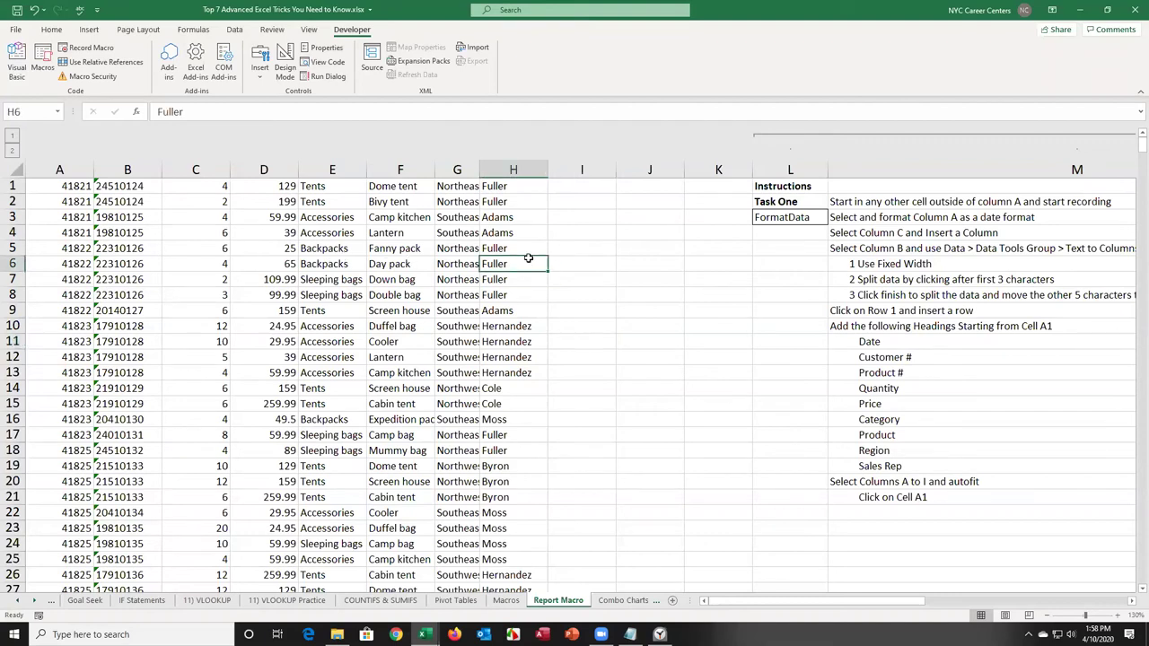
{"action": "left_click", "coordinate": [90, 48]}
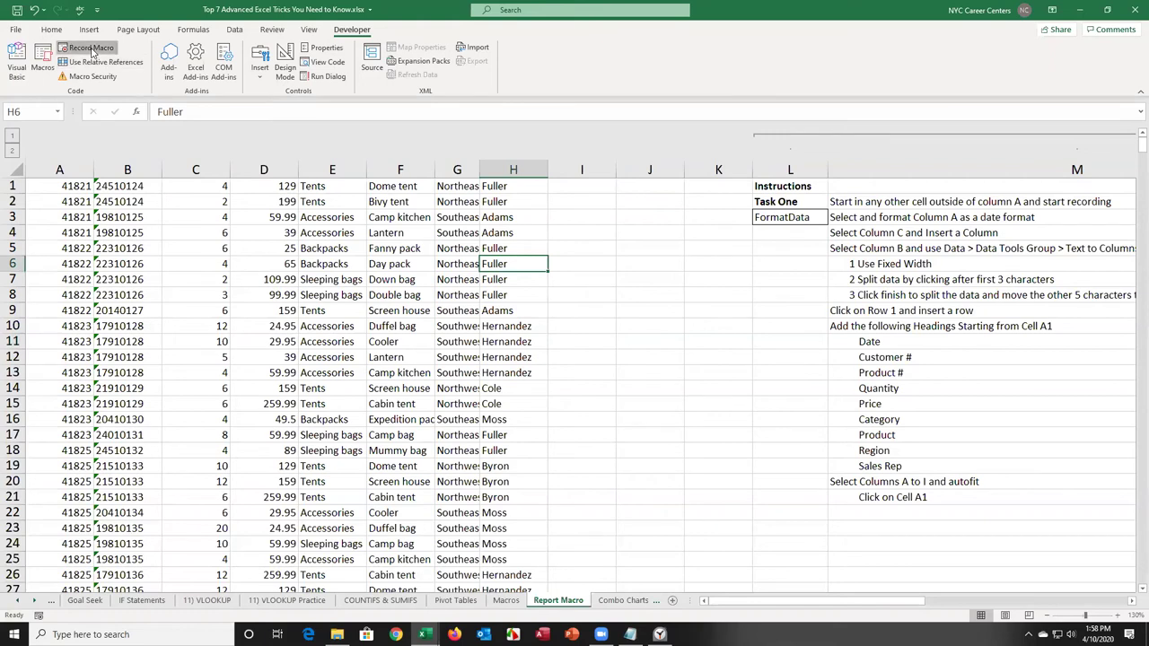
{"action": "type", "text": "ReportMacro"}
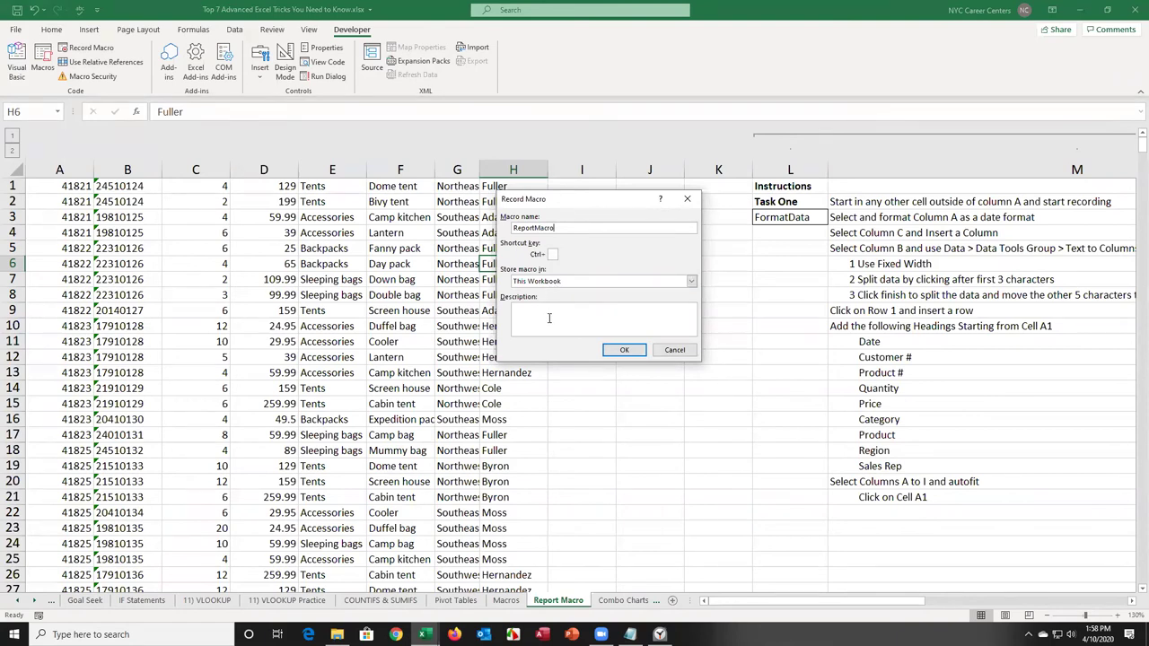
{"action": "left_click", "coordinate": [626, 351]}
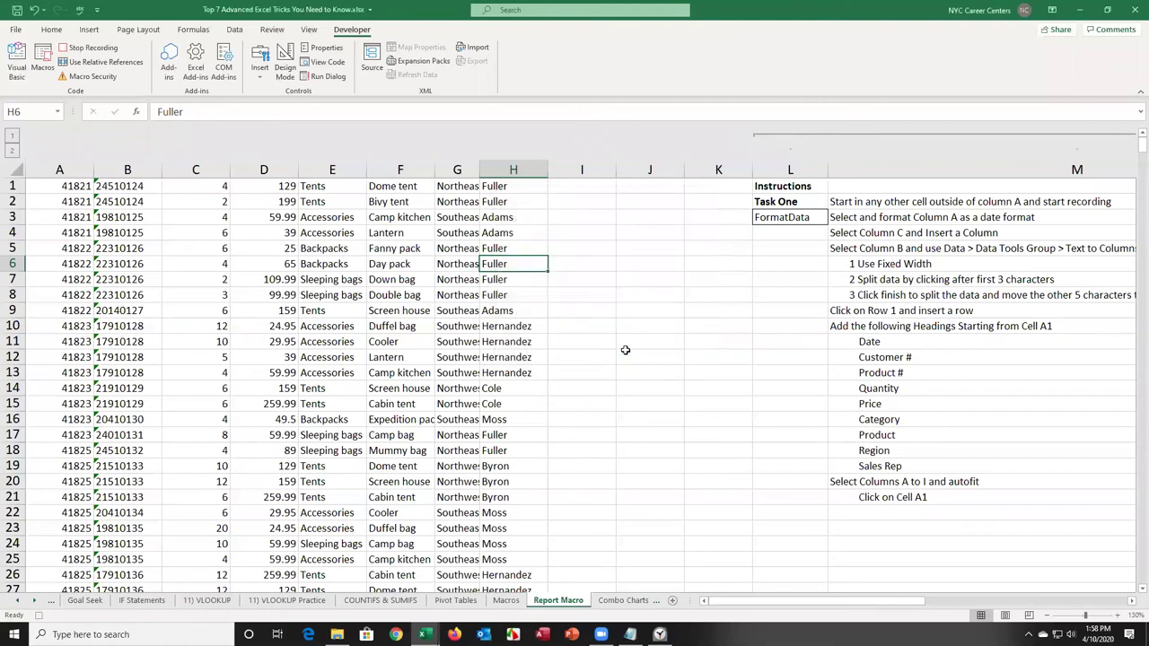
Step: Format all of column A as Short Date
{"action": "left_click", "coordinate": [59, 169]}
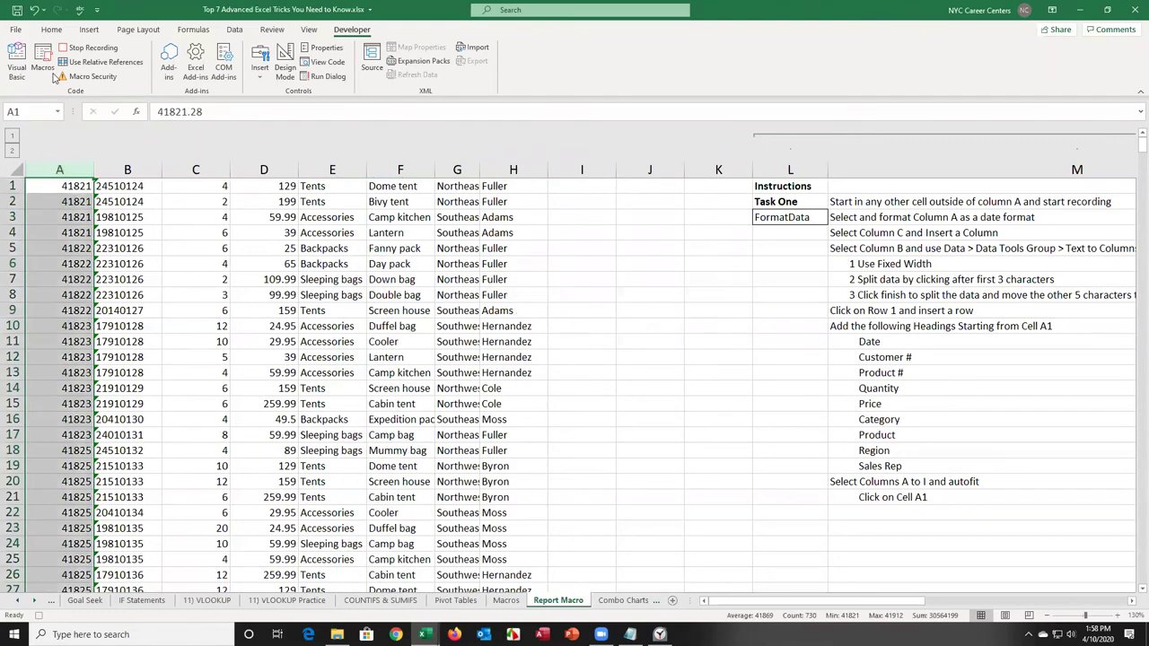
{"action": "left_click", "coordinate": [52, 31]}
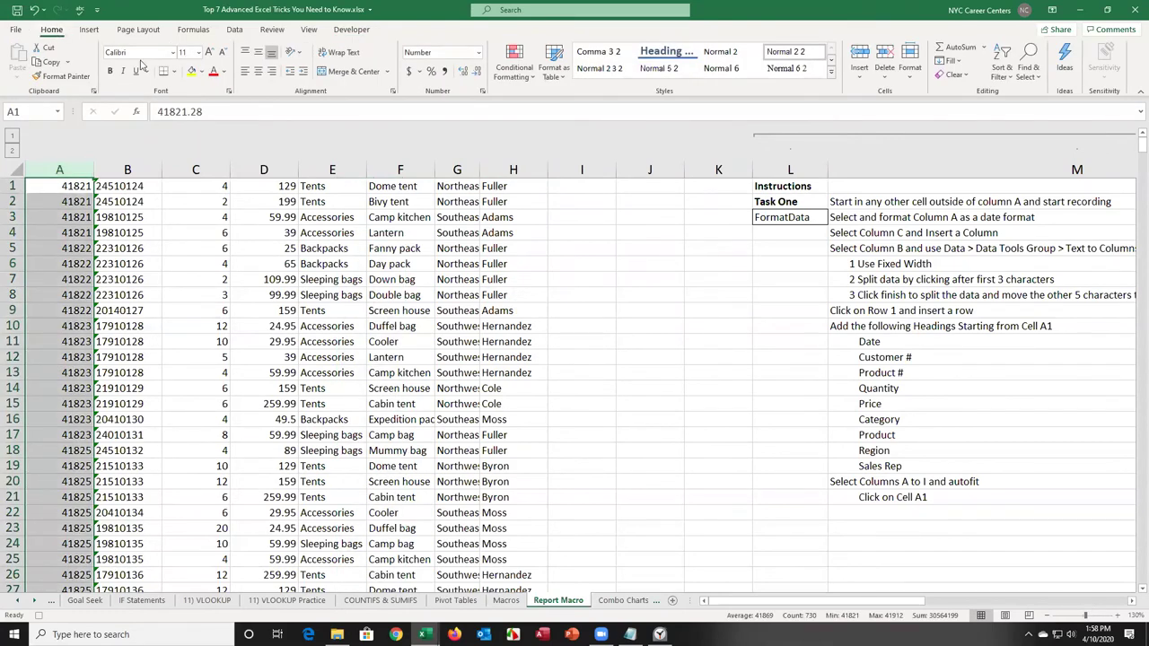
{"action": "left_click", "coordinate": [478, 54]}
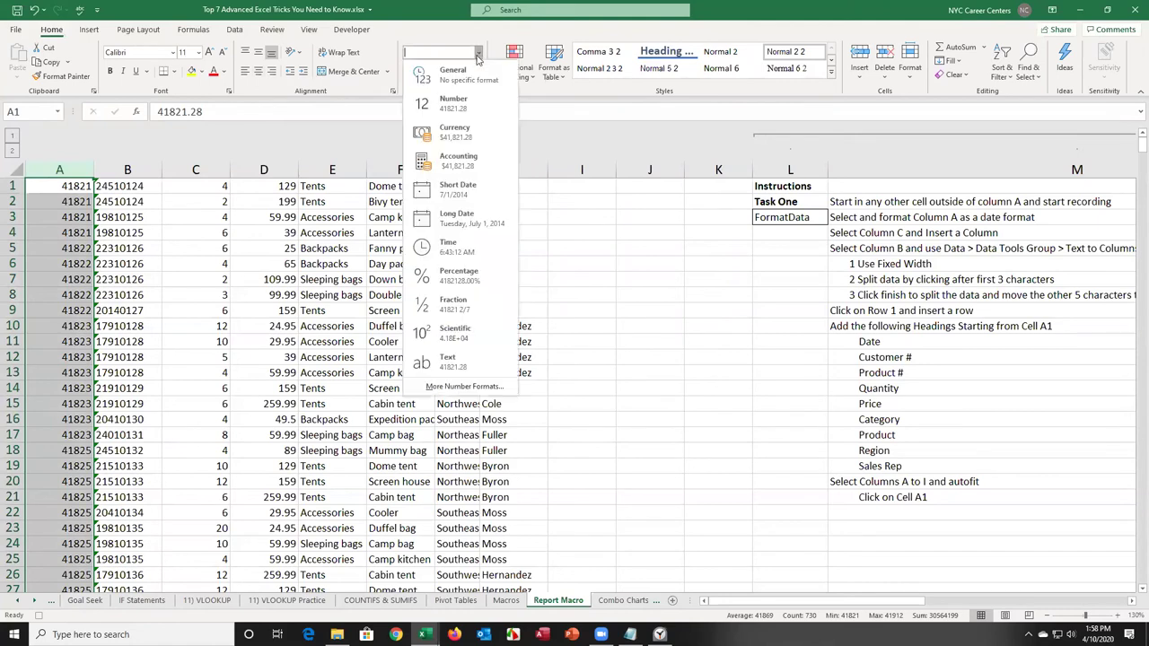
{"action": "left_click", "coordinate": [470, 197]}
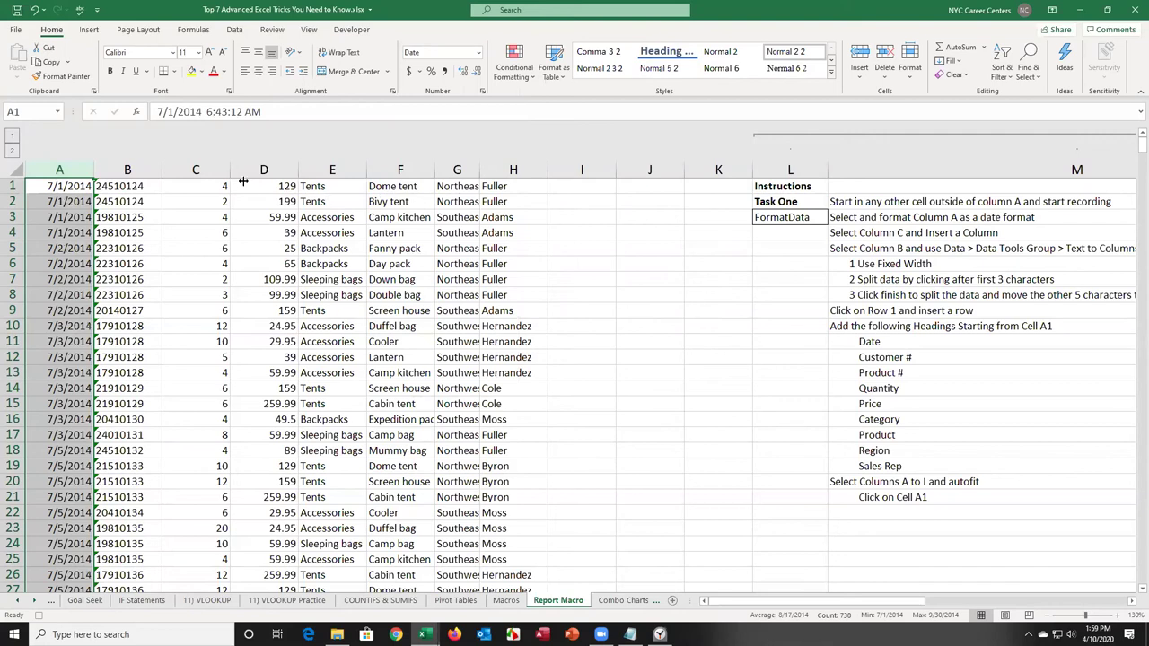
Step: Insert a blank column at column C, directly after the combined number codes in column B
{"action": "left_click", "coordinate": [197, 169]}
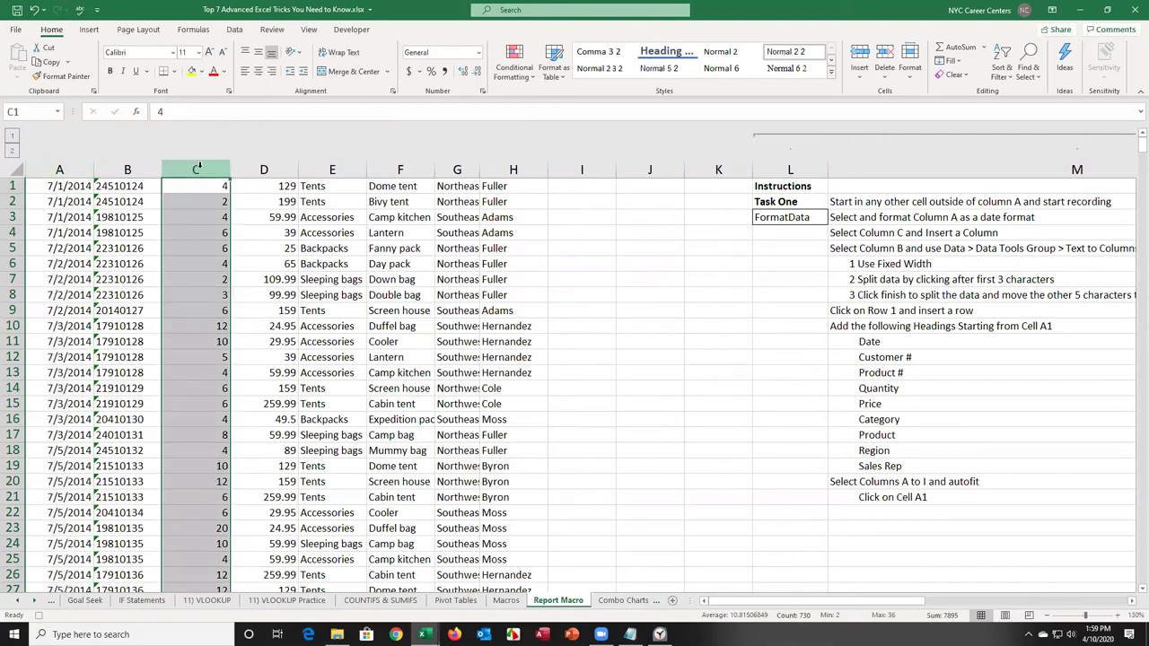
{"action": "right_click", "coordinate": [198, 169]}
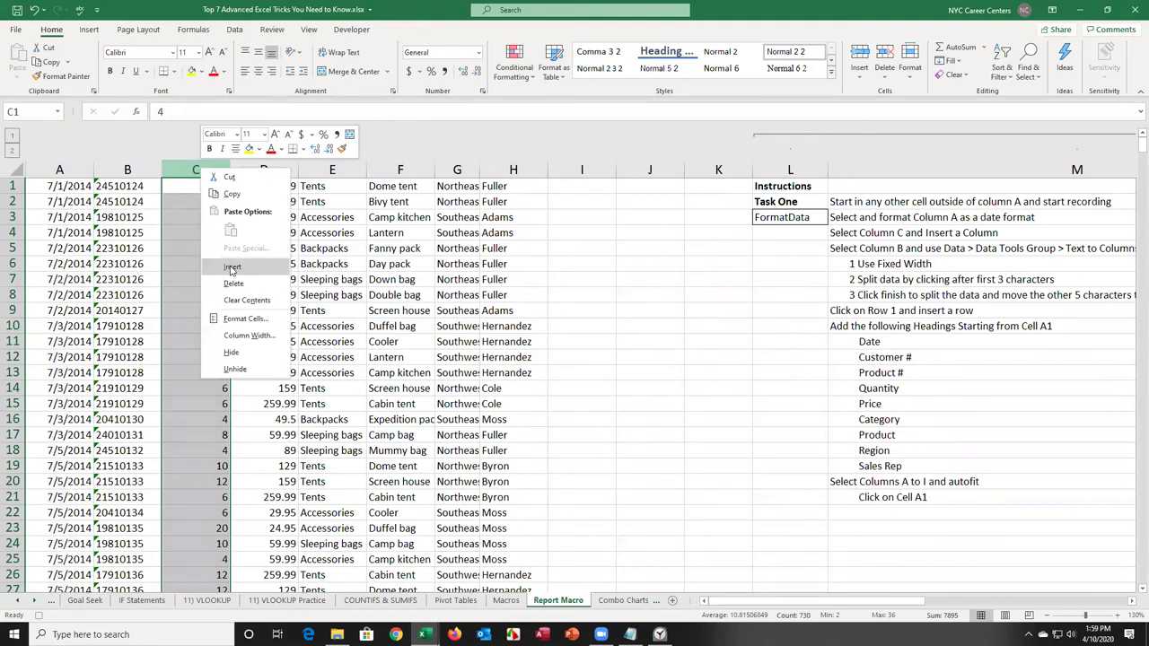
{"action": "left_click", "coordinate": [231, 268]}
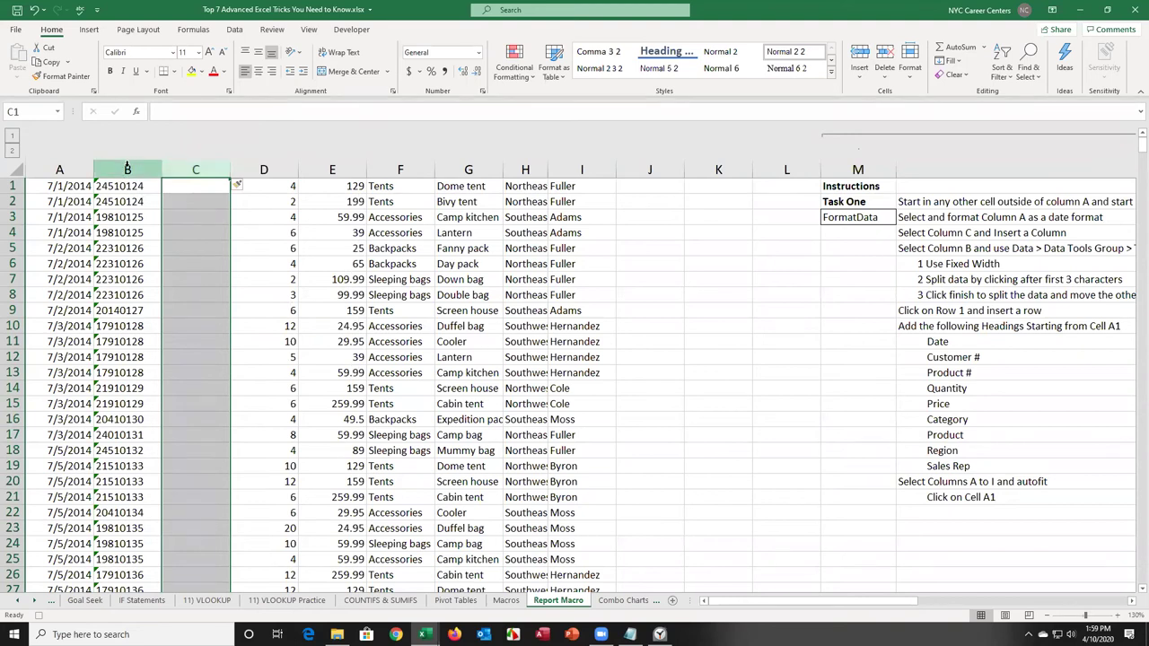
Step: Split column B with Text to Columns, using Fixed width and a break after the first three characters
{"action": "left_click", "coordinate": [127, 169]}
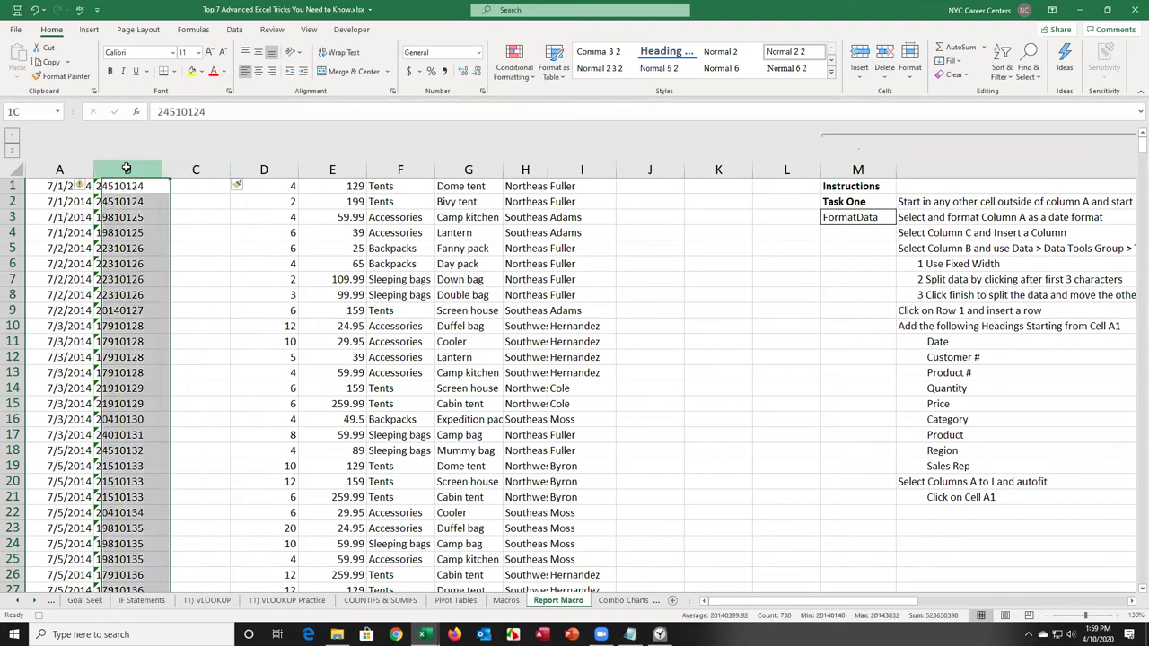
{"action": "left_click", "coordinate": [236, 30]}
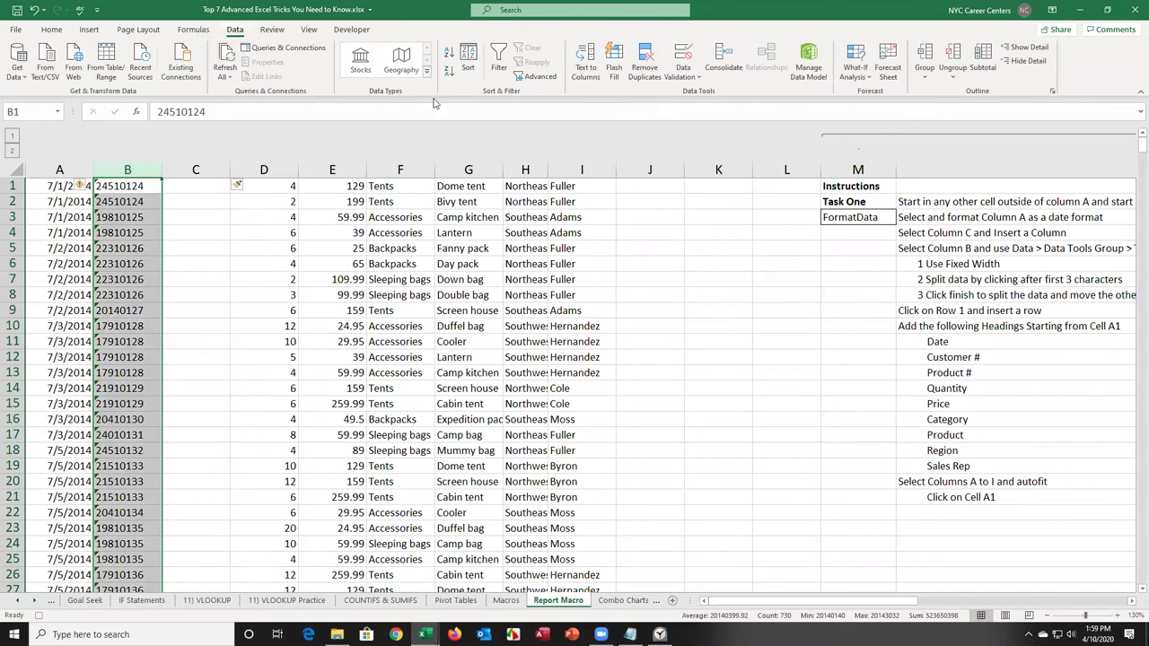
{"action": "left_click", "coordinate": [584, 64]}
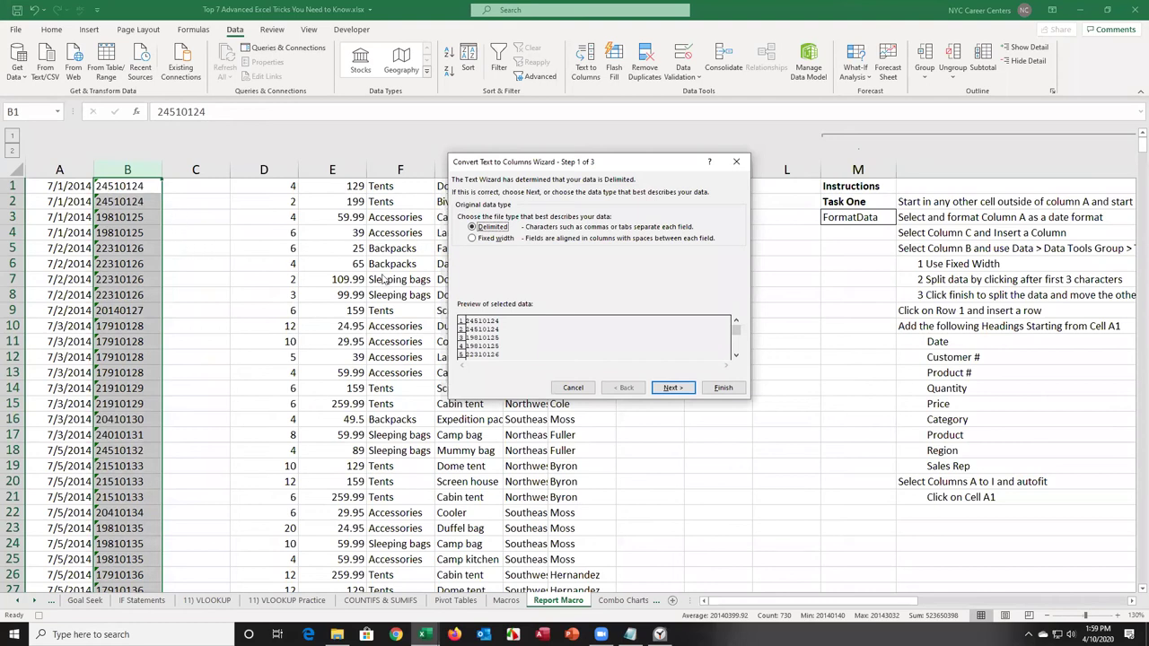
{"action": "left_click", "coordinate": [472, 239]}
{"action": "left_click", "coordinate": [672, 388]}
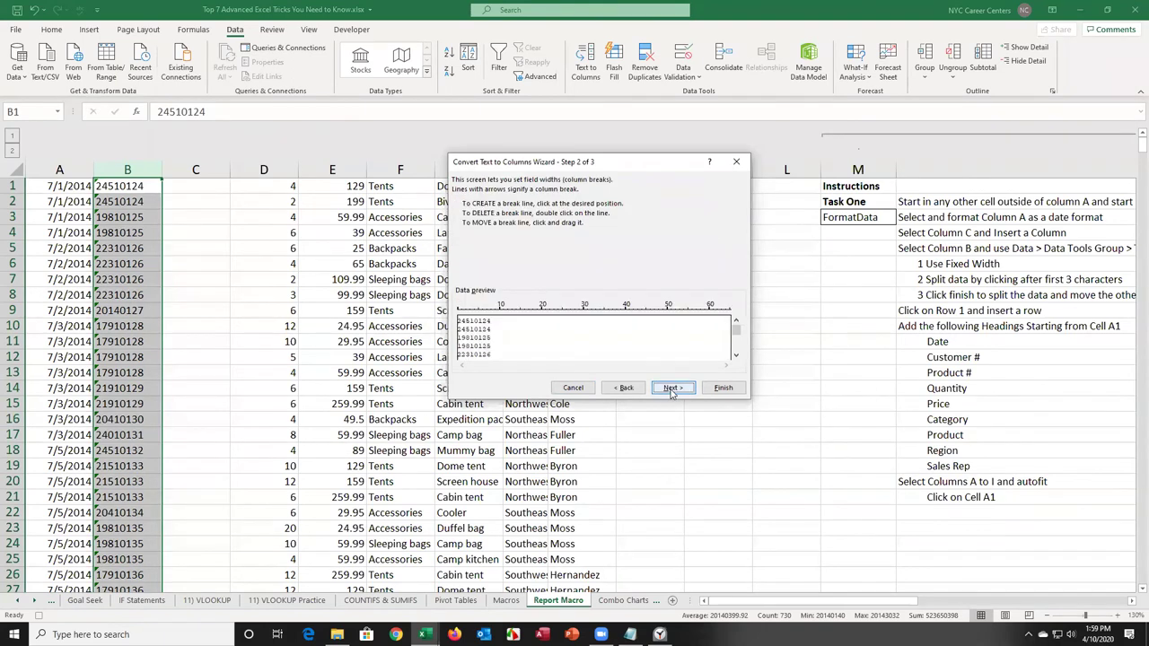
{"action": "left_click", "coordinate": [470, 327]}
{"action": "left_click", "coordinate": [718, 390]}
{"action": "left_click", "coordinate": [721, 389]}
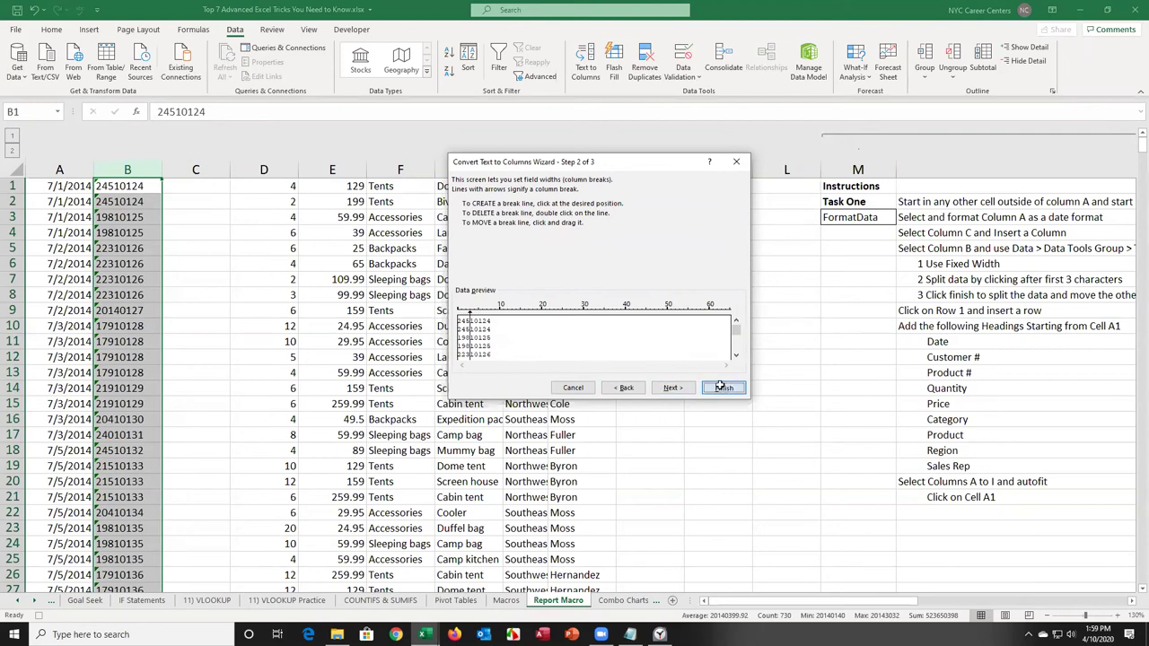
Step: Insert a blank row above the first row of the sales data
{"action": "left_click", "coordinate": [13, 186]}
{"action": "right_click", "coordinate": [13, 186]}
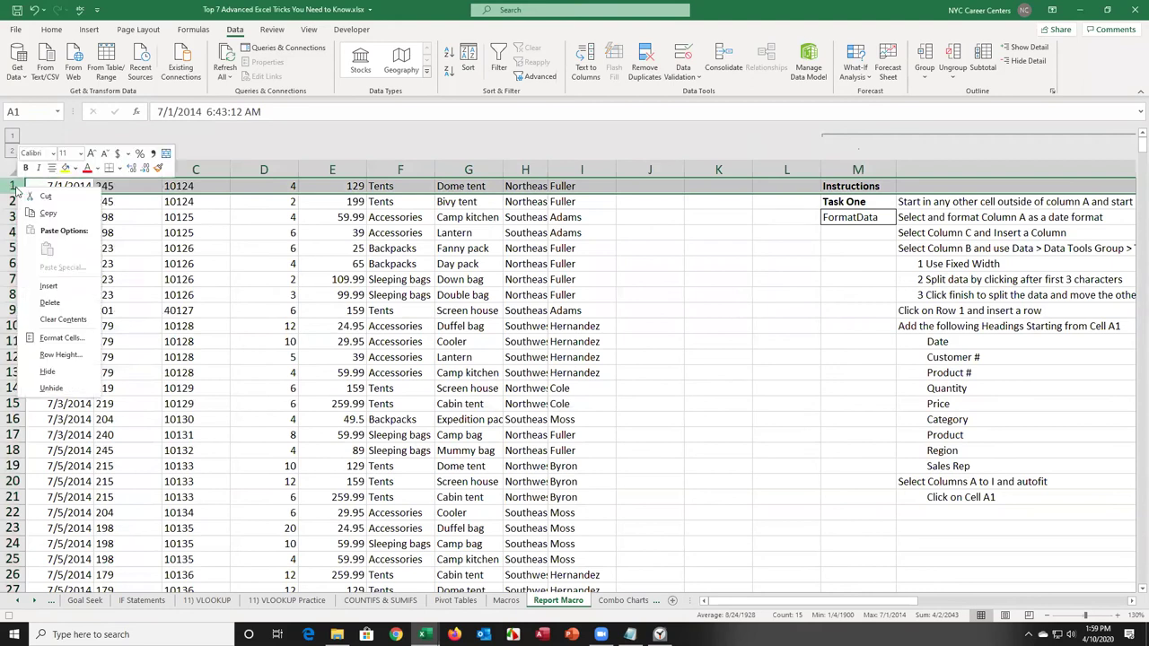
{"action": "left_click", "coordinate": [58, 287]}
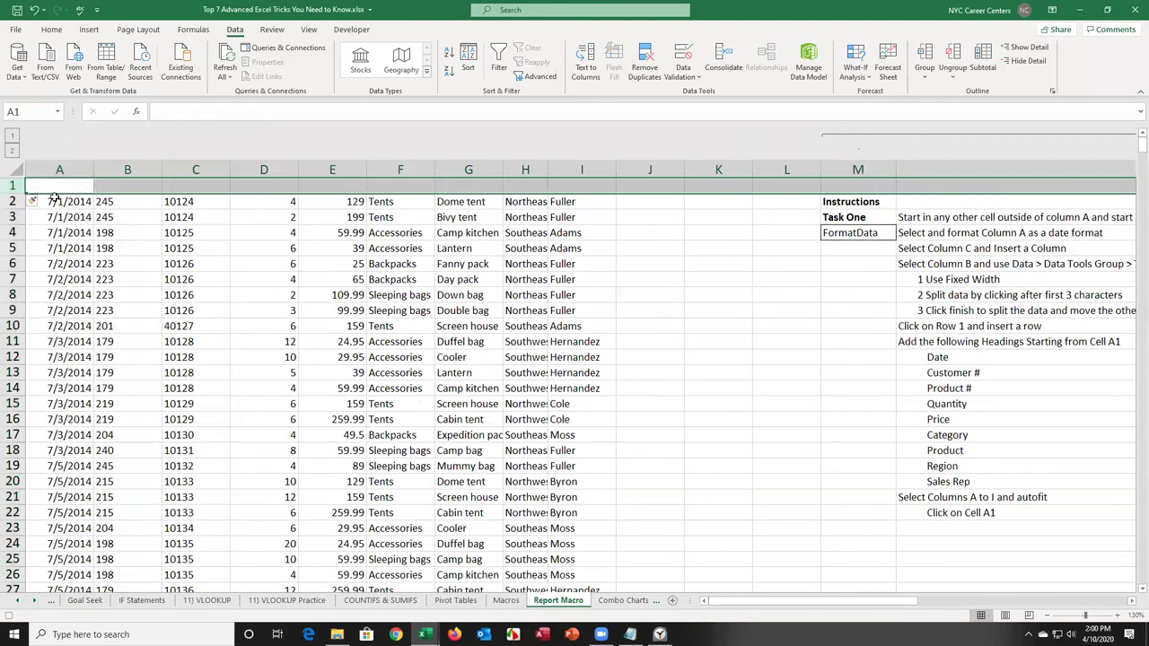
Step: Enter the headings Date, Customer #, Product # and Quantity in cells A1 through D1
{"action": "left_click", "coordinate": [51, 183]}
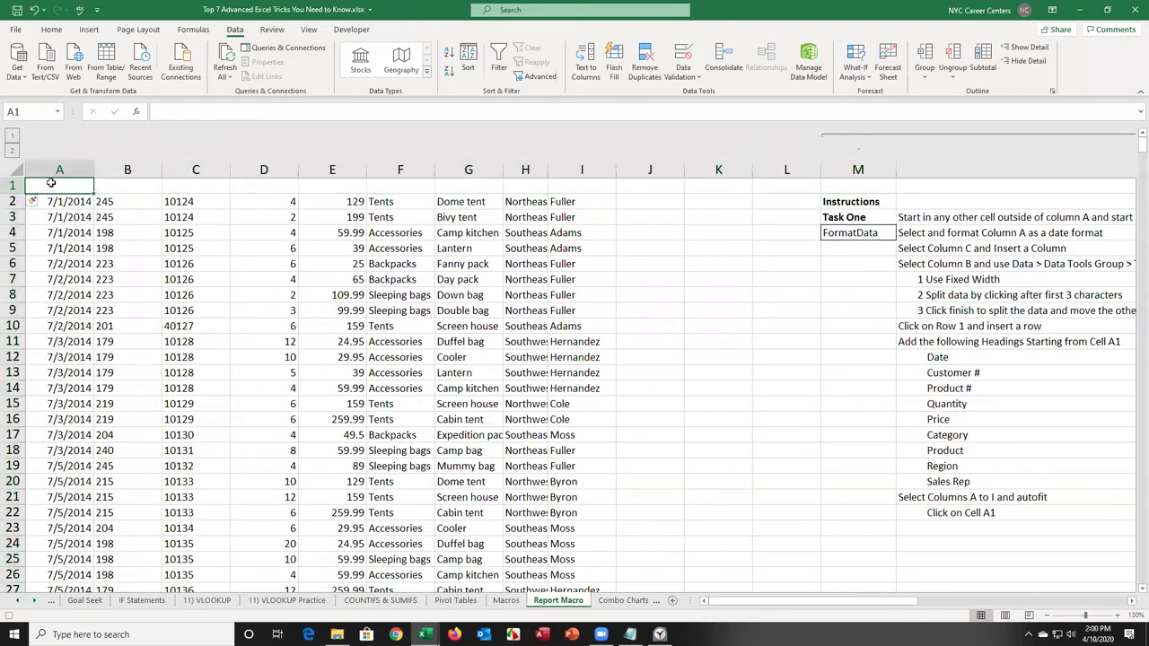
{"action": "type", "text": "Date"}
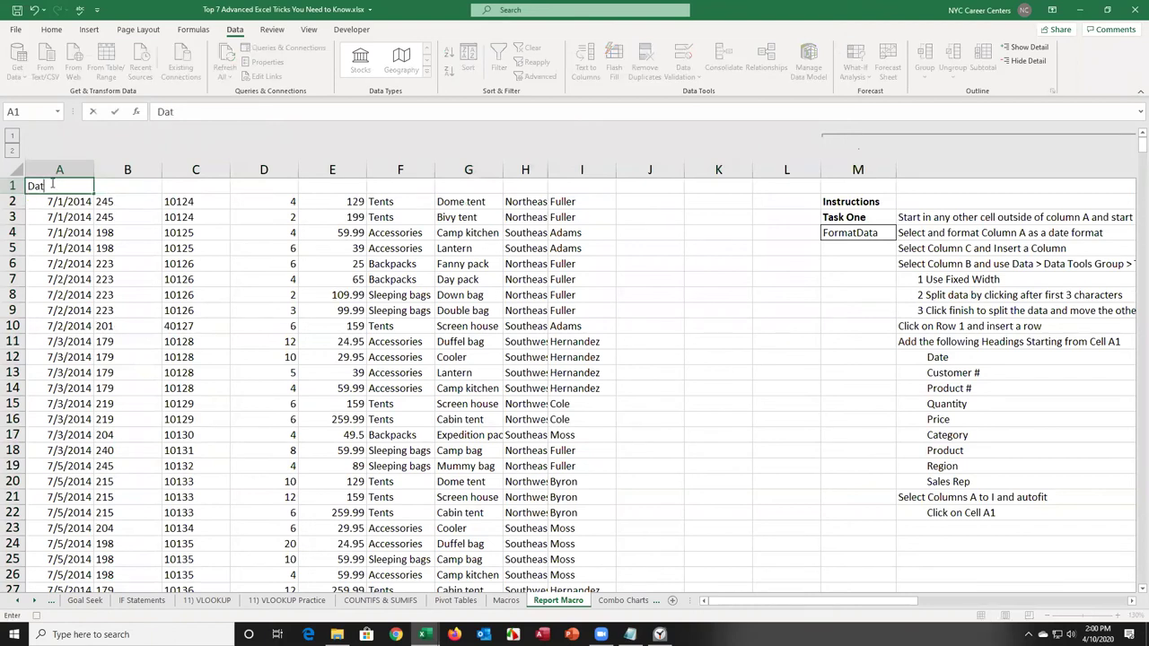
{"action": "key", "text": "Tab"}
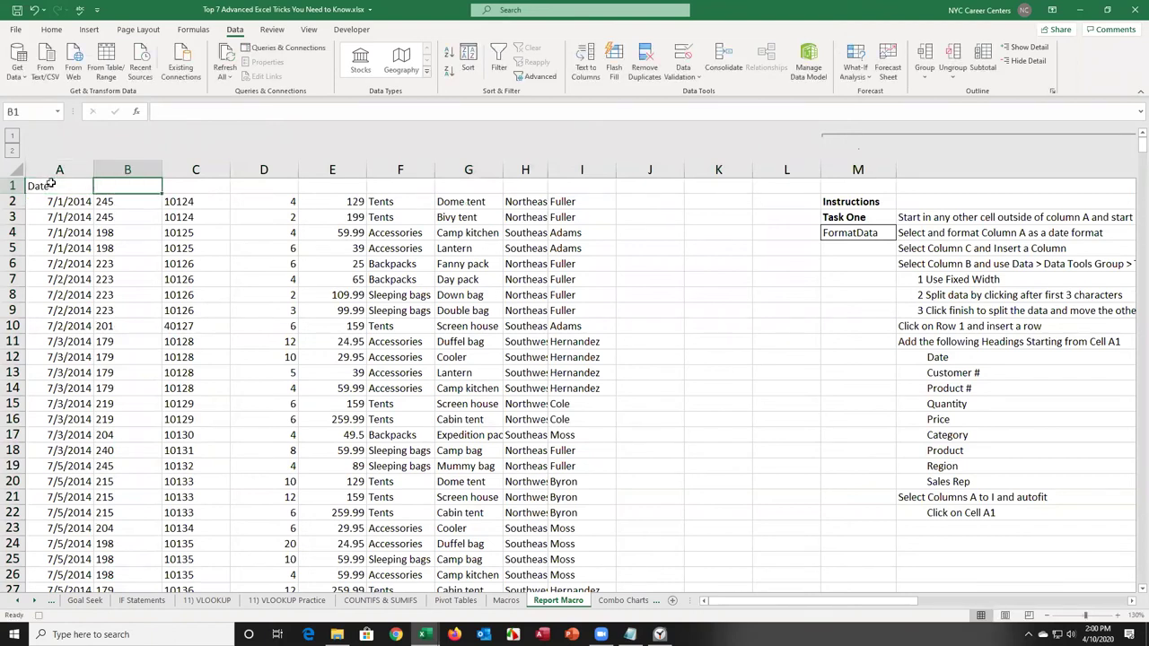
{"action": "type", "text": "Customer"}
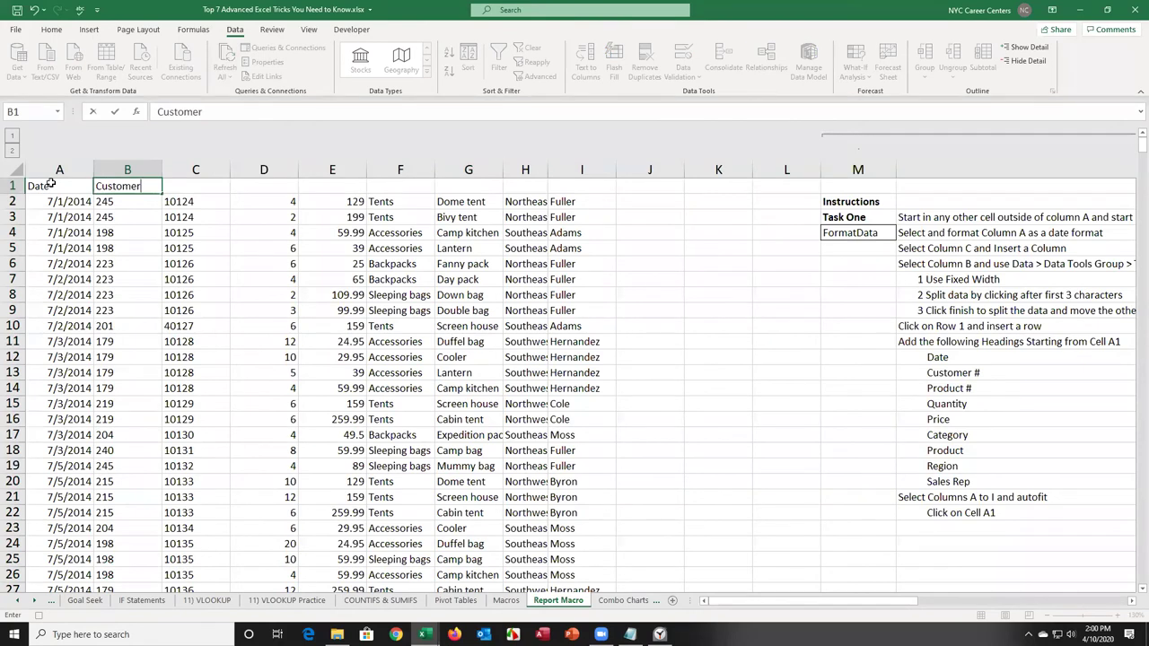
{"action": "type", "text": " #"}
{"action": "key", "text": "Tab"}
{"action": "type", "text": "Pro"}
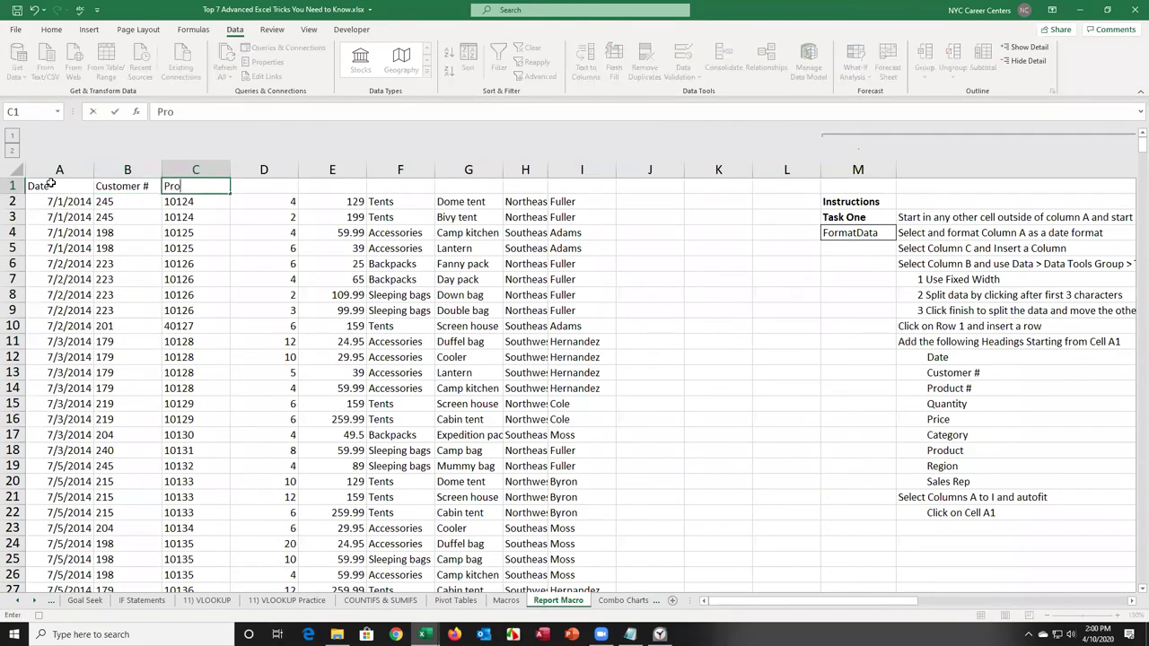
{"action": "type", "text": "duct #"}
{"action": "key", "text": "Tab"}
{"action": "type", "text": "Qua"}
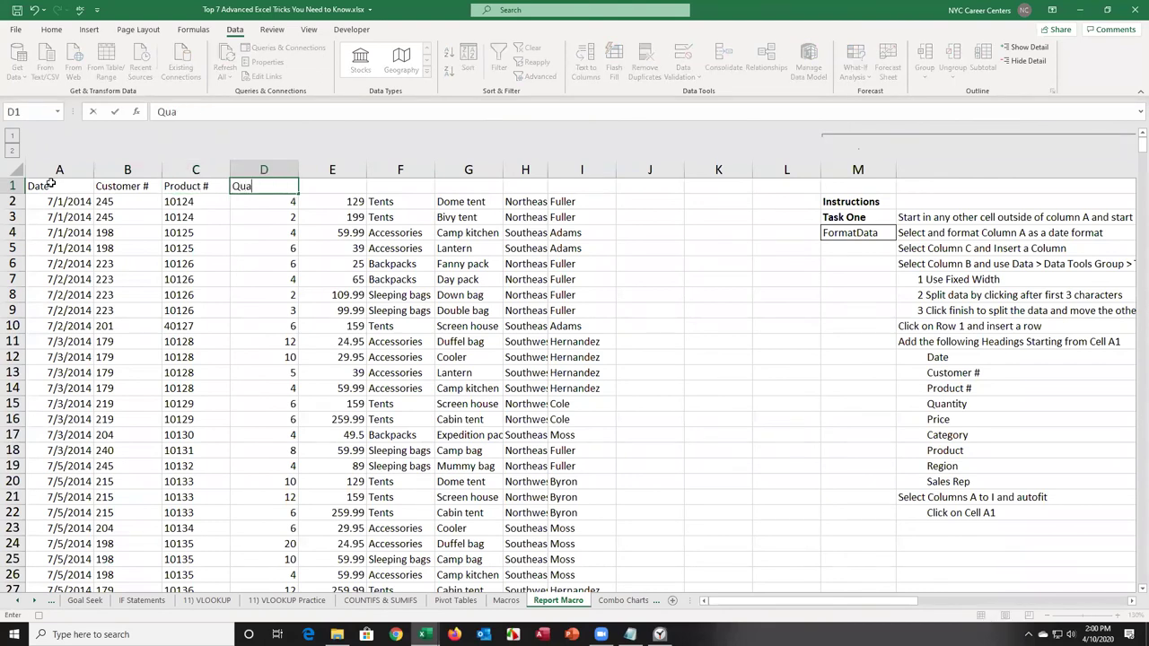
{"action": "type", "text": "ntity"}
{"action": "key", "text": "Tab"}
Step: Enter the headings Price, Category, Product, Region and Sales Rep in cells E1 through I1
{"action": "type", "text": "Price"}
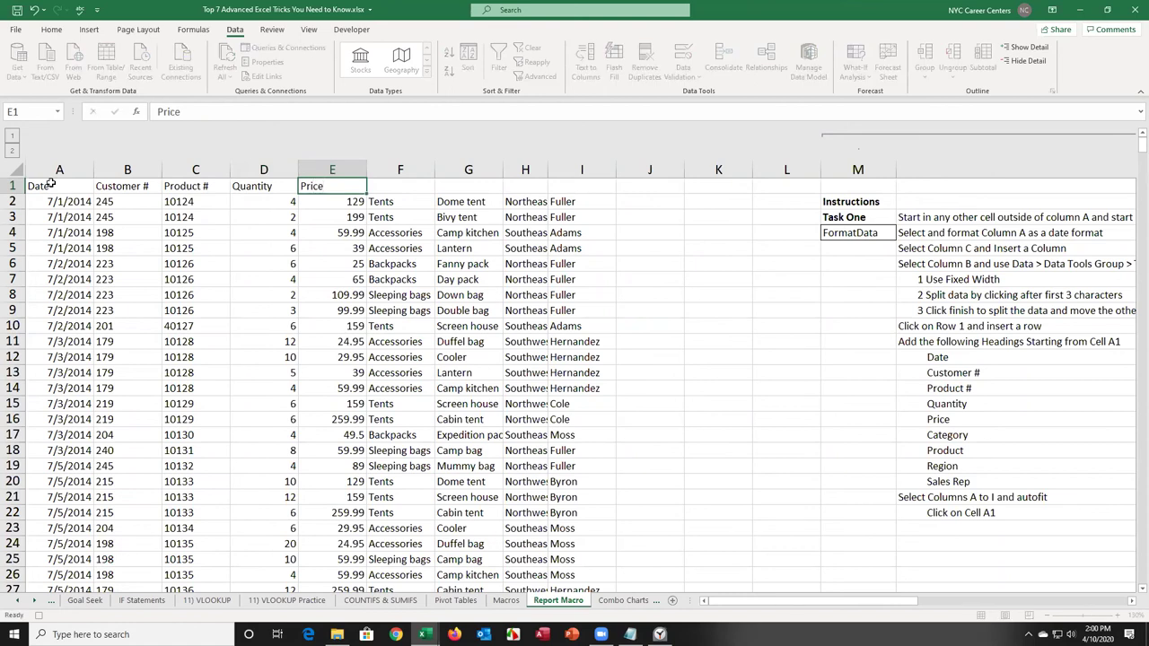
{"action": "key", "text": "Tab"}
{"action": "type", "text": "Category"}
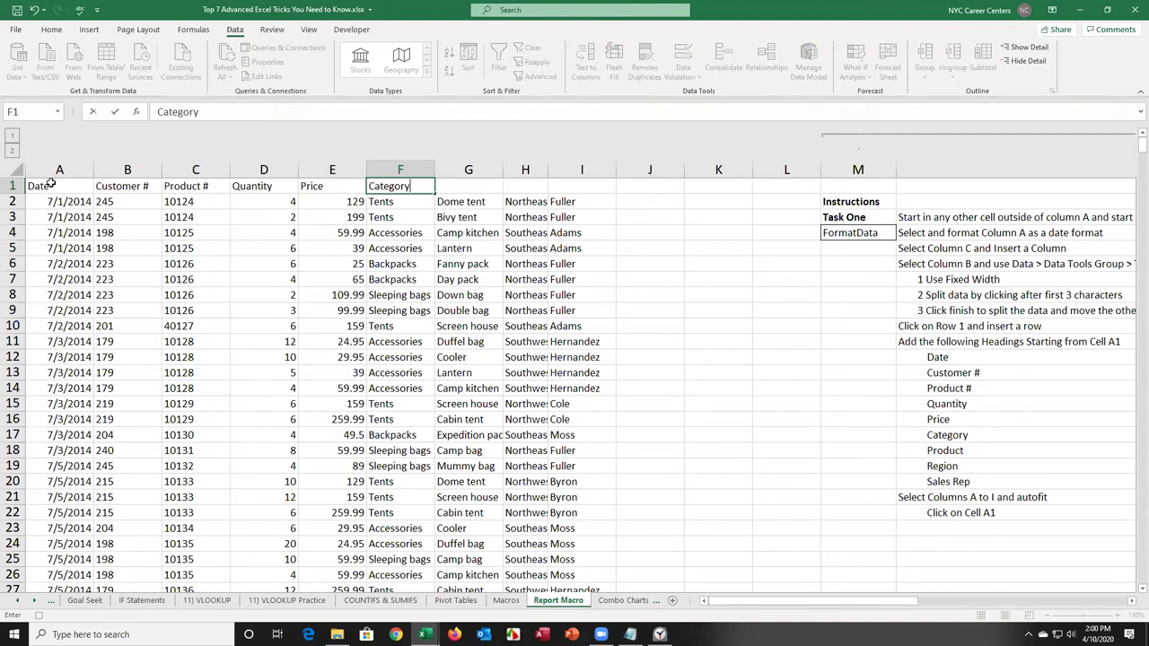
{"action": "key", "text": "Tab"}
{"action": "type", "text": "P"}
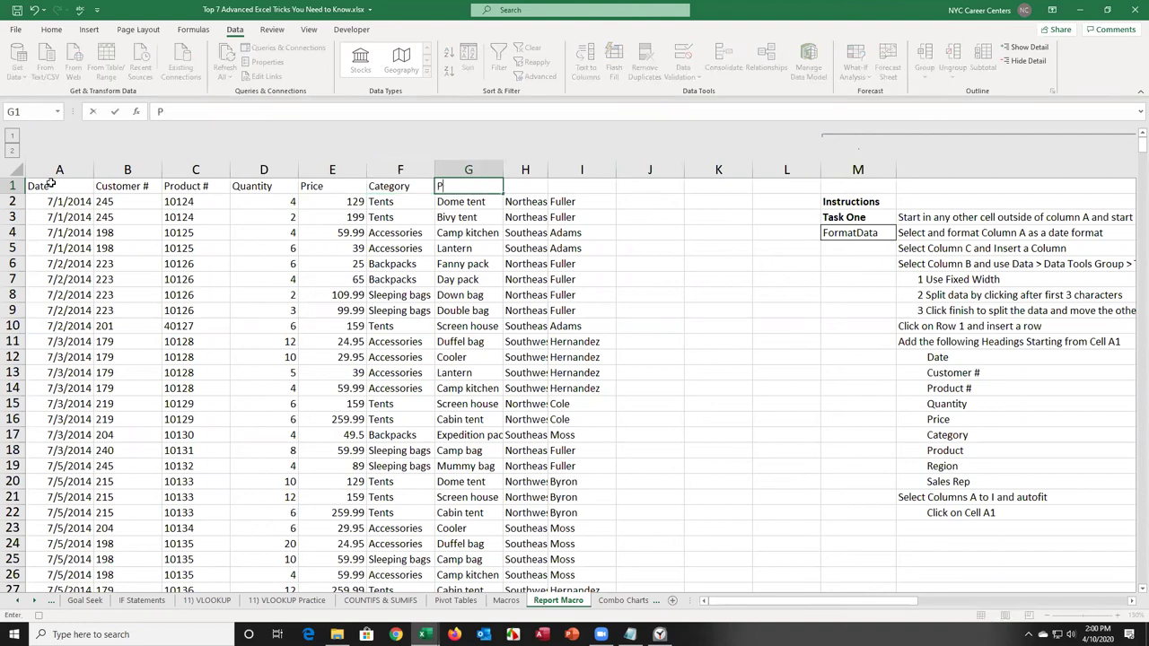
{"action": "type", "text": "roduct"}
{"action": "key", "text": "Tab"}
{"action": "type", "text": "Region"}
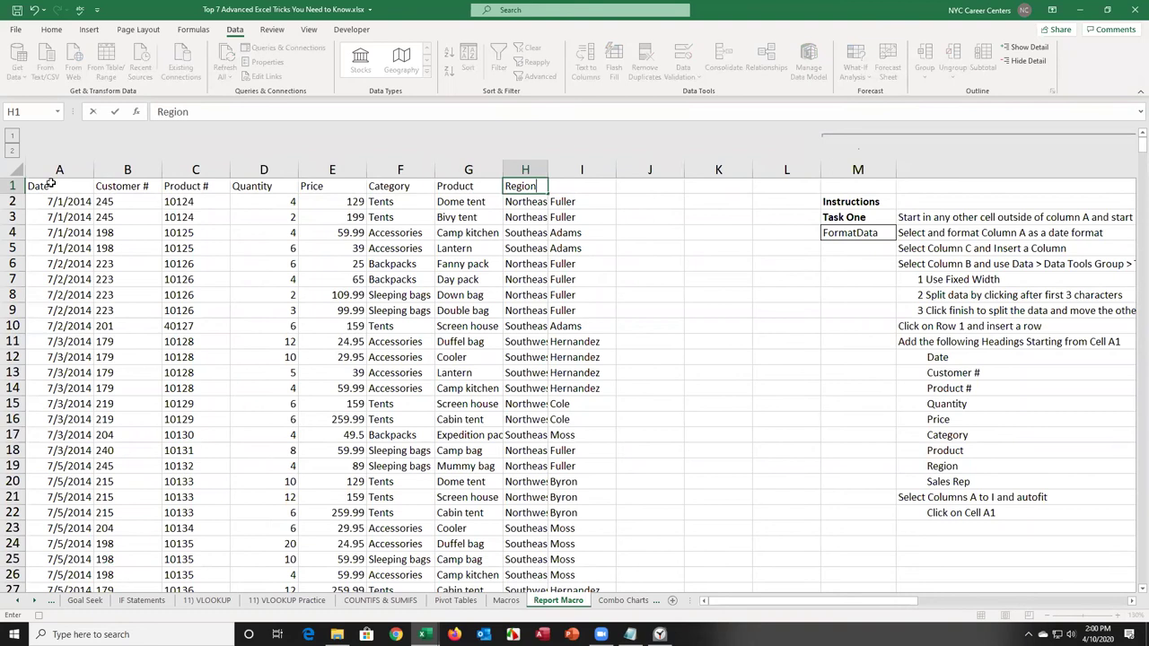
{"action": "key", "text": "Tab"}
{"action": "type", "text": "Sales"}
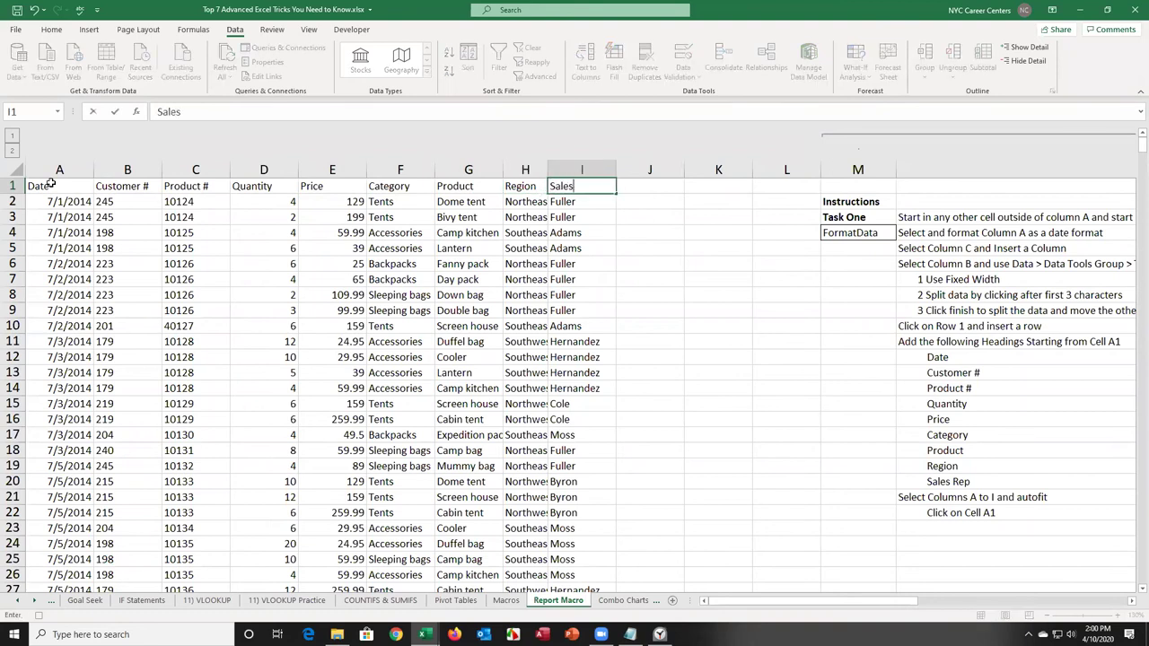
{"action": "type", "text": " Rep"}
{"action": "key", "text": "Return"}
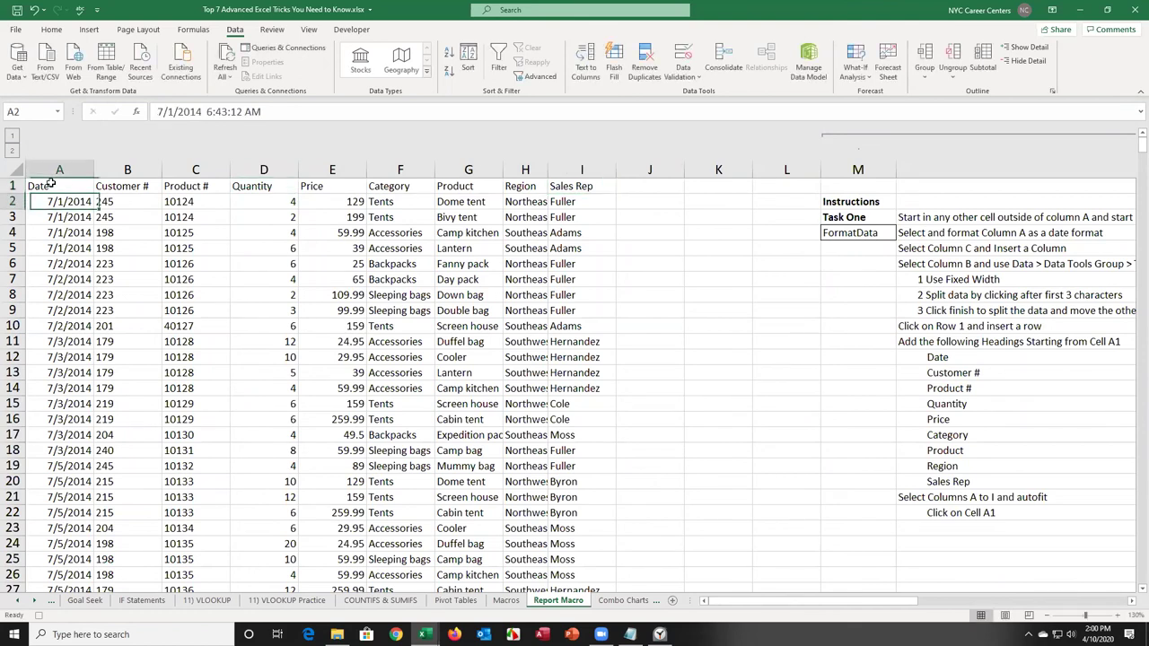
Step: Autofit the widths of columns A through I and select cell A1
{"action": "left_click_drag", "start_coordinate": [72, 170], "coordinate": [574, 171]}
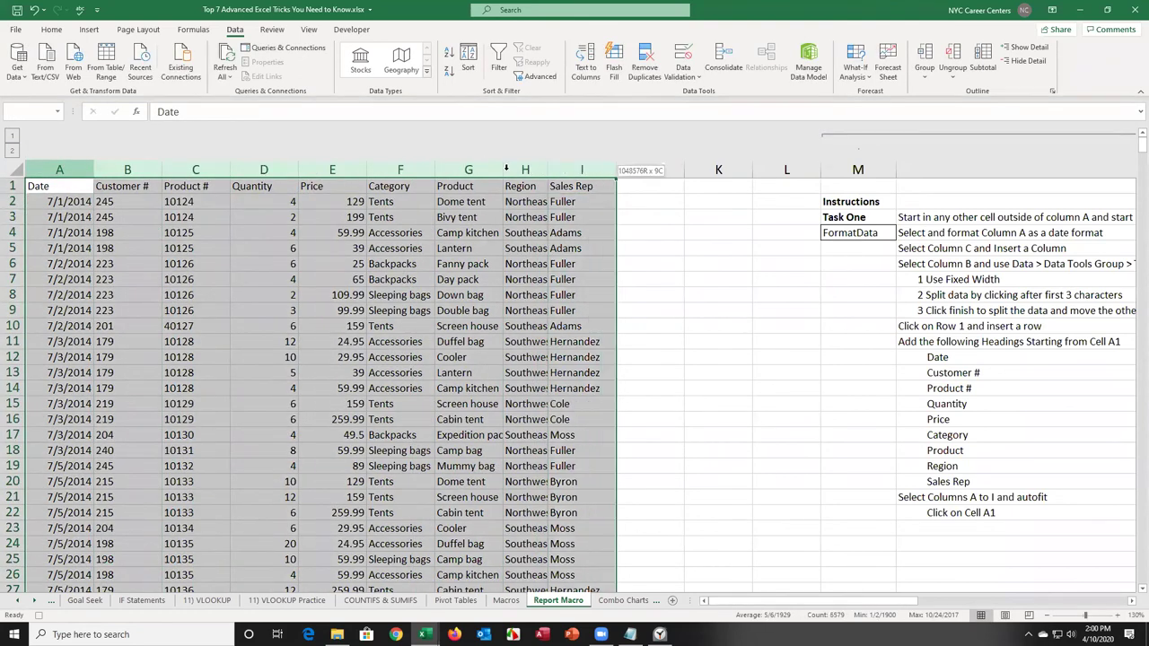
{"action": "double_click", "coordinate": [435, 169]}
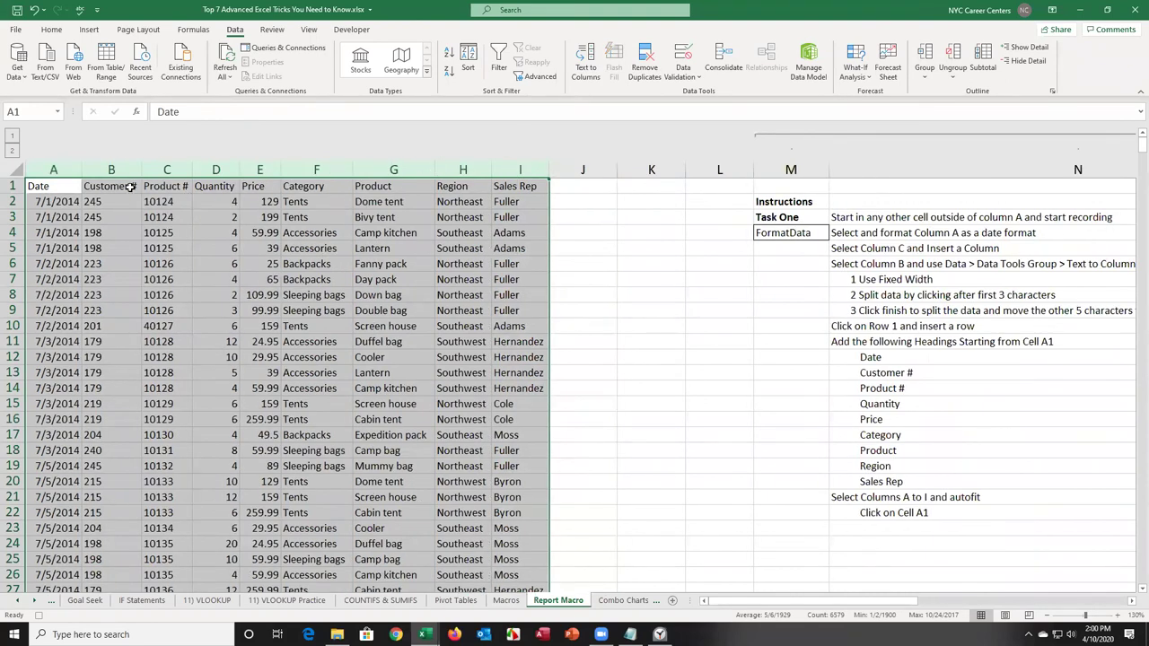
{"action": "left_click", "coordinate": [55, 185]}
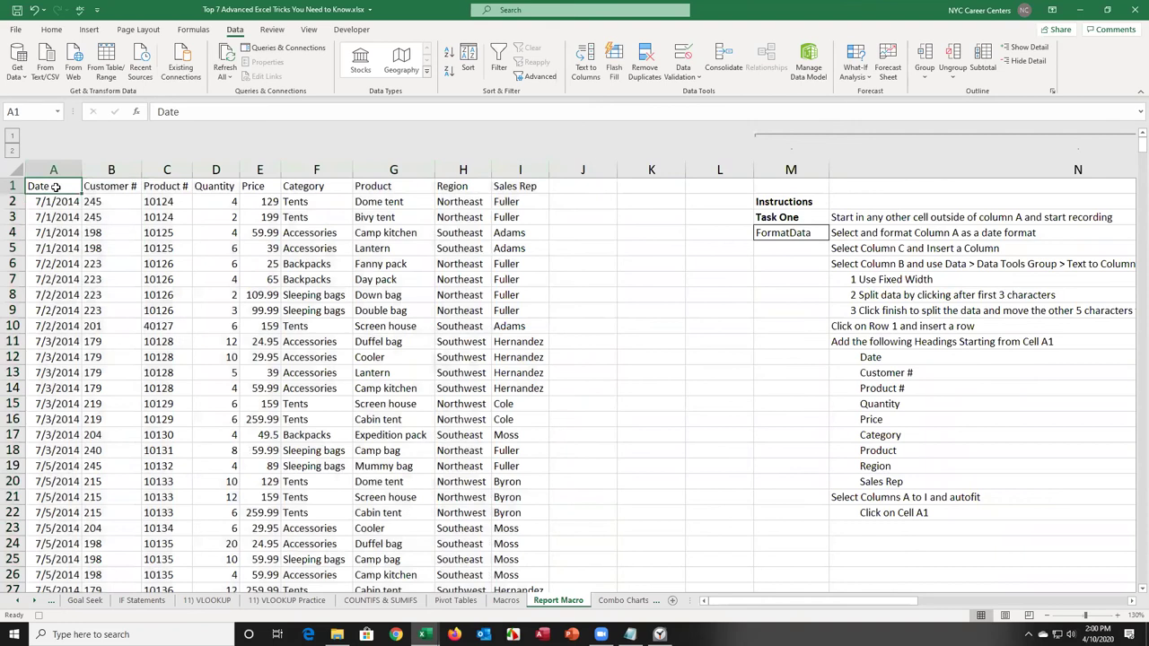
Step: Stop recording the macro and undo the recorded formatting to return the sales data to its raw layout
{"action": "left_click", "coordinate": [351, 29]}
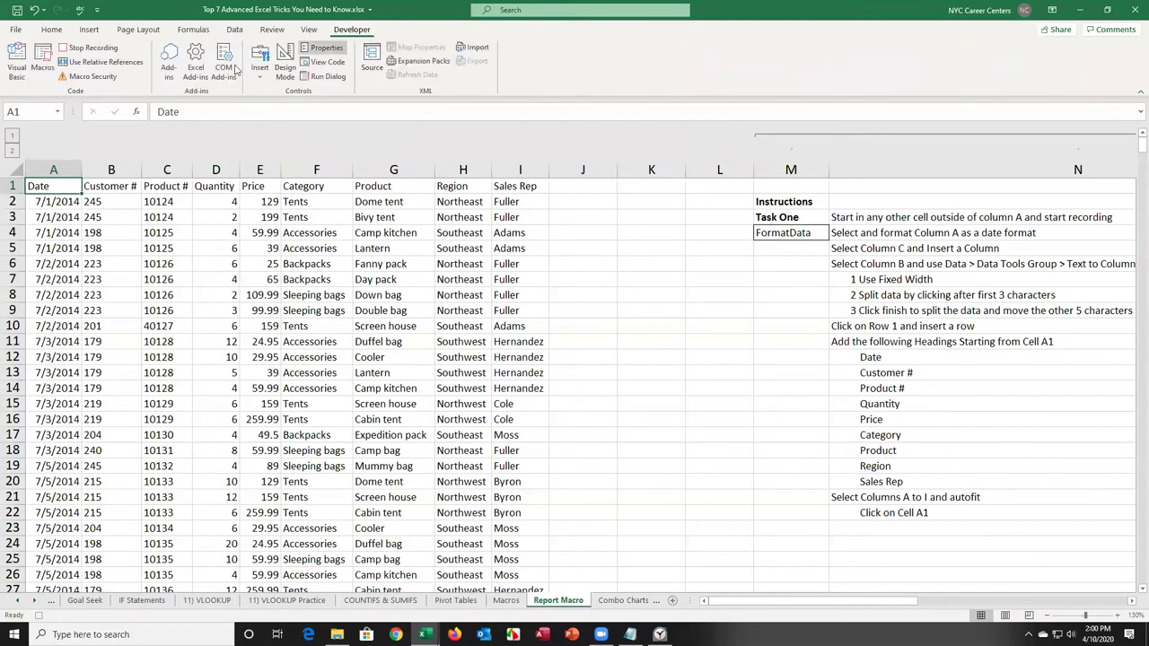
{"action": "left_click", "coordinate": [90, 48]}
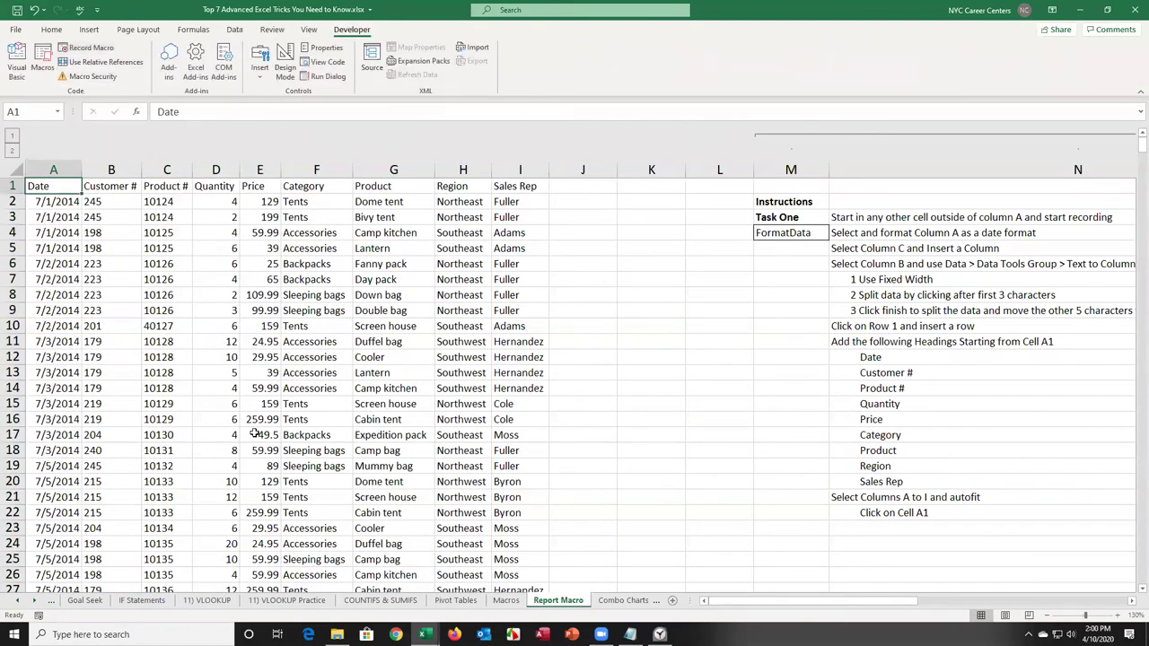
{"action": "left_click", "coordinate": [418, 329]}
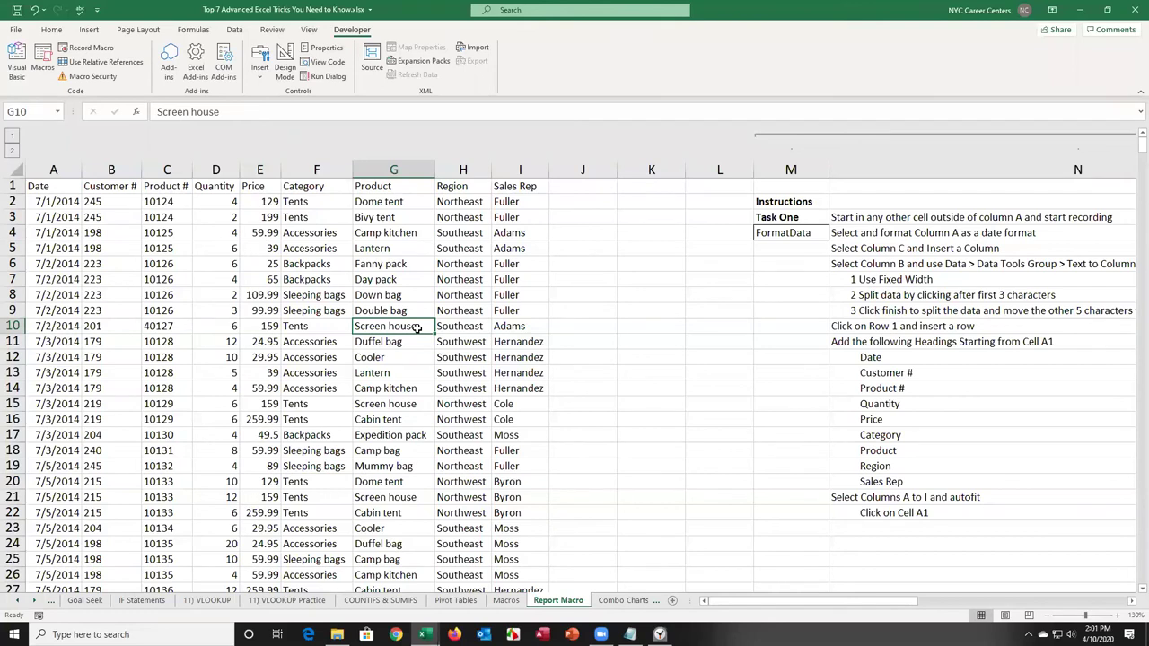
{"action": "key", "text": "ctrl+shift+f"}
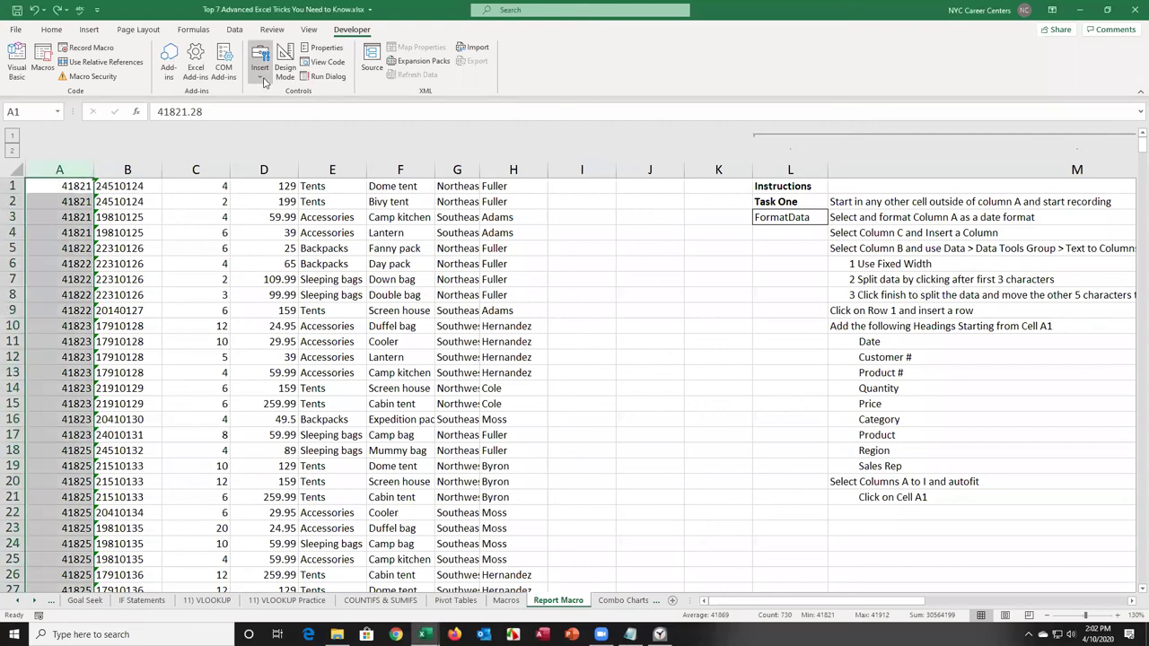
Step: Draw a form control button across columns I and J beside the data, from about row 3 to row 6, and assign ReportMacro to it
{"action": "left_click", "coordinate": [262, 79]}
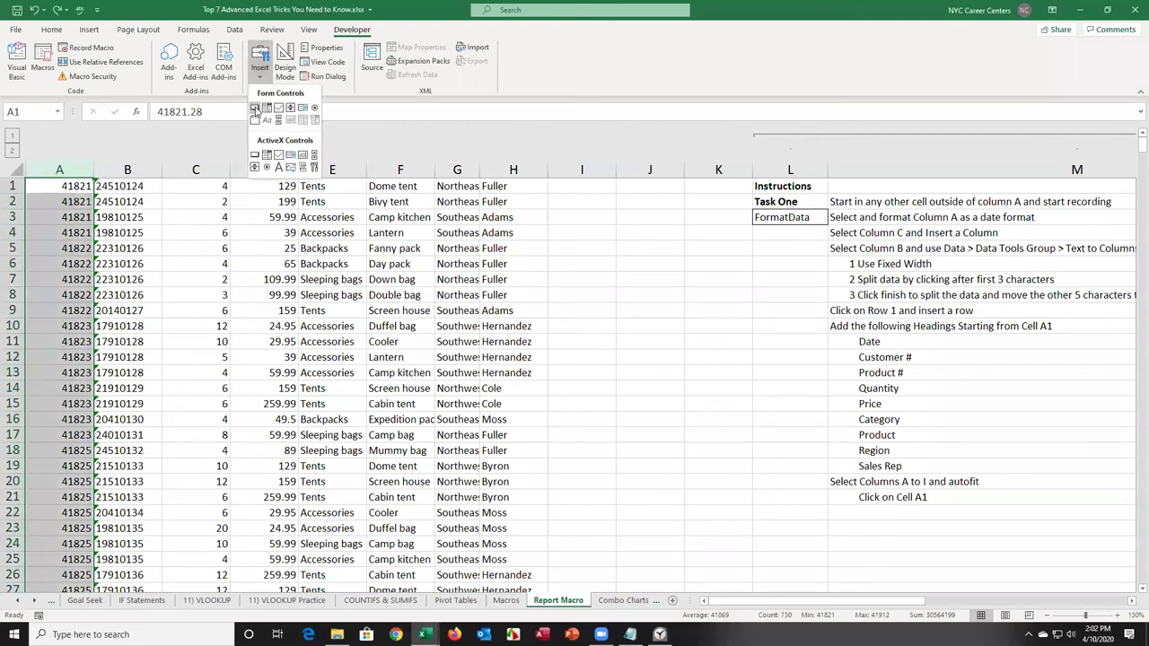
{"action": "left_click", "coordinate": [255, 109]}
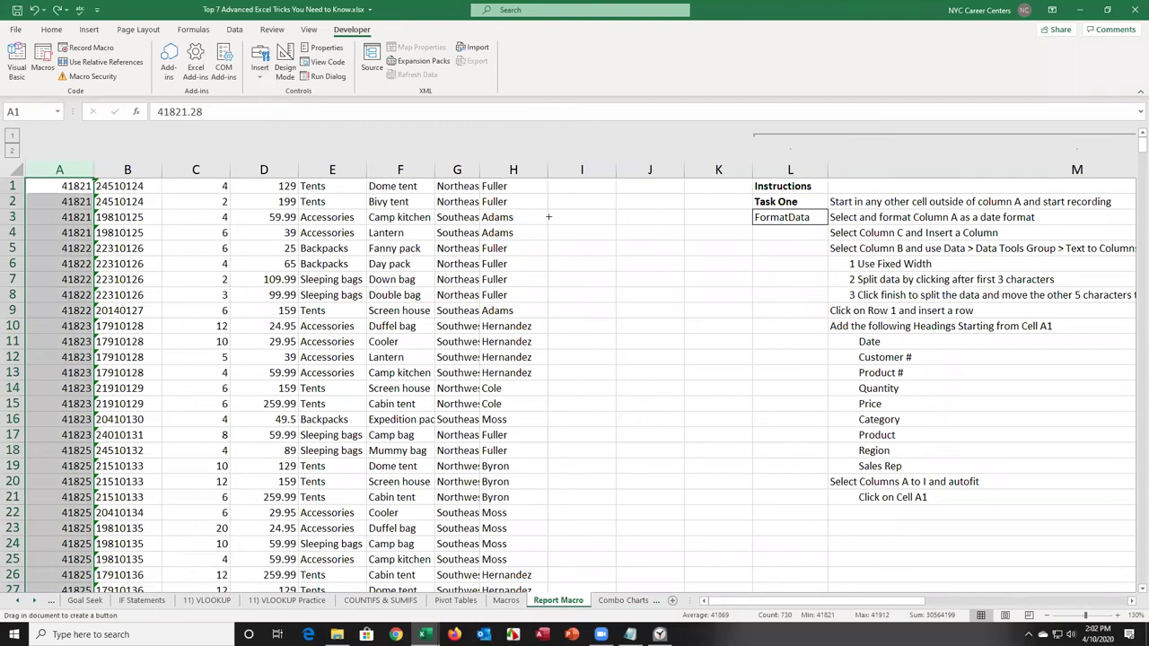
{"action": "left_click_drag", "start_coordinate": [549, 216], "coordinate": [686, 267]}
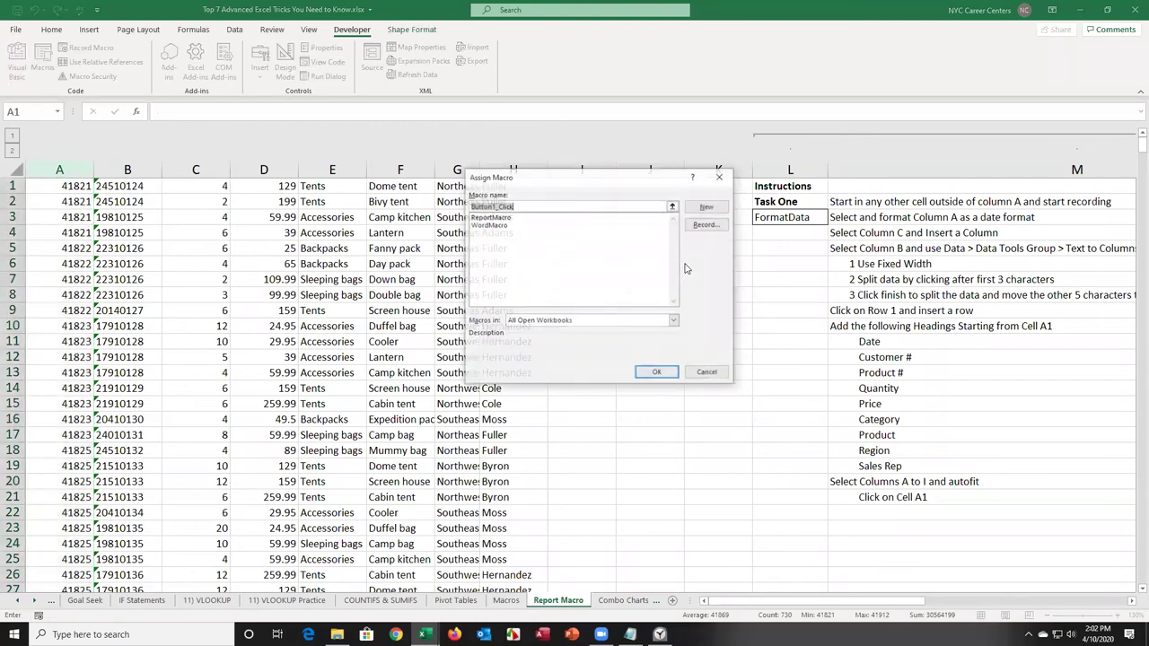
{"action": "left_click", "coordinate": [492, 217]}
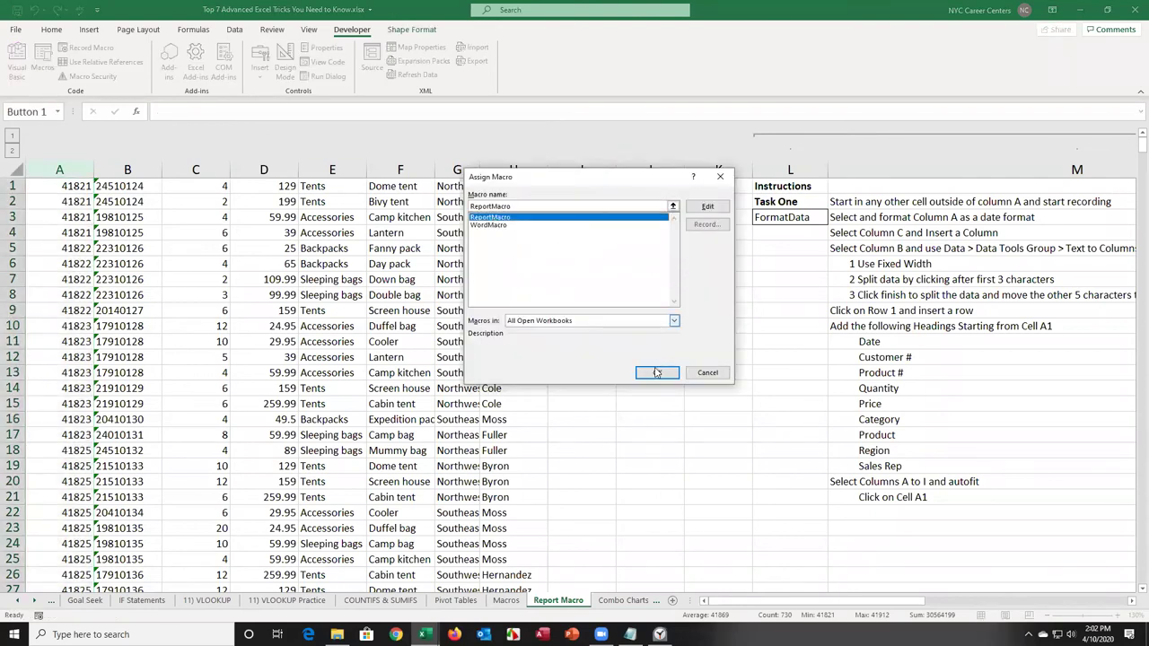
{"action": "left_click", "coordinate": [657, 373]}
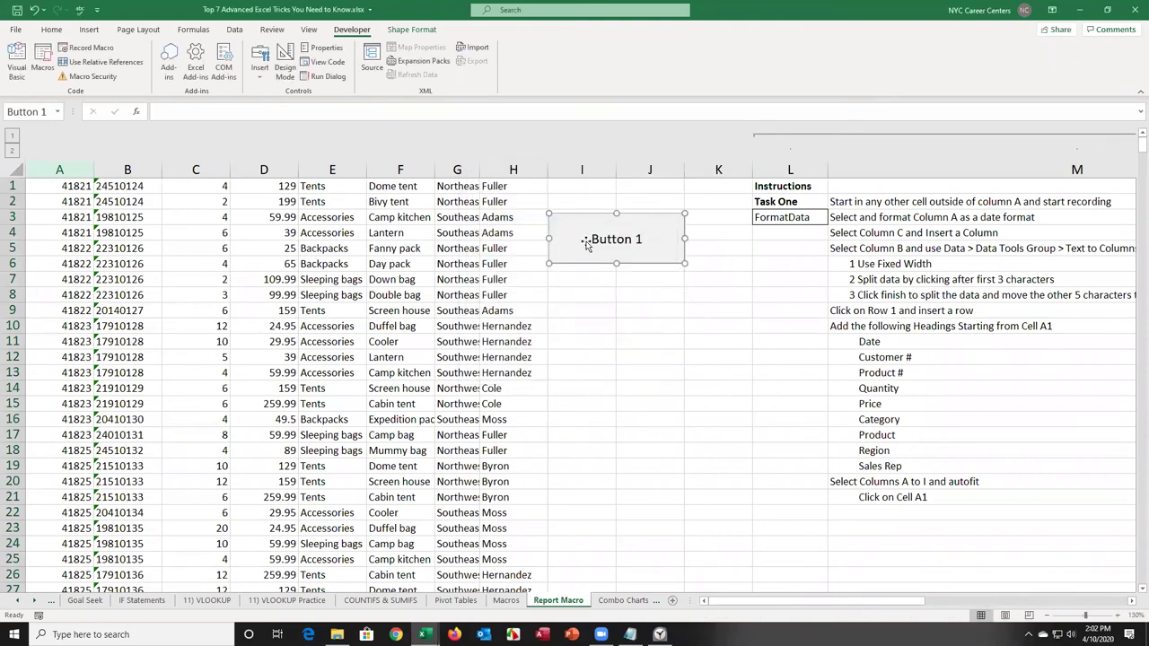
Step: Replace the new button's caption with Report Macro and deselect the button
{"action": "left_click", "coordinate": [594, 238]}
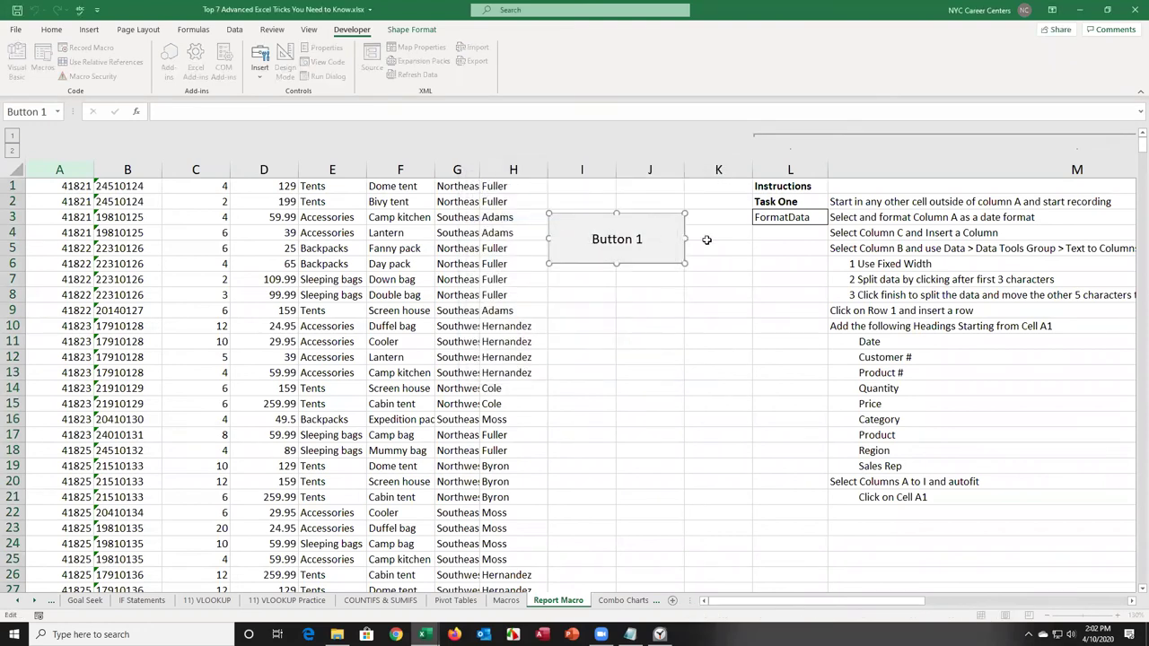
{"action": "key", "text": "shift+Right"}
{"action": "key", "text": "shift+Right"}
{"action": "key", "text": "shift+Right"}
{"action": "key", "text": "shift+Right"}
{"action": "key", "text": "shift+Right"}
{"action": "key", "text": "shift+Right"}
{"action": "key", "text": "shift+Right"}
{"action": "key", "text": "shift+Right"}
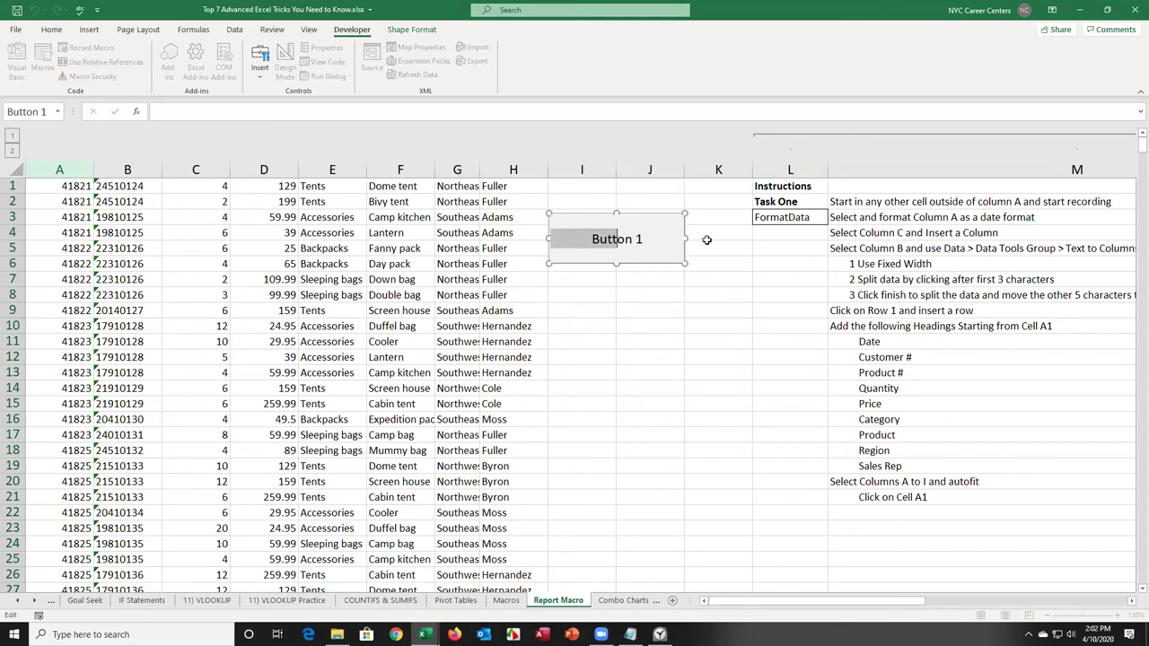
{"action": "type", "text": "Re"}
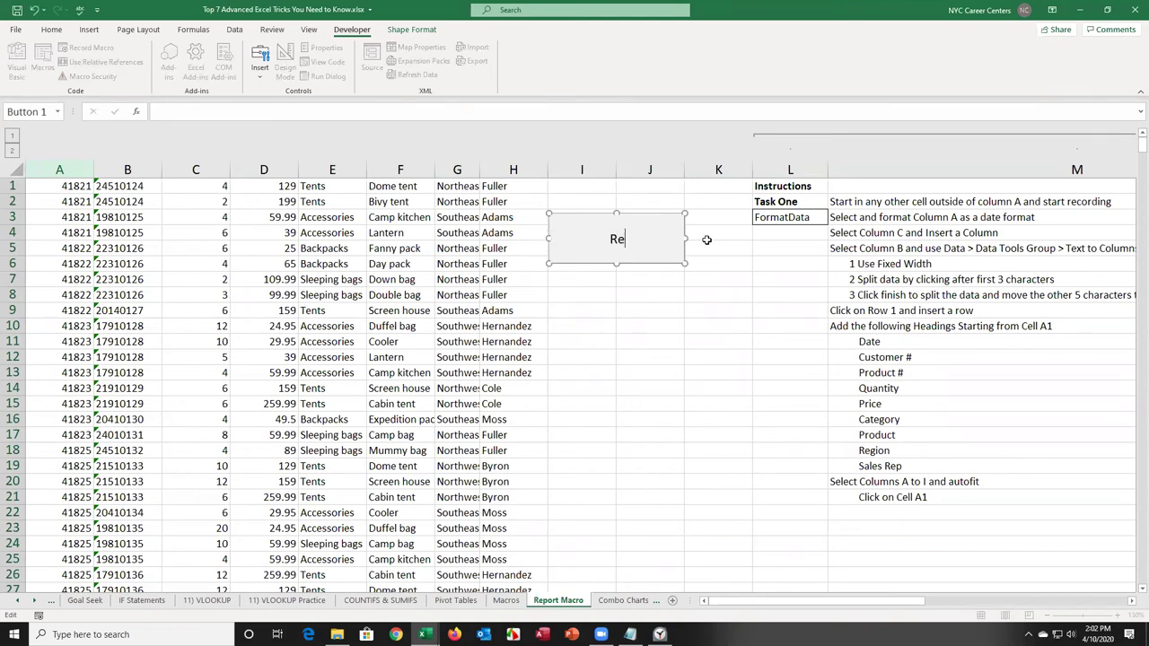
{"action": "type", "text": "port Macro"}
{"action": "left_click", "coordinate": [729, 248]}
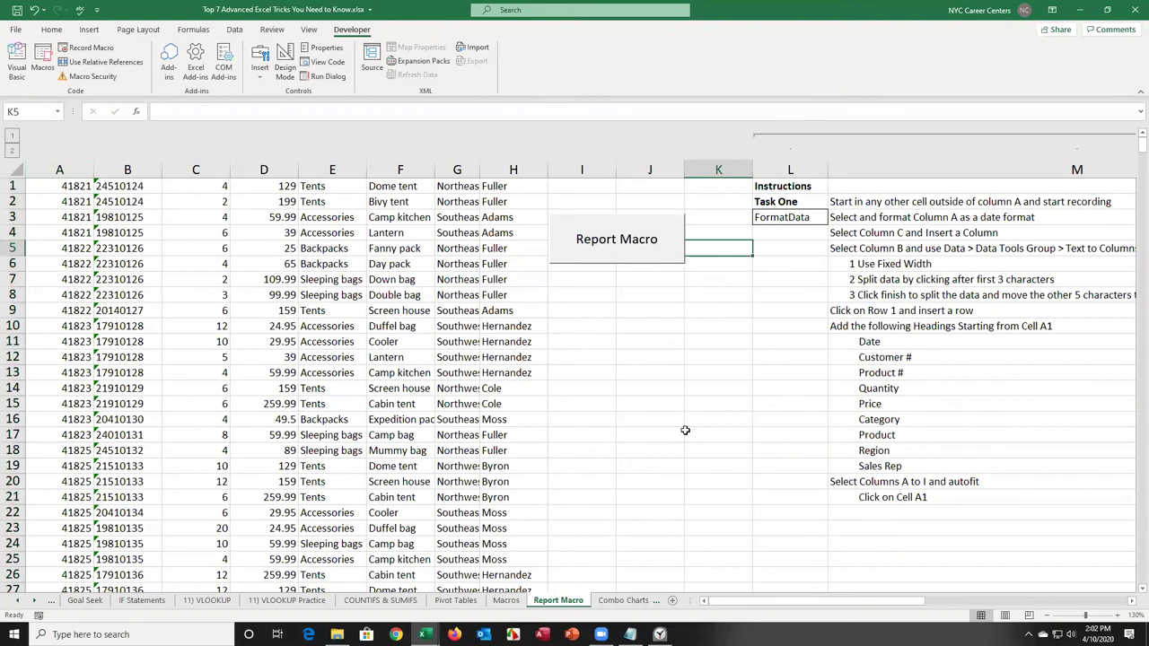
Step: Run the macro on the raw sales data with the Report Macro button, keeping the Date heading in A1
{"action": "left_click", "coordinate": [598, 255]}
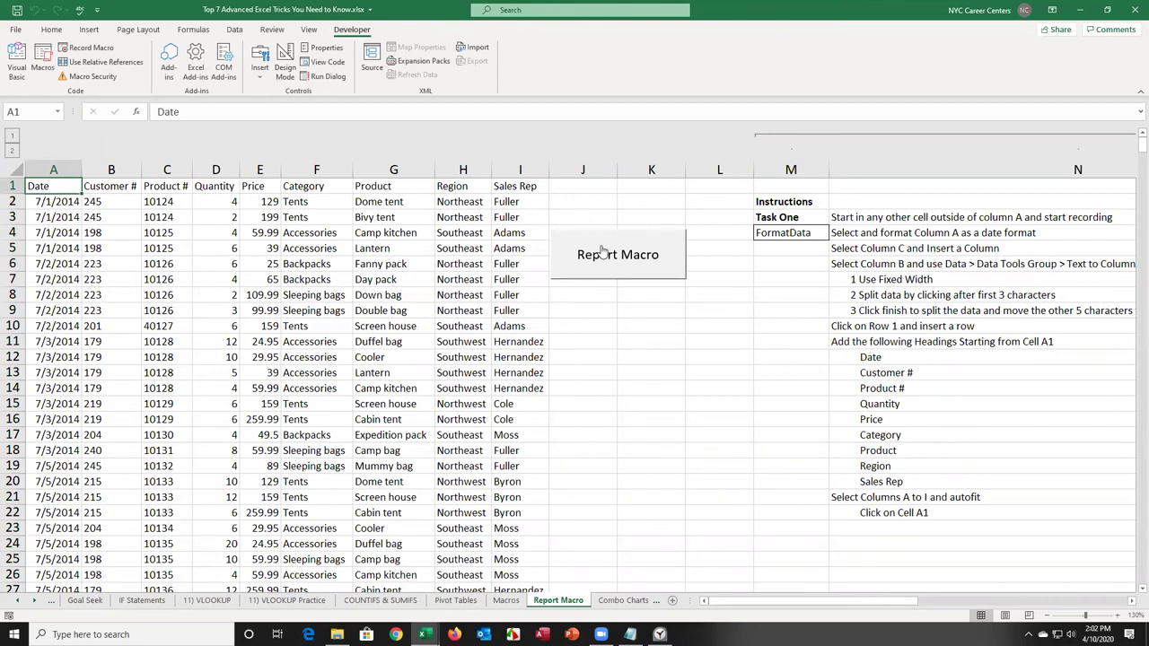
{"action": "key", "text": "BackSpace"}
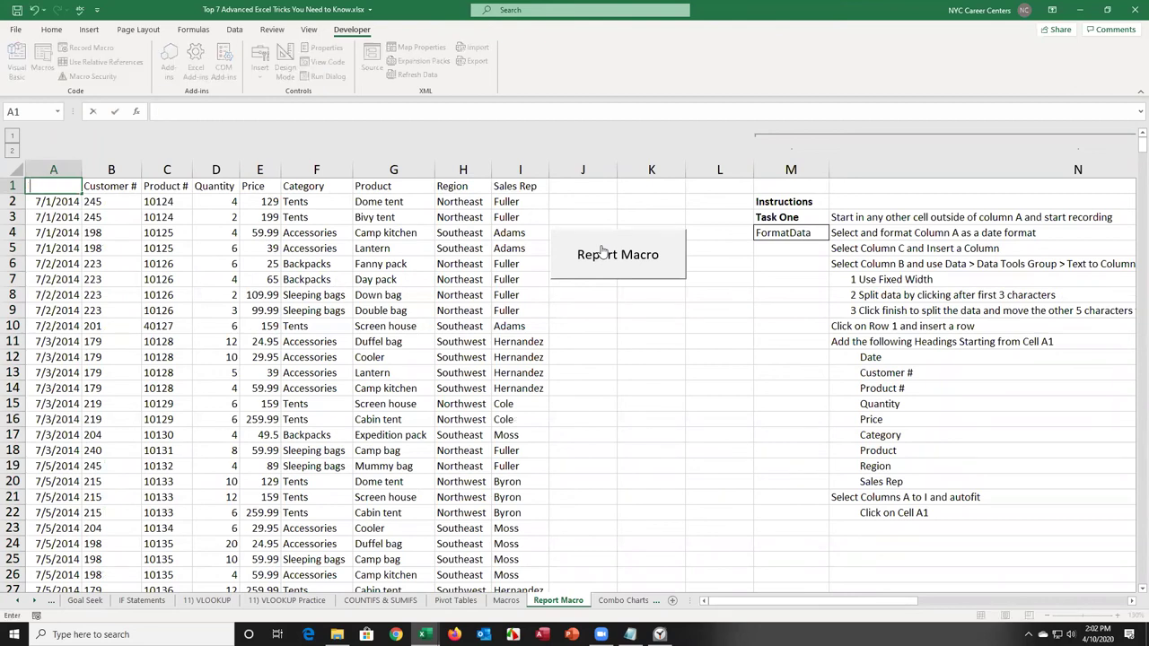
{"action": "key", "text": "Escape"}
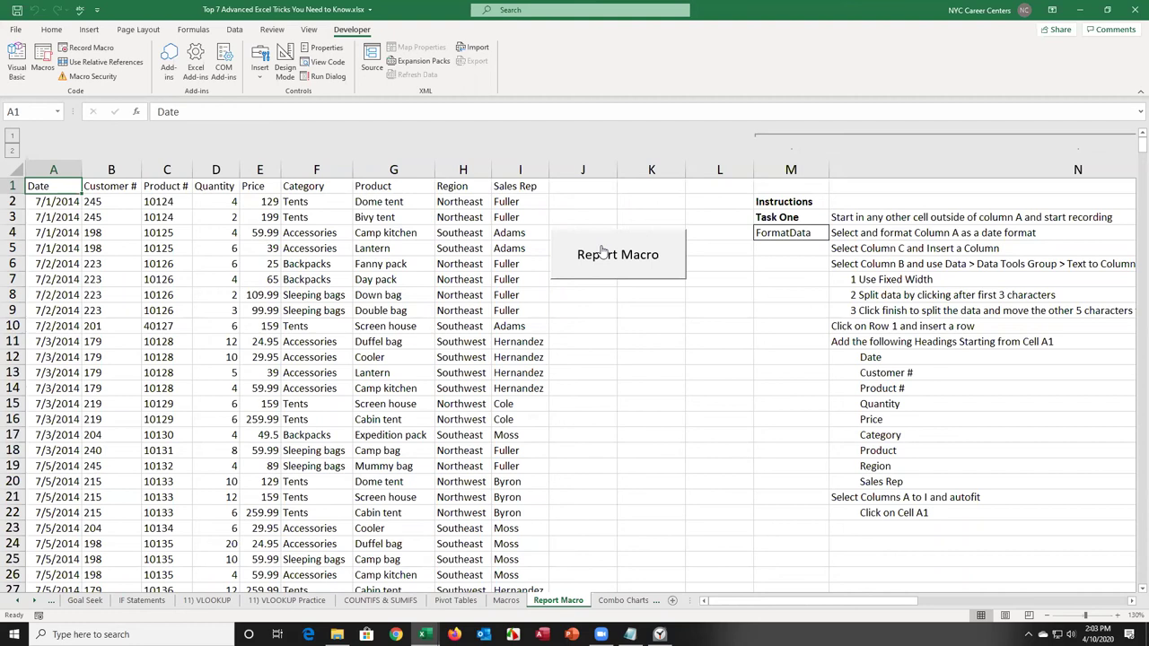
Step: Switch to the Timeline workbook and enter Done as the status of the Macros topic in cell C8
{"action": "key", "text": "alt+Tab"}
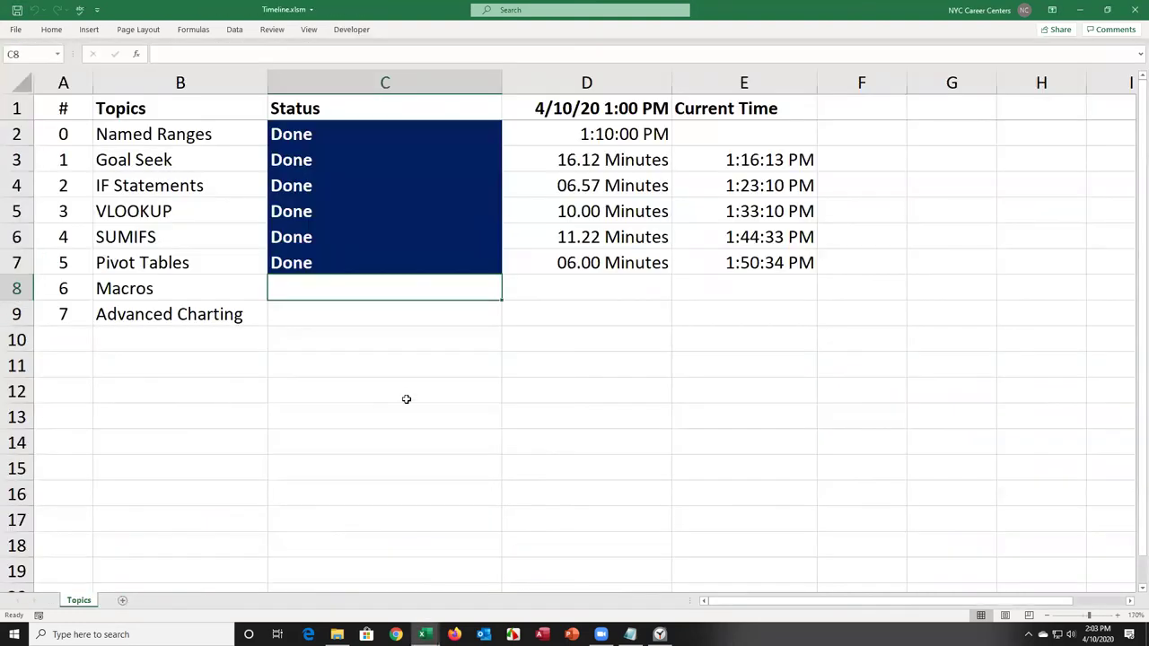
{"action": "type", "text": "M"}
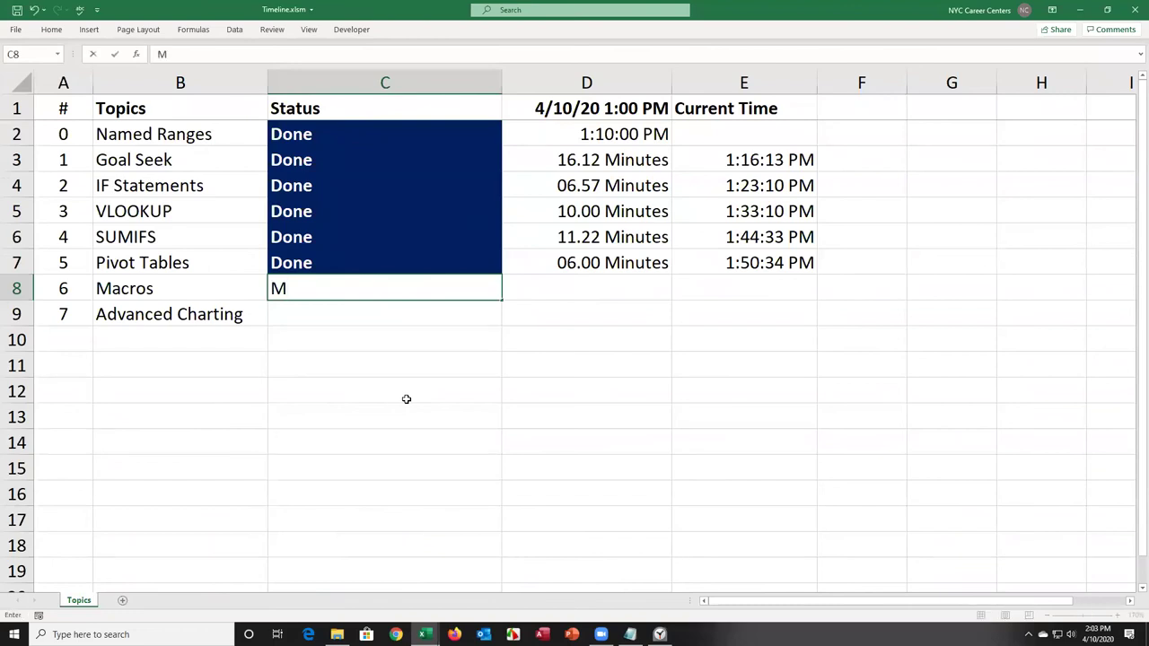
{"action": "key", "text": "BackSpace"}
{"action": "type", "text": "Done"}
{"action": "key", "text": "Return"}
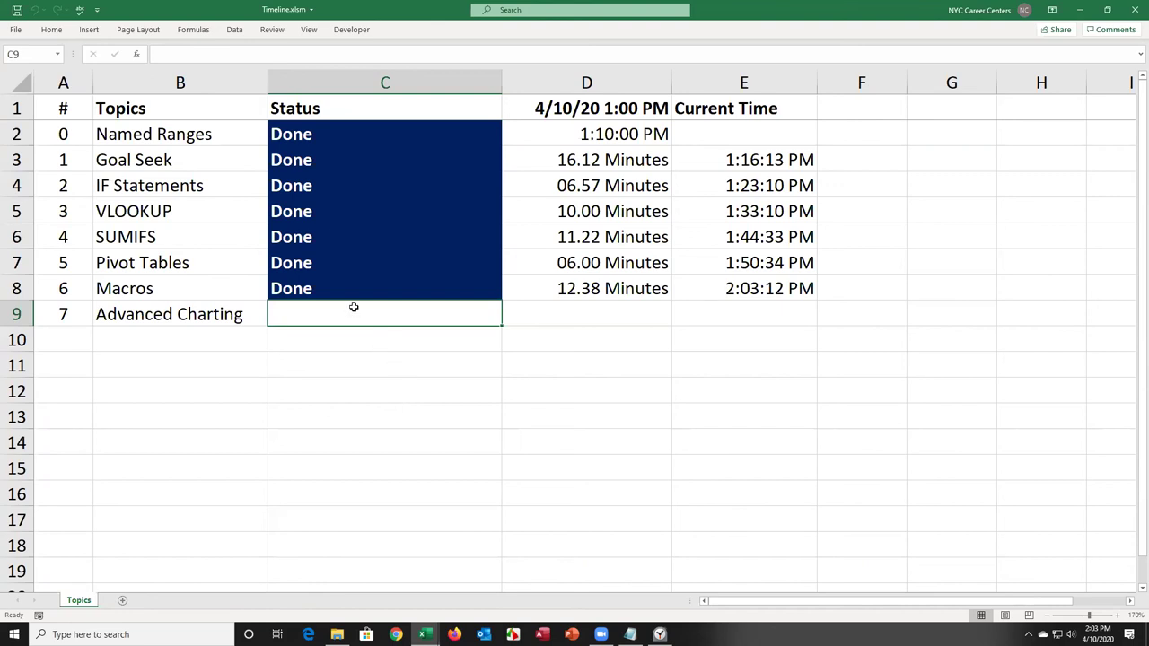
Step: Switch back to the Report Macro sheet of the Top 7 Advanced Excel Tricks workbook
{"action": "key", "text": "alt+Tab"}
{"action": "left_click", "coordinate": [367, 342]}
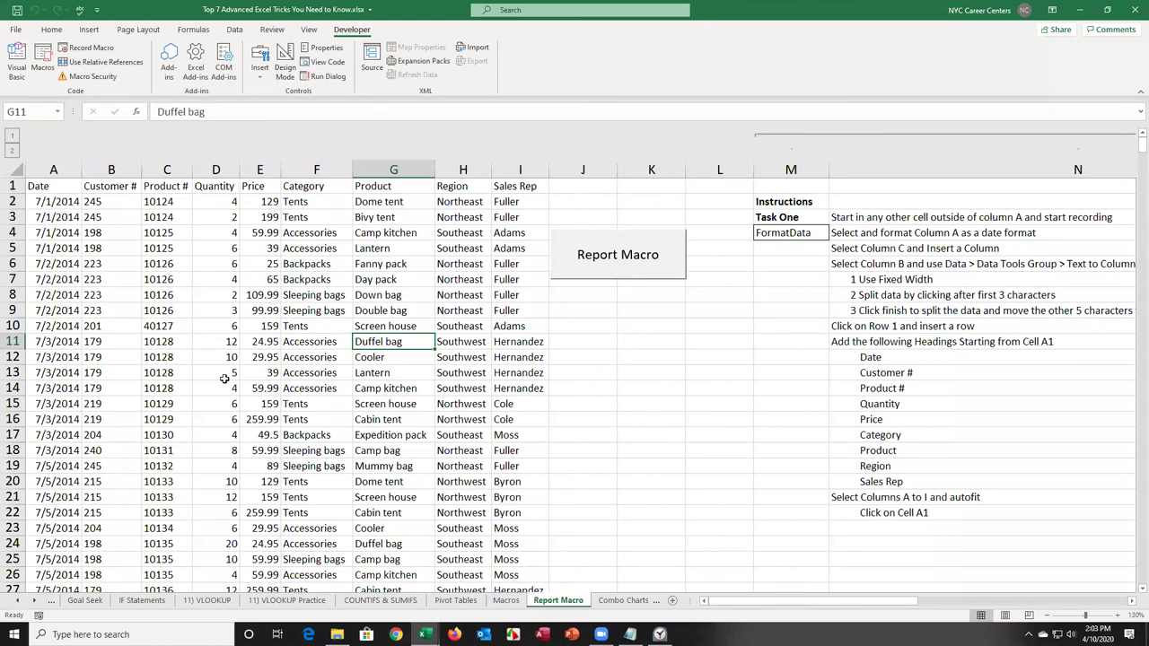
{"action": "left_click", "coordinate": [245, 305]}
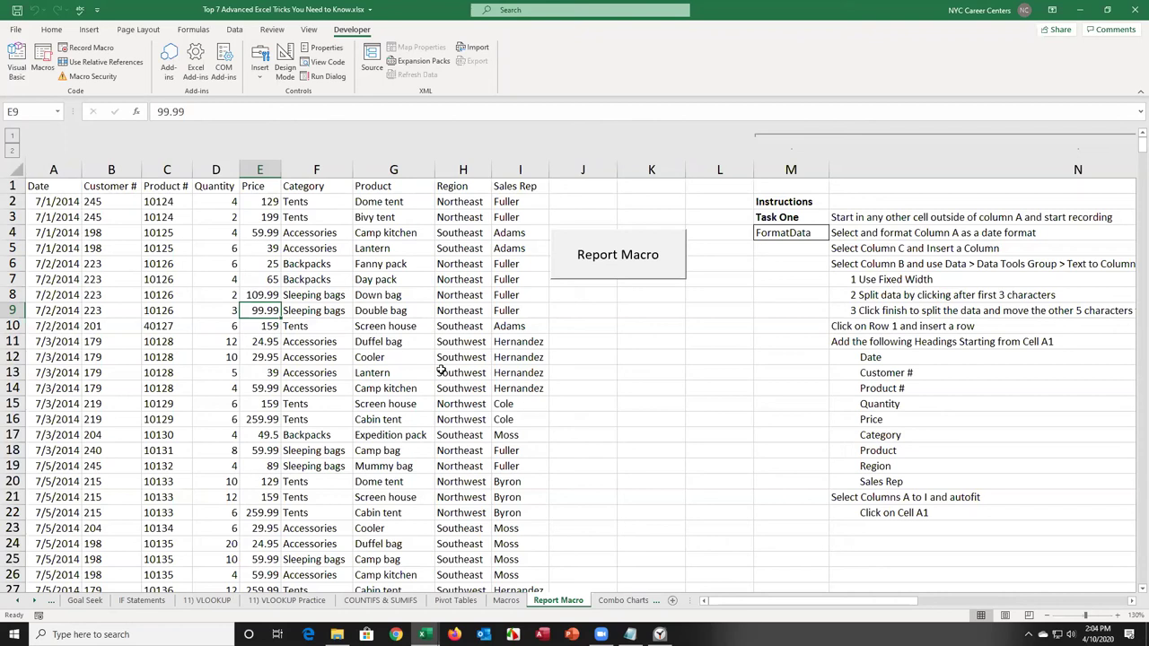
Step: Start saving the workbook and decline the macro-free format so that another file type can be chosen
{"action": "left_click", "coordinate": [16, 29]}
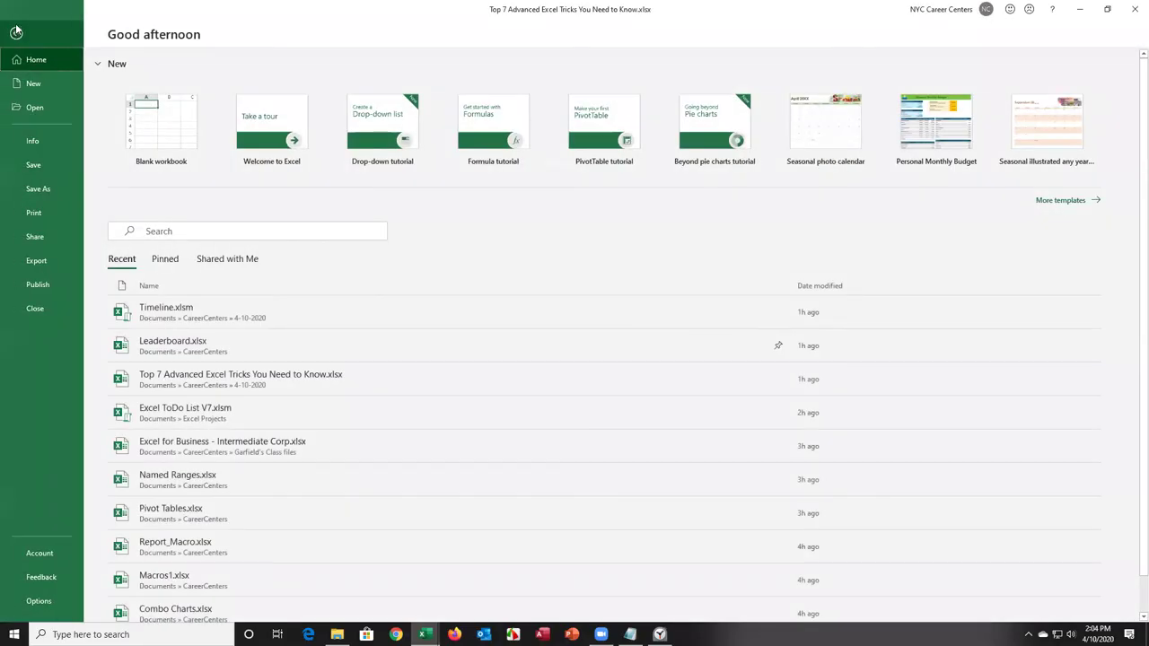
{"action": "left_click", "coordinate": [15, 33]}
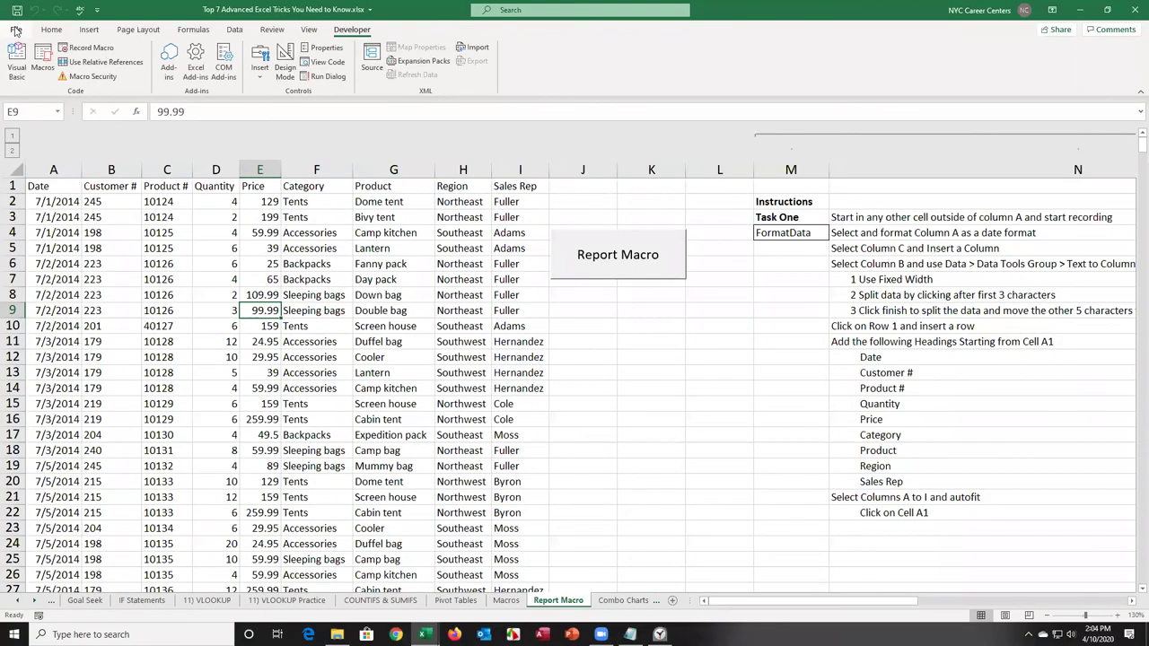
{"action": "left_click", "coordinate": [16, 30]}
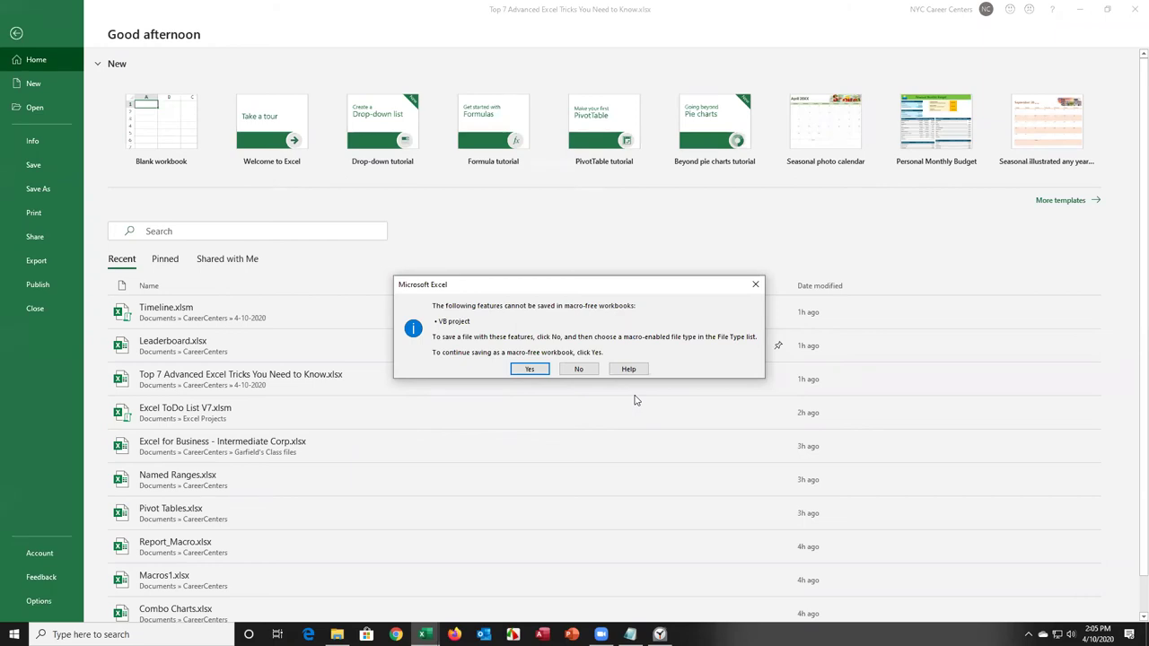
{"action": "left_click", "coordinate": [579, 370]}
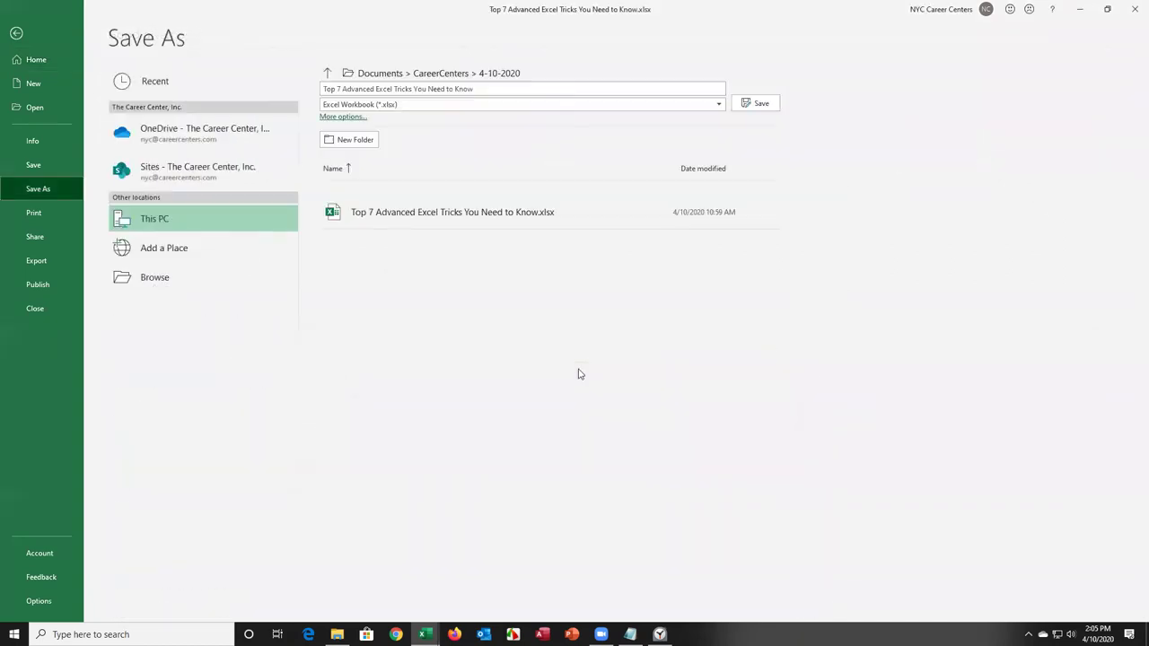
Step: Save the workbook as an Excel Macro-Enabled Workbook (*.xlsm) named Top 7 Advanced Excel Tricks You Need to Know - Macro
{"action": "left_click", "coordinate": [424, 105]}
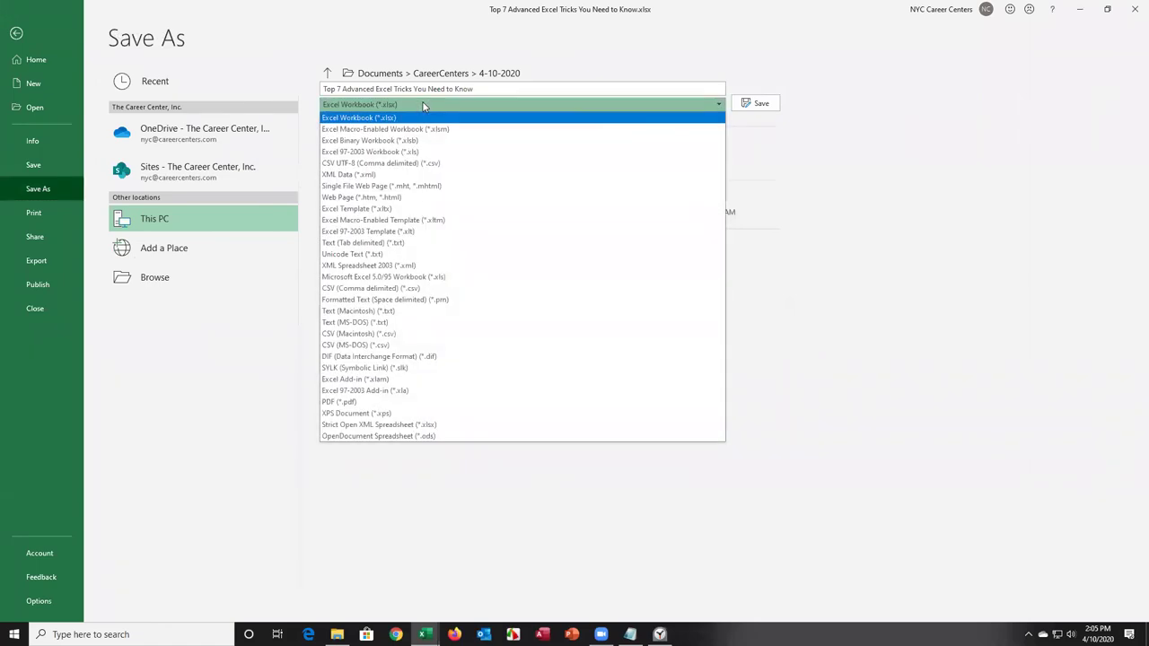
{"action": "left_click", "coordinate": [387, 131]}
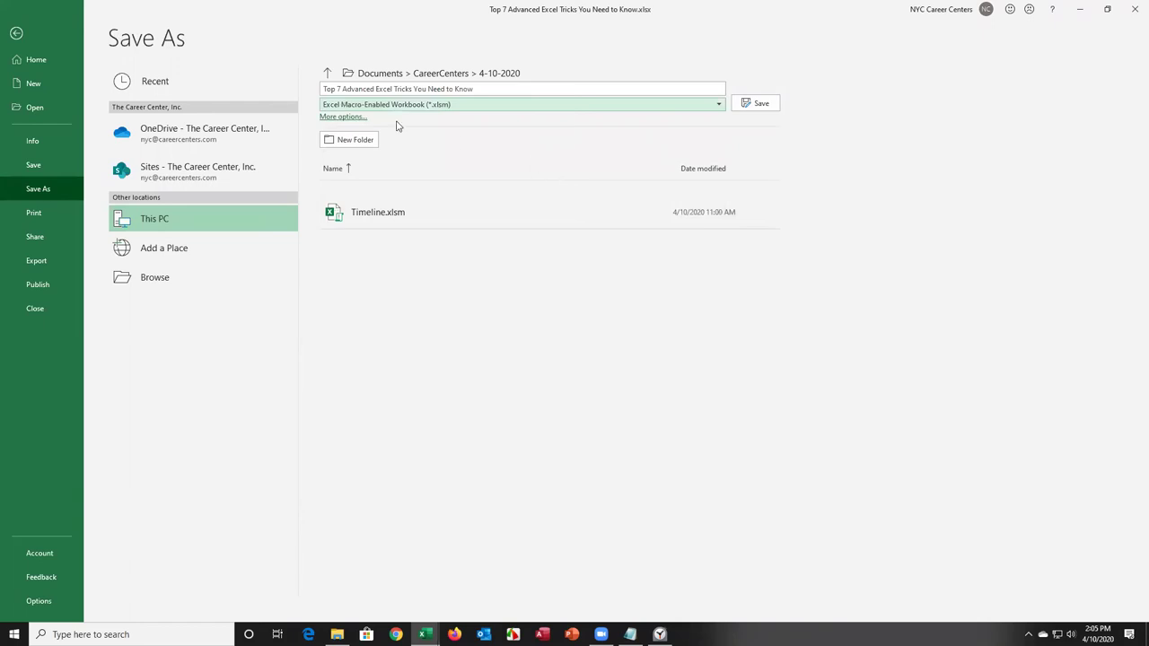
{"action": "left_click", "coordinate": [488, 90]}
{"action": "left_click", "coordinate": [490, 90]}
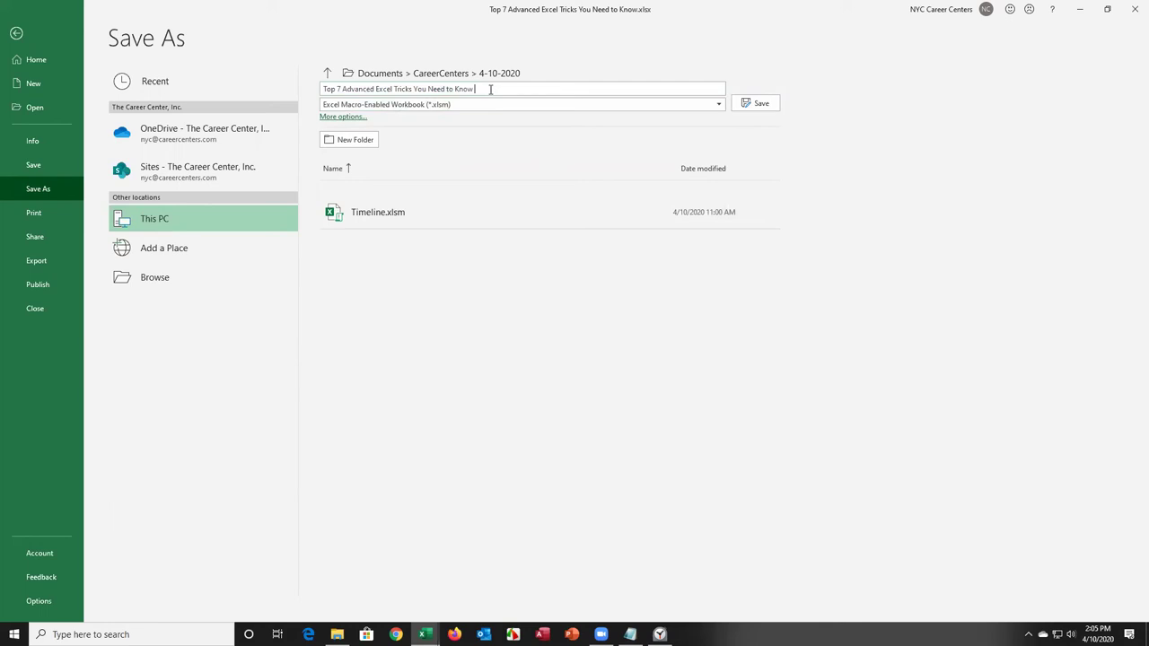
{"action": "type", "text": "- Macro"}
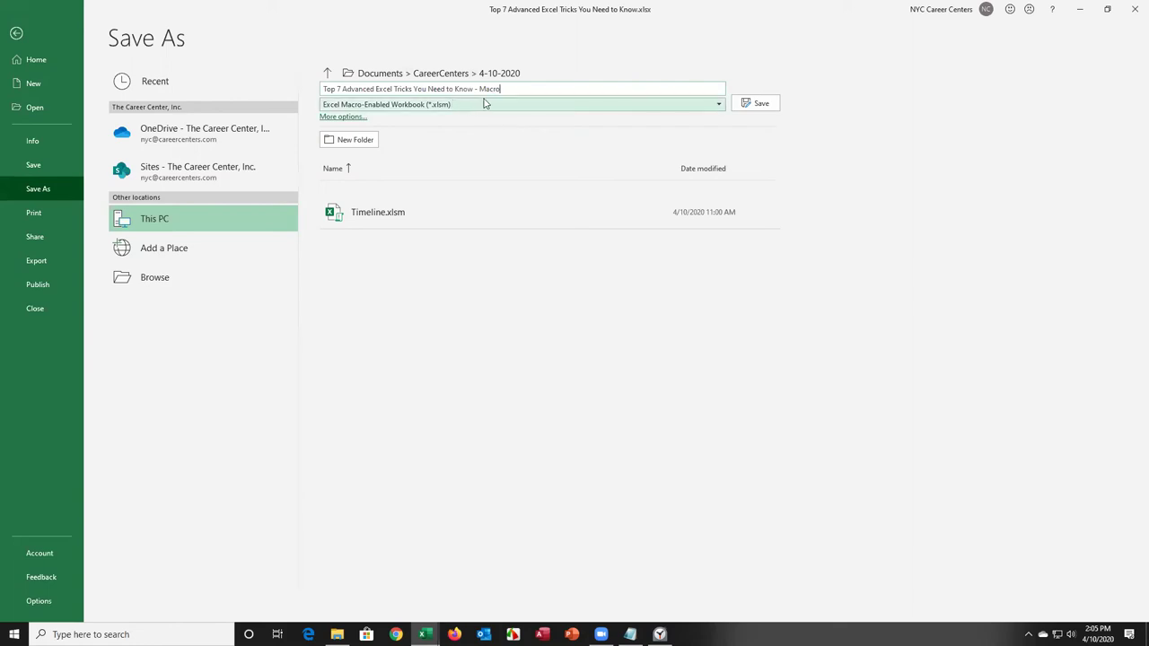
{"action": "left_click", "coordinate": [763, 104]}
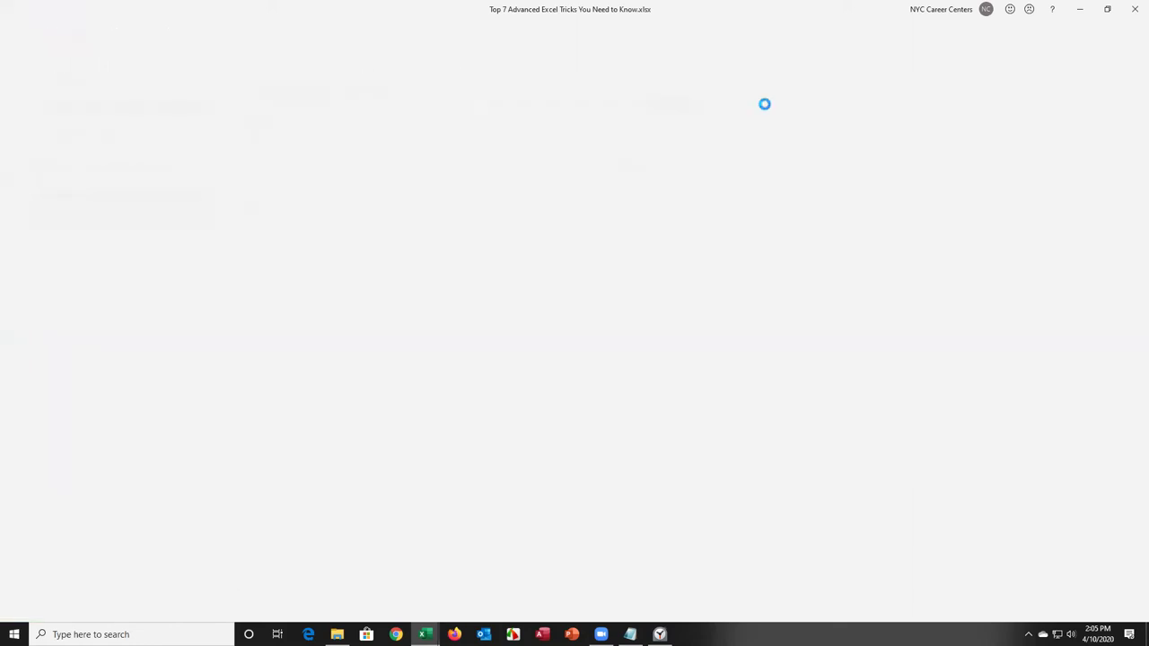
{"action": "left_click", "coordinate": [286, 277]}
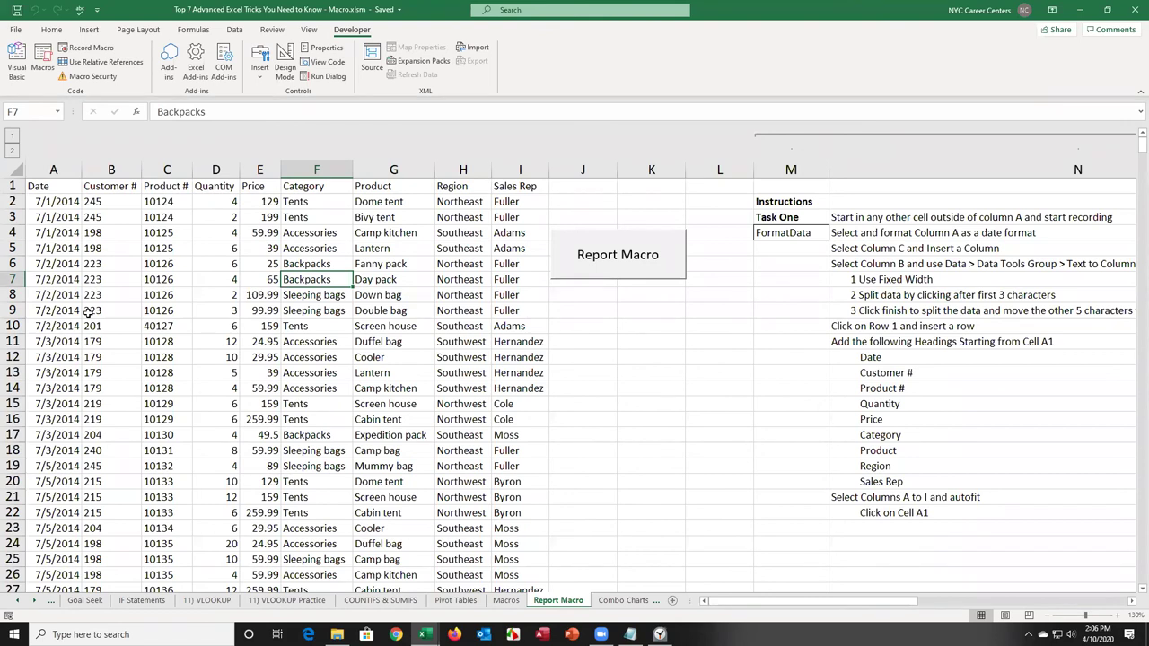
Step: Review the topic statuses in the Timeline workbook, then return to the Report Macro sheet
{"action": "key", "text": "alt+Tab"}
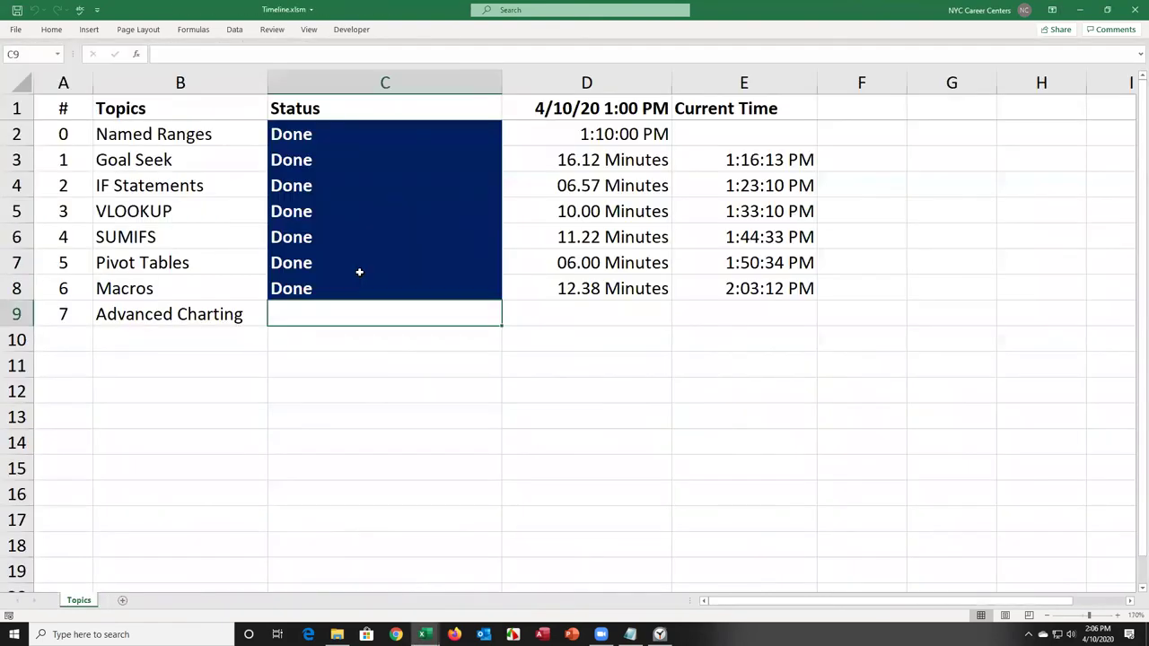
{"action": "key", "text": "alt+Tab"}
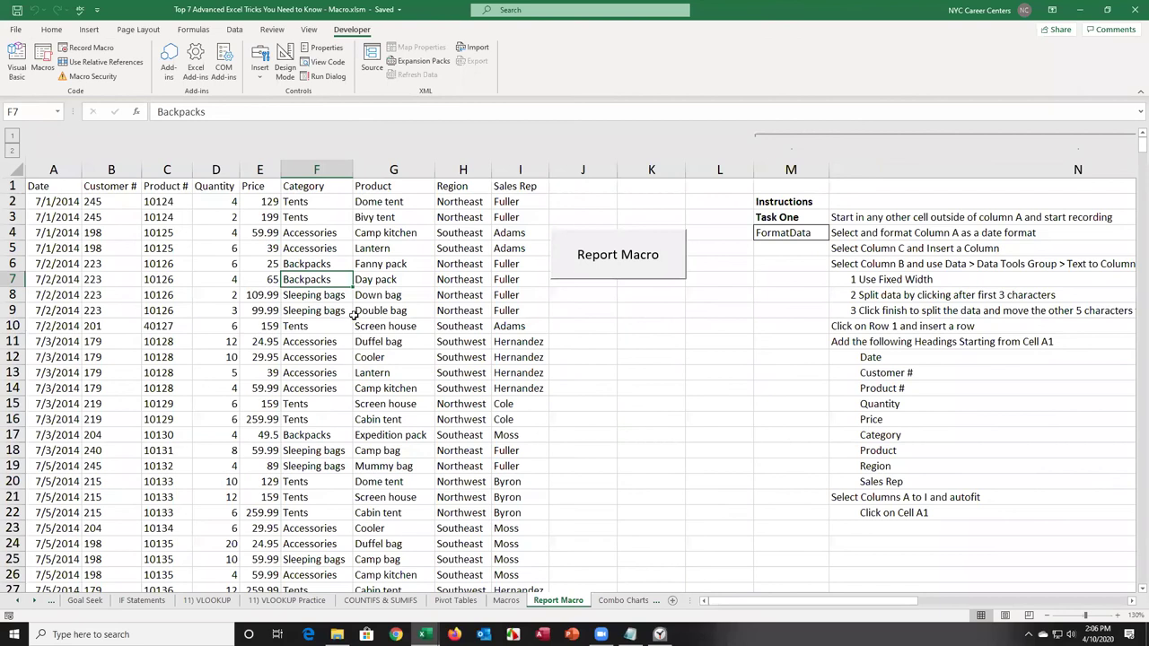
{"action": "key", "text": "alt+Tab"}
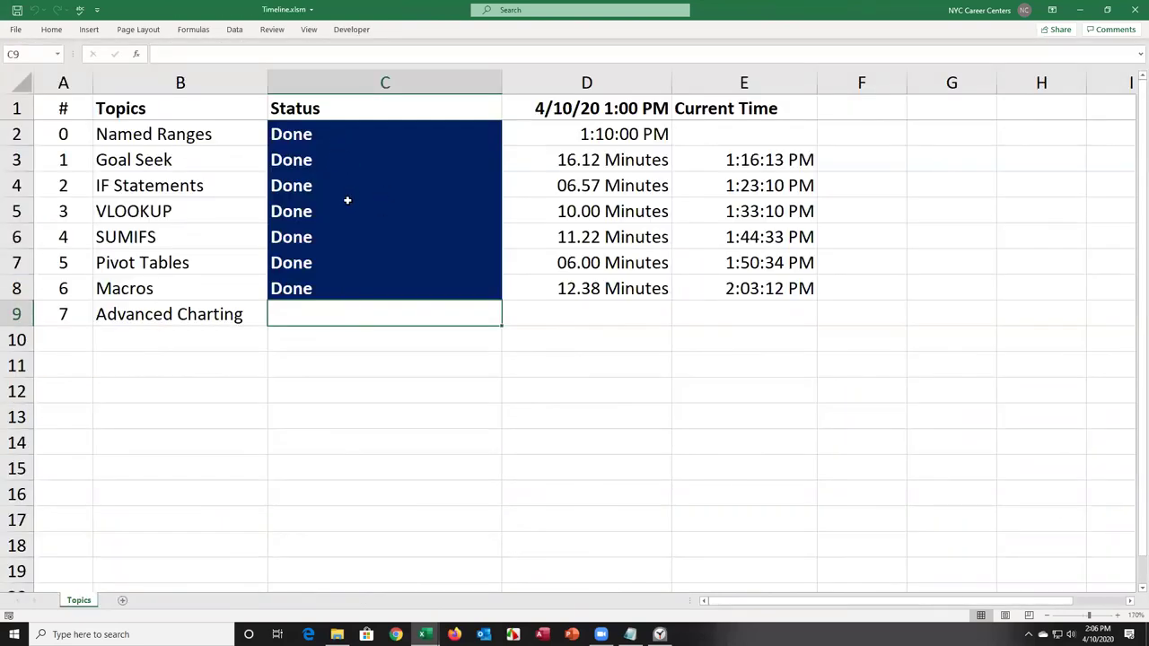
{"action": "key", "text": "alt+Tab"}
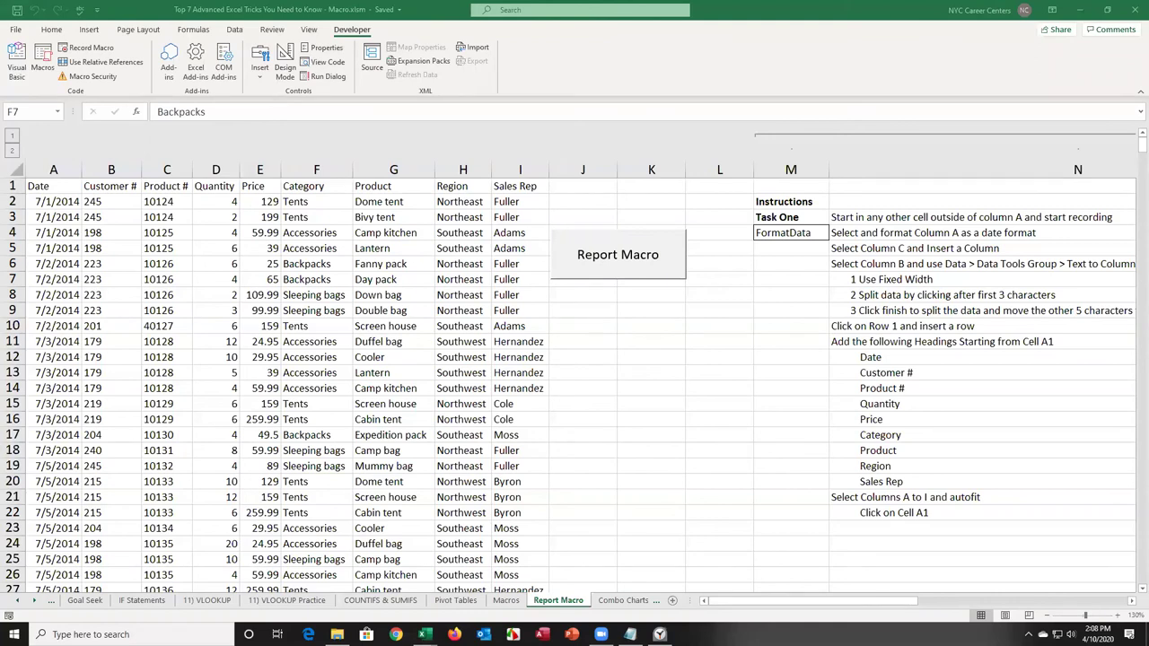
Step: Create a PivotTable on a new worksheet from the employee data in B28:F60 of the Pivot Tables sheet
{"action": "left_click", "coordinate": [456, 601]}
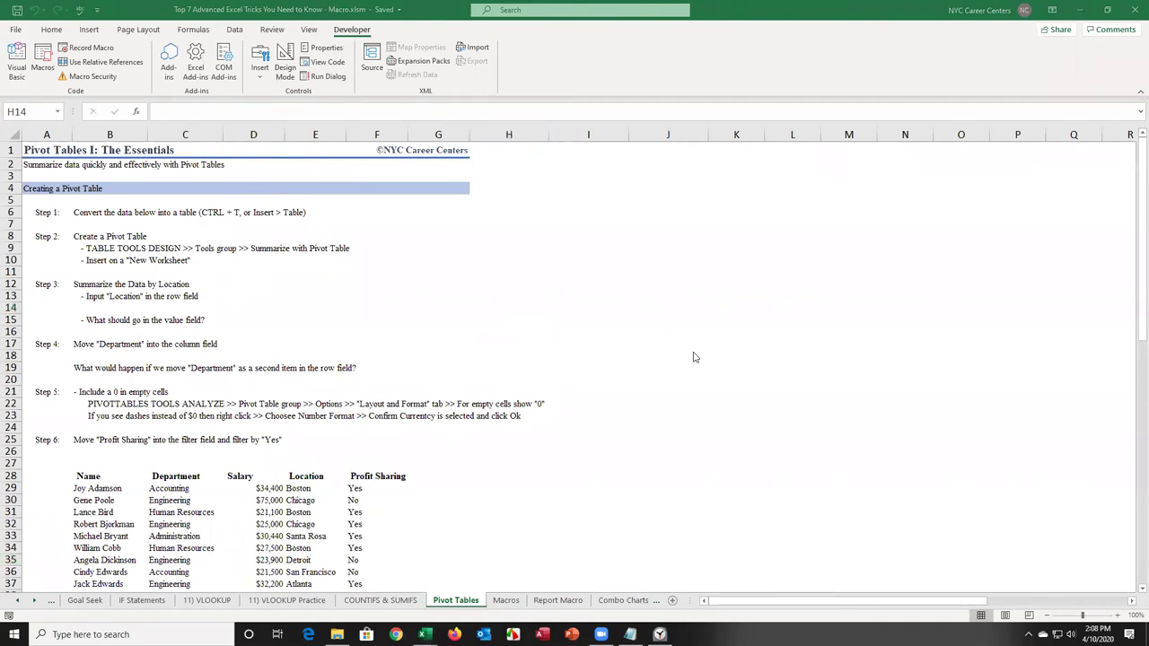
{"action": "left_click", "coordinate": [1140, 296]}
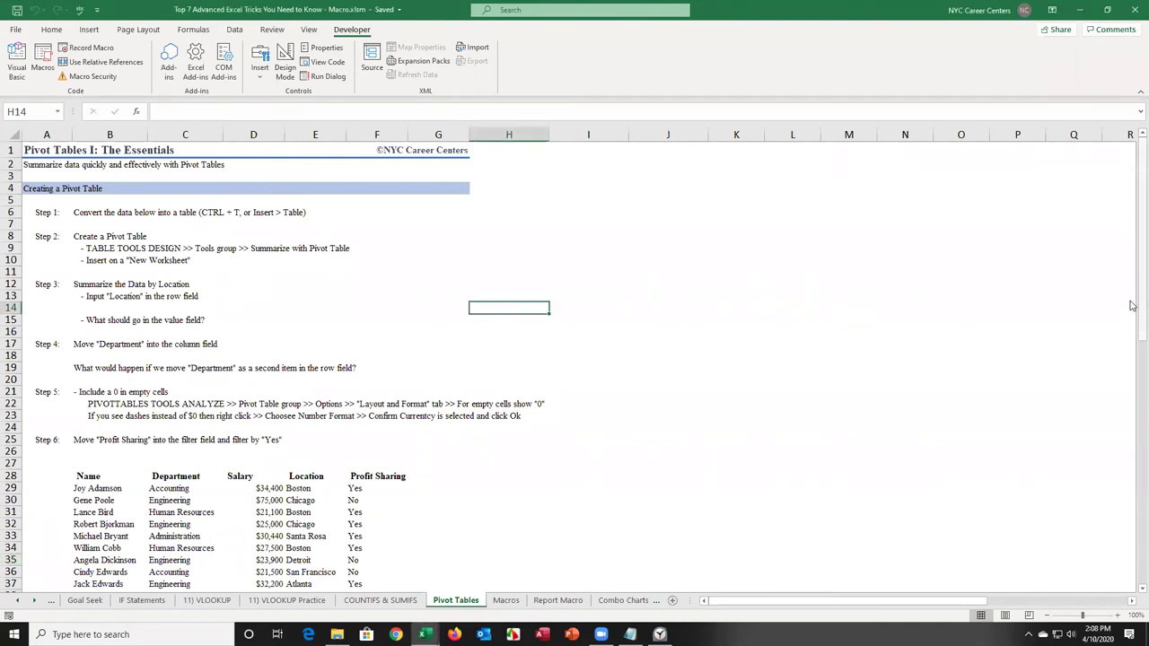
{"action": "scroll", "coordinate": [1113, 301], "scroll_direction": "down", "scroll_amount": 7}
{"action": "left_click", "coordinate": [264, 363]}
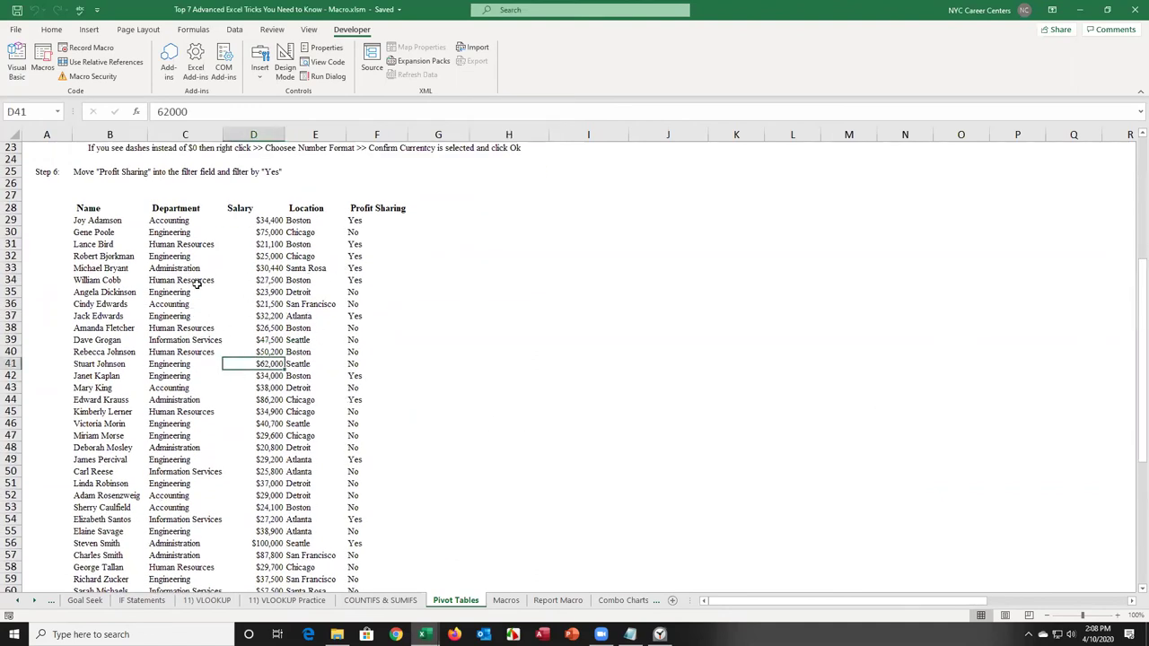
{"action": "left_click", "coordinate": [276, 314]}
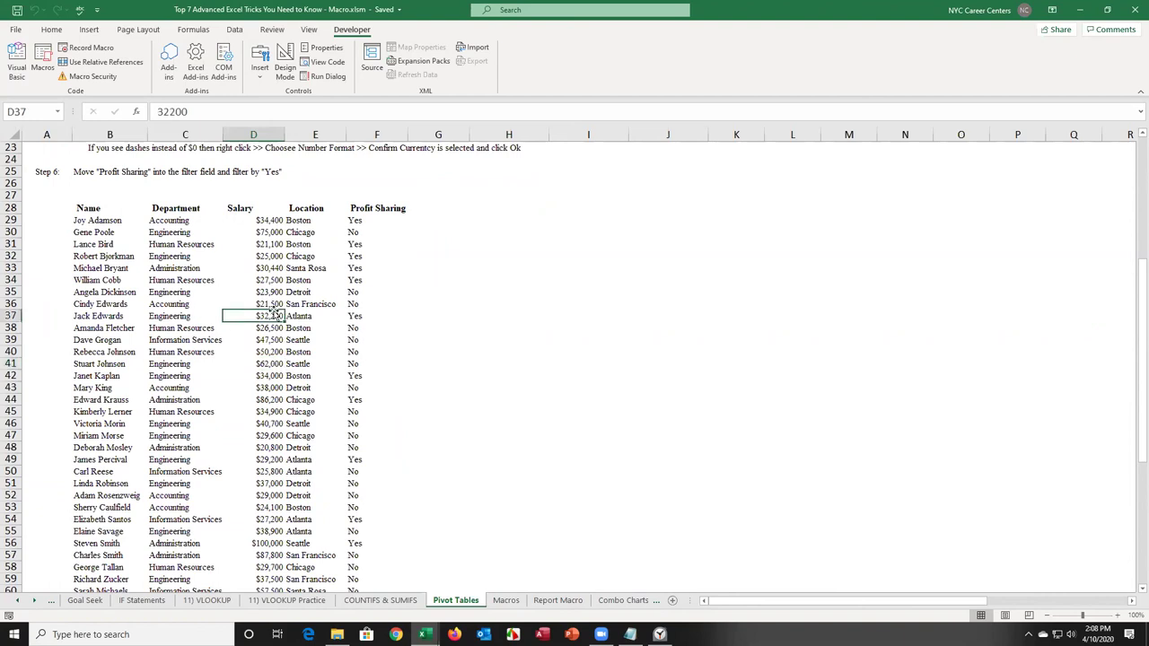
{"action": "left_click", "coordinate": [208, 278]}
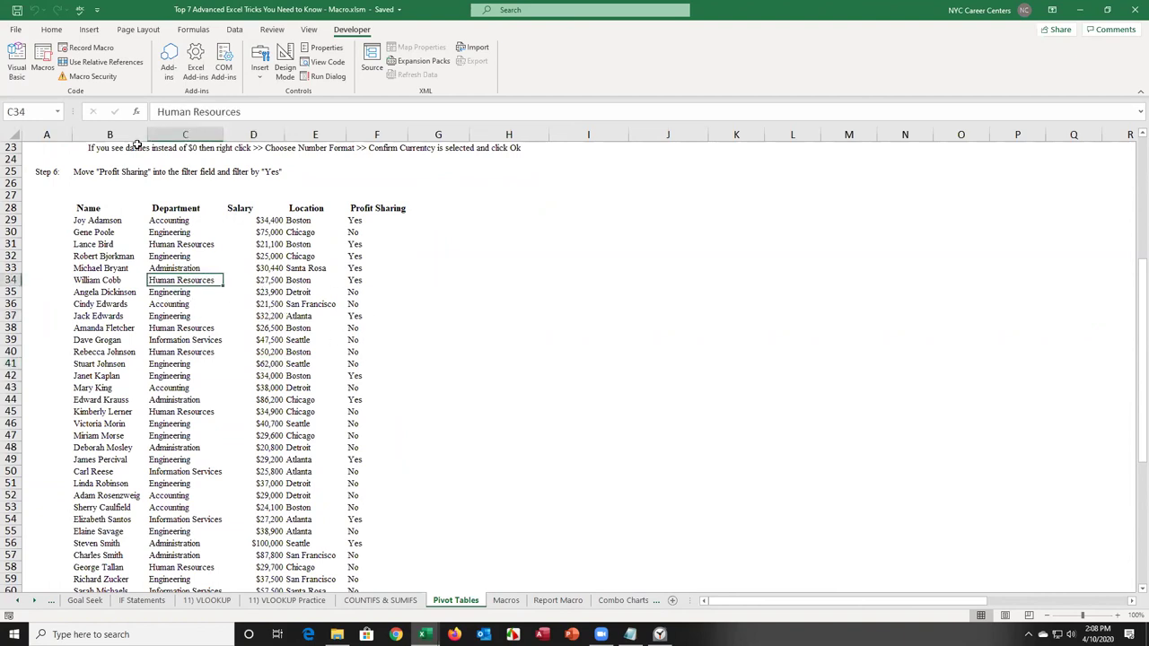
{"action": "left_click", "coordinate": [89, 31]}
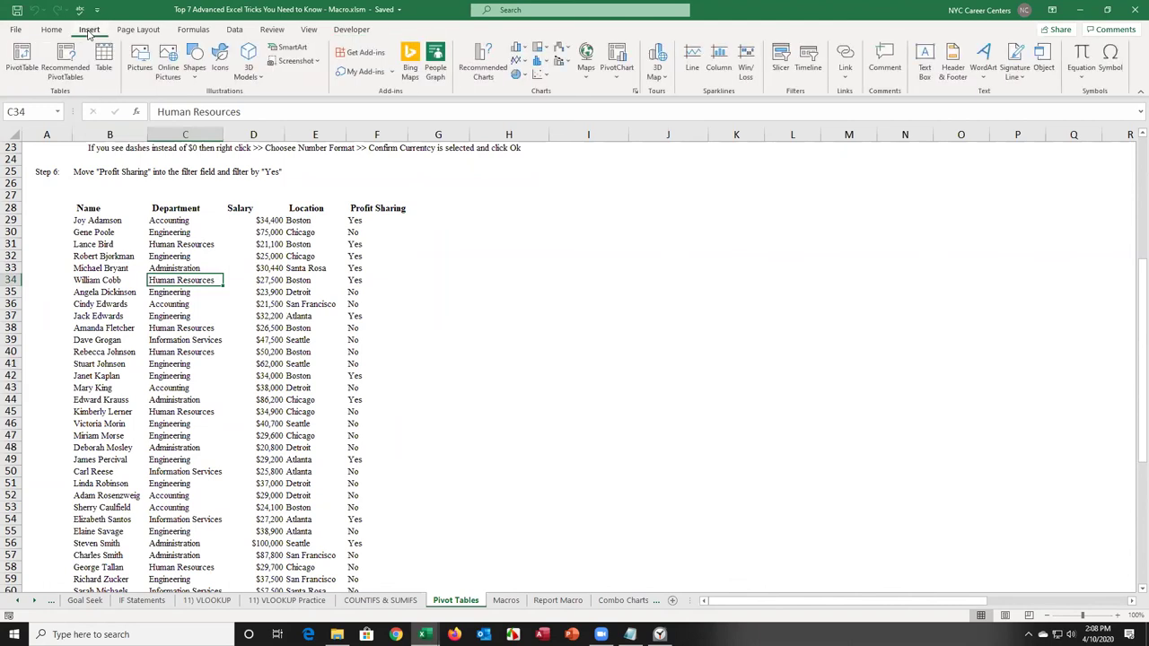
{"action": "left_click", "coordinate": [23, 64]}
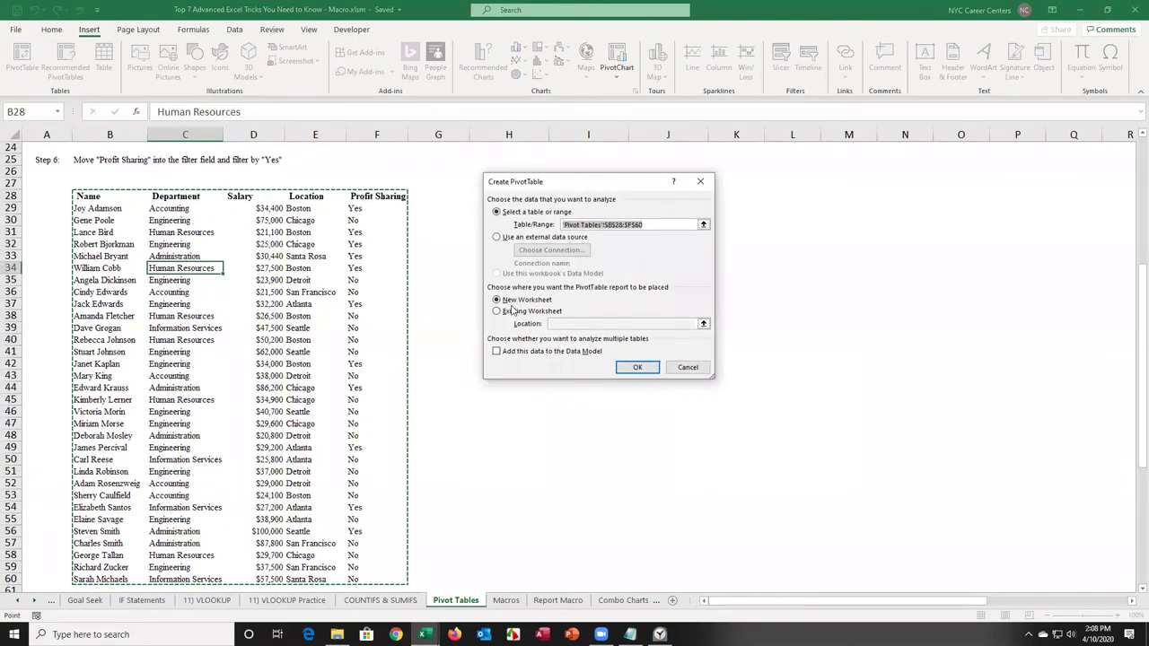
{"action": "left_click", "coordinate": [638, 367]}
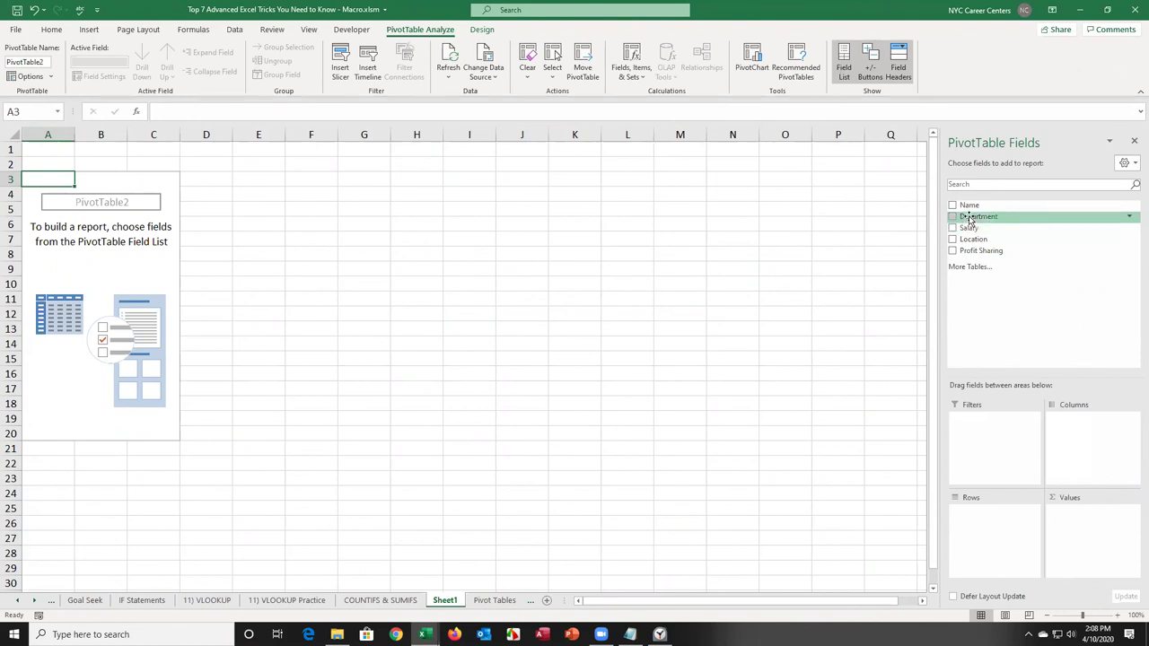
Step: Summarize the PivotTable by placing Location in the rows and the sum of Salary in the values
{"action": "left_click_drag", "start_coordinate": [973, 238], "coordinate": [989, 520]}
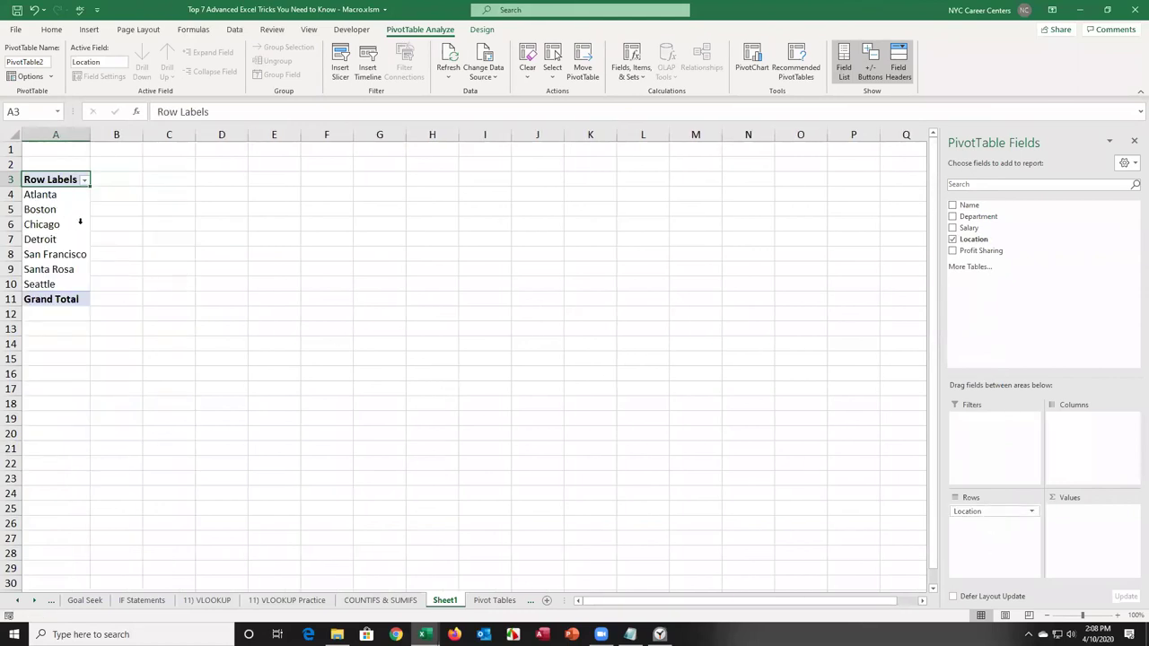
{"action": "left_click", "coordinate": [1118, 619]}
{"action": "left_click", "coordinate": [1118, 619]}
{"action": "left_click", "coordinate": [1118, 619]}
{"action": "left_click", "coordinate": [1118, 619]}
{"action": "left_click", "coordinate": [1118, 619]}
{"action": "left_click", "coordinate": [1118, 619]}
{"action": "left_click", "coordinate": [1117, 620]}
{"action": "left_click", "coordinate": [1118, 619]}
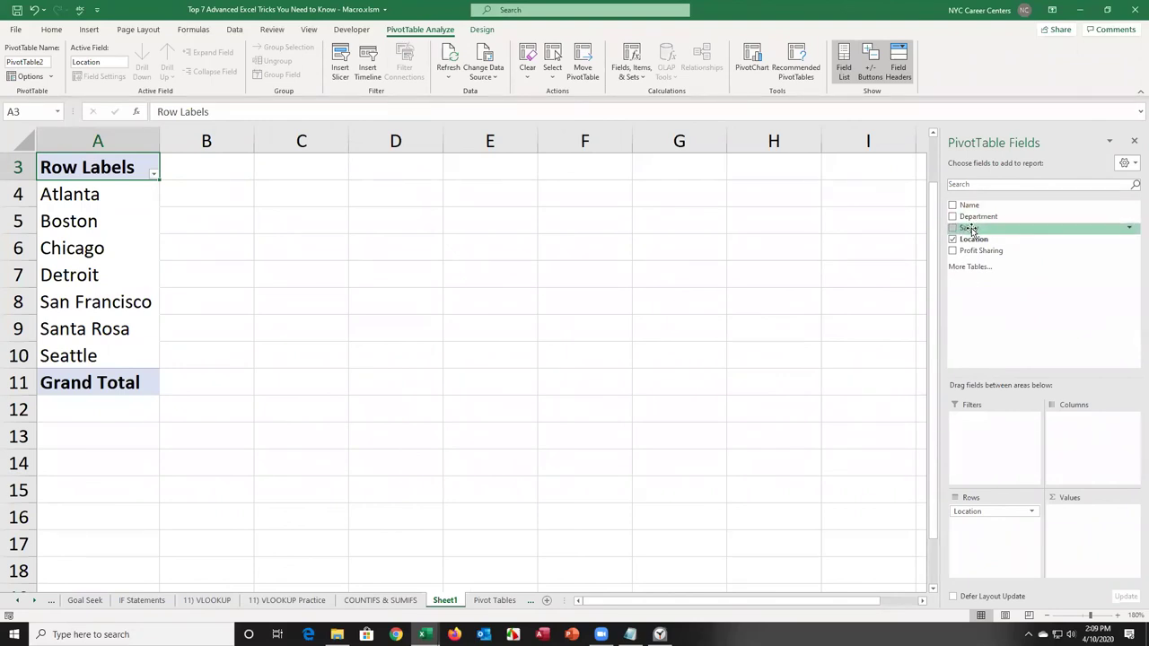
{"action": "left_click_drag", "start_coordinate": [969, 230], "coordinate": [1077, 530]}
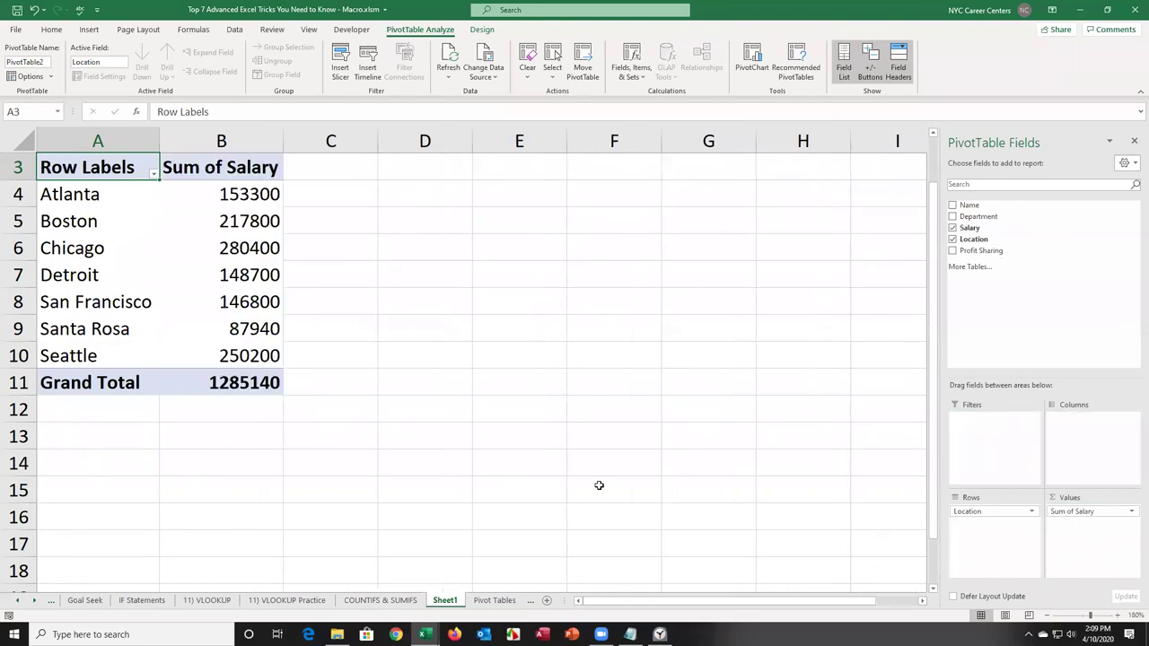
Step: Apply the Currency number format to the PivotTable's Sum of Salary values
{"action": "right_click", "coordinate": [261, 197]}
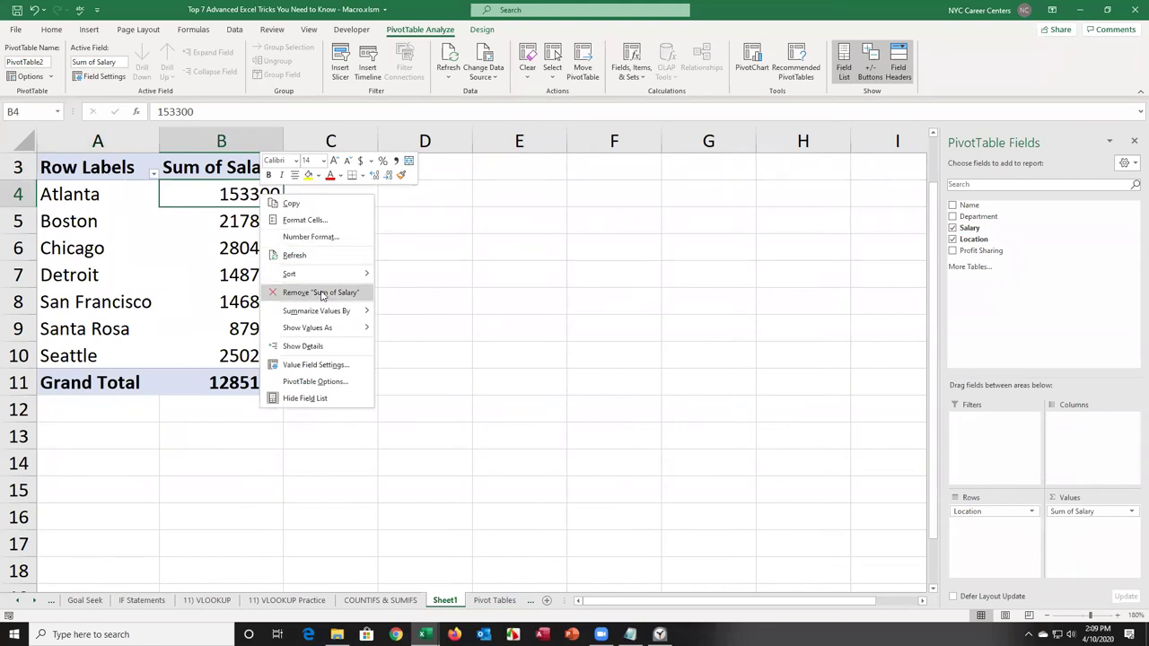
{"action": "left_click", "coordinate": [311, 237]}
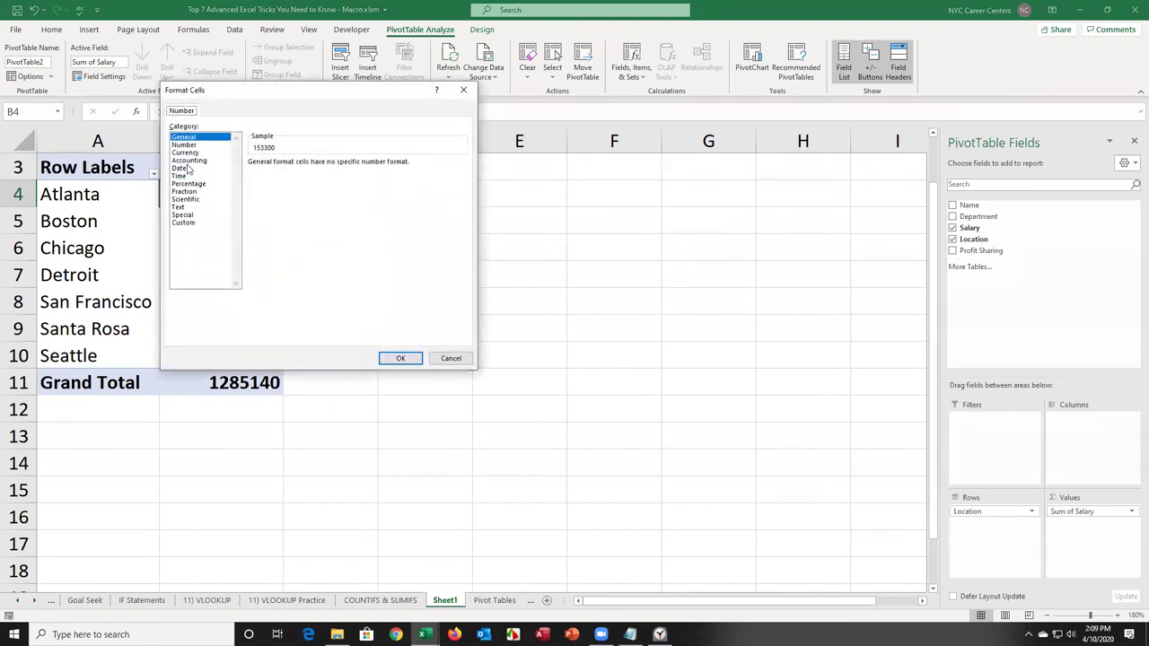
{"action": "left_click", "coordinate": [187, 153]}
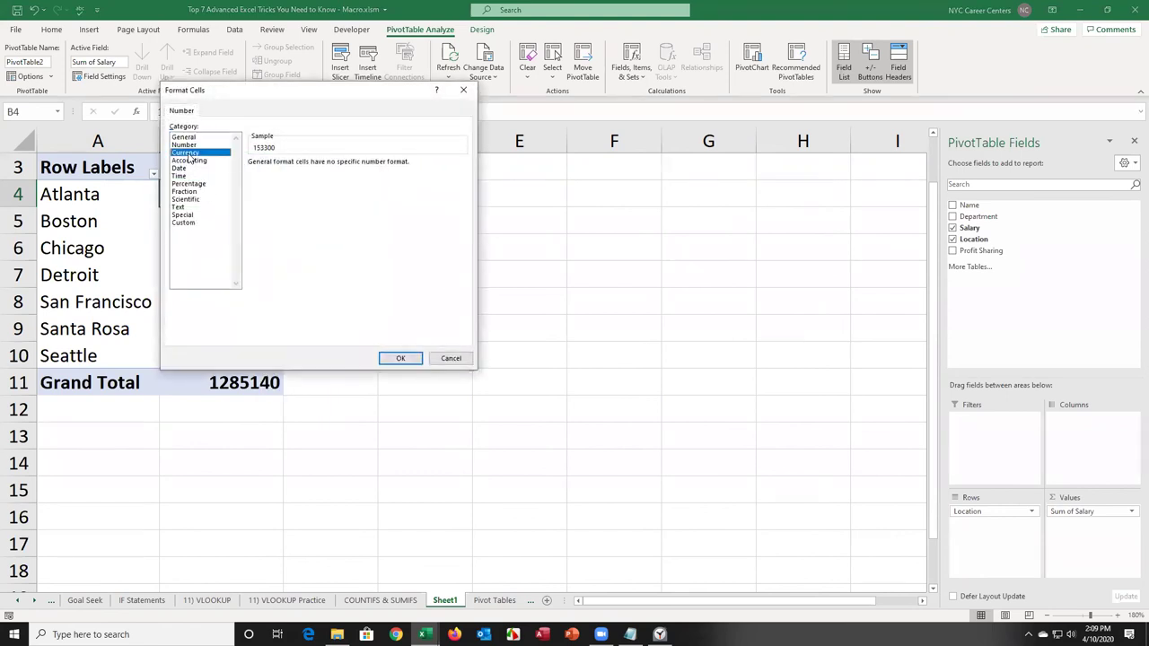
{"action": "left_click", "coordinate": [398, 357]}
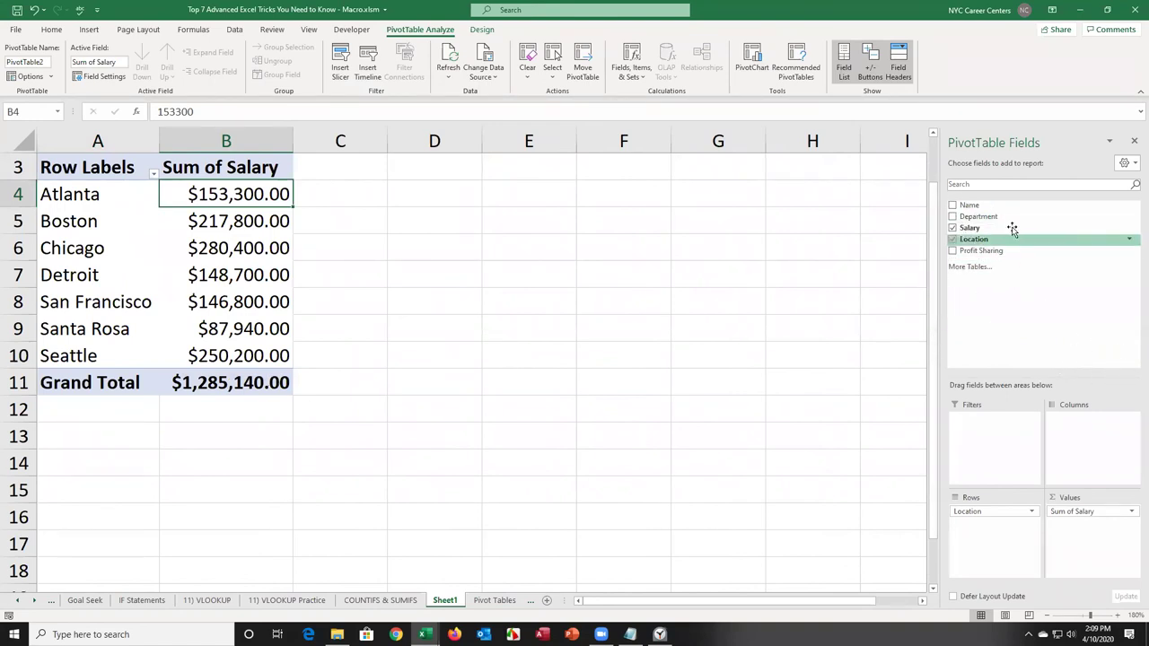
Step: Add Department to the PivotTable rows and move it above Location as the outer grouping
{"action": "left_click_drag", "start_coordinate": [982, 220], "coordinate": [992, 536]}
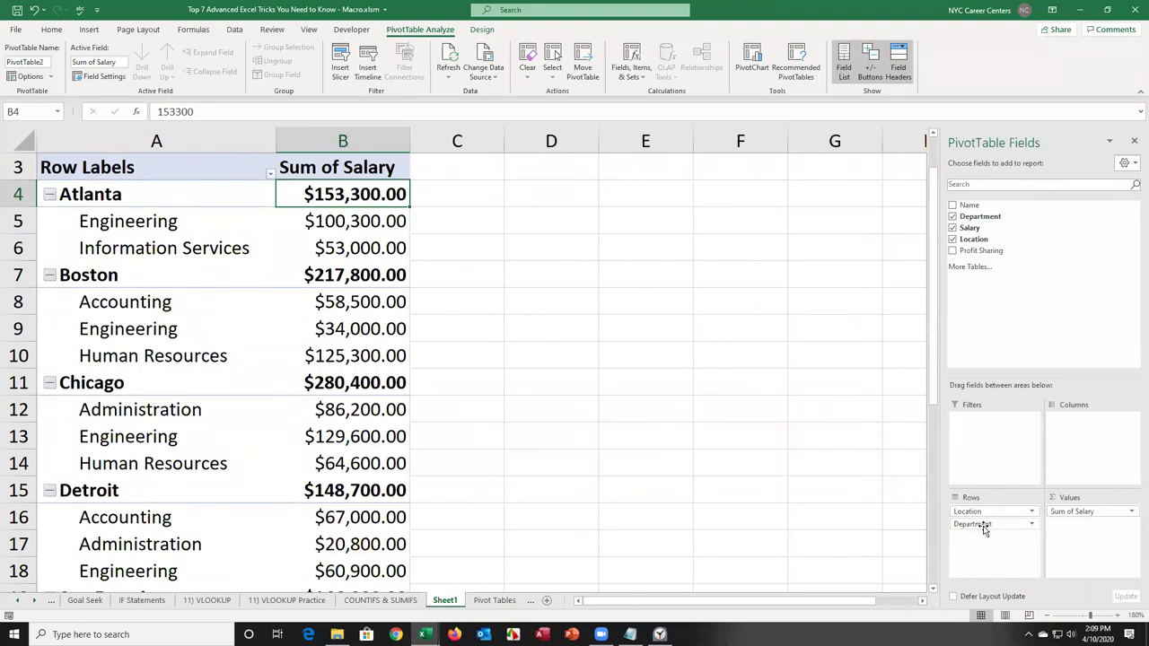
{"action": "left_click_drag", "start_coordinate": [984, 528], "coordinate": [985, 512]}
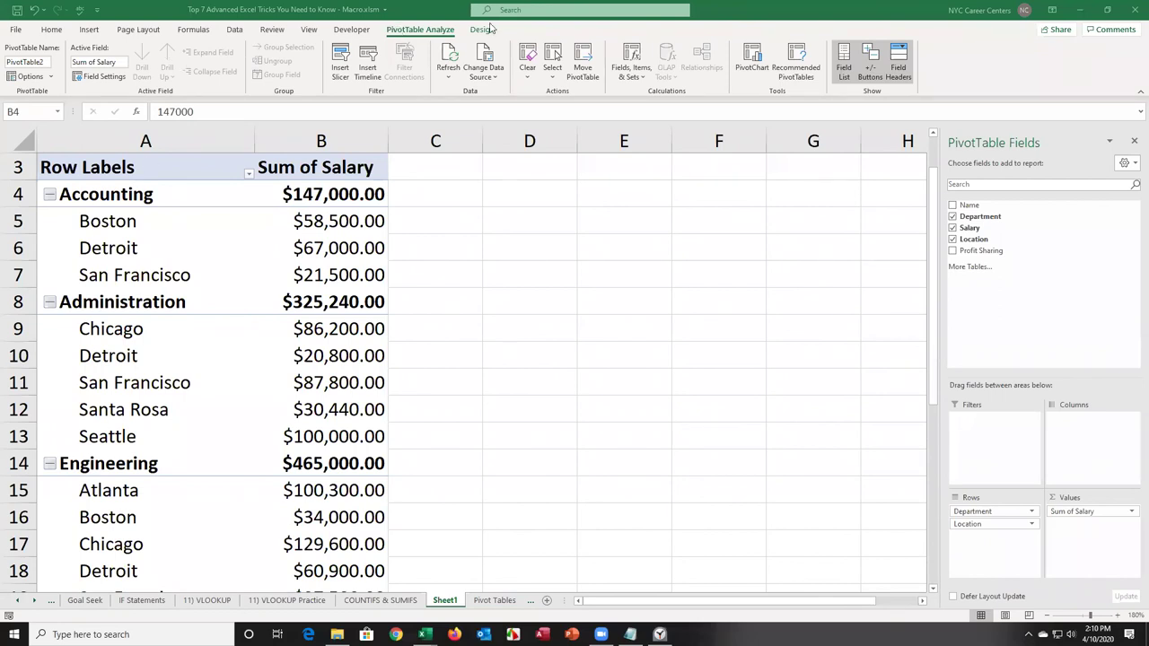
Step: Customize the ribbon's main tabs to turn off the Developer tab
{"action": "right_click", "coordinate": [354, 34]}
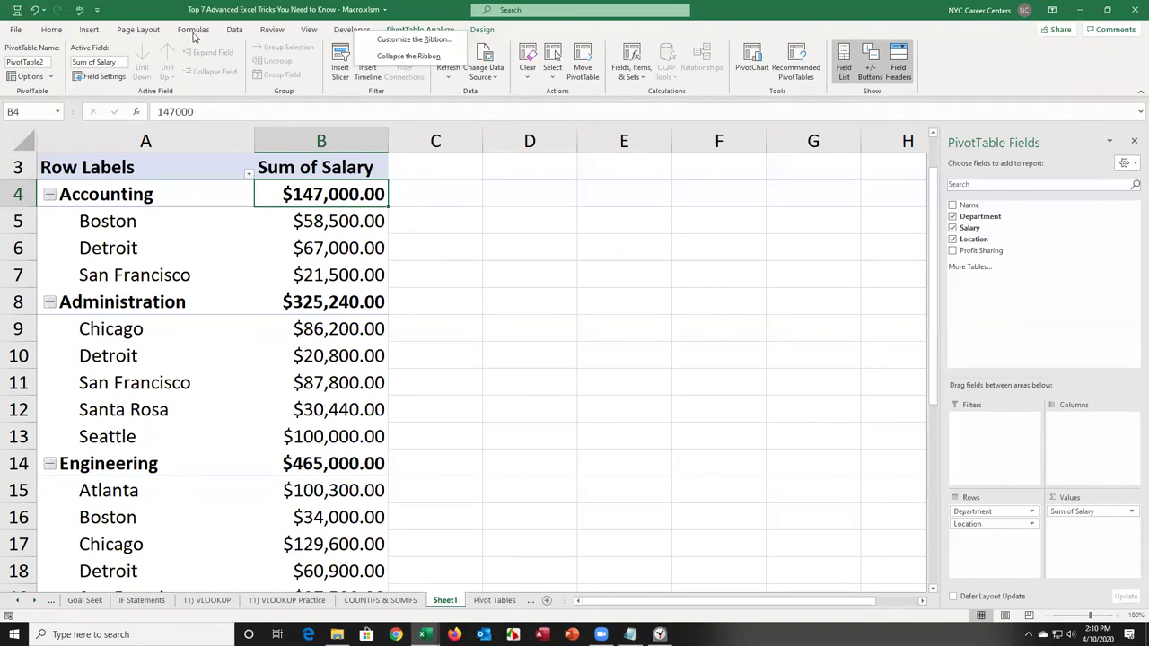
{"action": "right_click", "coordinate": [308, 31]}
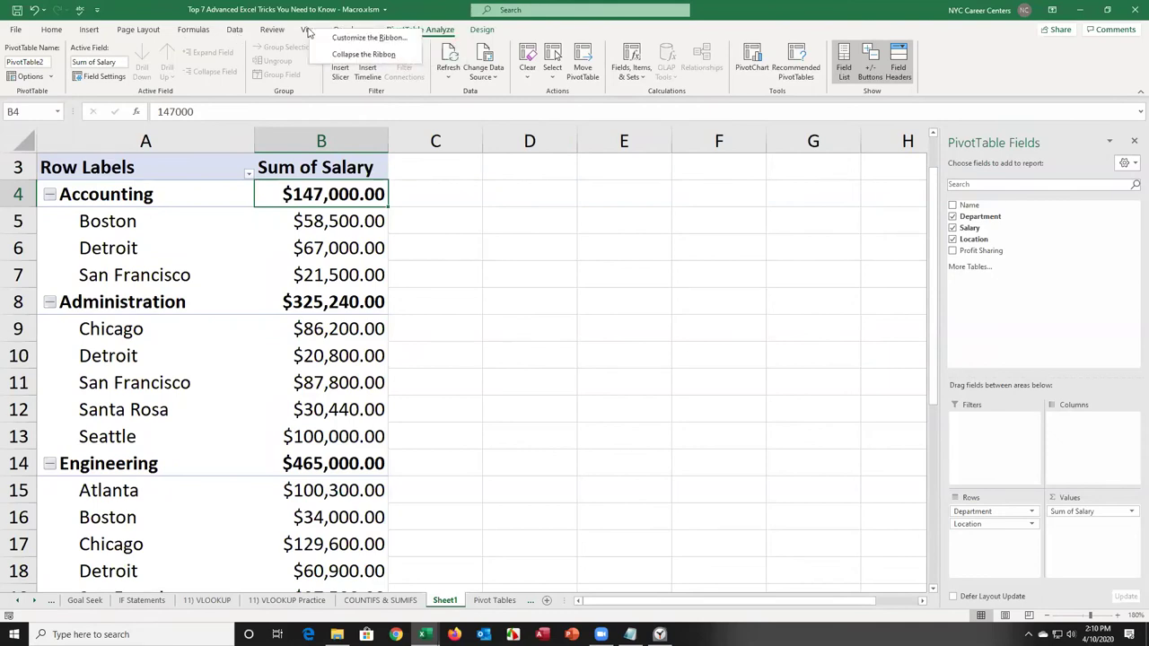
{"action": "left_click", "coordinate": [339, 42]}
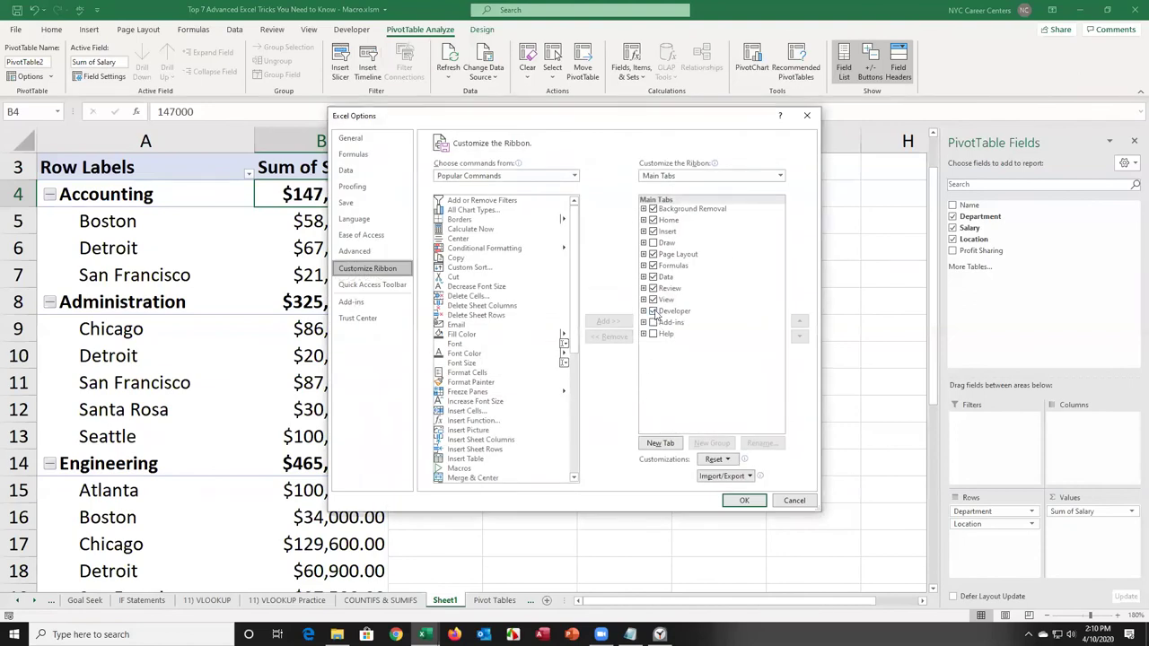
{"action": "left_click", "coordinate": [656, 313]}
{"action": "left_click", "coordinate": [654, 312]}
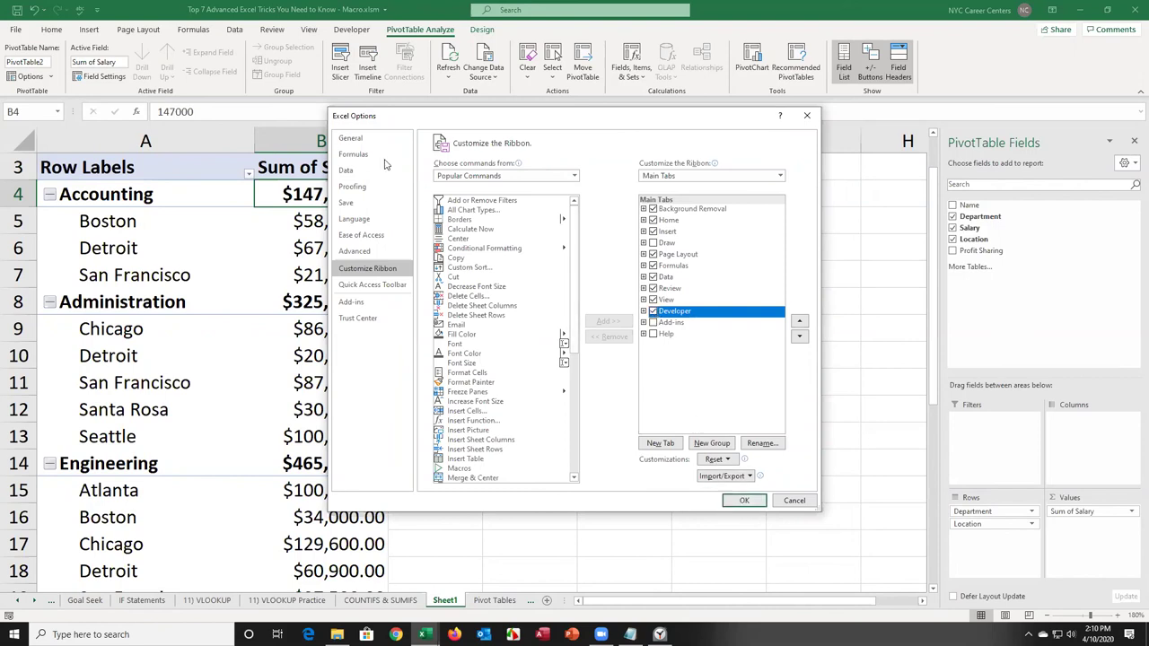
{"action": "left_click", "coordinate": [653, 311]}
{"action": "left_click", "coordinate": [744, 500]}
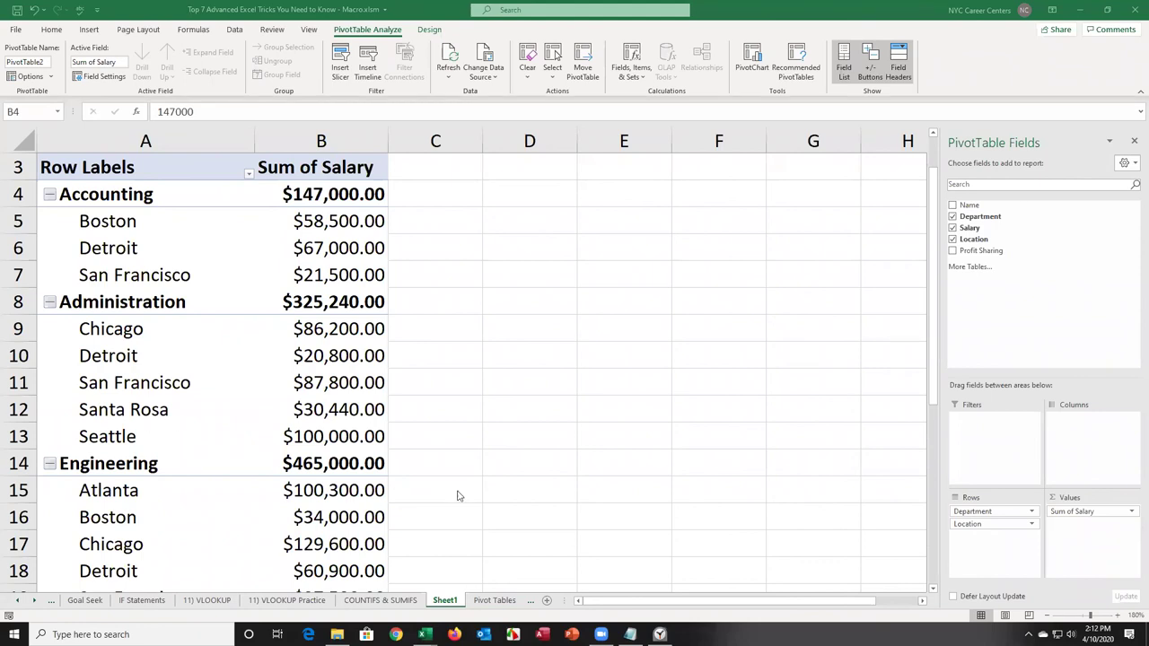
Step: Open the Combo Charts worksheet and enlarge it to 130% at the Exercise #1 data
{"action": "left_click", "coordinate": [36, 603]}
{"action": "left_click", "coordinate": [36, 603]}
{"action": "left_click", "coordinate": [35, 602]}
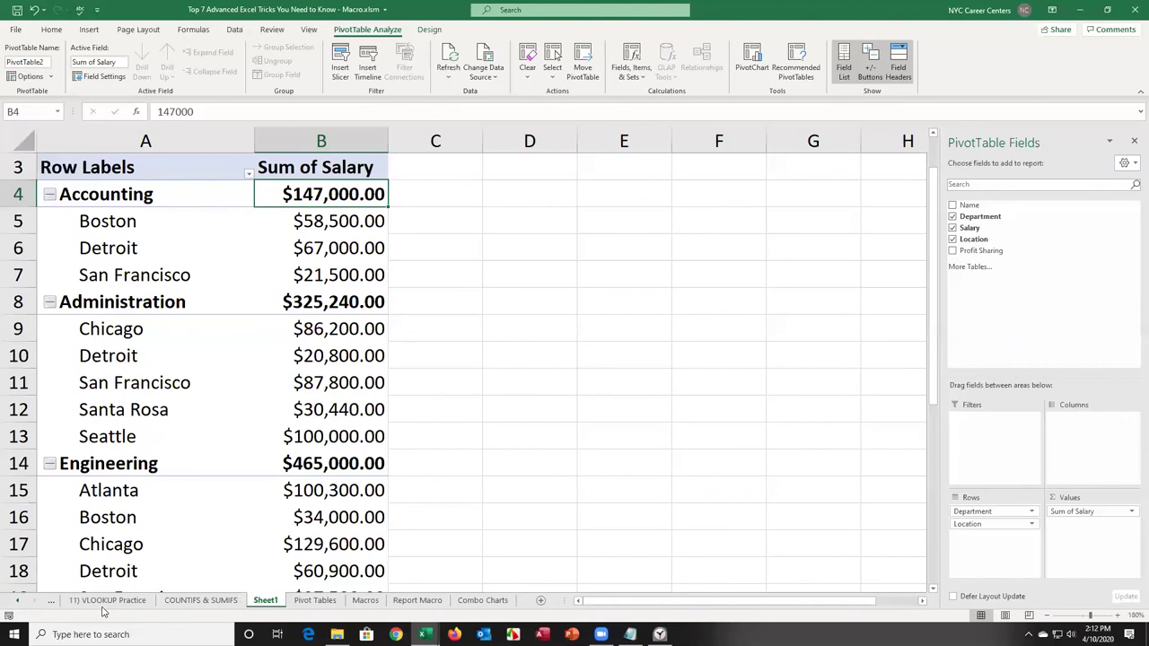
{"action": "left_click", "coordinate": [473, 602]}
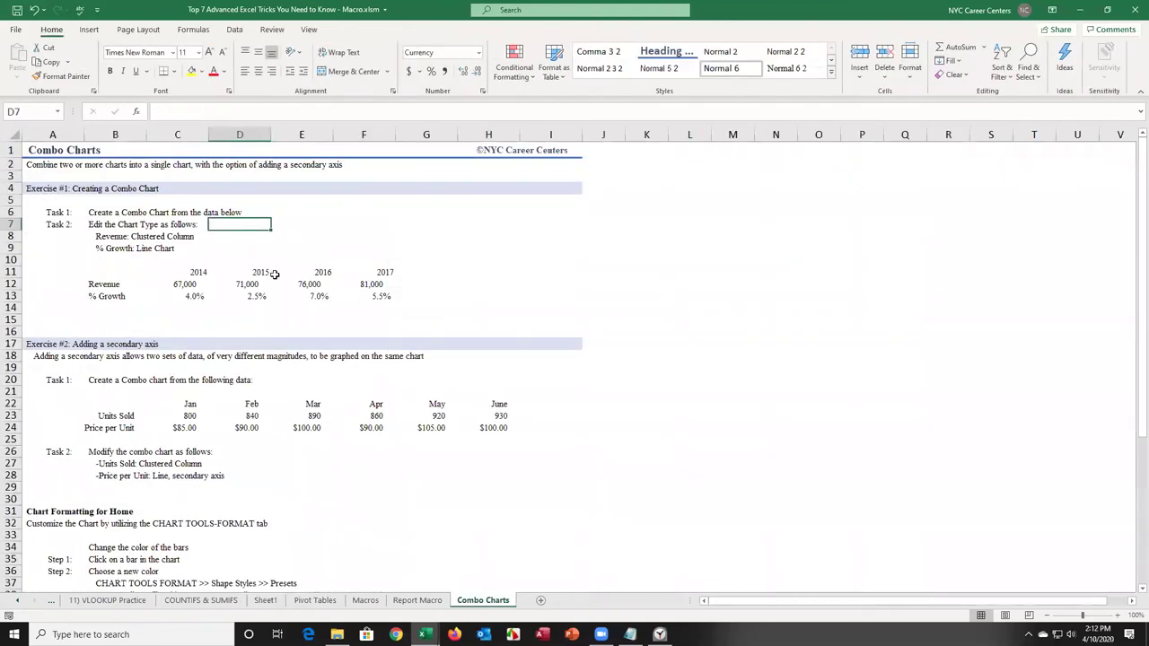
{"action": "left_click", "coordinate": [249, 285]}
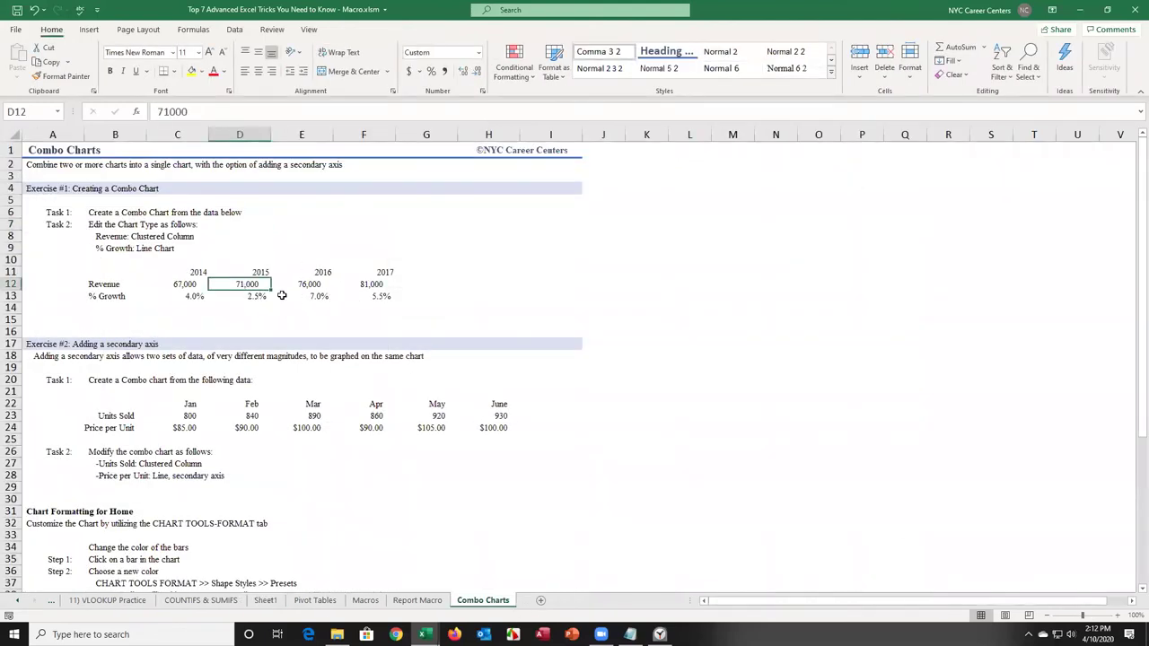
{"action": "left_click", "coordinate": [256, 297]}
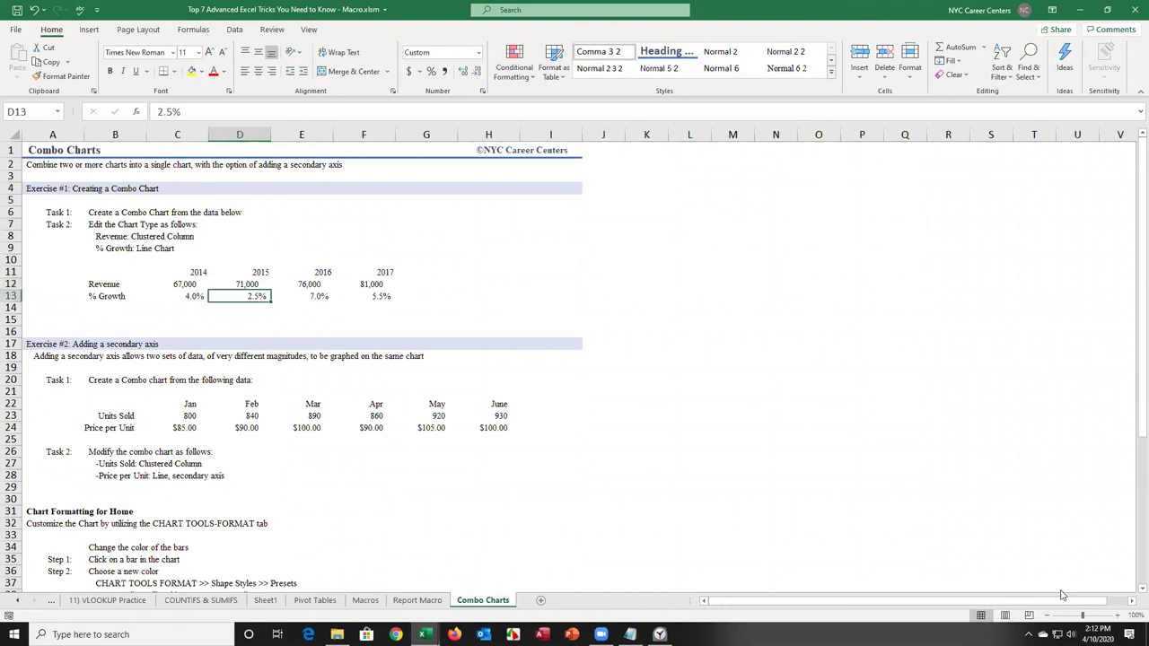
{"action": "left_click", "coordinate": [1116, 616]}
{"action": "left_click", "coordinate": [1117, 616]}
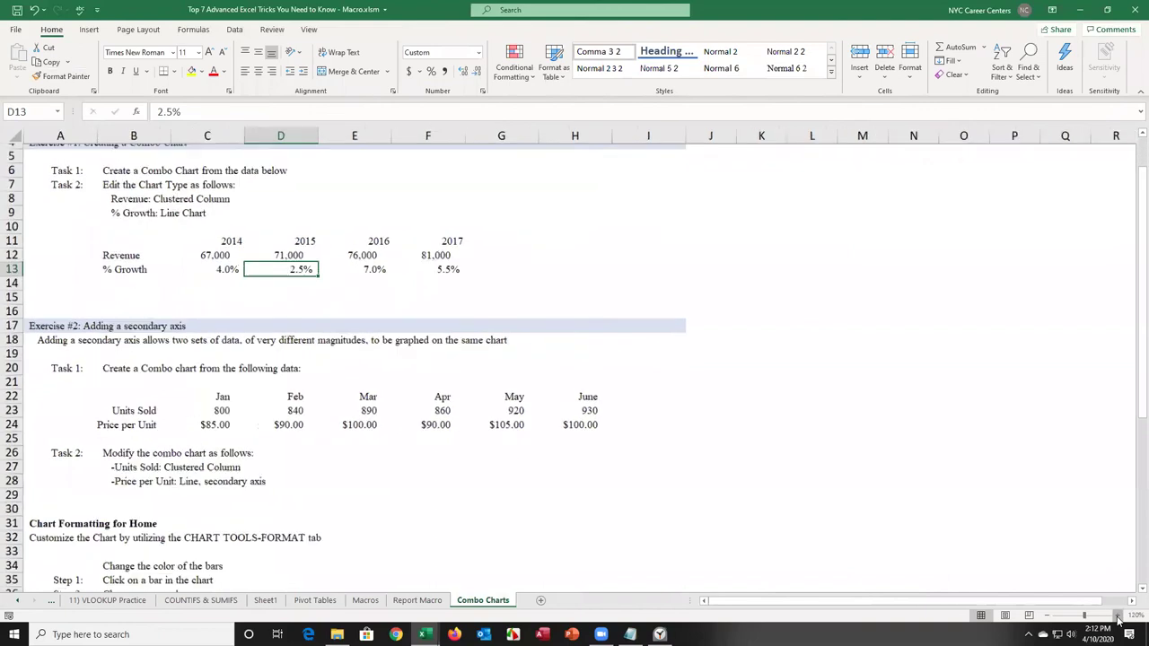
{"action": "left_click", "coordinate": [1117, 616]}
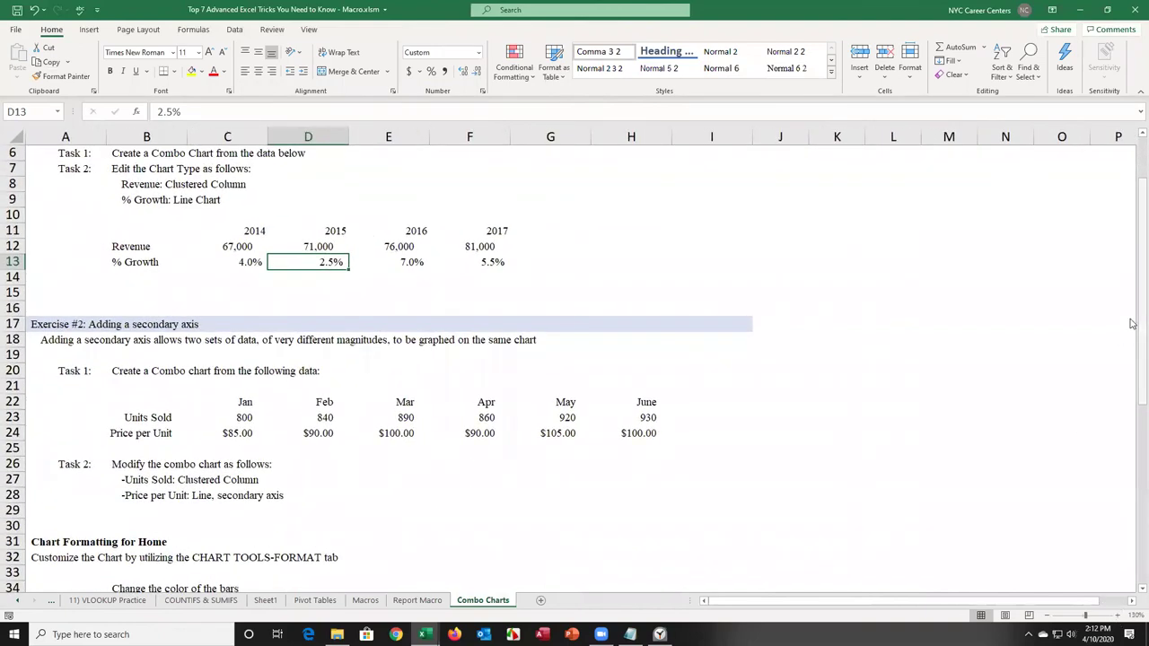
{"action": "scroll", "coordinate": [1122, 323], "scroll_direction": "up", "scroll_amount": 2}
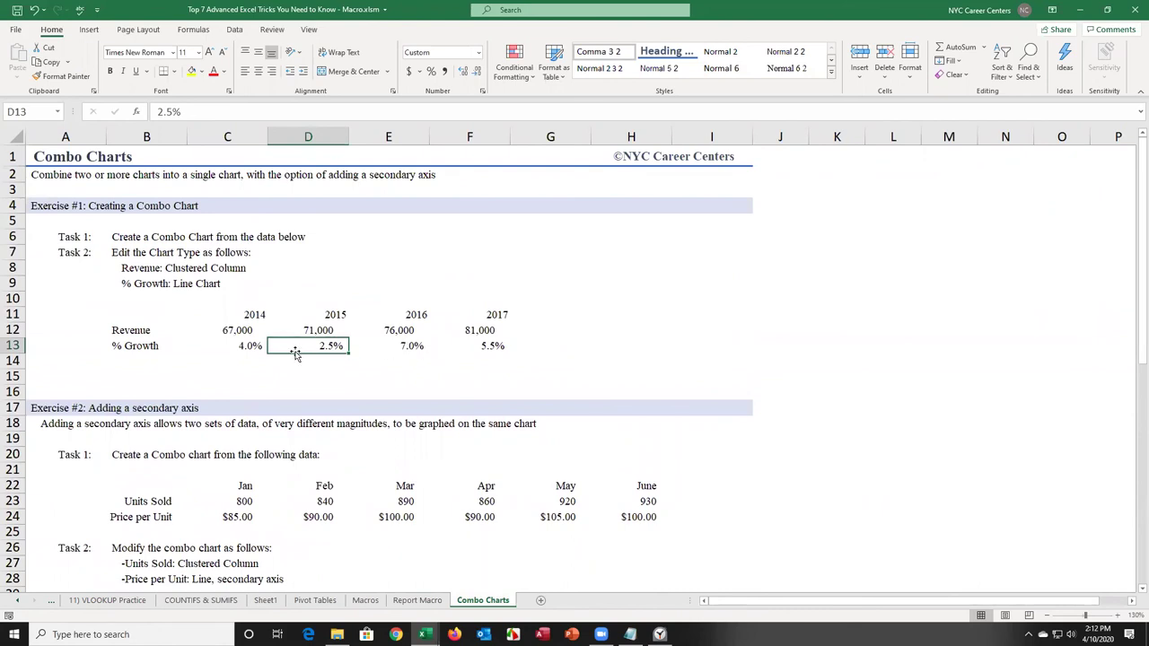
Step: Insert a clustered column and line combo chart from the Revenue and % Growth data for 2014–2017 and place it beside the table
{"action": "left_click_drag", "start_coordinate": [149, 331], "coordinate": [440, 340]}
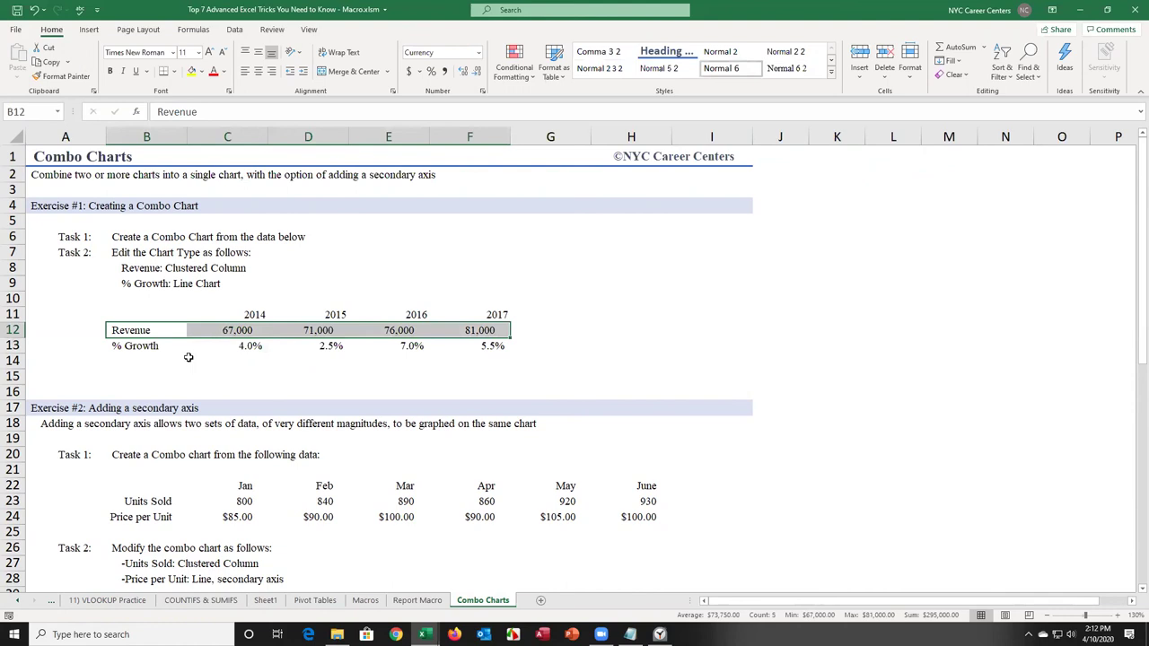
{"action": "left_click_drag", "start_coordinate": [142, 347], "coordinate": [507, 350]}
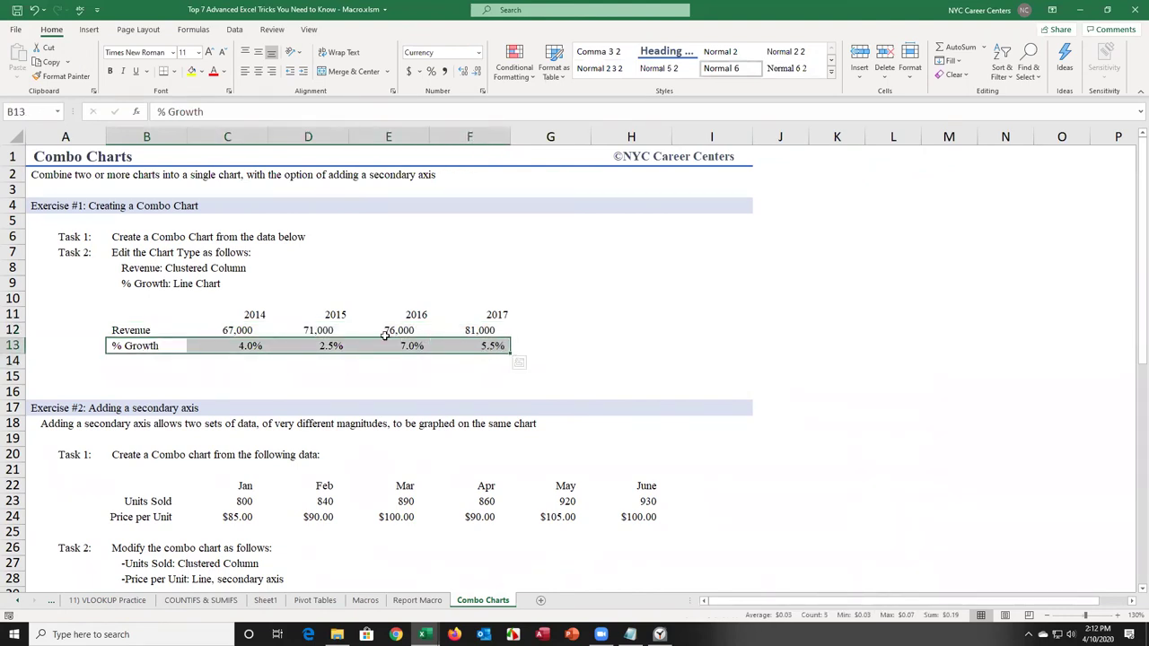
{"action": "left_click", "coordinate": [377, 330]}
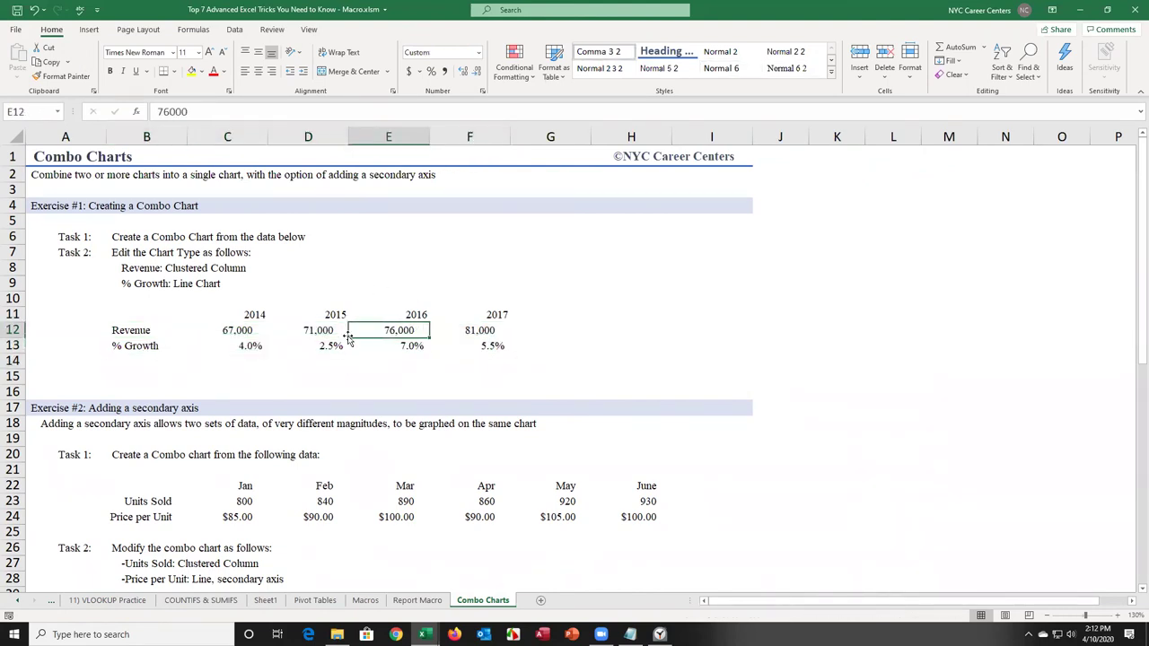
{"action": "left_click", "coordinate": [88, 30]}
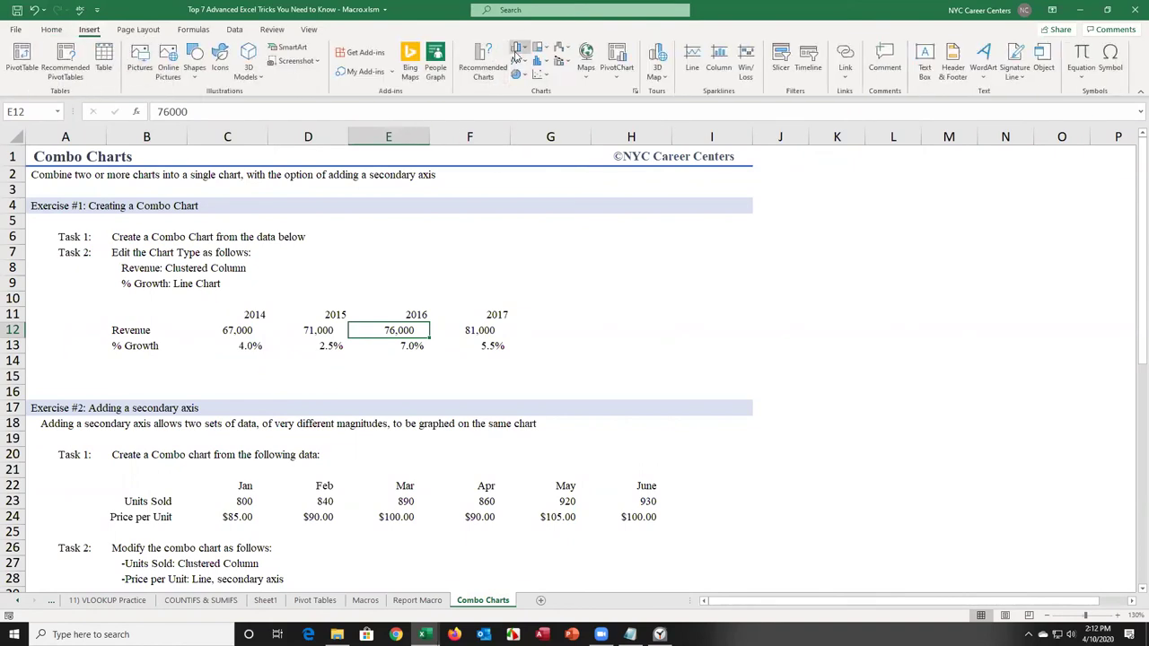
{"action": "left_click", "coordinate": [560, 63]}
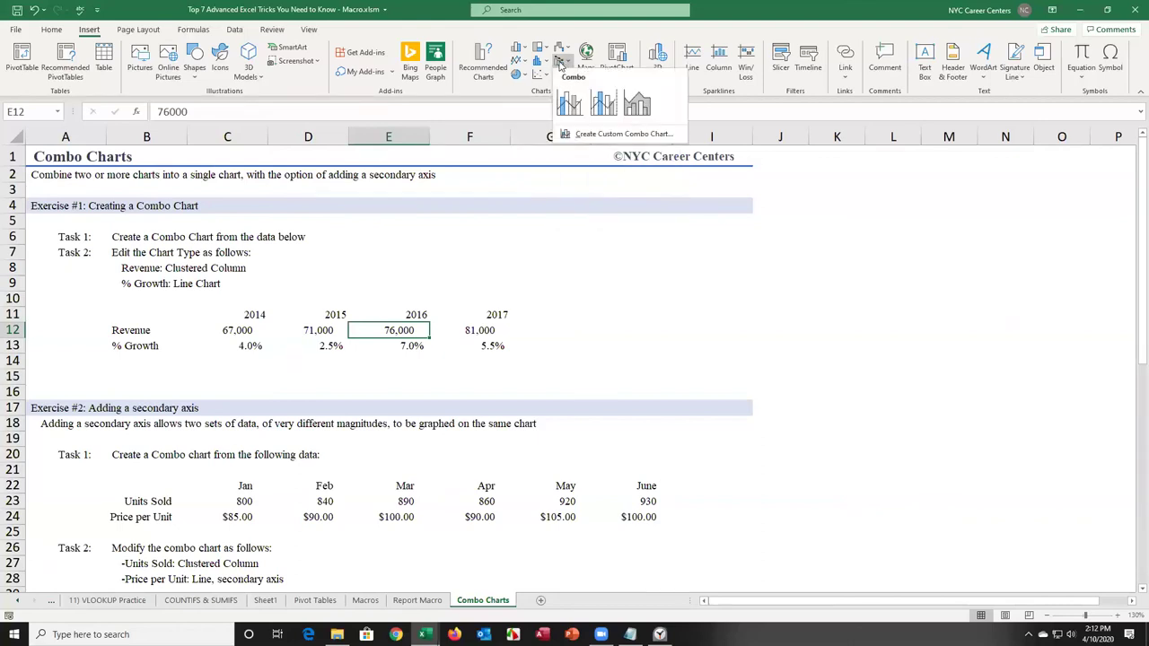
{"action": "left_click", "coordinate": [568, 101]}
{"action": "left_click_drag", "start_coordinate": [508, 269], "coordinate": [659, 208]}
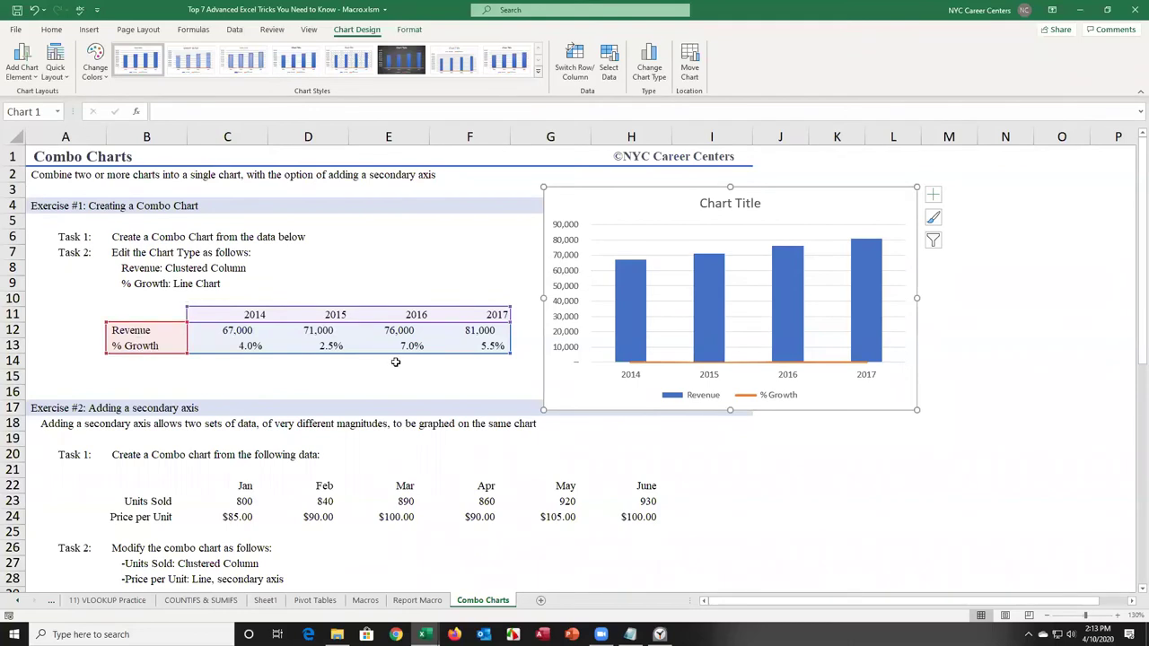
Step: Insert a clustered column and line combo chart from the Exercise #2 Units Sold and Price per Unit data and reposition it
{"action": "left_click_drag", "start_coordinate": [1141, 252], "coordinate": [1133, 265]}
{"action": "left_click_drag", "start_coordinate": [550, 386], "coordinate": [550, 402]}
{"action": "left_click", "coordinate": [452, 400]}
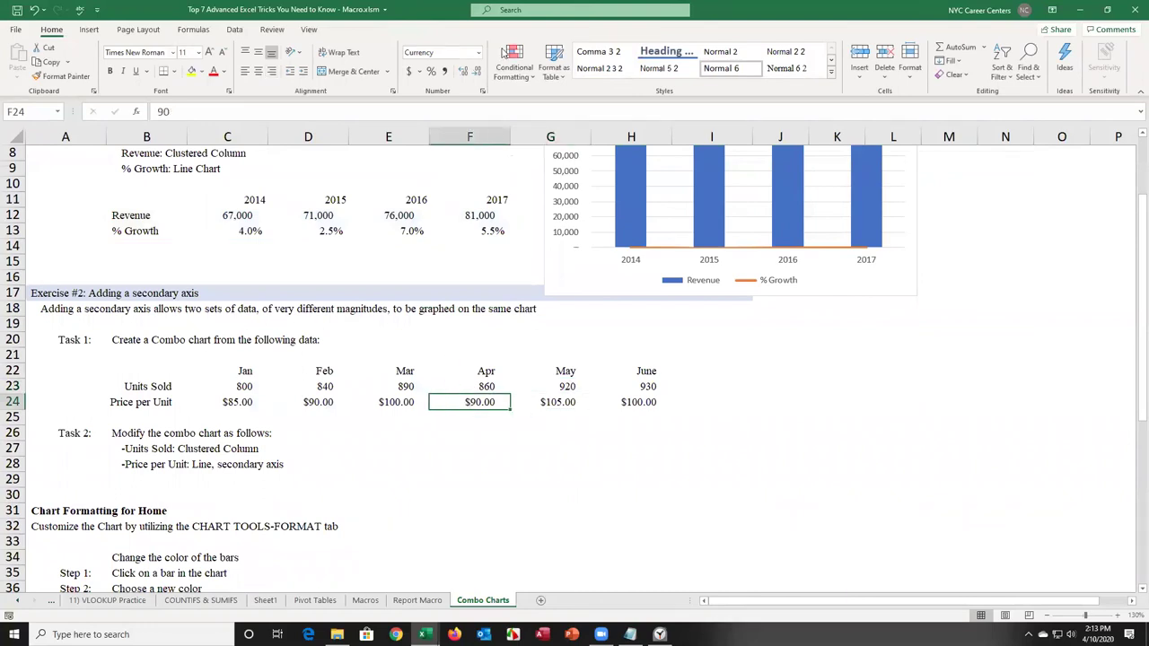
{"action": "left_click", "coordinate": [88, 28]}
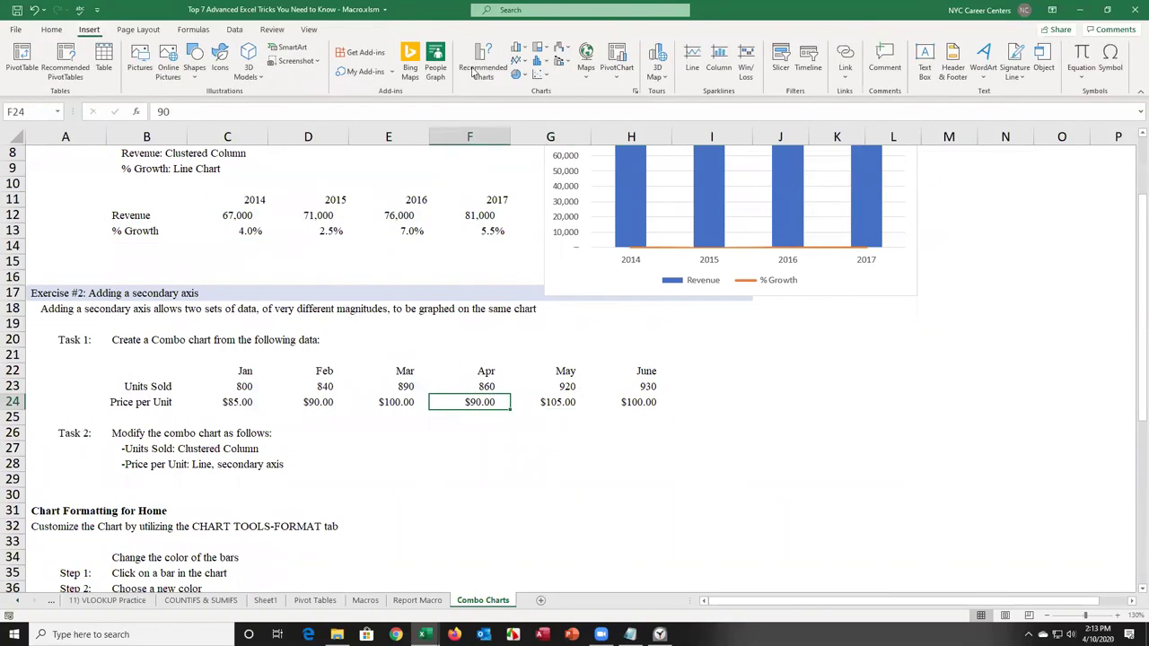
{"action": "left_click", "coordinate": [563, 61]}
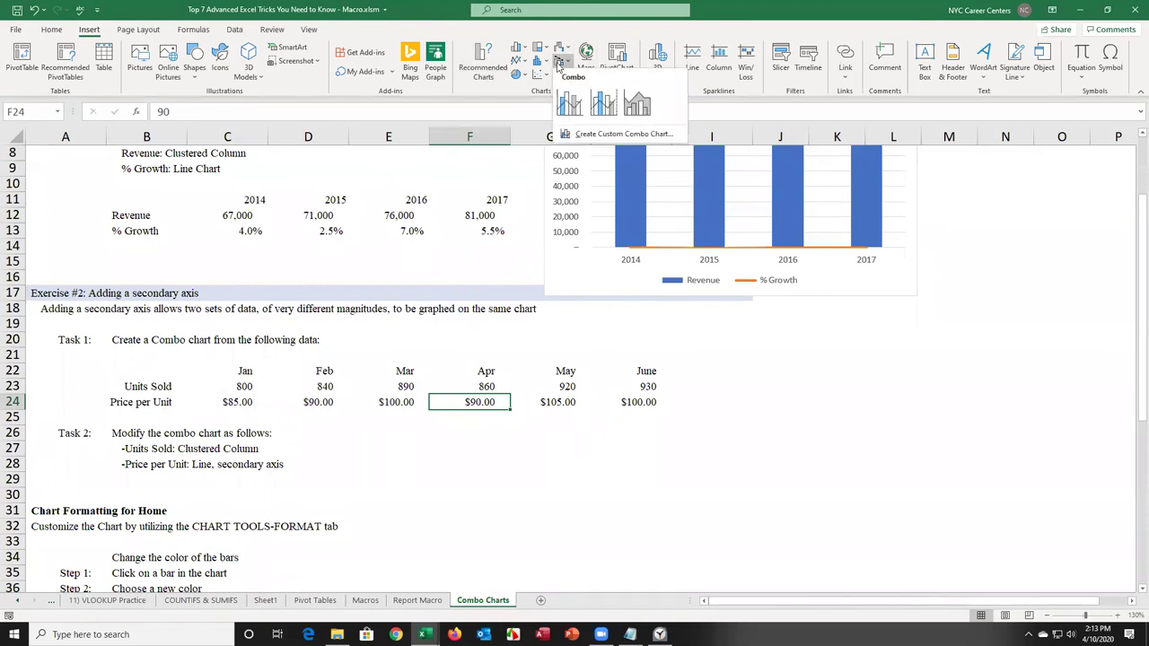
{"action": "left_click", "coordinate": [571, 104]}
{"action": "left_click_drag", "start_coordinate": [565, 288], "coordinate": [523, 310]}
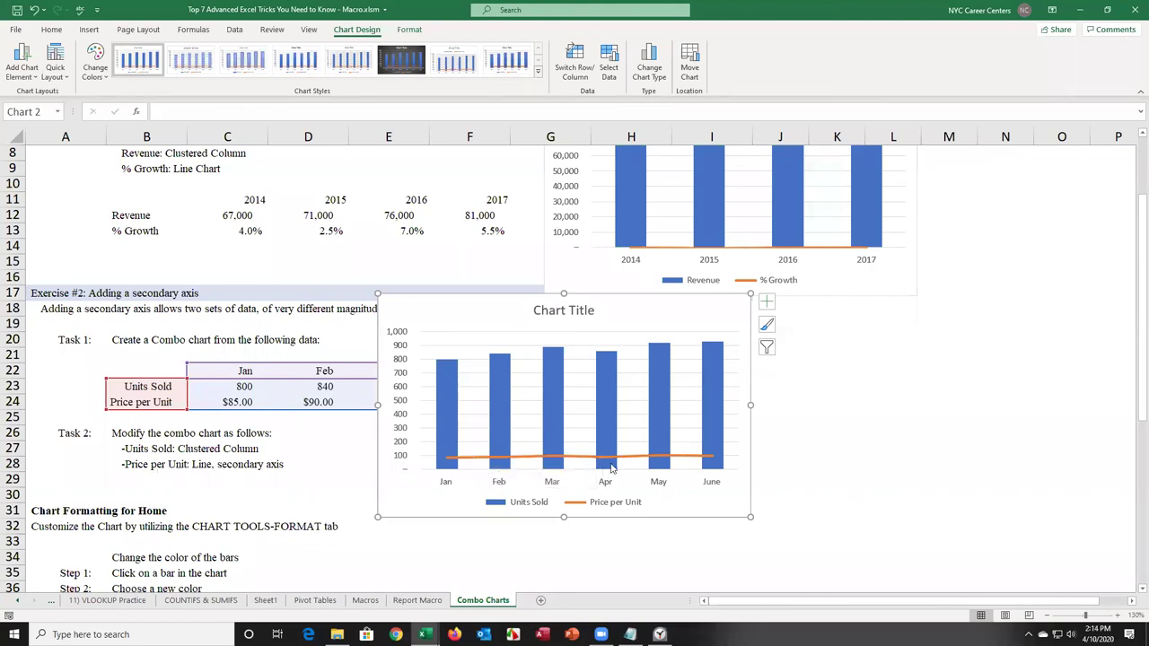
Step: Try assigning Price per Unit to the secondary axis in the combo chart type settings, and undo that change
{"action": "mouse_move", "coordinate": [674, 467]}
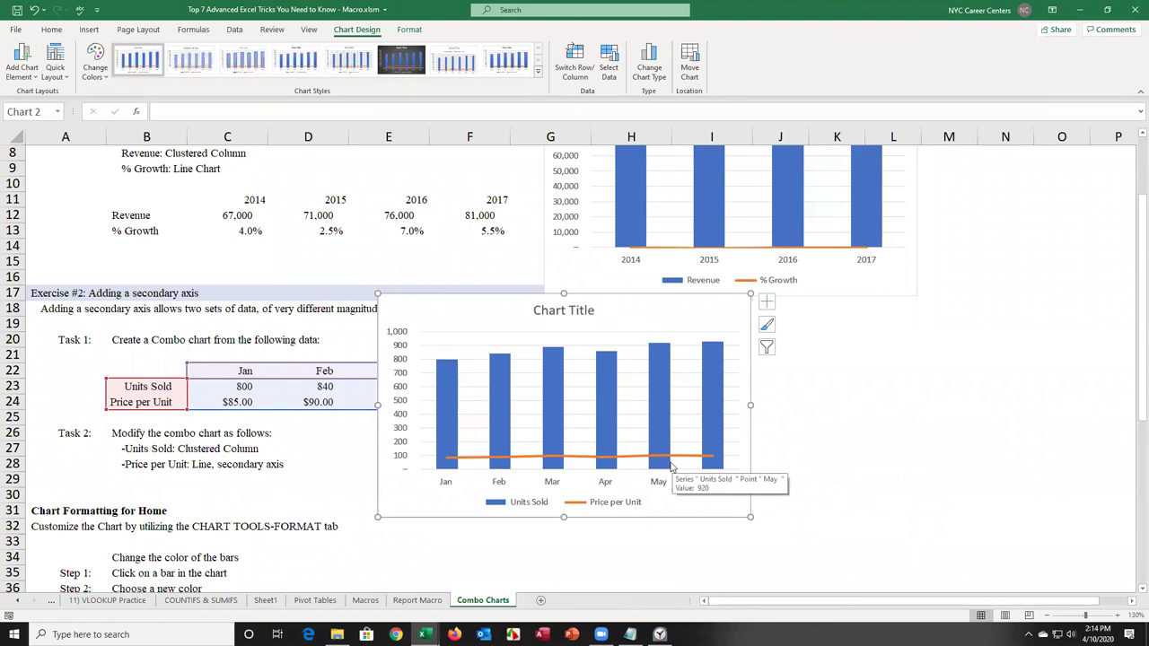
{"action": "mouse_move", "coordinate": [616, 462]}
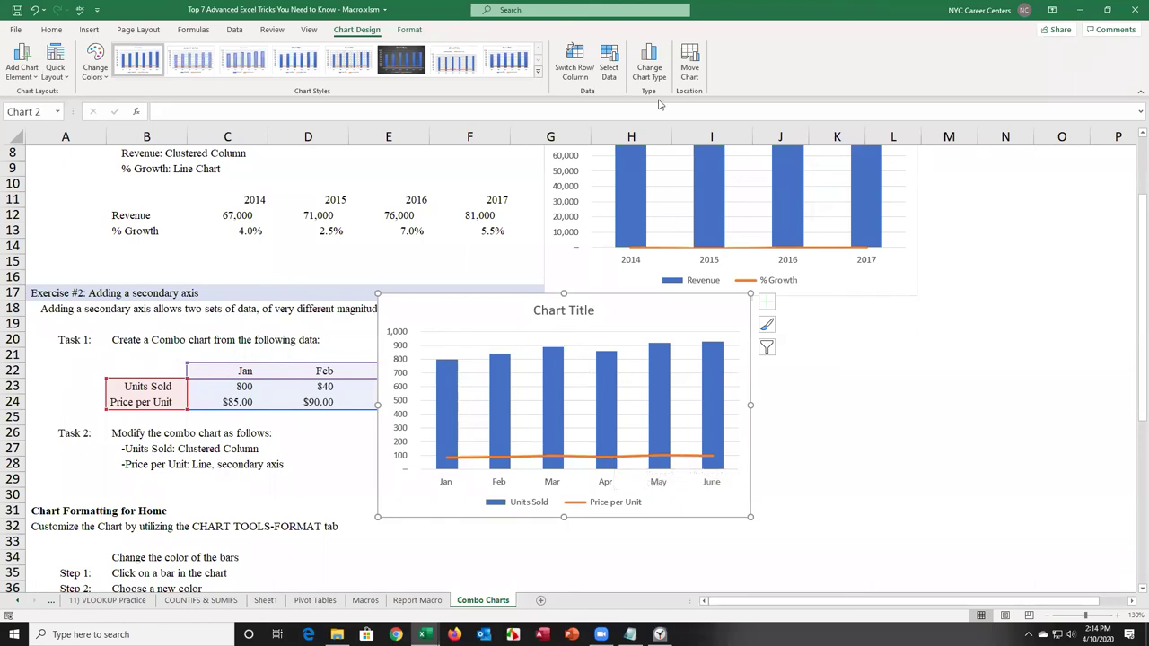
{"action": "left_click", "coordinate": [649, 64]}
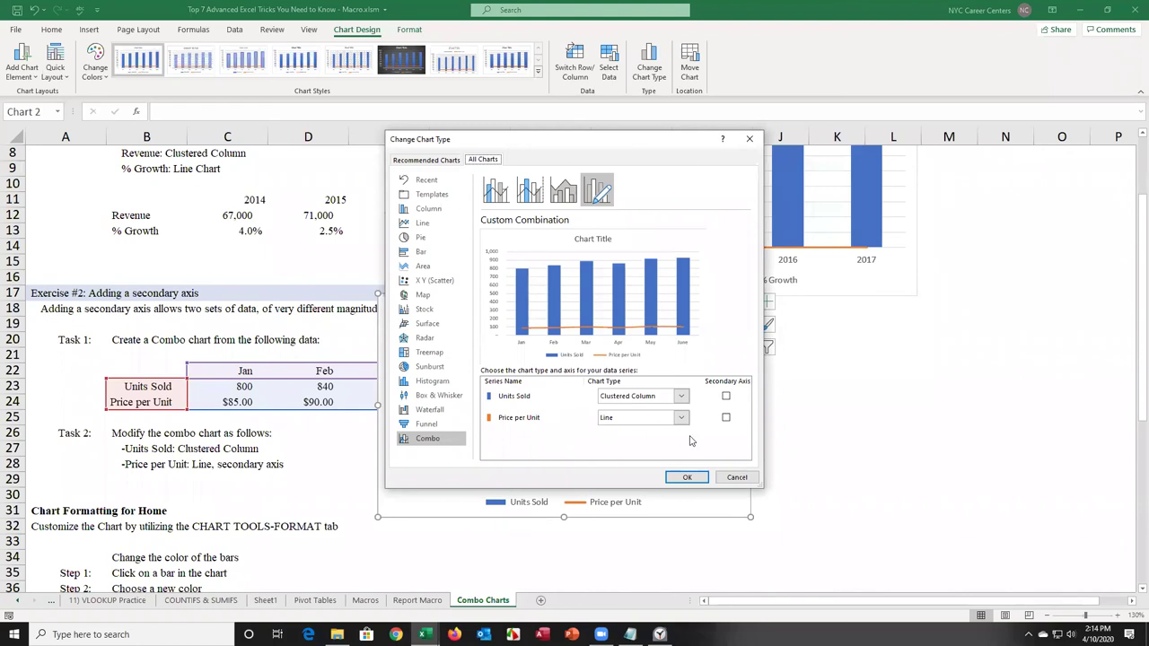
{"action": "left_click", "coordinate": [726, 420]}
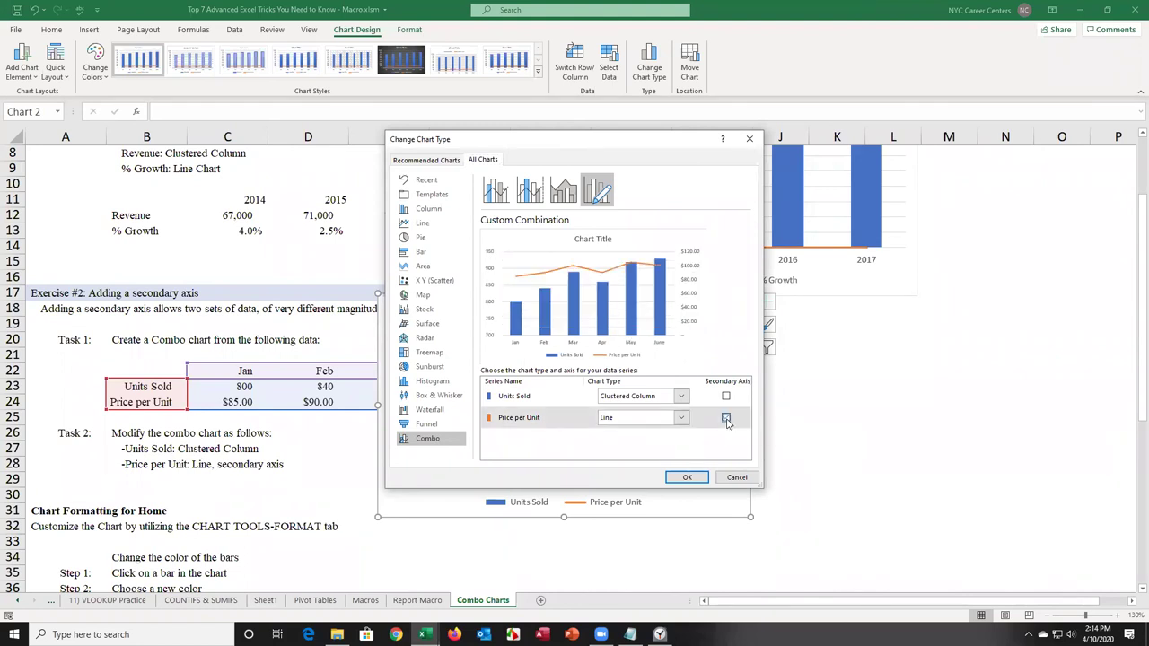
{"action": "left_click", "coordinate": [687, 477]}
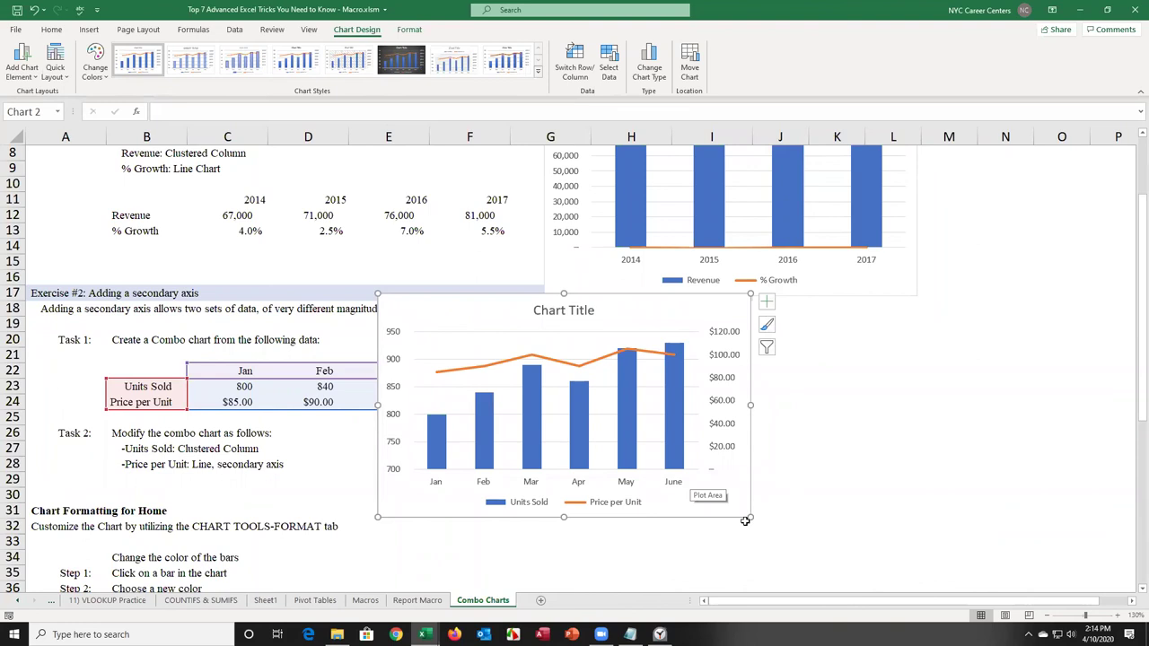
{"action": "key", "text": "ctrl+z"}
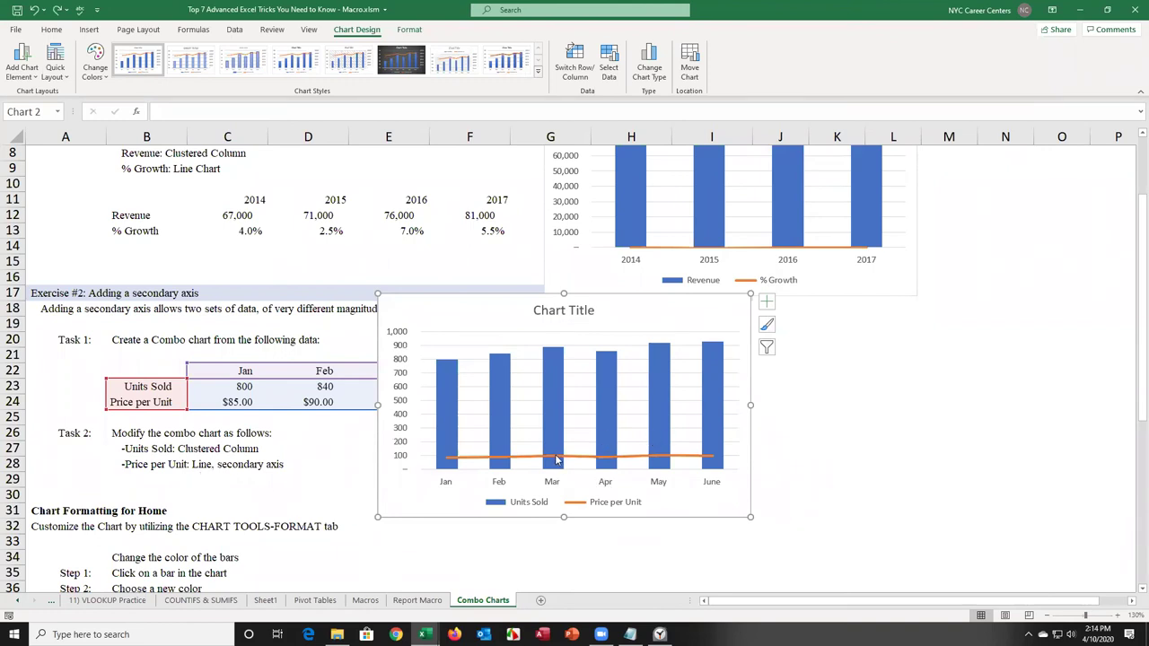
Step: Plot the Price per Unit line on the secondary axis through its data series formatting, and move the chart below the Revenue chart
{"action": "mouse_move", "coordinate": [557, 459]}
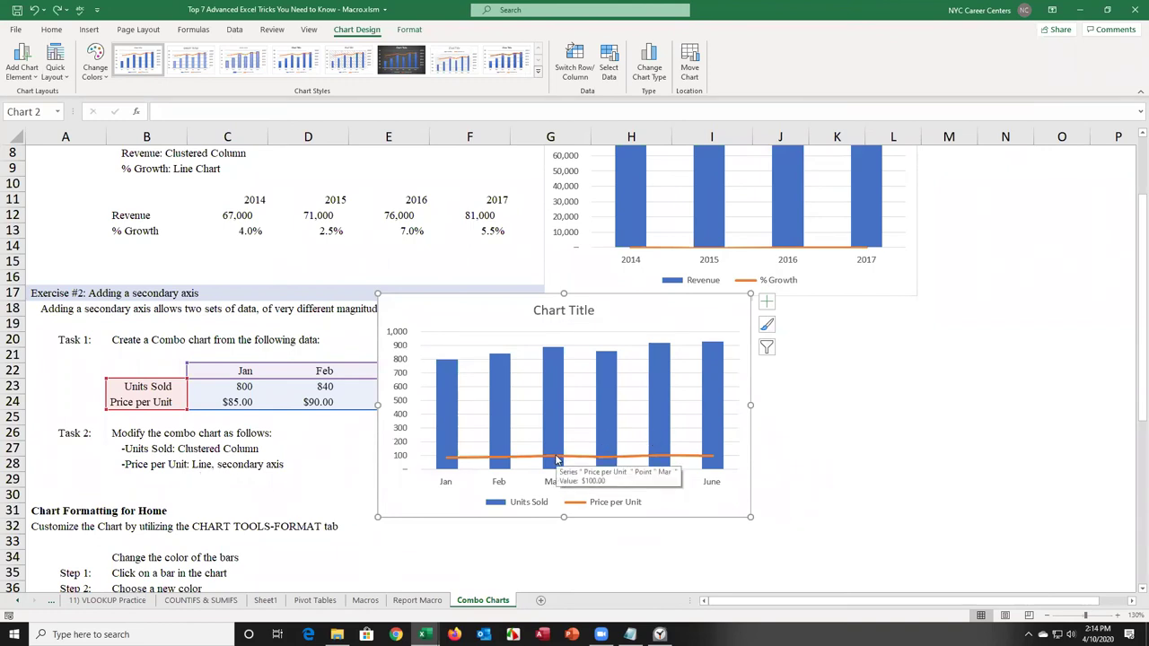
{"action": "right_click", "coordinate": [557, 460]}
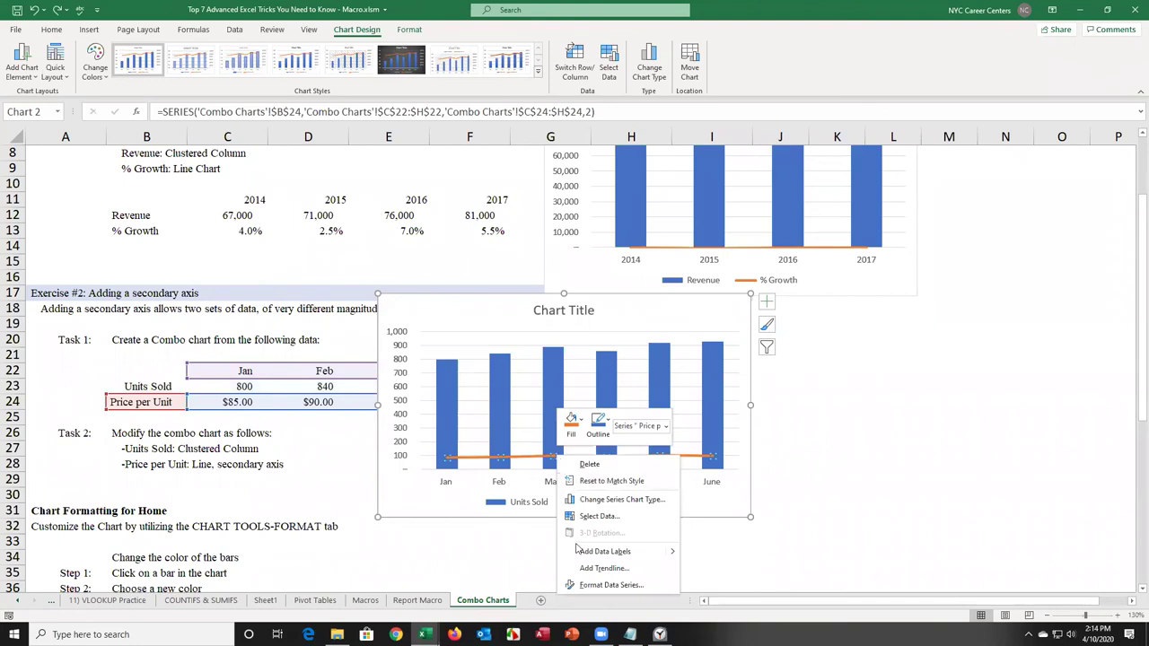
{"action": "left_click", "coordinate": [603, 585]}
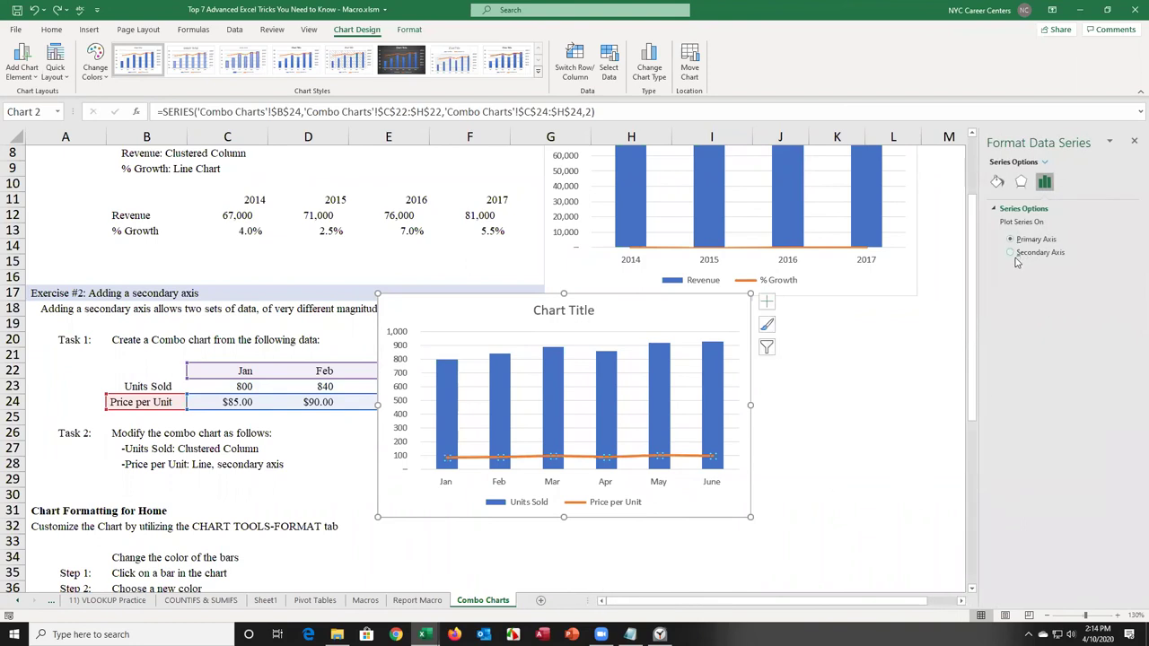
{"action": "left_click", "coordinate": [1015, 257]}
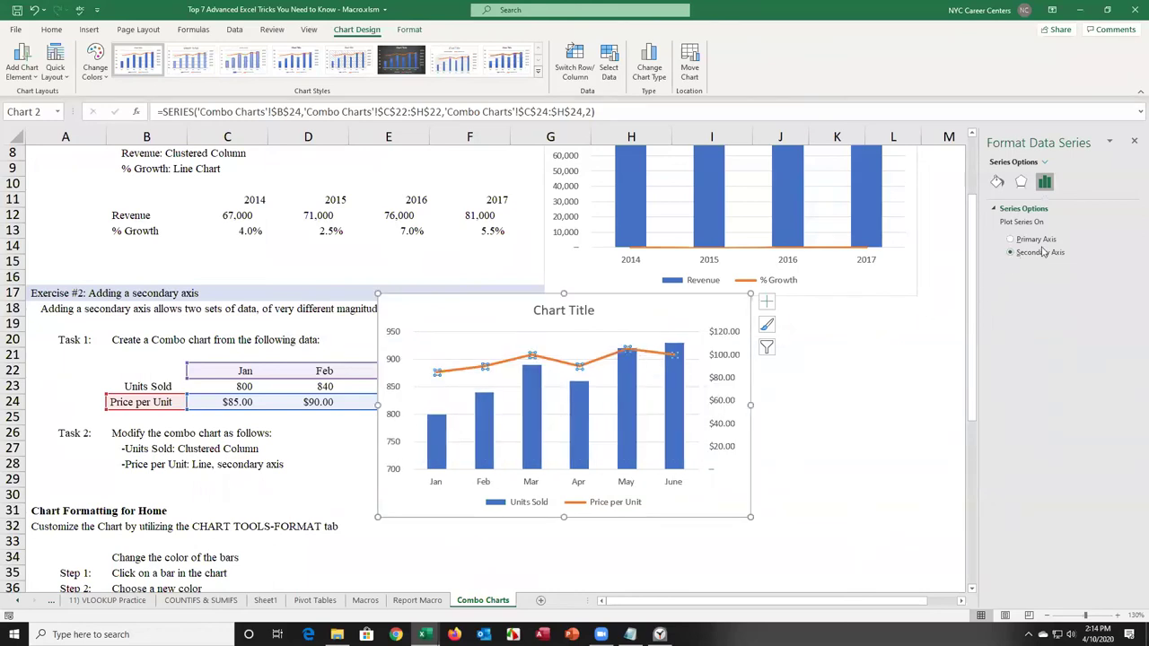
{"action": "left_click", "coordinate": [1133, 142]}
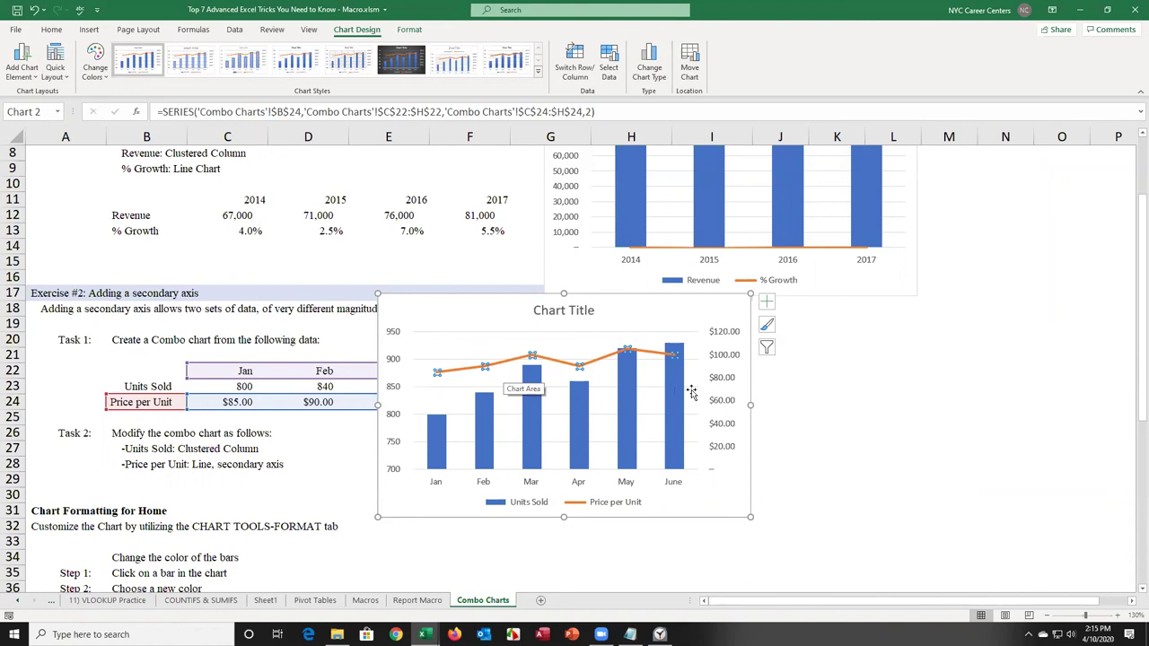
{"action": "left_click_drag", "start_coordinate": [482, 309], "coordinate": [767, 326]}
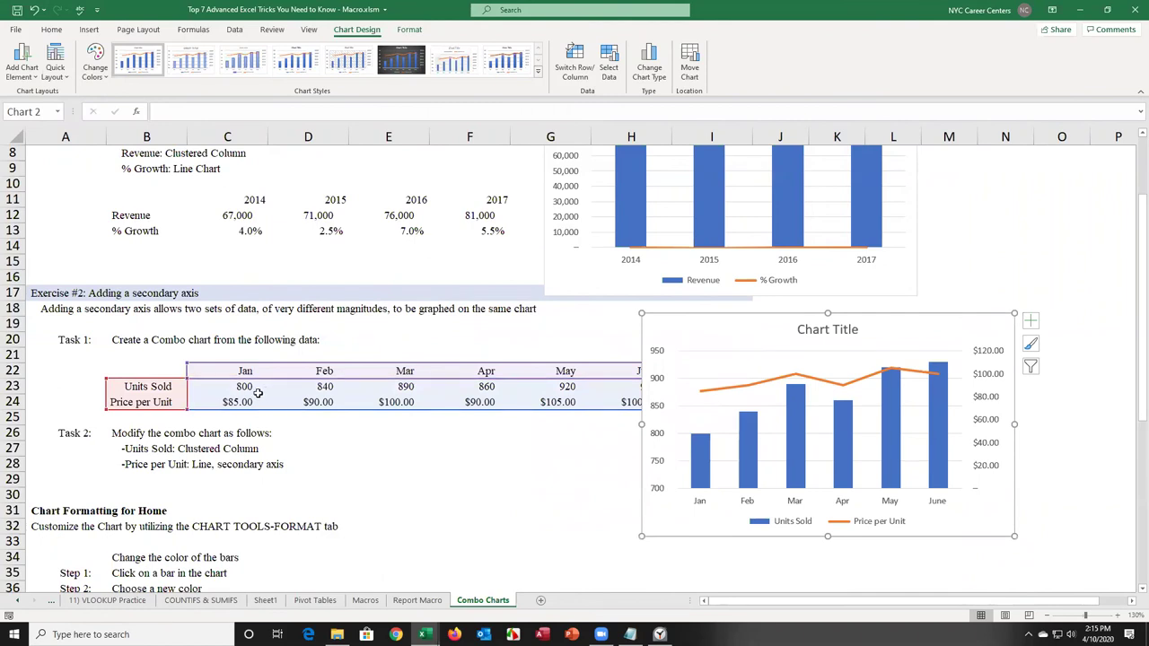
{"action": "left_click_drag", "start_coordinate": [786, 359], "coordinate": [581, 343]}
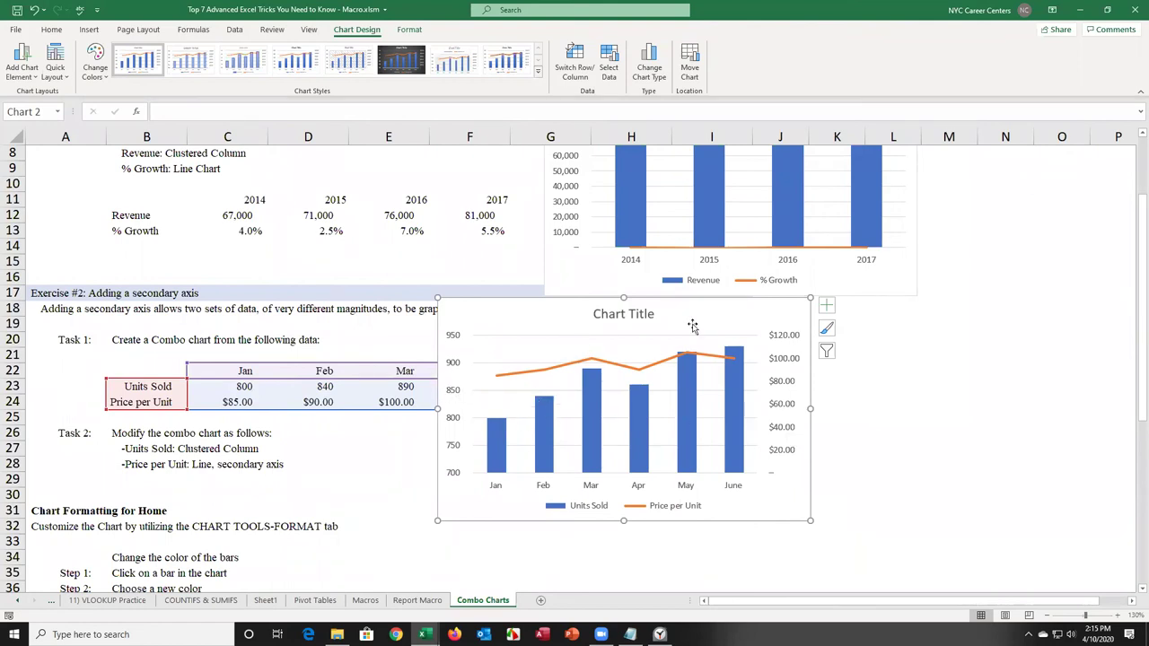
Step: Move the combo chart below the Exercise #2 data and apply the Gradient Fill-Gold, Accent 4, No Outline preset to the Units Sold columns
{"action": "left_click_drag", "start_coordinate": [1142, 304], "coordinate": [1133, 359]}
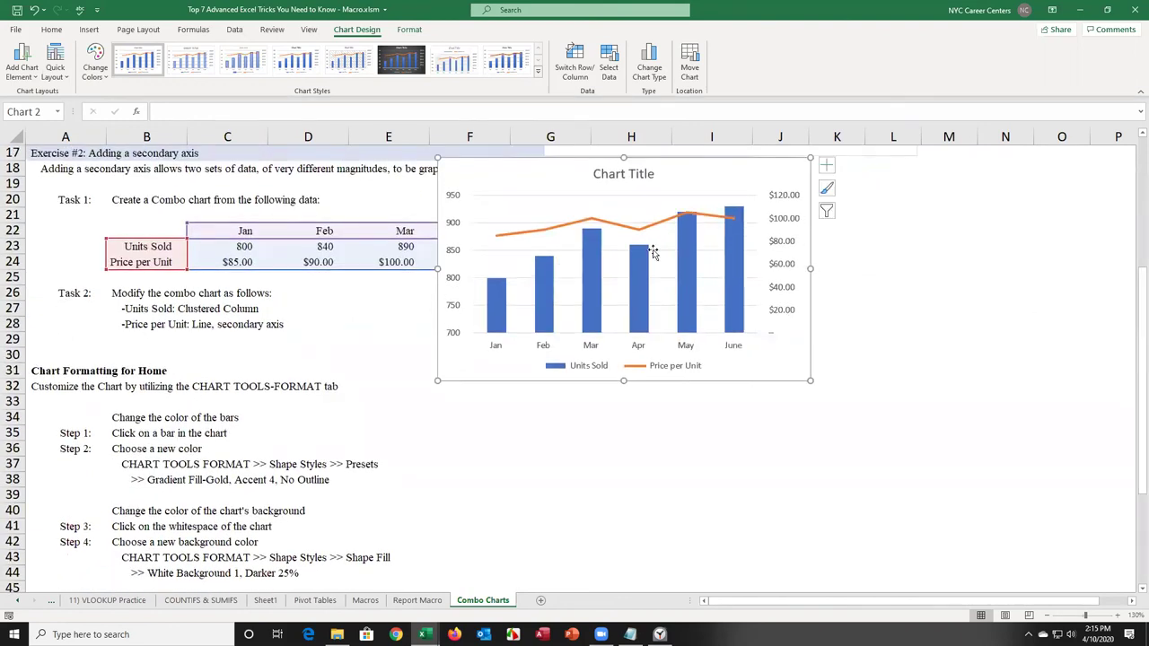
{"action": "left_click_drag", "start_coordinate": [547, 185], "coordinate": [558, 308]}
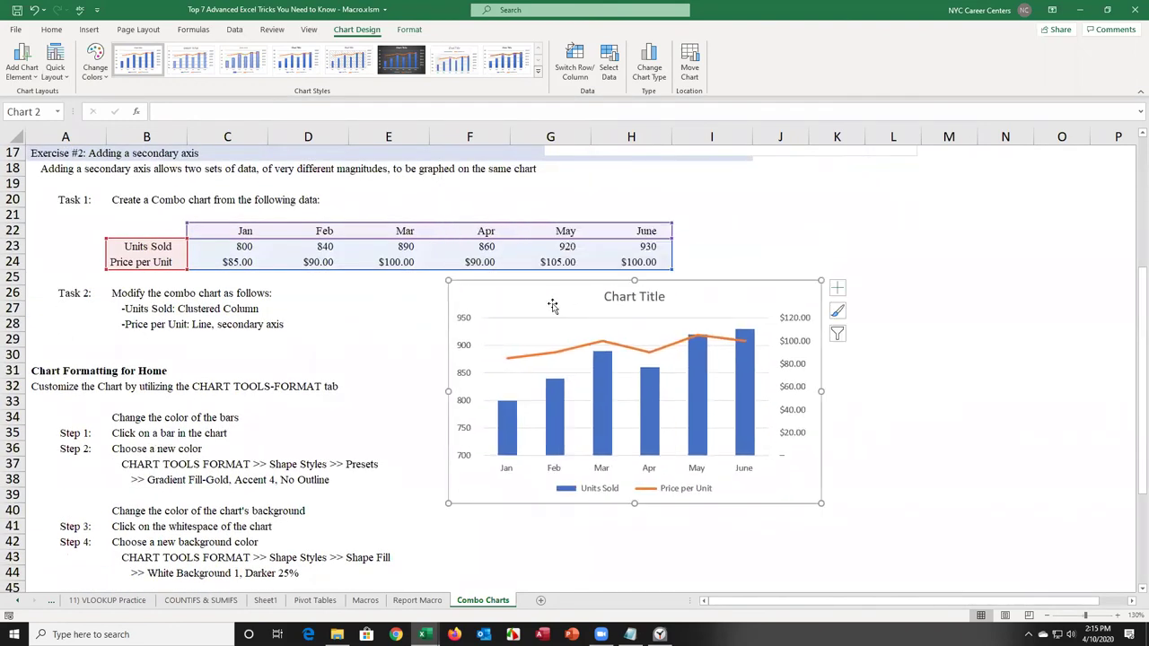
{"action": "left_click", "coordinate": [506, 422]}
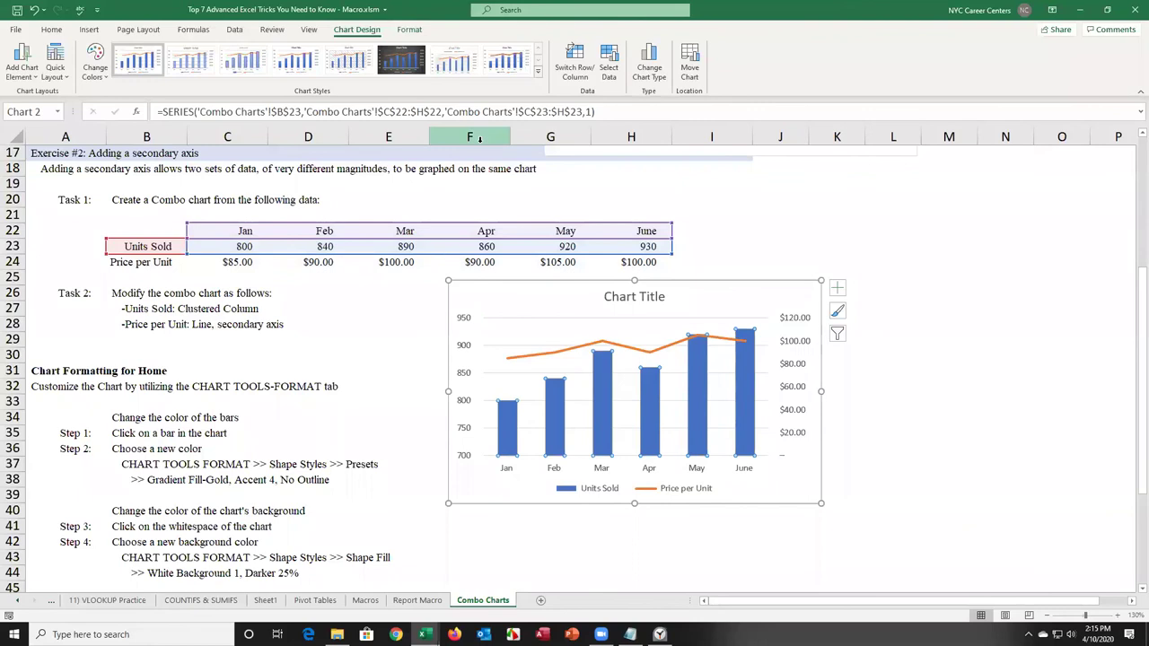
{"action": "left_click", "coordinate": [409, 30]}
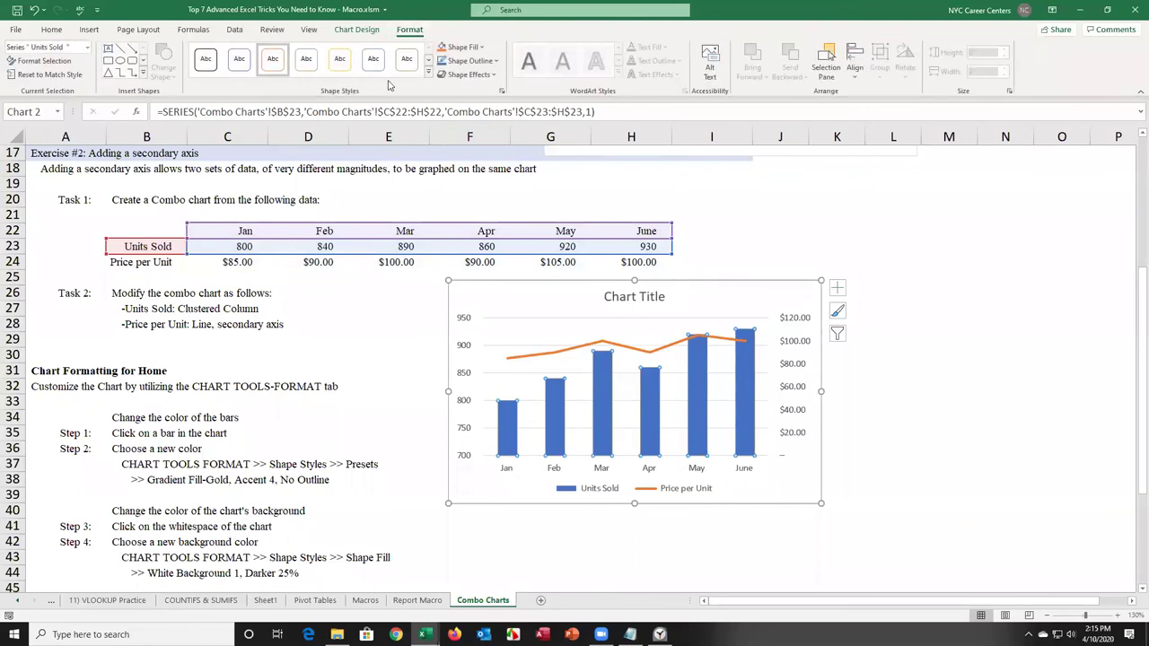
{"action": "left_click", "coordinate": [428, 77]}
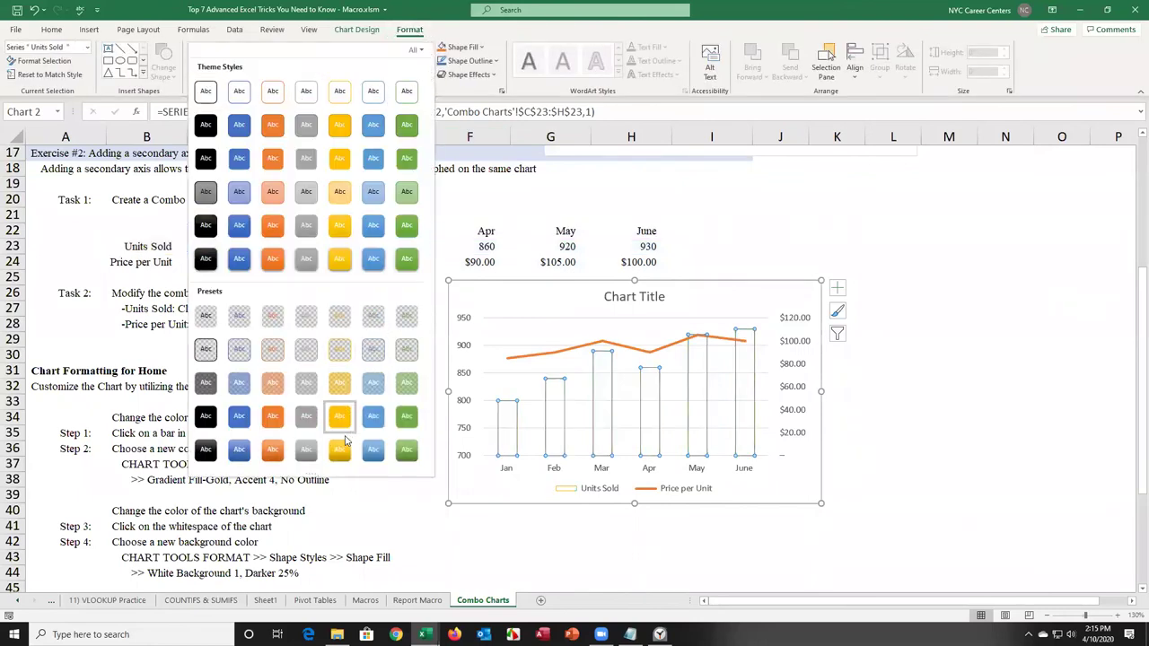
{"action": "left_click", "coordinate": [338, 449]}
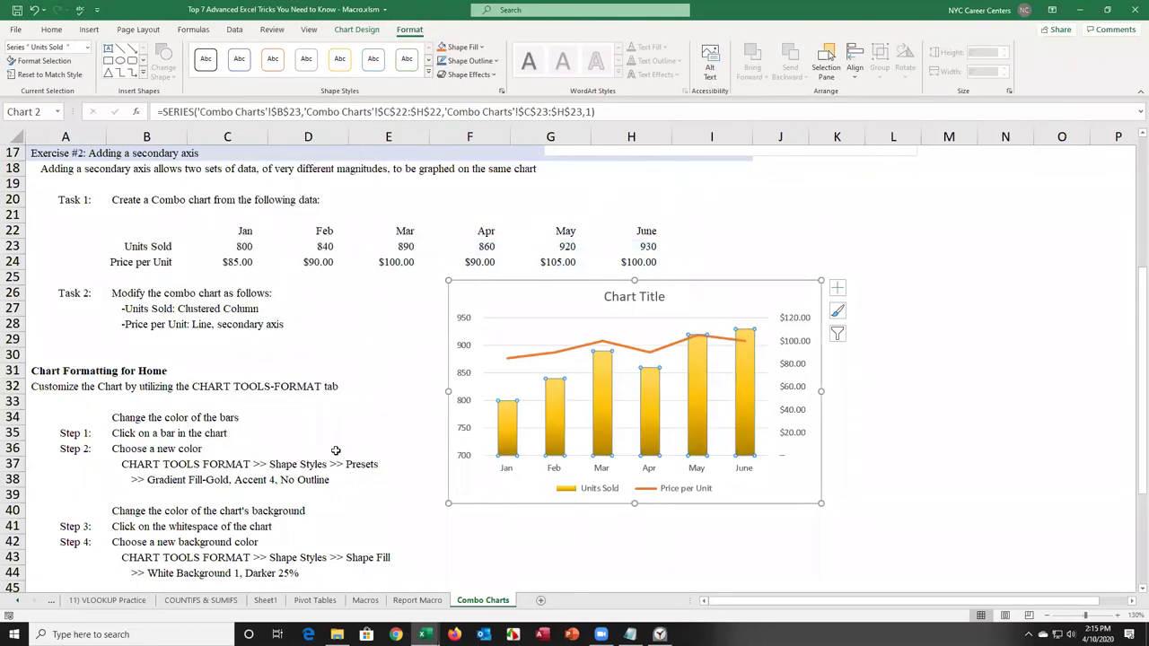
Step: Fill the Exercise #2 combo chart's background with White, Background 1, Darker 25%
{"action": "left_click", "coordinate": [514, 301]}
{"action": "left_click", "coordinate": [461, 47]}
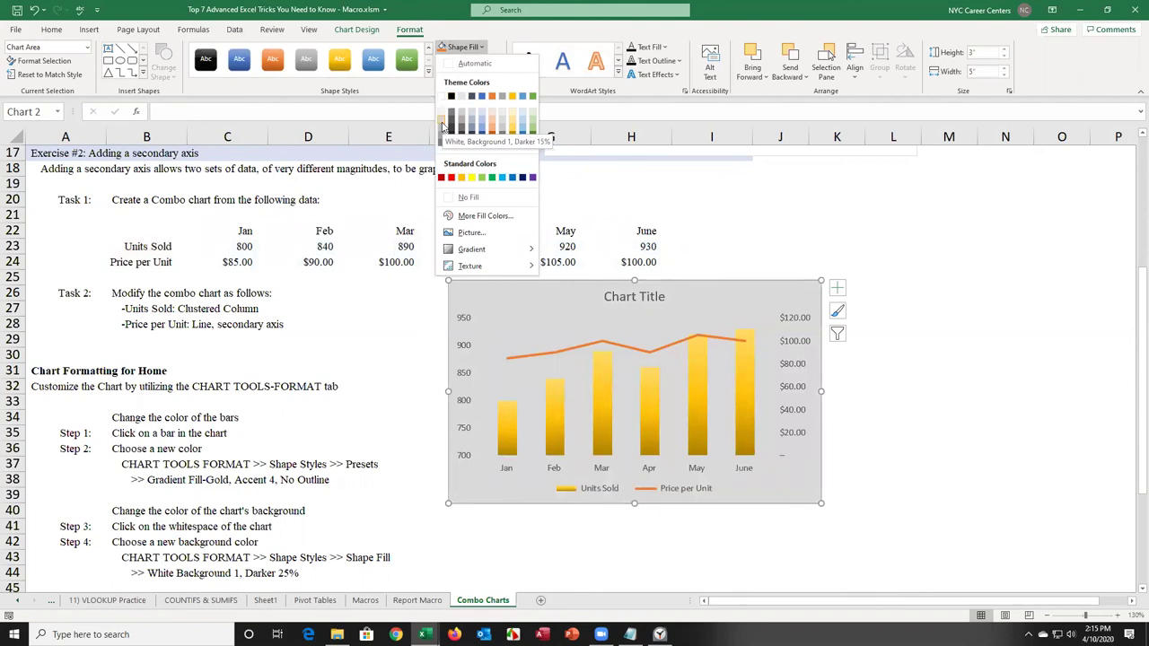
{"action": "left_click", "coordinate": [442, 132]}
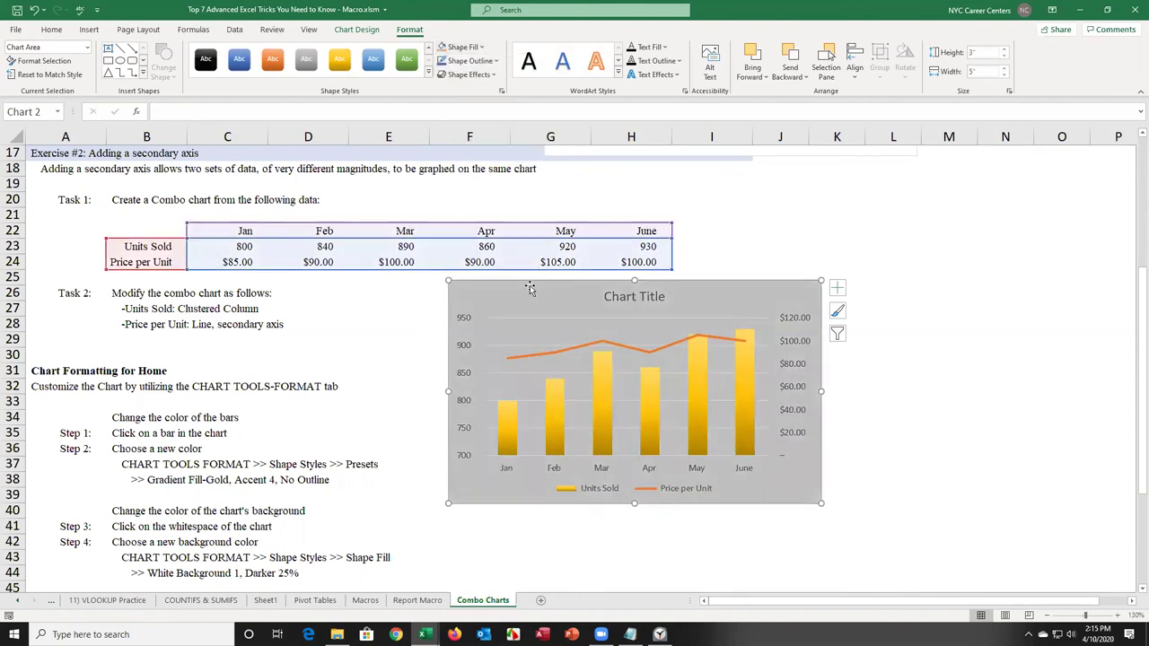
Step: Give the Exercise #2 chart area a gold theme-color outline and a bevel shape effect, and deselect the chart
{"action": "left_click", "coordinate": [493, 61]}
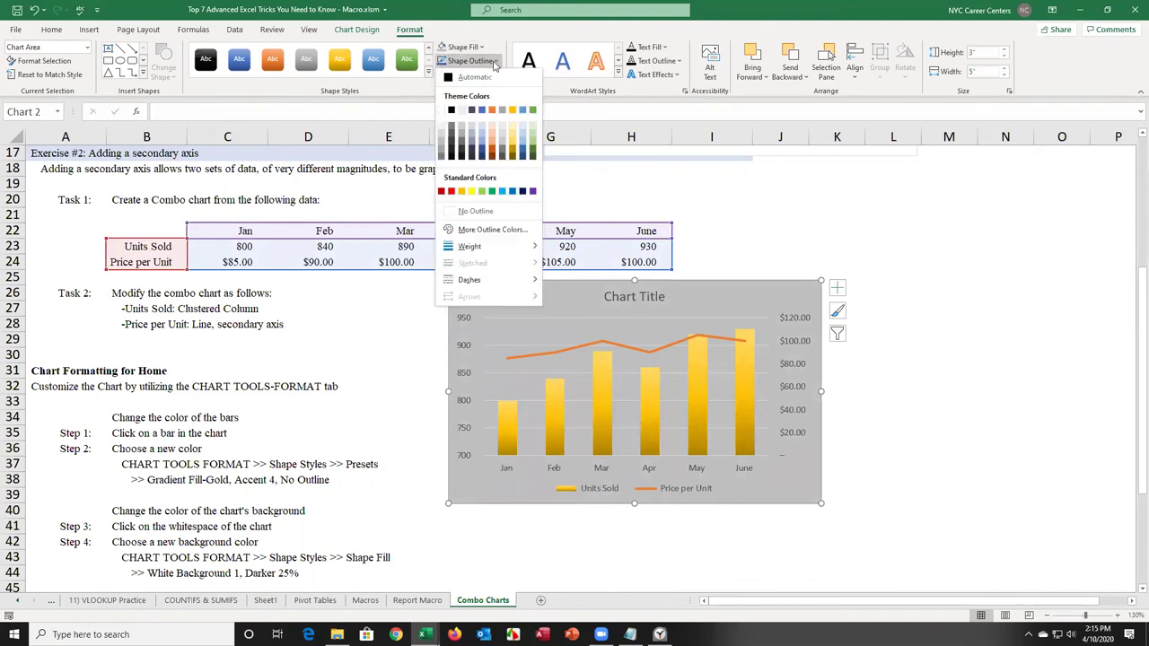
{"action": "left_click", "coordinate": [513, 109]}
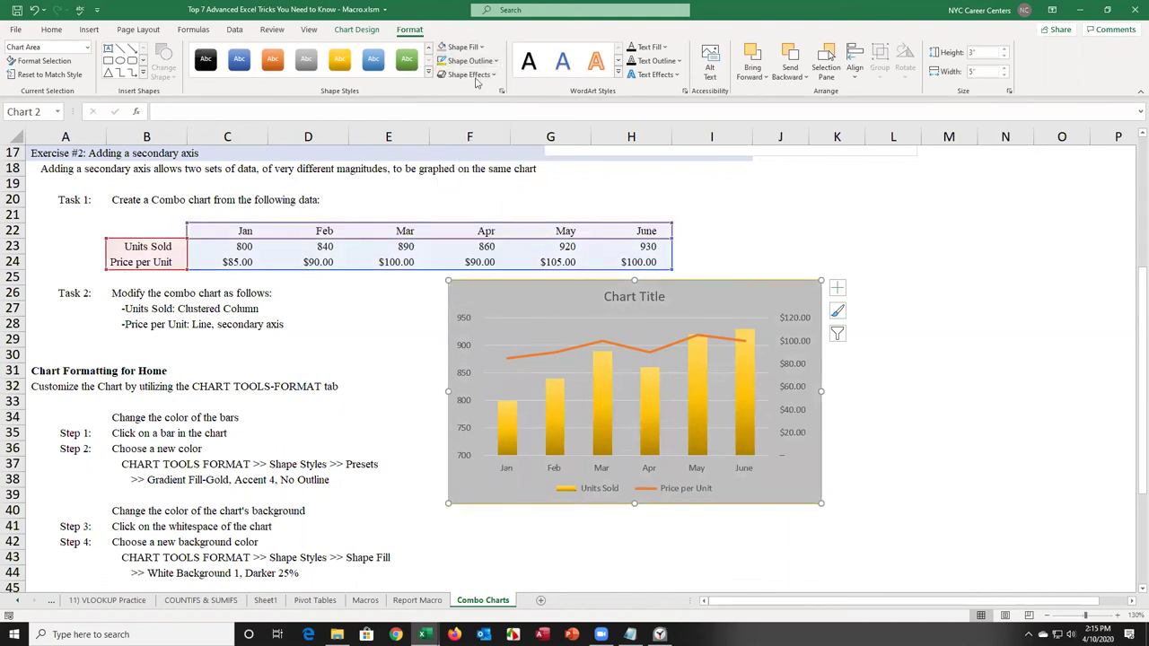
{"action": "left_click", "coordinate": [482, 75]}
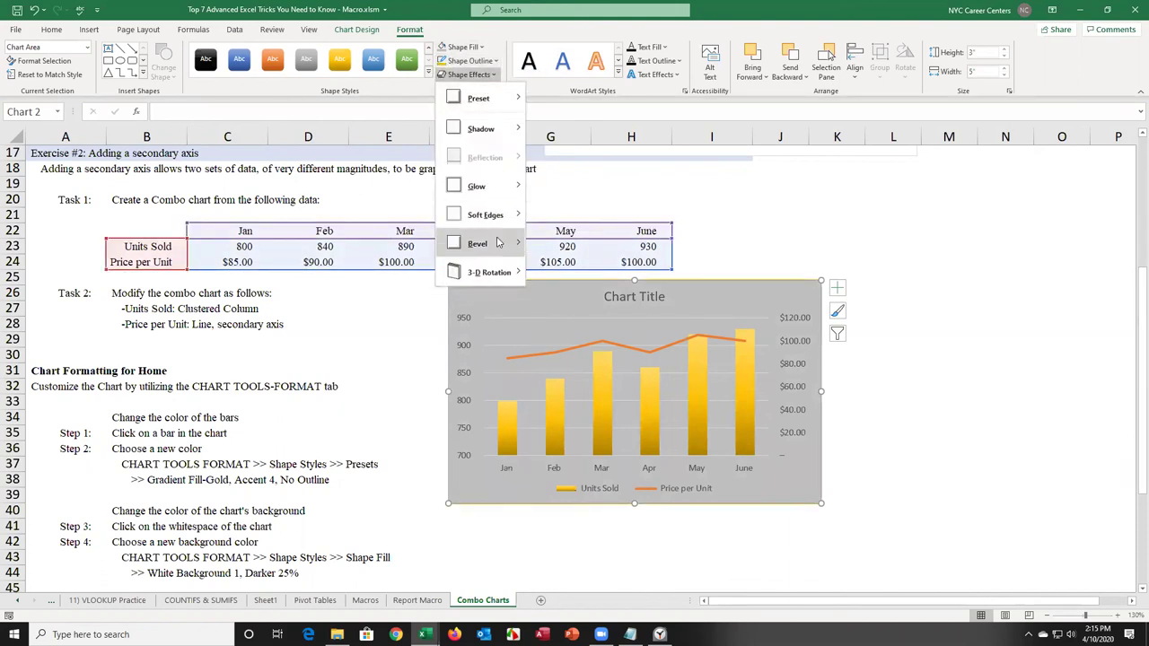
{"action": "mouse_move", "coordinate": [498, 244]}
{"action": "left_click", "coordinate": [579, 350]}
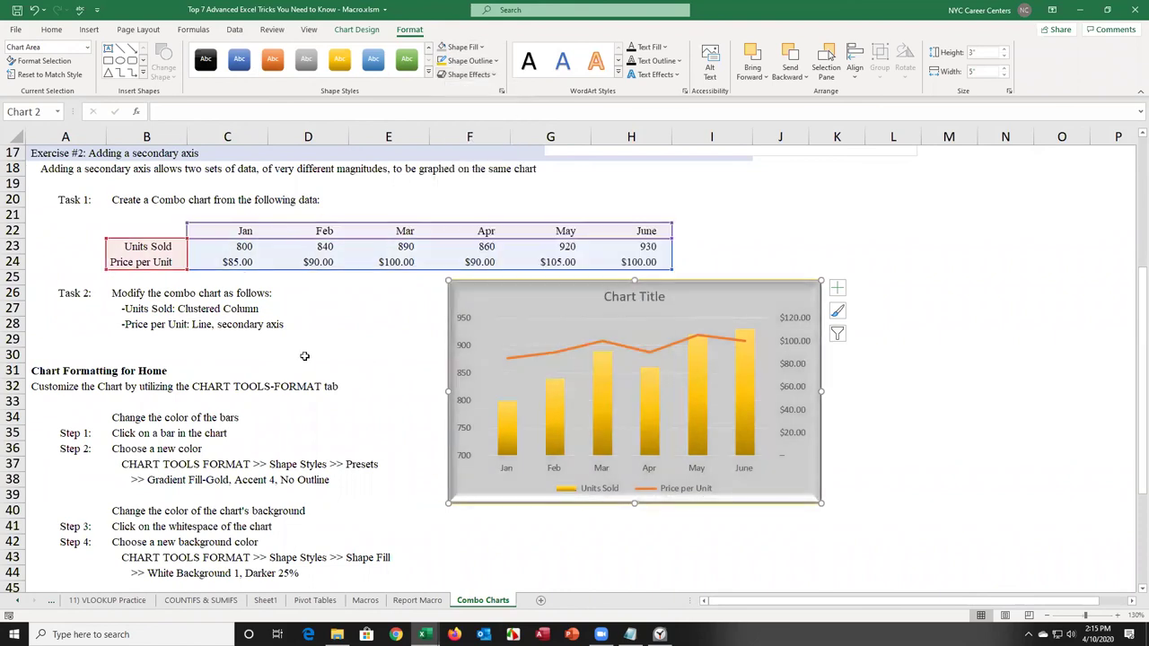
{"action": "left_click", "coordinate": [363, 351]}
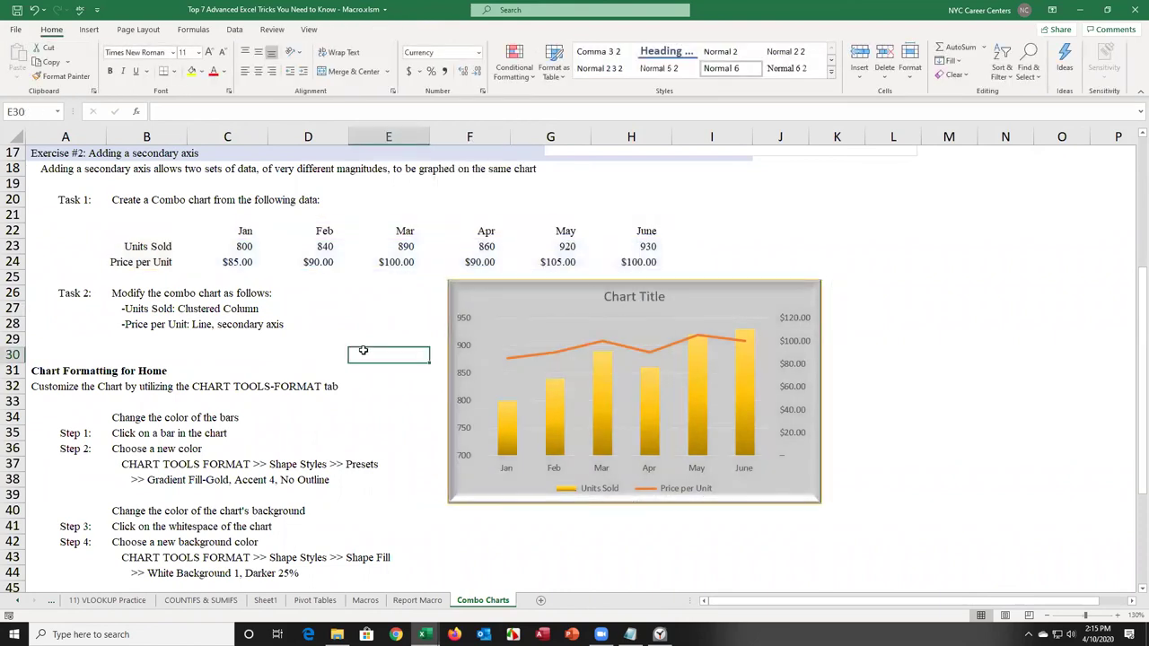